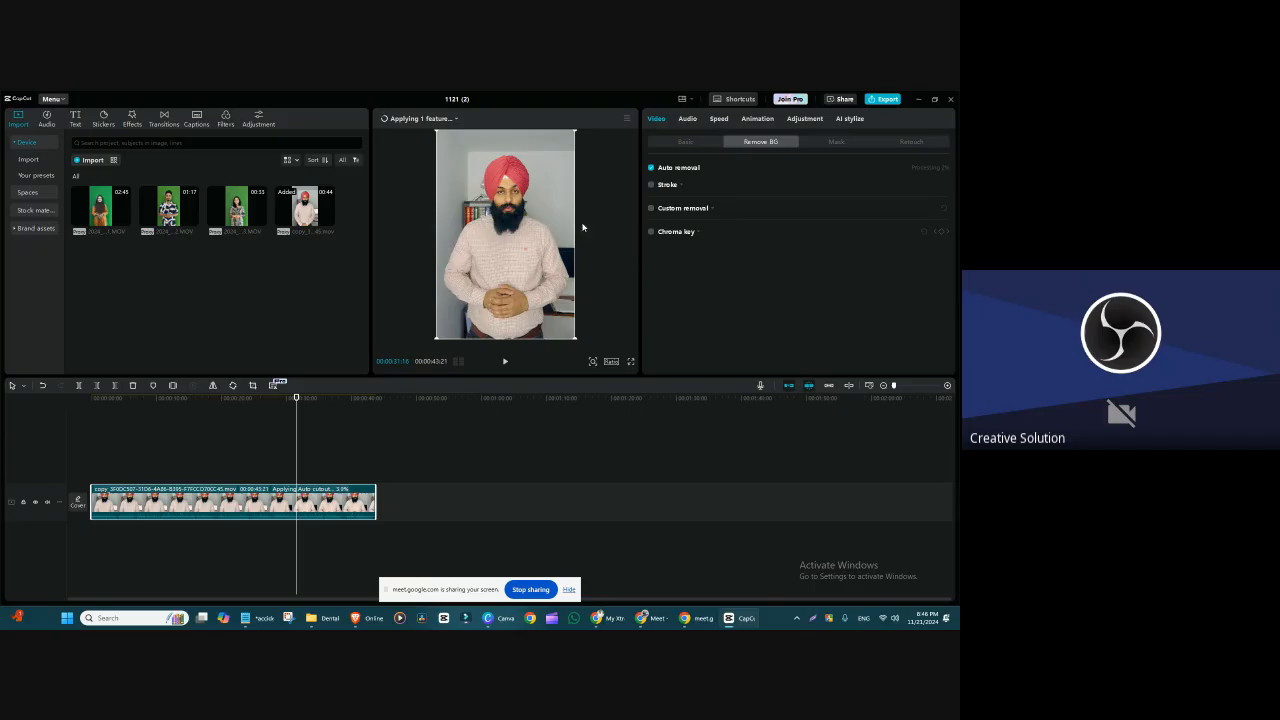
Step: Import the background image 333.png from the Day 4 folder and place it at the timeline's start, above the video clip
left_click(90, 160)
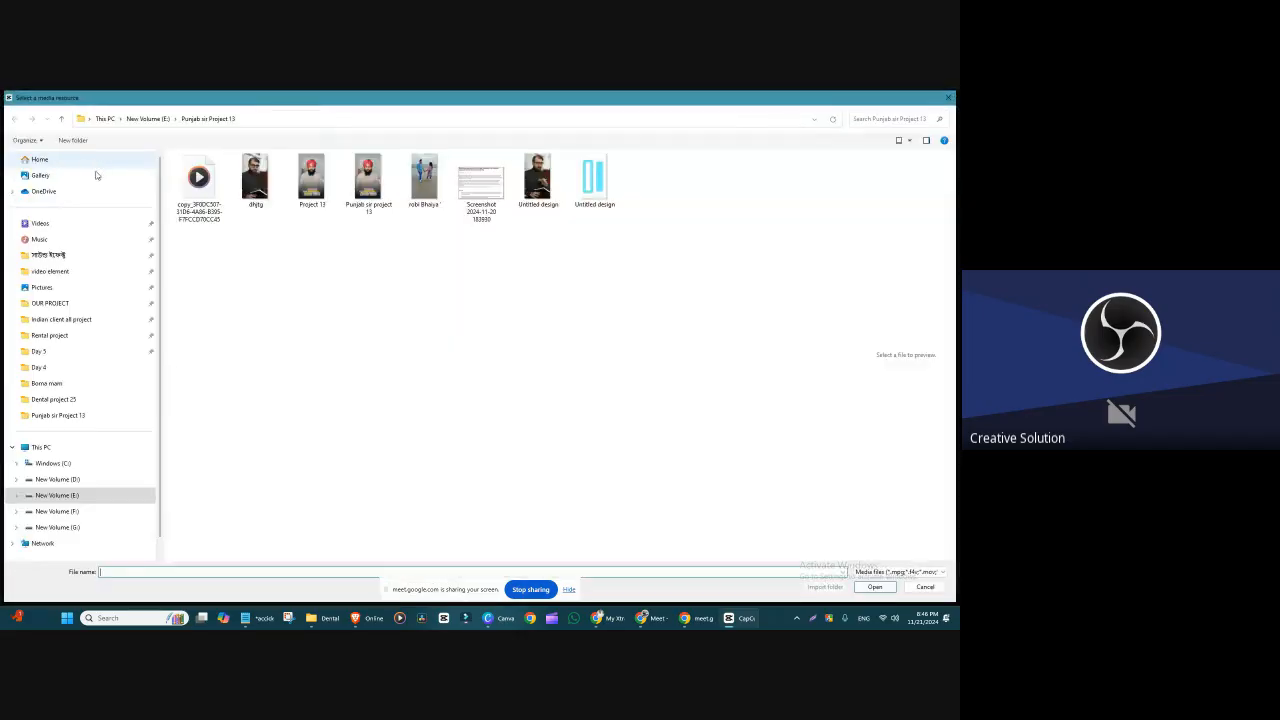
left_click(61, 118)
left_click(91, 370)
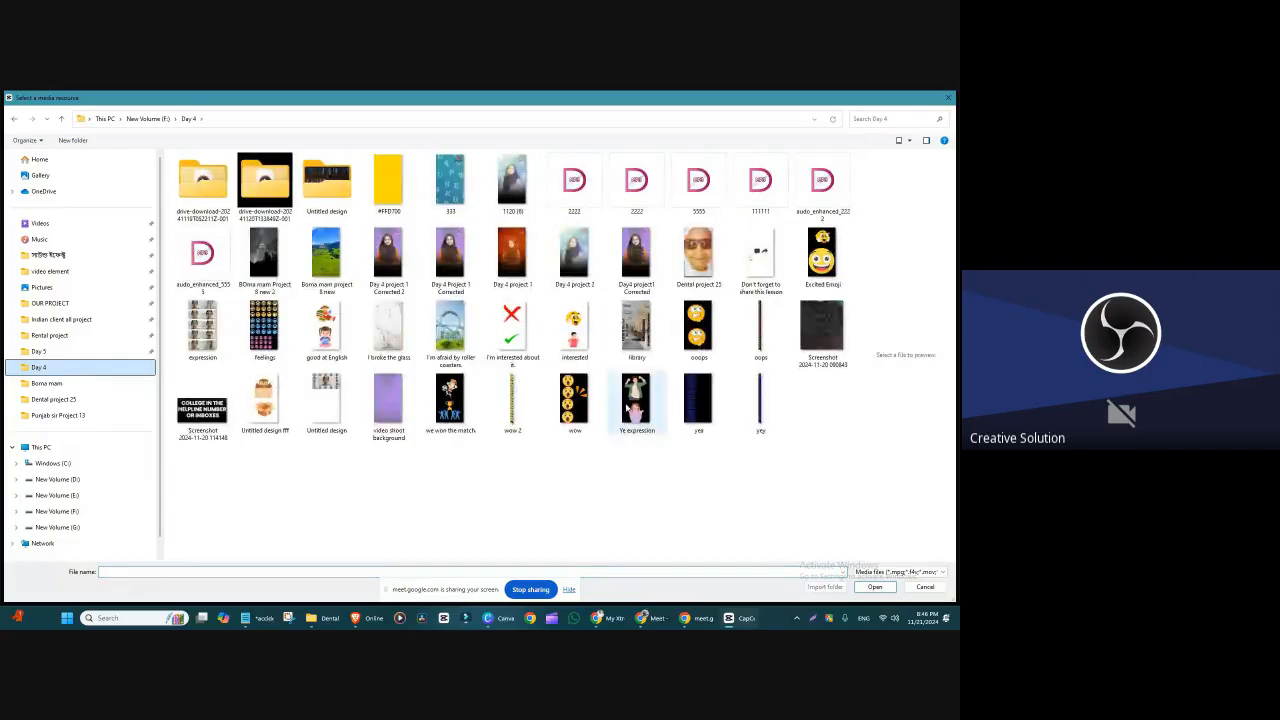
left_click(450, 183)
left_click(875, 587)
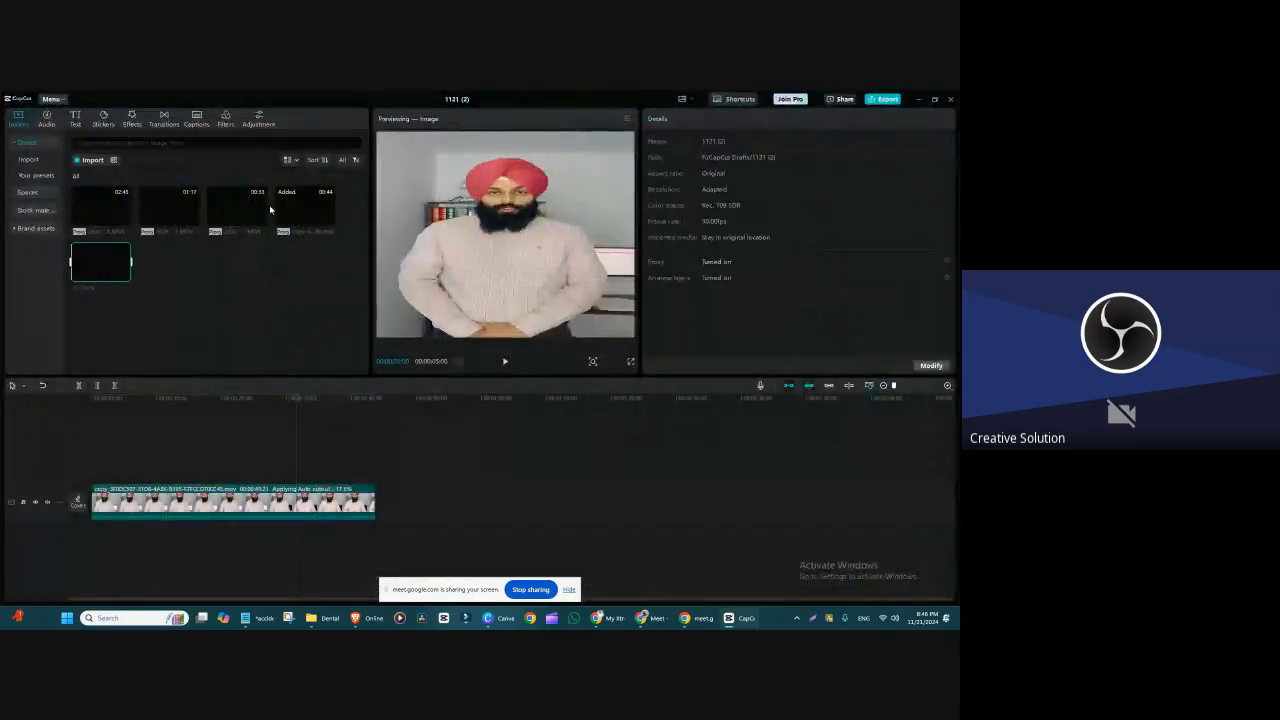
left_click_drag(100, 262, 97, 470)
left_click(441, 121)
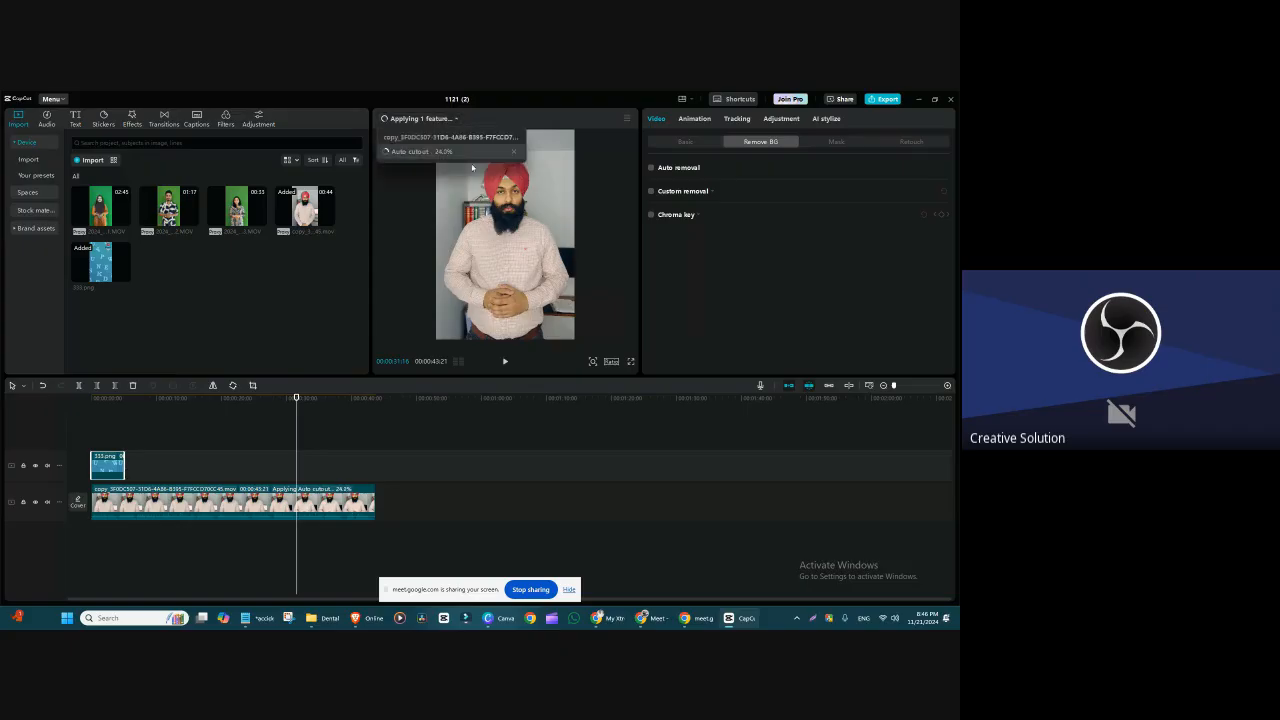
Step: Move the video clip to a track above 333.png and extend the image to match the video's length
left_click_drag(211, 495, 202, 439)
left_click(113, 482)
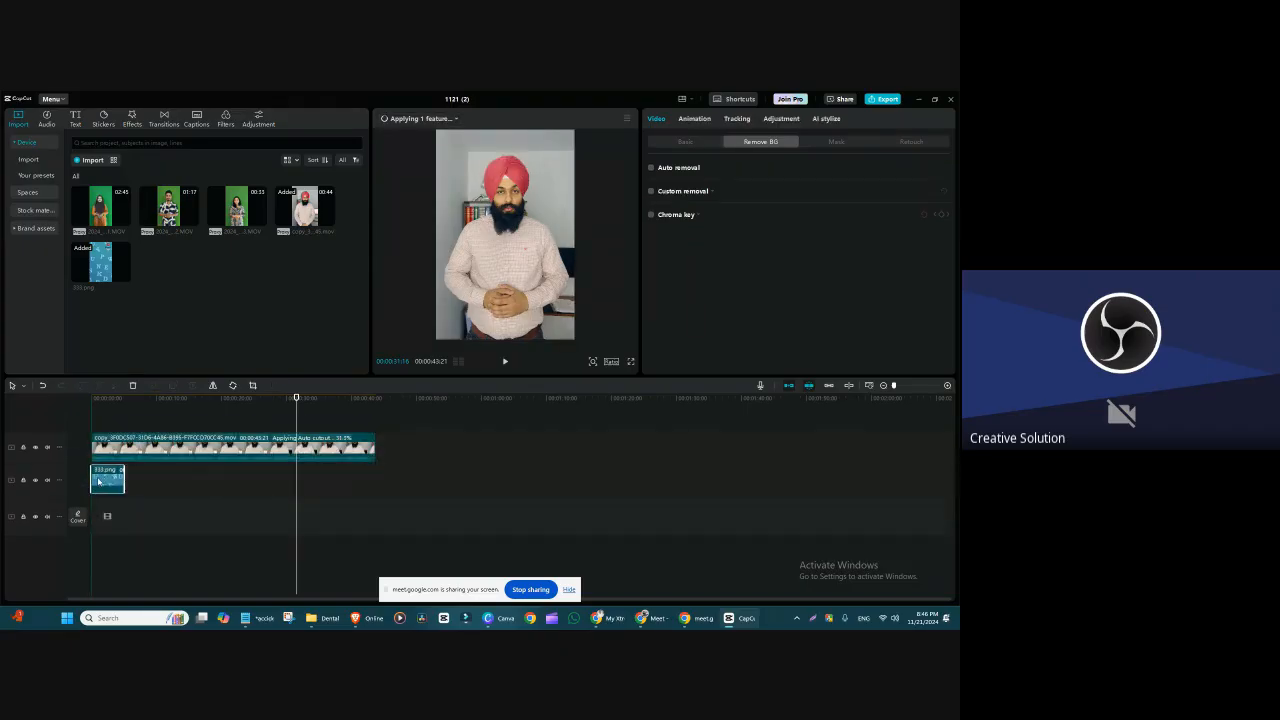
left_click_drag(124, 480, 375, 482)
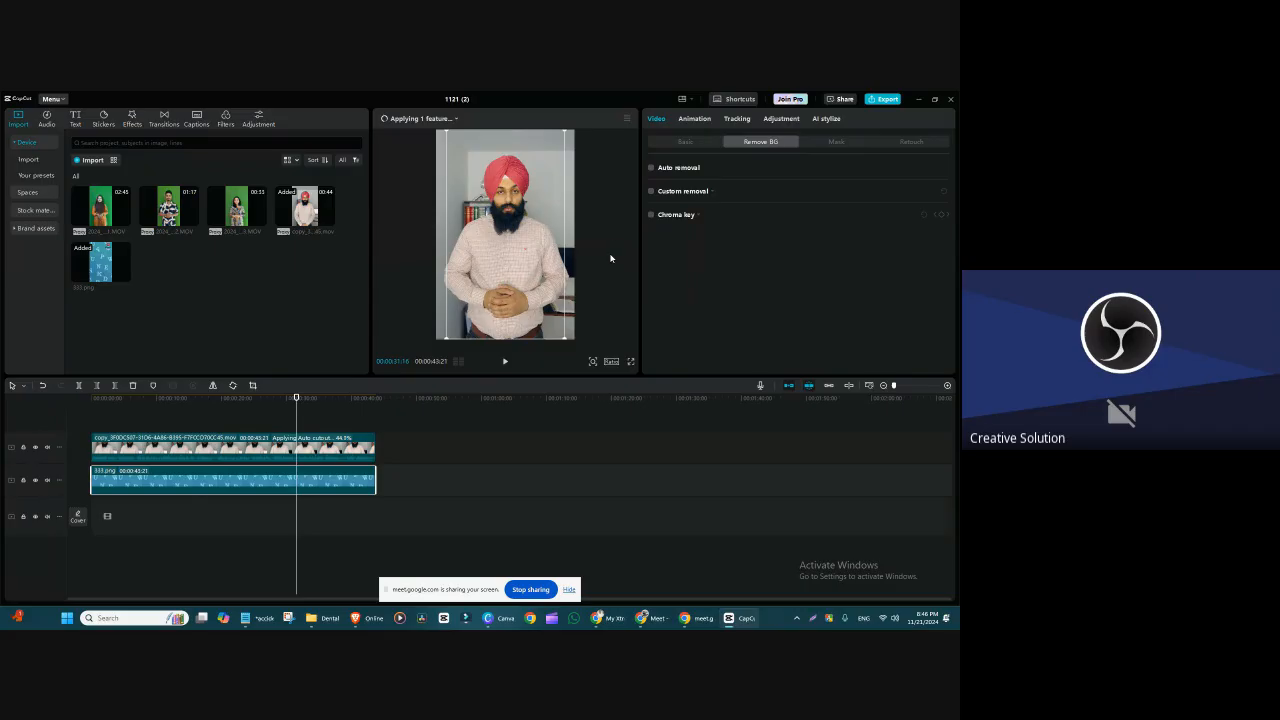
left_click(327, 448)
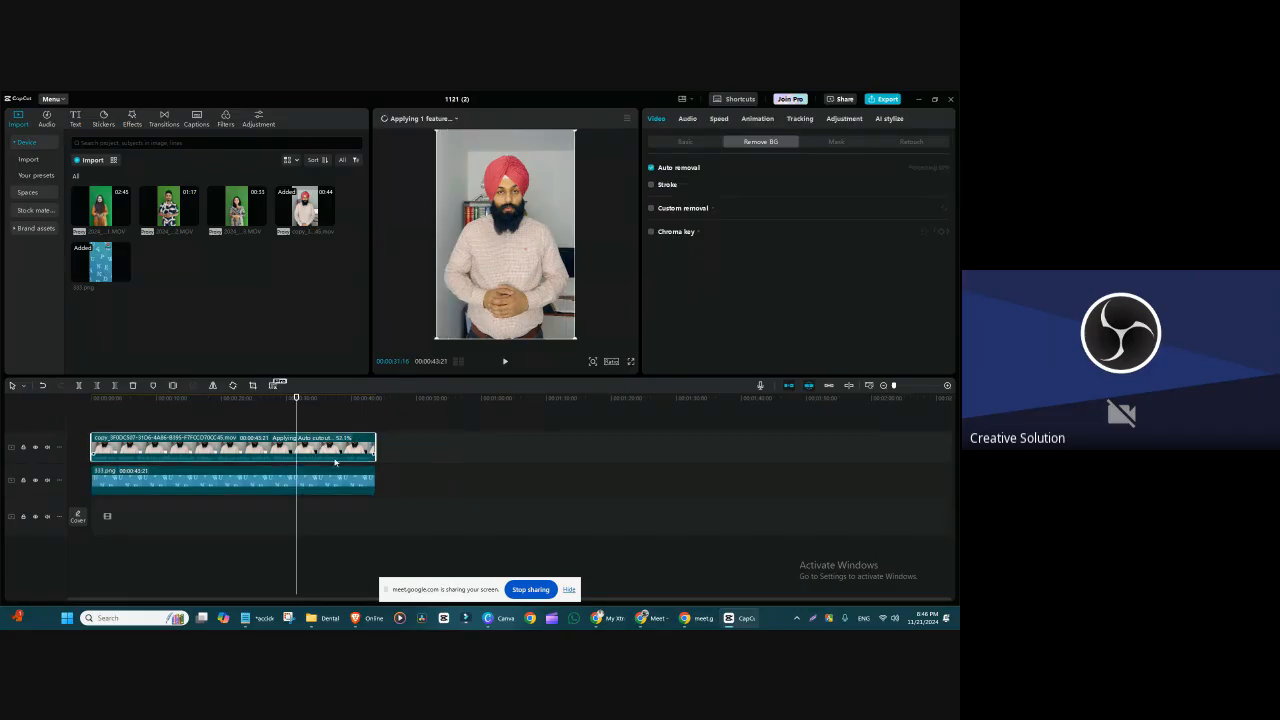
mouse_move(436, 117)
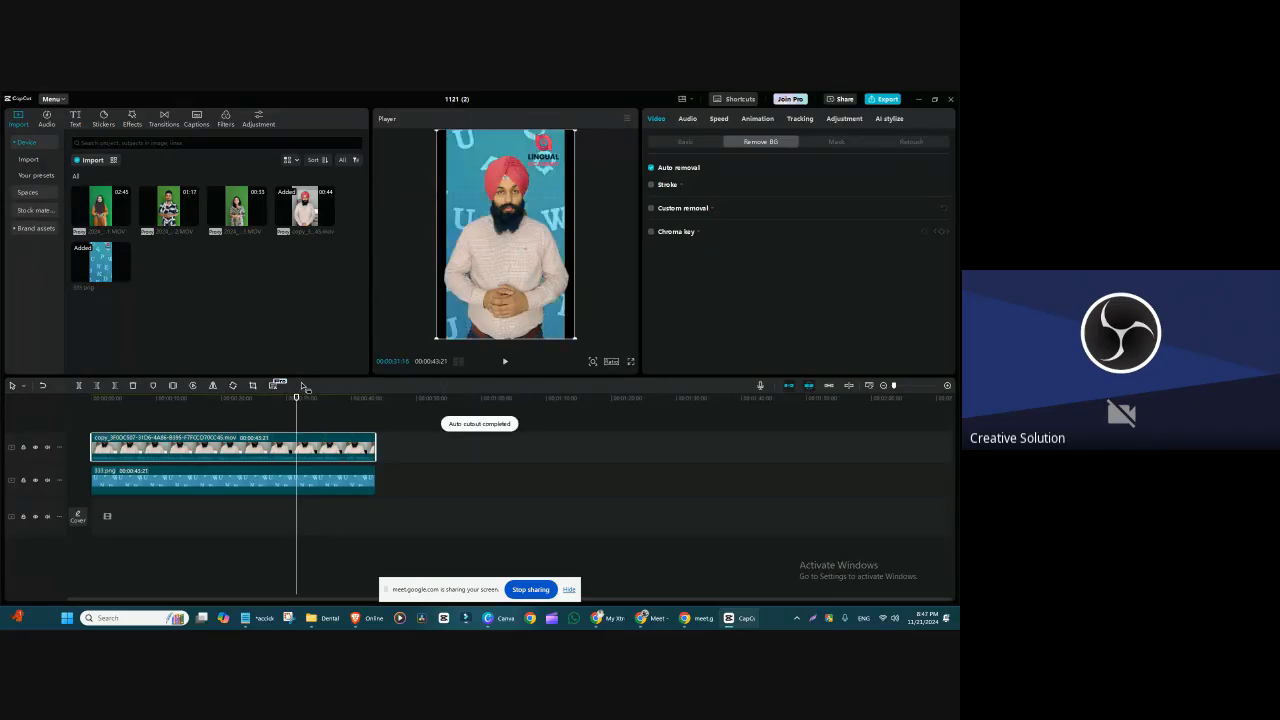
Step: Set the project's aspect ratio to 9:16 and enlarge the cutout video clip to fill the frame's height
left_click(220, 400)
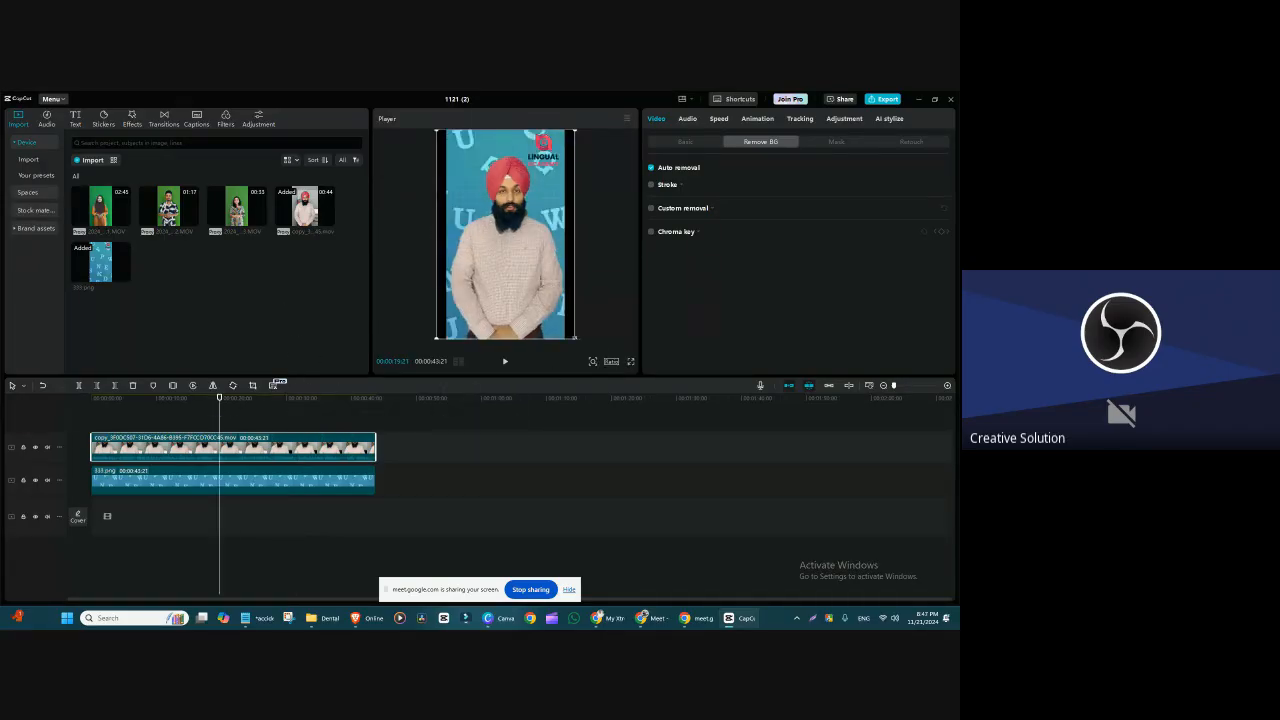
left_click(611, 360)
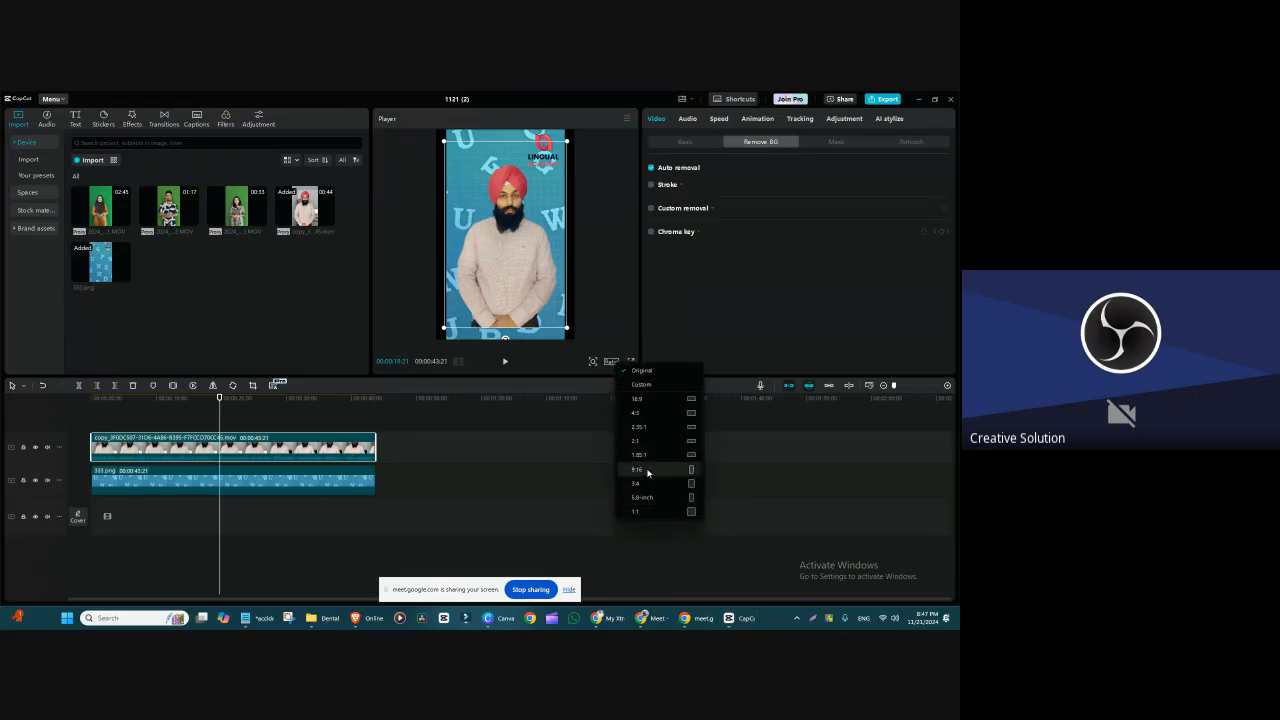
left_click(648, 470)
left_click(507, 261)
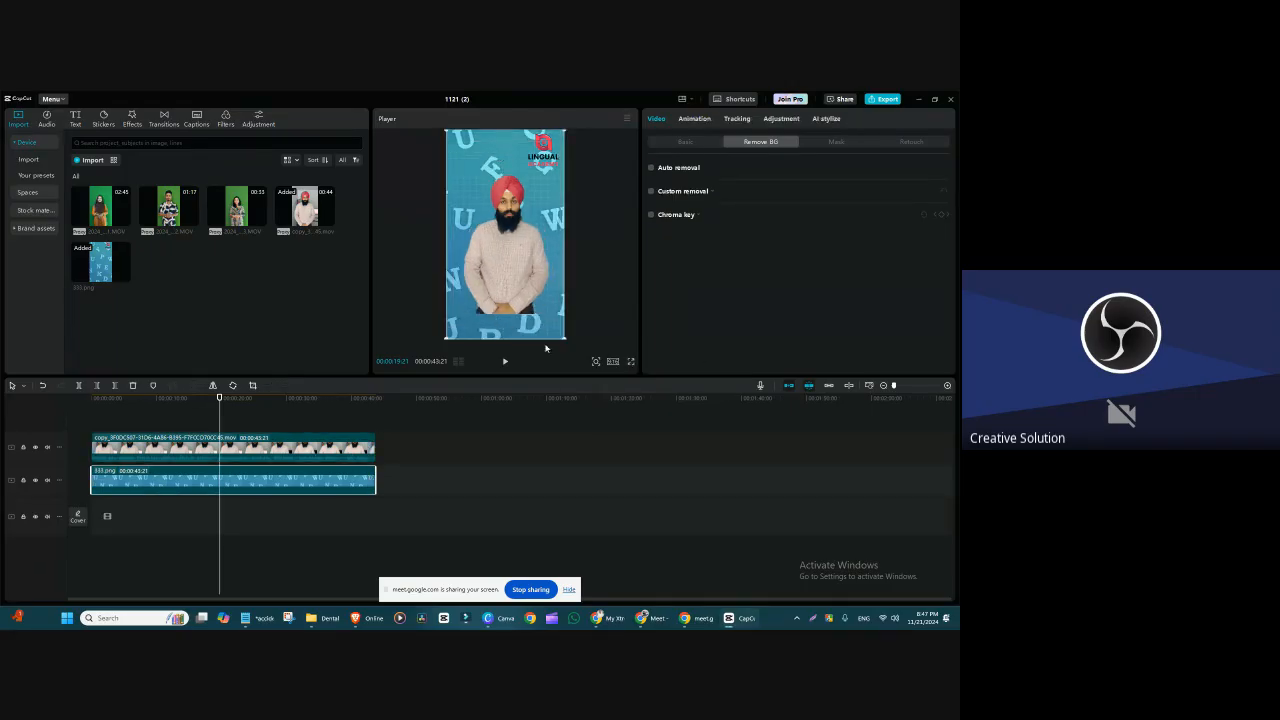
left_click(274, 453)
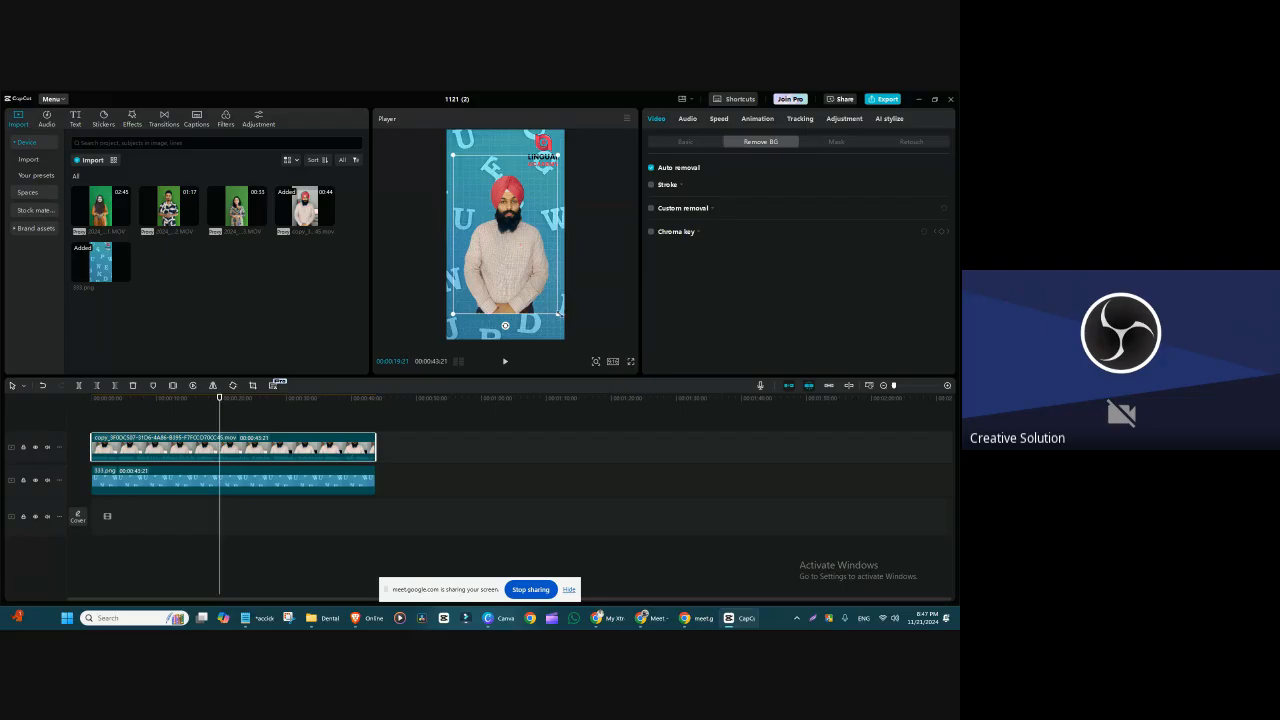
left_click_drag(558, 314, 576, 340)
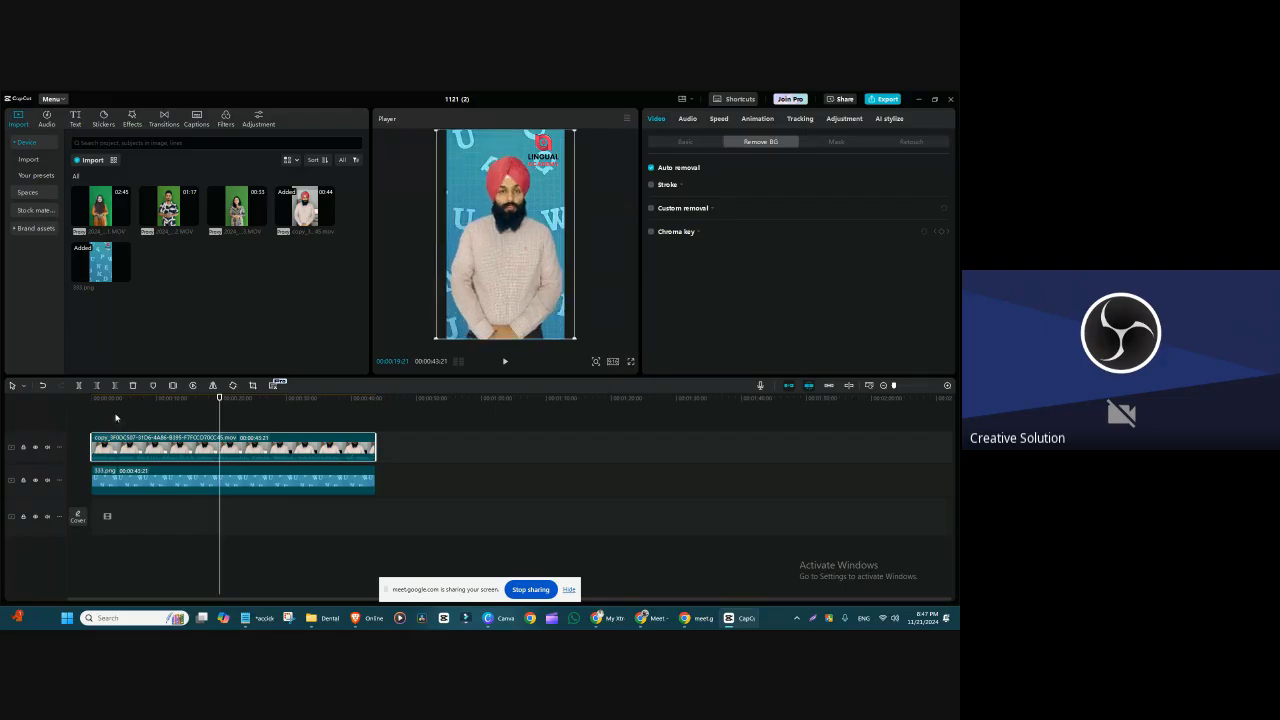
Step: Add the original video again on a new top track, enlarge it to match the cutout, and hide that track
left_click_drag(308, 210, 92, 440)
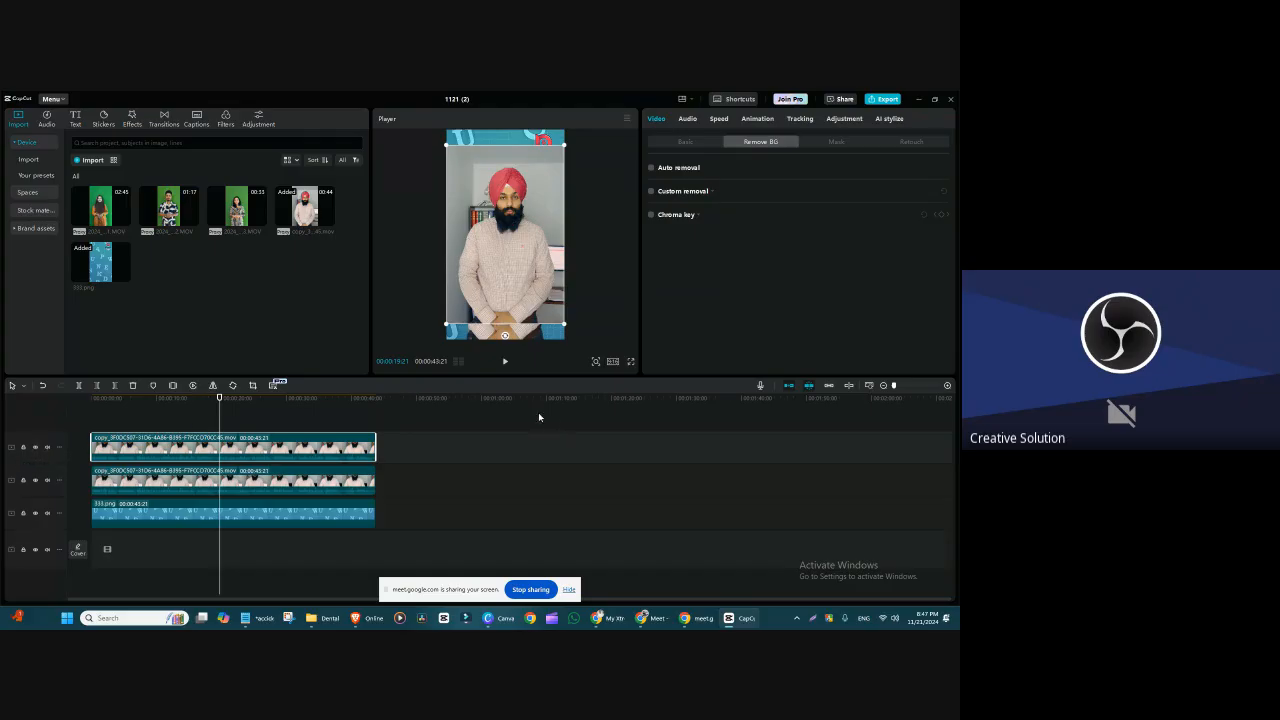
left_click_drag(558, 327, 576, 340)
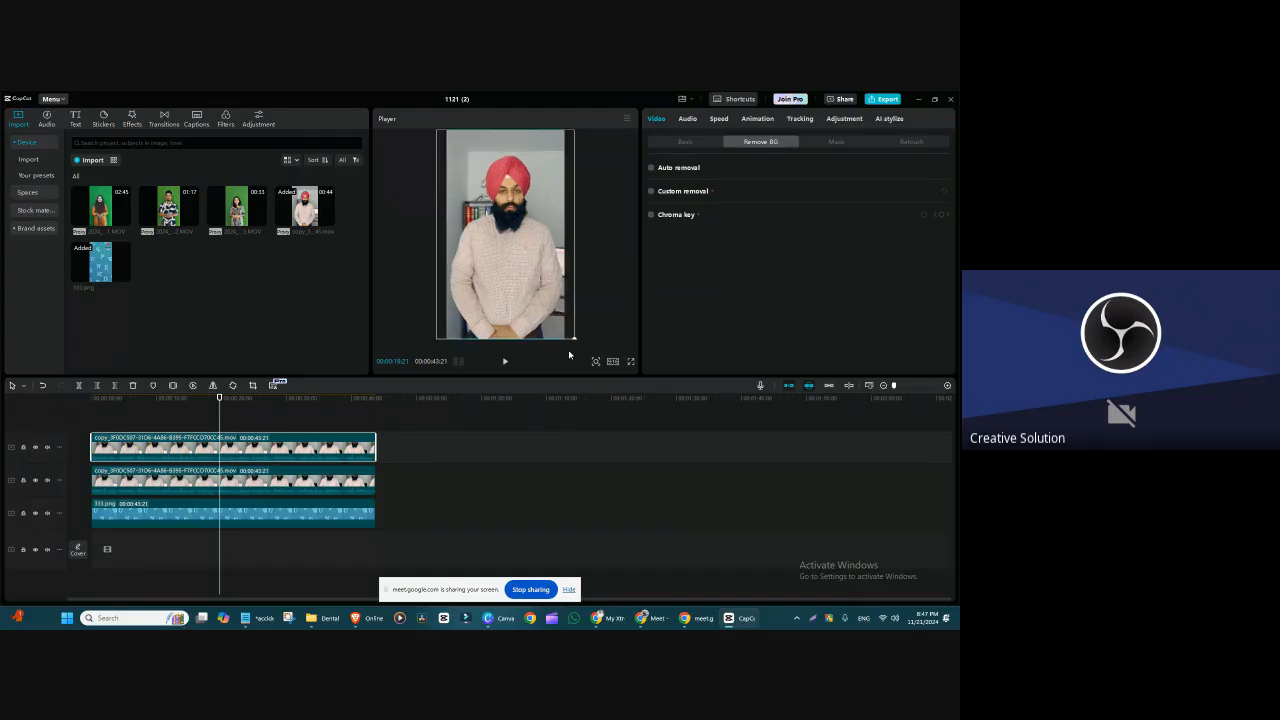
left_click(35, 448)
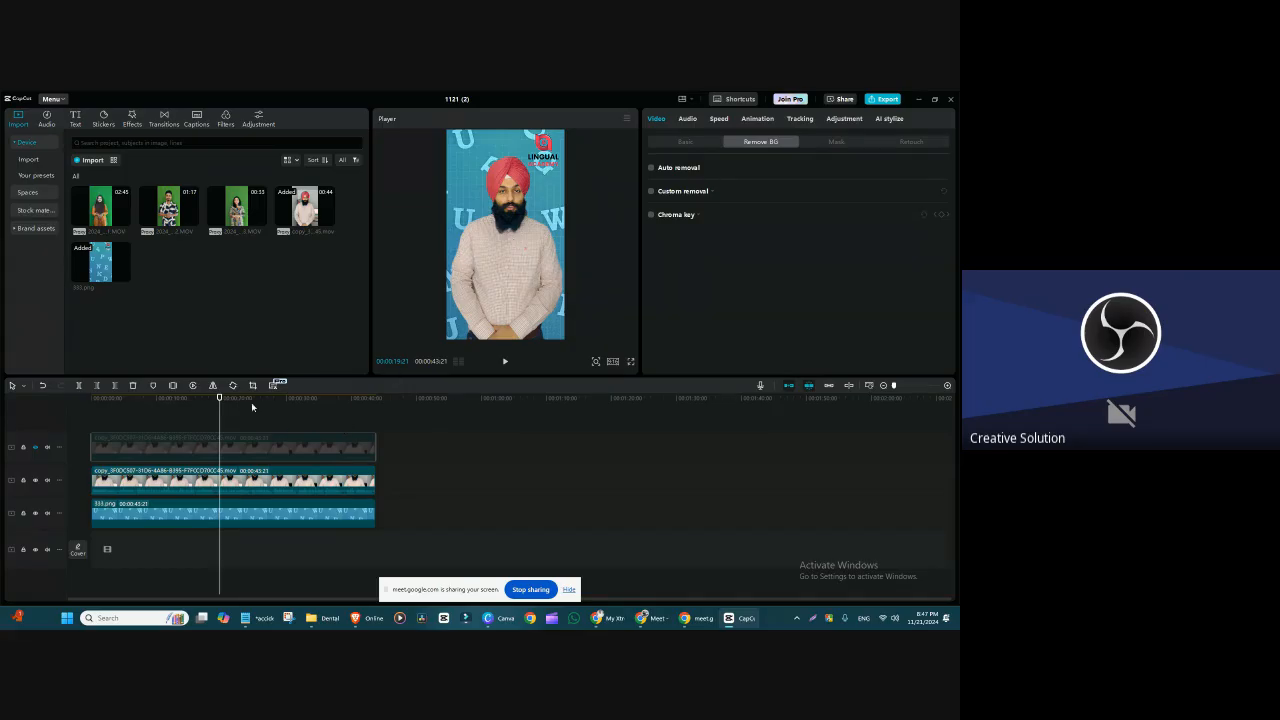
Step: Enable Stroke on the cutout video clip and apply the paper stroke style
scroll(275, 436, "up", 3)
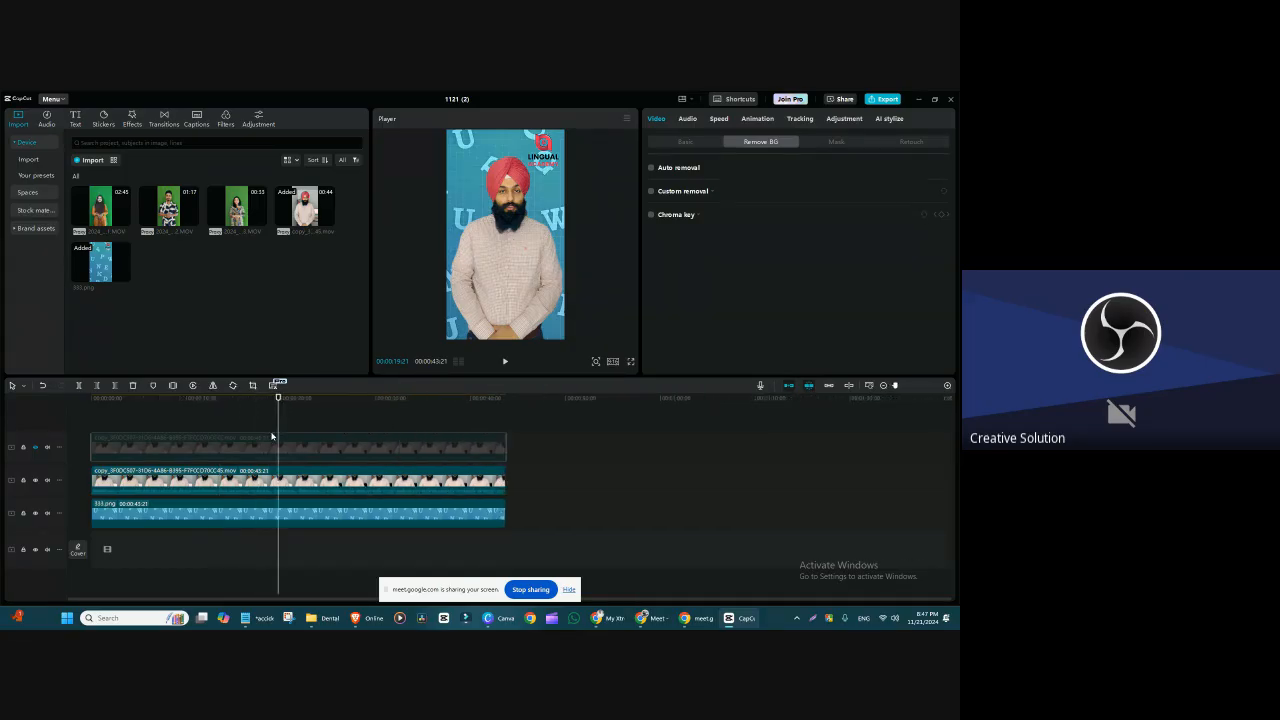
left_click(311, 483)
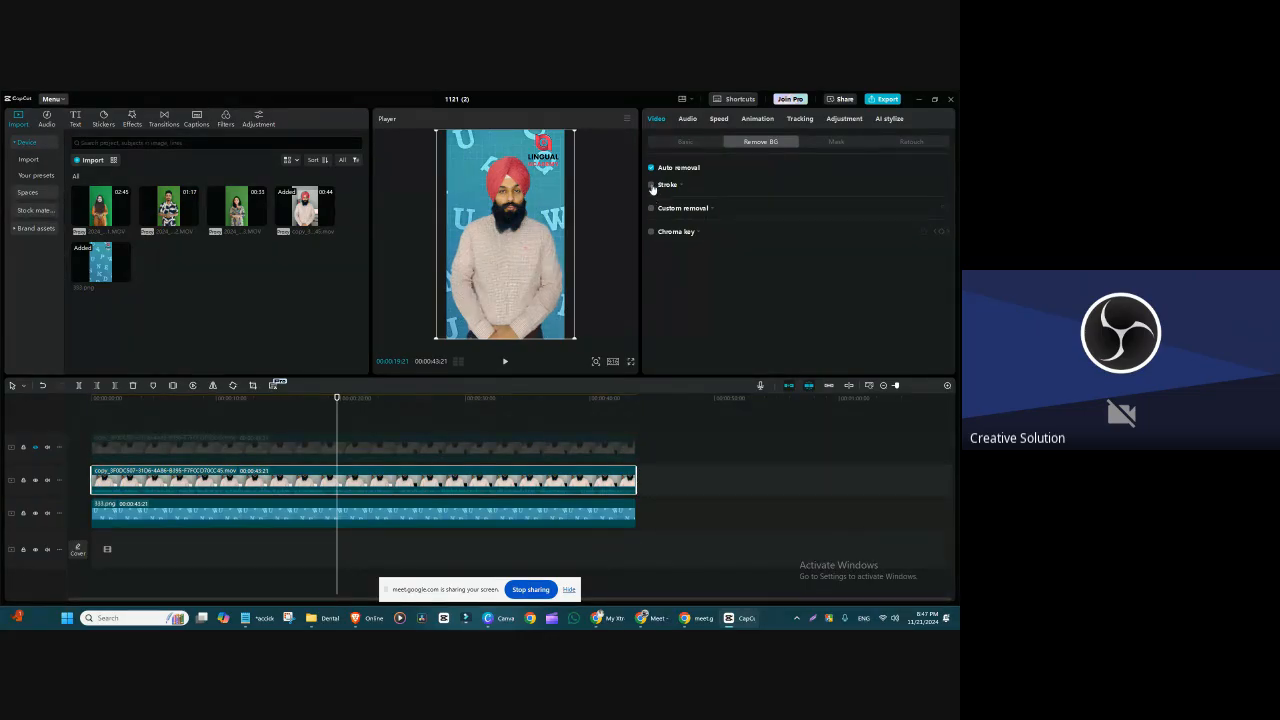
left_click(651, 185)
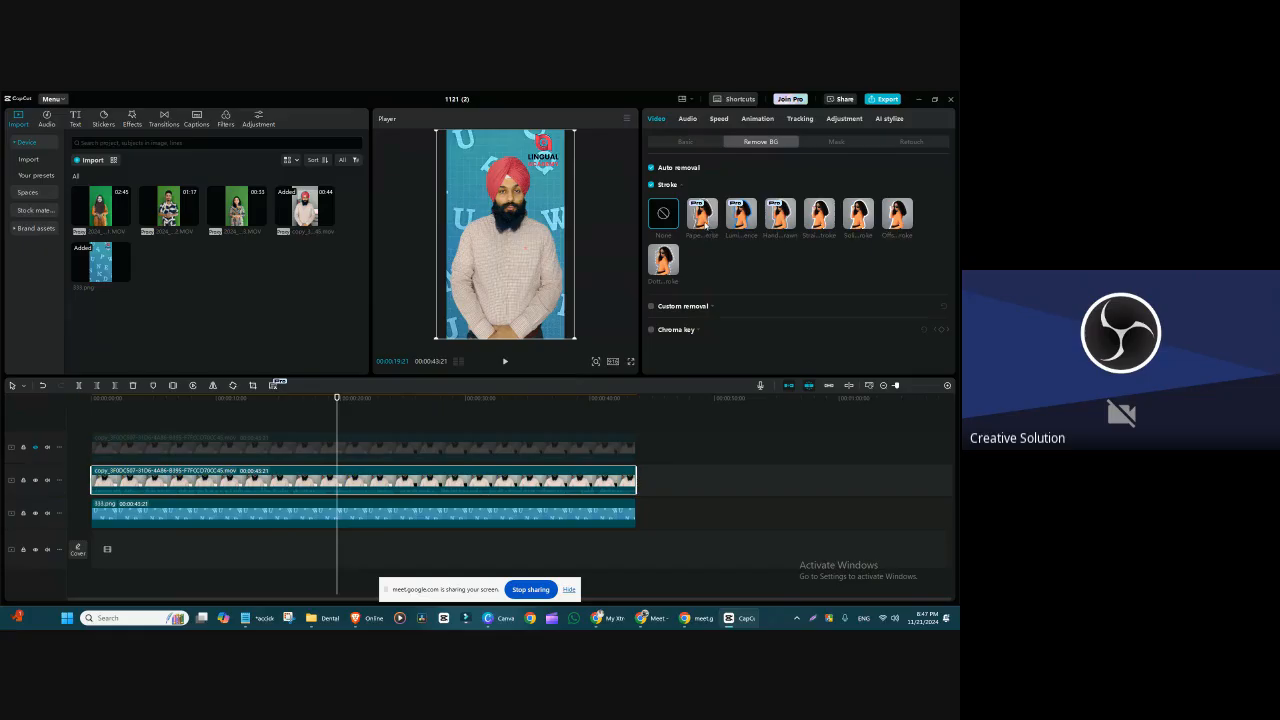
left_click(705, 226)
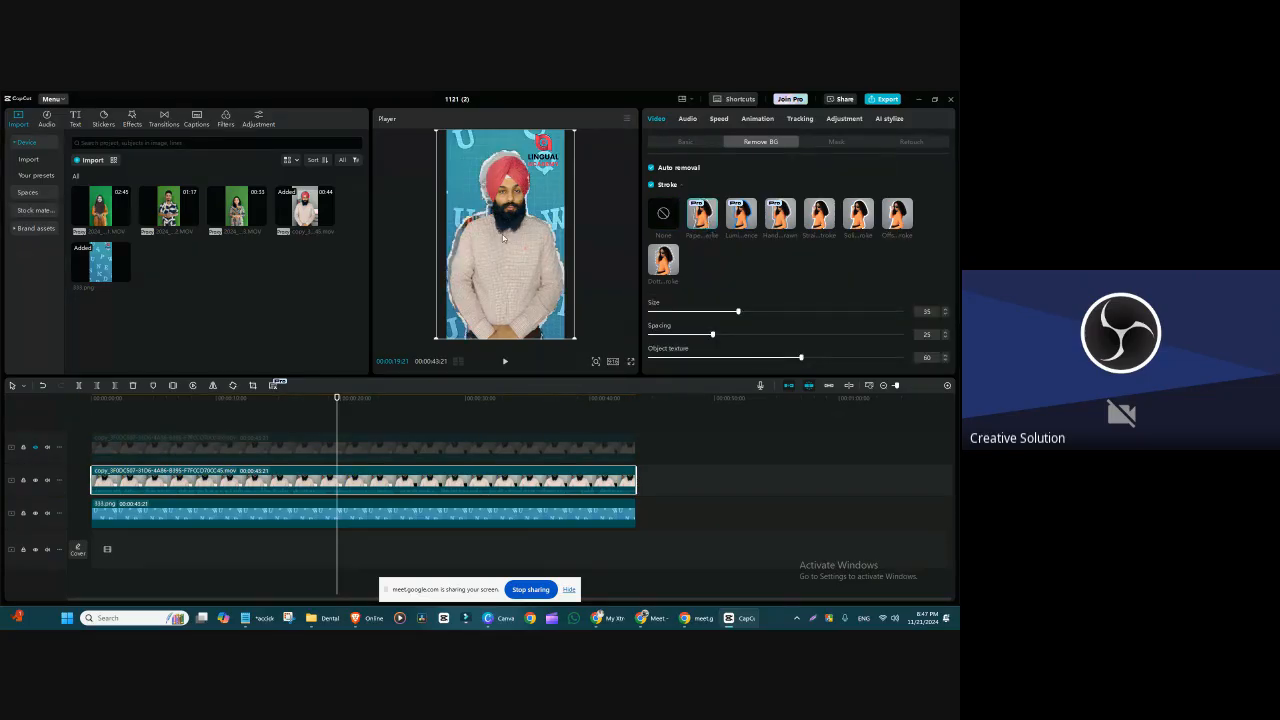
mouse_move(341, 416)
left_mouse_down()
mouse_move(243, 420)
mouse_move(339, 425)
left_mouse_up()
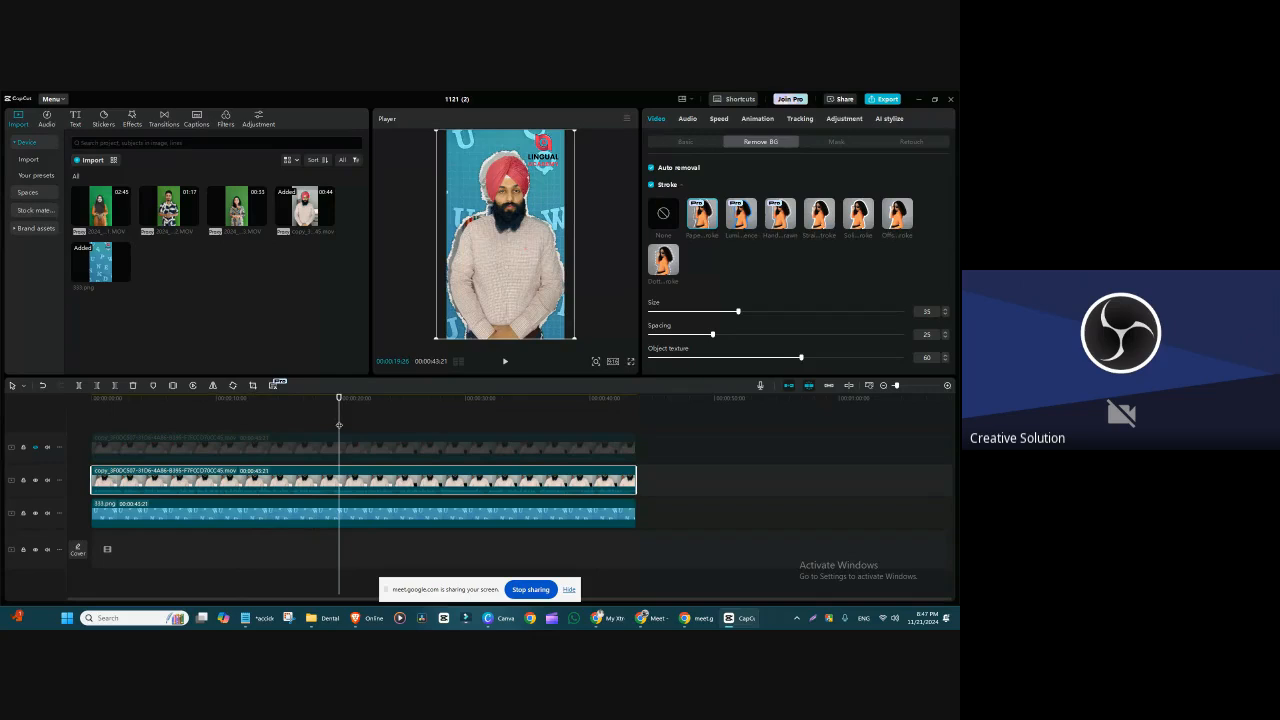
Step: Apply the luminous stroke style to the cutout in red, with size 58 and opacity 58, and enlarge the preview area
left_click(741, 212)
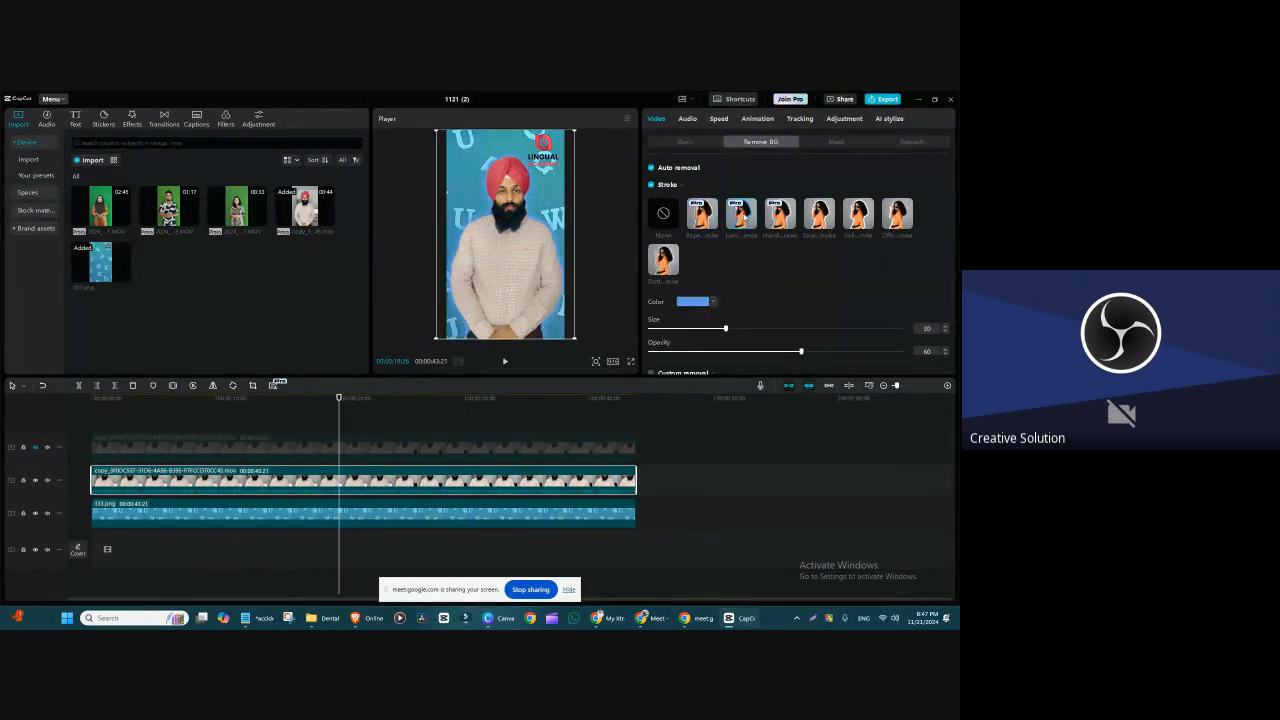
left_click(705, 302)
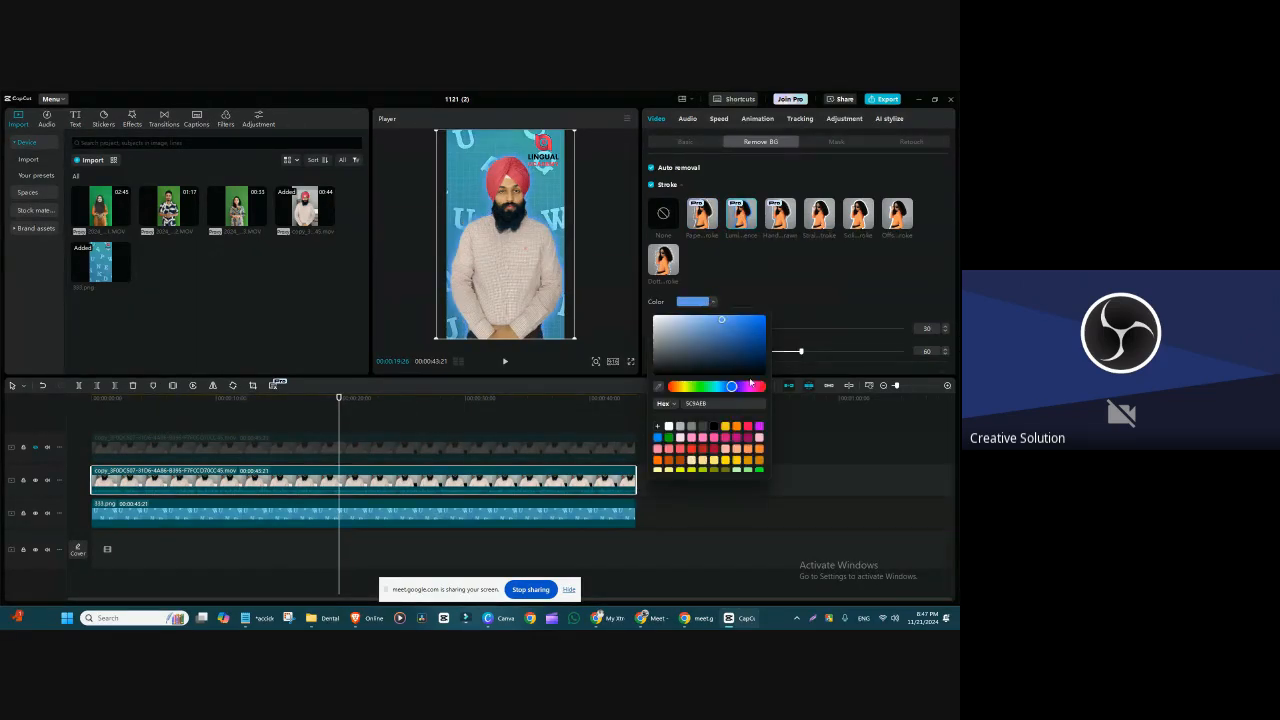
left_click(740, 428)
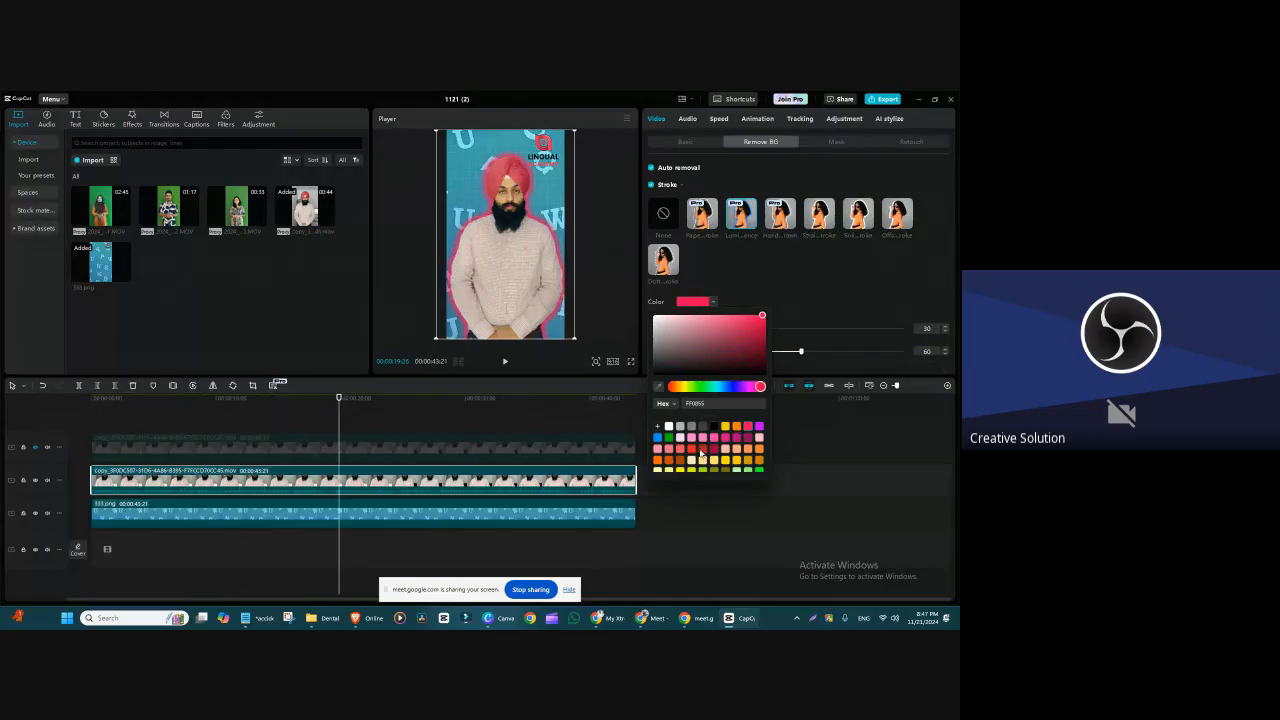
left_click(691, 448)
left_click(783, 284)
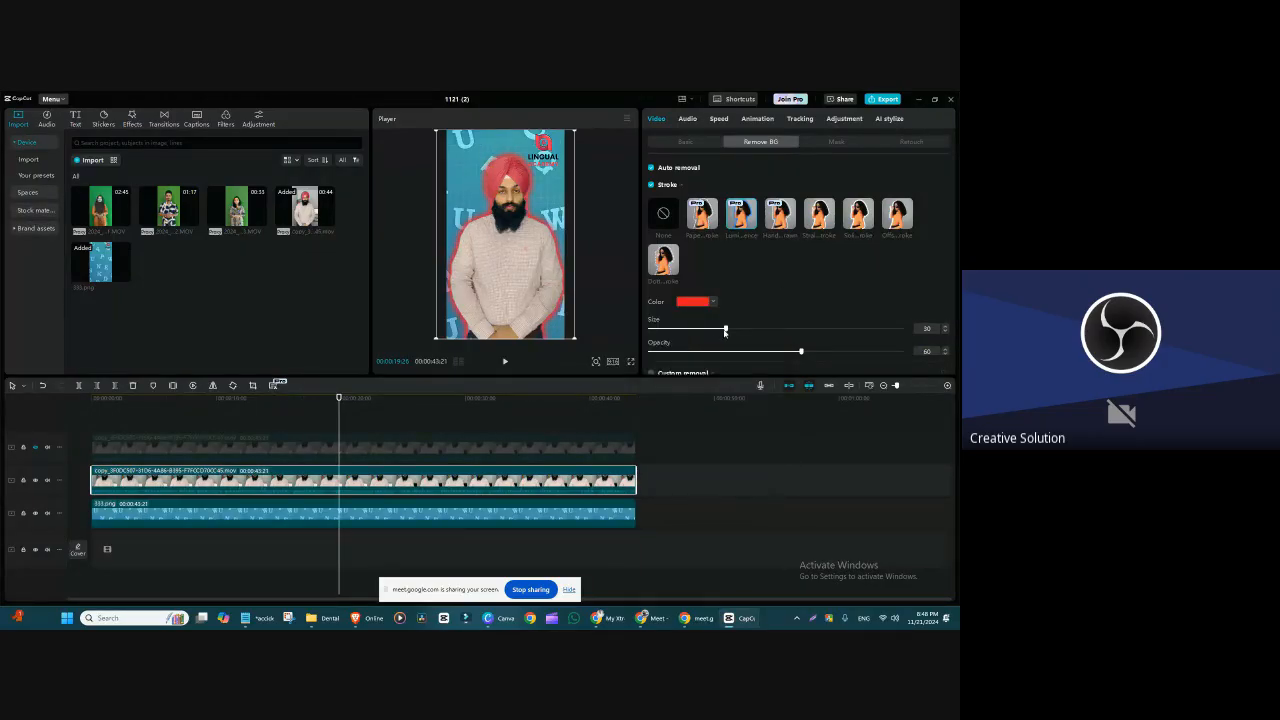
mouse_move(725, 328)
left_mouse_down()
mouse_move(855, 330)
mouse_move(610, 355)
mouse_move(796, 352)
left_mouse_up()
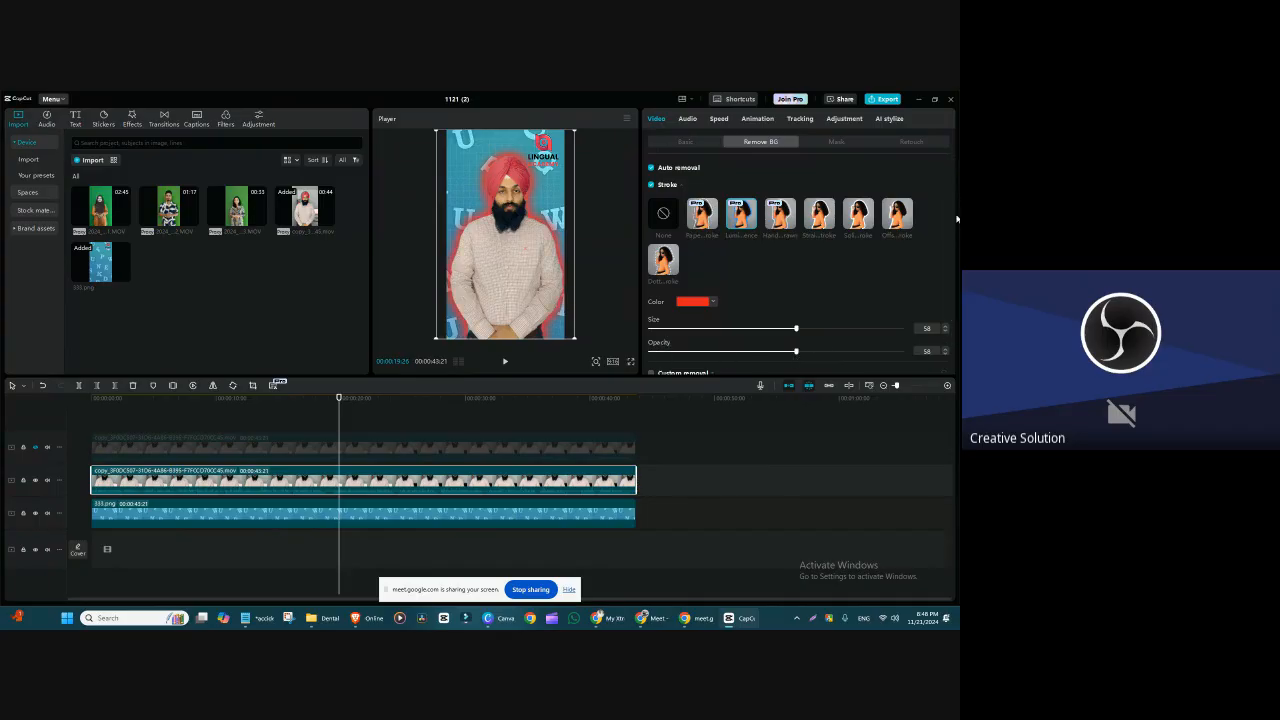
left_click_drag(737, 377, 729, 423)
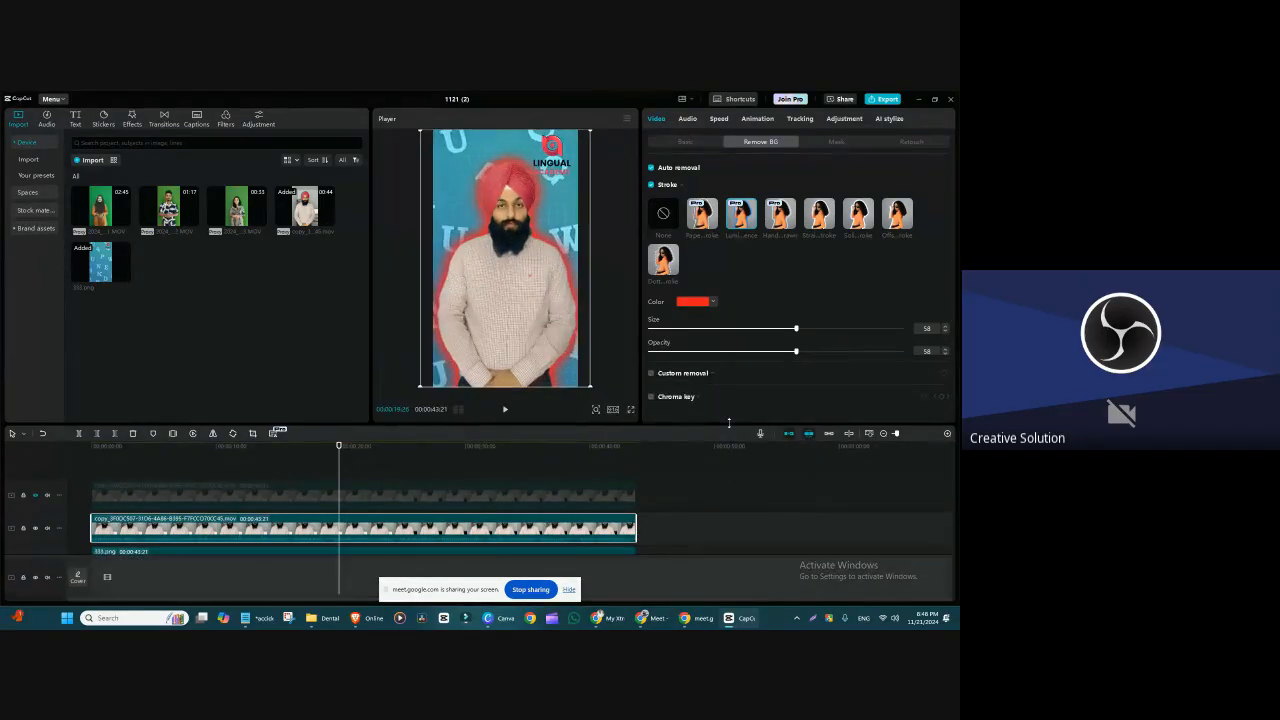
Step: Try the four stroke styles from hand-drawn through offset on the cutout, one after another
left_click(781, 220)
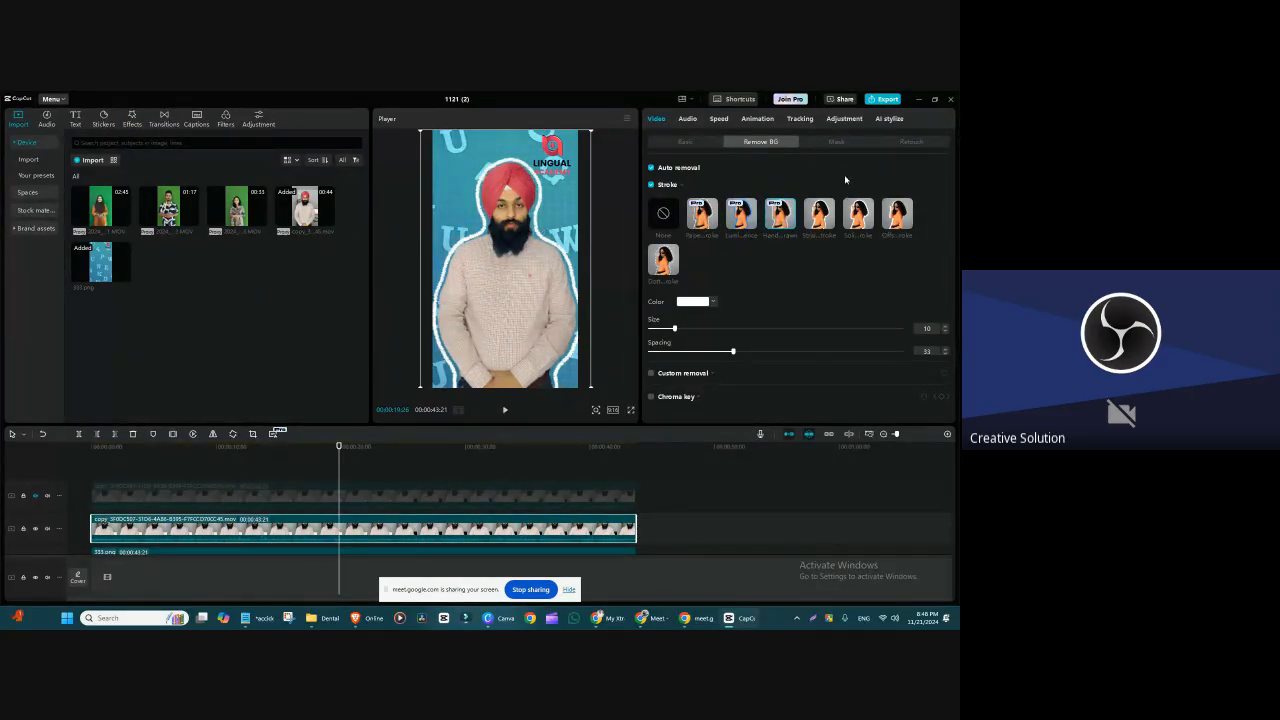
left_click(821, 212)
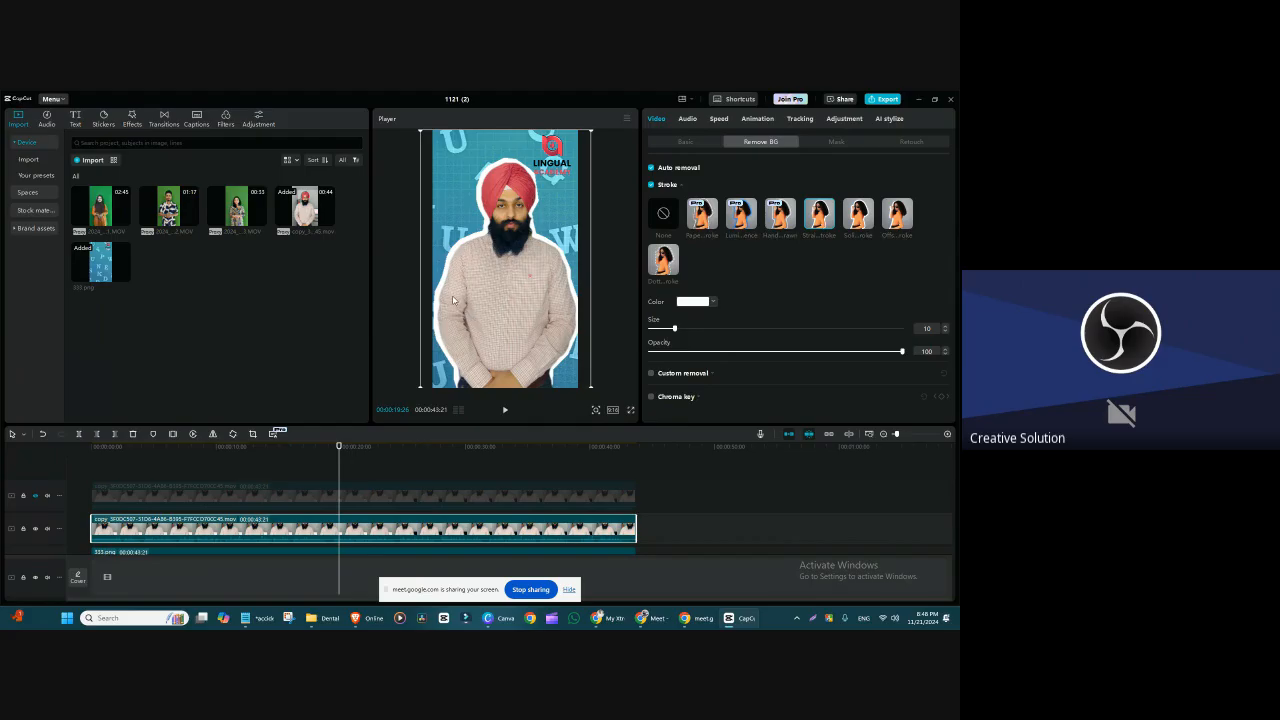
left_click(864, 222)
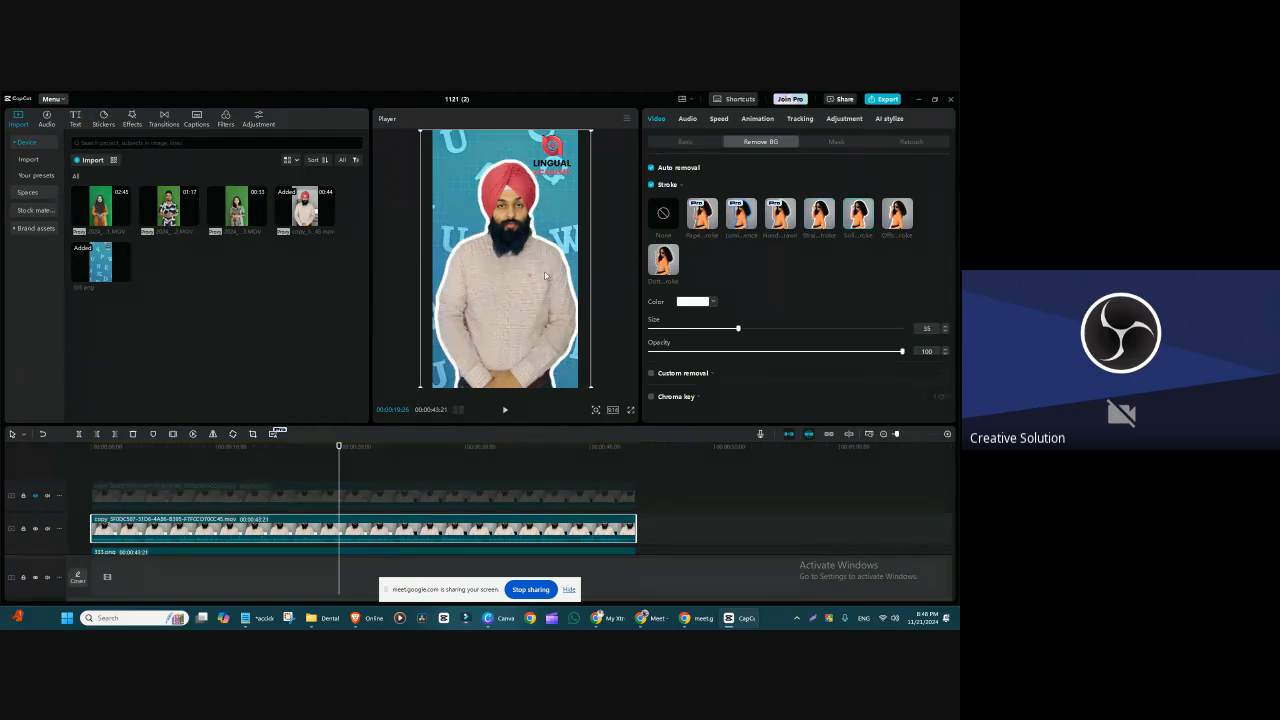
left_click(894, 218)
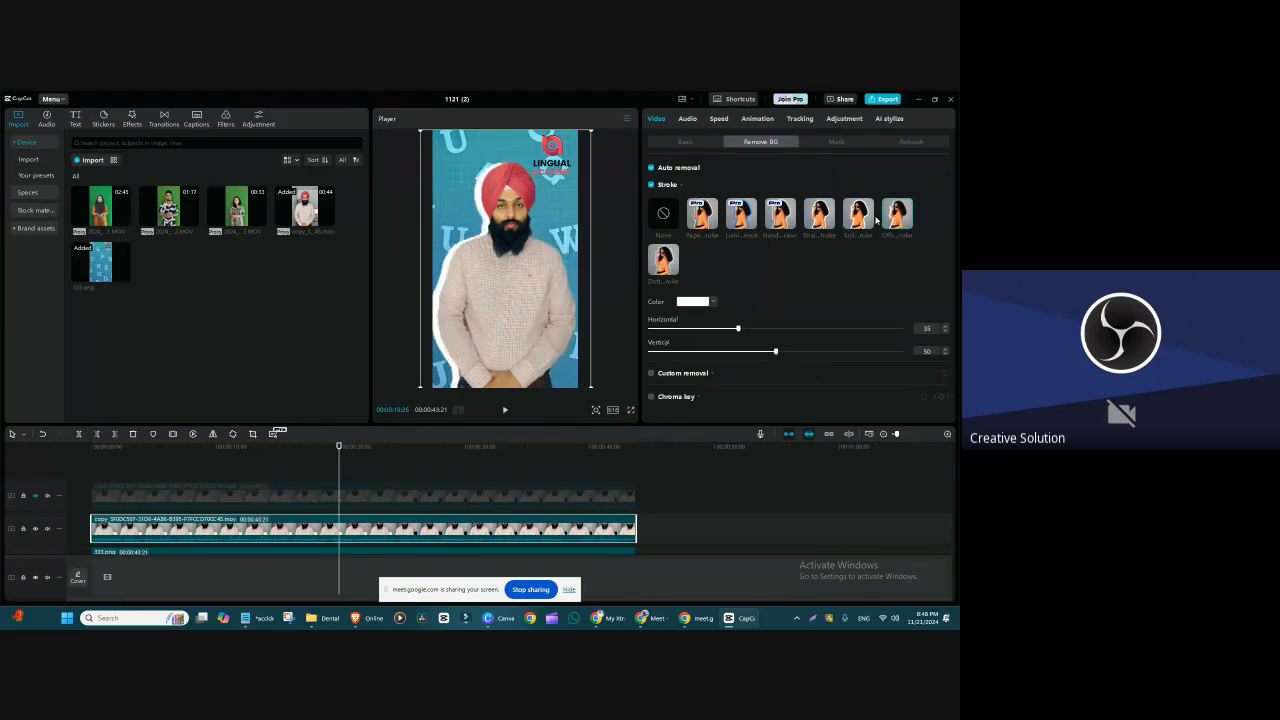
Step: Apply the dotted stroke style to the cutout in red, with size 75 and spacing 24
left_click(674, 266)
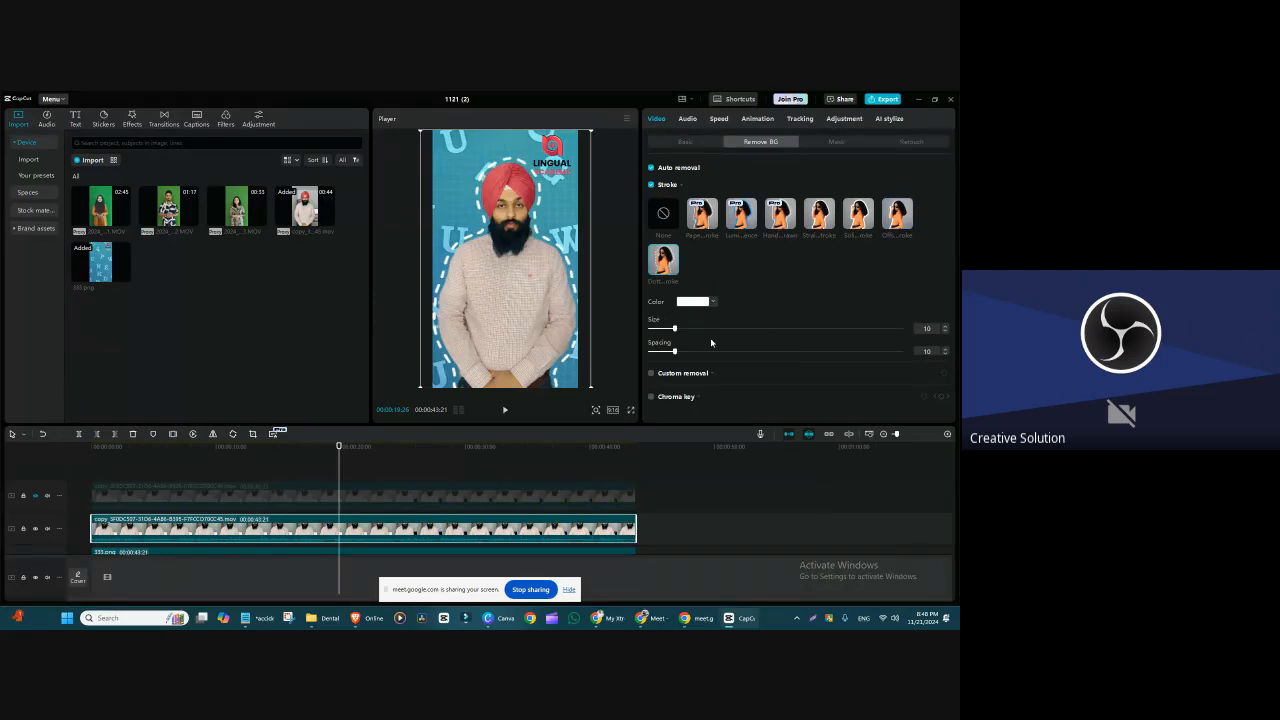
mouse_move(678, 330)
left_mouse_down()
mouse_move(902, 329)
mouse_move(691, 329)
left_mouse_up()
left_click(695, 302)
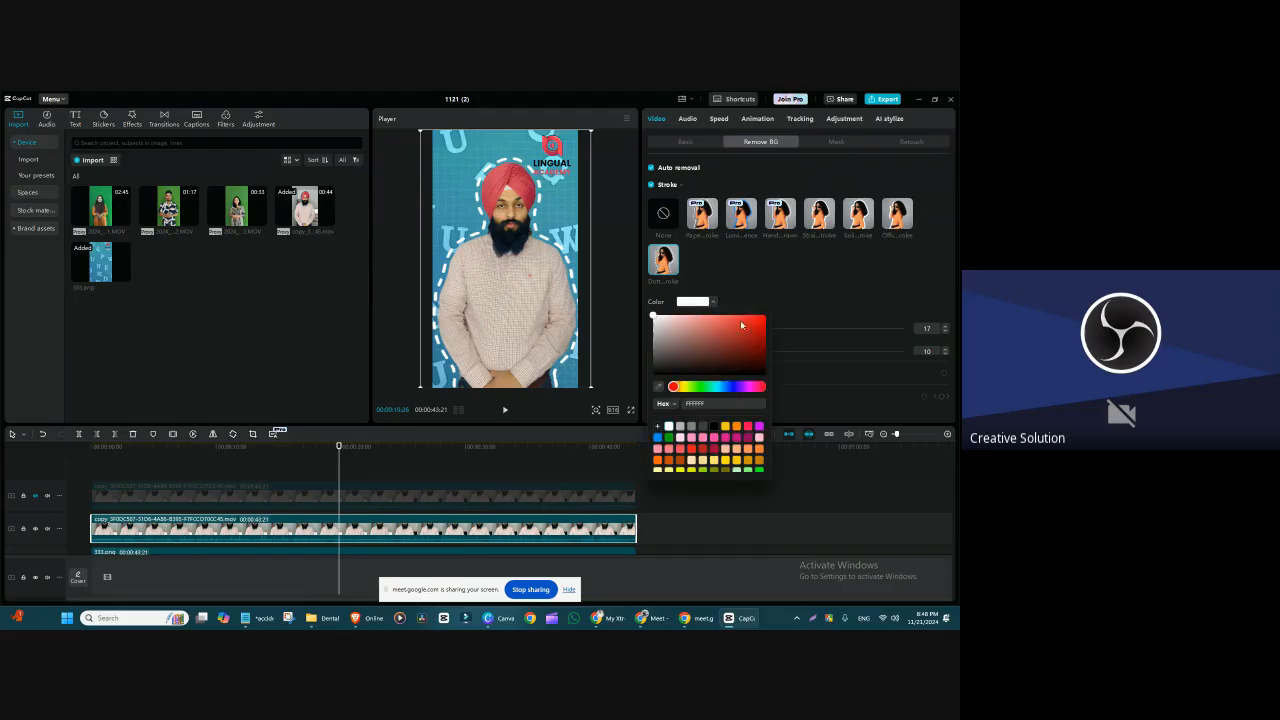
left_click(760, 325)
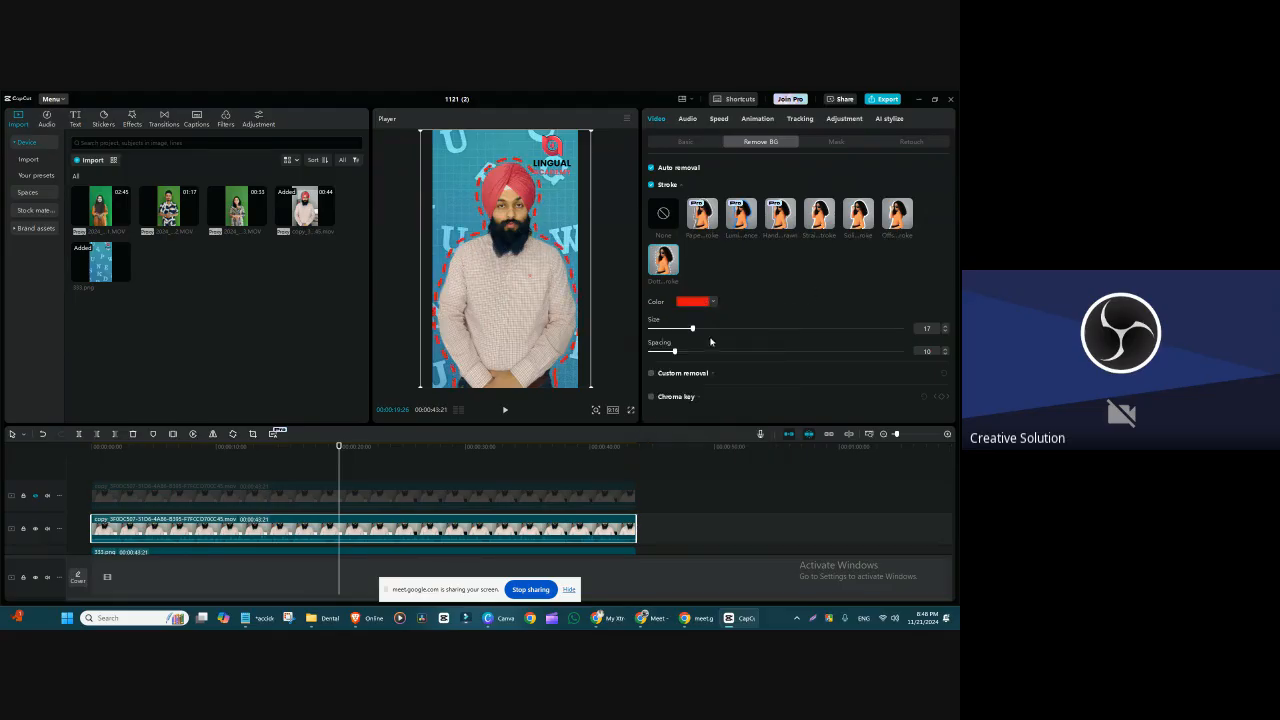
left_click_drag(691, 329, 839, 329)
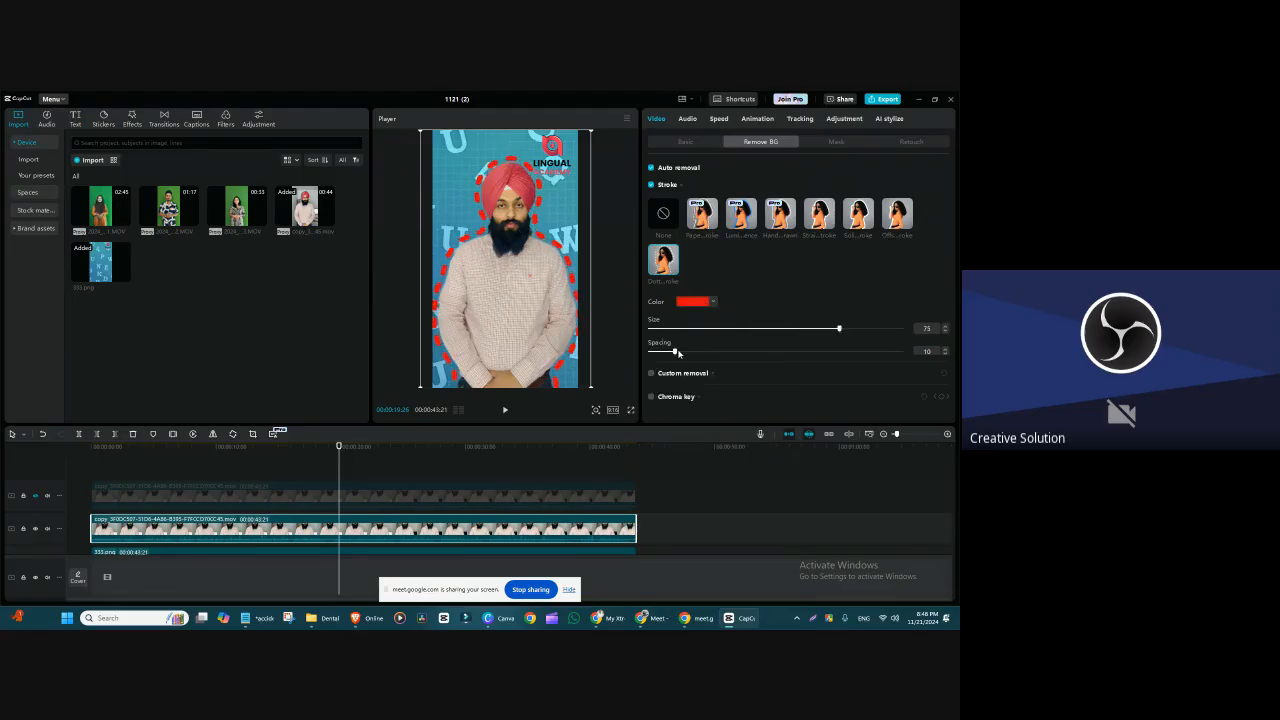
left_click_drag(677, 352, 712, 367)
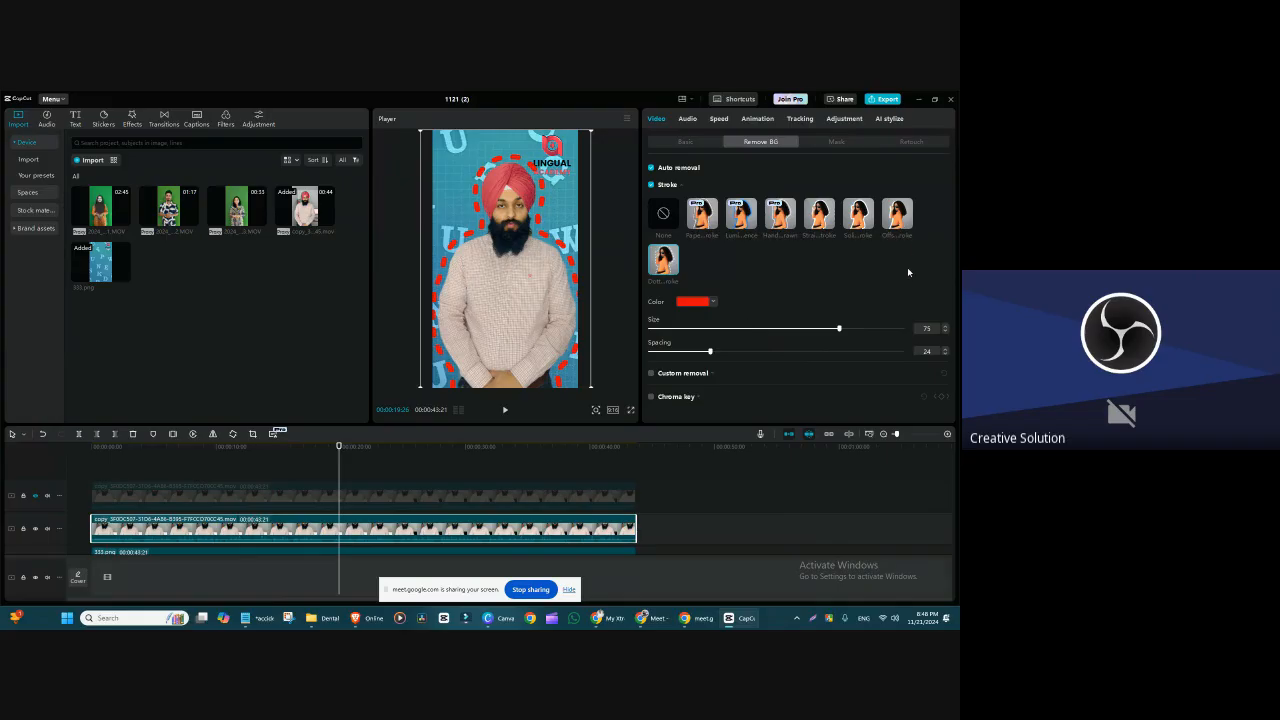
Step: Try the paper stroke style, and the luminous style in yellow, green, orange and several other swatch colors
left_click(710, 225)
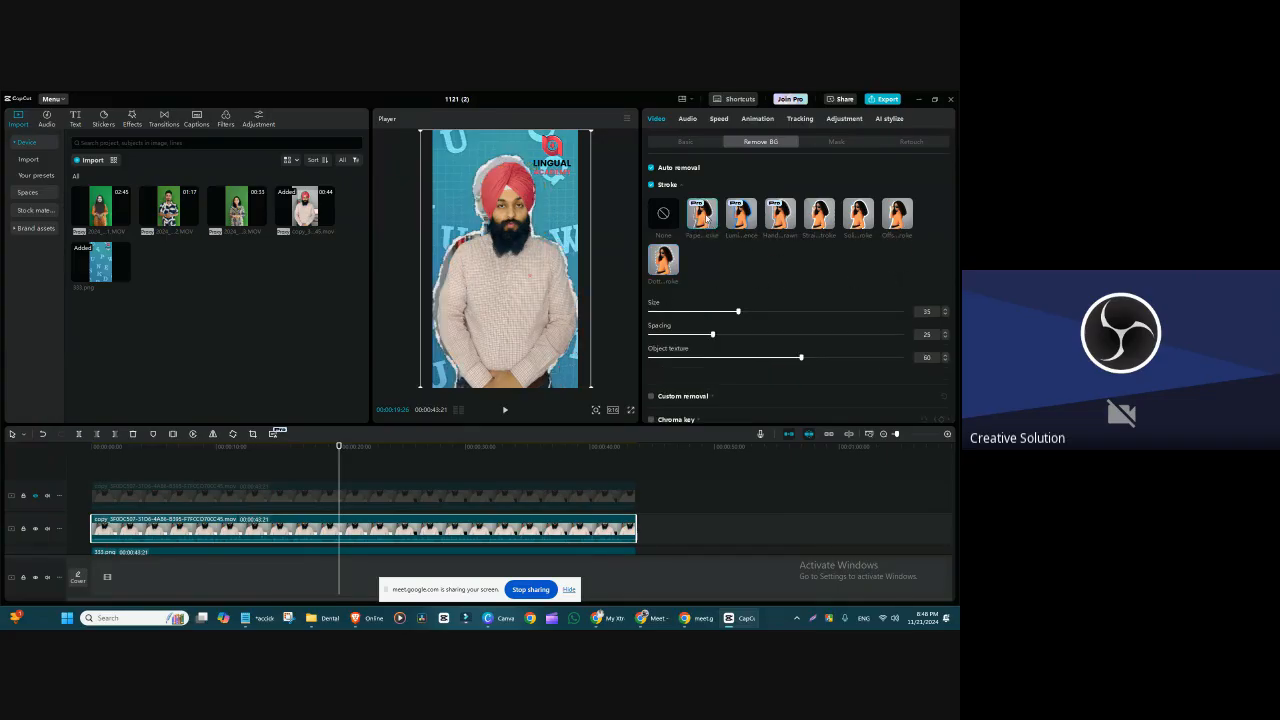
left_click(742, 217)
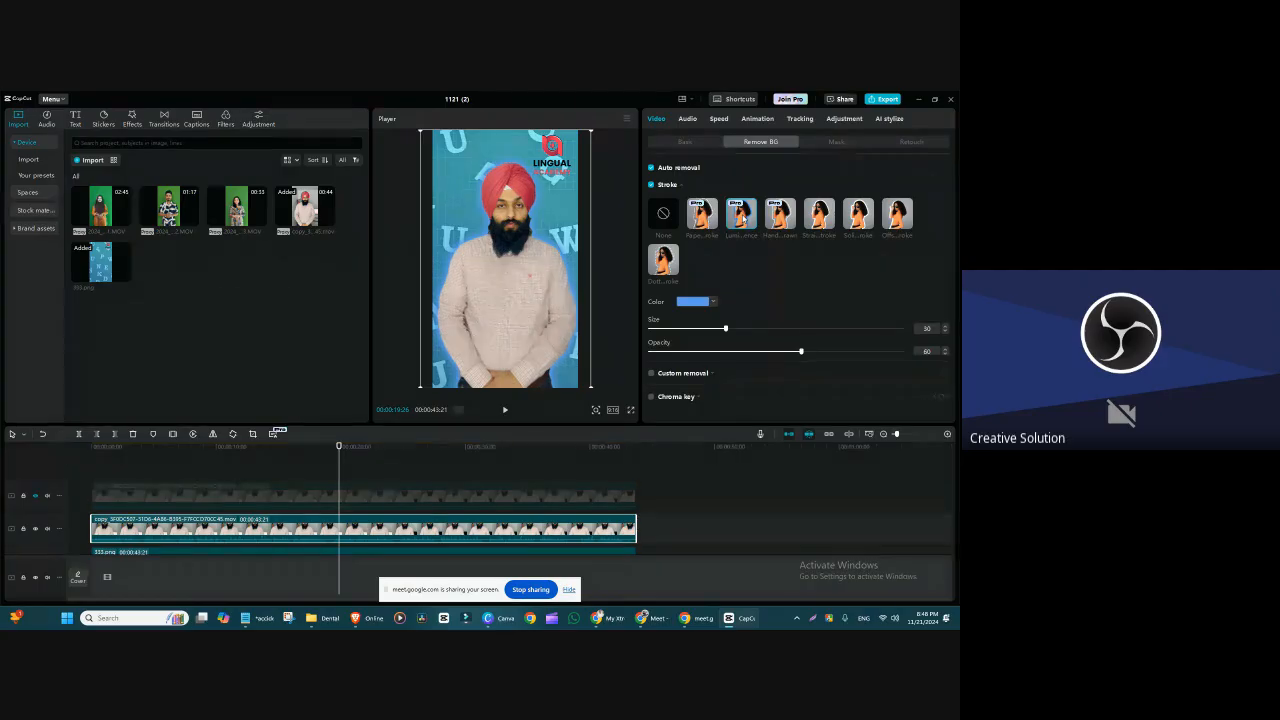
left_click(692, 304)
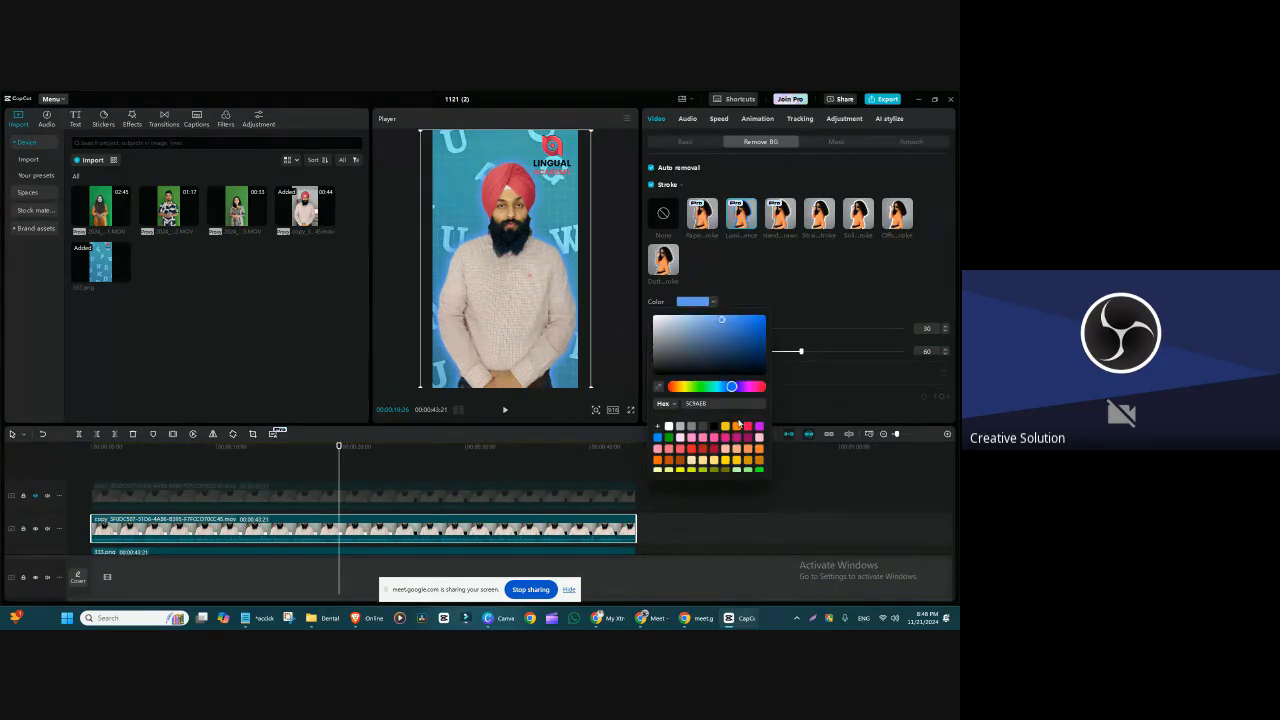
left_click(727, 427)
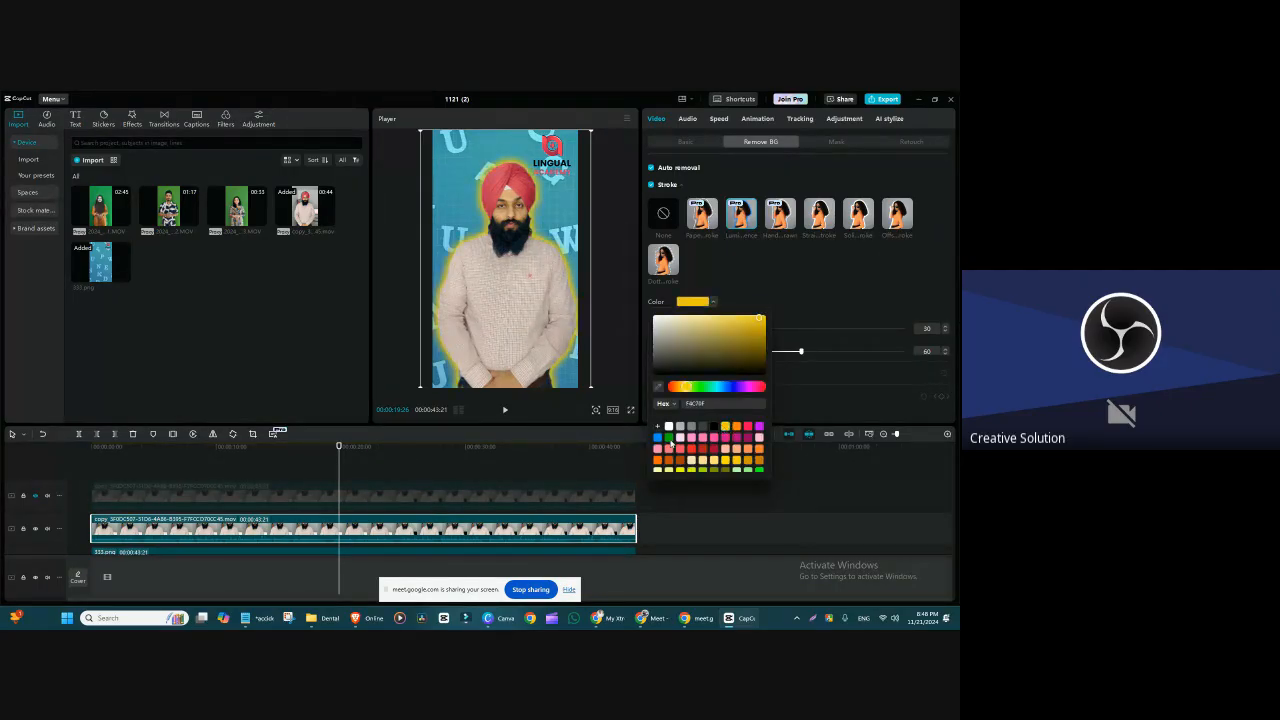
left_click(669, 438)
left_click(748, 450)
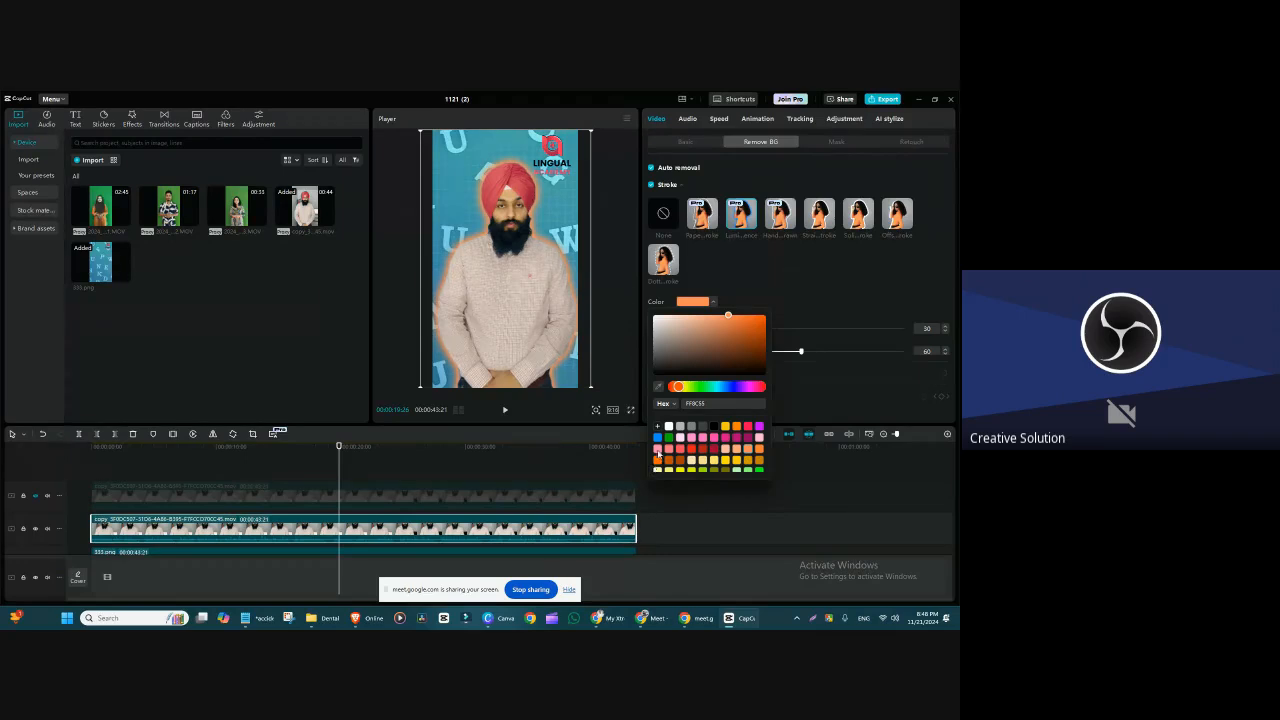
left_click(660, 451)
left_click(701, 468)
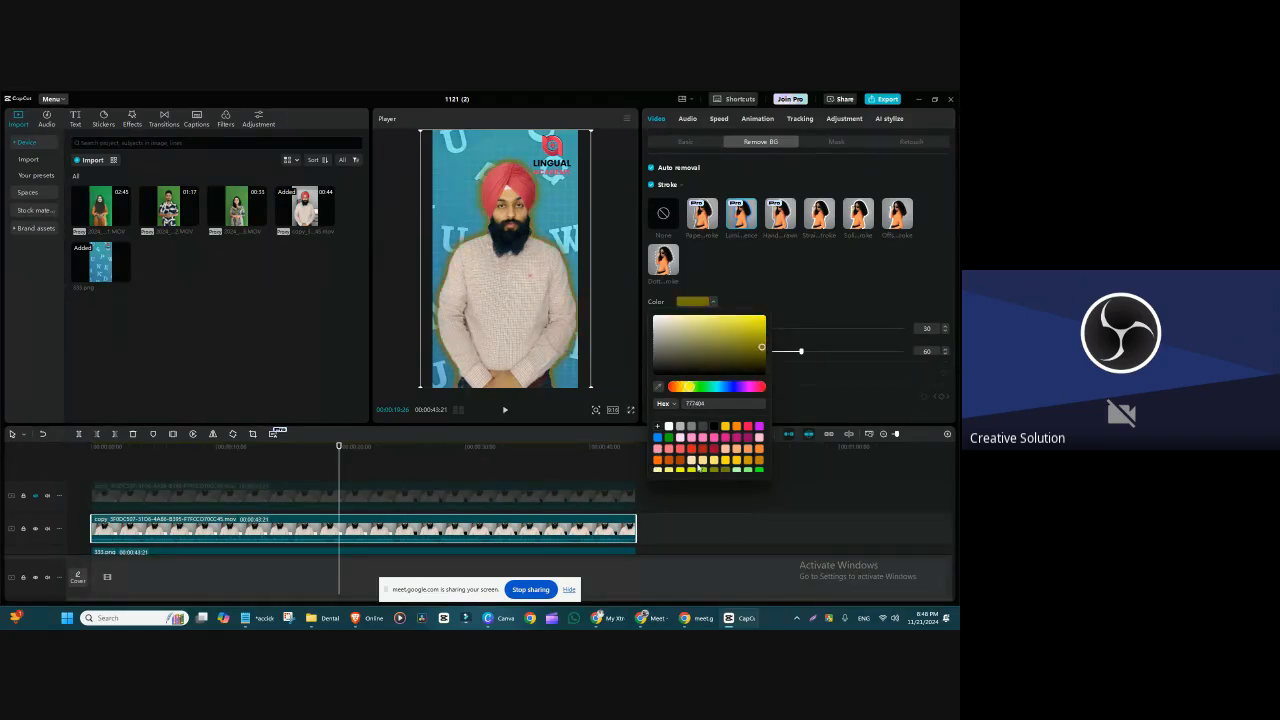
left_click(745, 453)
Step: Try the hand-drawn stroke style on the cutout, and the fourth stroke style in orange and yellow
left_click(782, 225)
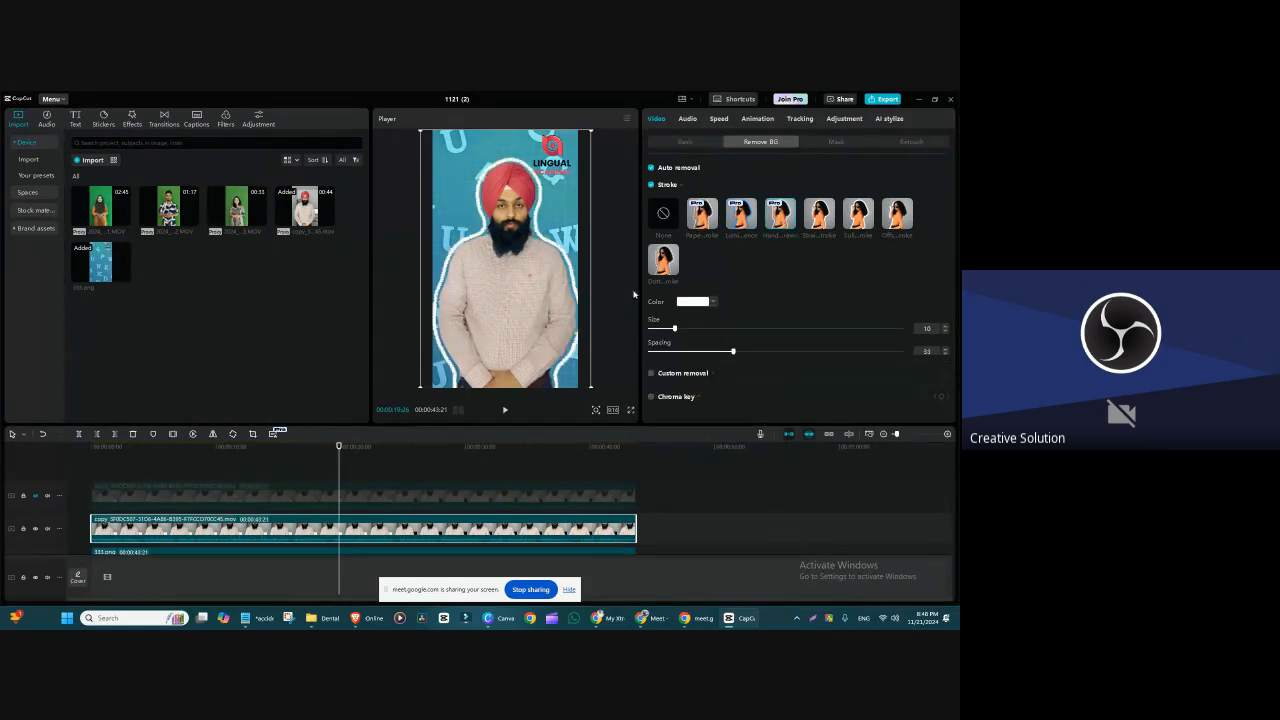
left_click(858, 214)
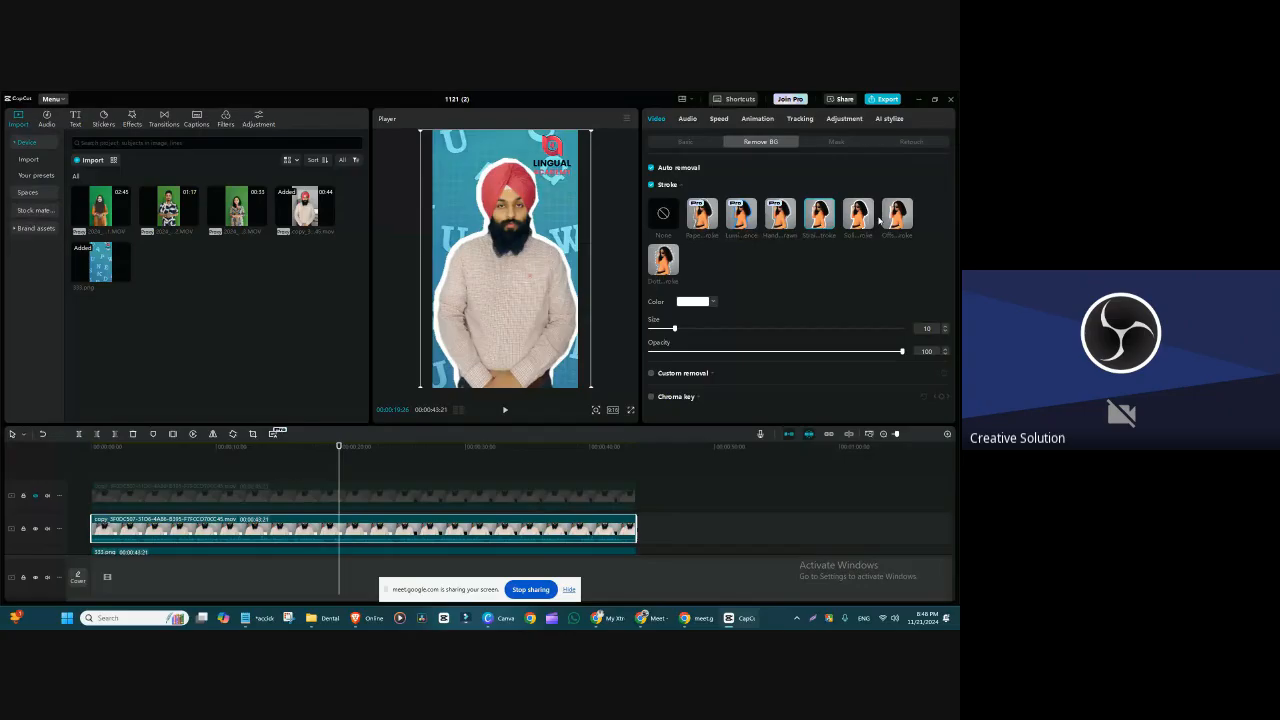
left_click(695, 301)
left_click(765, 316)
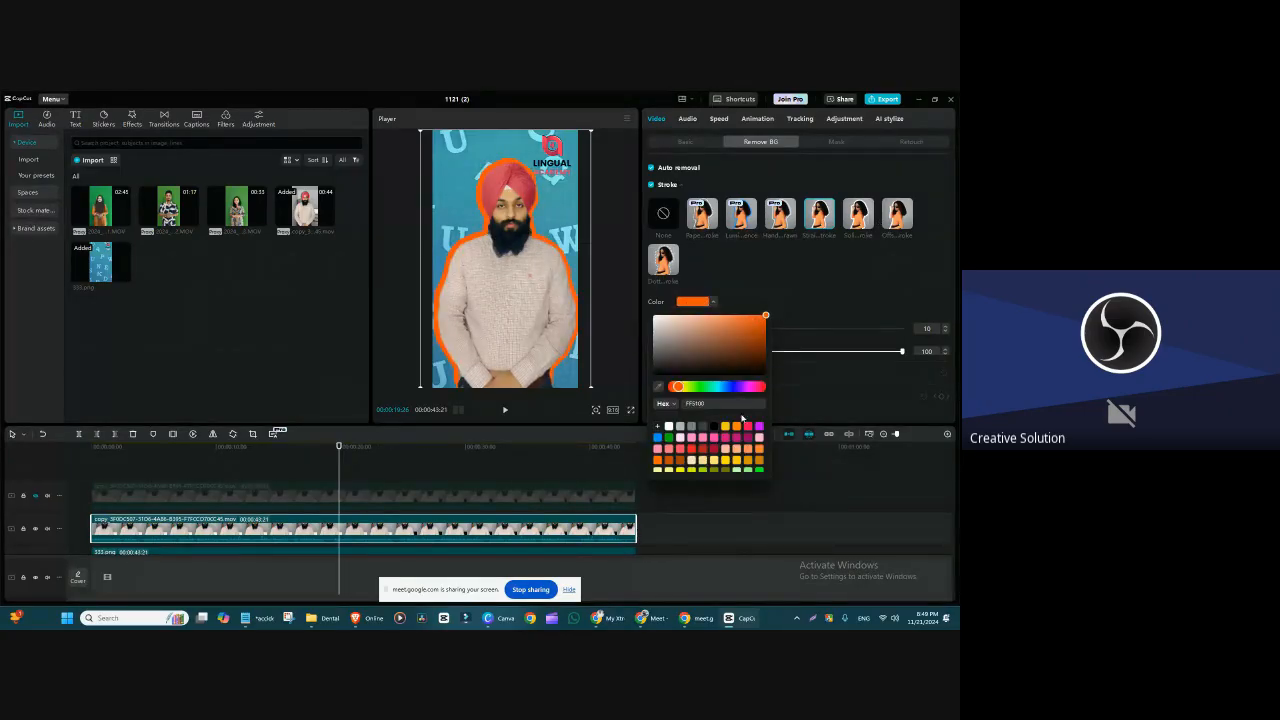
left_click(726, 427)
Step: Try the fifth stroke style on the cutout in dark red
left_click(856, 220)
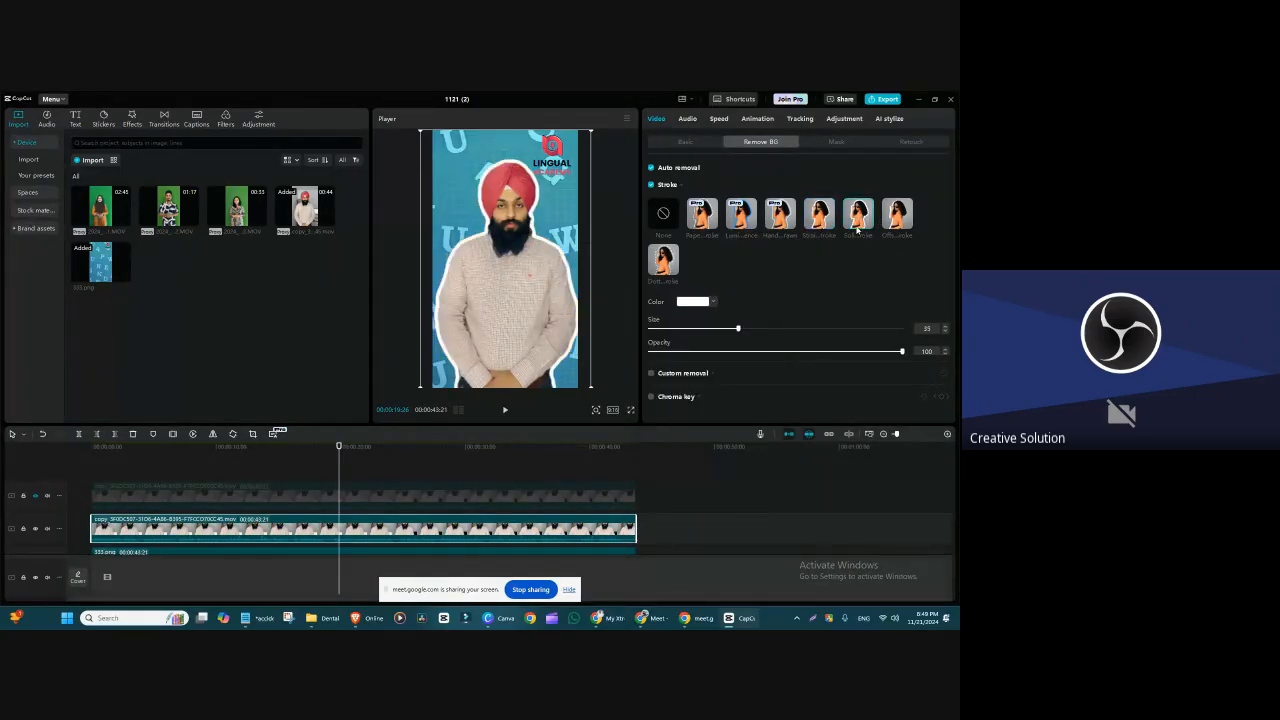
left_click(696, 303)
left_click(713, 450)
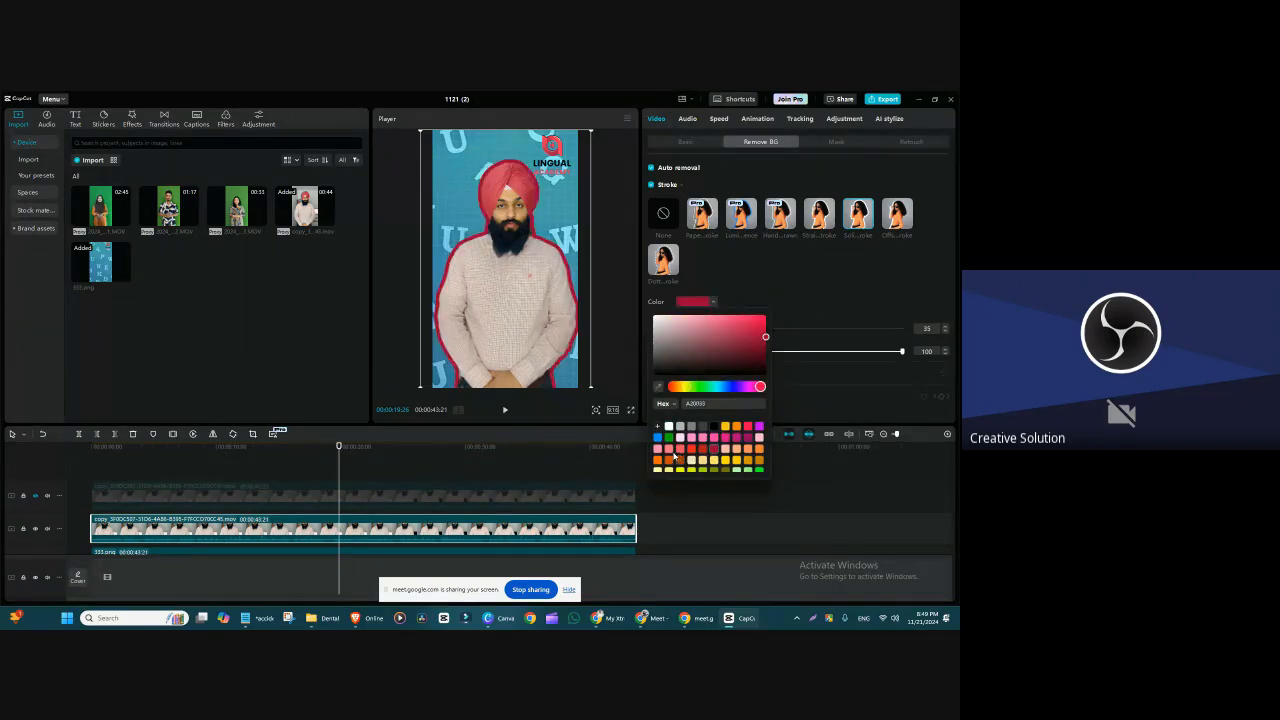
Step: Try the offset stroke style on the cutout in red and orange
left_click(900, 213)
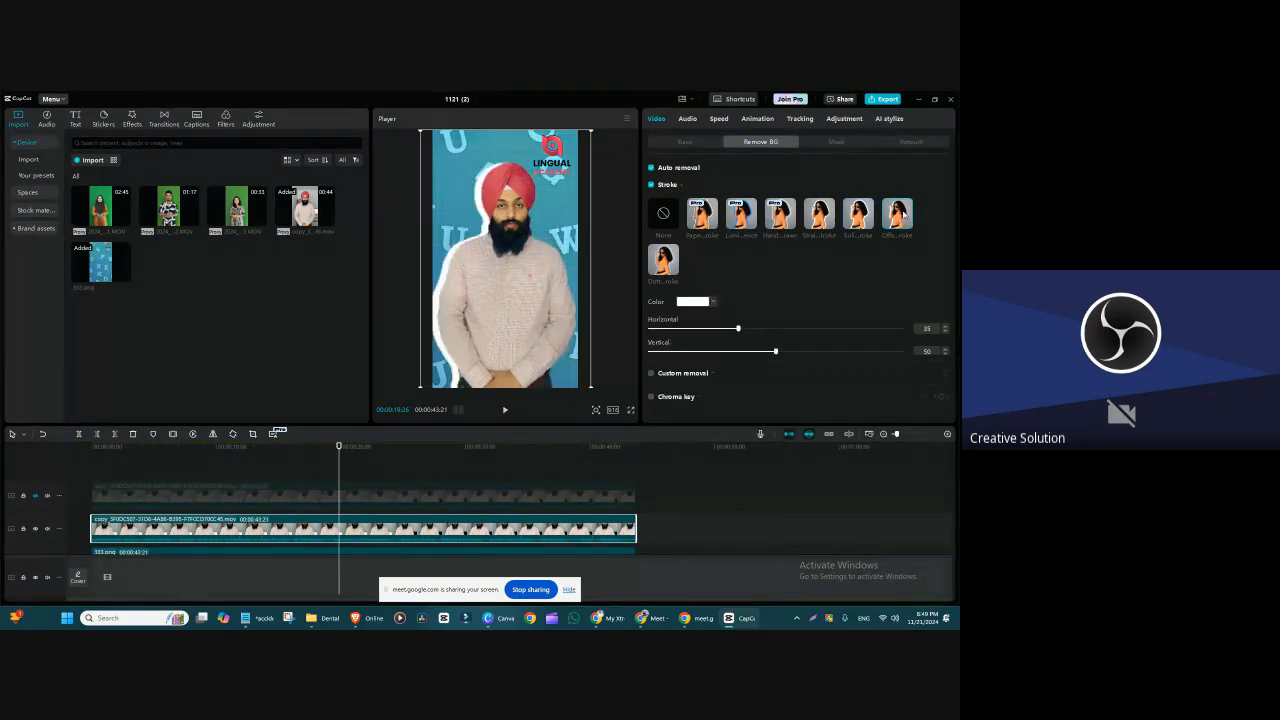
left_click(694, 302)
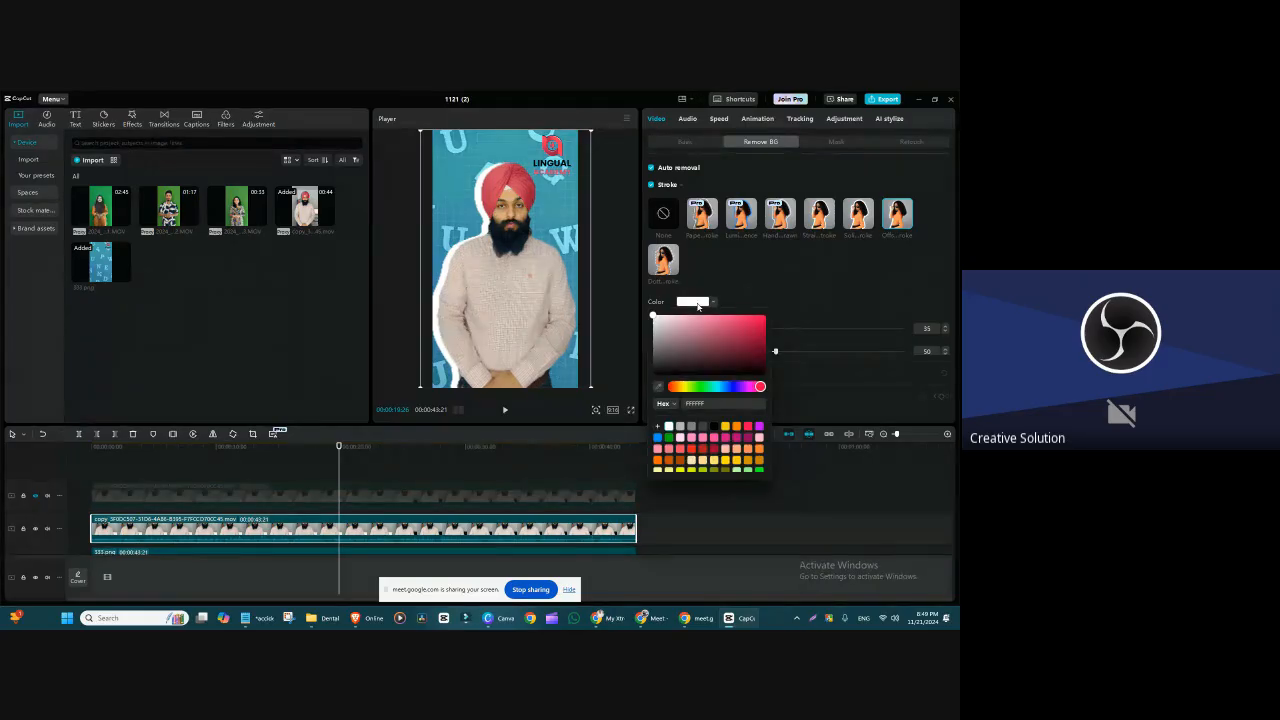
left_click(690, 450)
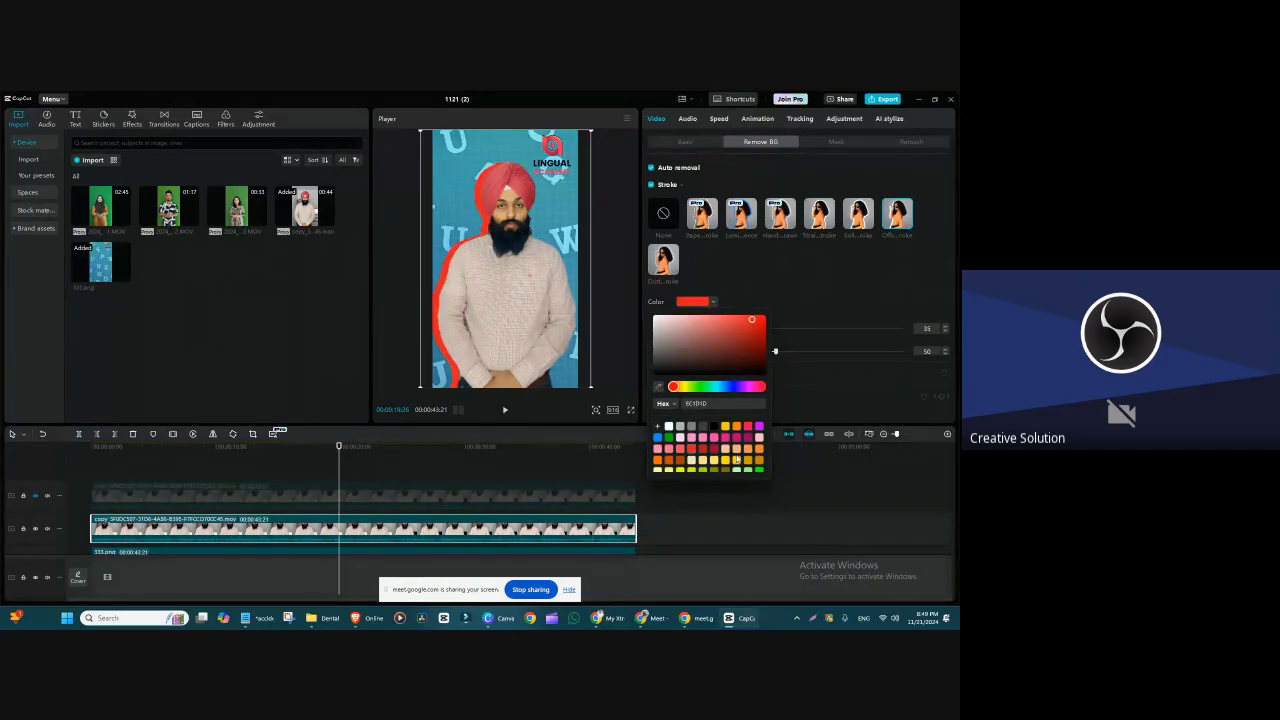
left_click(689, 467)
left_click(719, 448)
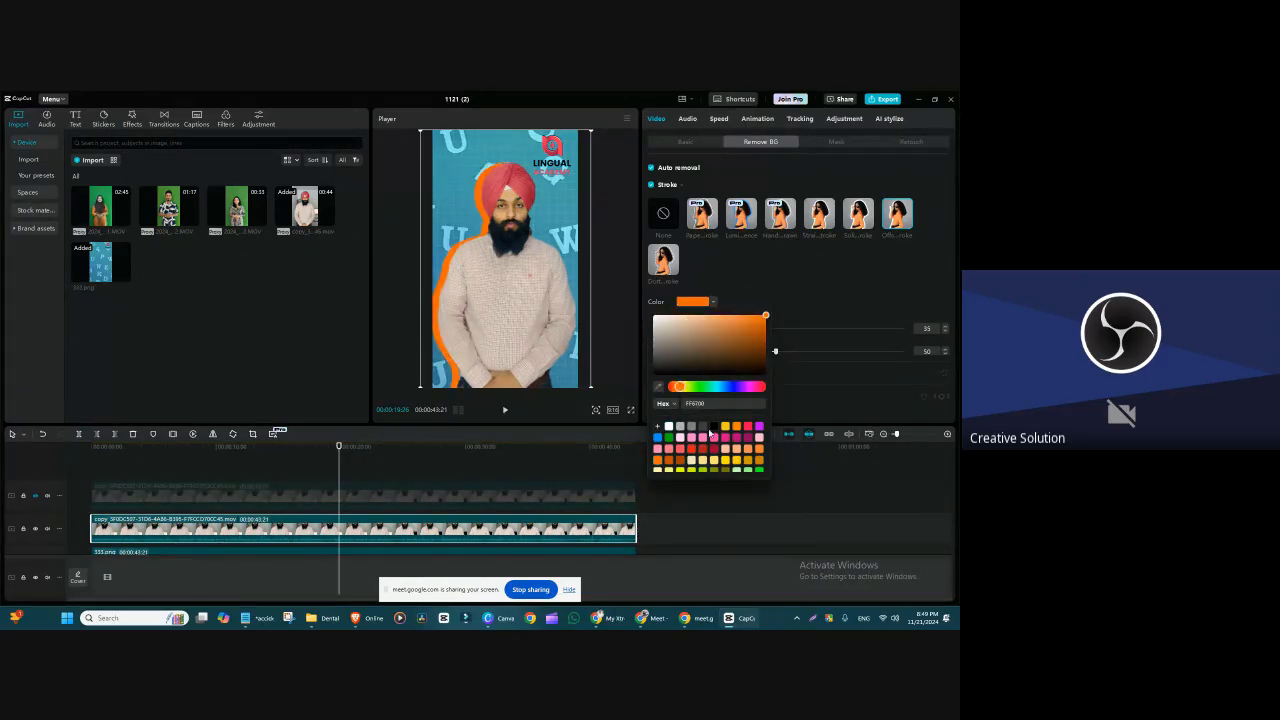
left_click(837, 277)
Step: Turn off Stroke and Auto removal on the speaker clip
left_click(686, 141)
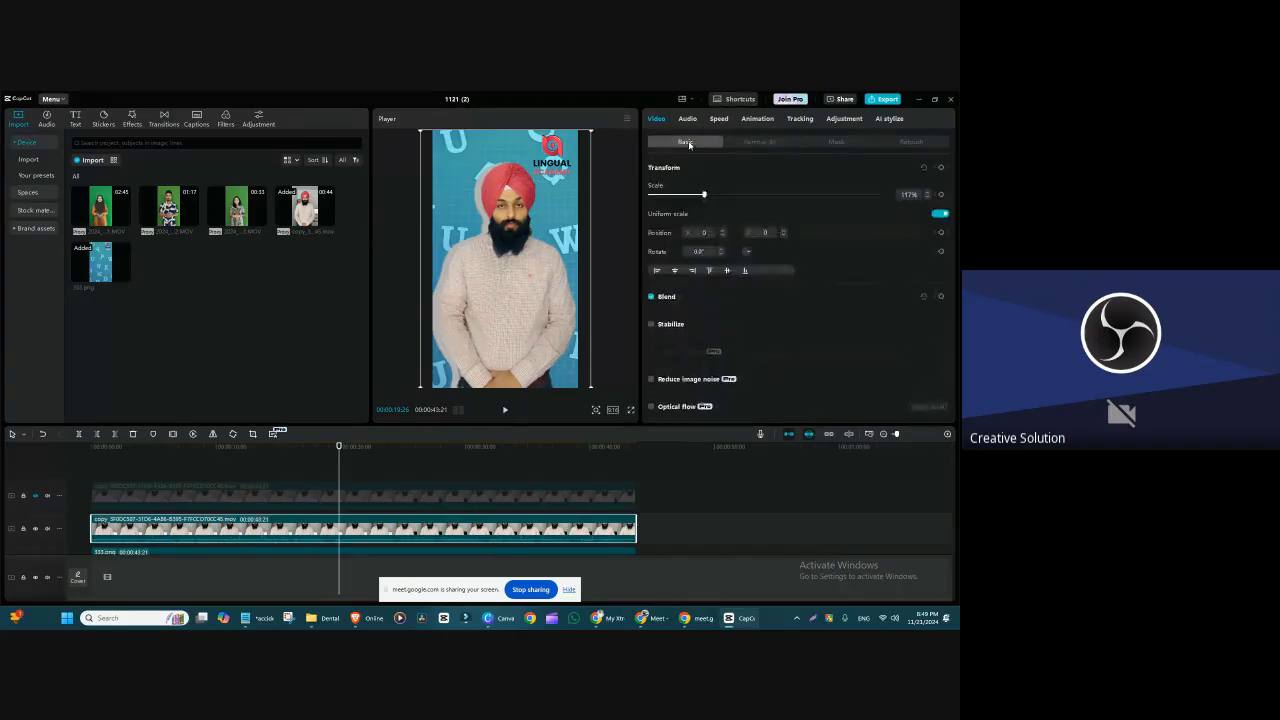
left_click(757, 141)
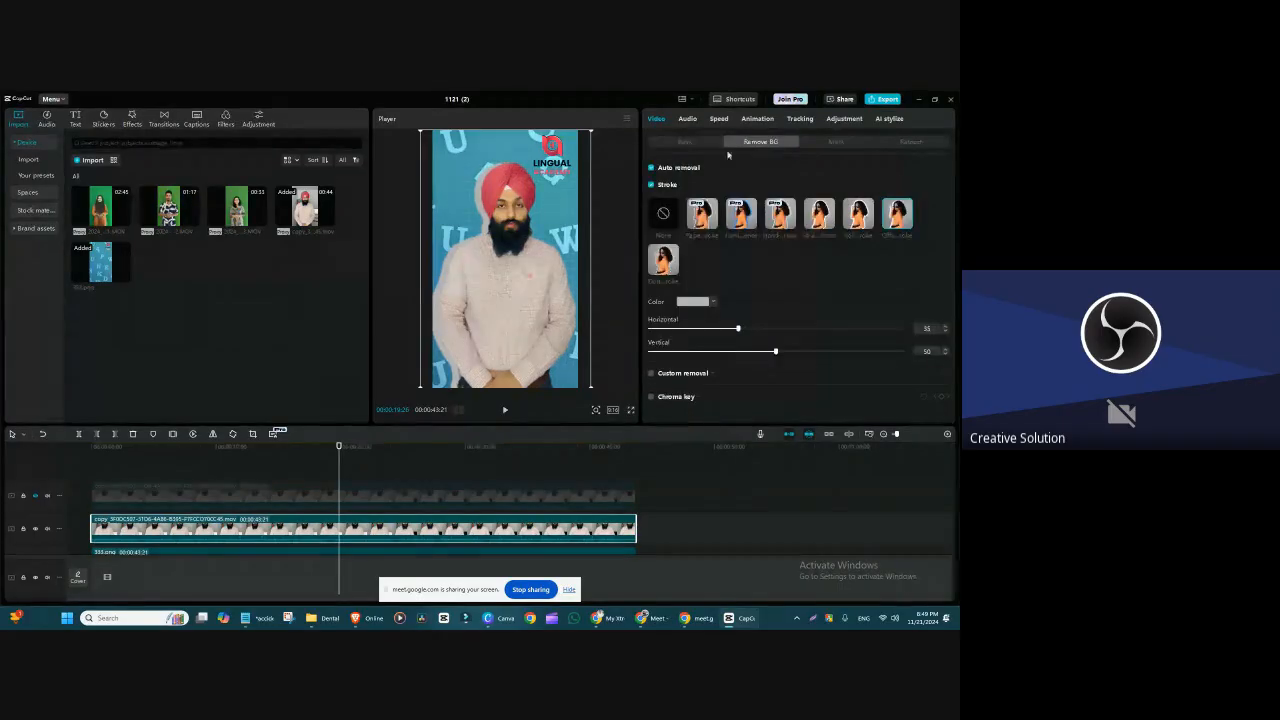
left_click(651, 185)
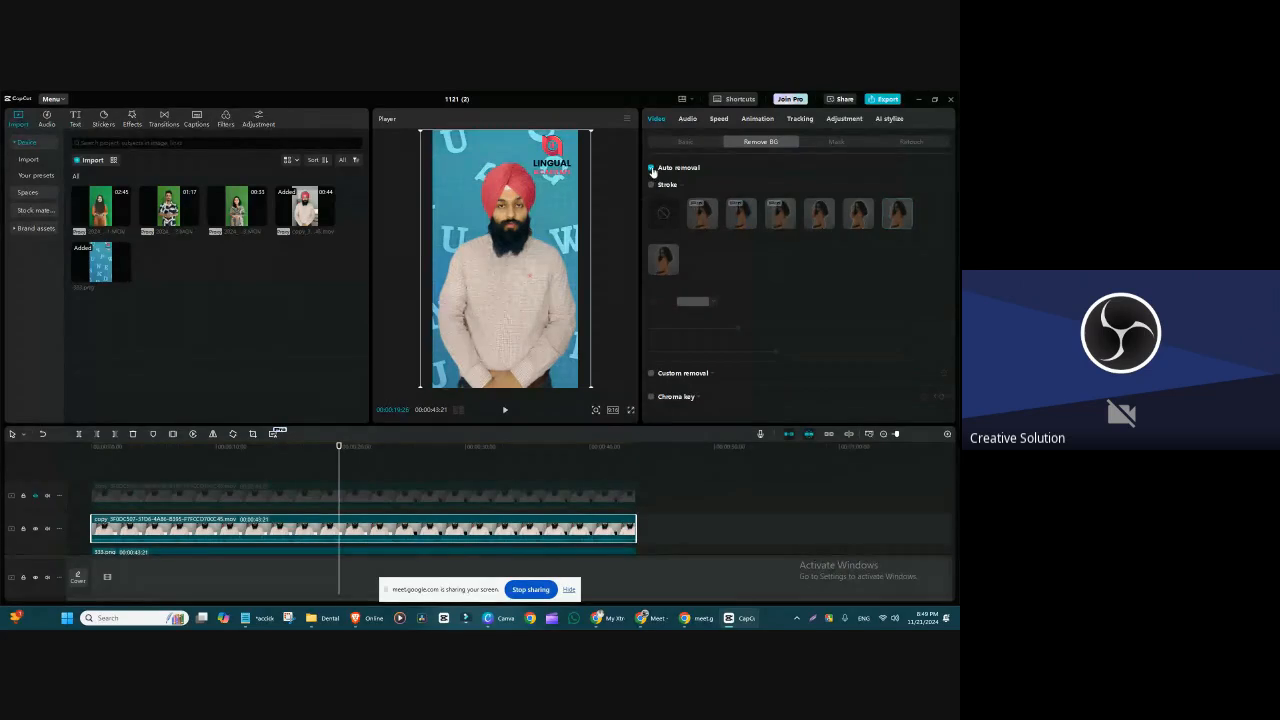
left_click(651, 167)
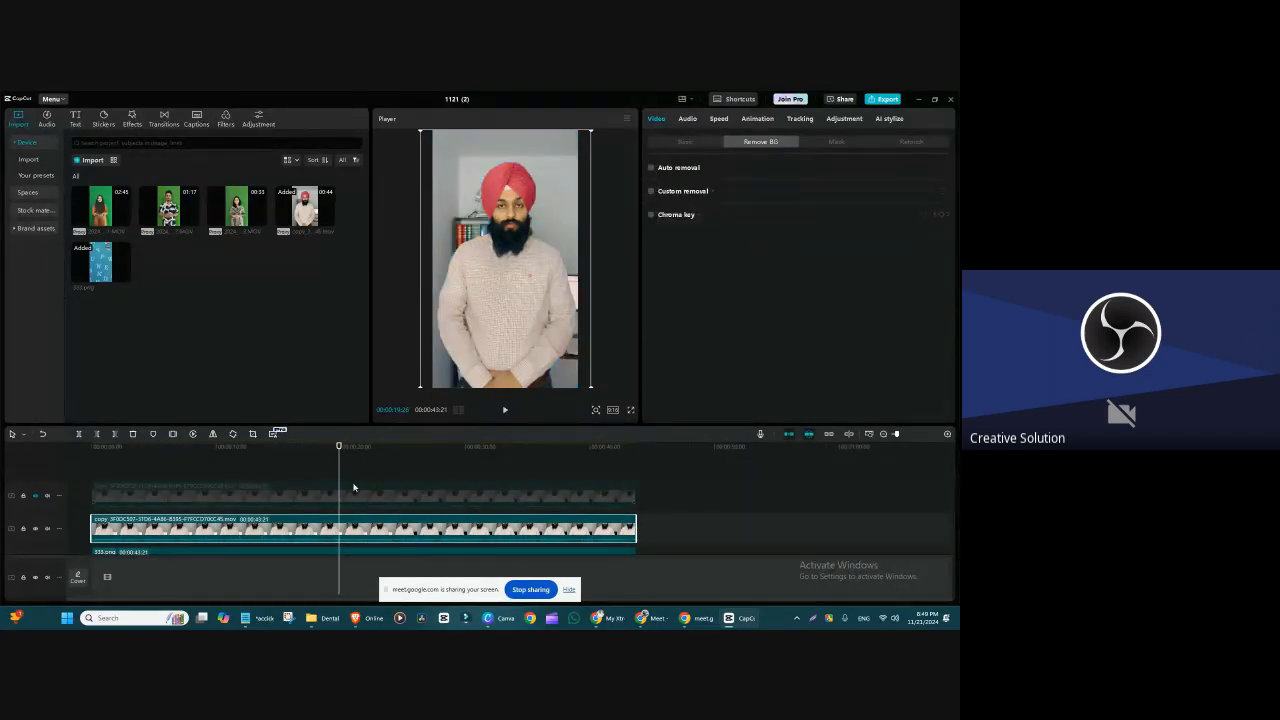
Step: Delete both copies of the speaker video from the timeline, keeping only the background image
left_click(150, 505)
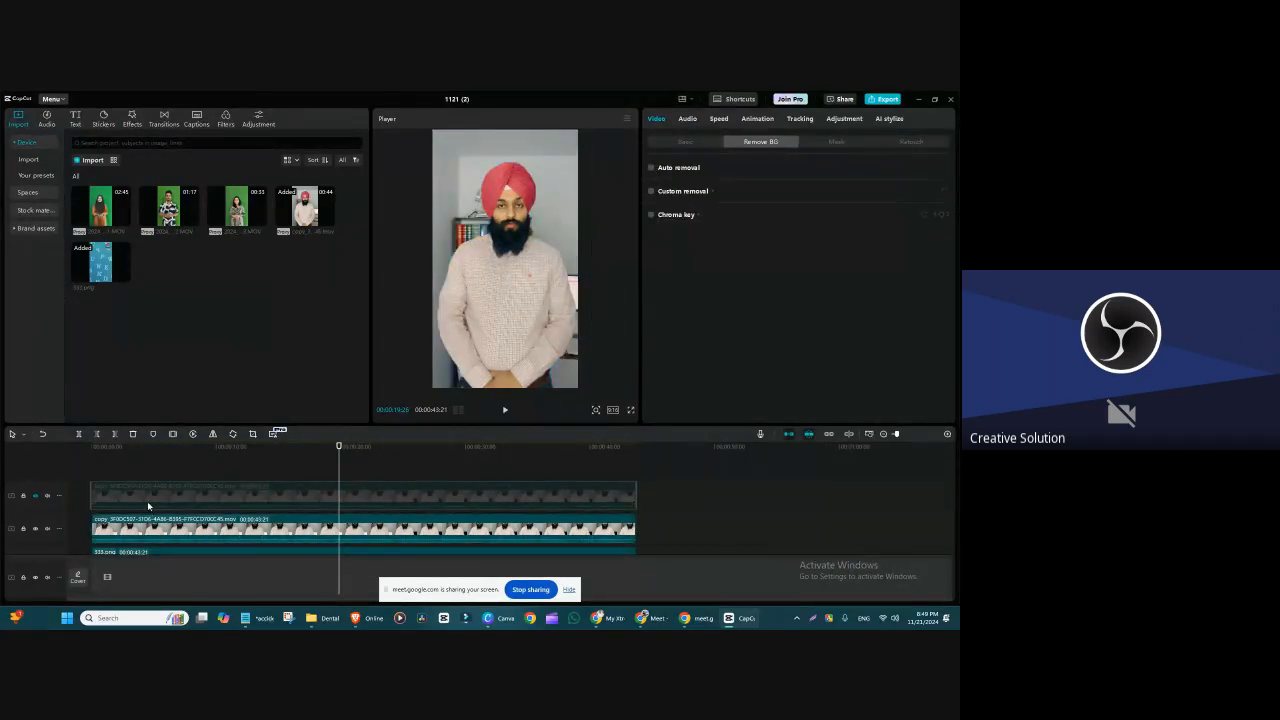
key("Delete")
left_click(169, 508)
key("Delete")
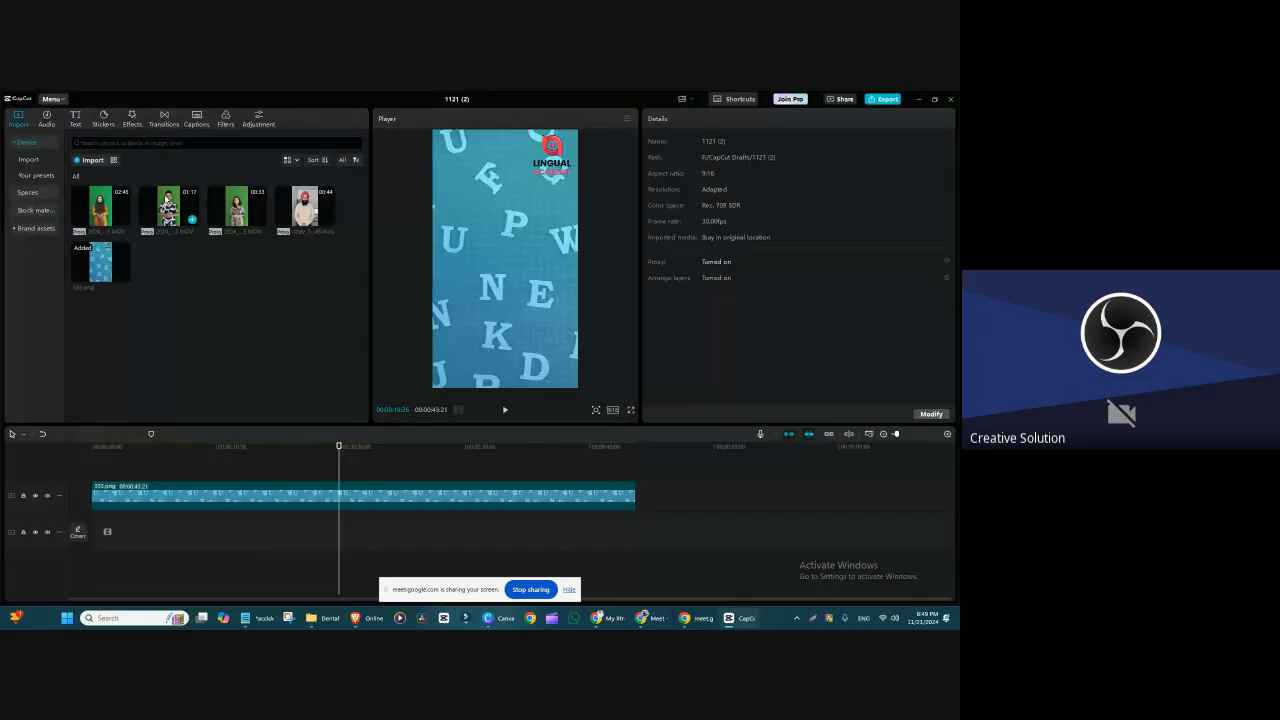
Step: Place the first green-screen clip above the background image and key out its green backdrop with Chroma key
left_click_drag(100, 208, 120, 472)
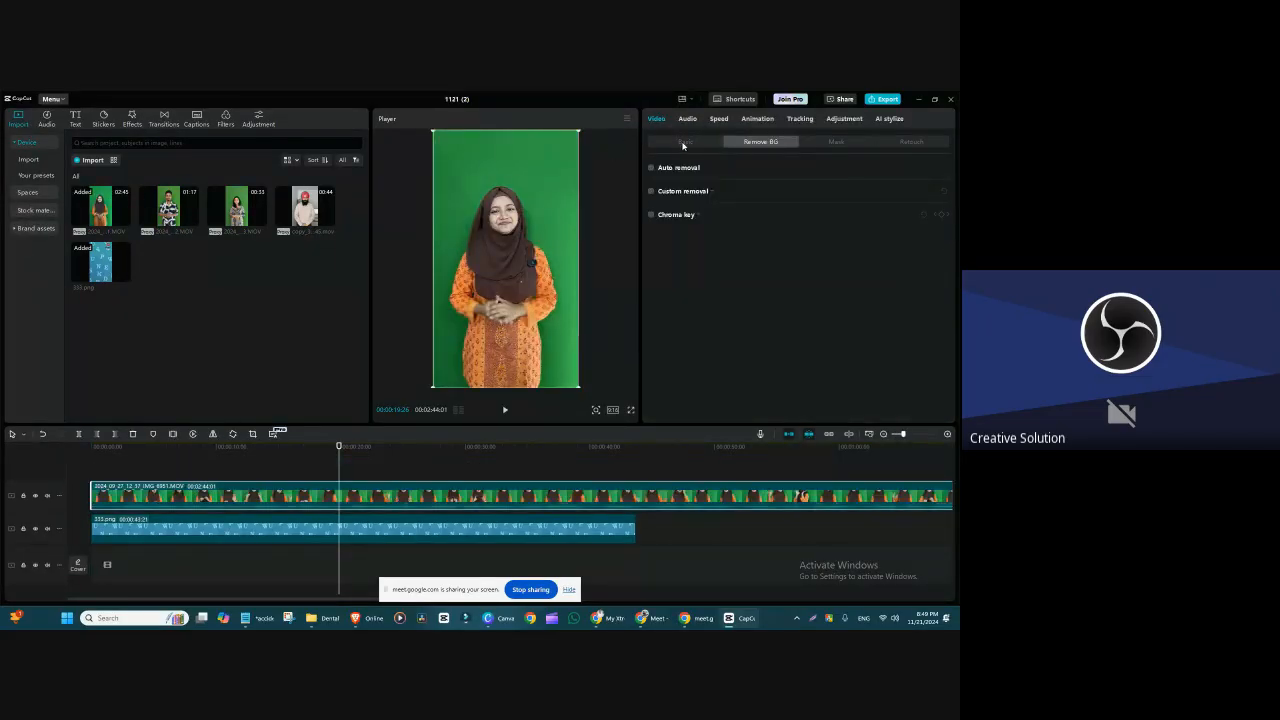
left_click(651, 214)
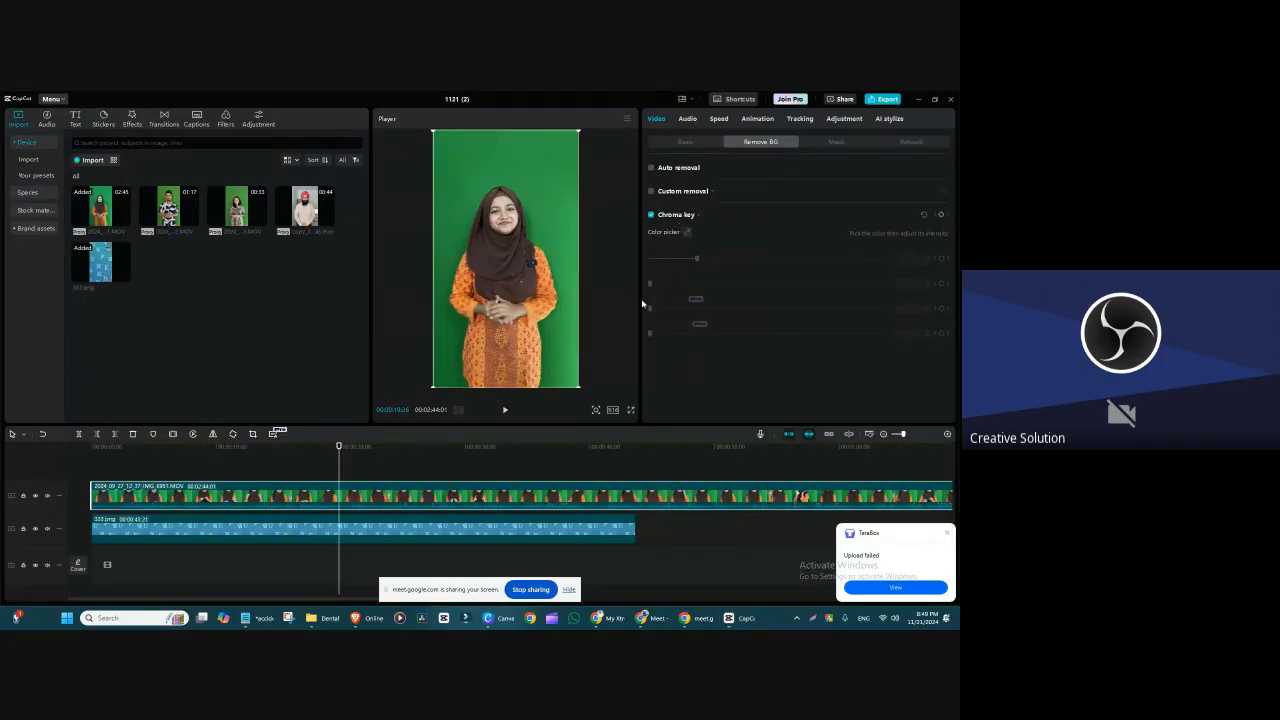
left_click(687, 232)
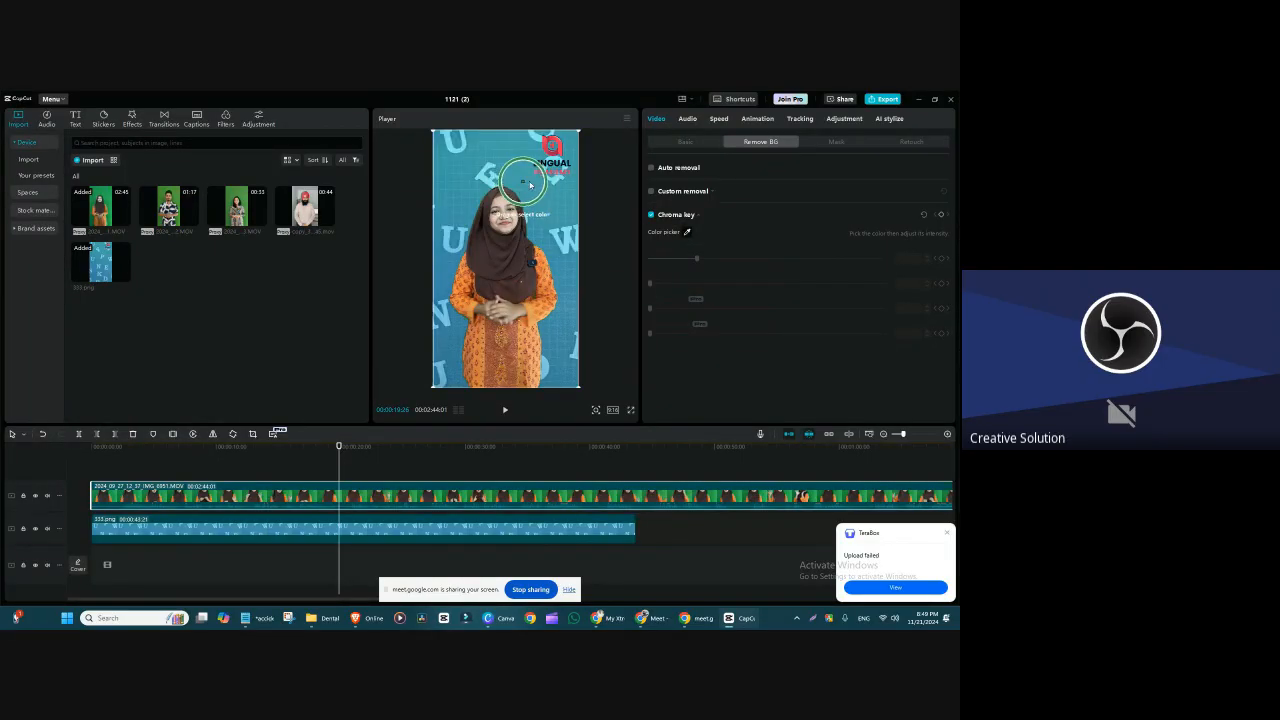
left_click(534, 185)
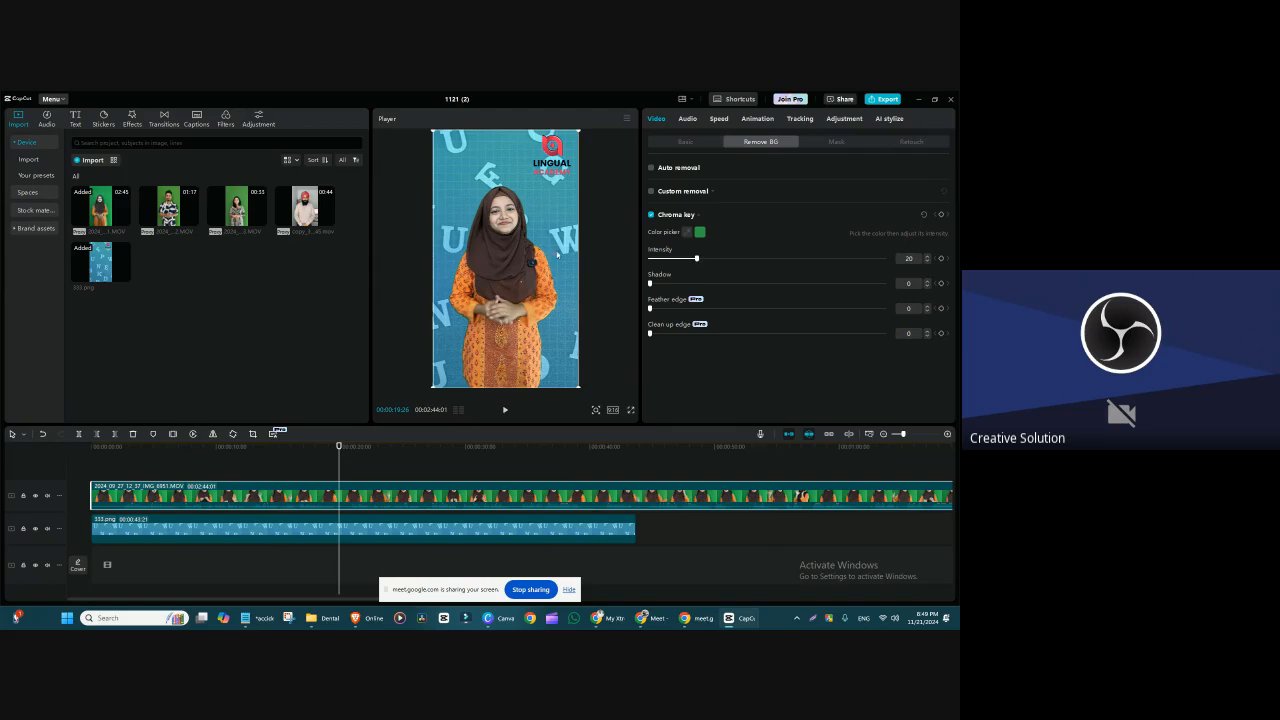
Step: Try a chroma key intensity of 37, settle on 26, and enlarge the preview area
left_click_drag(677, 259, 739, 262)
left_click_drag(533, 431, 533, 481)
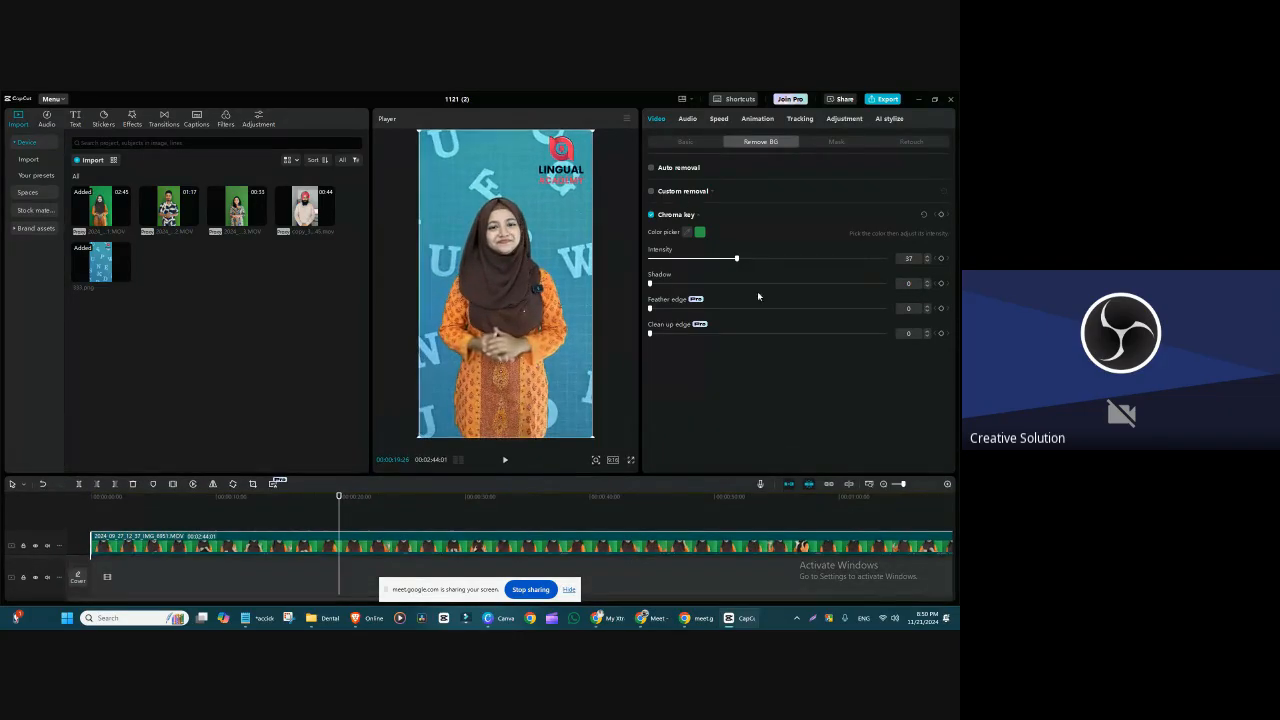
left_click_drag(737, 258, 711, 271)
mouse_move(651, 284)
left_mouse_down()
mouse_move(837, 284)
mouse_move(640, 299)
left_mouse_up()
left_click_drag(555, 471, 546, 552)
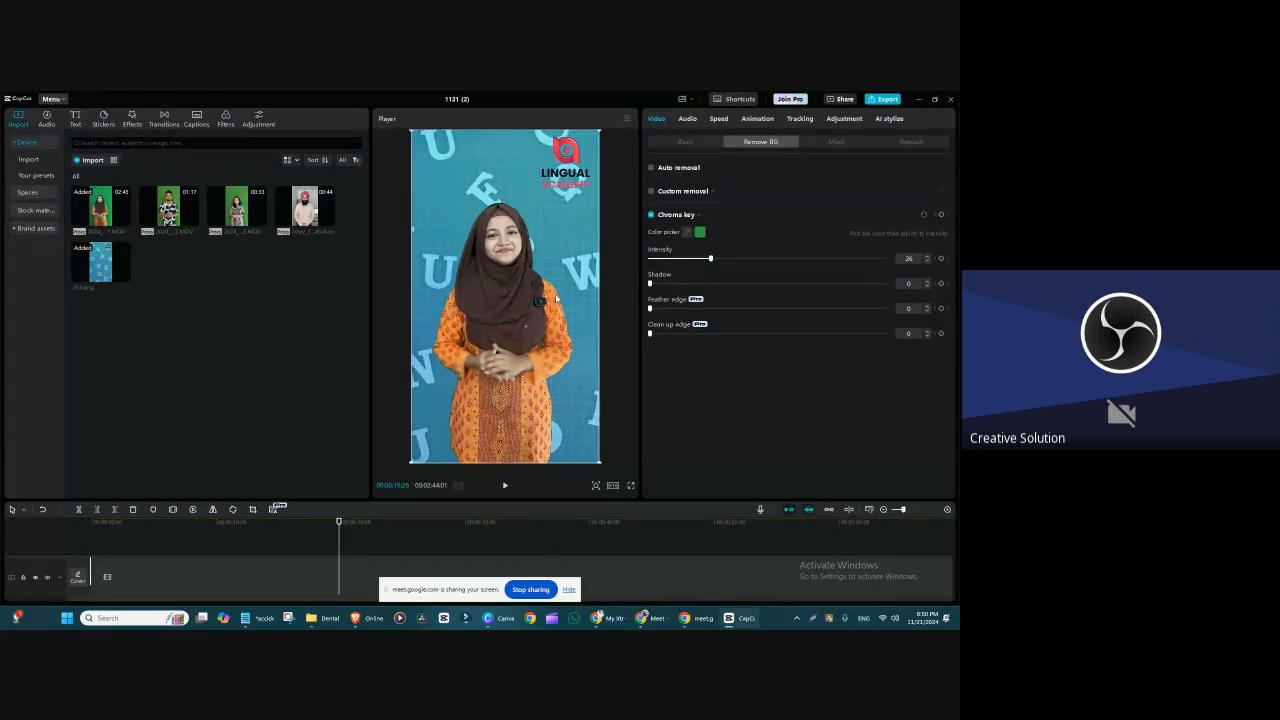
Step: Set the chroma key's Feather edge to 55 while checking the speaker's shoulder edge up close
scroll(554, 389, "up", 5)
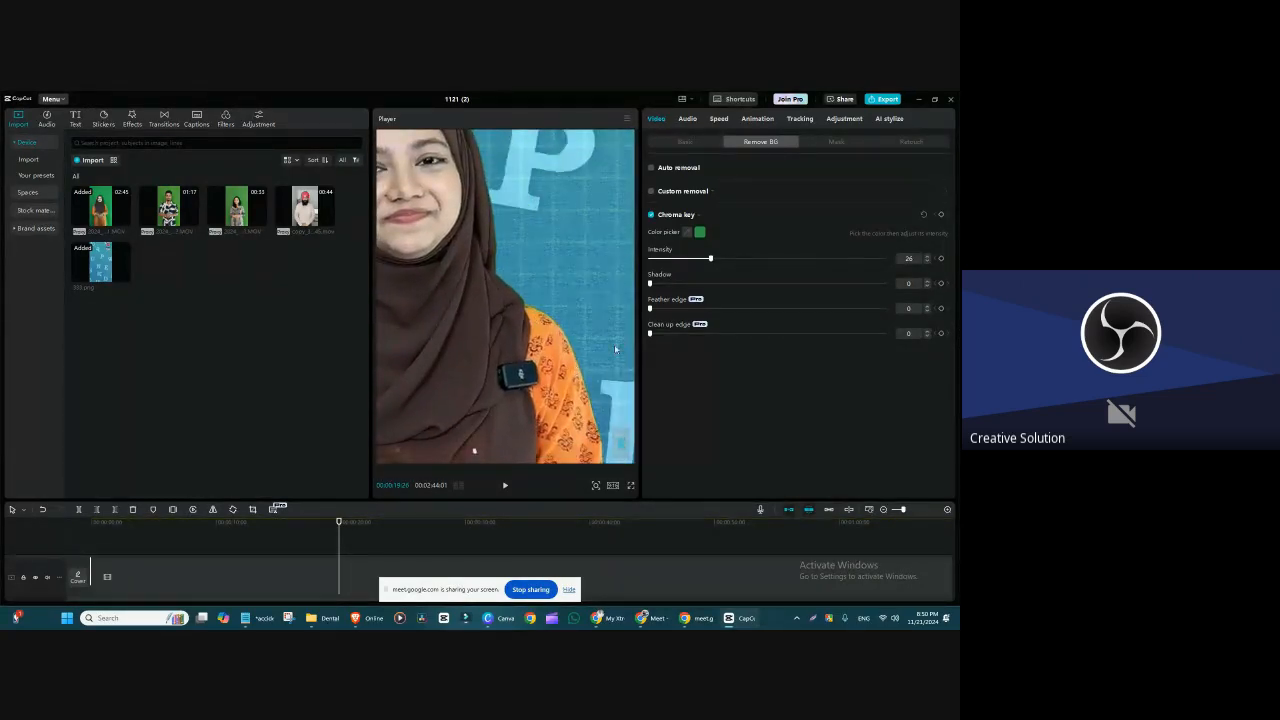
left_click_drag(650, 309, 703, 309)
left_click_drag(845, 319, 781, 326)
scroll(564, 354, "up", 2)
left_click_drag(564, 356, 487, 360)
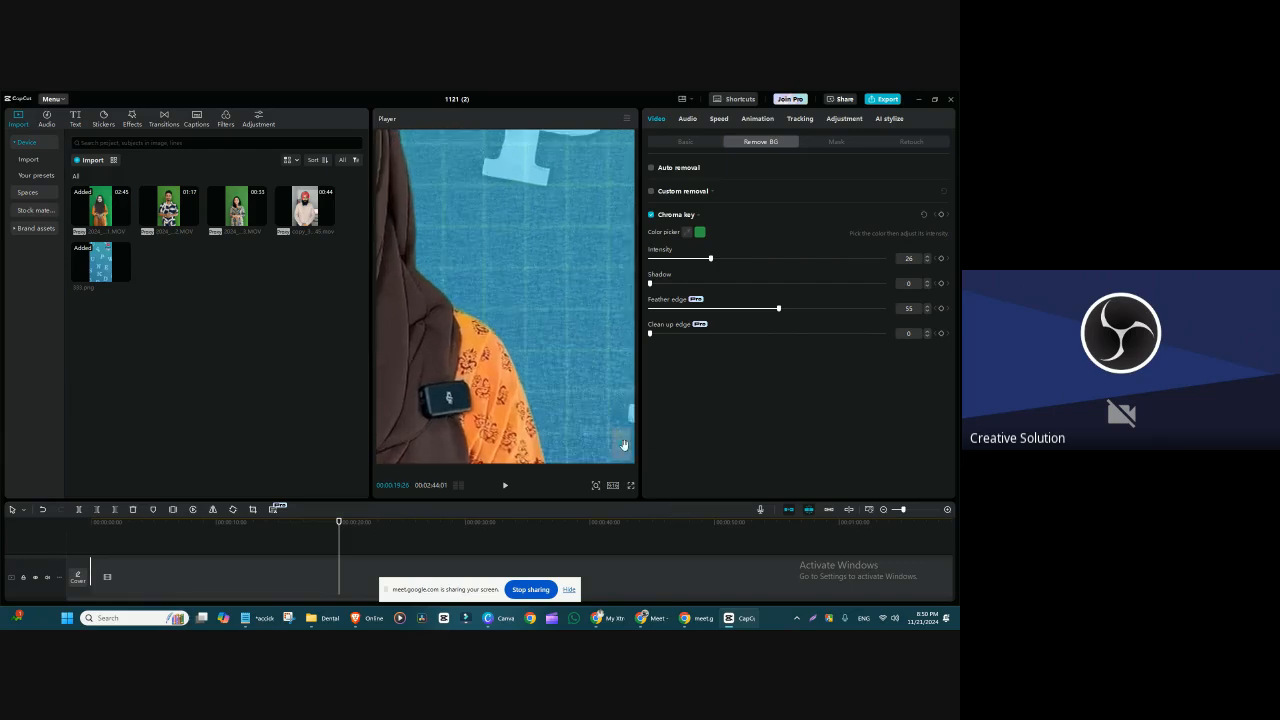
left_click_drag(624, 445, 620, 449)
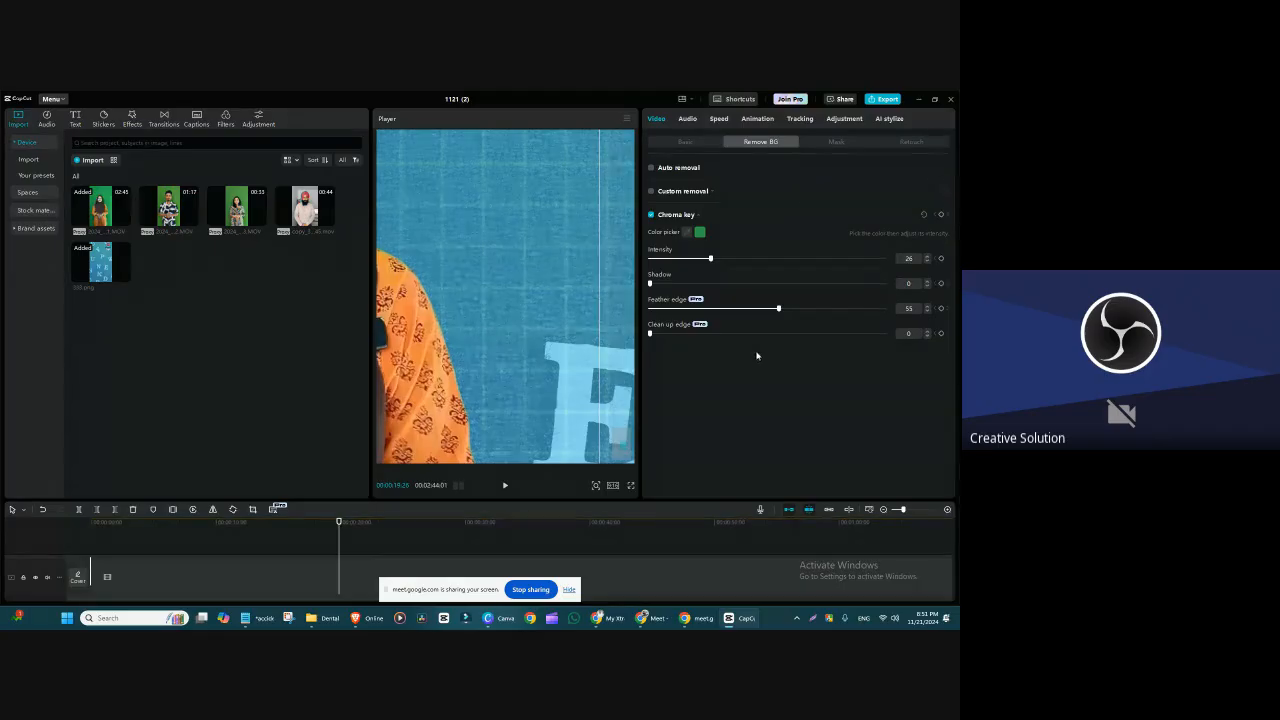
Step: Set the chroma key's Clean up edge to 46 and recenter the clip horizontally in the frame
left_click_drag(651, 334, 805, 343)
left_click_drag(806, 335, 650, 335)
left_click_drag(456, 374, 755, 350)
scroll(557, 341, "down", 10)
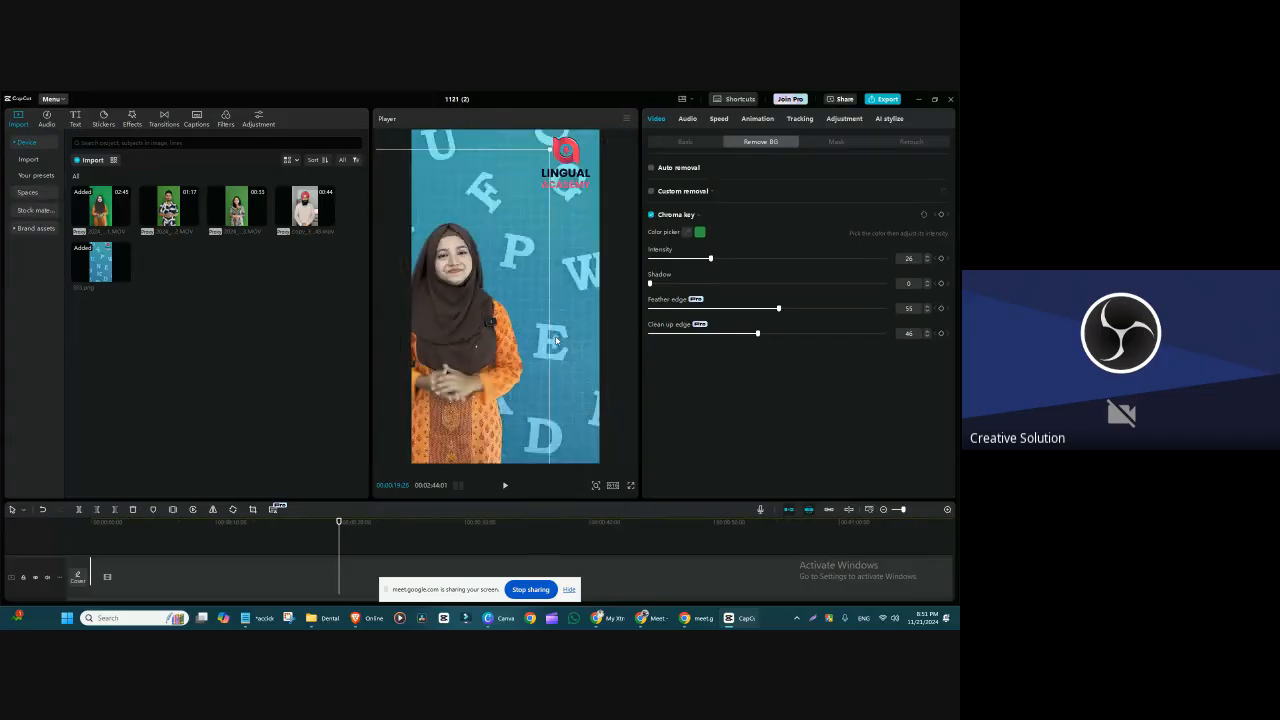
left_click_drag(470, 299, 515, 296)
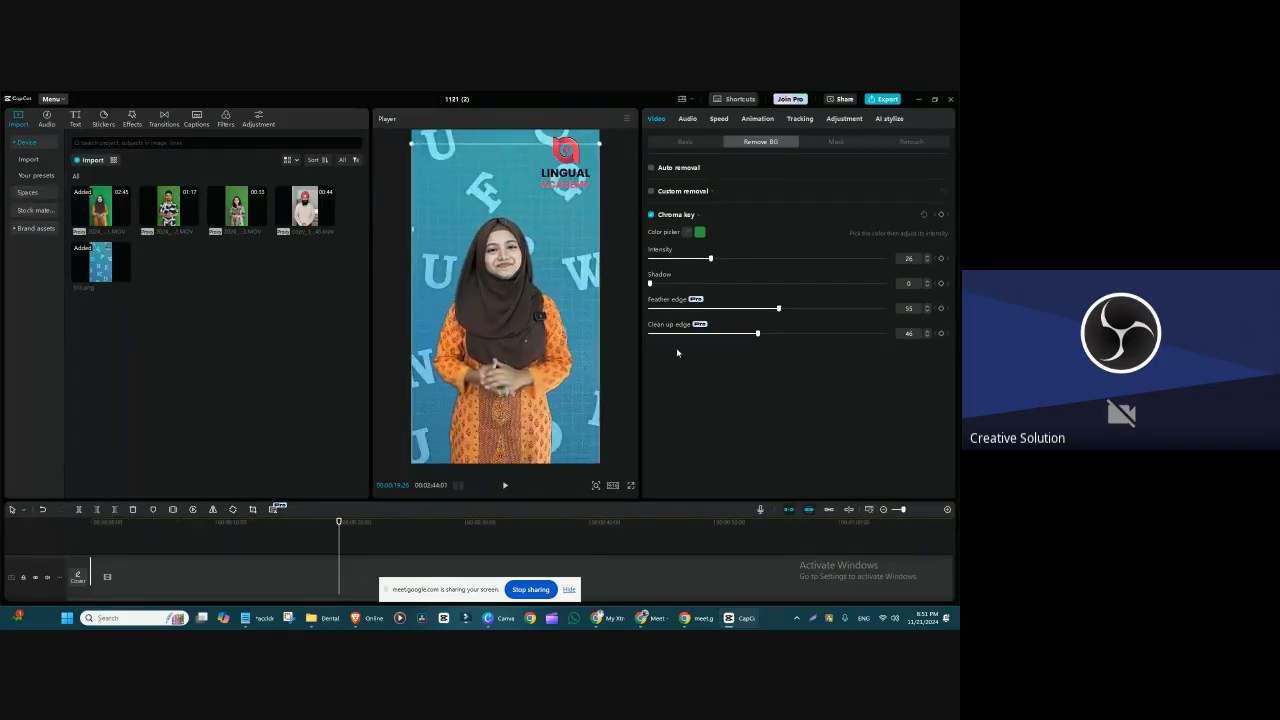
Step: Compare the clip with Chroma key off and on, and enlarge the timeline area again
left_click(651, 216)
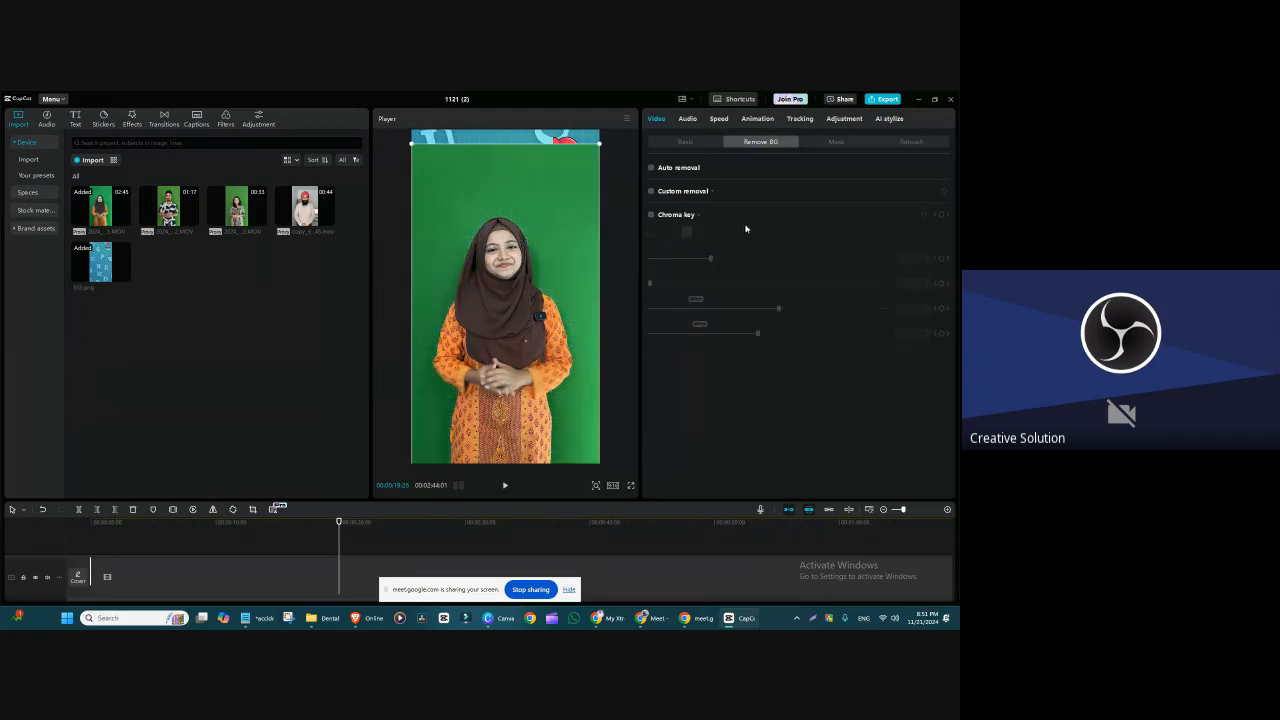
left_click(651, 216)
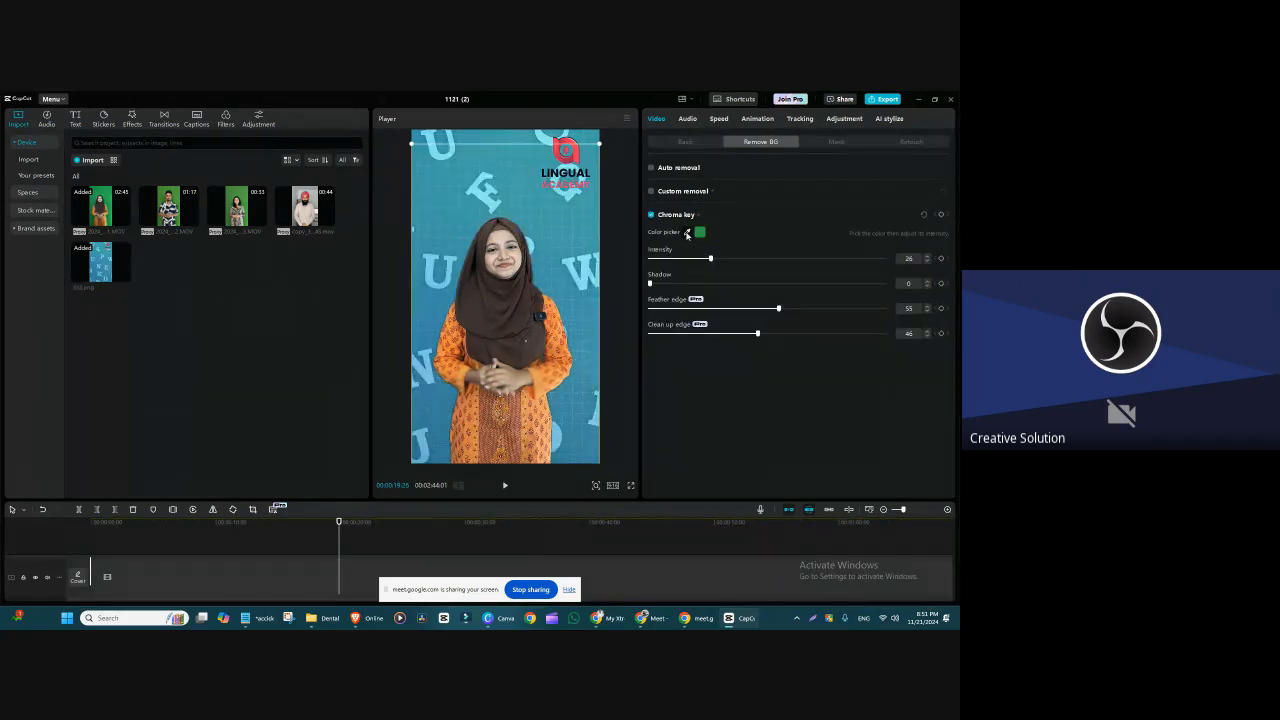
left_click(687, 232)
left_click_drag(512, 502, 519, 407)
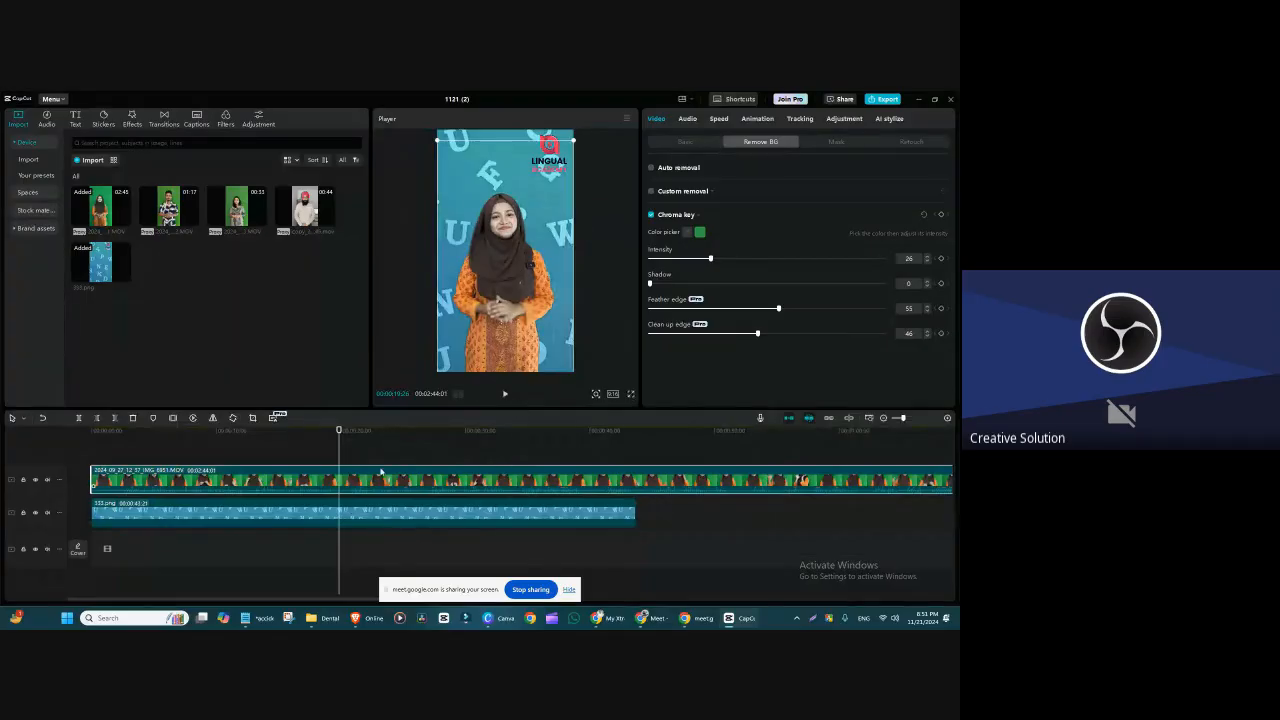
Step: Import the Red image from the video element folder into the project's media
left_click(452, 440)
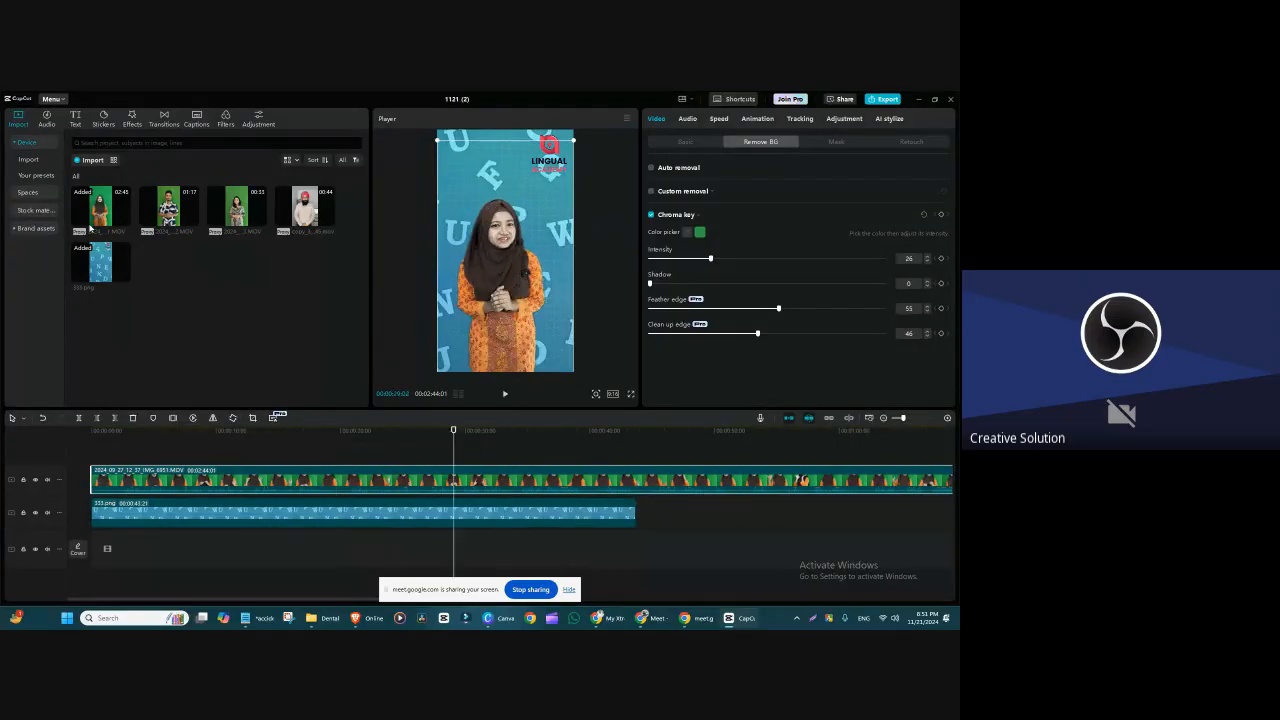
left_click(88, 160)
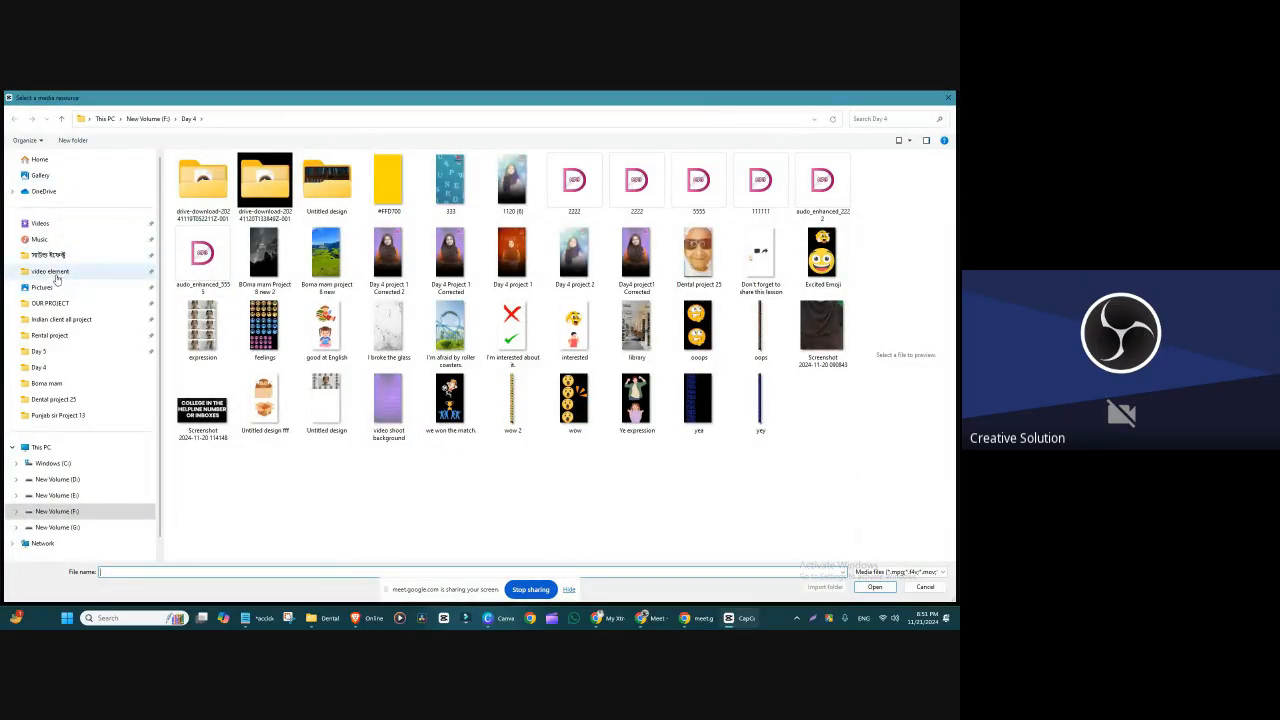
left_click(50, 271)
left_click(481, 262)
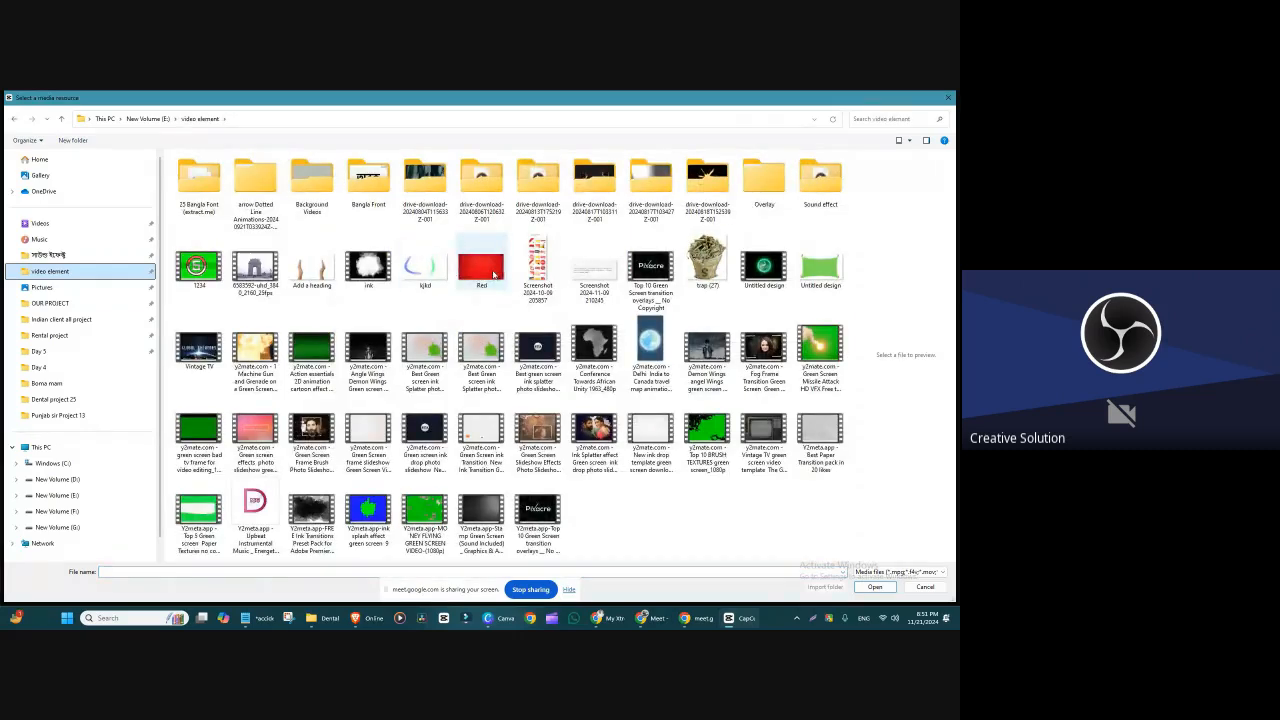
left_click(875, 587)
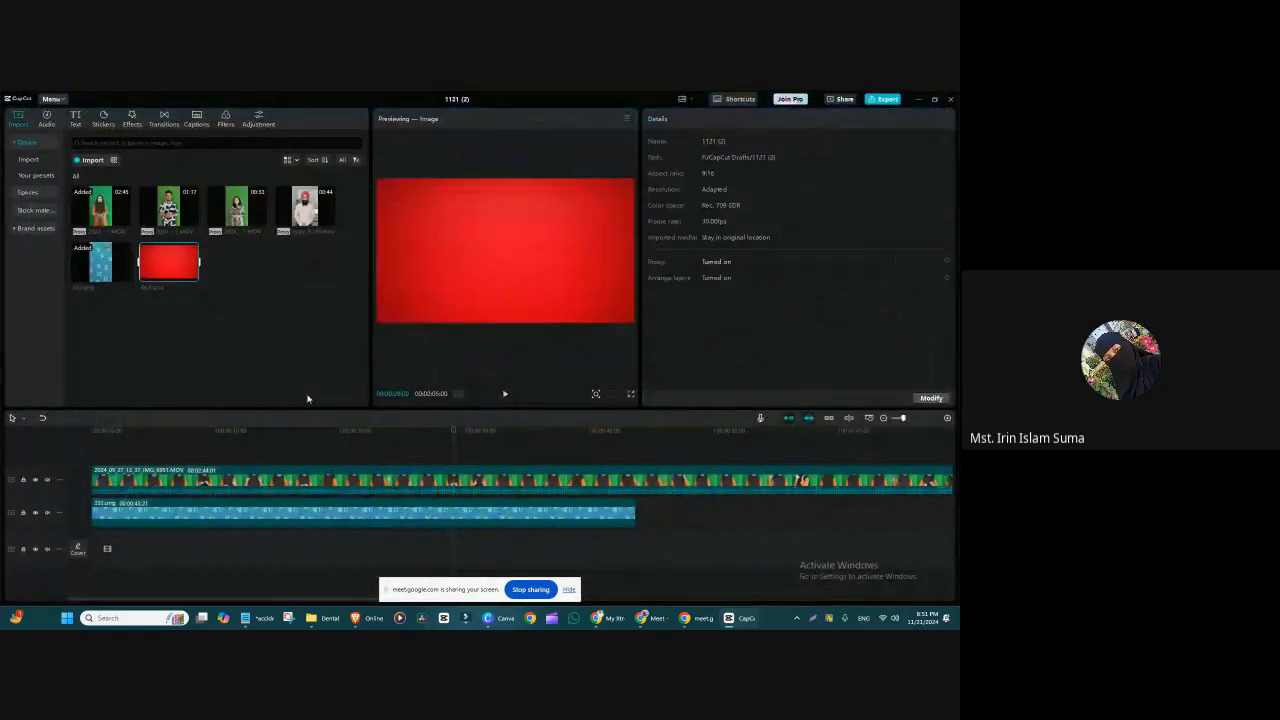
Step: Place Red.png between the speaker clip and 333.png, match the background's length, and scale it to fill the frame
left_click_drag(178, 269, 636, 578)
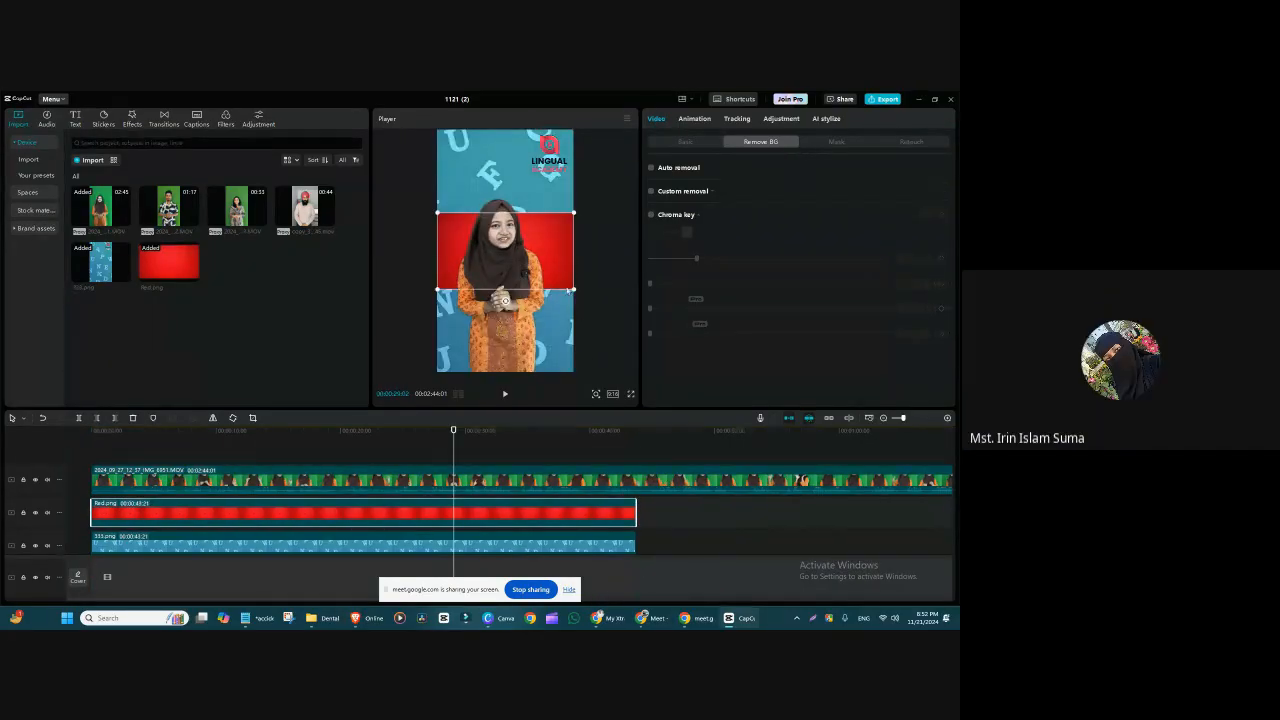
left_click_drag(570, 290, 747, 532)
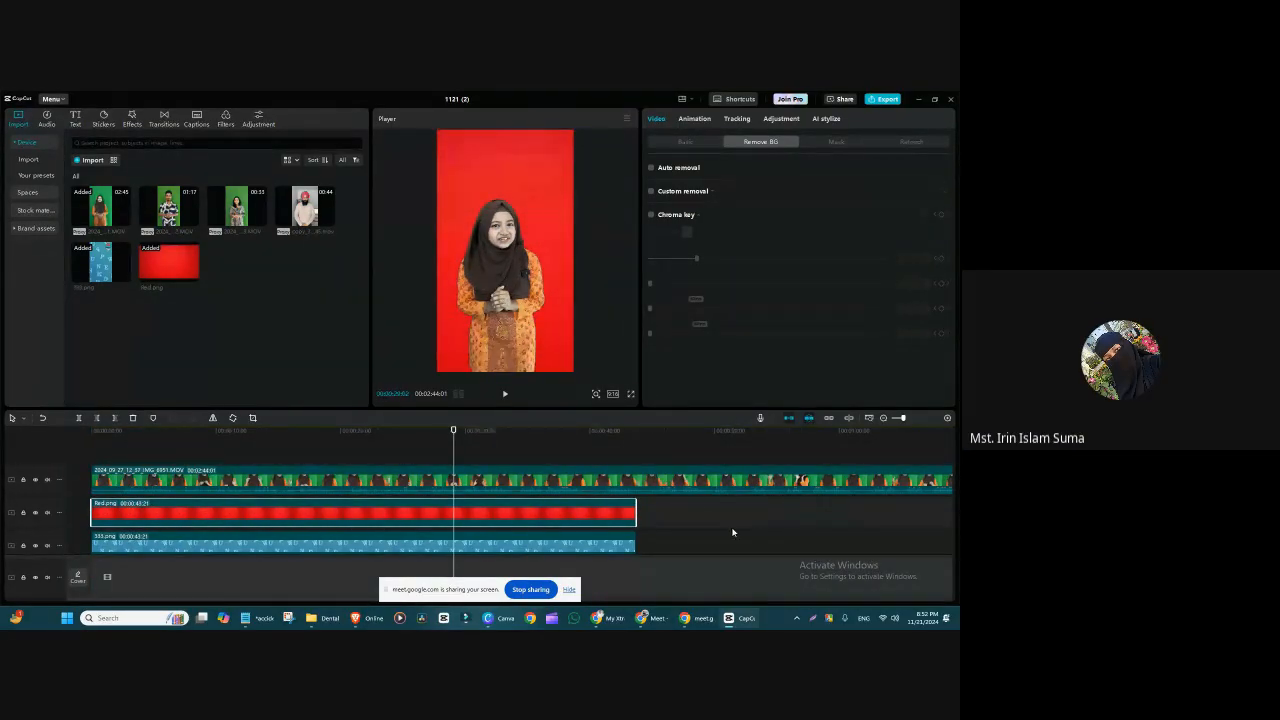
left_click(507, 545)
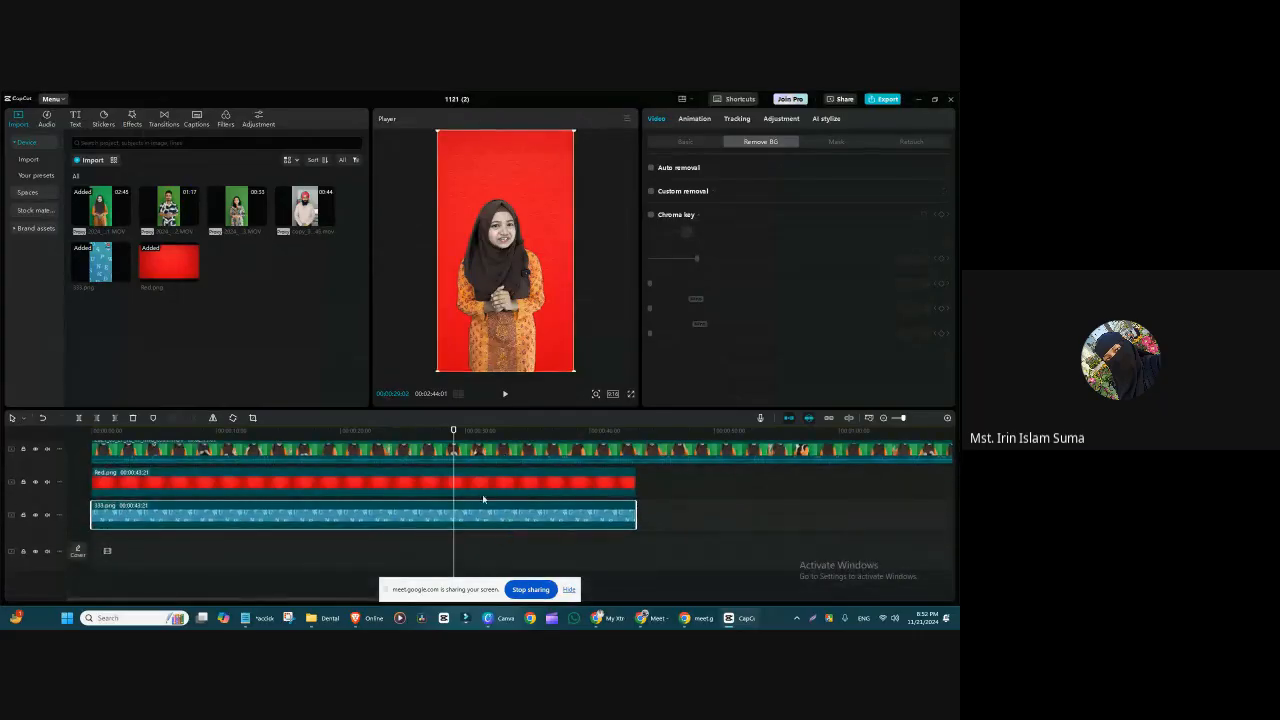
Step: Split the speaker clip where the background images end and delete the remaining part
left_click_drag(453, 434, 637, 460)
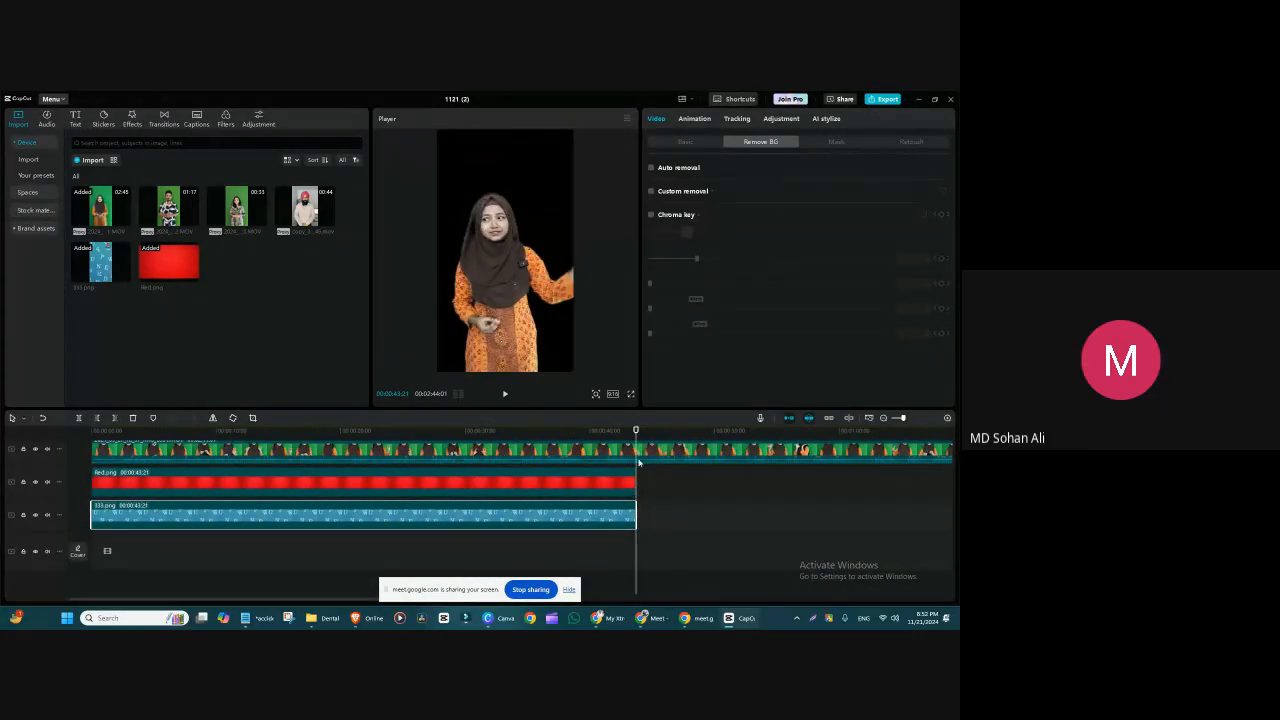
left_click(635, 453)
key("ctrl+b")
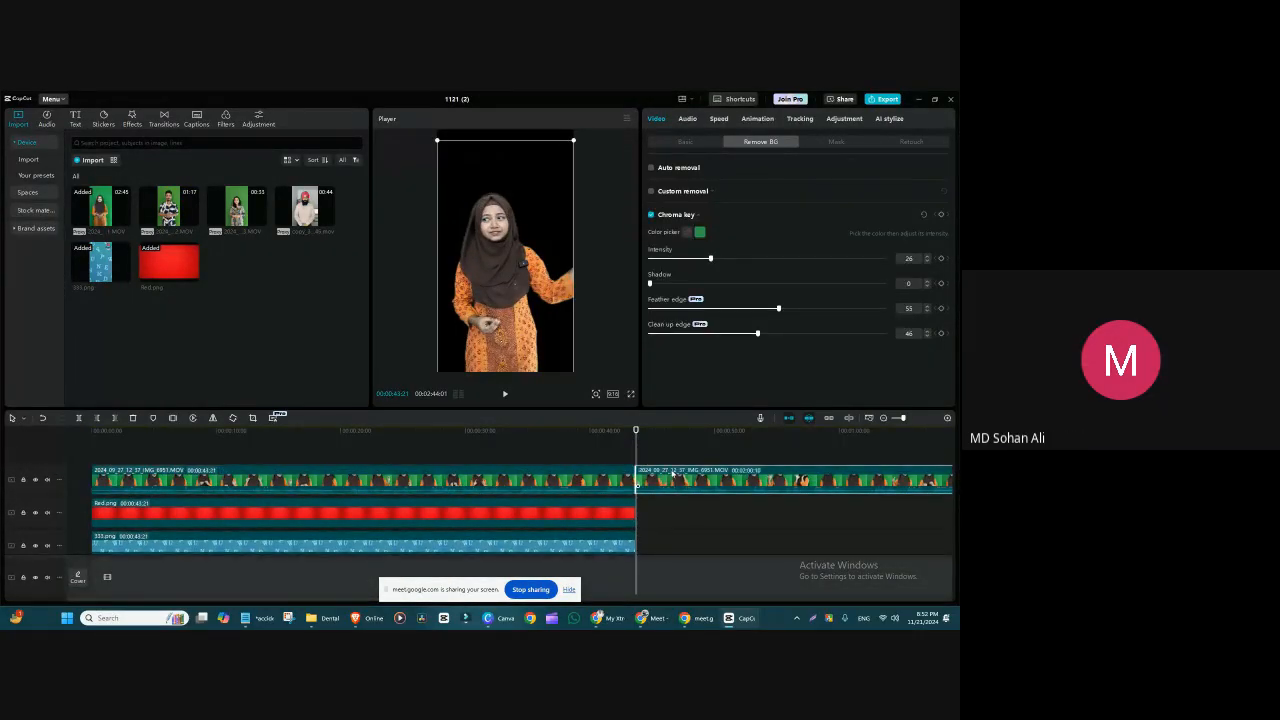
key("Delete")
Step: Combine the speaker clip and the red image into one compound clip above 333.png
left_click_drag(636, 445, 309, 472)
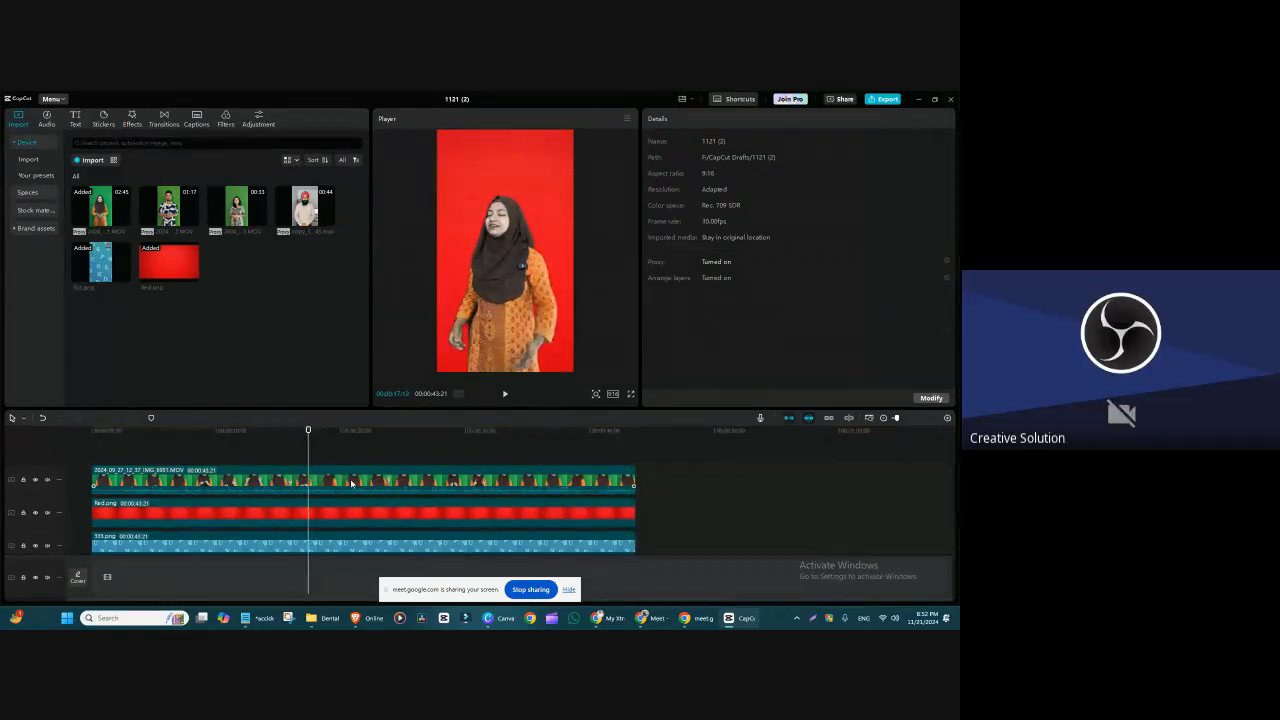
left_click_drag(696, 520, 406, 470)
right_click(429, 484)
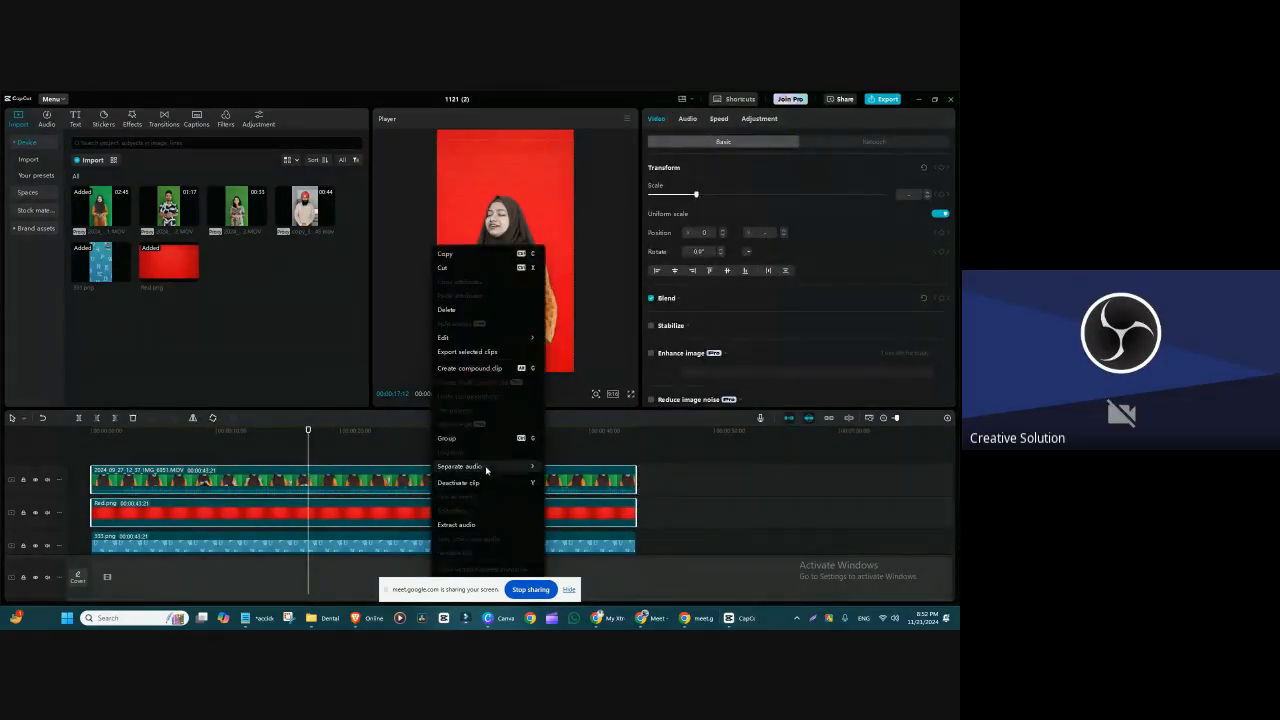
mouse_move(478, 468)
left_click(469, 368)
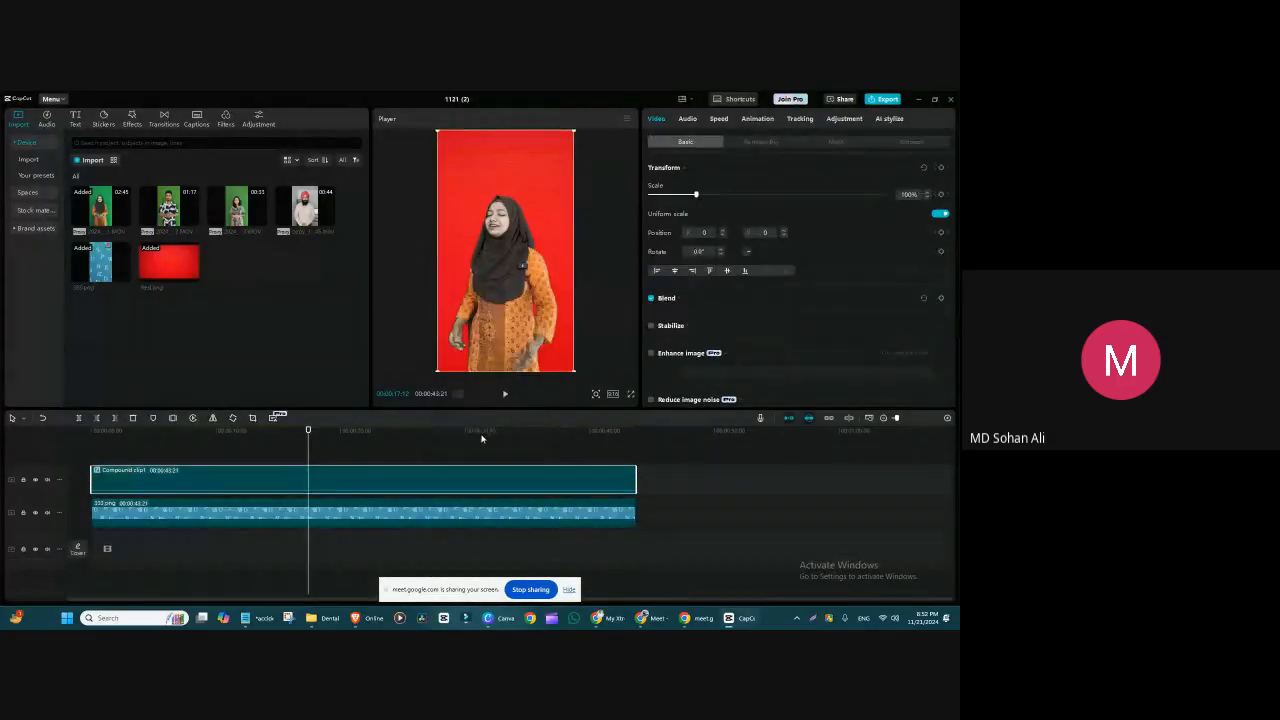
Step: Enable Chroma key on the compound clip and sample the red background beside the speaker as the key colour
left_click(252, 446)
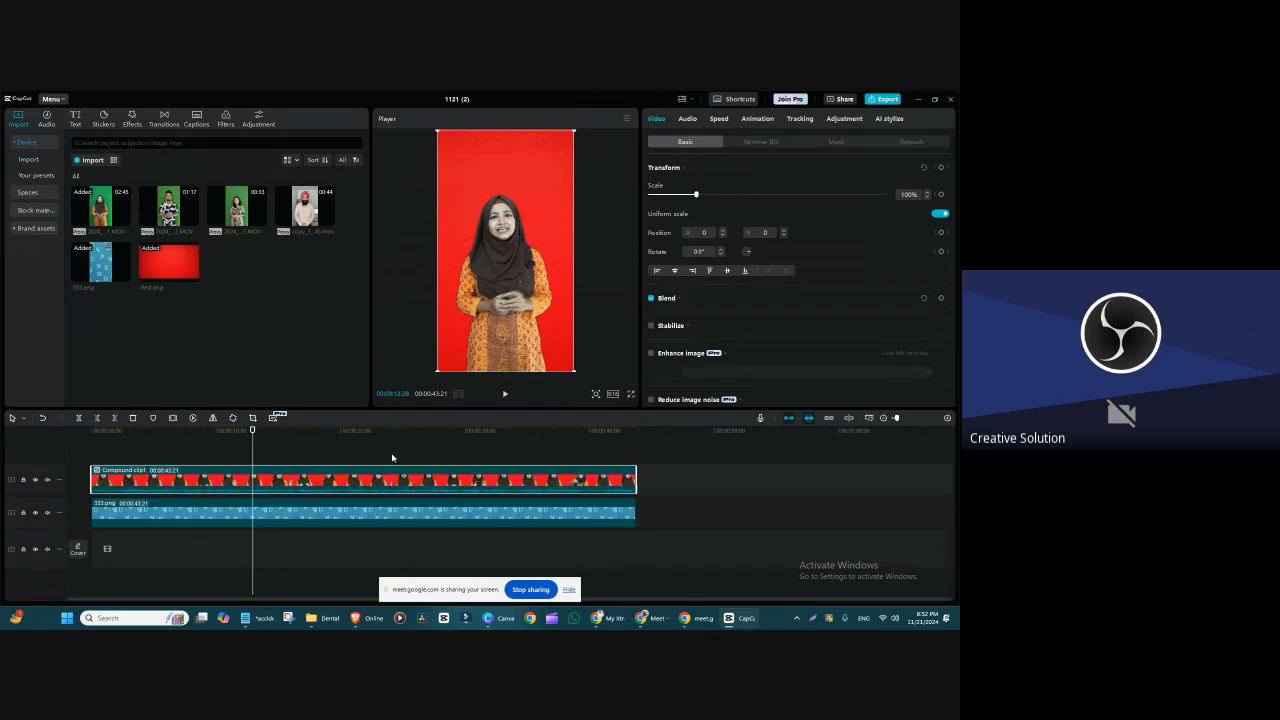
left_click(752, 142)
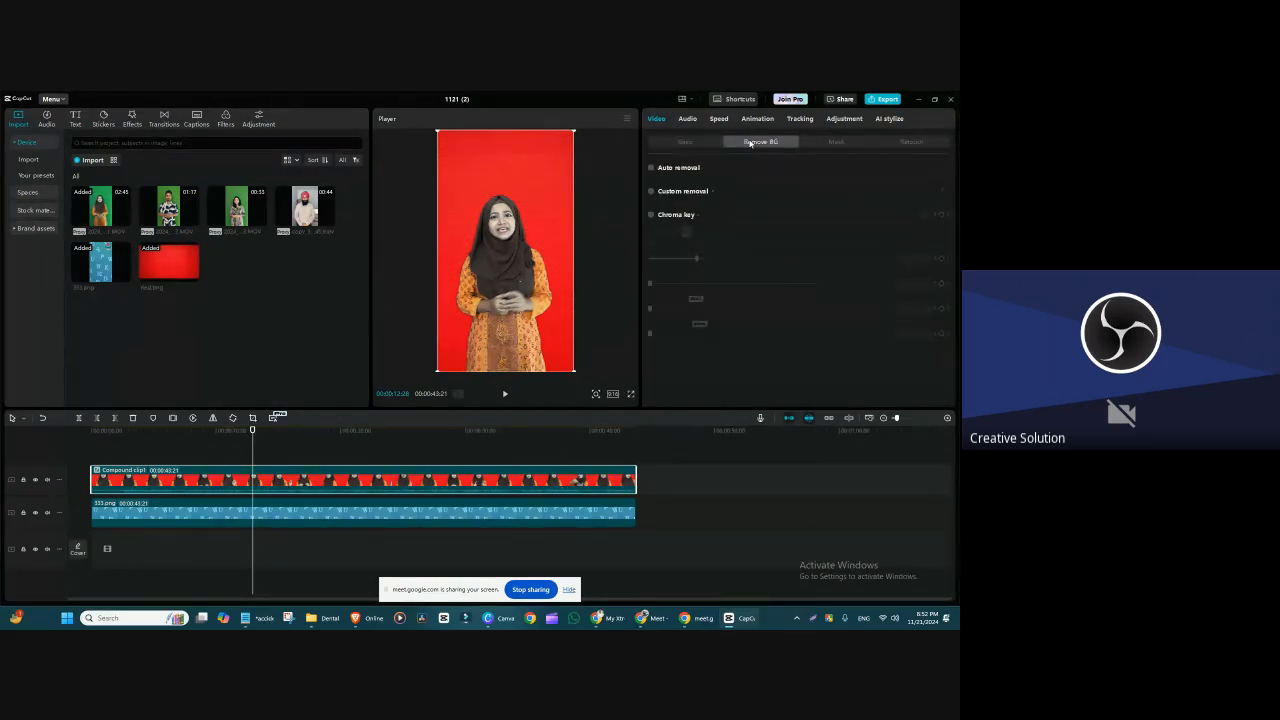
left_click(652, 215)
left_click(687, 233)
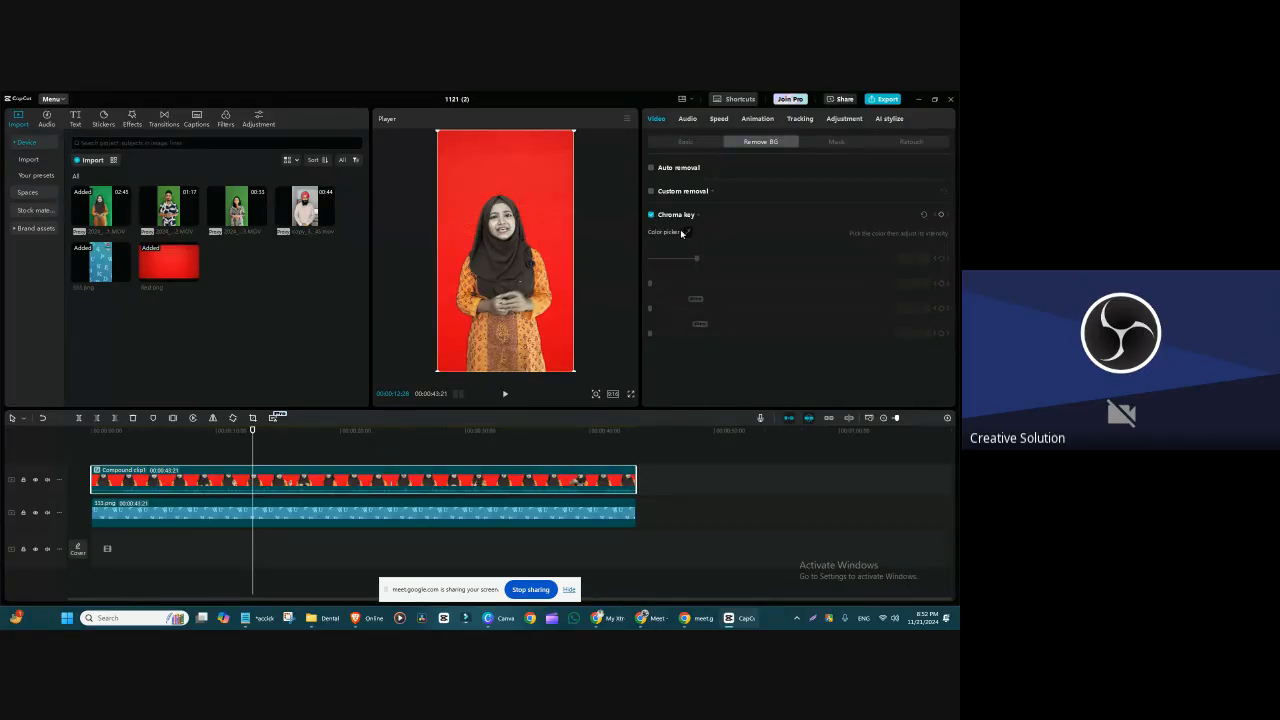
left_click(523, 194)
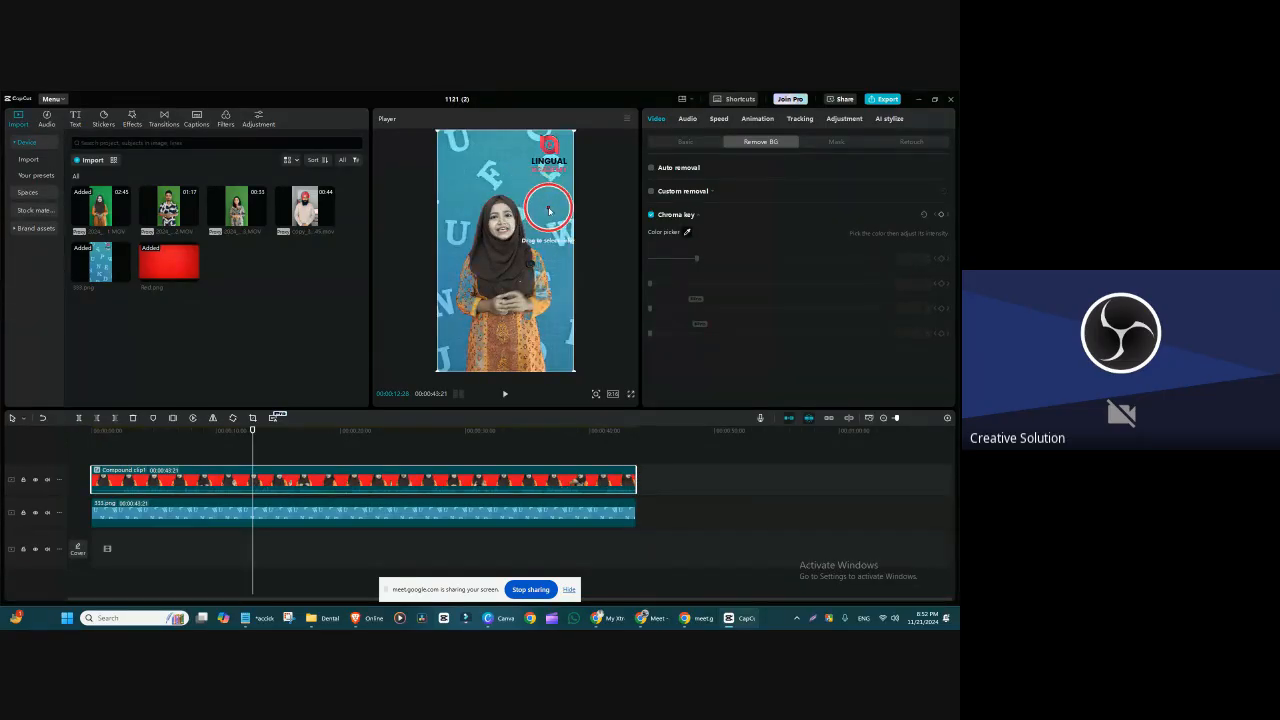
left_click(548, 210)
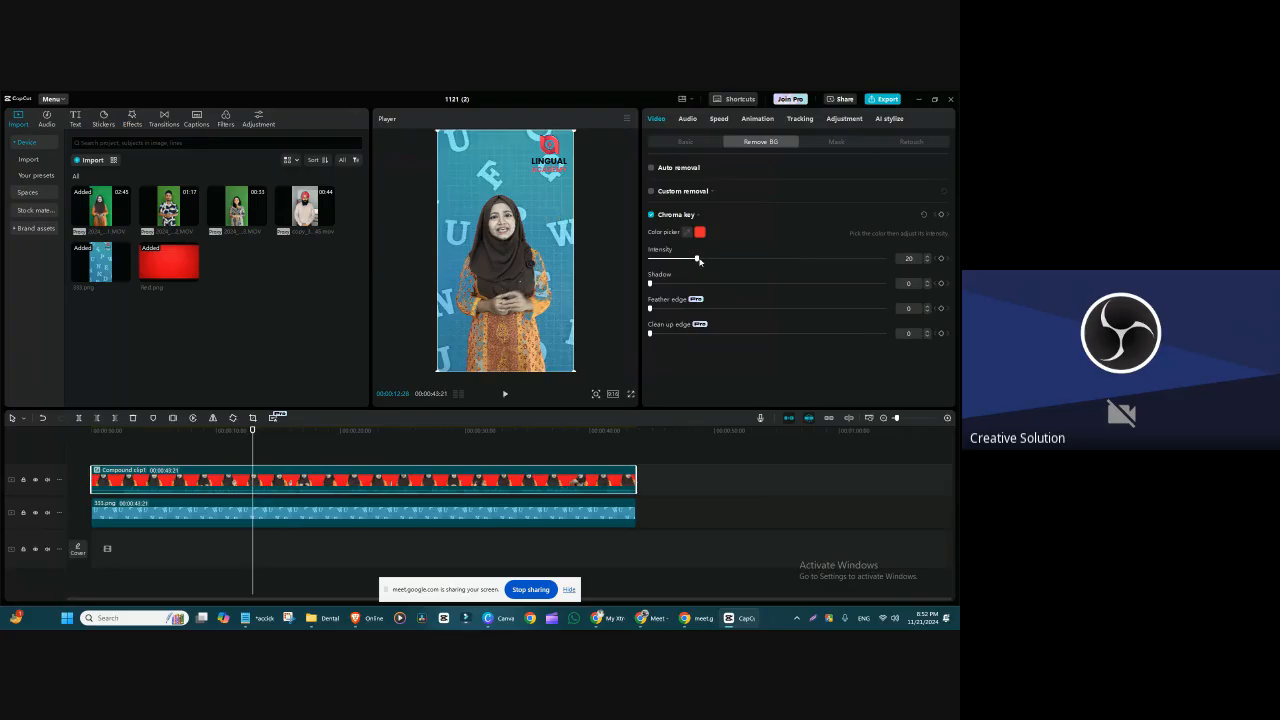
Step: Try a chroma key intensity of 9 and a Feather edge of 18 on the compound clip
left_click_drag(698, 260, 670, 258)
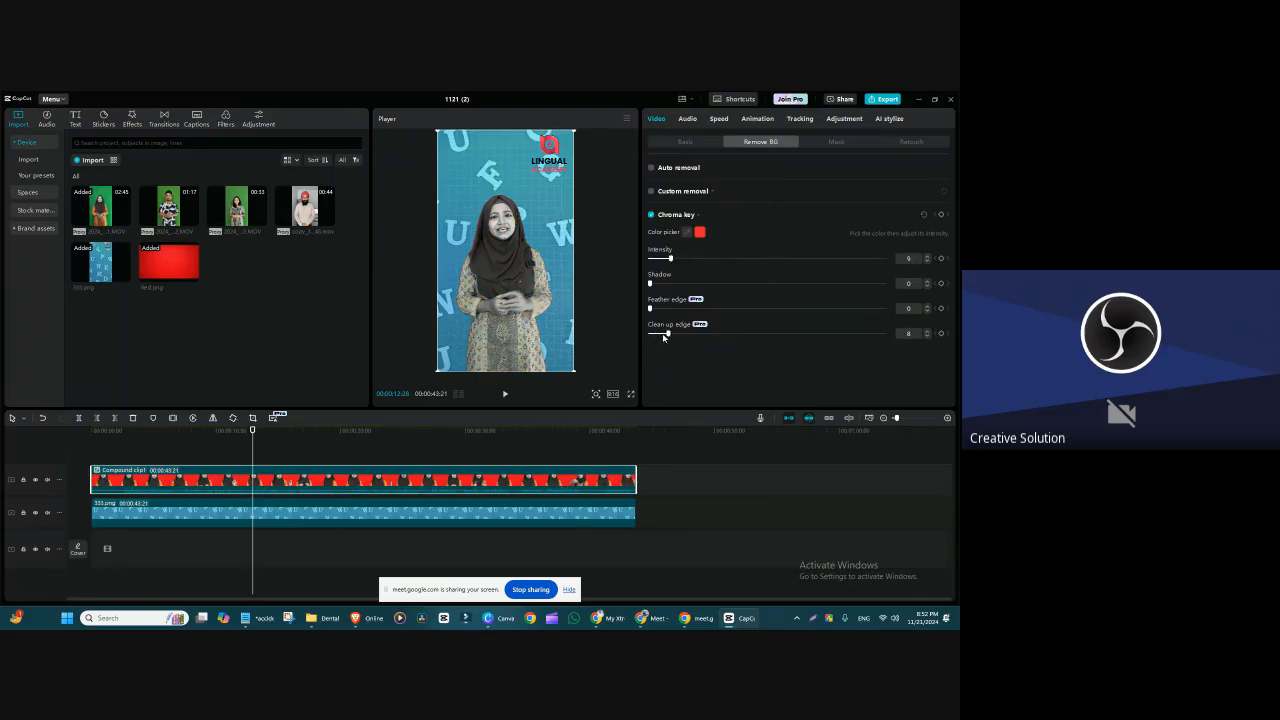
left_click_drag(650, 308, 692, 310)
Step: Look inside the compound clip at its red image layer, undo the latest change, and review the keyed result at another moment
double_click(456, 479)
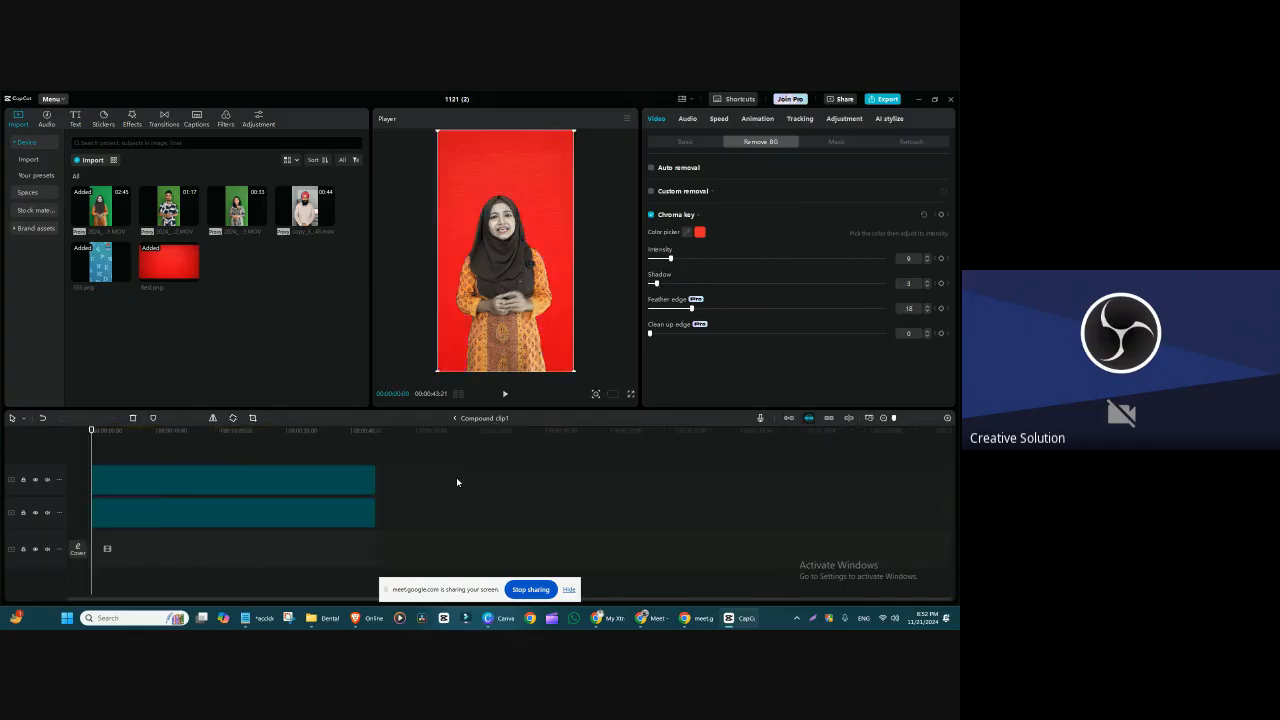
left_click(269, 514)
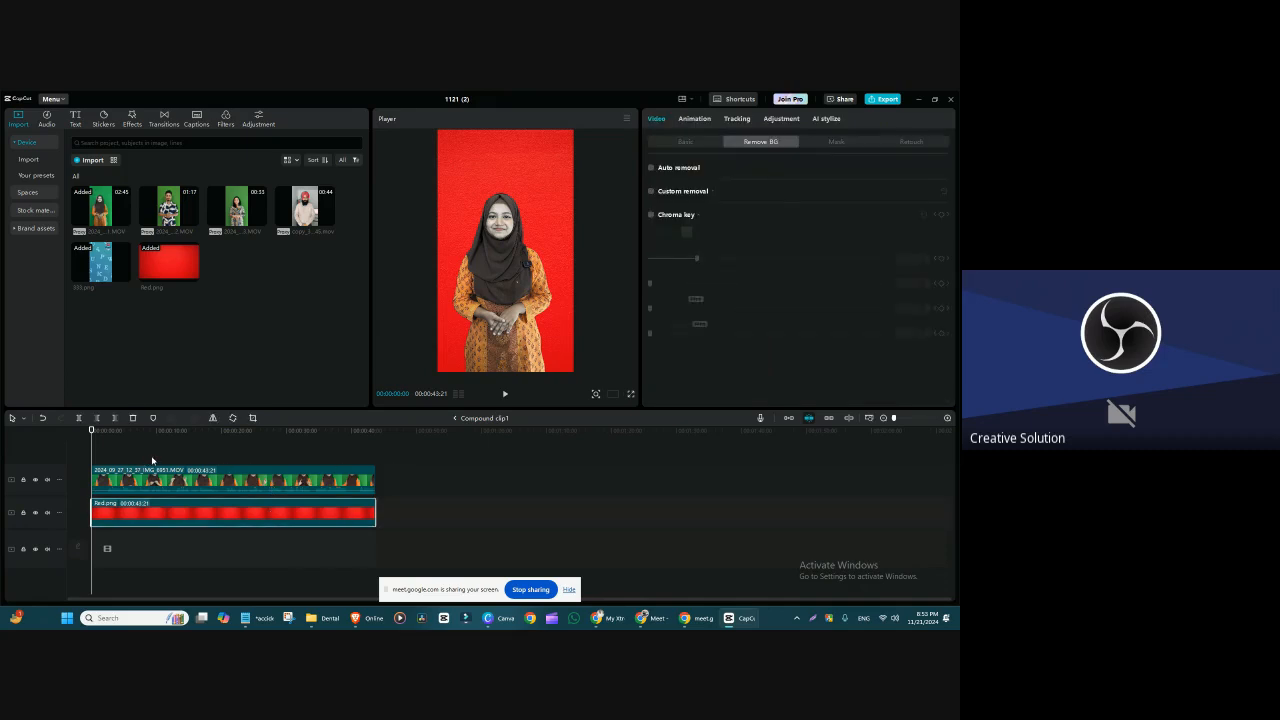
key("ctrl+z")
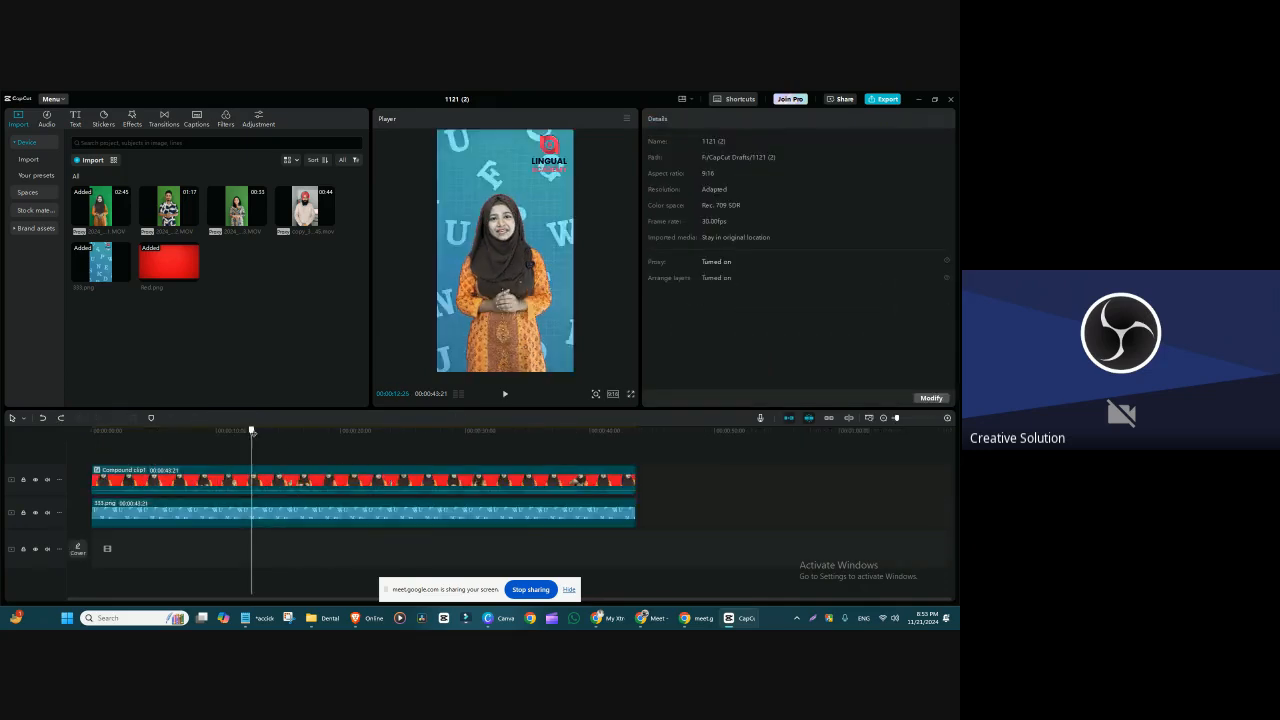
left_click_drag(252, 432, 365, 455)
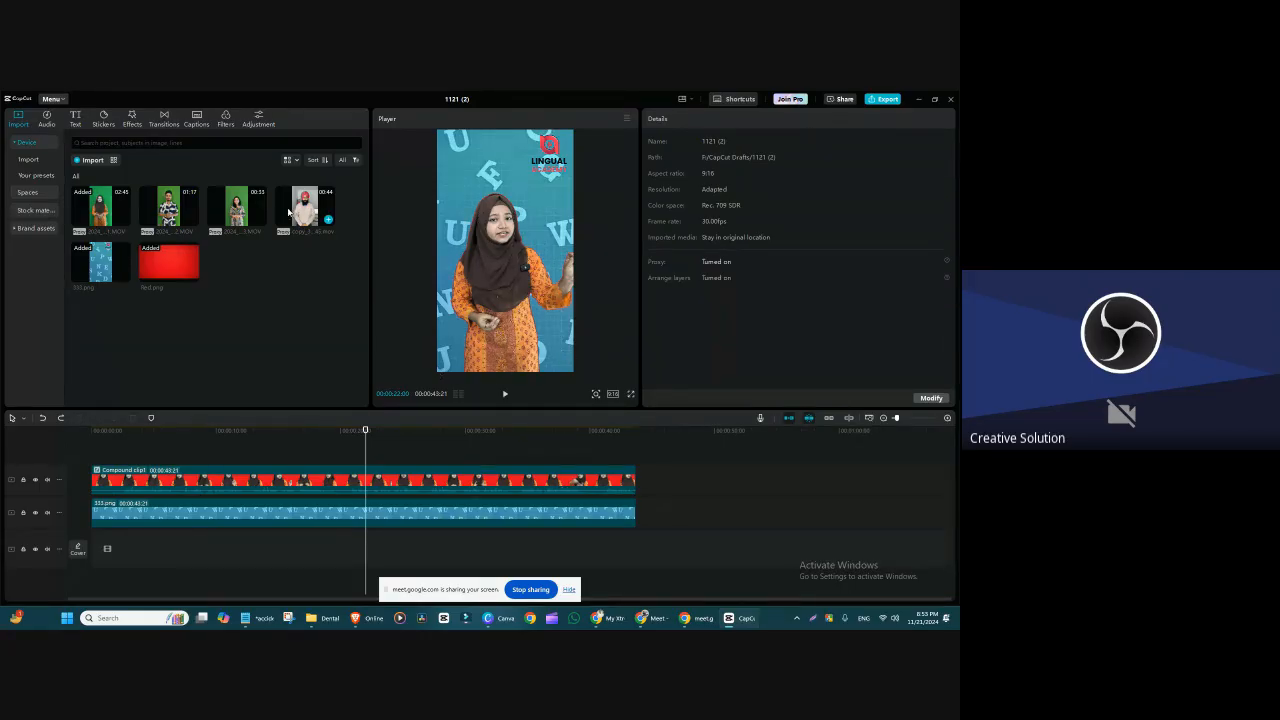
Step: Add the 33-second green-screen clip to the timeline above 333.png and delete the compound clip
left_click_drag(261, 219, 112, 447)
left_click(226, 516)
key("Delete")
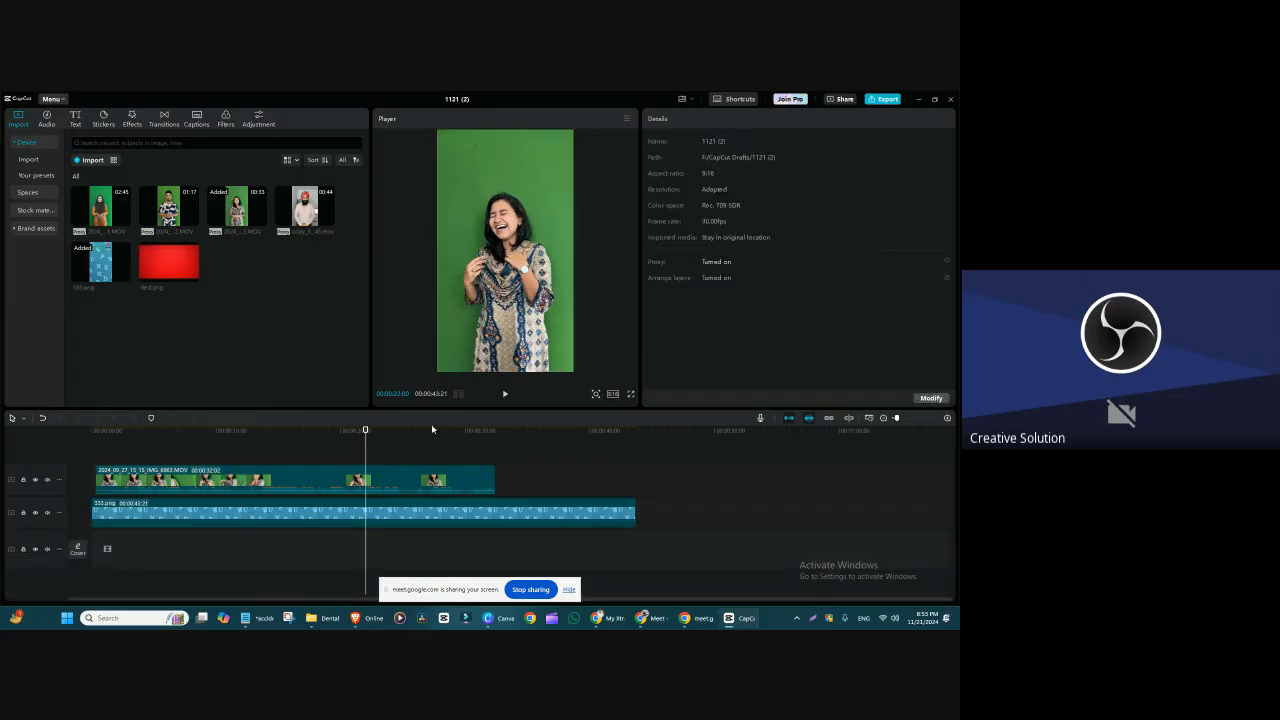
Step: Enable Chroma key on the new green-screen clip and sample the green beside the speaker's head
left_click(330, 430)
left_click(389, 484)
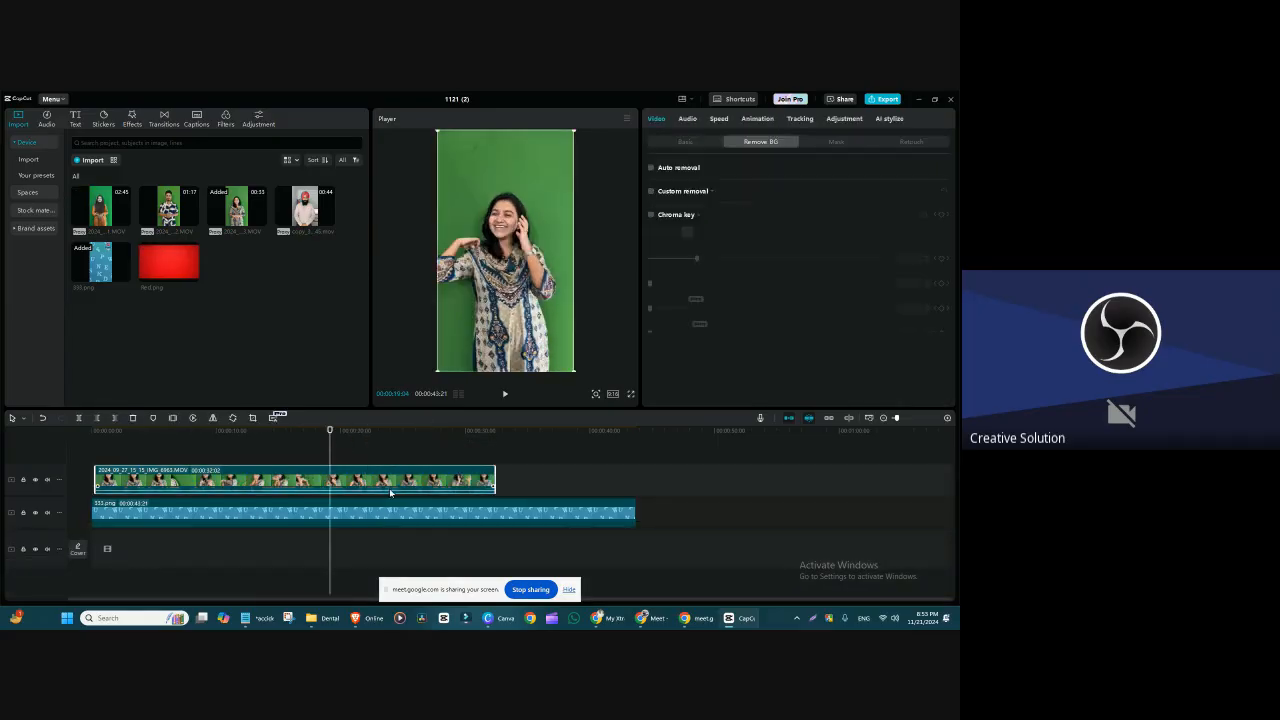
left_click(653, 215)
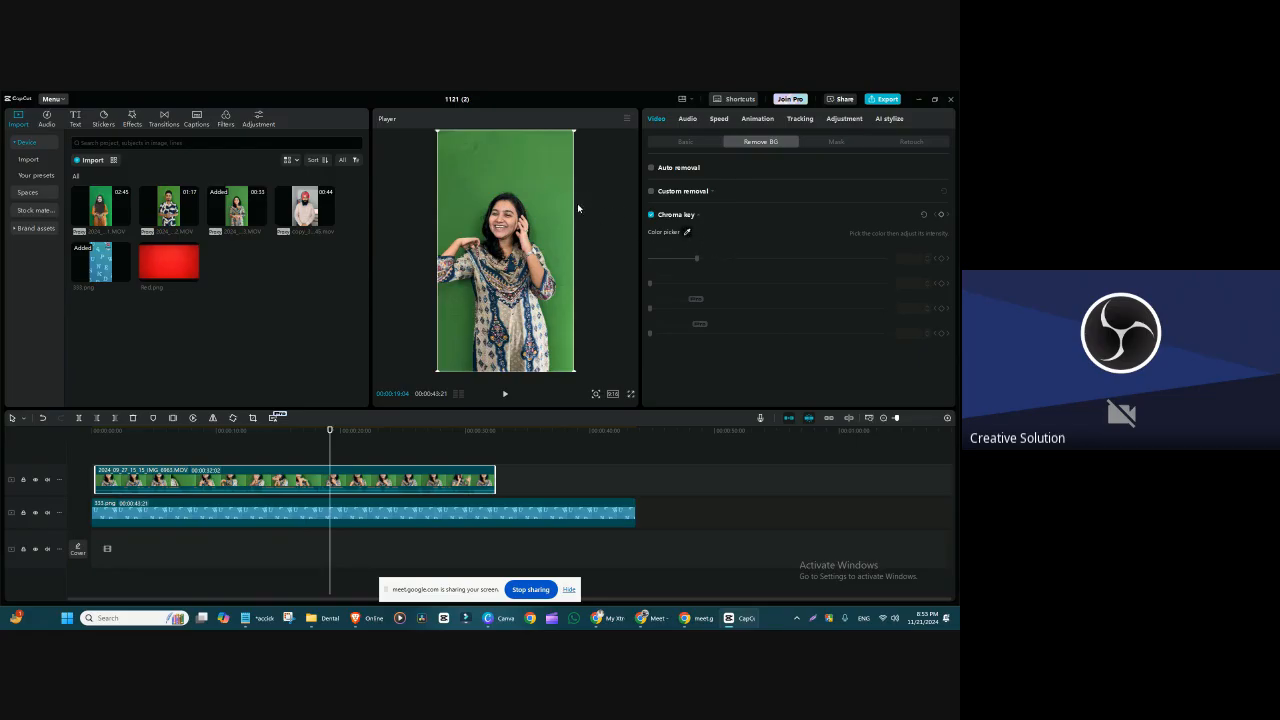
left_click(548, 192)
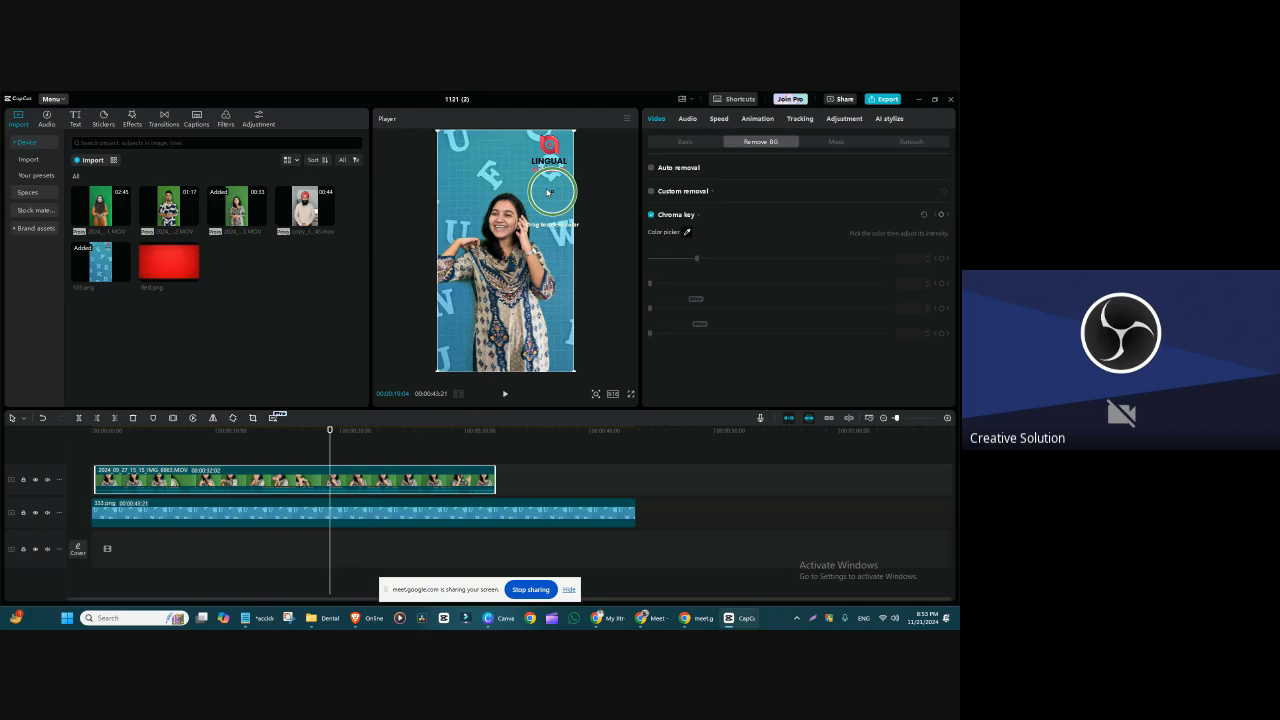
left_click(548, 192)
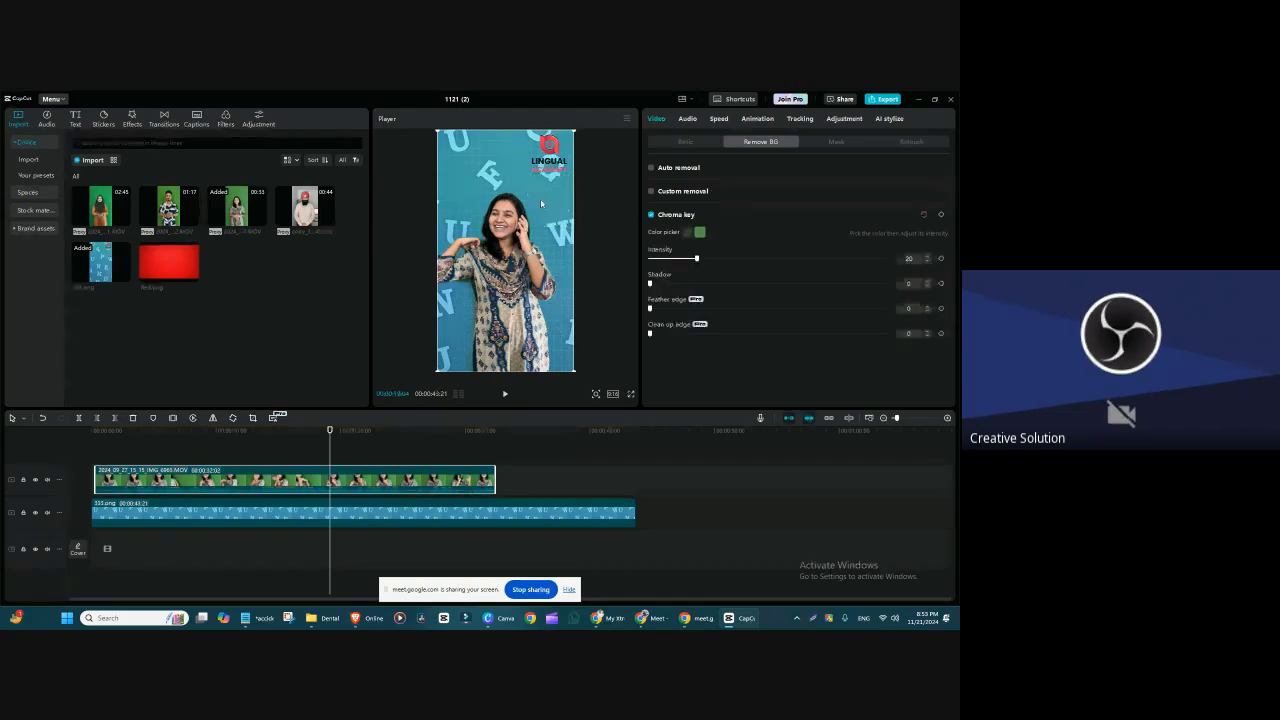
Step: Set the chroma key intensity to 40 and inspect the edges around the speaker's raised arm up close
left_click_drag(696, 258, 745, 259)
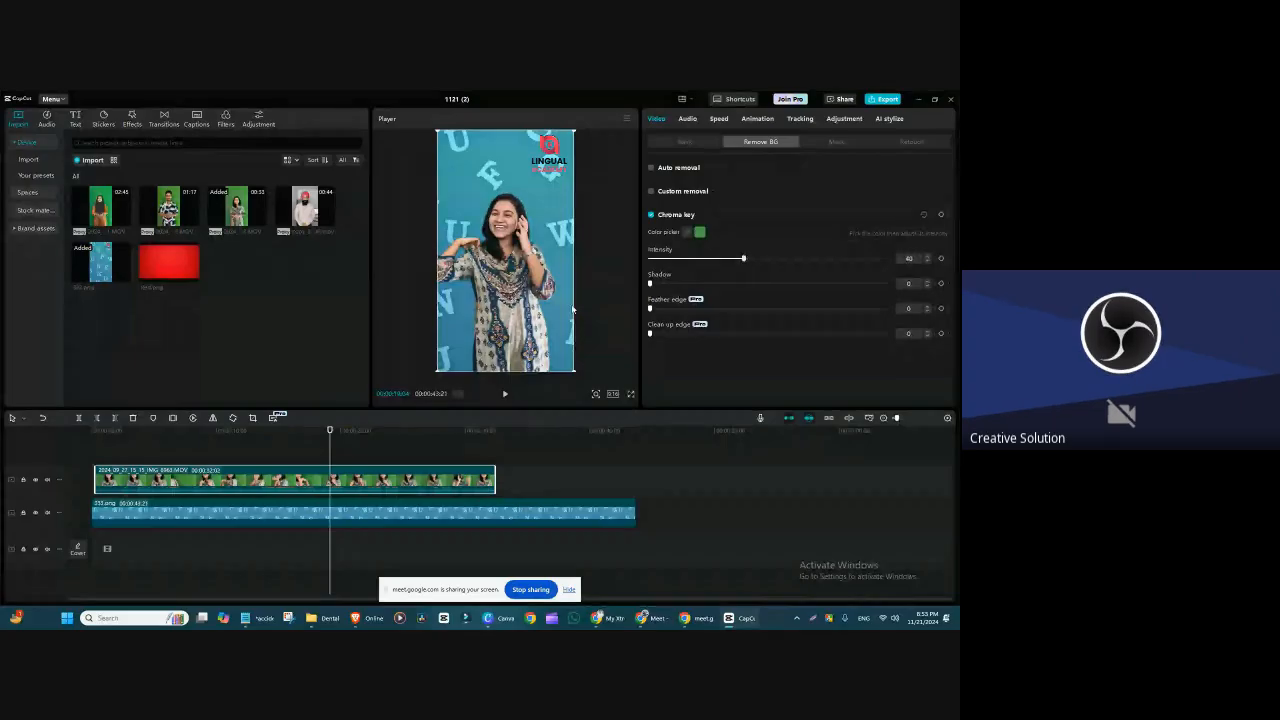
scroll(568, 368, "up", 3)
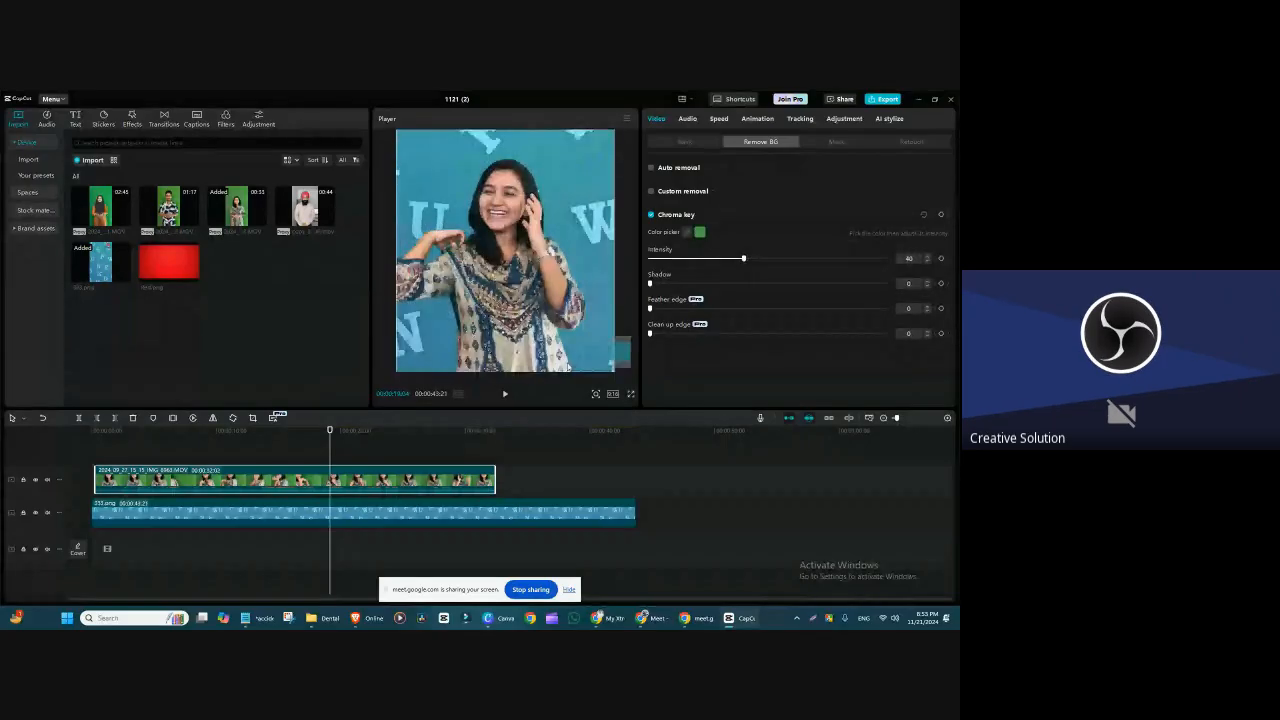
scroll(568, 368, "up", 3)
left_click_drag(568, 368, 525, 294)
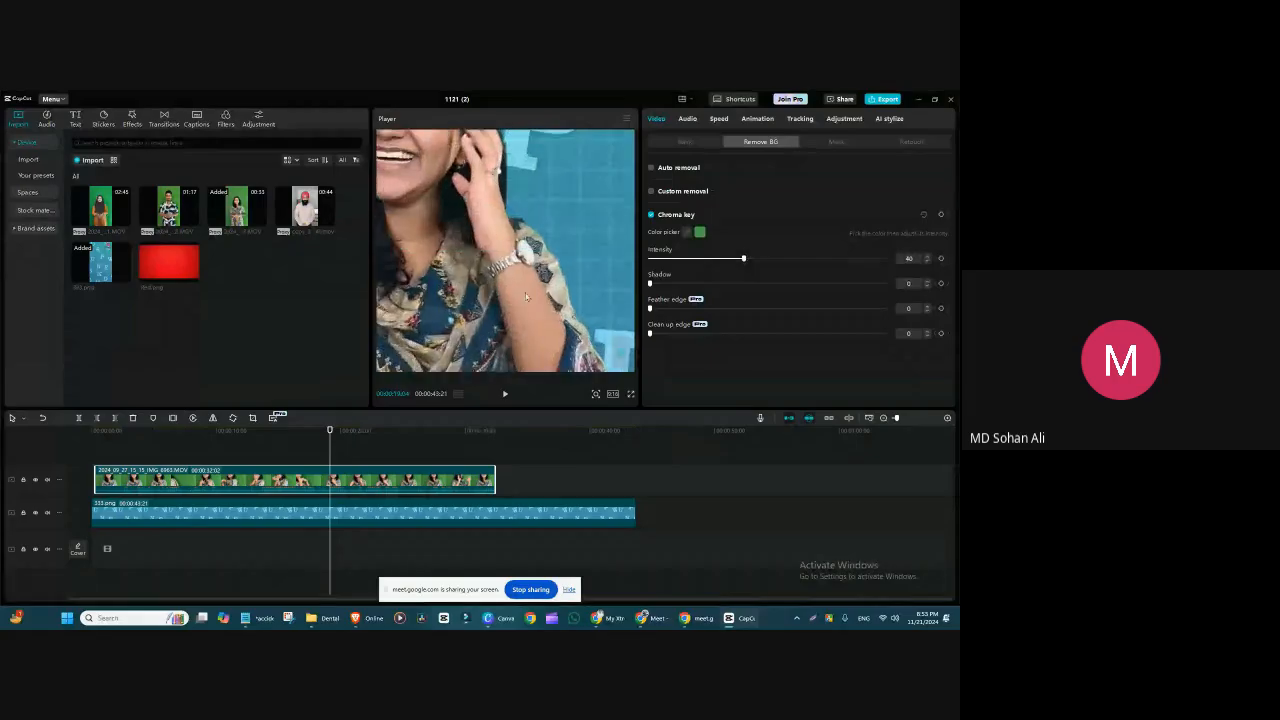
left_click(530, 290)
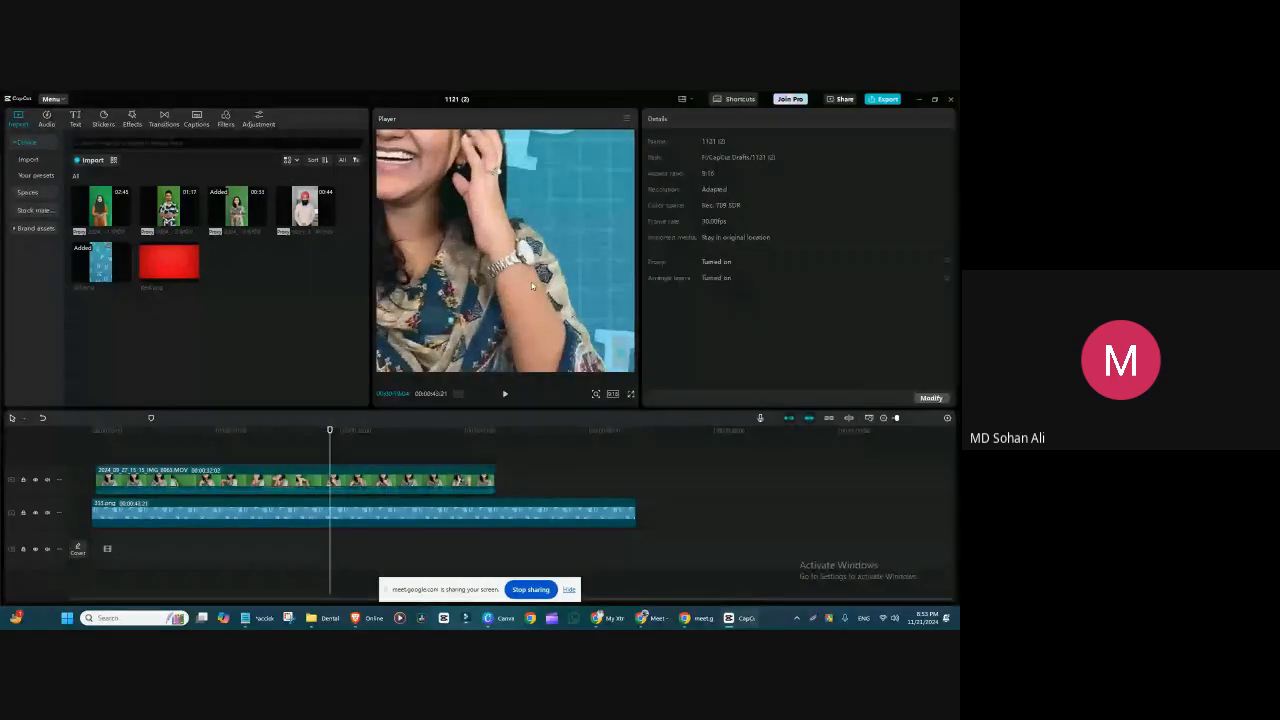
Step: Delete the 333.png background image from beneath the keyed speaker clip
left_click(455, 481)
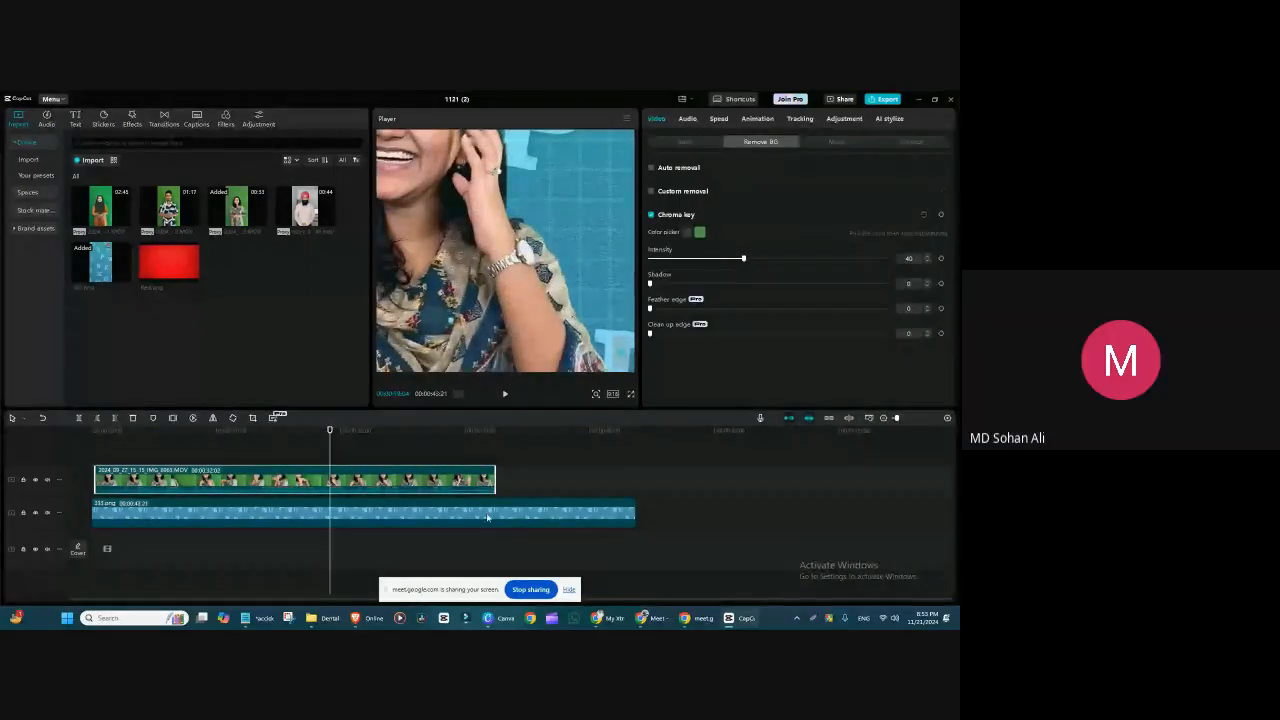
left_click(488, 515)
key("Delete")
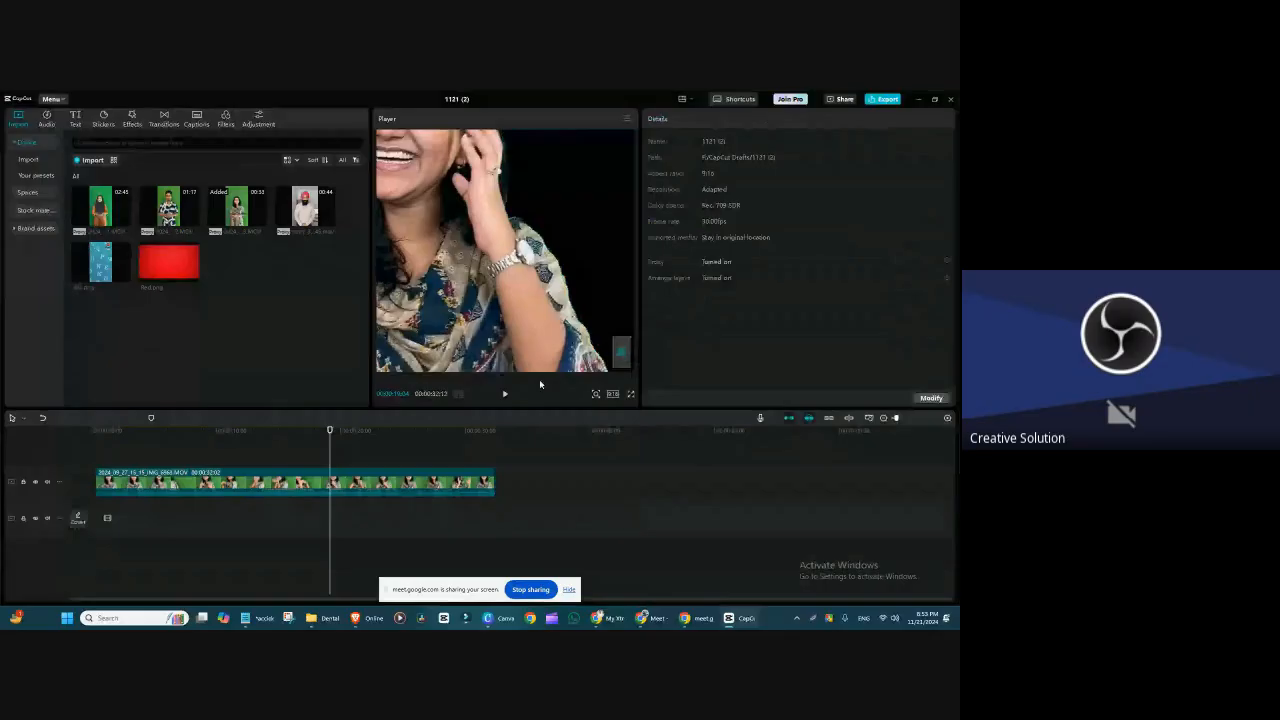
Step: Try a Feather edge of 52 on the speaker clip's chroma key, then settle on 40
left_click(502, 318)
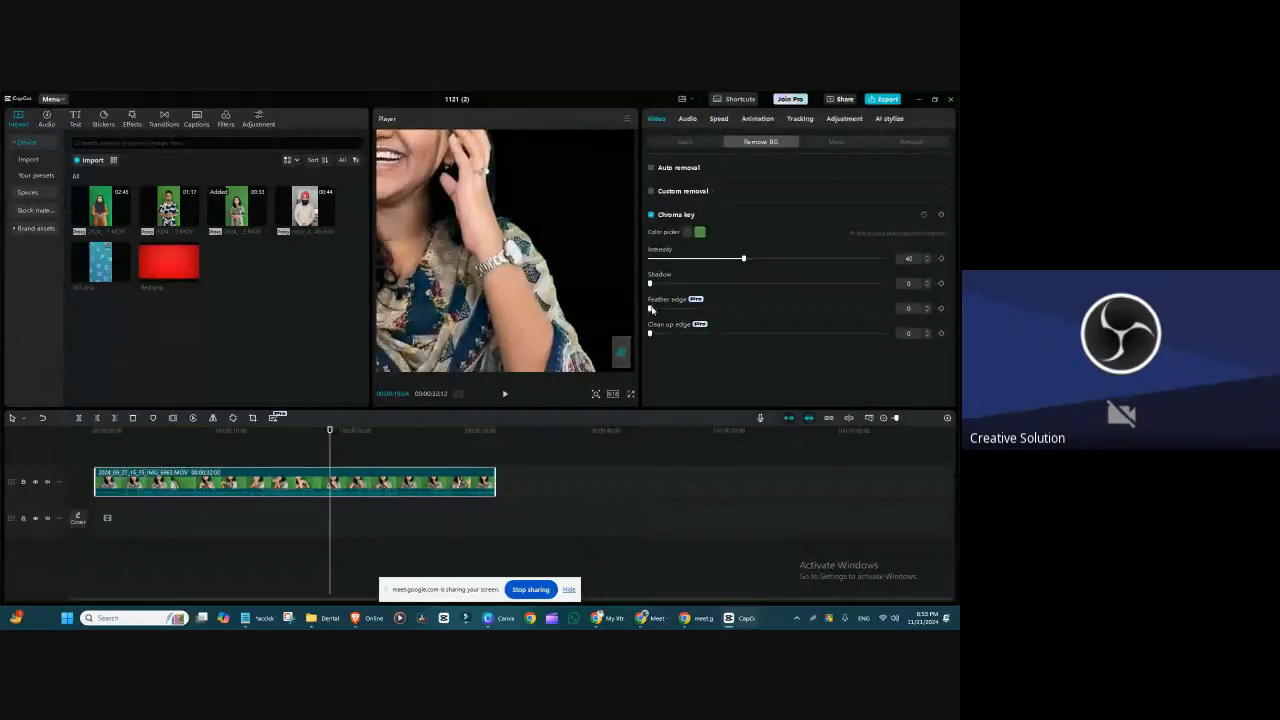
left_click_drag(650, 309, 771, 309)
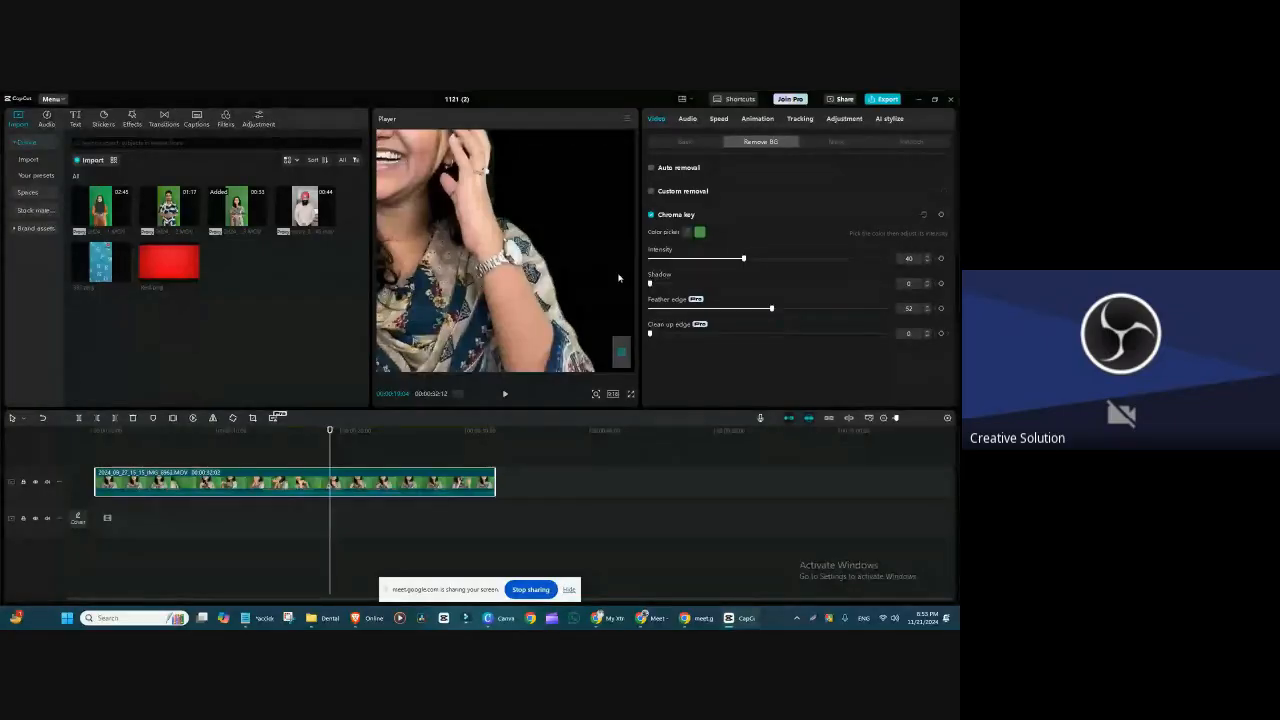
left_click(769, 310)
mouse_move(769, 310)
left_mouse_down()
mouse_move(732, 312)
mouse_move(744, 314)
left_mouse_up()
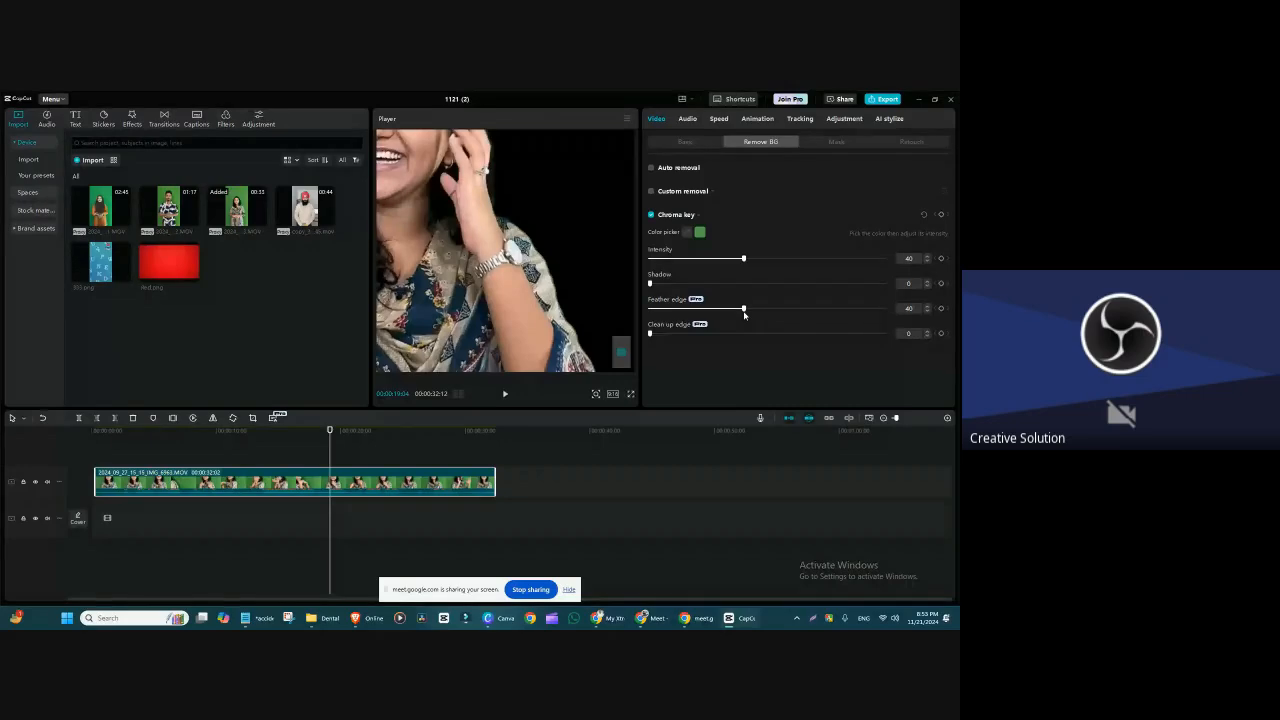
Step: Reset the chroma key's Feather edge to 0, then try a higher Clean up edge value and undo it
left_click_drag(744, 309, 612, 318)
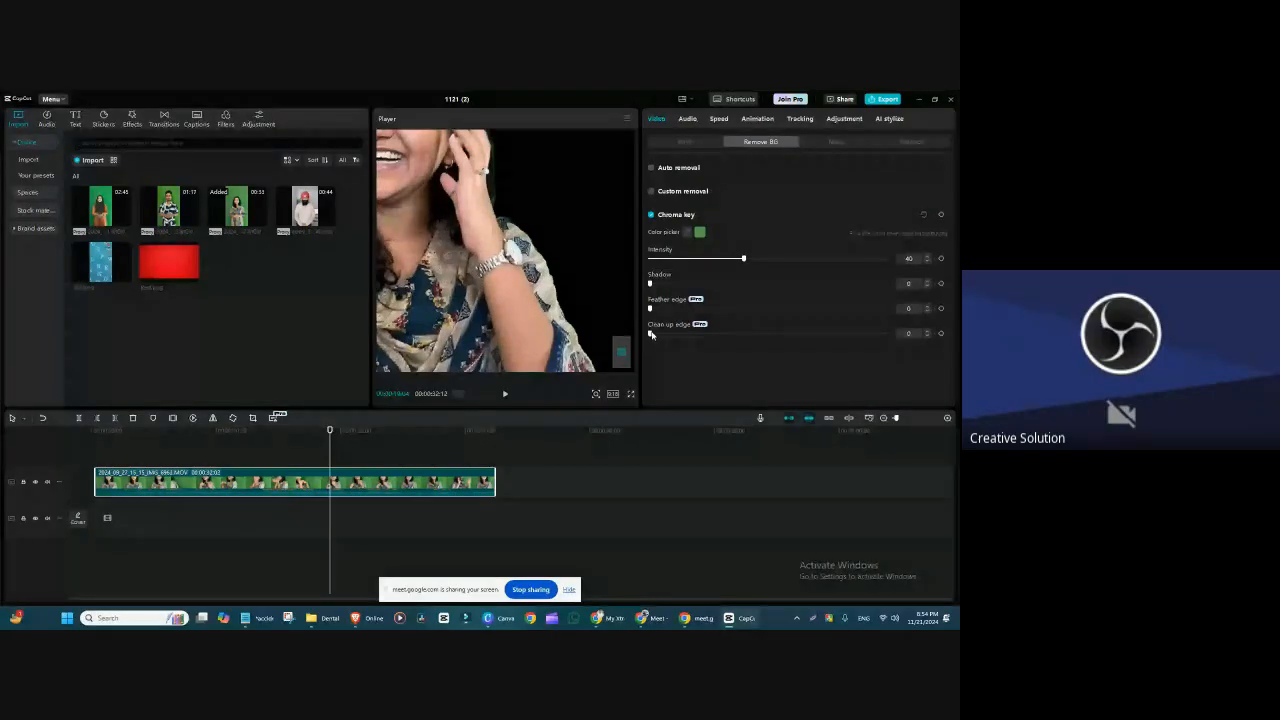
left_click_drag(650, 334, 734, 334)
key("ctrl+z")
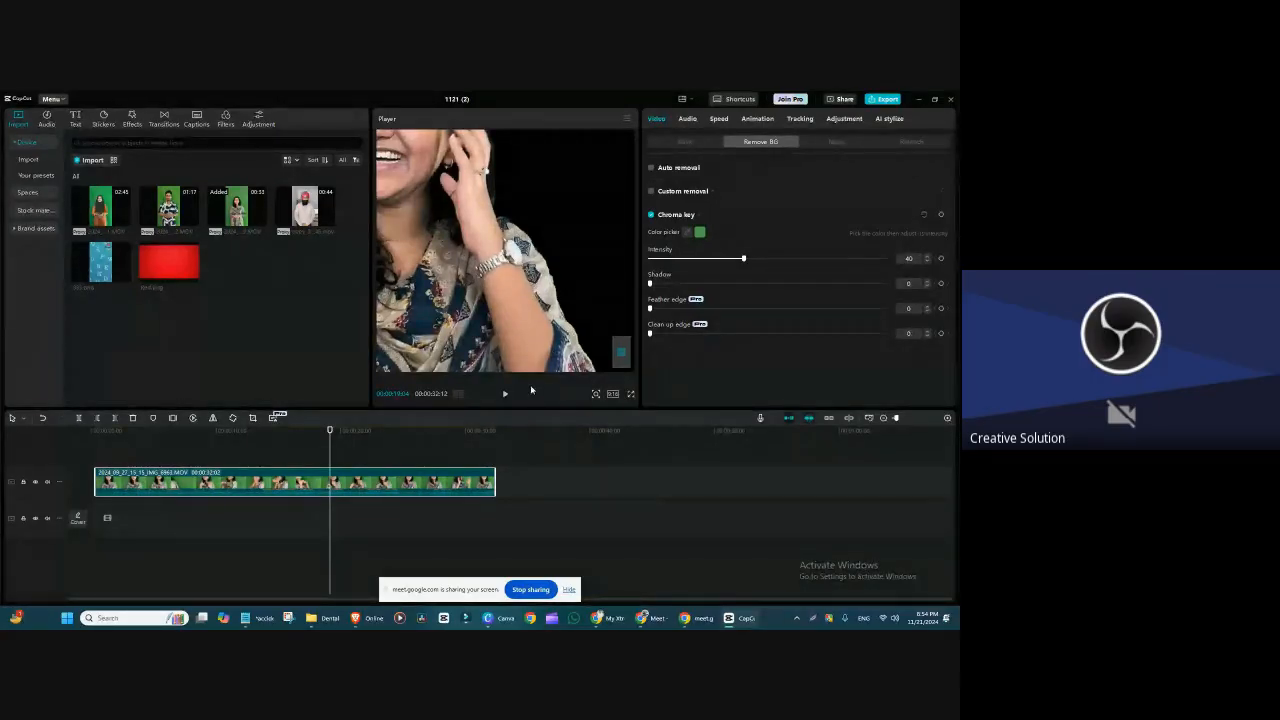
Step: Set the green channel's saturation to -100 in the speaker clip's HSL adjustment and return to its background removal settings
left_click(760, 120)
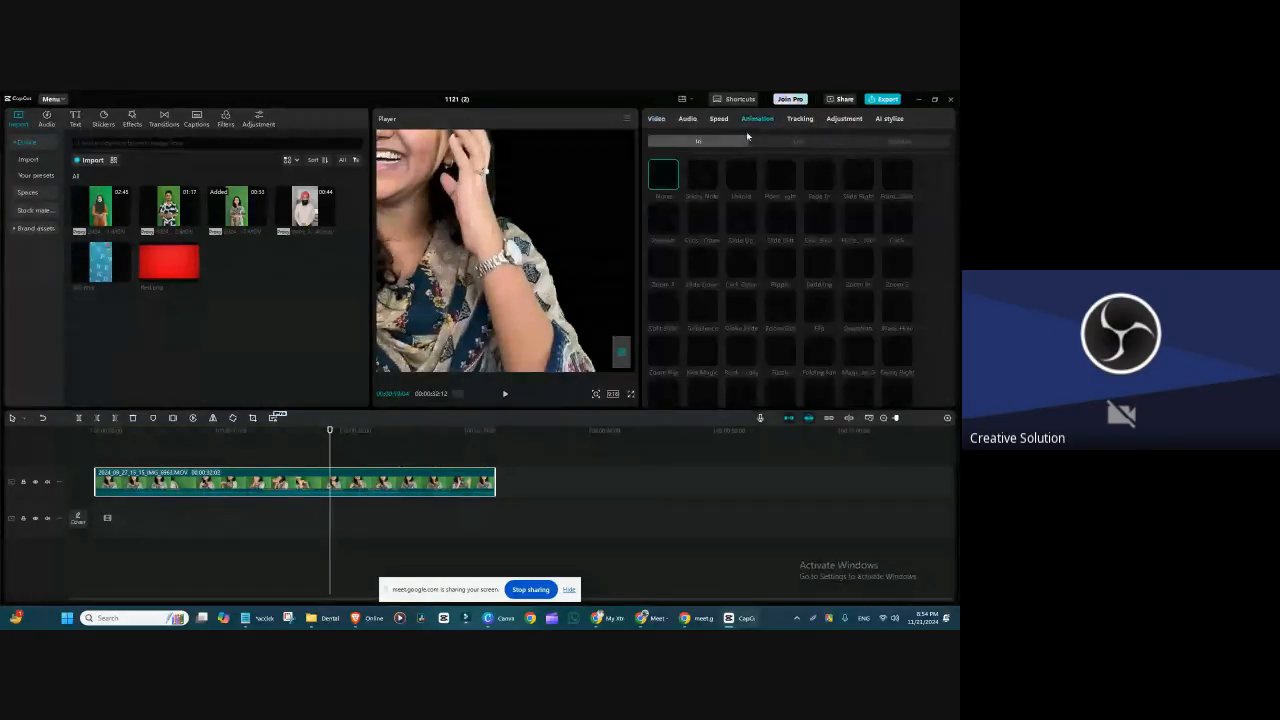
left_click(845, 119)
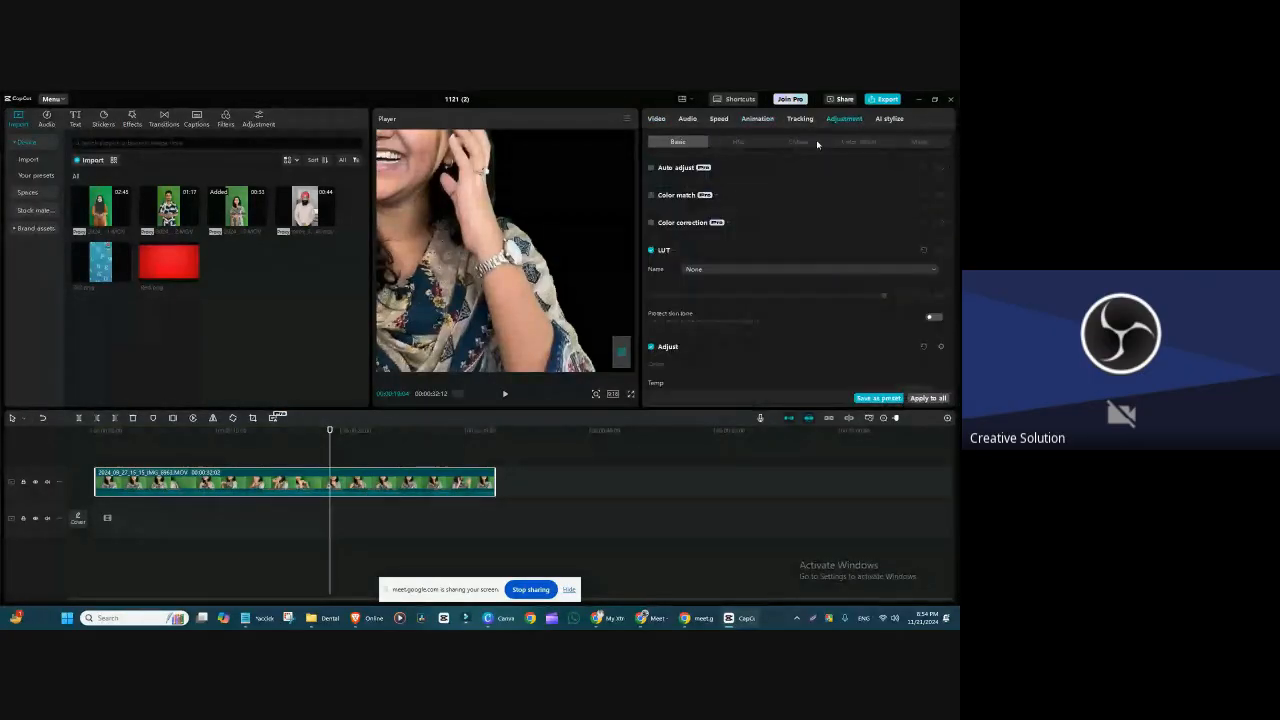
left_click(739, 142)
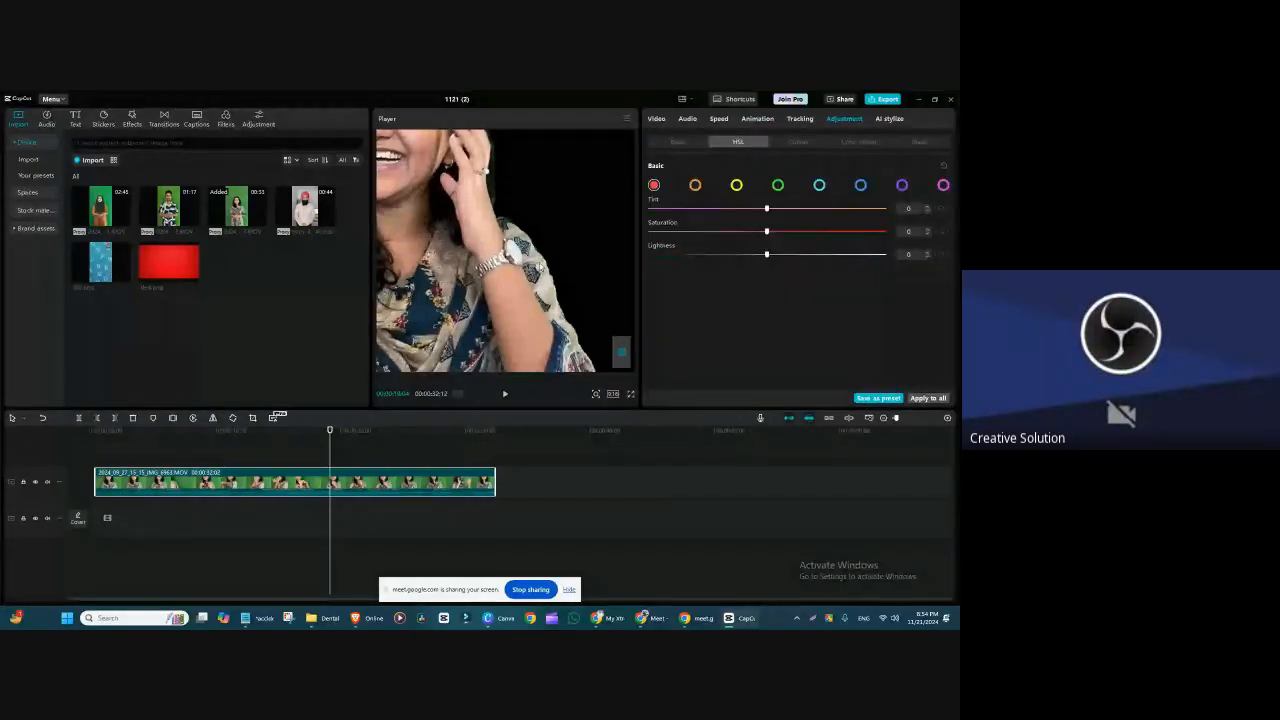
left_click(778, 186)
left_click_drag(767, 231, 592, 249)
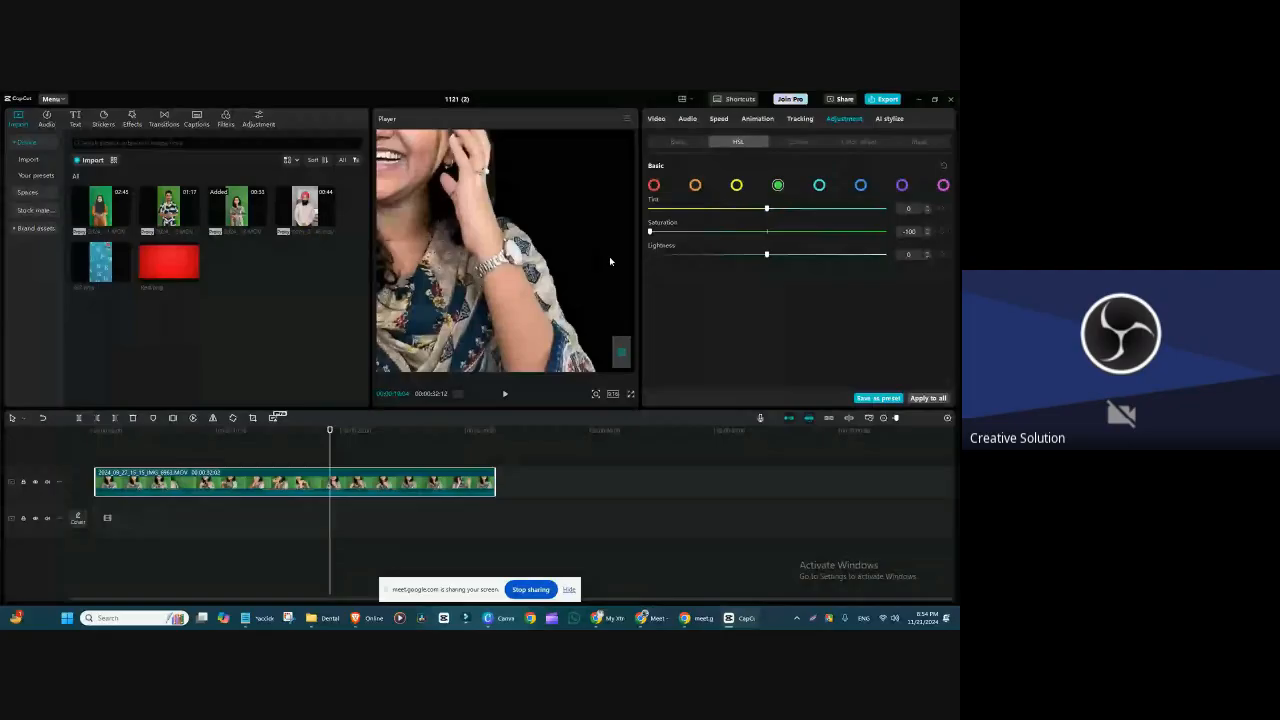
left_click(656, 118)
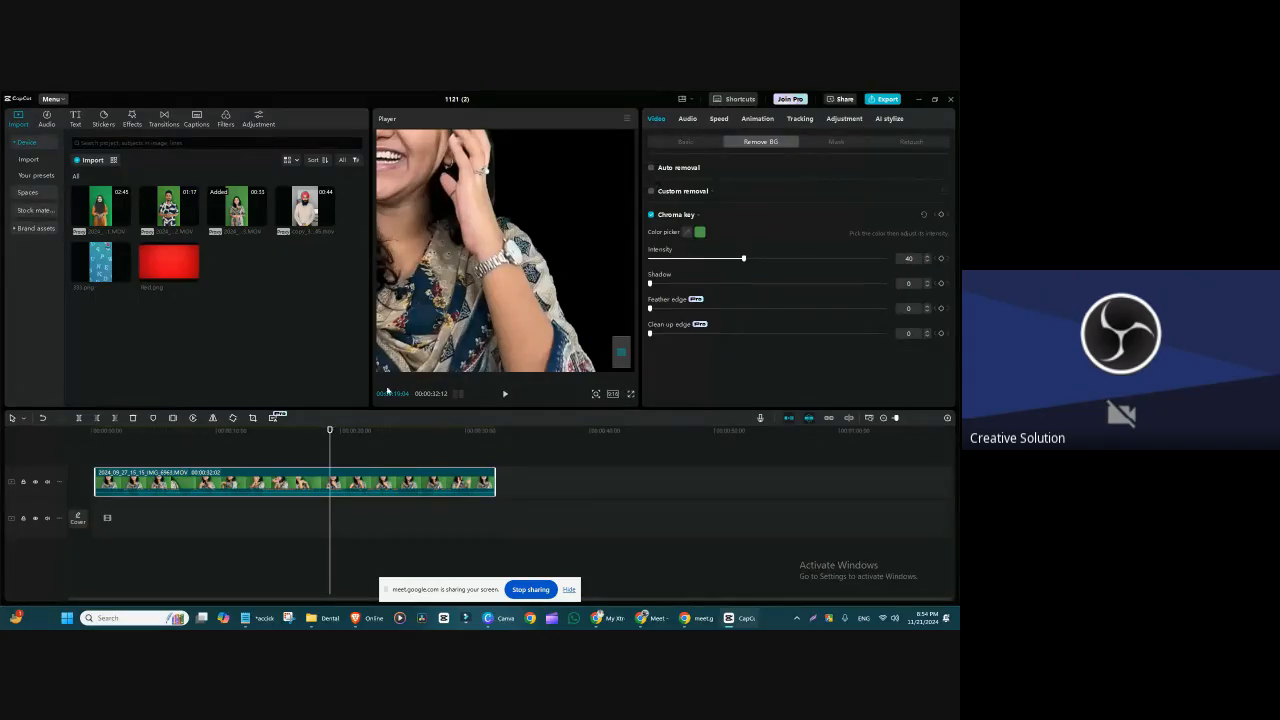
Step: Recentre the keyed speaker clip in the vertical frame with the whole canvas in view
scroll(505, 307, "down", 5)
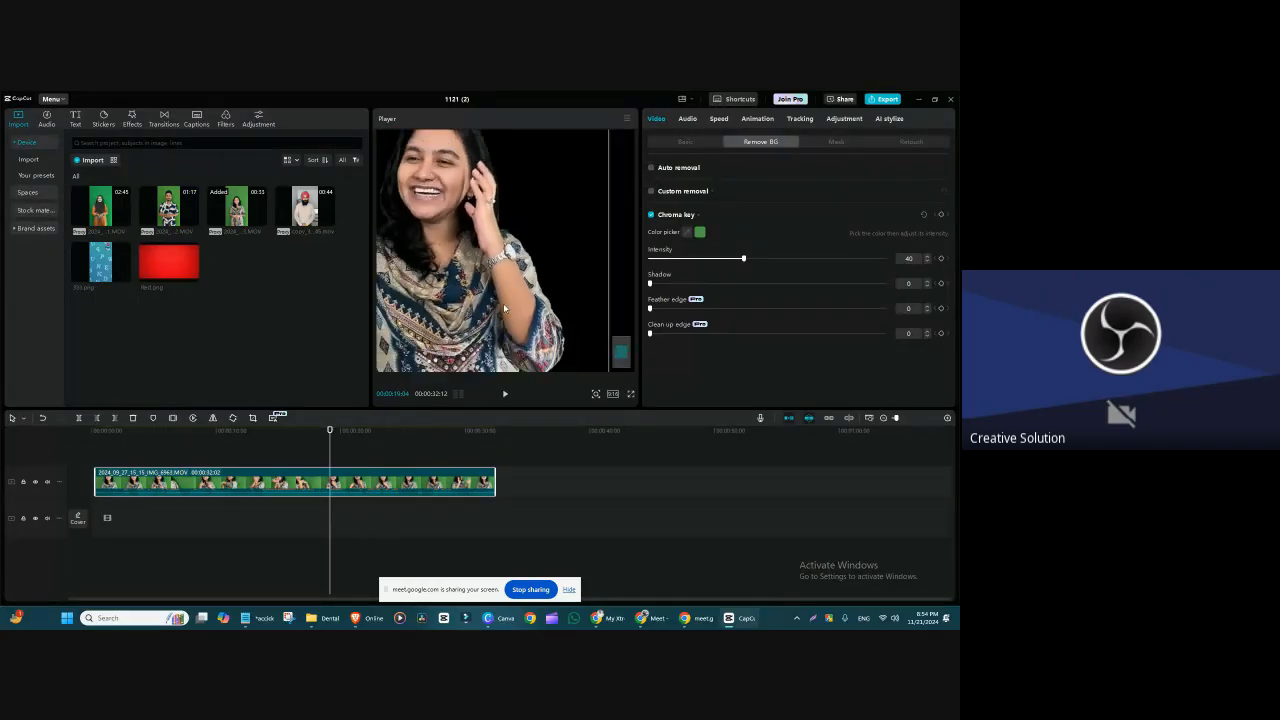
scroll(505, 305, "down", 4)
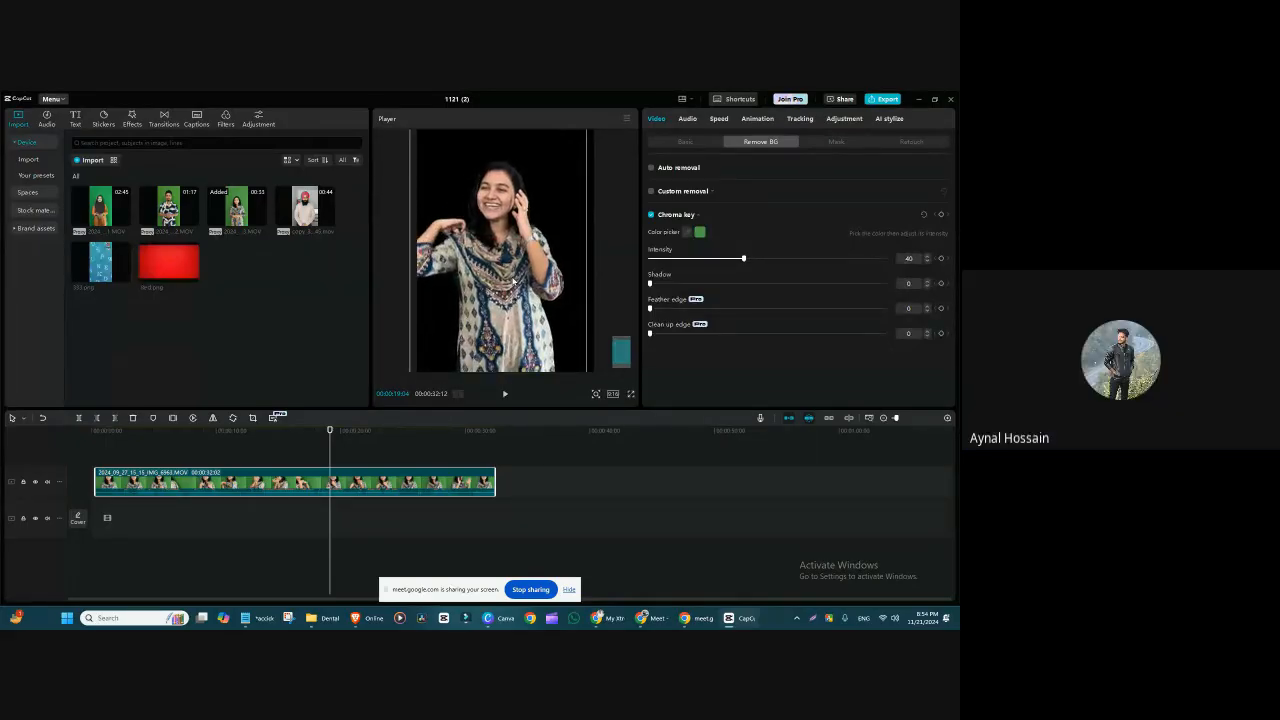
scroll(513, 283, "down", 3)
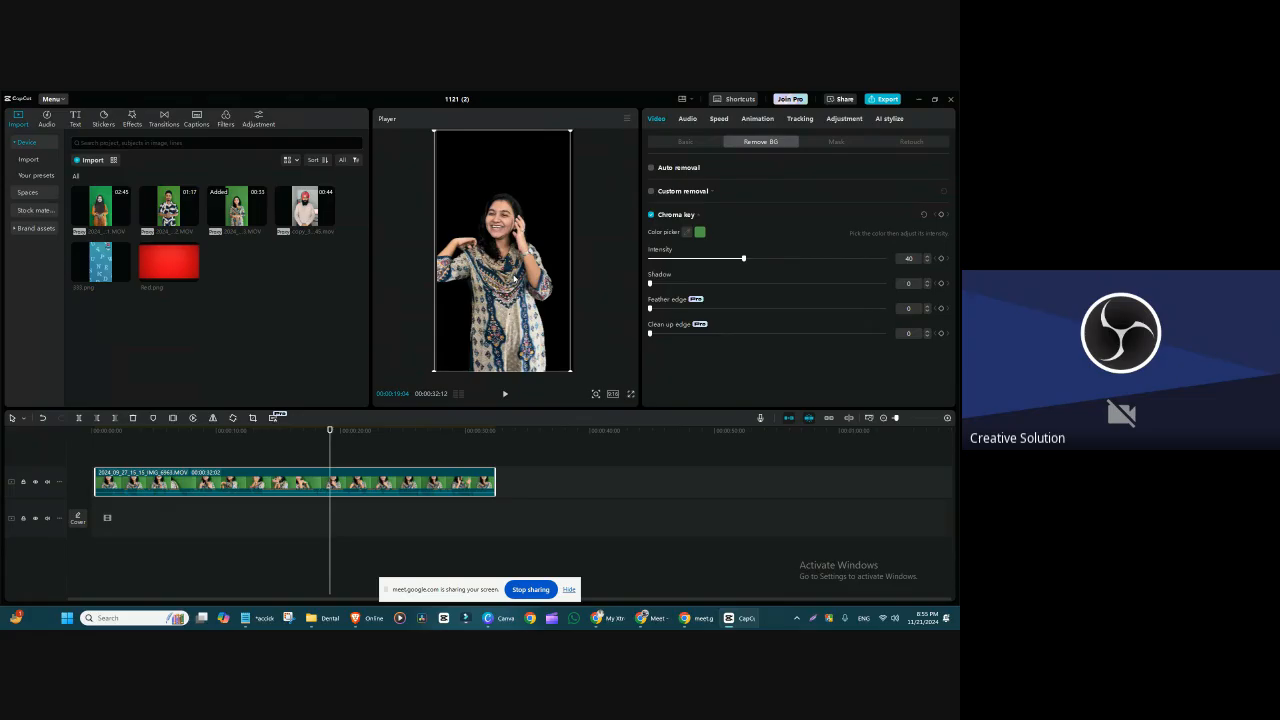
left_click_drag(513, 279, 524, 274)
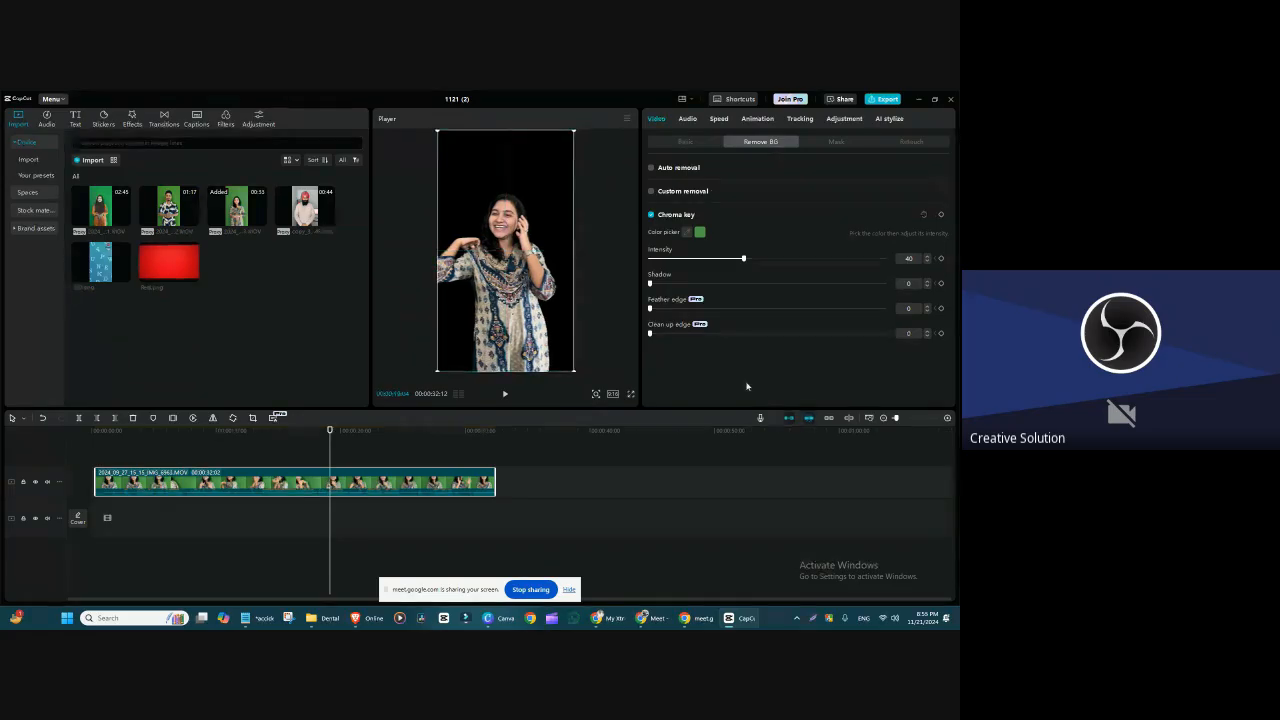
Step: Switch to Canva to check the Class 3 video topics on the course slide, then return to CapCut
left_click(434, 469)
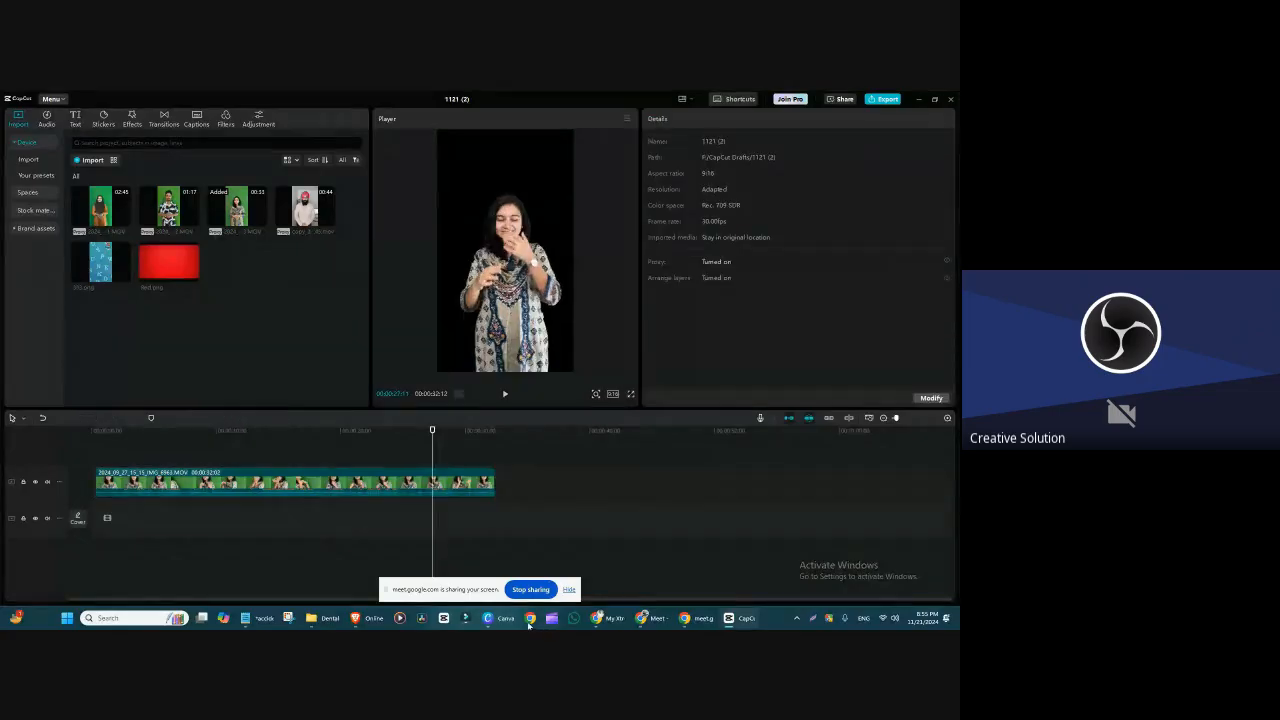
left_click(498, 618)
left_click(399, 453)
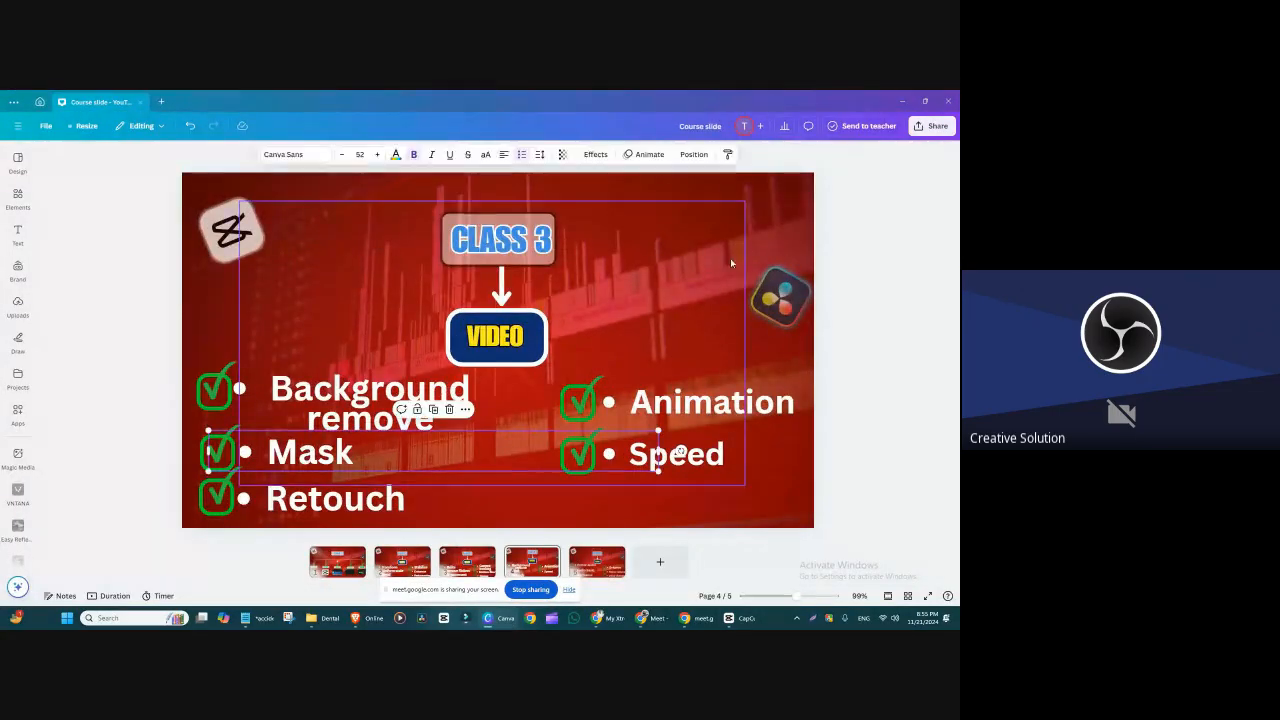
left_click(899, 103)
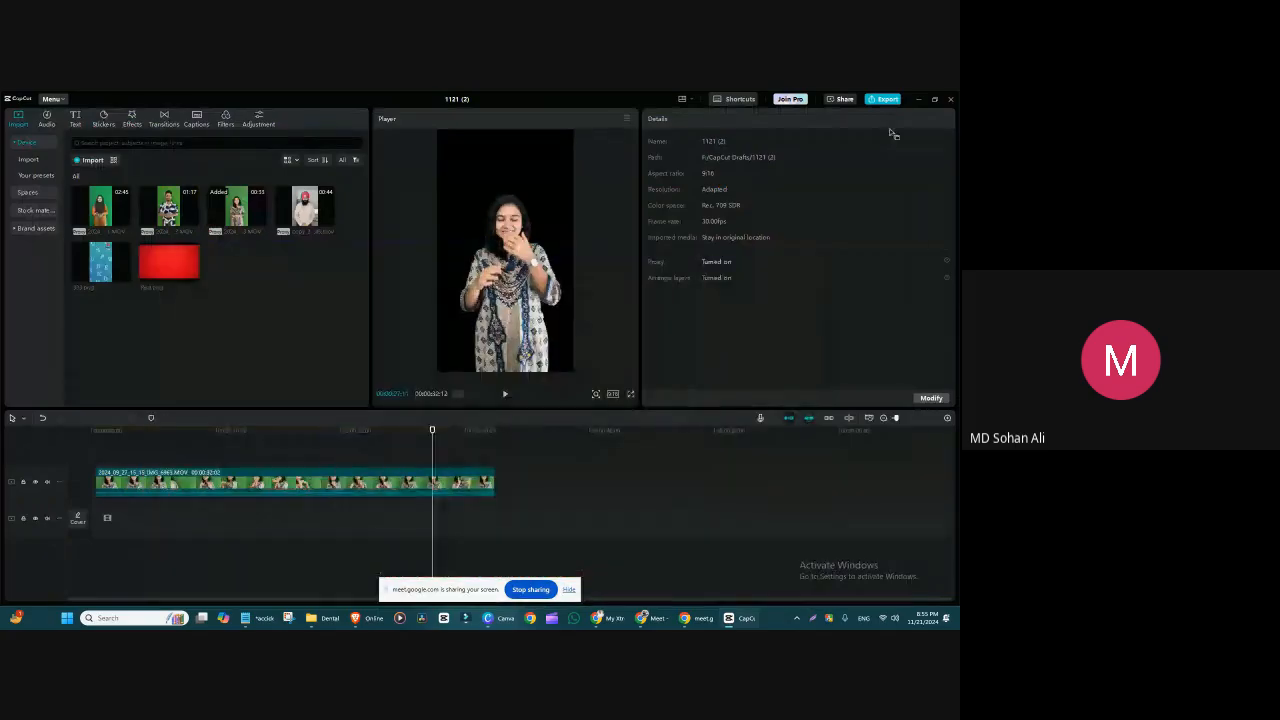
Step: Place the 333.png background on the main track beneath the keyed speaker clip and scrub through the composite
left_click(465, 482)
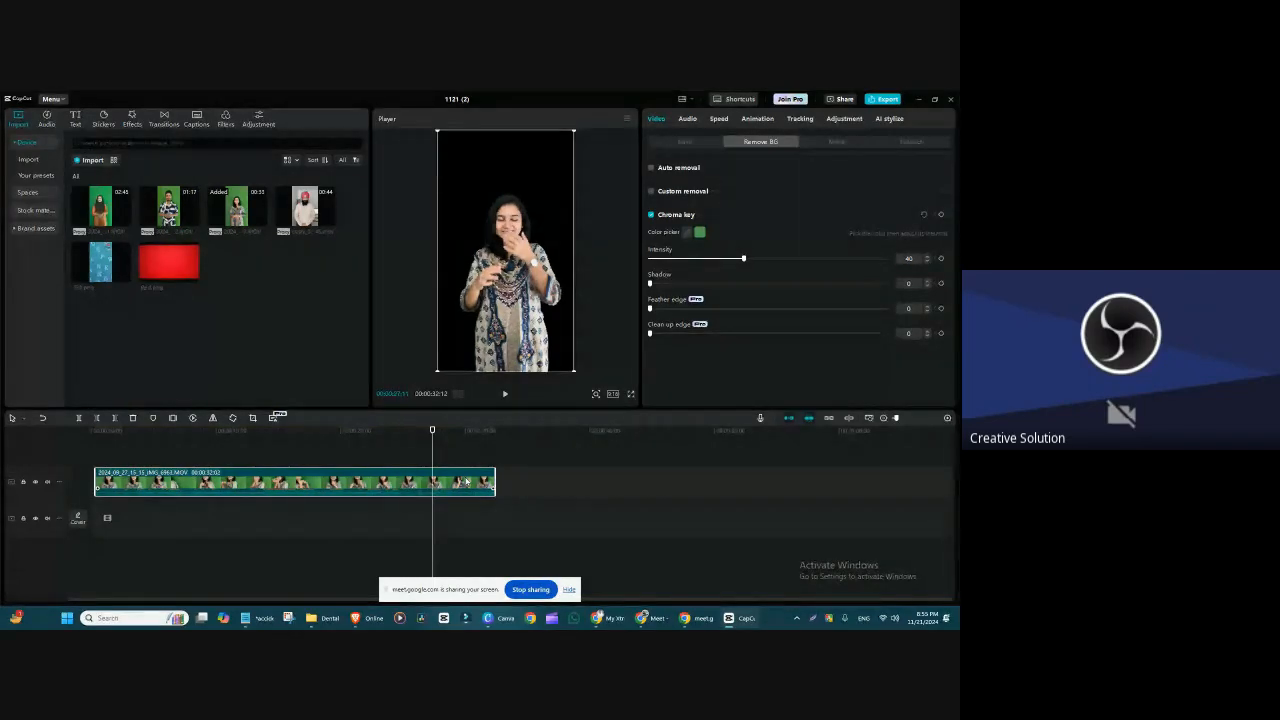
left_click(334, 529)
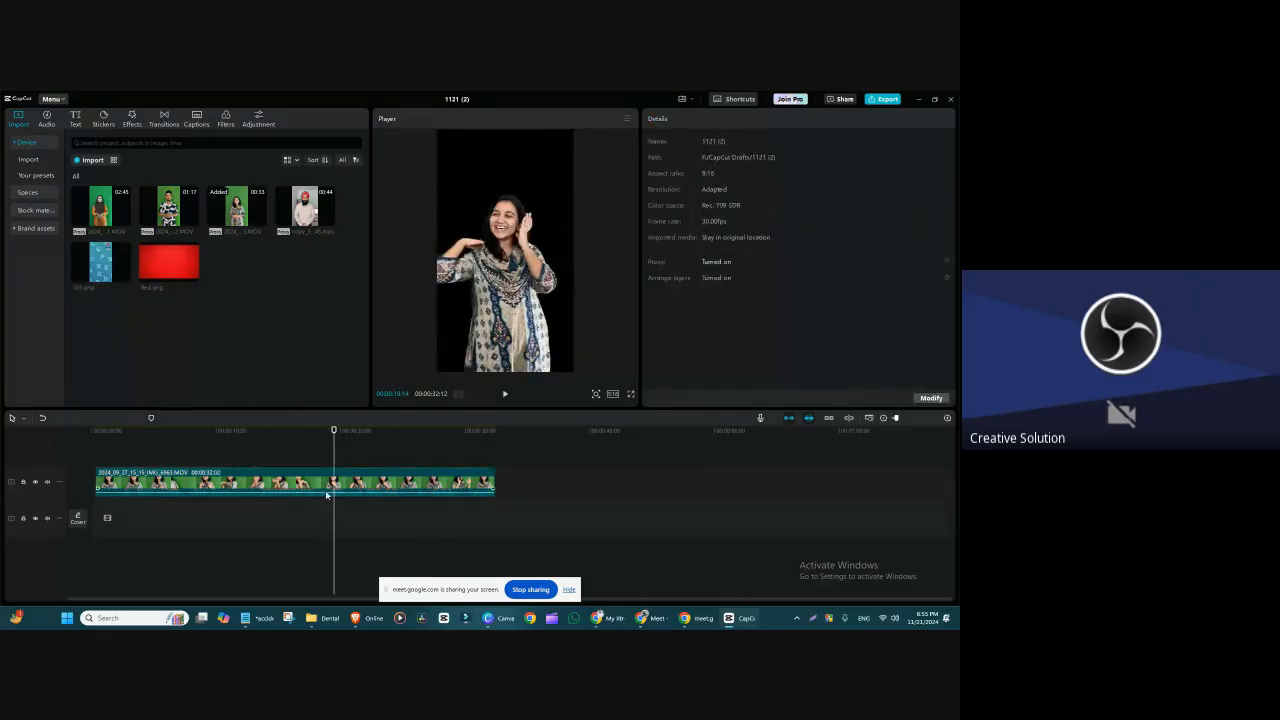
left_click_drag(120, 270, 494, 518)
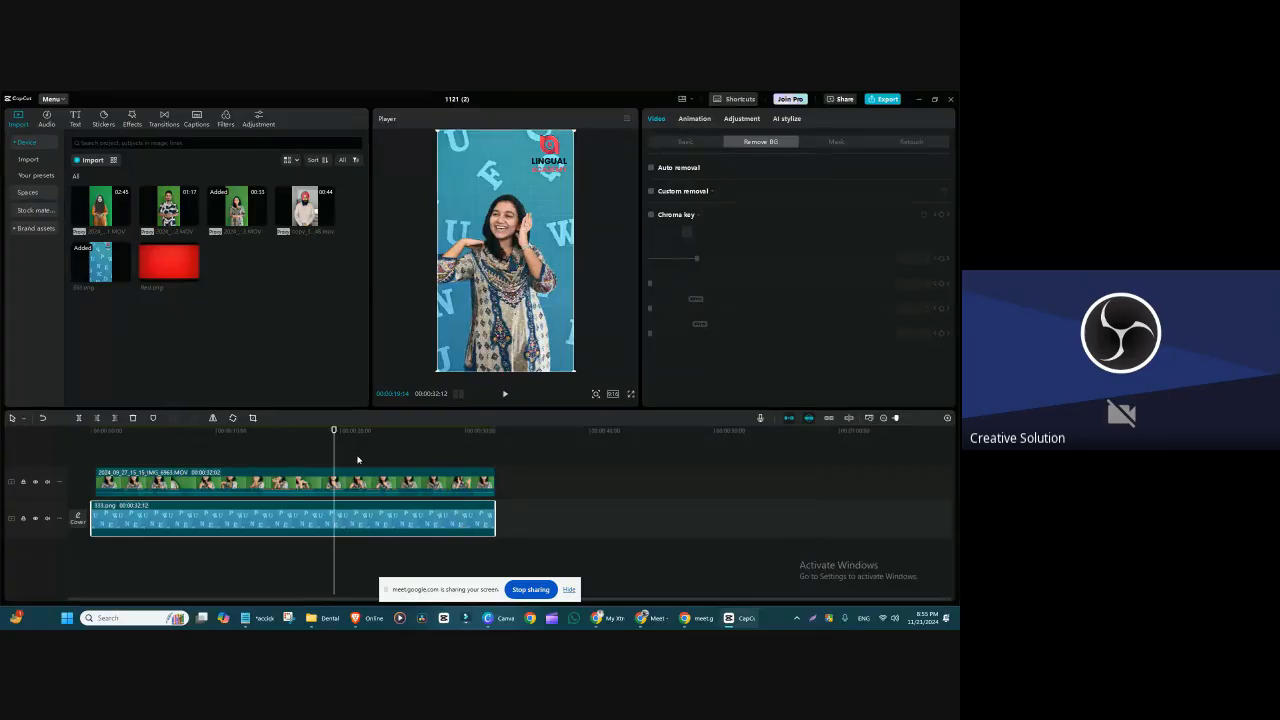
left_click_drag(340, 432, 265, 463)
Step: Import the Grid Pattern video from the drive-download folder inside the Background Videos folder on drive E
left_click(89, 160)
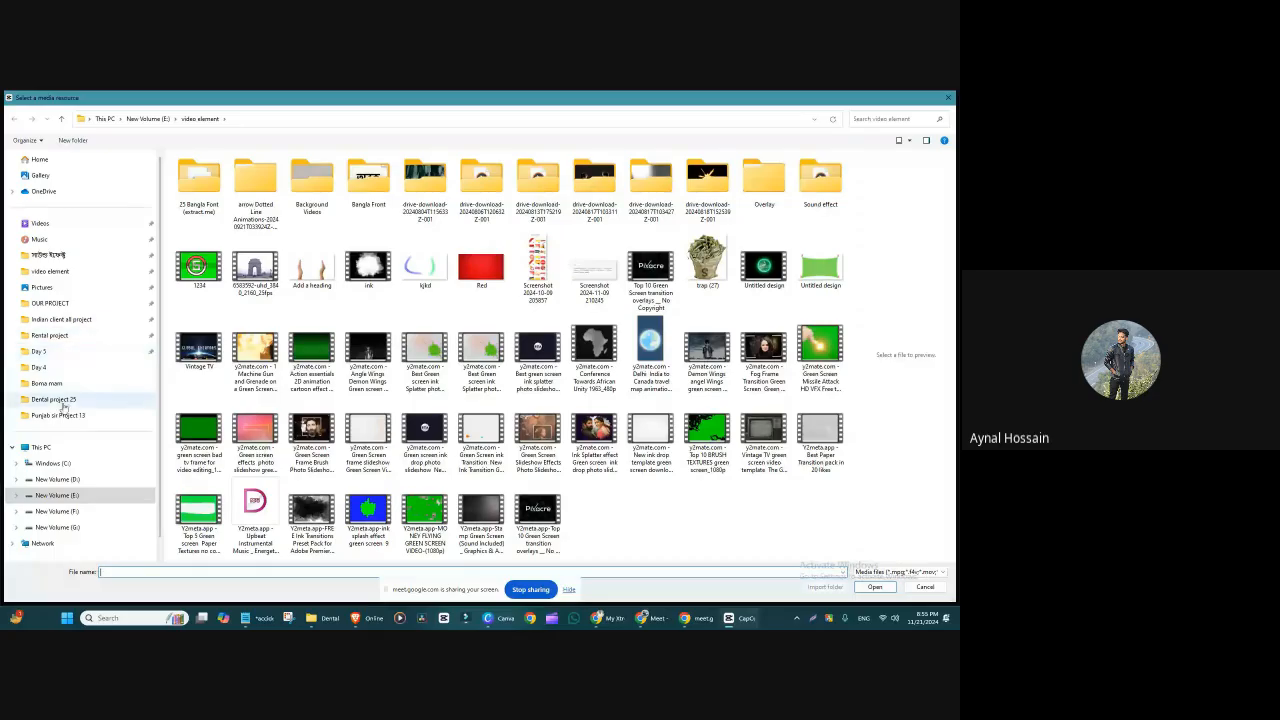
left_click(78, 511)
left_click(58, 495)
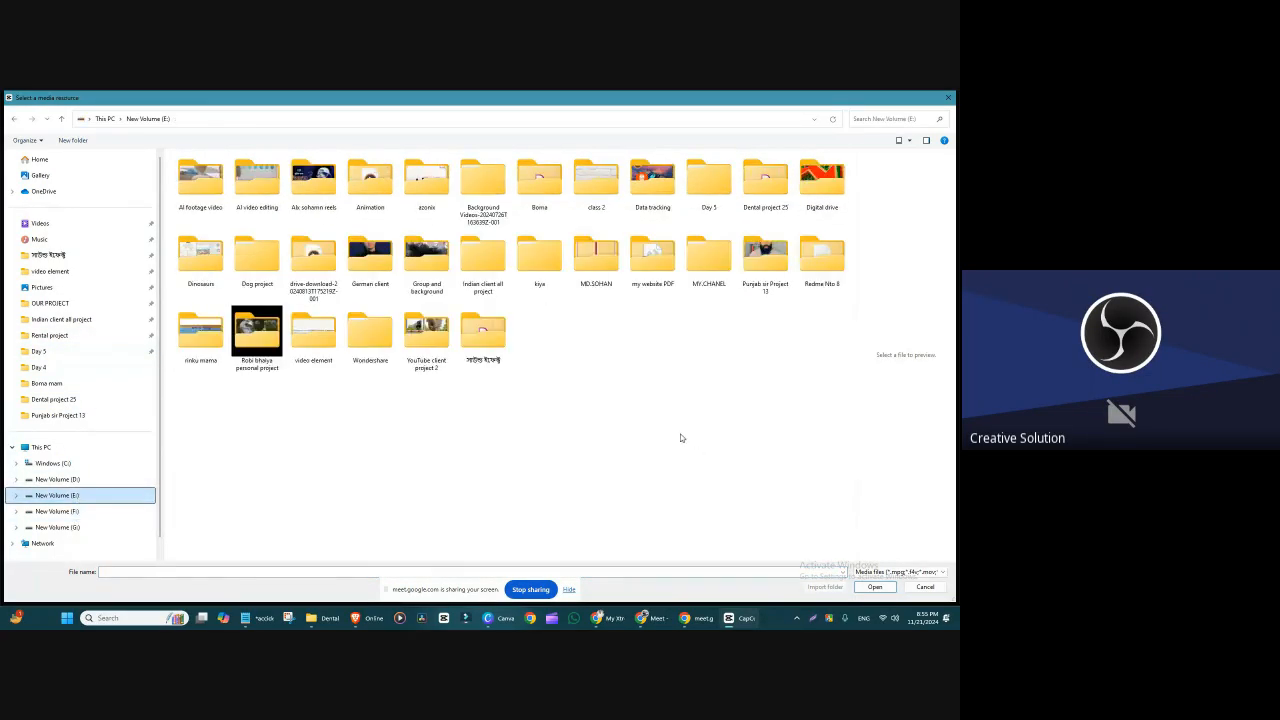
double_click(421, 262)
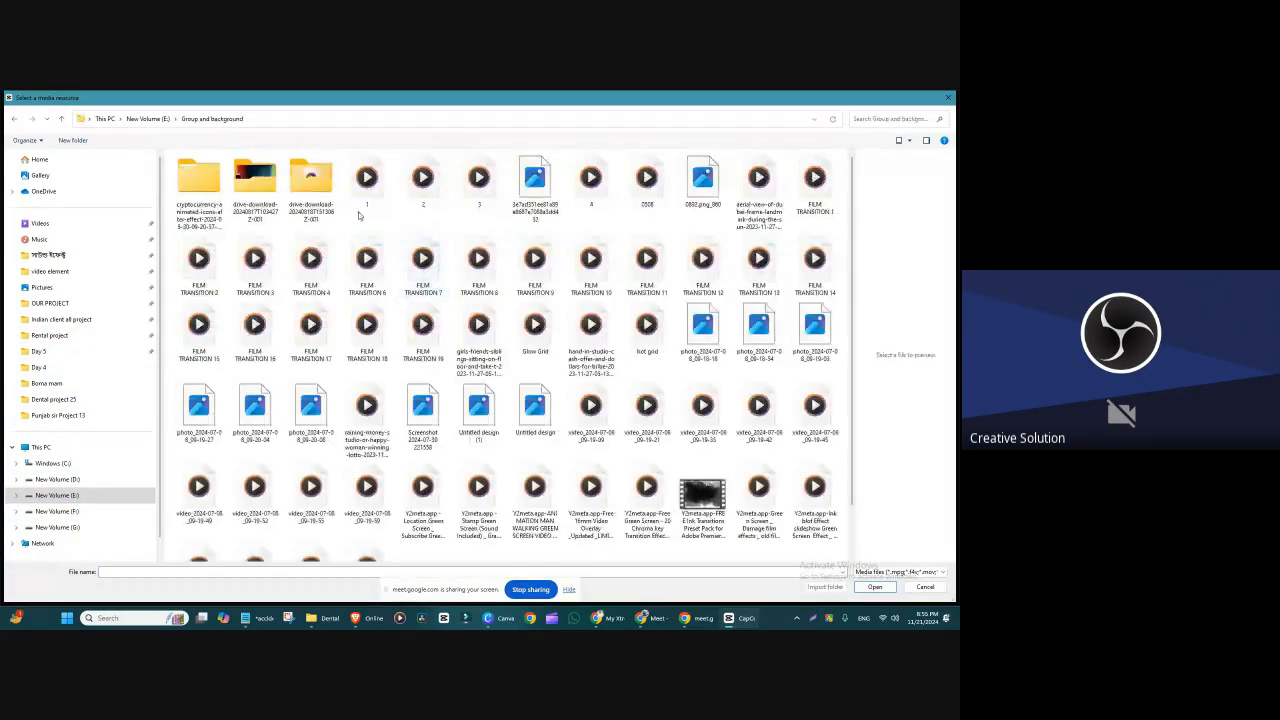
left_click(60, 119)
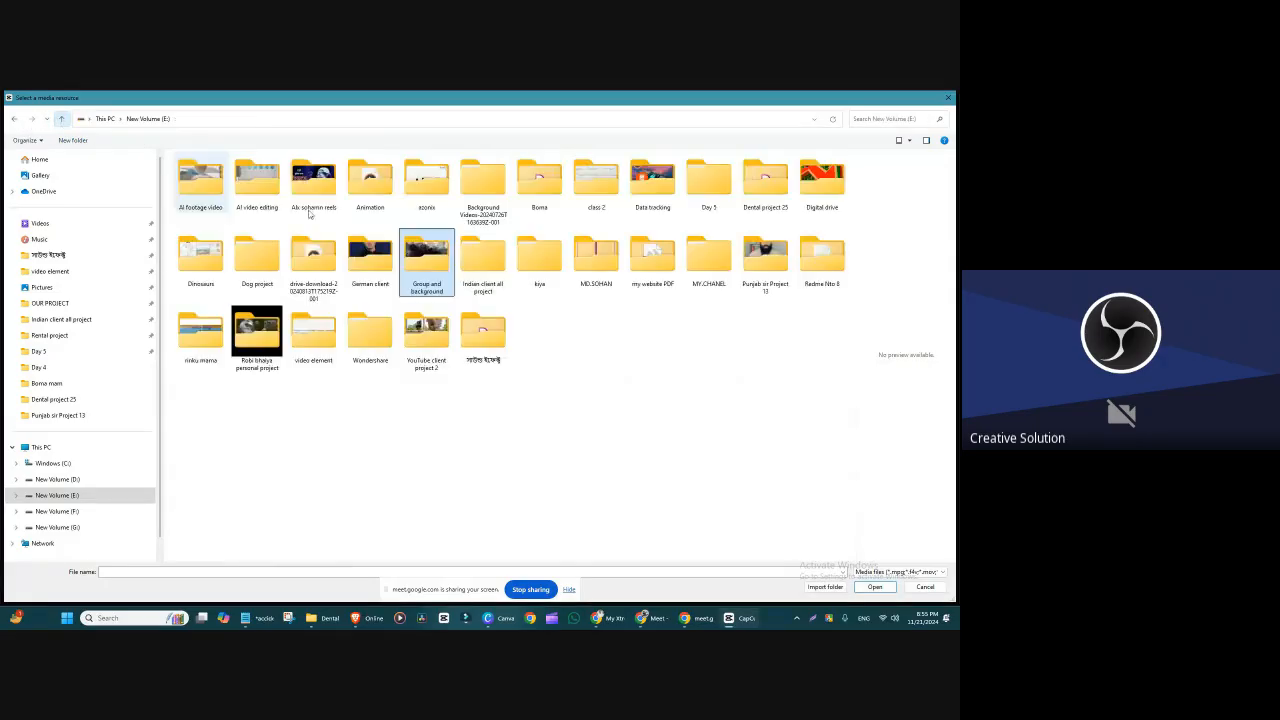
double_click(482, 185)
double_click(342, 209)
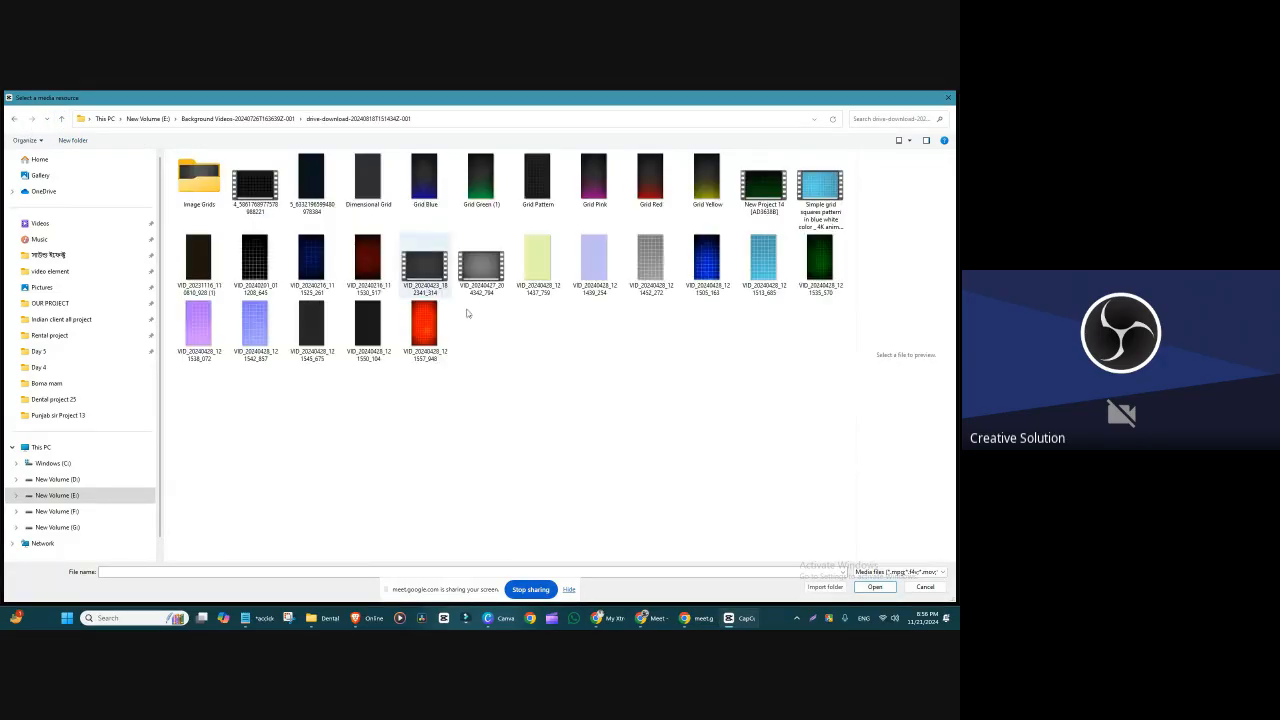
left_click(404, 208)
left_click(546, 196)
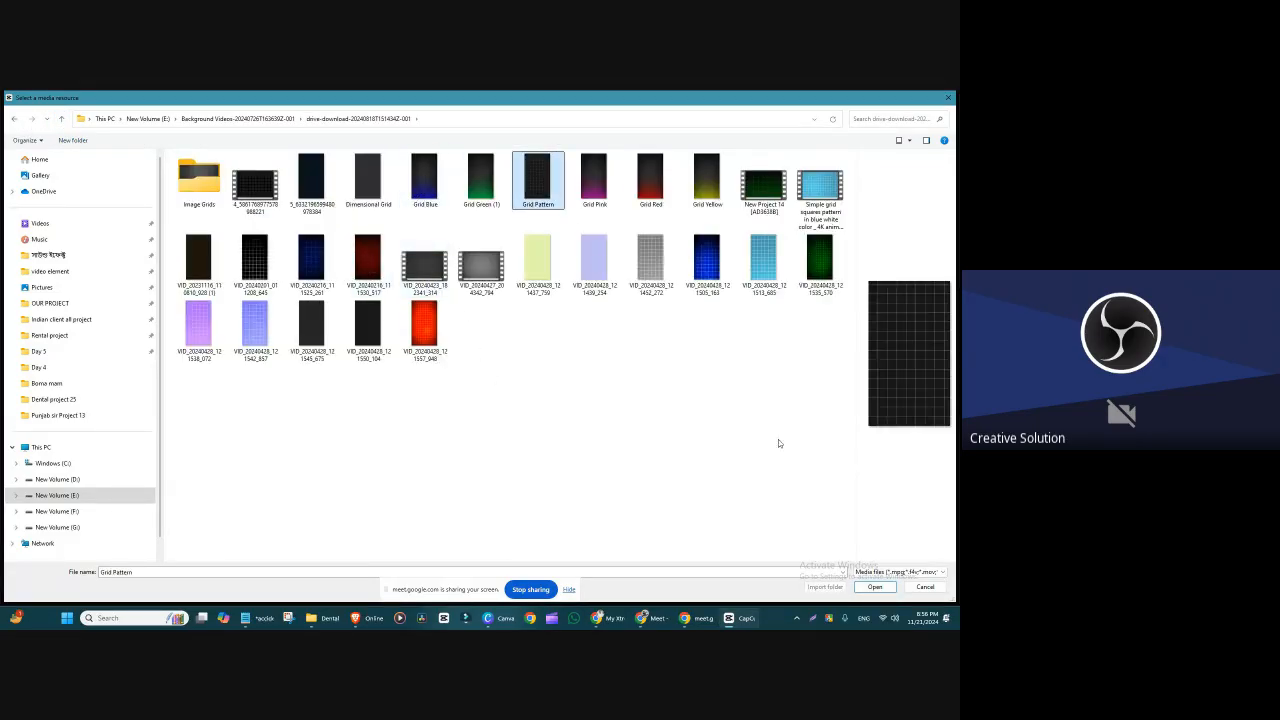
left_click(876, 588)
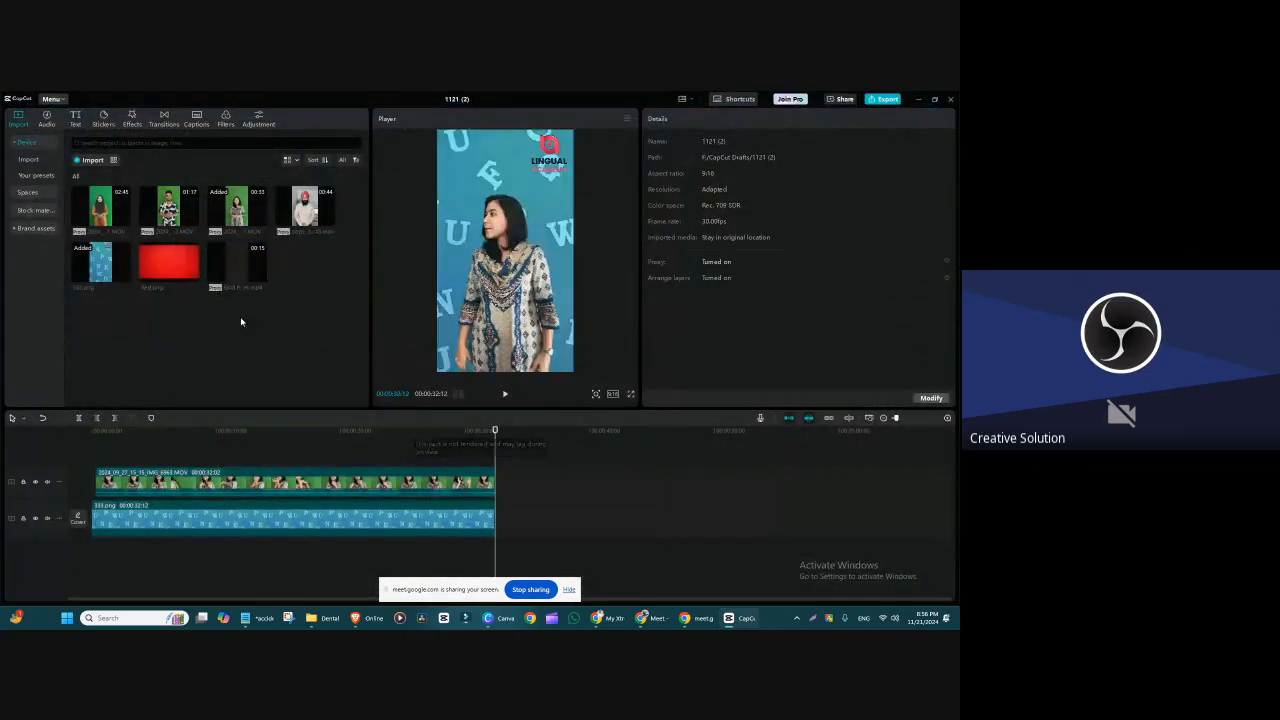
Step: Import the light-blue grid video VID_20240428_121513_685 from the same background folder
left_click(90, 160)
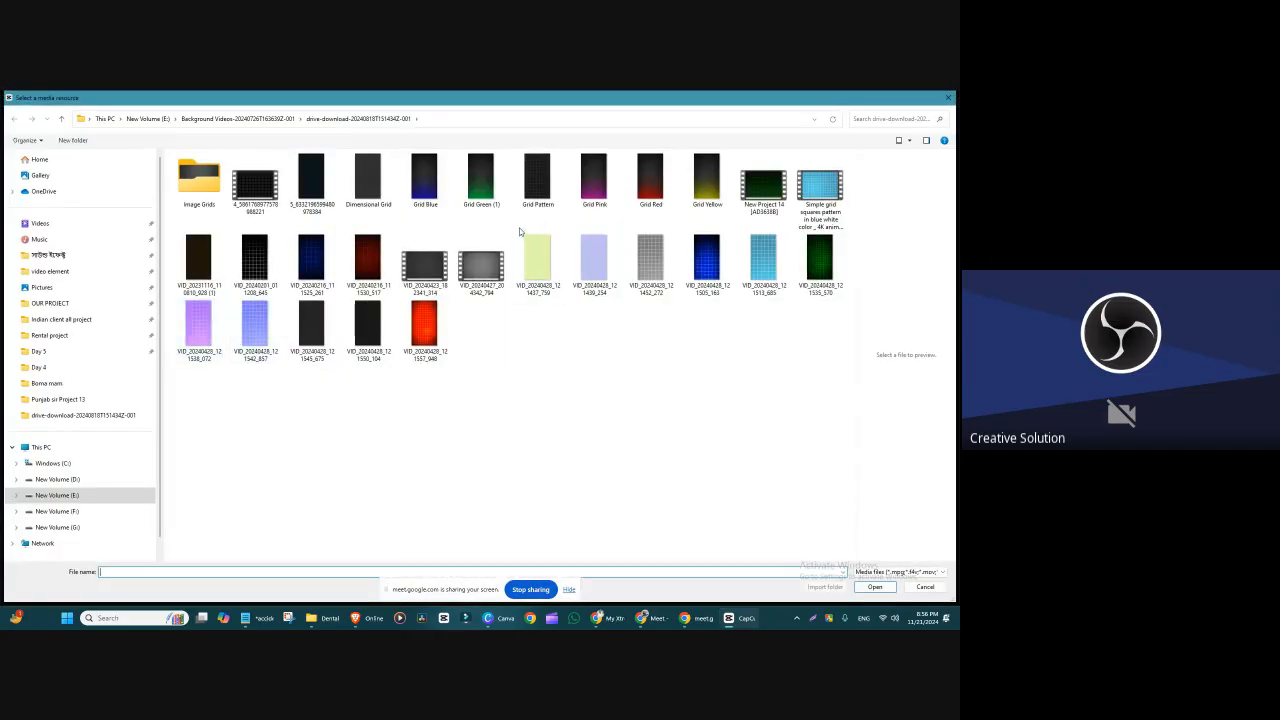
left_click(368, 180)
left_click(654, 262)
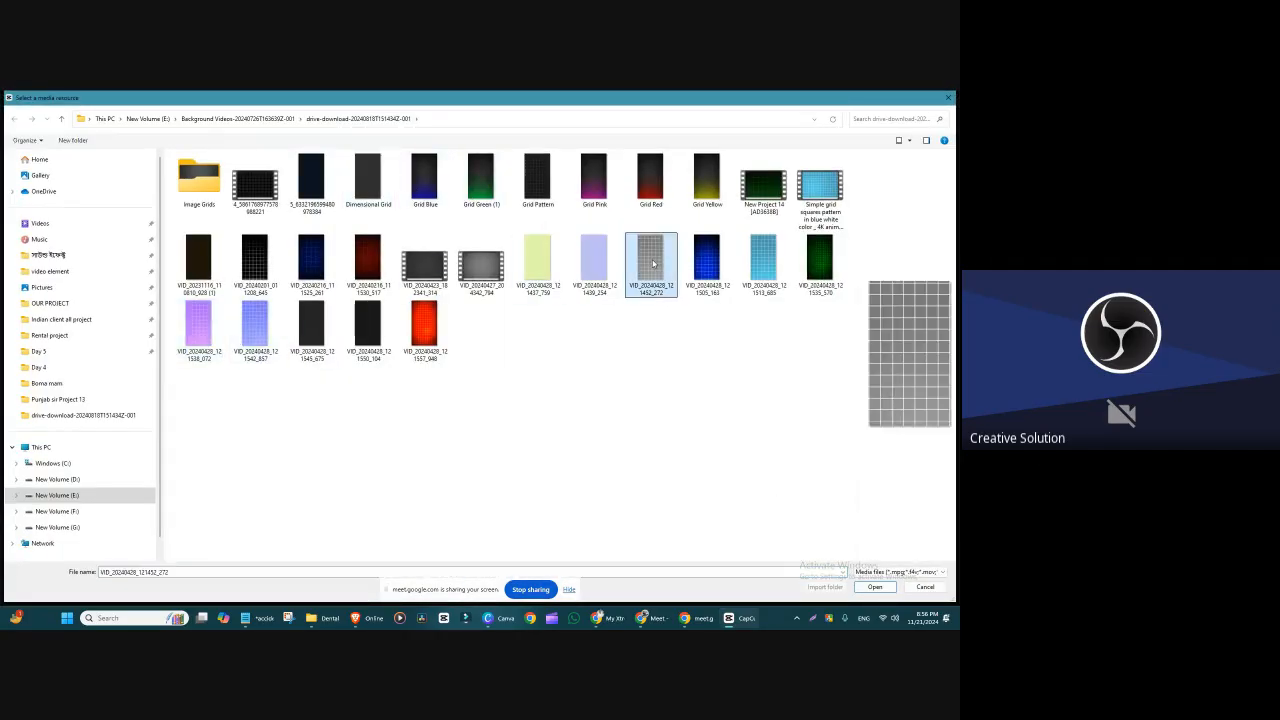
left_click(755, 263)
left_click(876, 587)
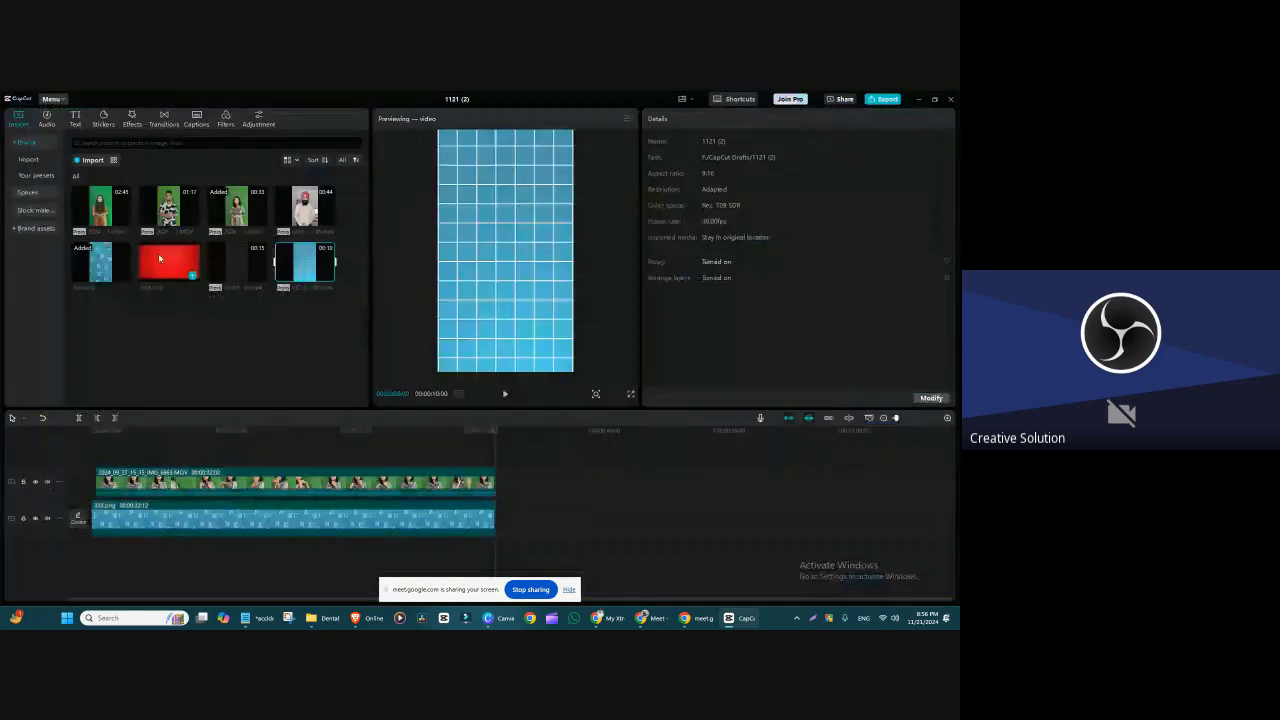
Step: Move the playhead to about 19 seconds, then check the Class 3 topic list in Canva and return to CapCut
left_click(328, 433)
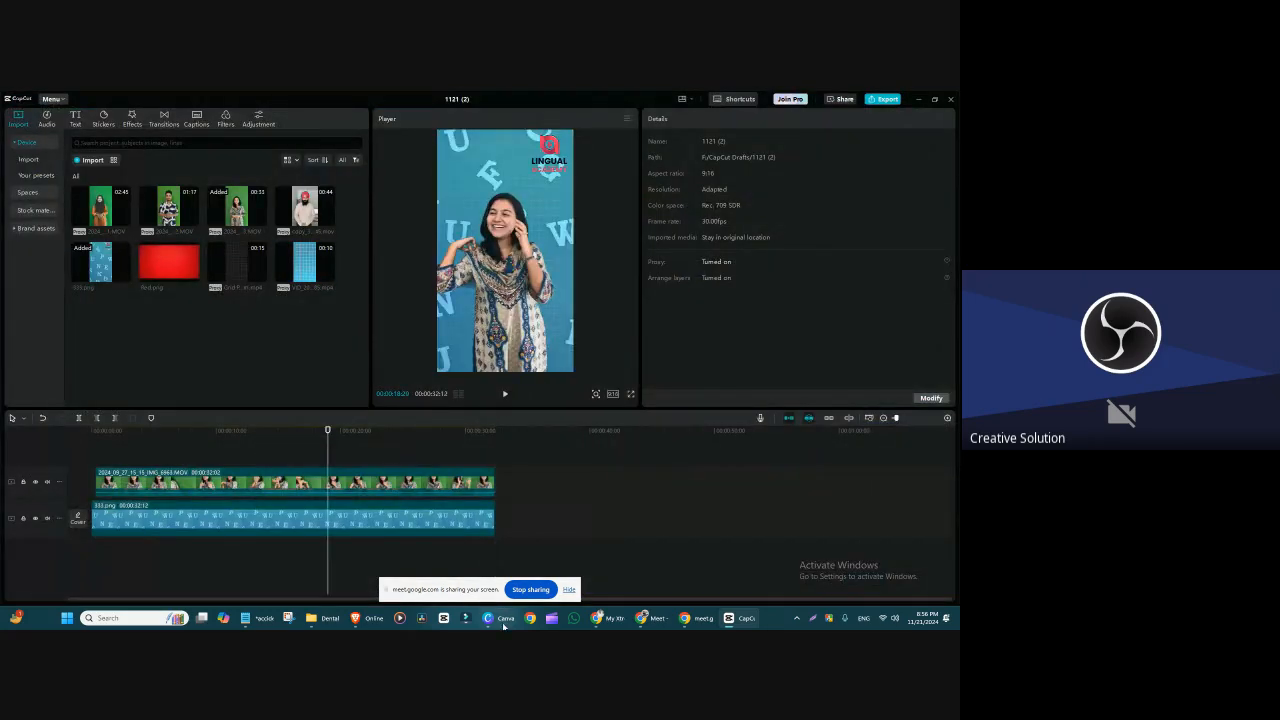
left_click(488, 617)
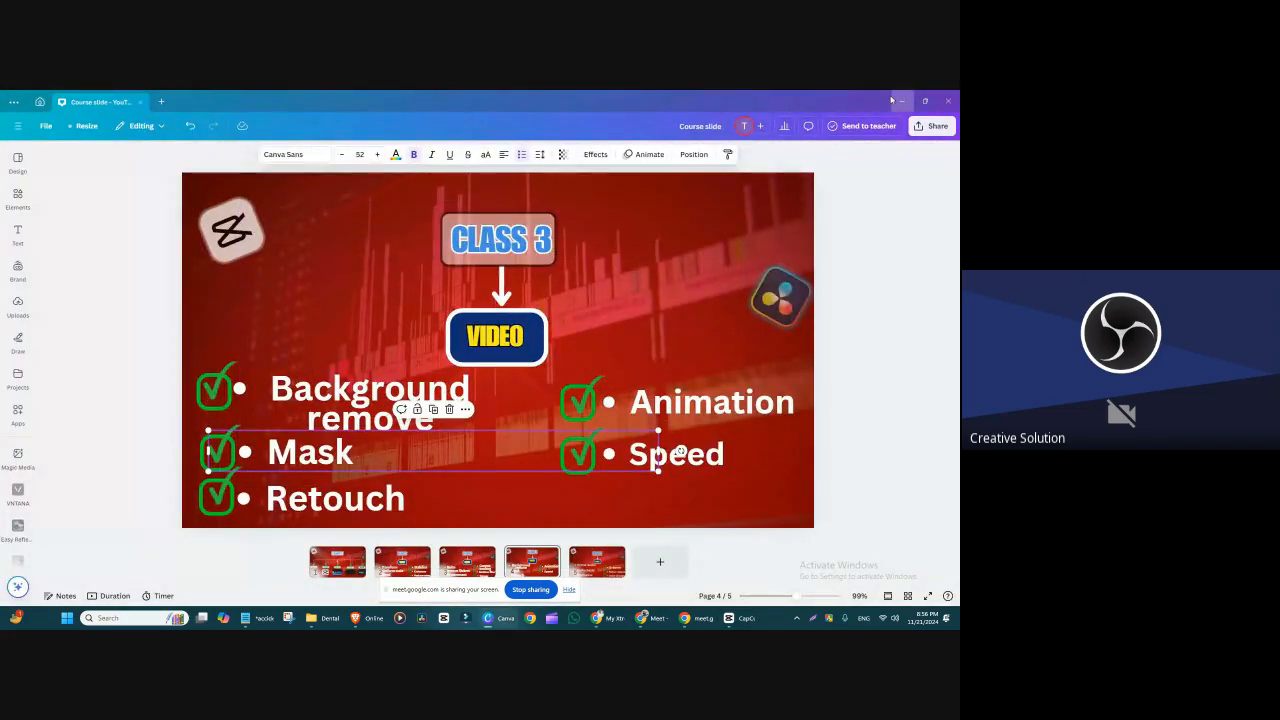
left_click(902, 101)
Step: Add the blue grid video on a track above the speaker clip and shift it along the timeline to span the playhead
left_click_drag(305, 265, 130, 505)
left_click(130, 507)
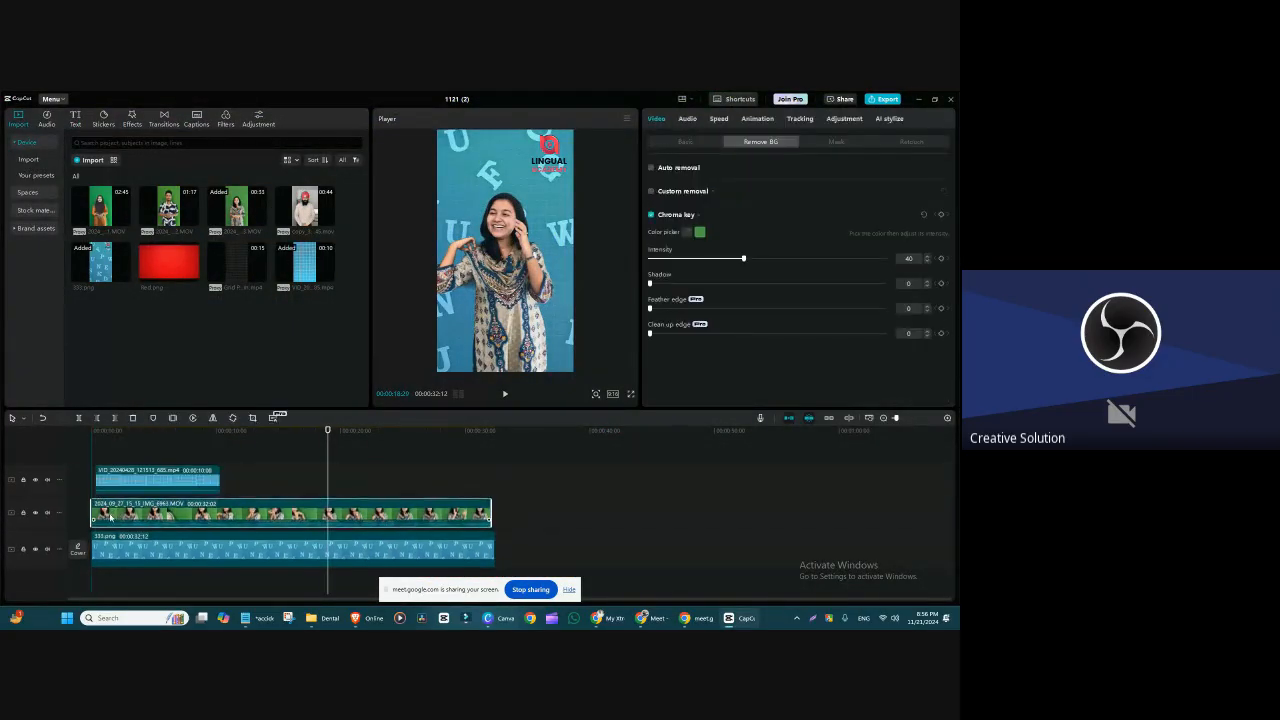
left_click(137, 488)
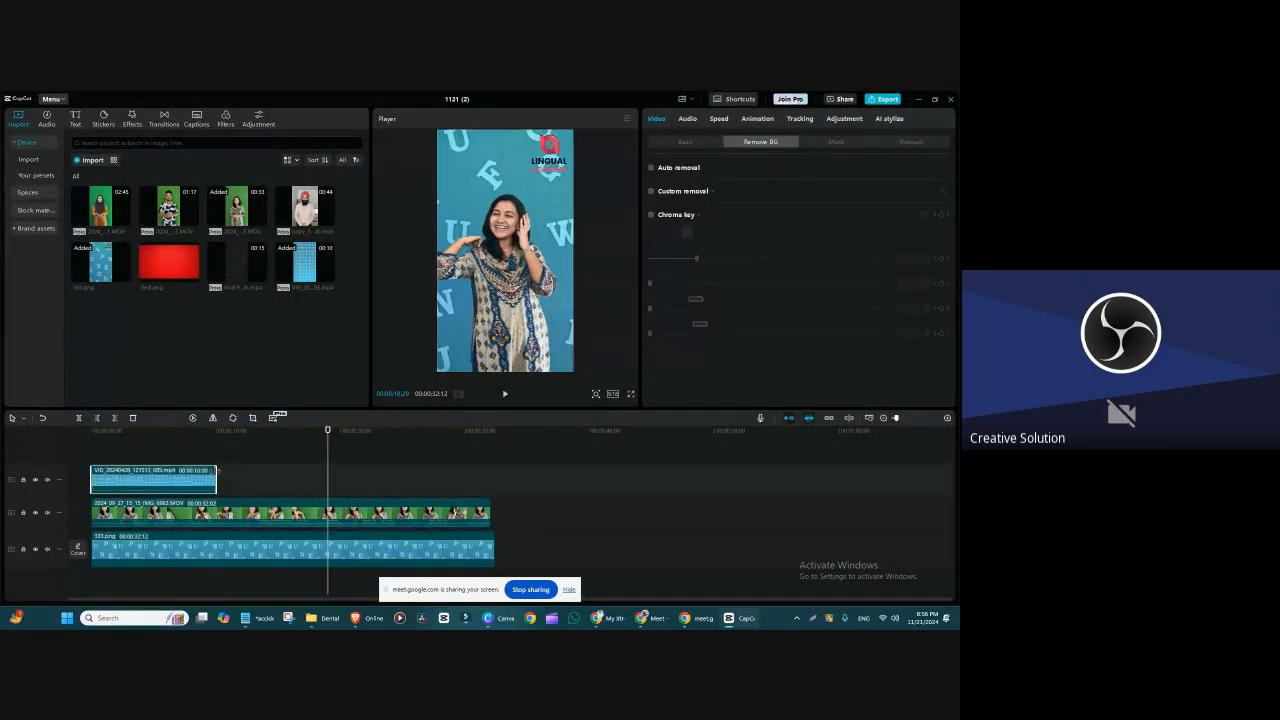
left_click_drag(219, 481, 398, 480)
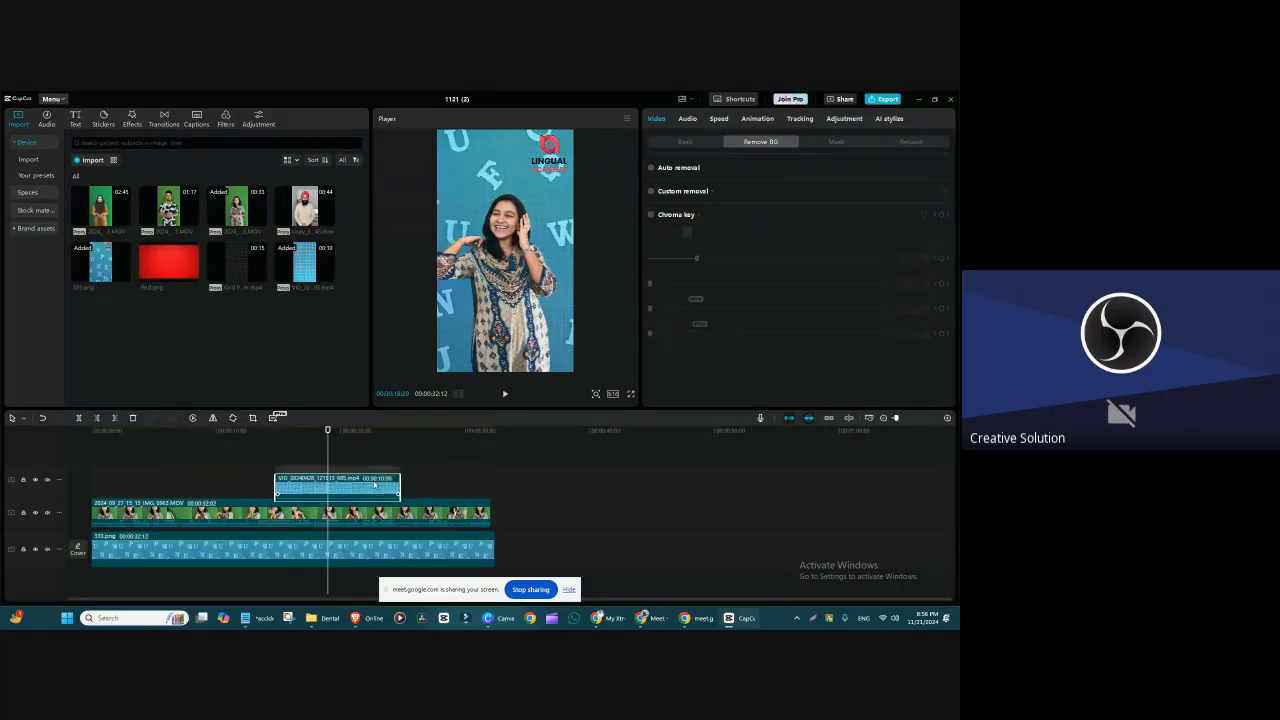
Step: Apply a Horizontal mask to the blue grid clip, positioned at about X 47, Y -245, and rotate it to -180° to cover the lower half
left_click(686, 142)
left_click(757, 143)
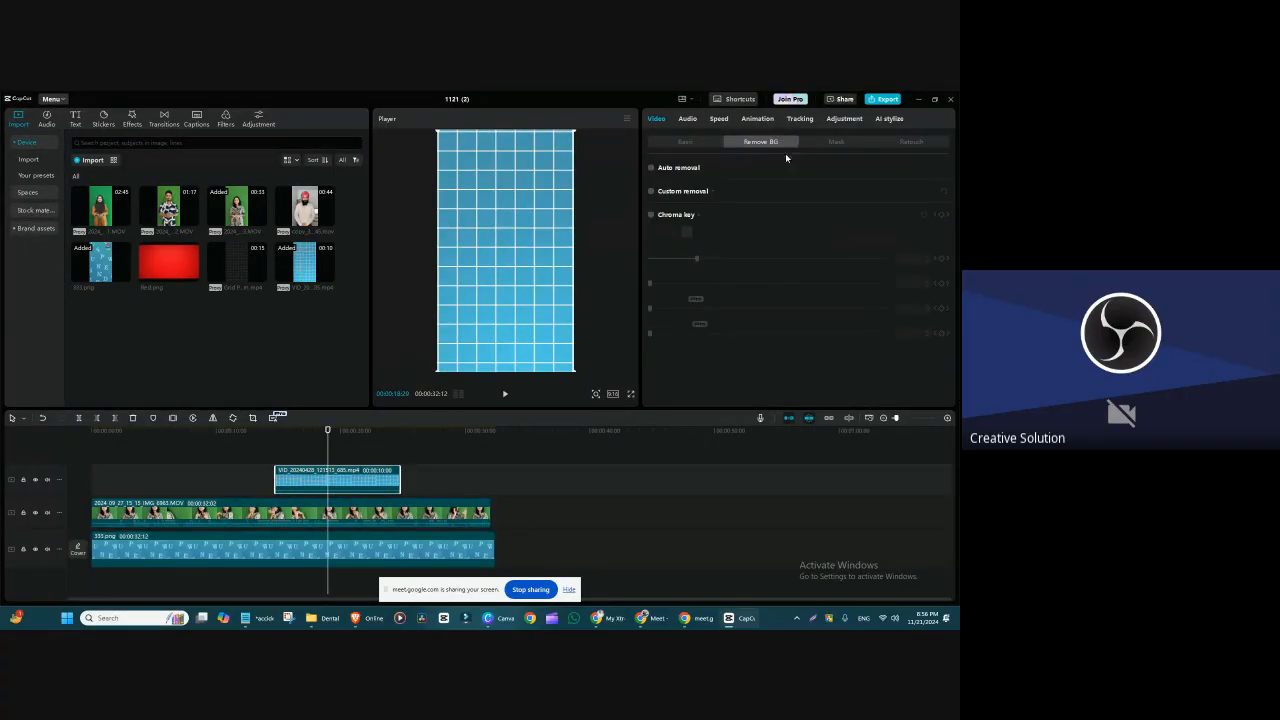
left_click(838, 143)
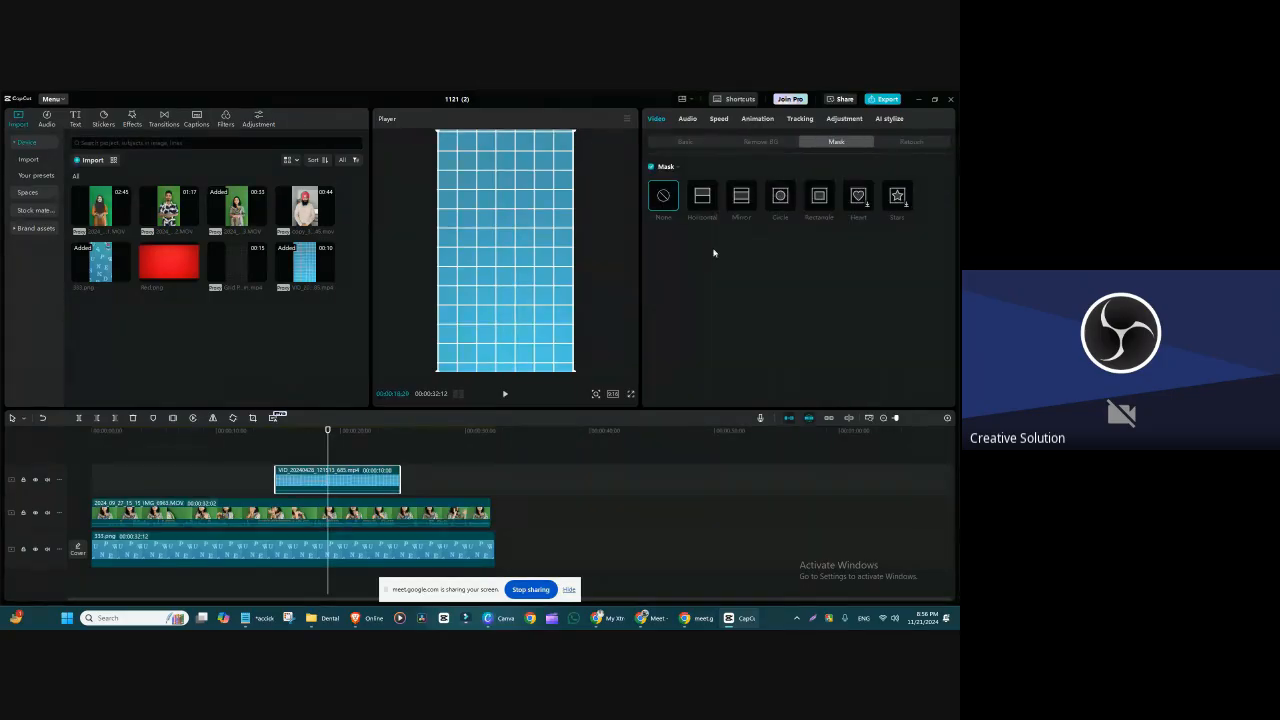
left_click(701, 200)
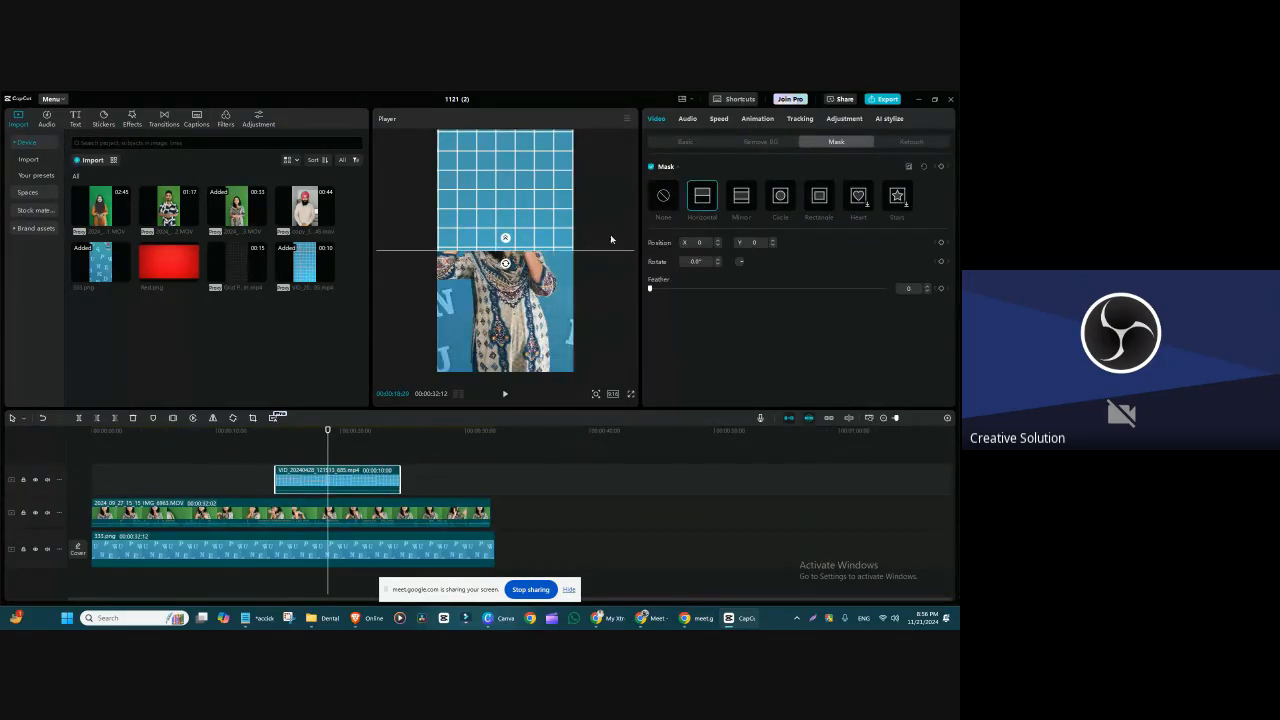
mouse_move(548, 256)
left_mouse_down()
mouse_move(548, 190)
mouse_move(547, 295)
mouse_move(546, 265)
mouse_move(537, 272)
left_mouse_up()
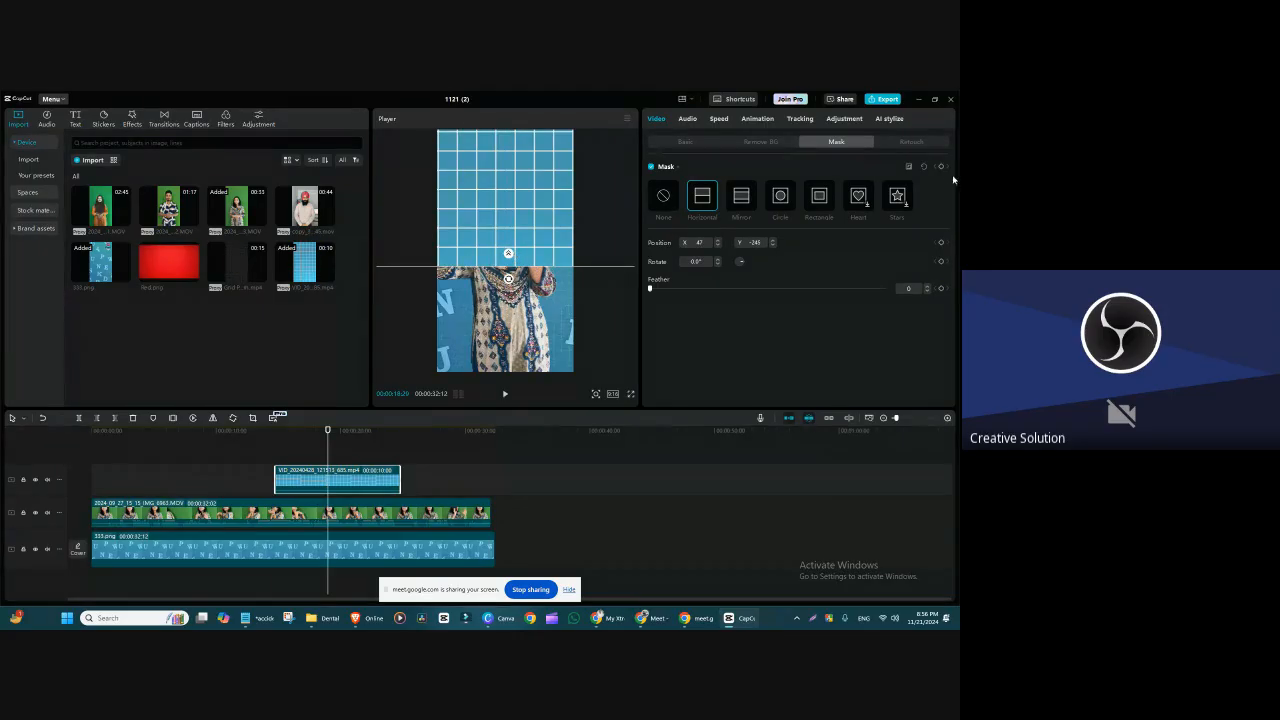
left_click_drag(508, 279, 522, 224)
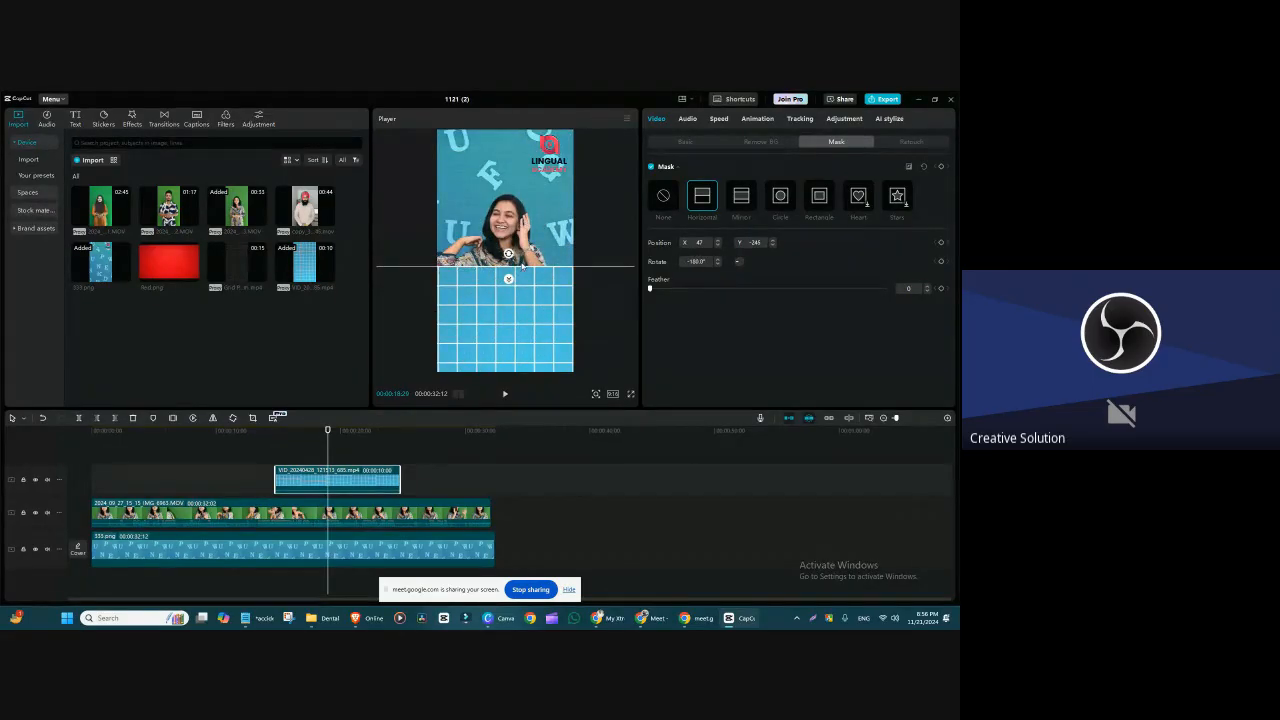
Step: Lower the blue grid clip's Horizontal mask edge to the speaker's waist with Feather 0, and move the clip to the timeline's start
left_click_drag(520, 272, 533, 316)
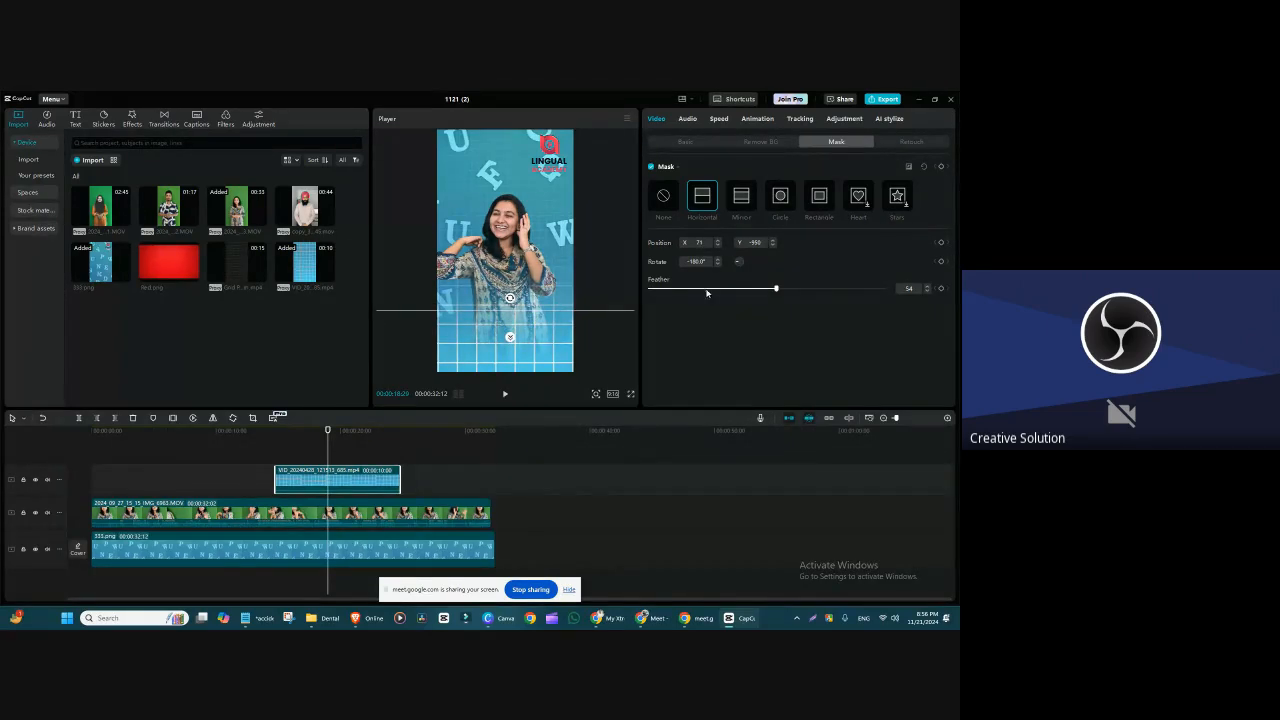
left_click_drag(776, 289, 565, 290)
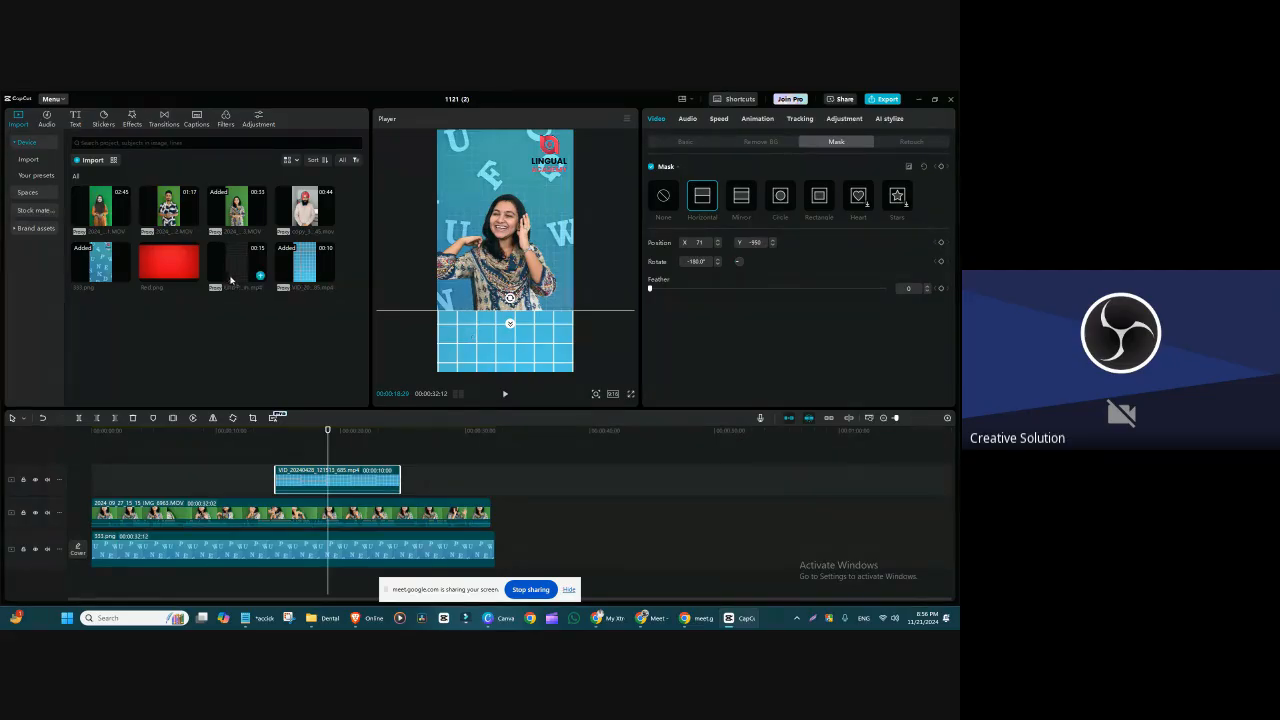
left_click_drag(306, 481, 122, 483)
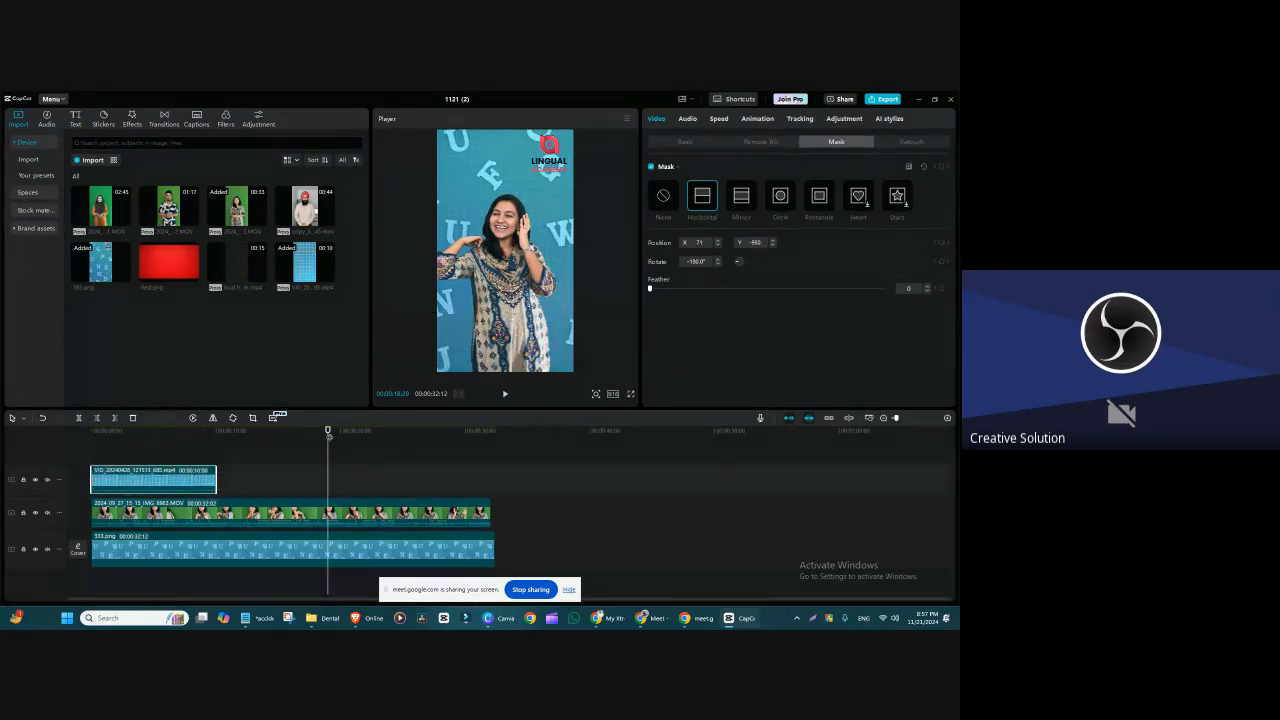
left_click_drag(236, 203, 287, 477)
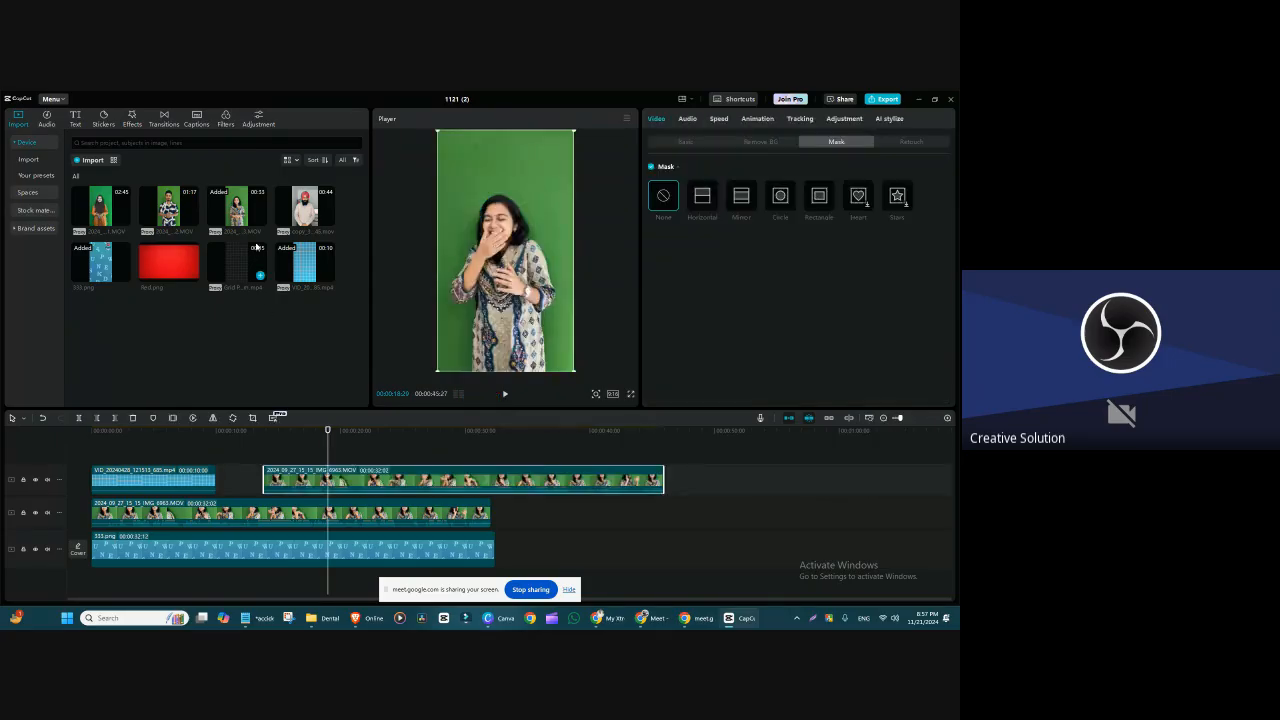
left_click_drag(305, 206, 323, 443)
left_click_drag(514, 310, 462, 287)
left_click(475, 270)
key("Delete")
left_click(475, 270)
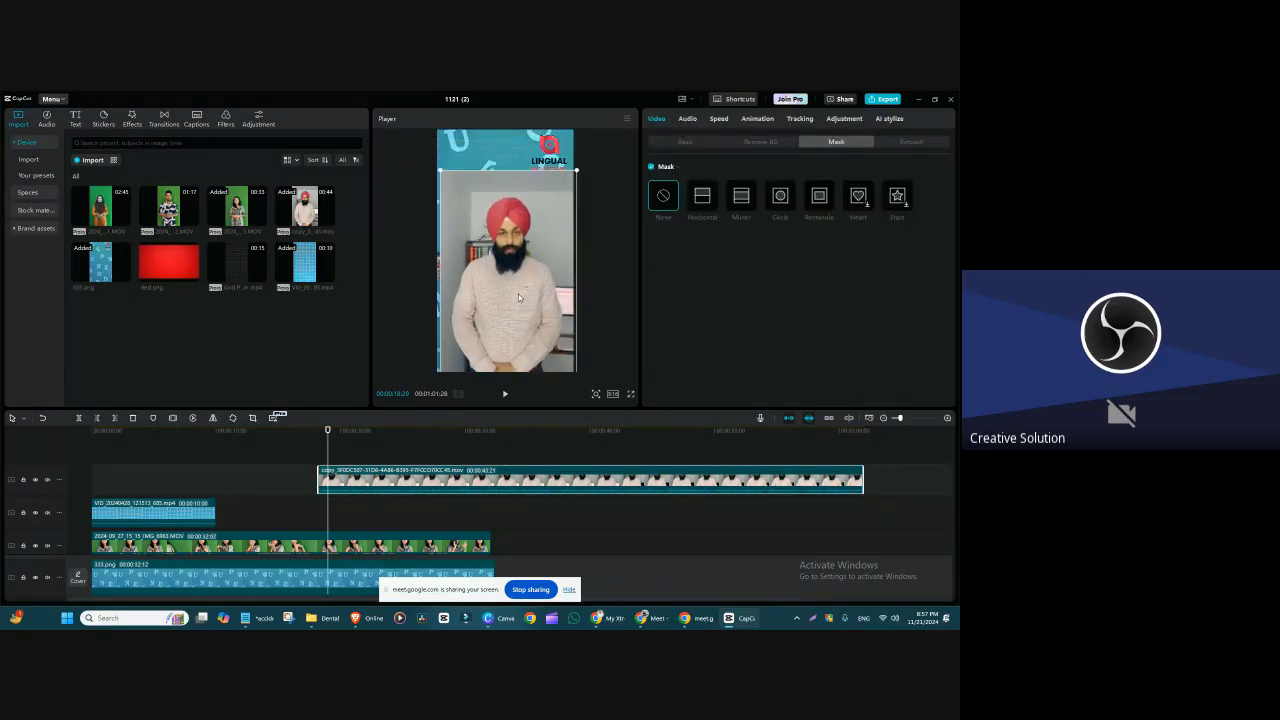
key("Delete")
Step: Stack the laughing woman's green-screen clip above the orange-dress woman's clip, with the orange-dress clip shifted left to about X -487
left_click_drag(236, 205, 94, 450)
left_click_drag(168, 205, 199, 452)
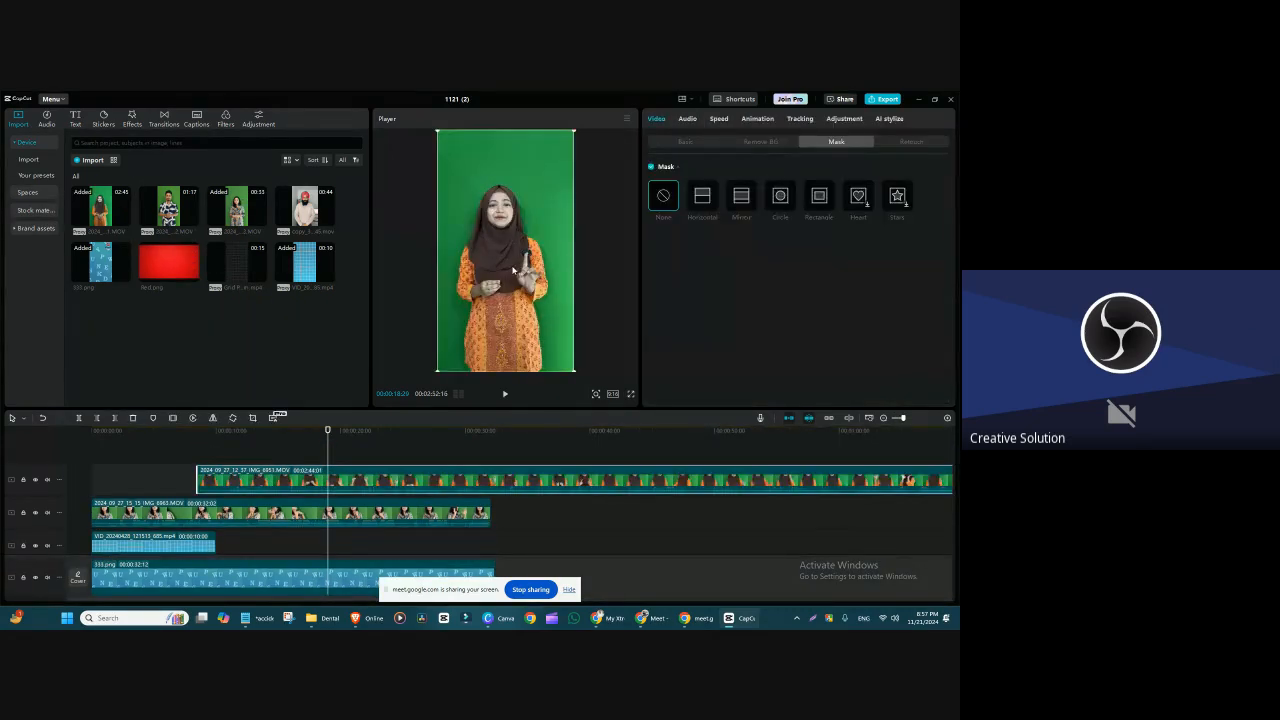
left_click_drag(513, 270, 482, 275)
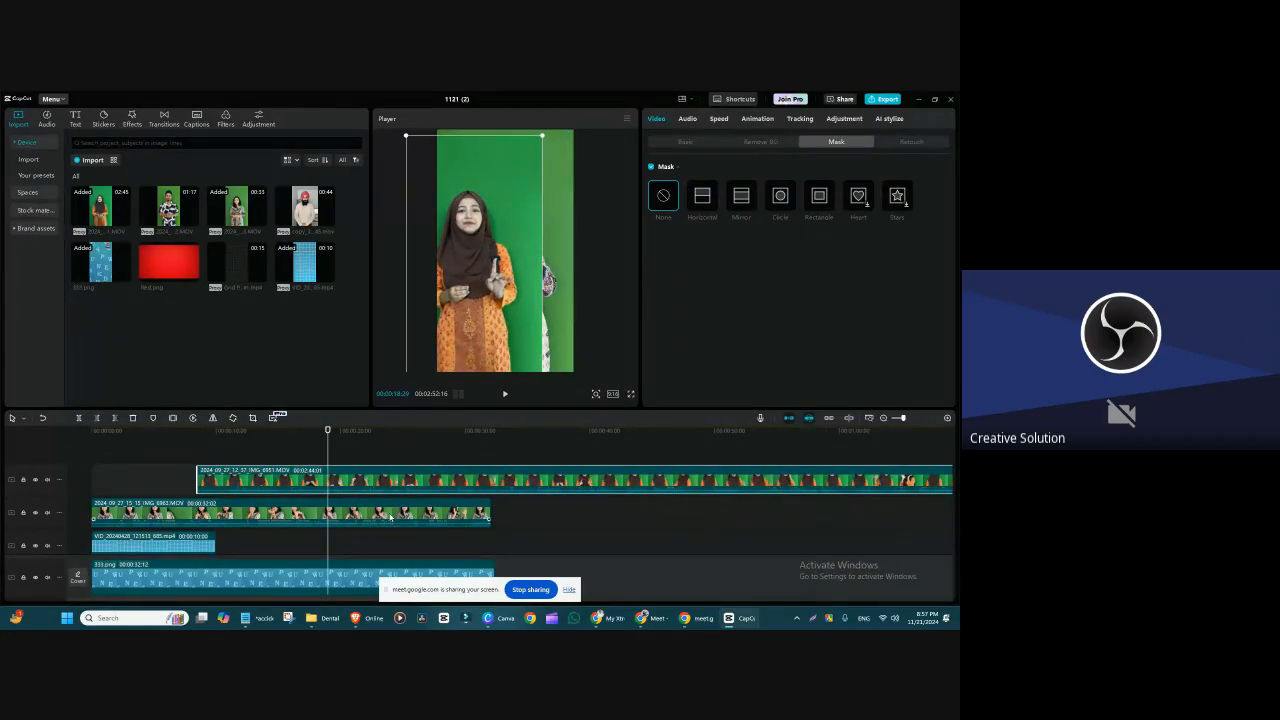
left_click_drag(390, 516, 390, 481)
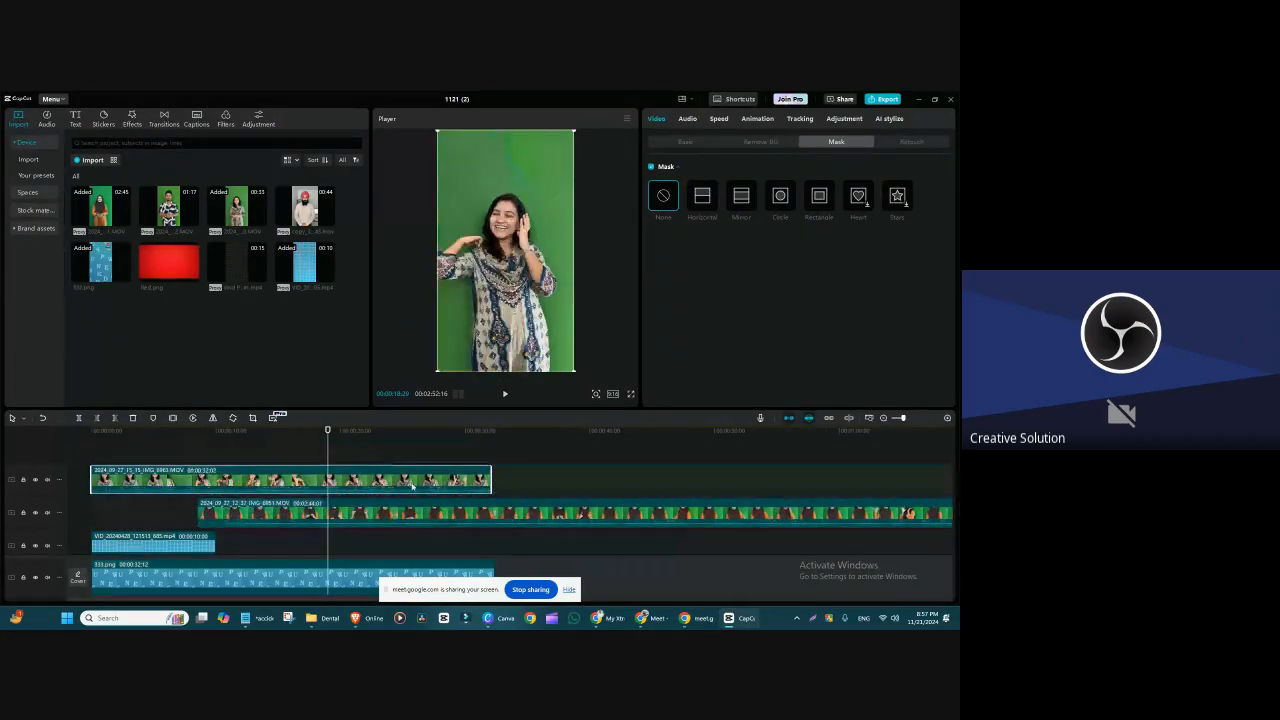
Step: Apply a Horizontal mask to the laughing woman's clip, rotate it to 90°, and move its edge to the frame's far left
left_click(706, 197)
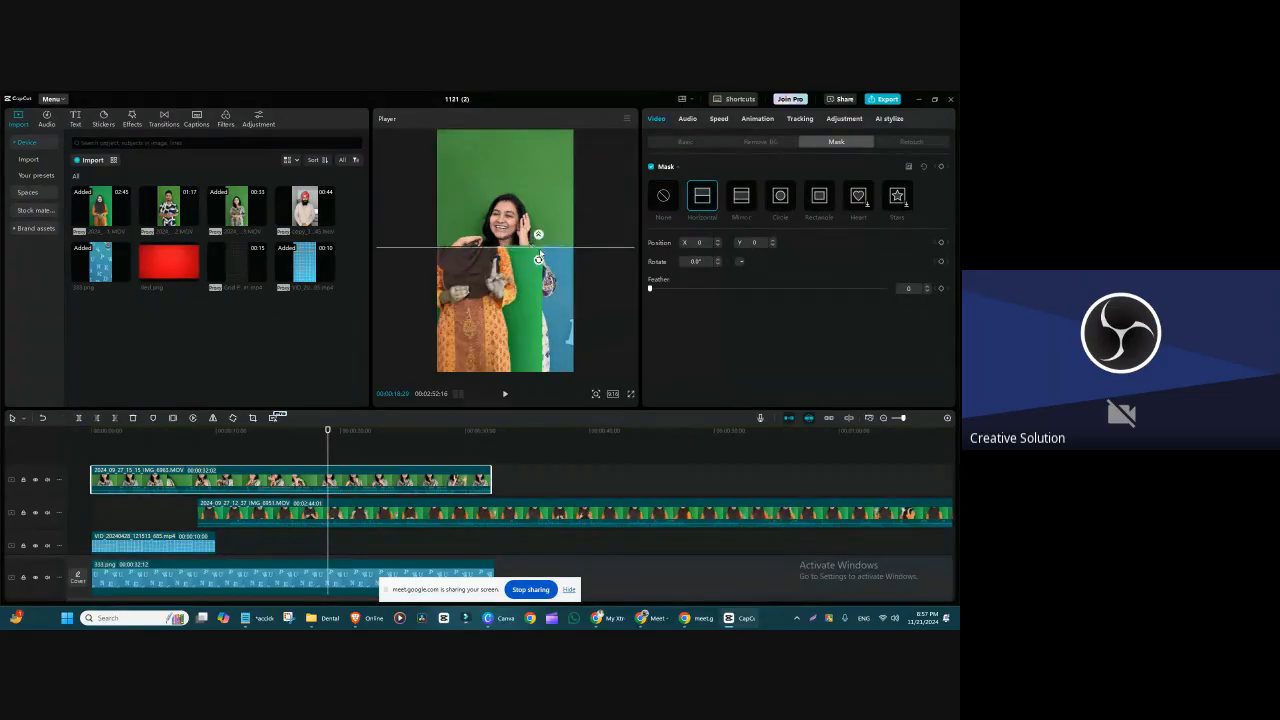
left_click_drag(531, 258, 452, 251)
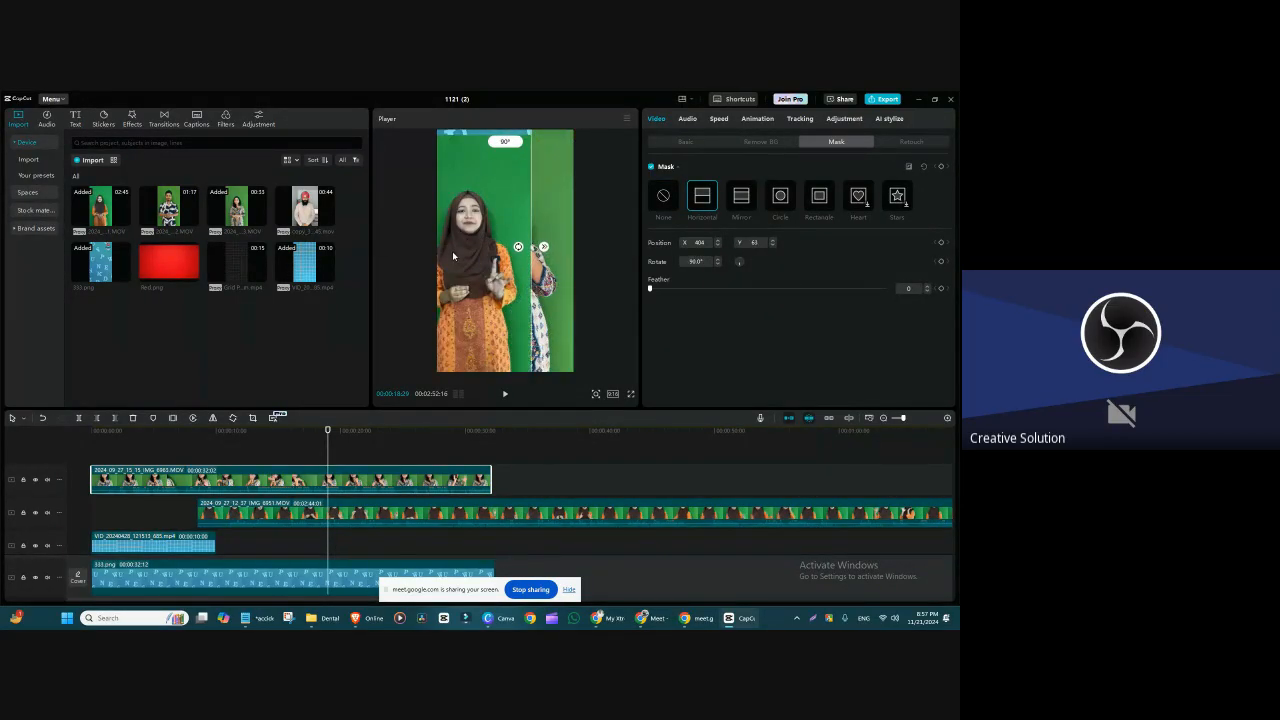
left_click_drag(533, 285, 448, 244)
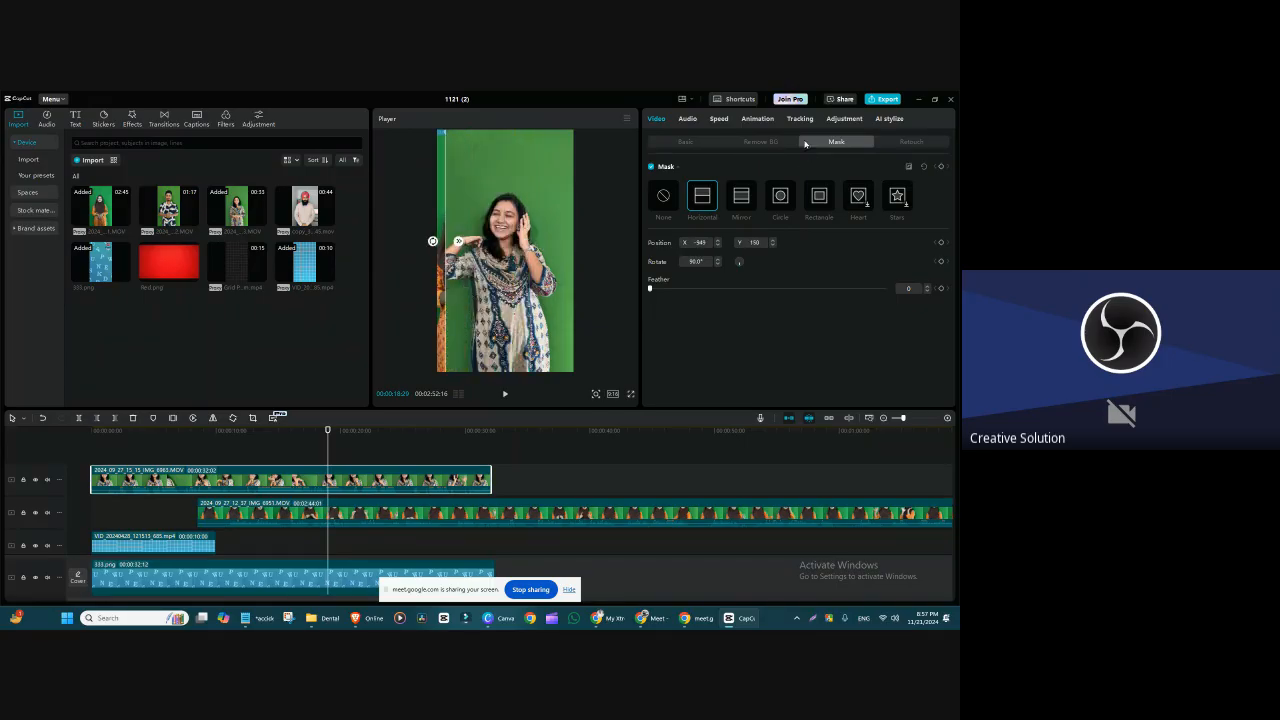
Step: Shift the masked clip right to about X 629 and align the orange-dress woman's clip vertically at Y 0
left_click(695, 142)
left_click_drag(534, 245, 575, 247)
left_click_drag(462, 166, 462, 161)
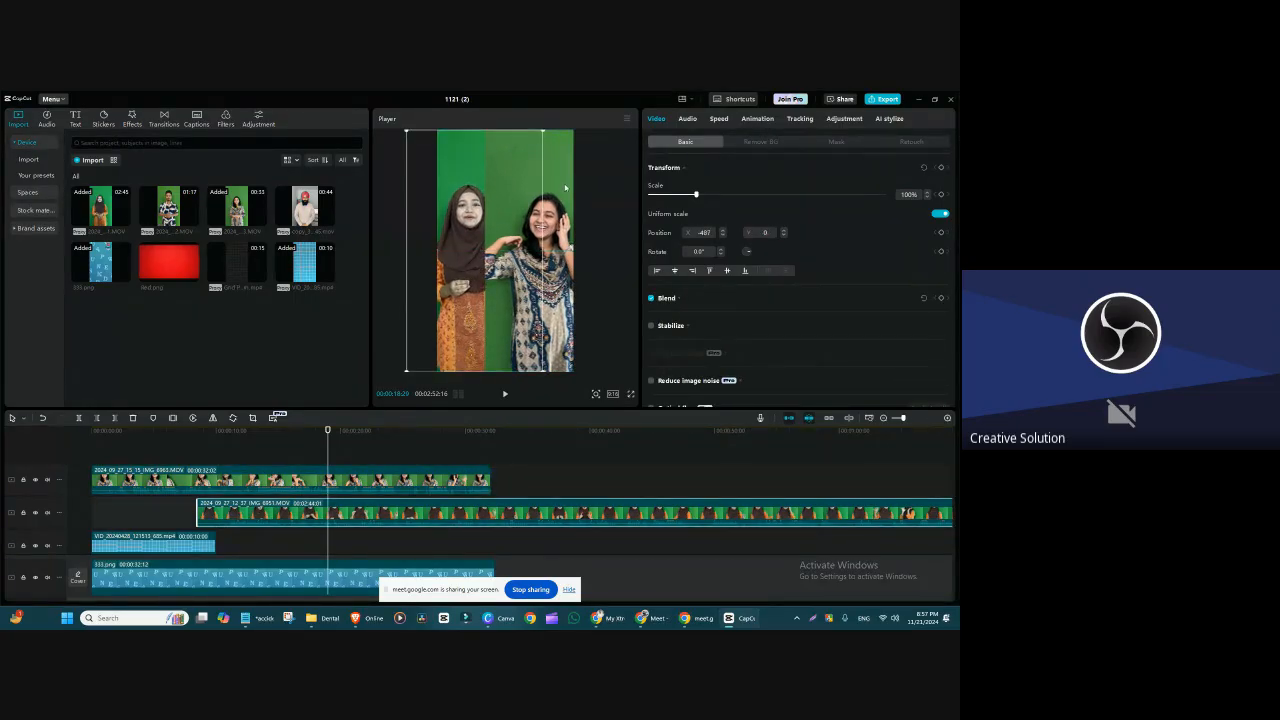
Step: Set the upper clip's mask Feather to 22 and move the mask edge between the two women to blend their backgrounds
left_click(609, 298)
left_click(836, 142)
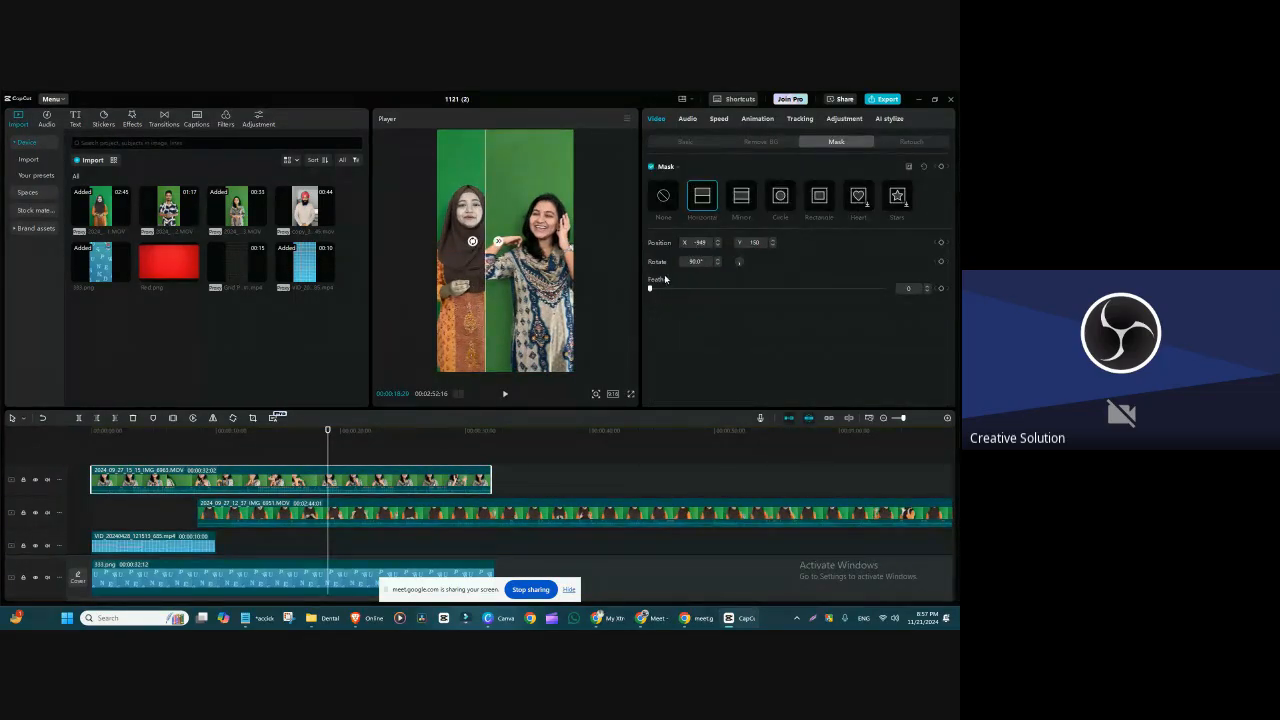
left_click_drag(651, 288, 706, 300)
mouse_move(499, 258)
left_mouse_down()
mouse_move(515, 262)
mouse_move(518, 248)
mouse_move(502, 267)
left_mouse_up()
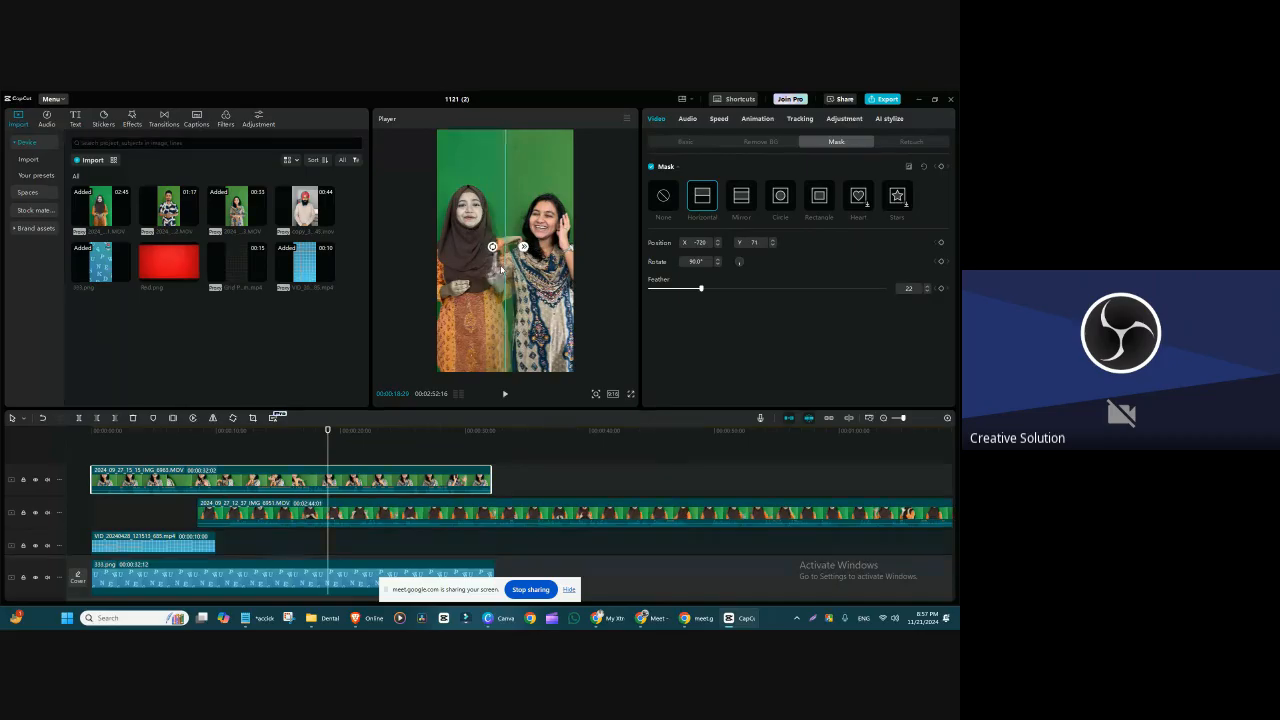
left_click(686, 142)
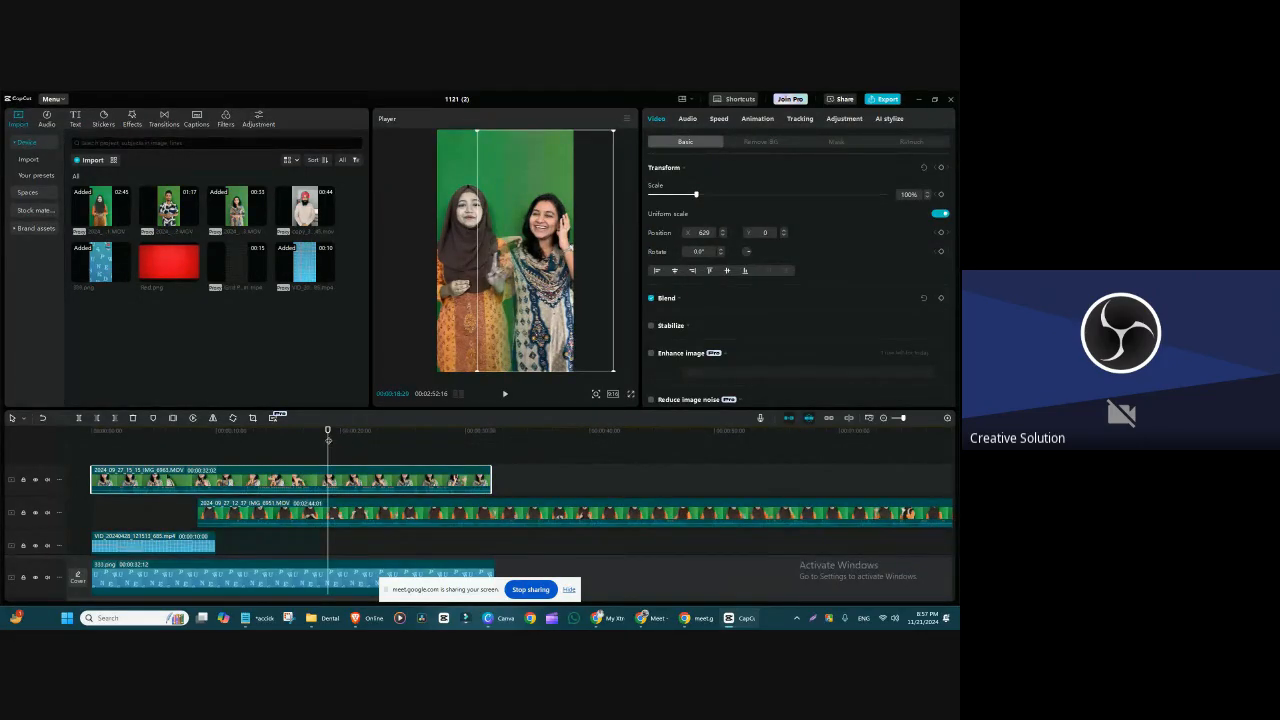
Step: Preview the two-woman blend at about 21 seconds, then delete both green-screen demo clips
left_click_drag(328, 440, 356, 481)
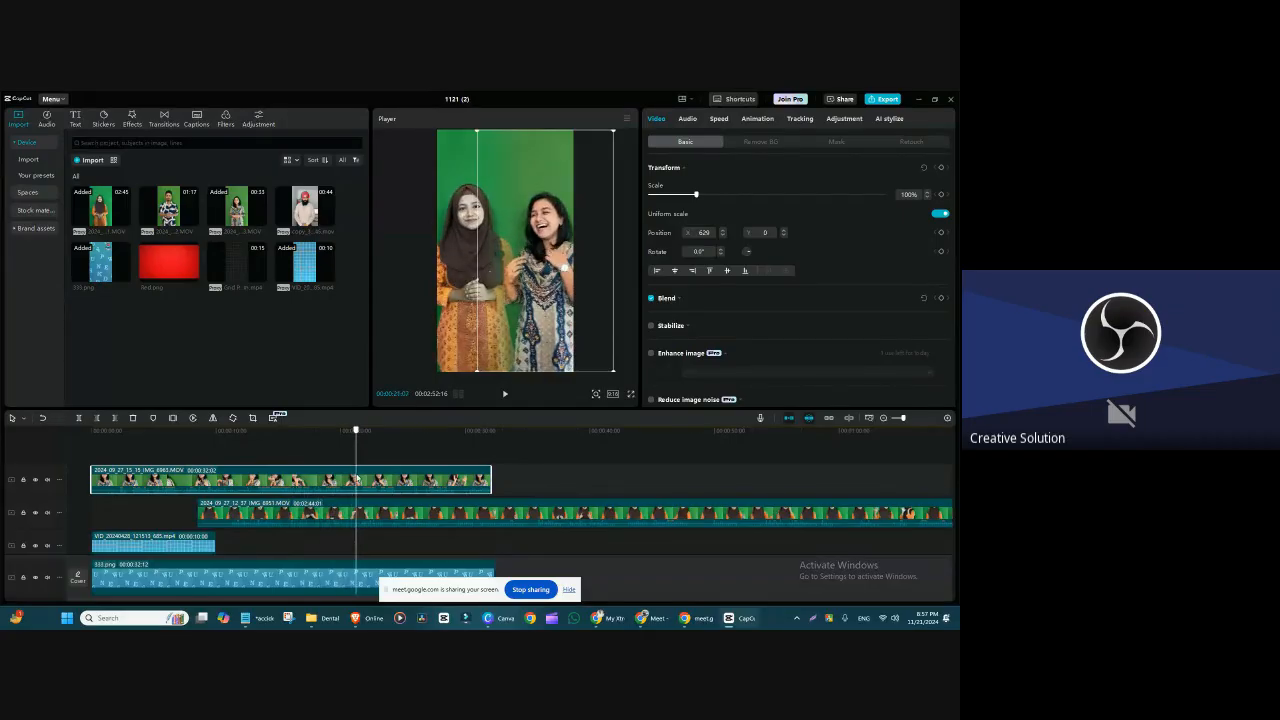
left_click(545, 514)
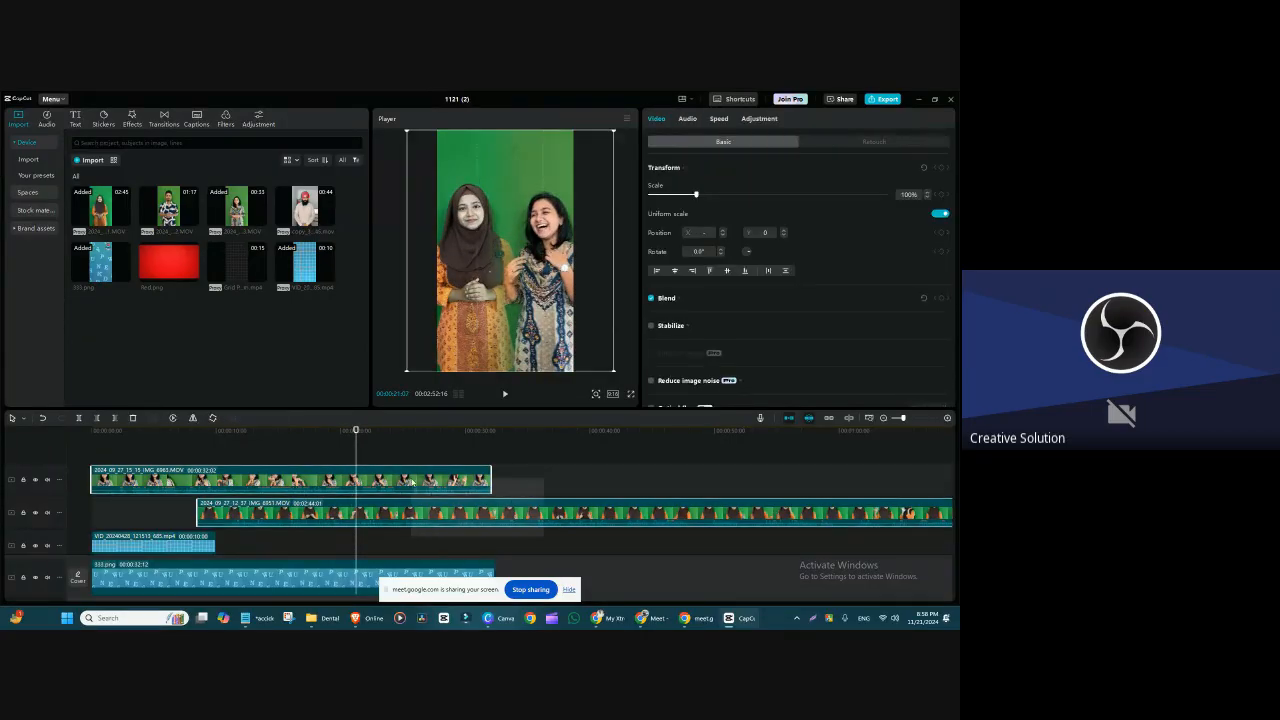
key("Delete")
Step: Play the masked blue grid composite from the timeline's start to about 5 seconds
left_click_drag(357, 440, 50, 494)
left_click(194, 482)
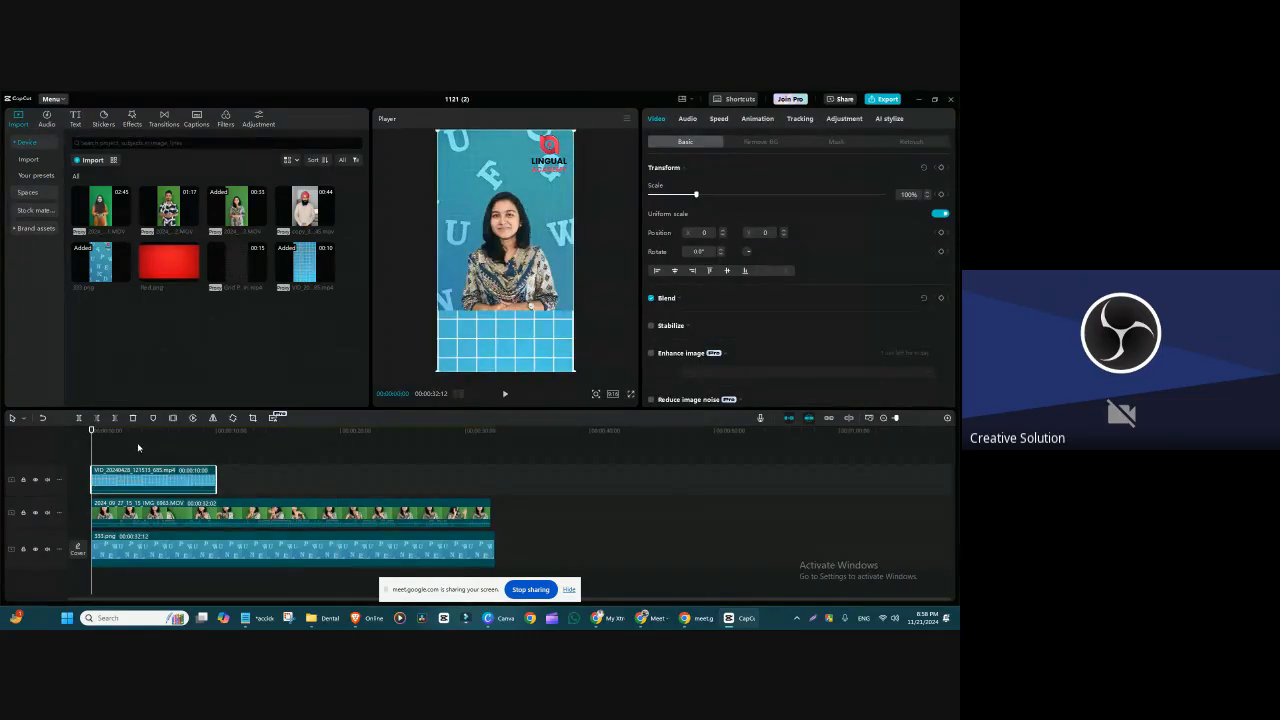
key("space")
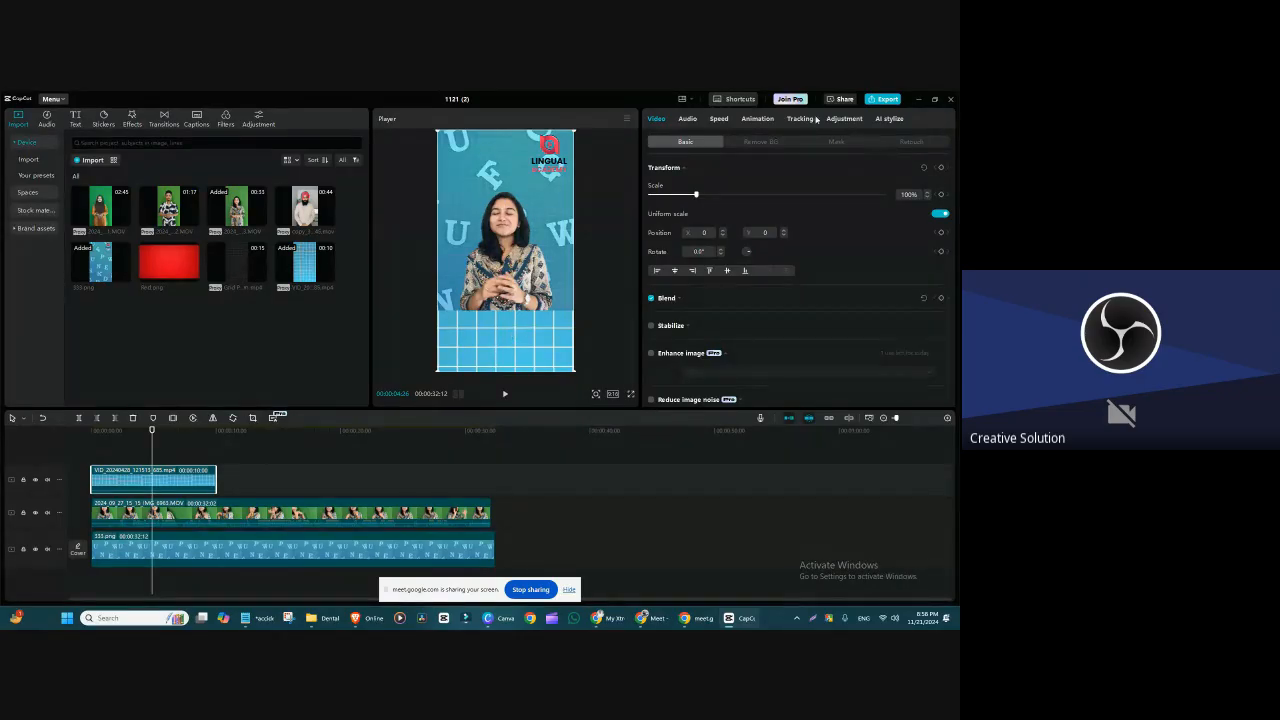
Step: Switch the blue grid clip to a Mirror mask at about X 47, Y -325, with Feather 20
left_click(836, 141)
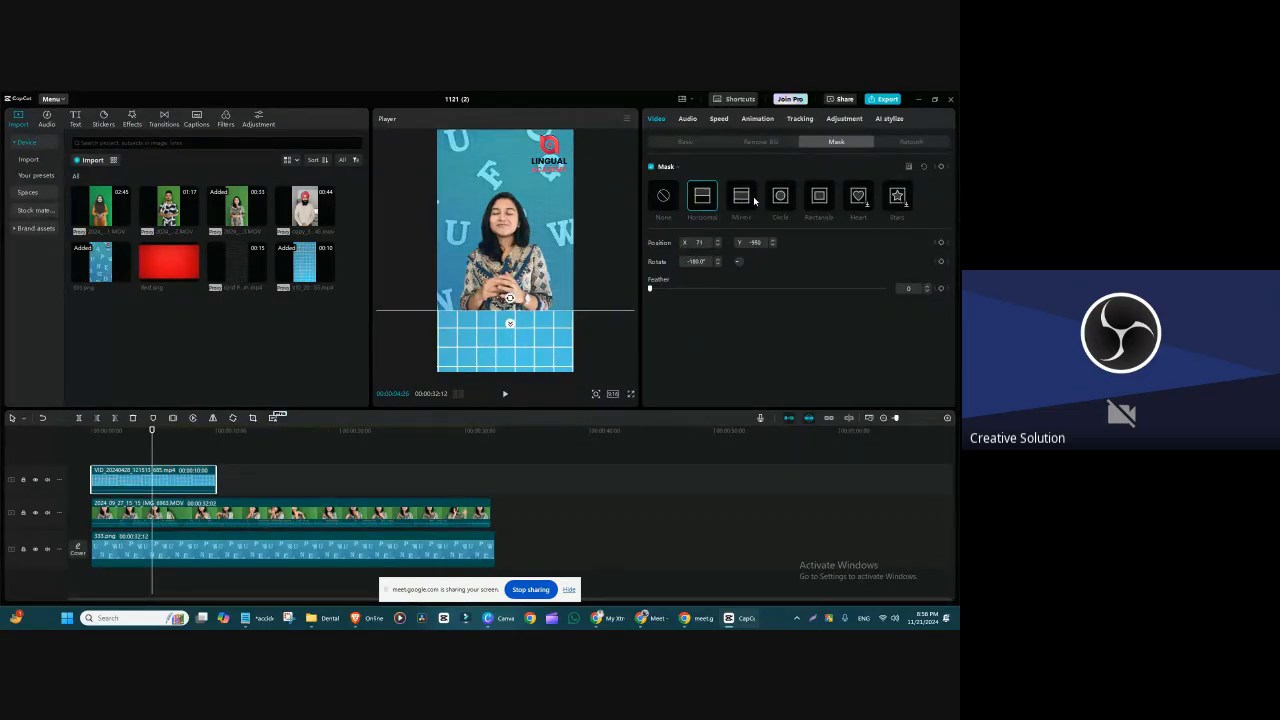
left_click(740, 196)
left_click_drag(539, 196, 515, 258)
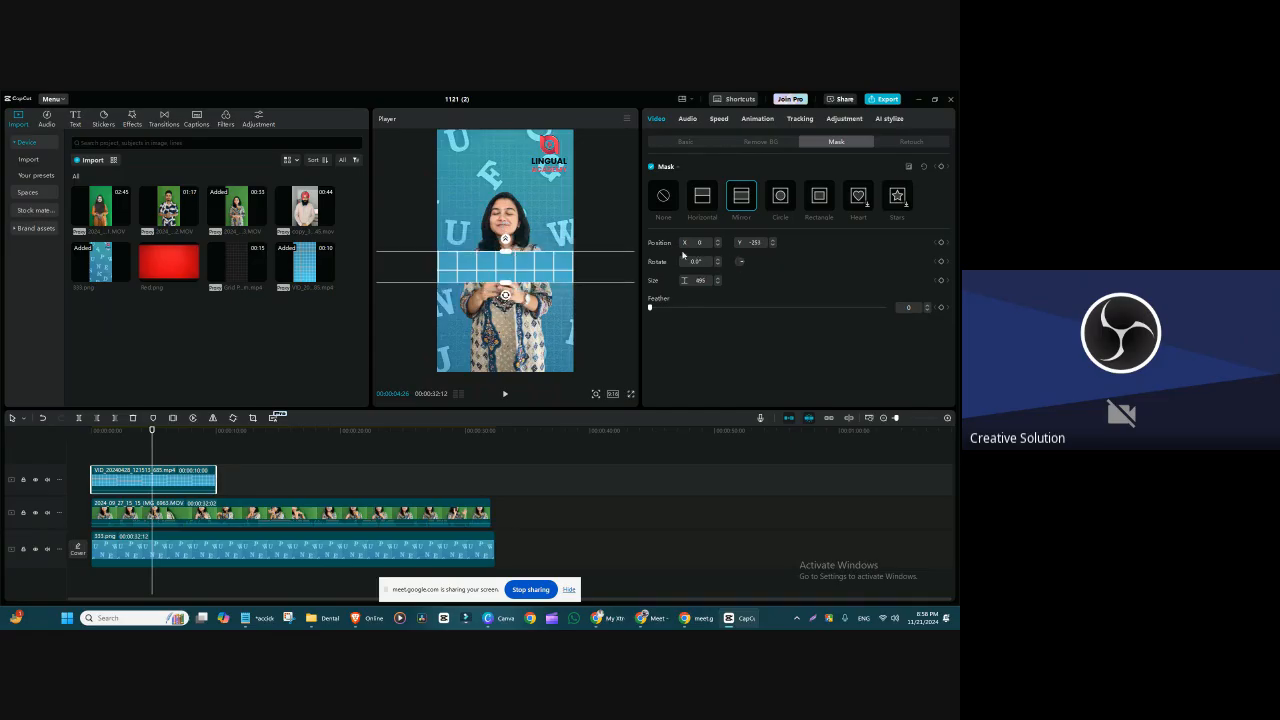
left_click_drag(505, 241, 518, 277)
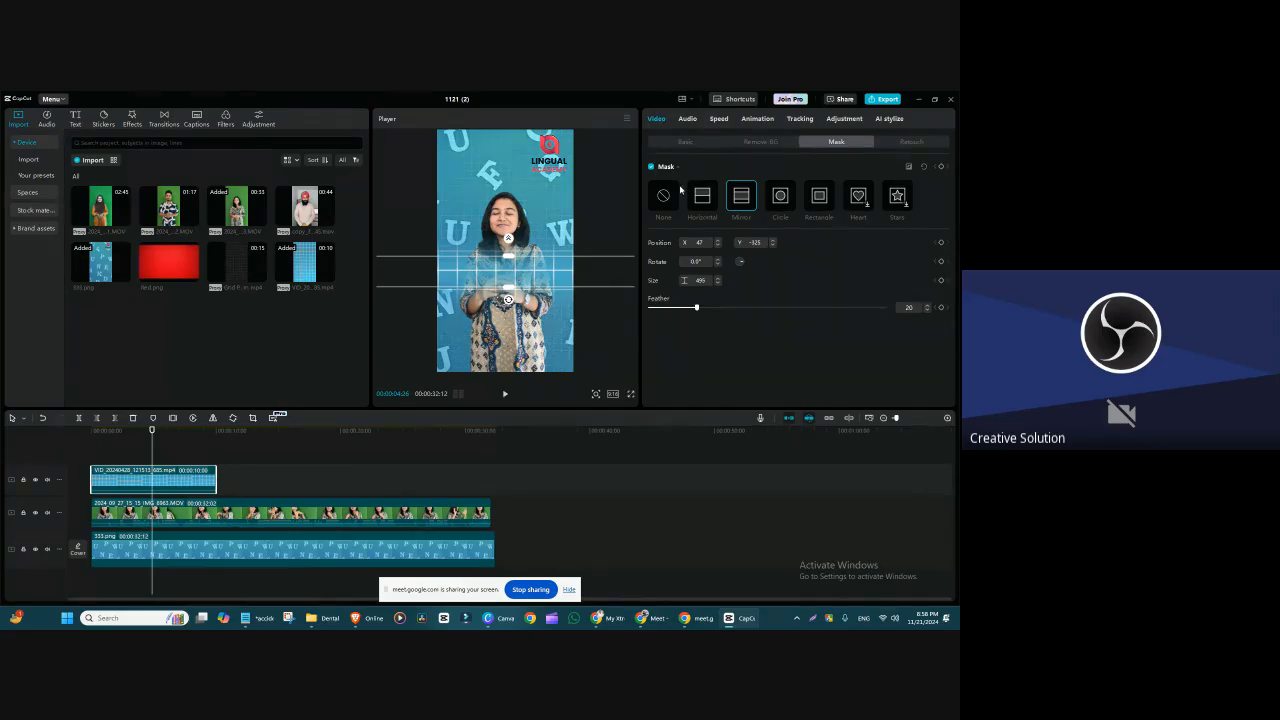
Step: Reverse the Mirror mask, move it to about X 0, Y -285, restore its normal direction and reset Feather to 0
left_click(909, 168)
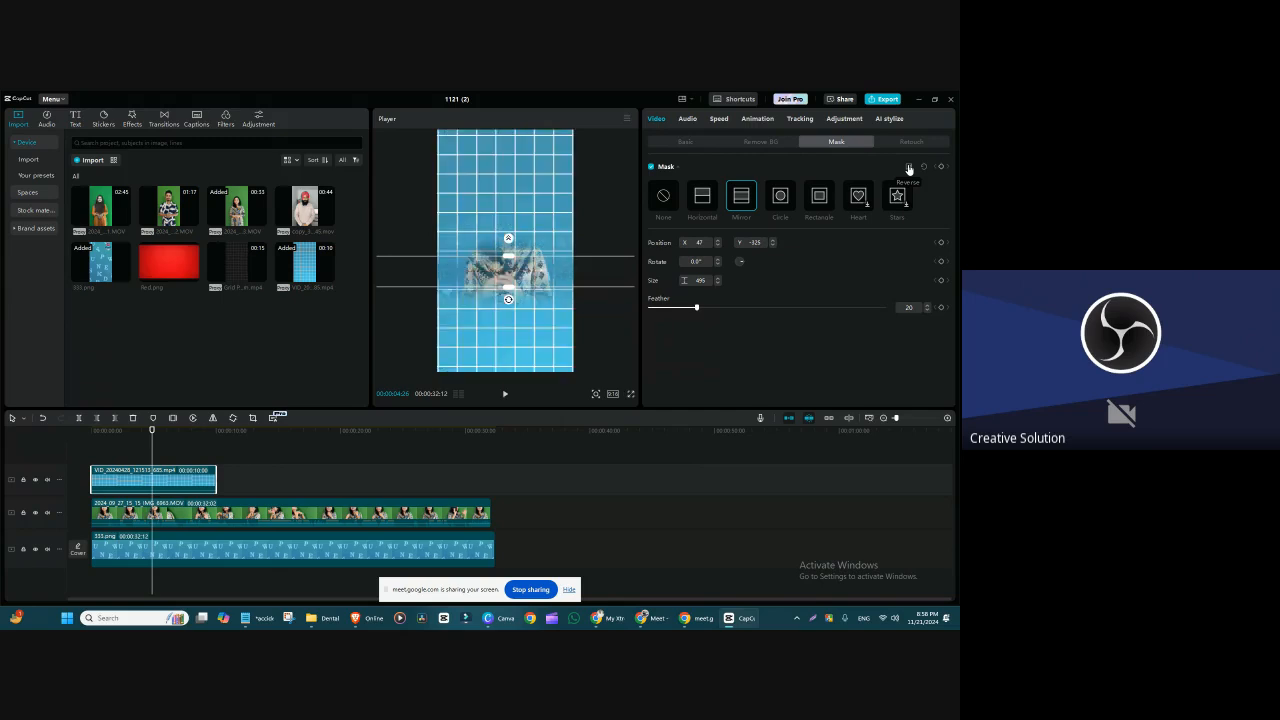
mouse_move(526, 261)
left_mouse_down()
mouse_move(528, 231)
mouse_move(523, 259)
left_mouse_up()
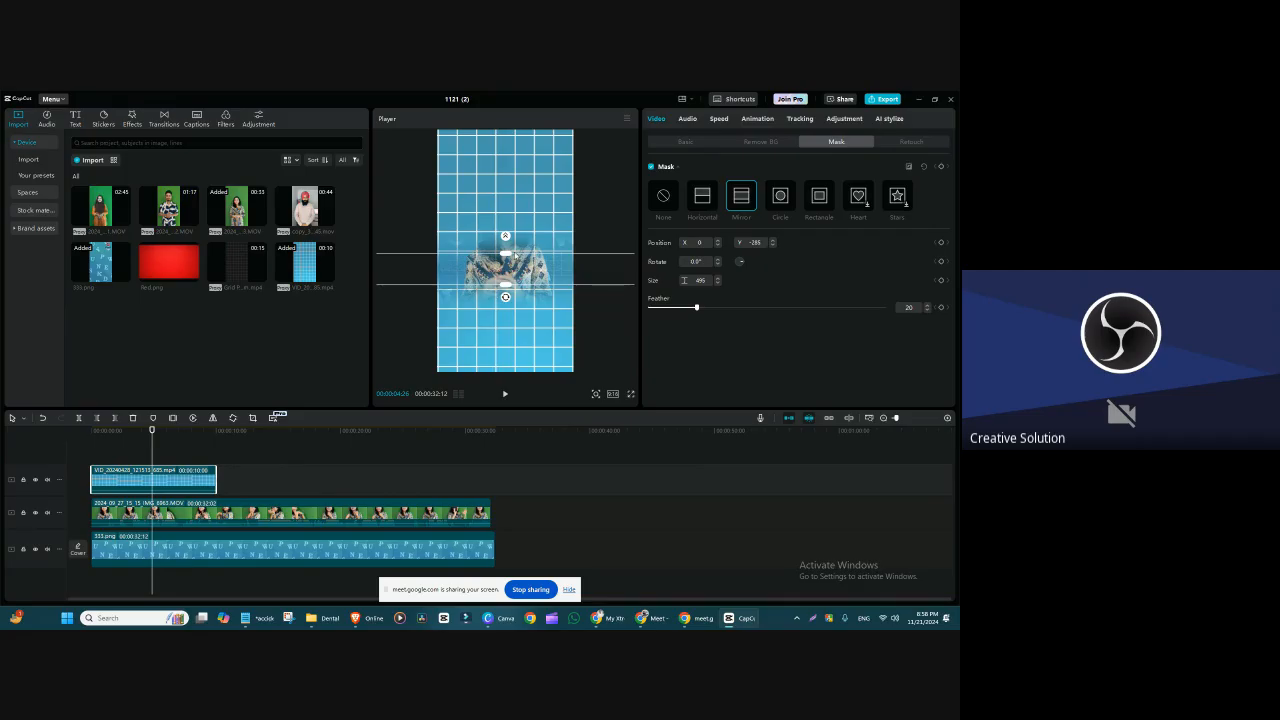
left_click(909, 168)
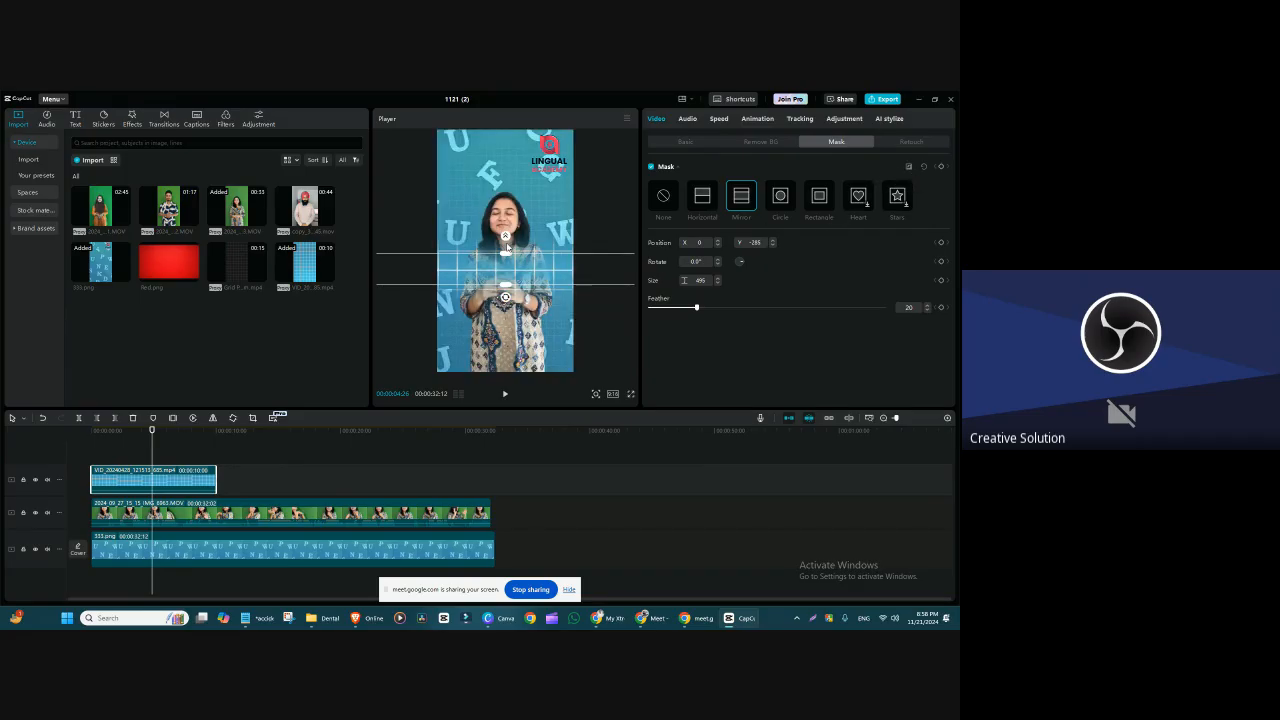
left_click_drag(506, 236, 507, 252)
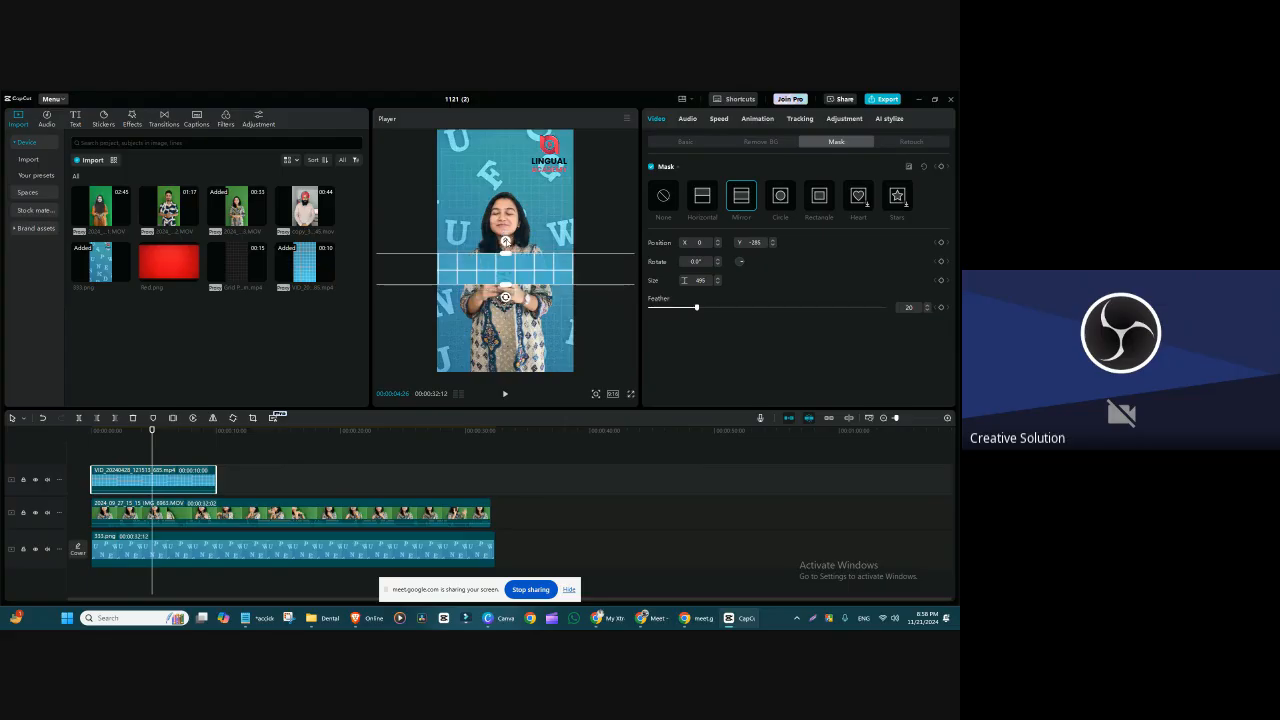
Step: Reverse the Mirror mask again, move it over the speaker's face to about X 111, Y 483, and restore its normal direction
left_click(909, 168)
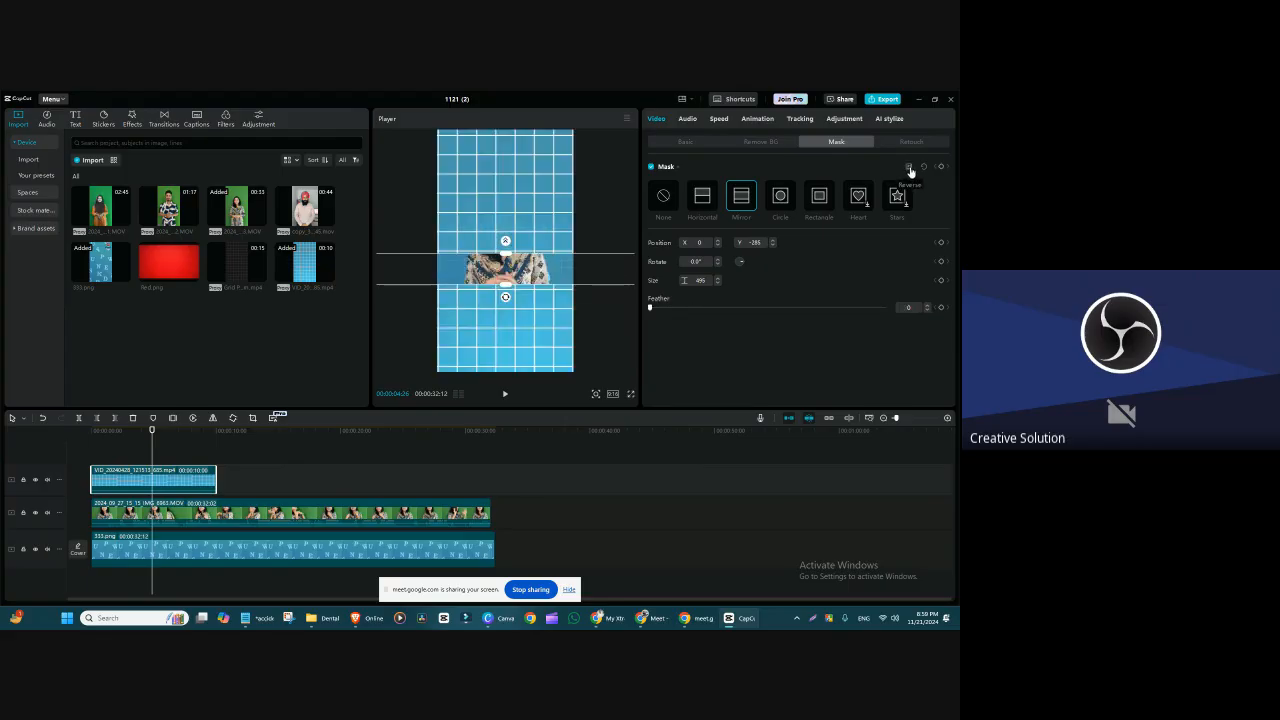
left_click_drag(506, 270, 510, 228)
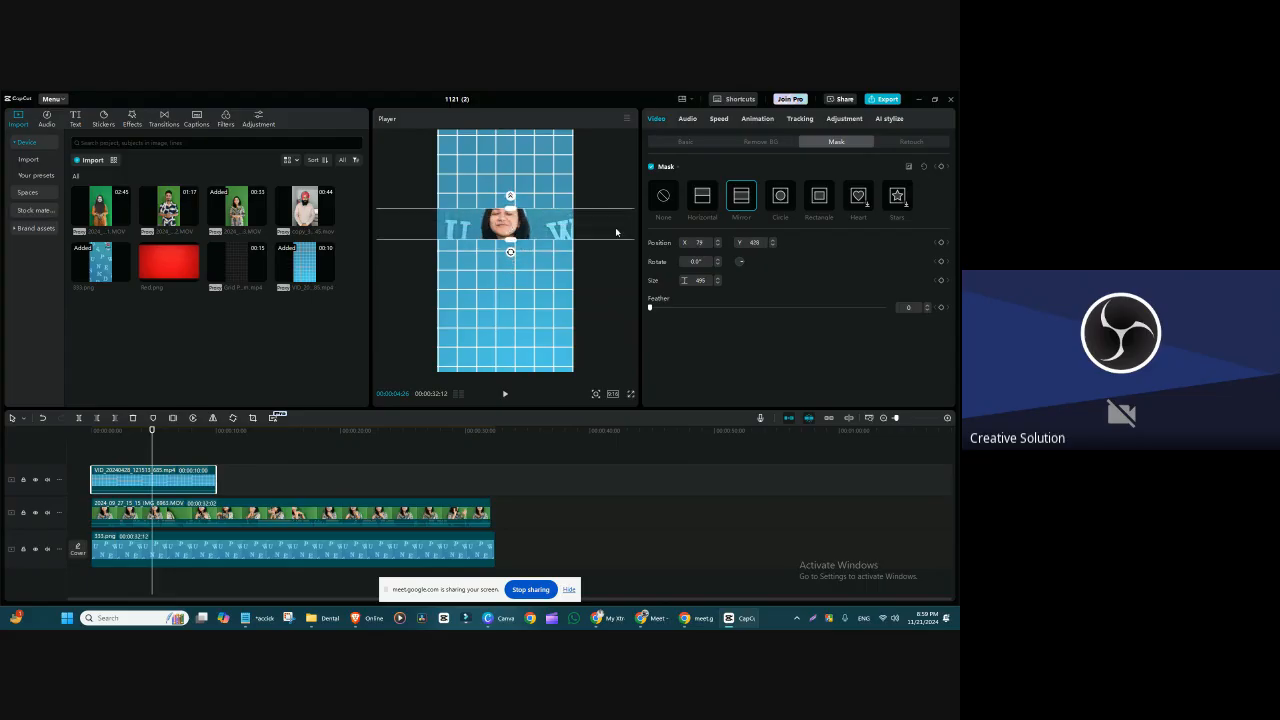
left_click(908, 167)
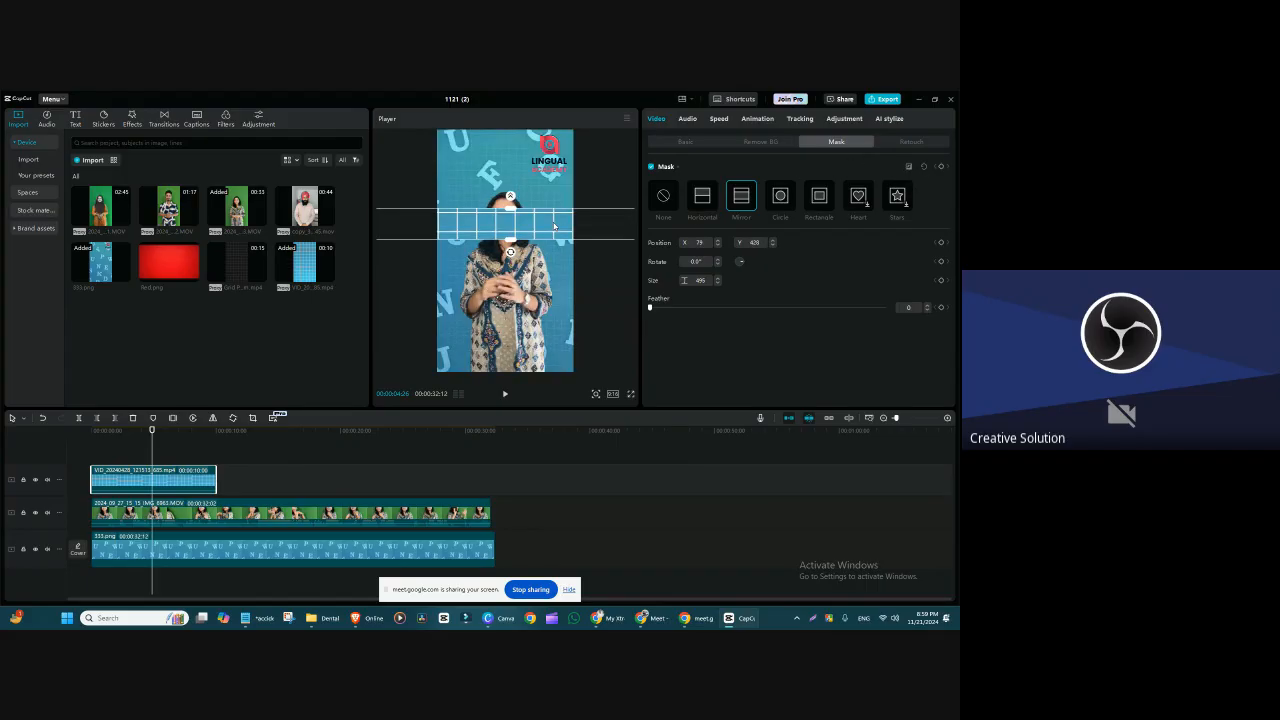
left_click_drag(554, 226, 556, 222)
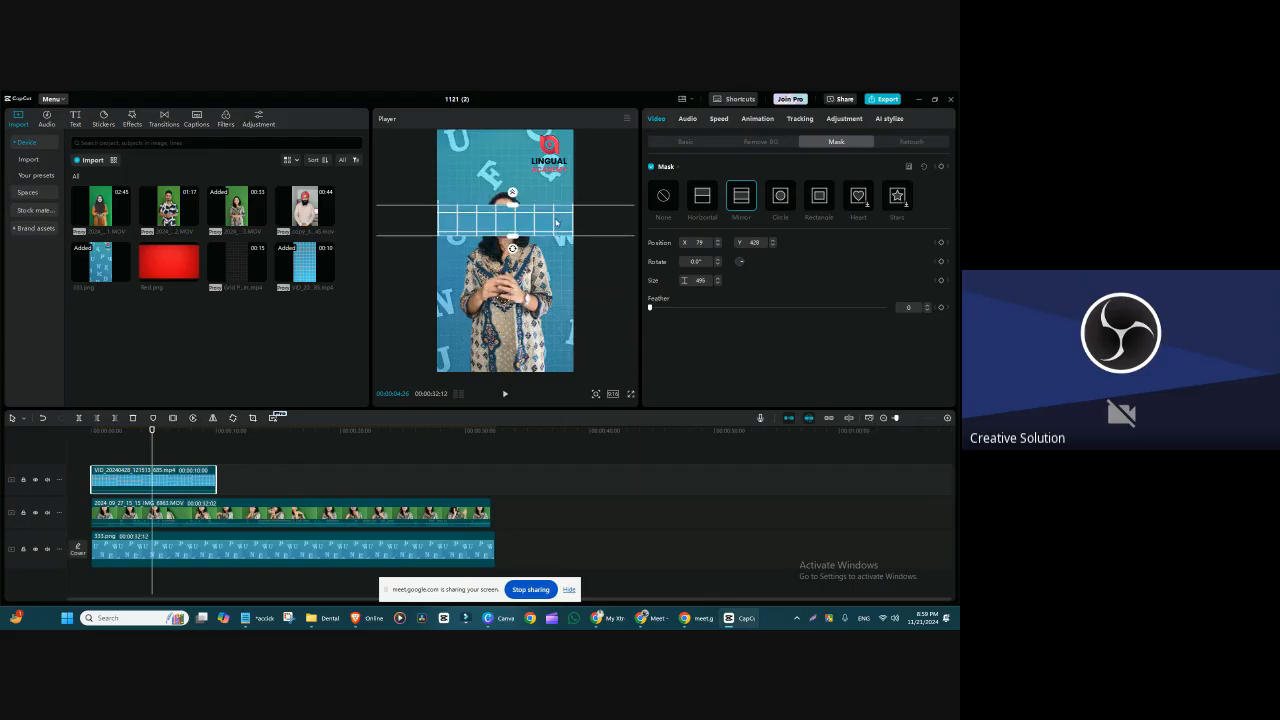
Step: Switch the blue grid clip to a Circle mask and move it up over the speaker's face at X 0
left_click(780, 196)
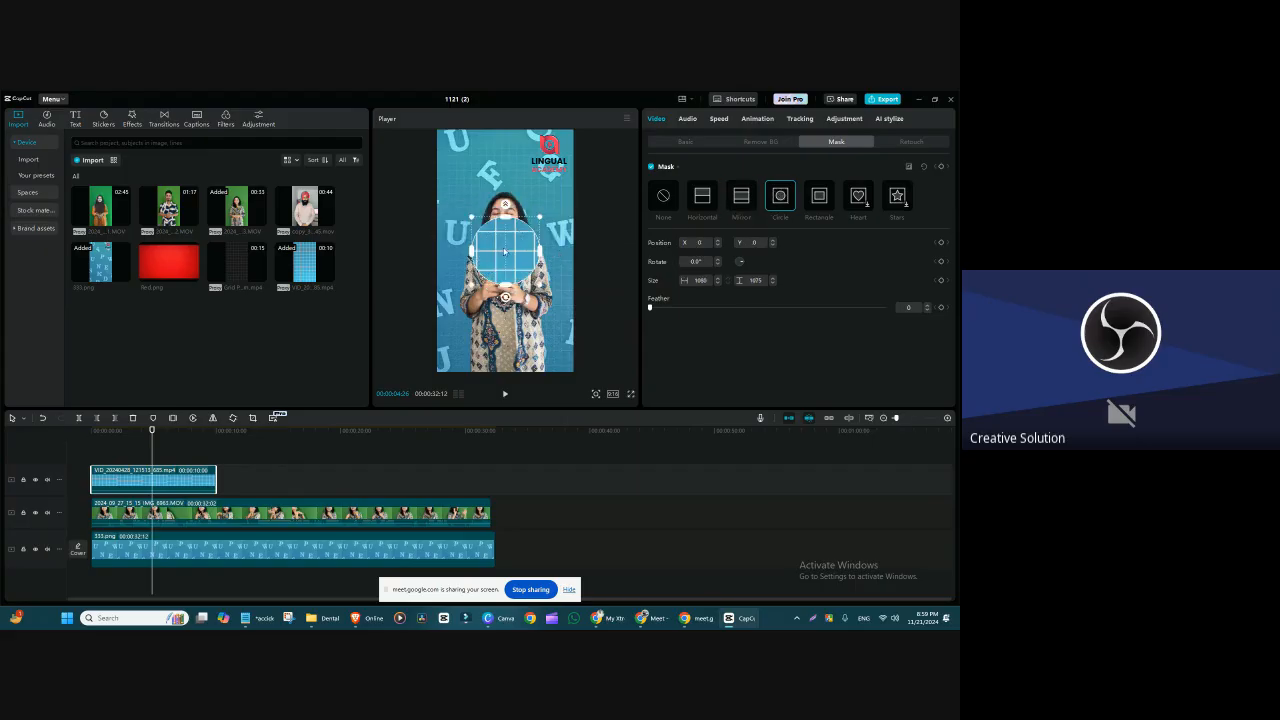
left_click_drag(505, 251, 512, 227)
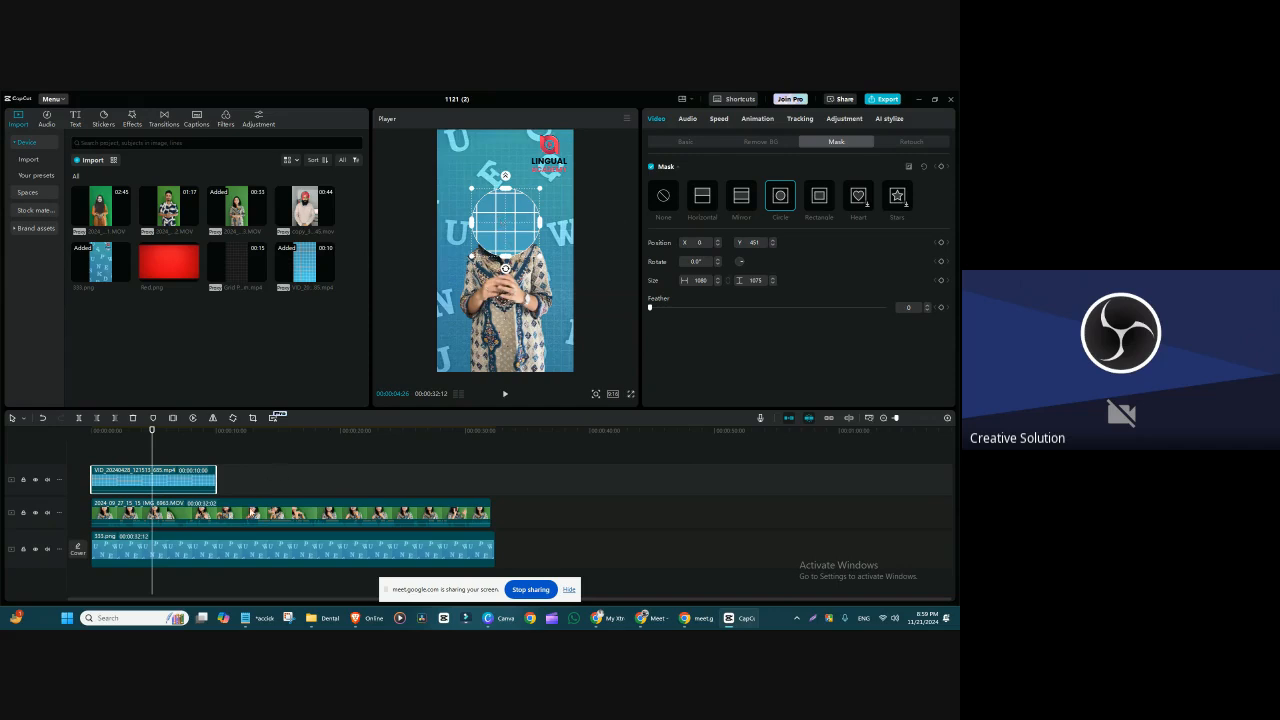
Step: Scale the speaker clip down to 50% and apply a Circle mask to it
left_click(252, 513)
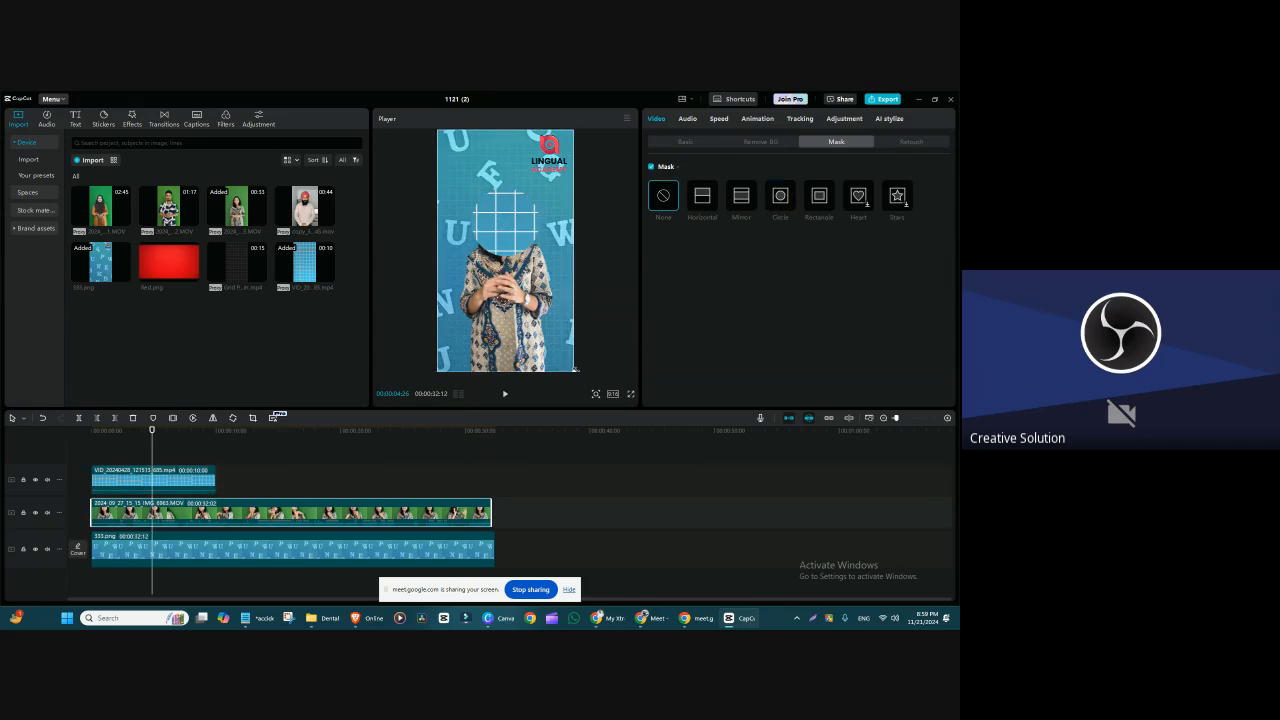
left_click_drag(576, 369, 527, 289)
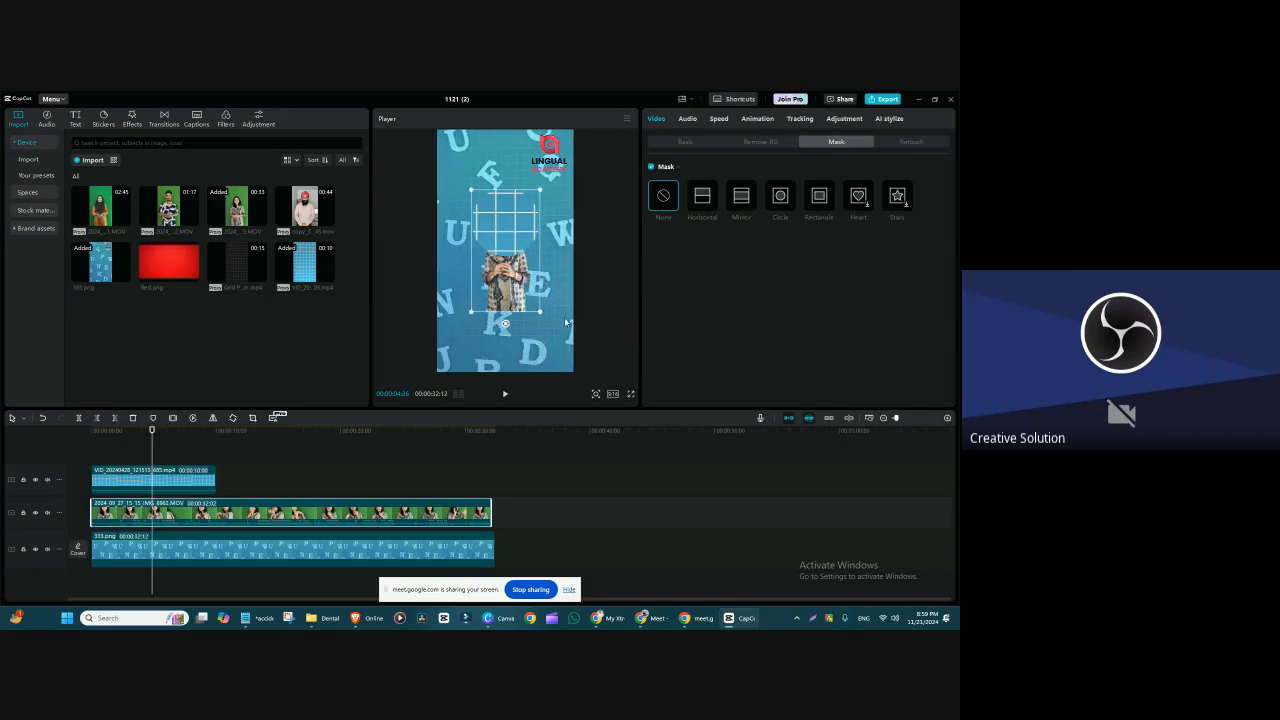
left_click(781, 197)
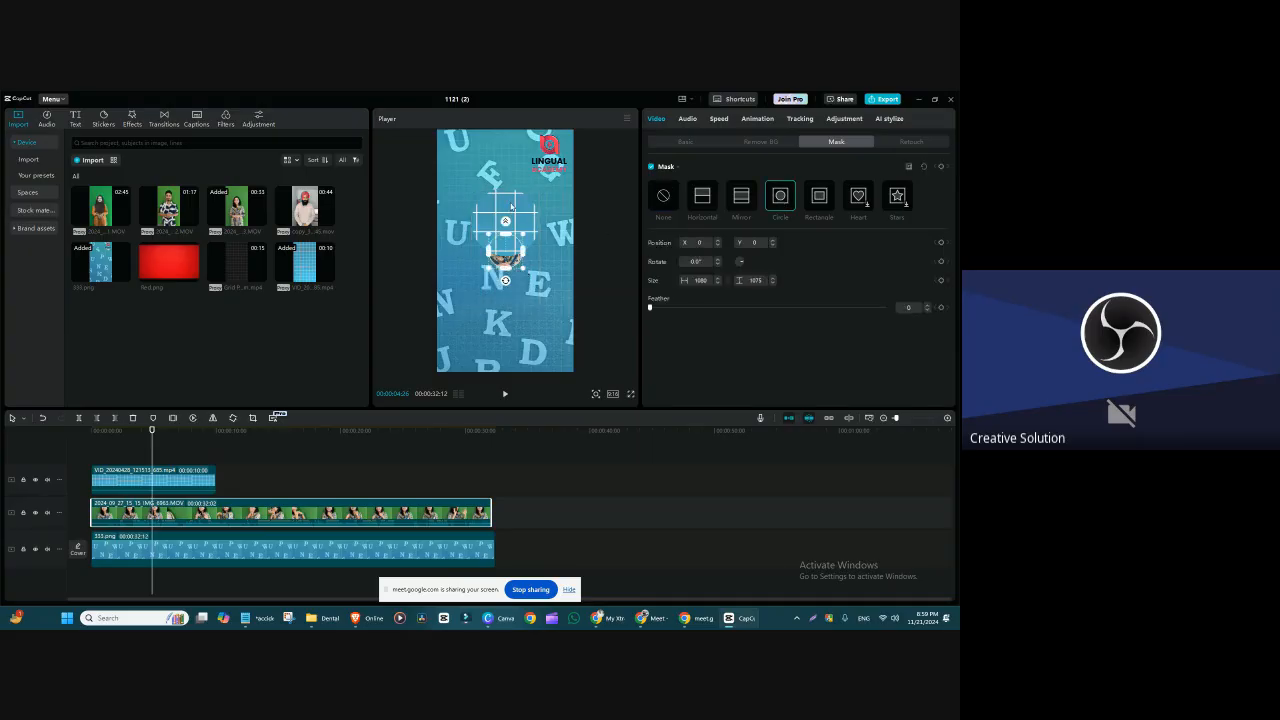
Step: Delete the blue grid clip and enlarge the speaker clip's Circle mask to about 2335 × 2325 at X -6, Y -126
left_click(198, 479)
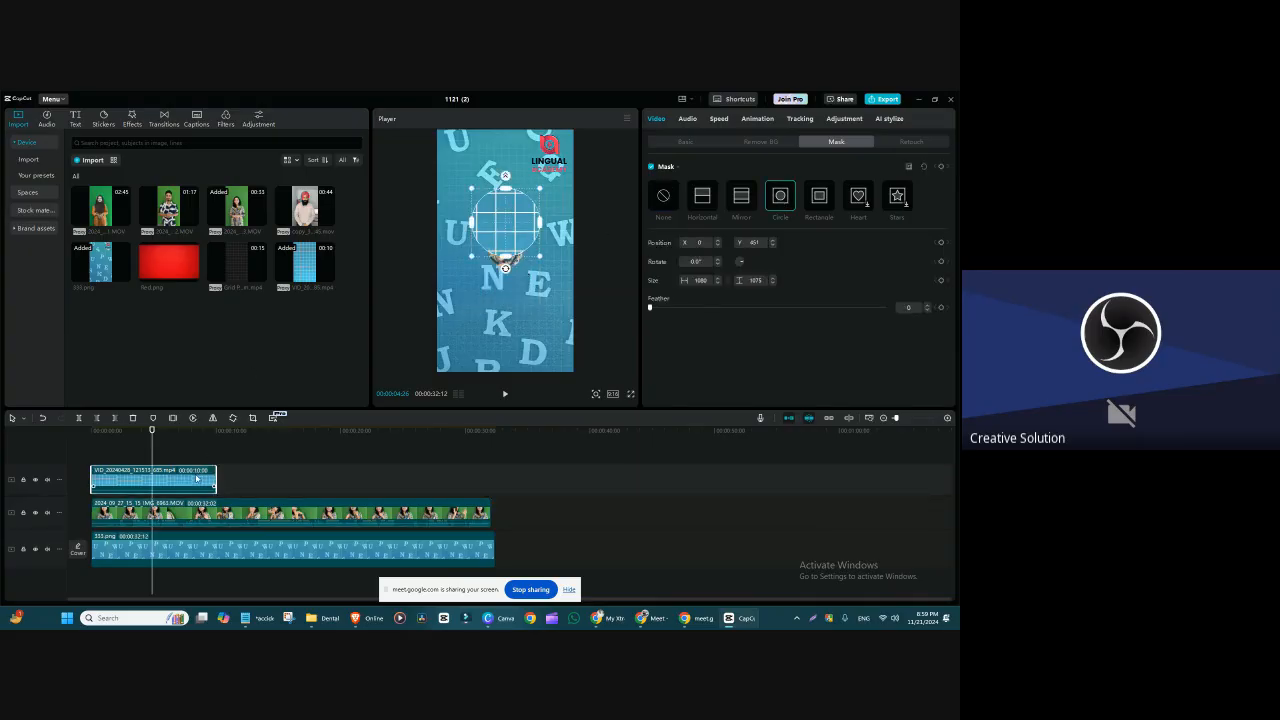
key("Delete")
left_click(505, 247)
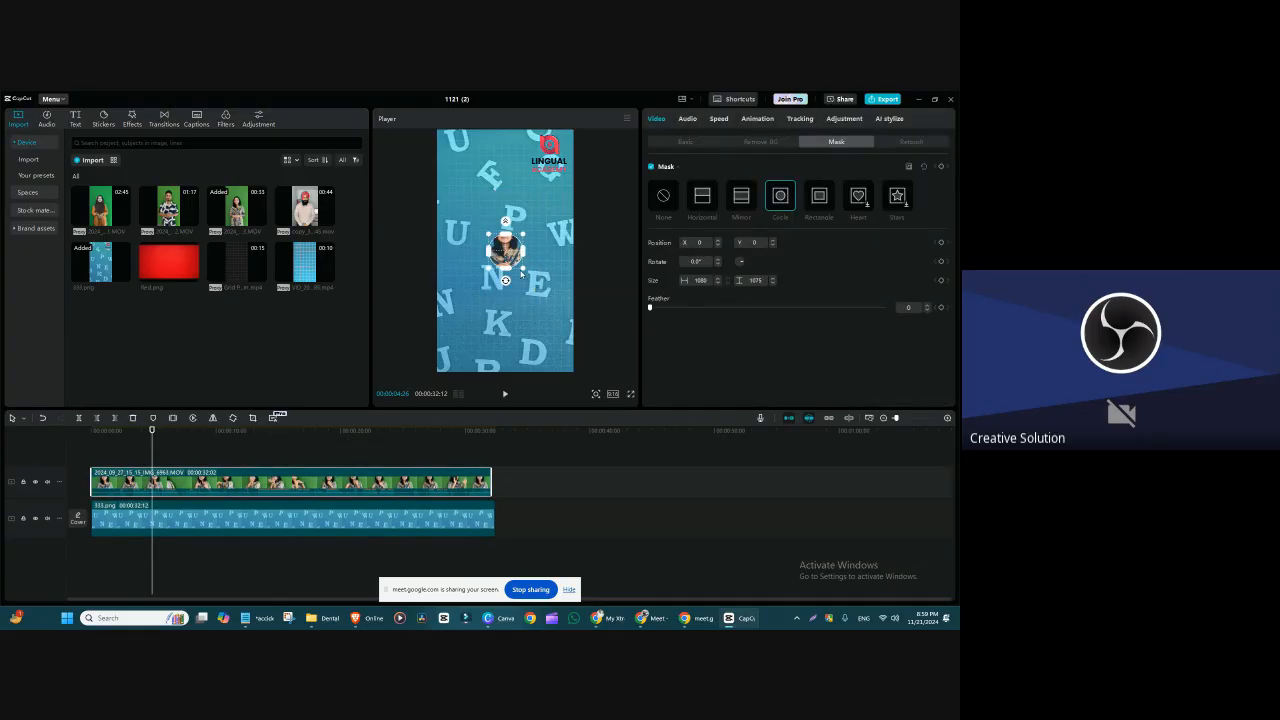
mouse_move(521, 273)
left_mouse_down()
mouse_move(545, 307)
mouse_move(508, 281)
left_mouse_up()
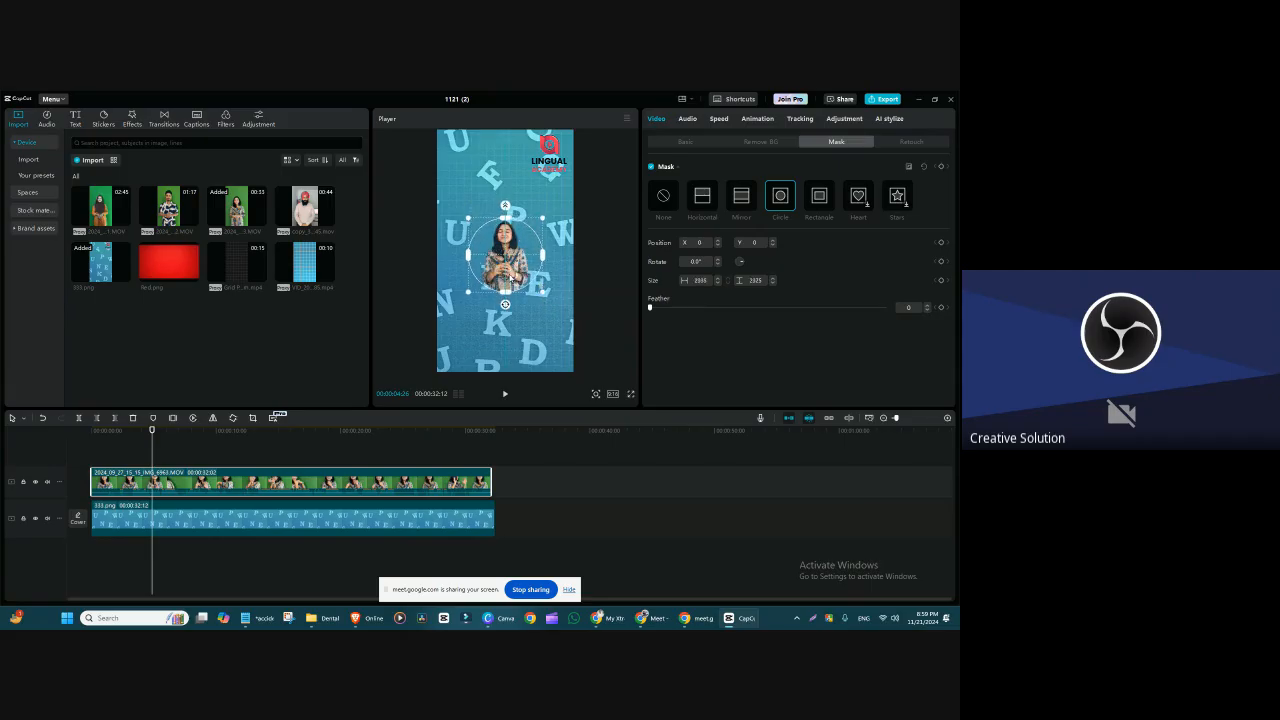
Step: Move the masked speaker clip to the lower-right corner of the frame at about X 535, Y -1251, and preview it
left_click(685, 141)
left_click_drag(496, 281, 531, 356)
key("space")
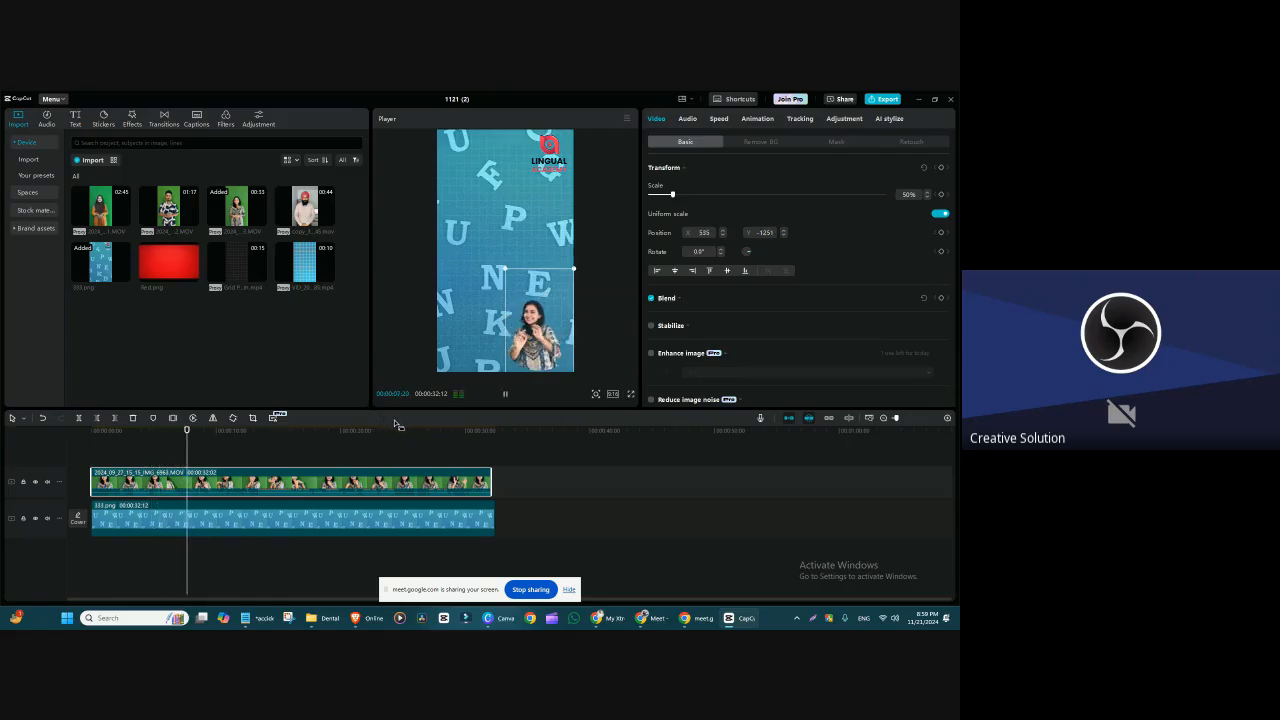
key("space")
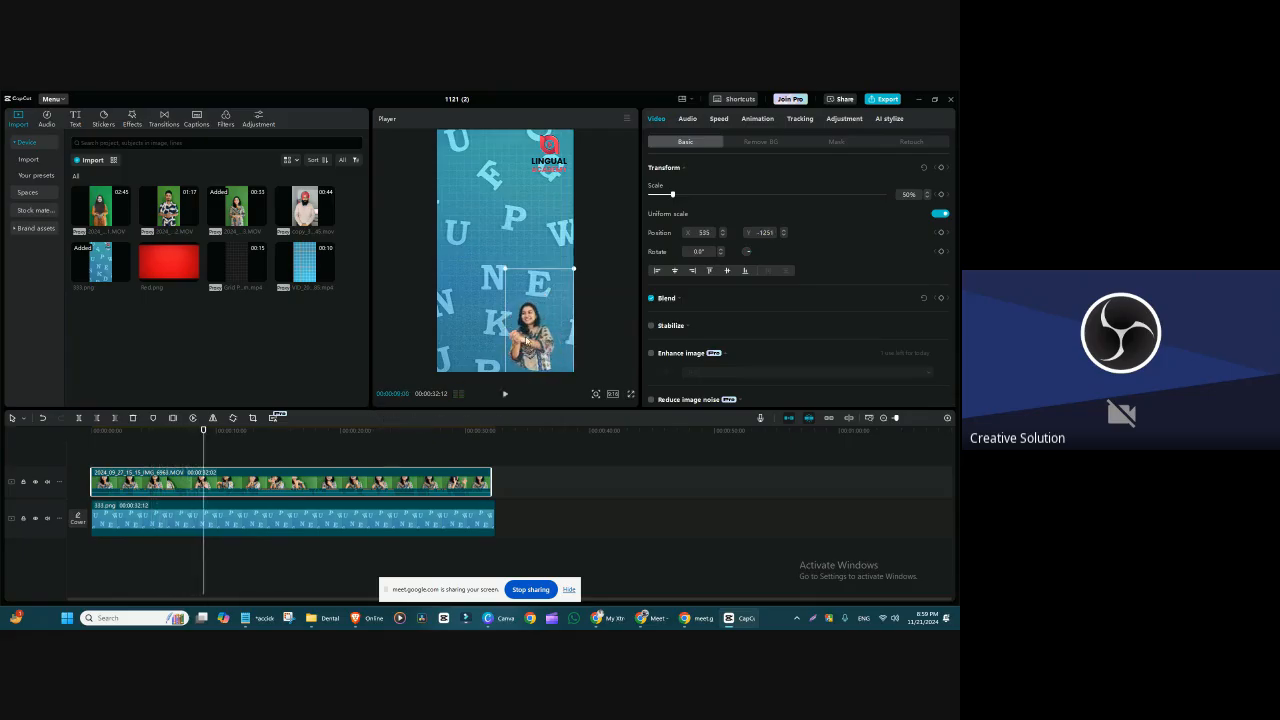
Step: Move the speaker clip back toward the middle of the frame and turn off its Chroma key
left_click_drag(525, 342, 496, 247)
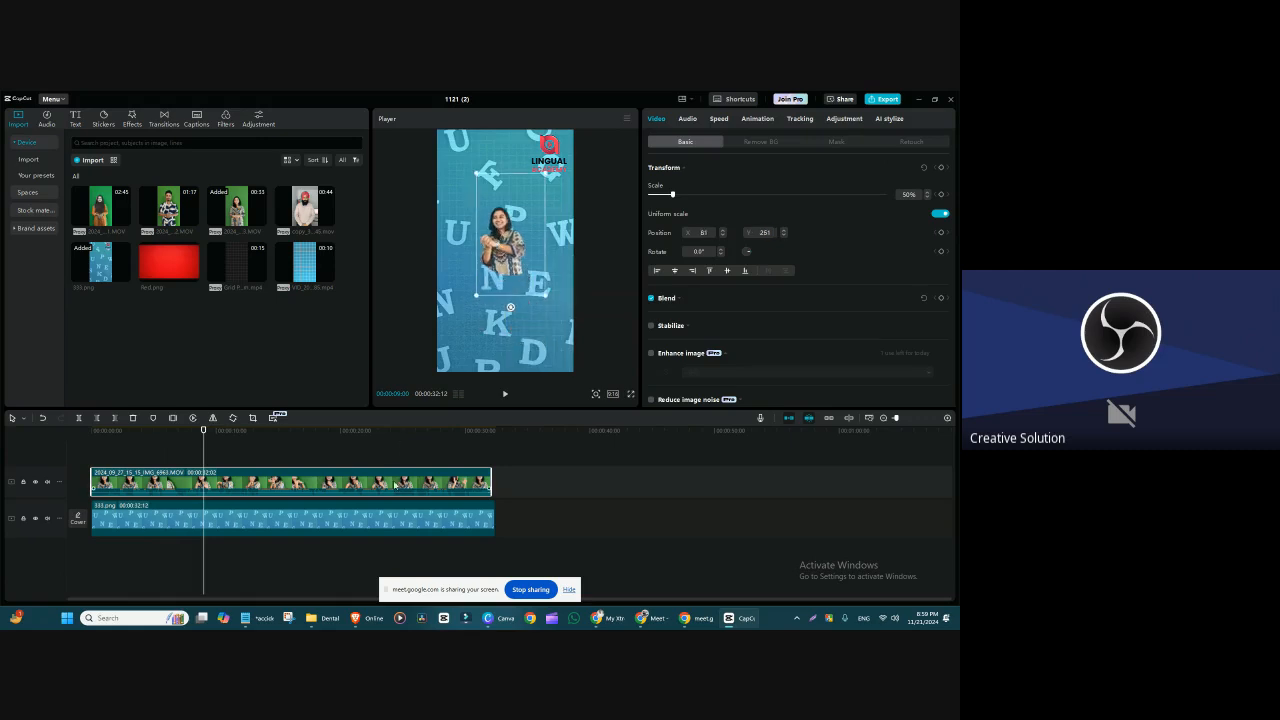
left_click(765, 142)
left_click(651, 215)
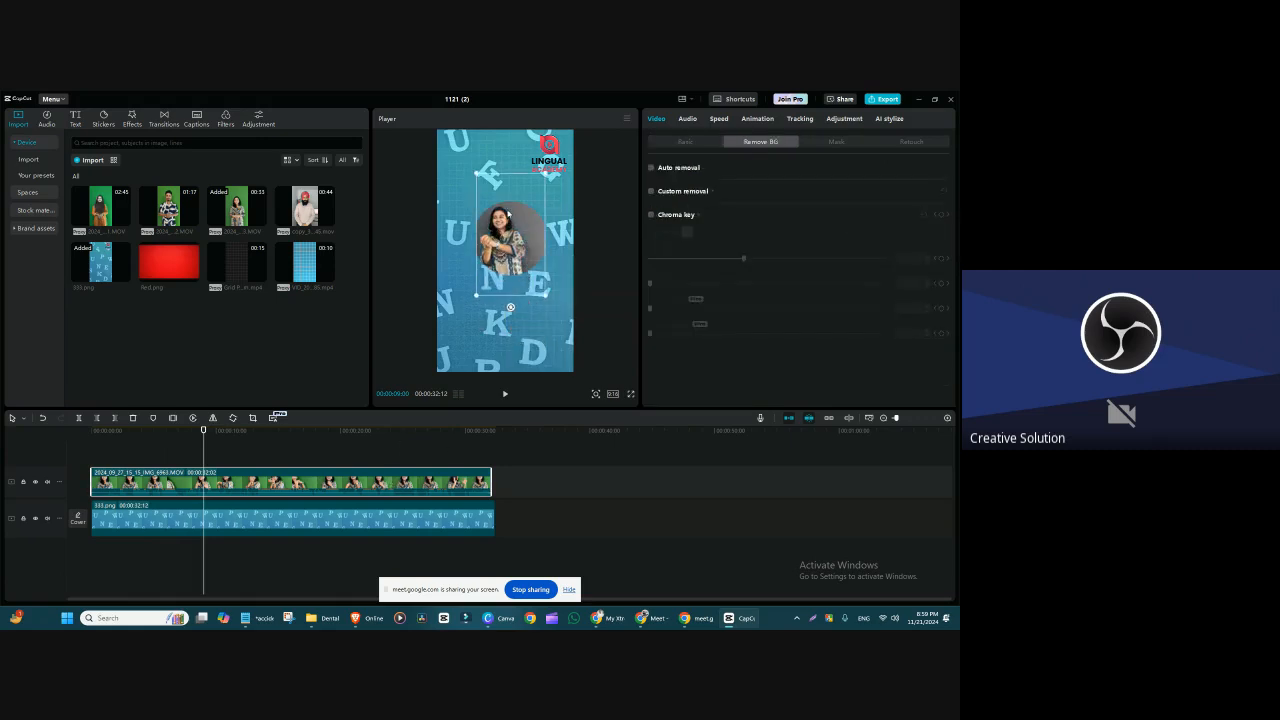
left_click_drag(518, 239, 540, 287)
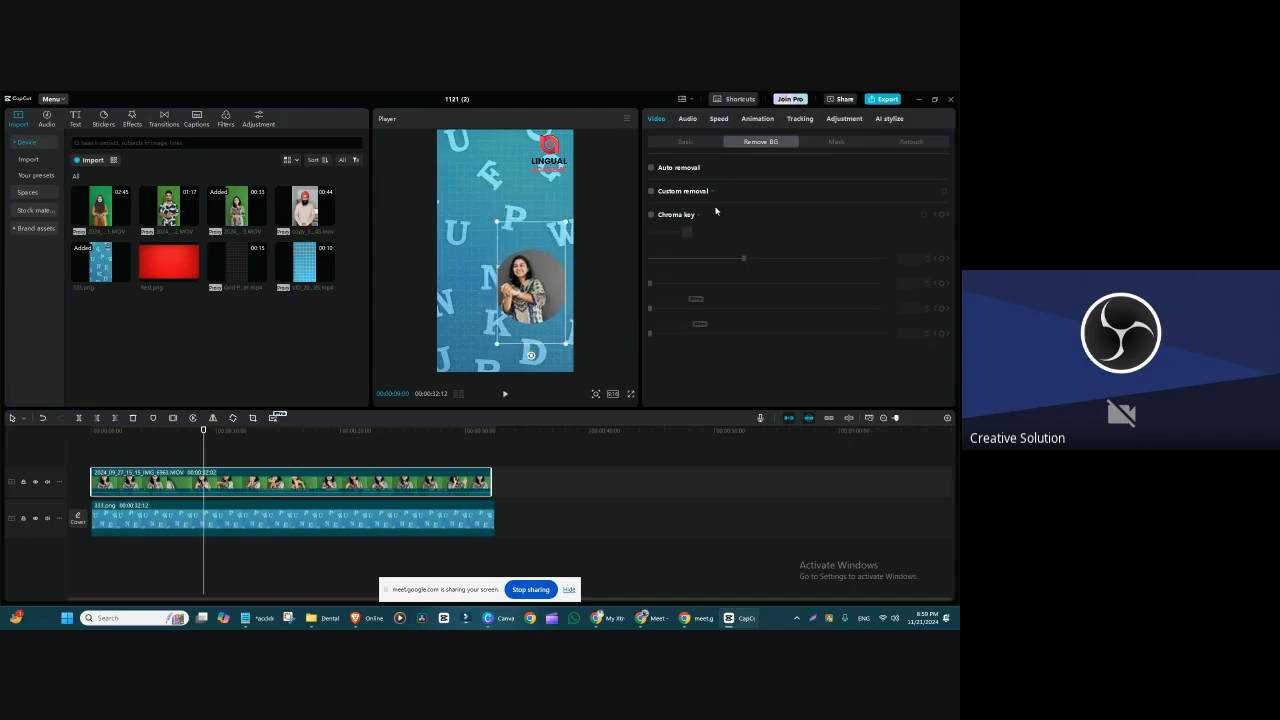
Step: Reset the speaker clip's HSL adjustments and move the clip to about X -208, Y -95
left_click(758, 118)
left_click(844, 118)
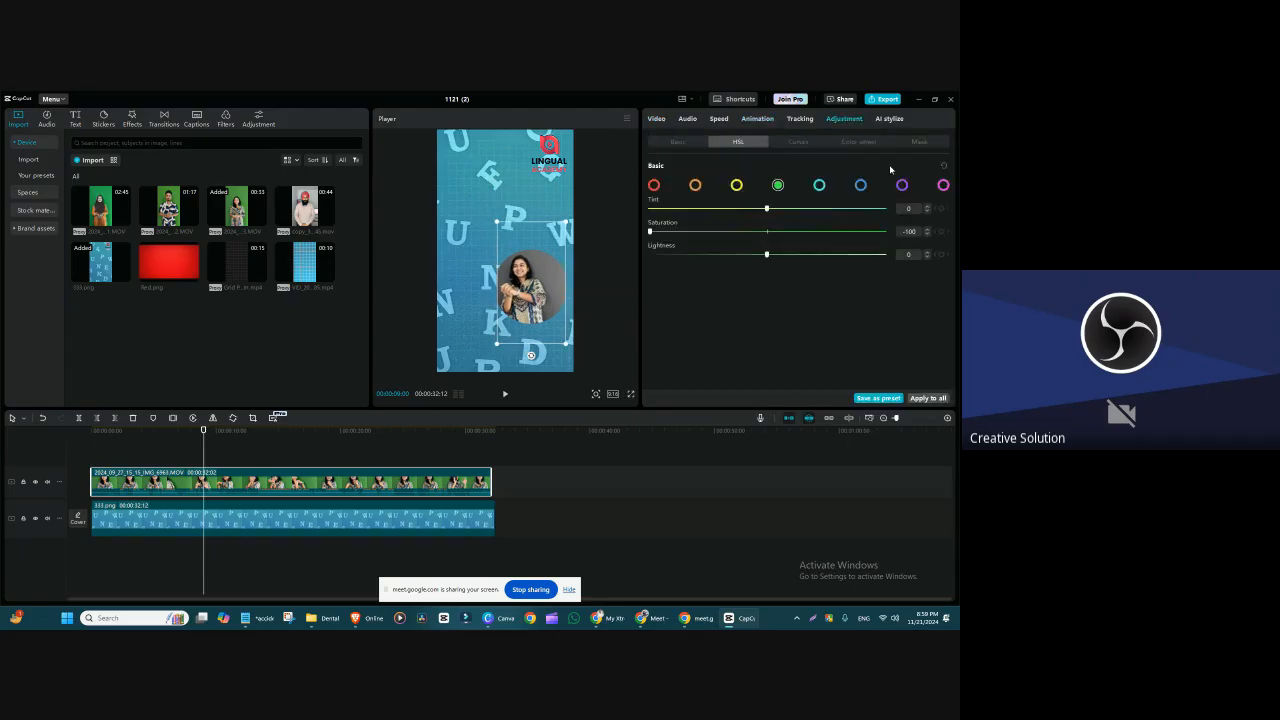
left_click(943, 165)
left_click_drag(531, 291, 493, 267)
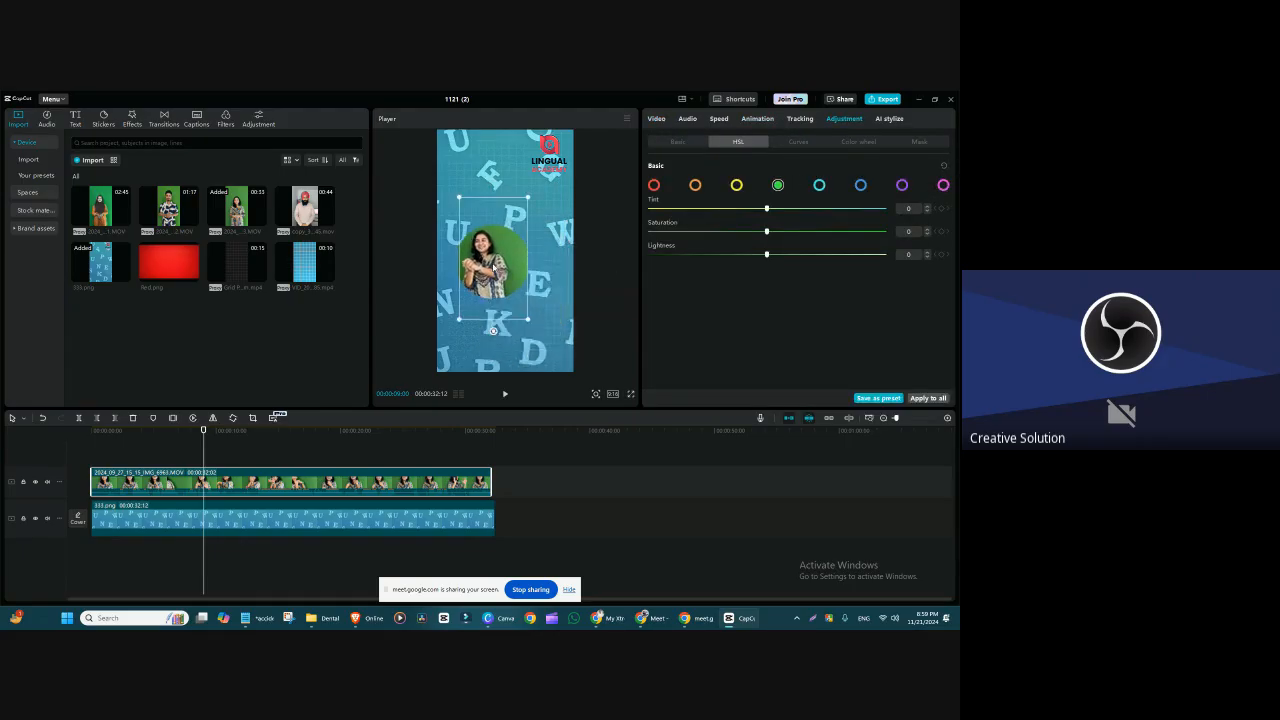
left_click(523, 280)
left_click(489, 254)
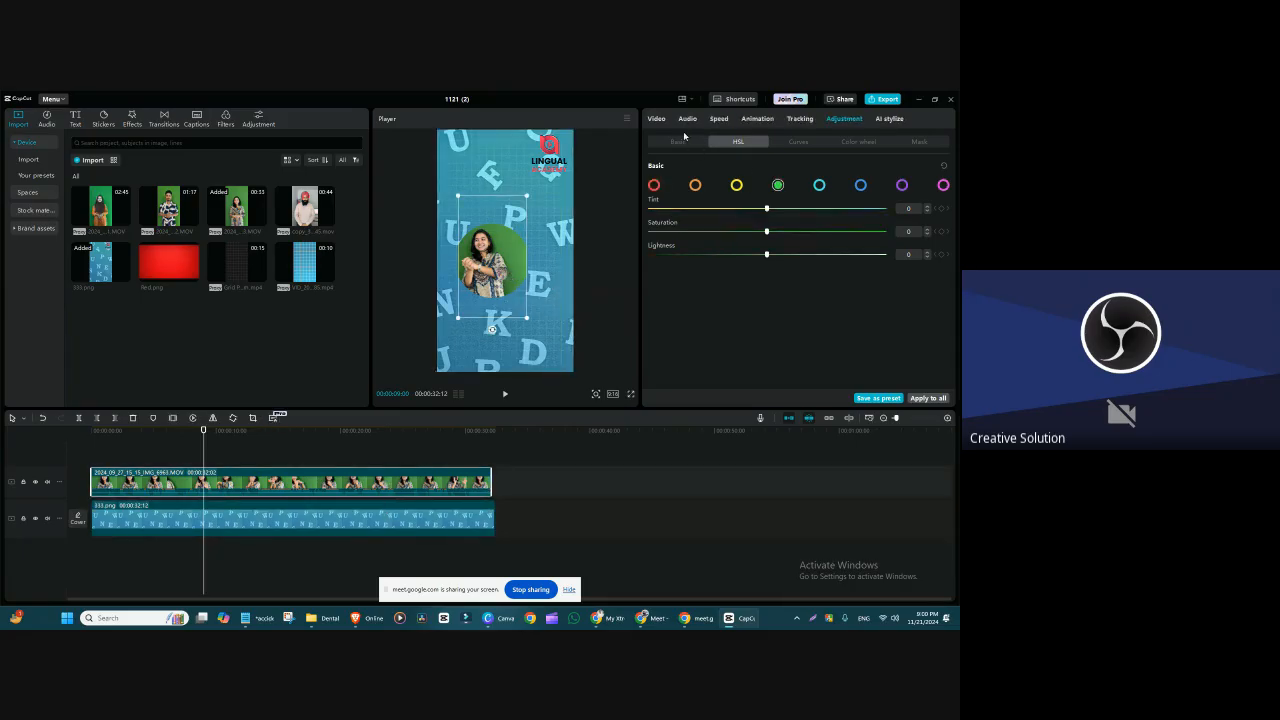
Step: Shrink the Circle mask to about 2084 × 2075 at X -71, Y -70, and check it at other points of the clip
left_click(656, 118)
left_click(836, 141)
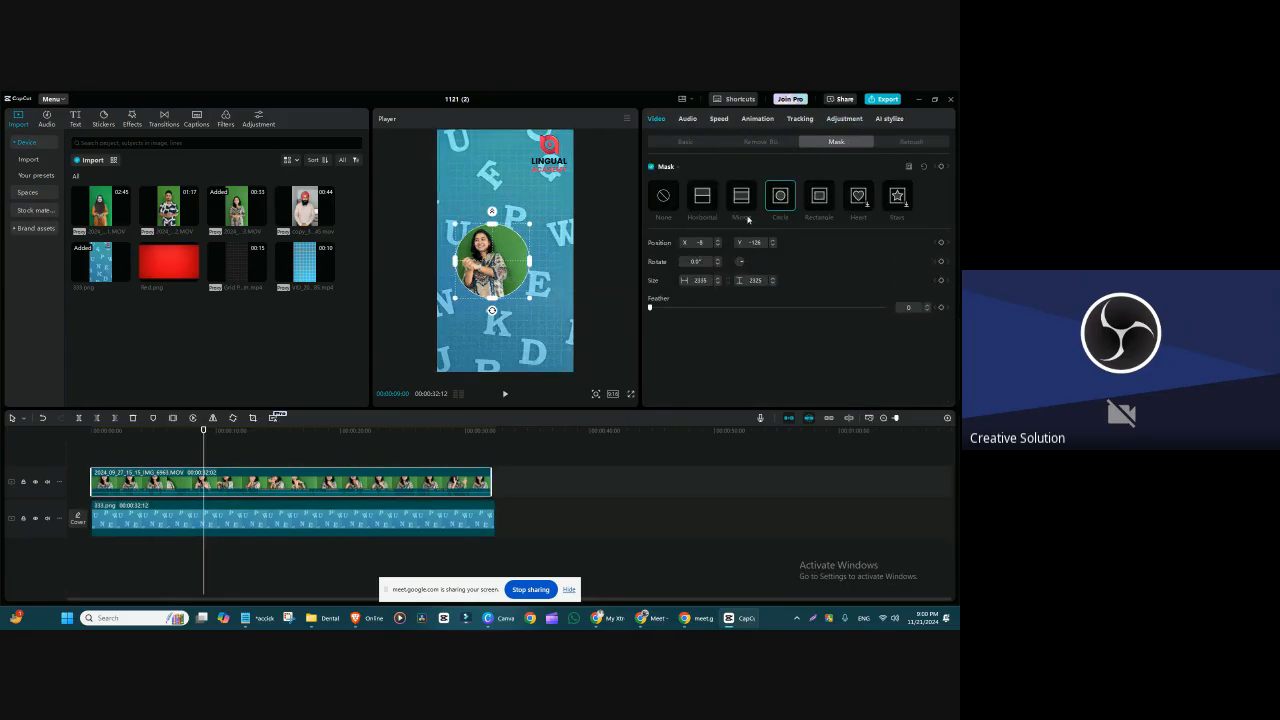
left_click_drag(531, 299, 506, 270)
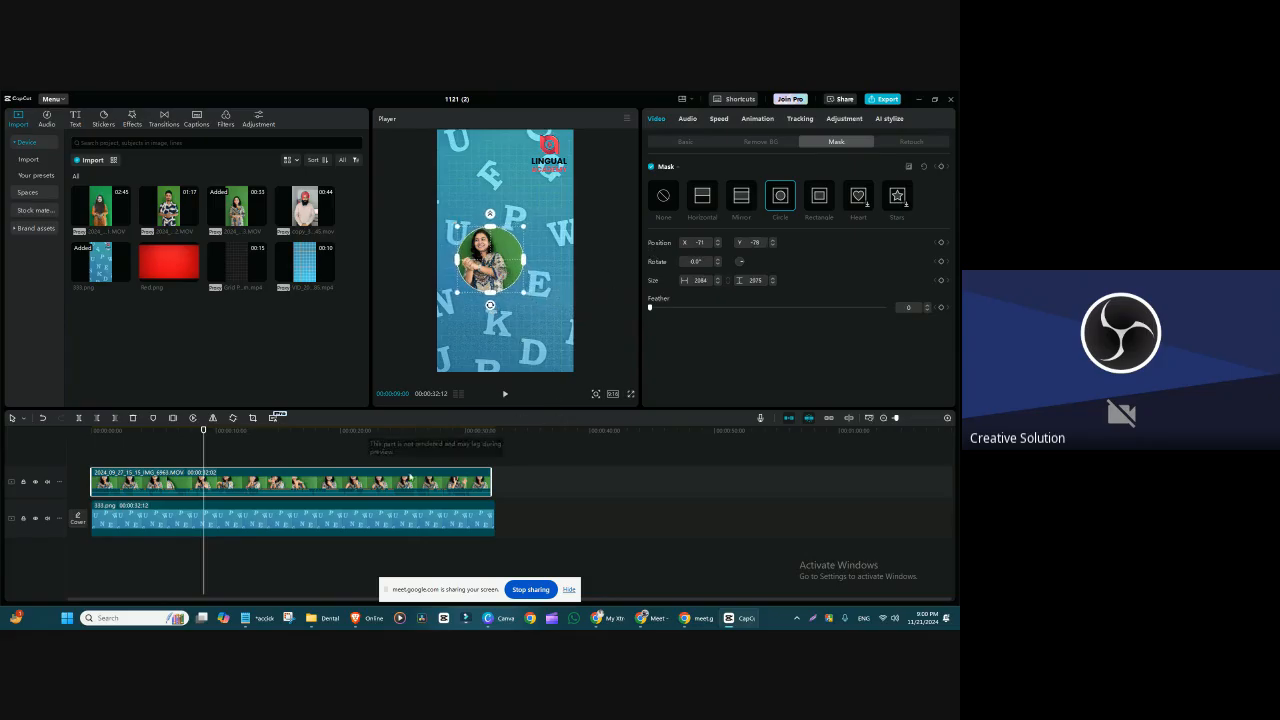
left_click(494, 446)
left_click(463, 481)
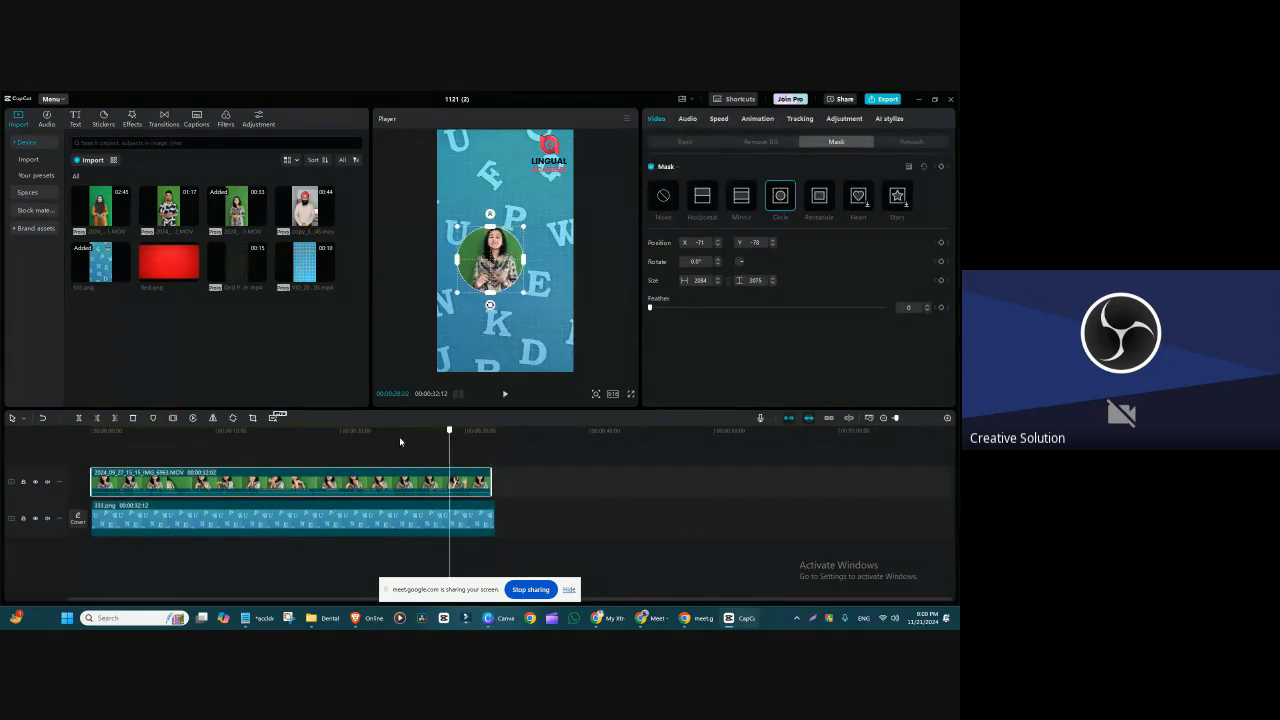
left_click(349, 431)
Step: Undo a trial move of the speaker clip and position the clip at about X 0, Y -293
left_click_drag(507, 218, 510, 163)
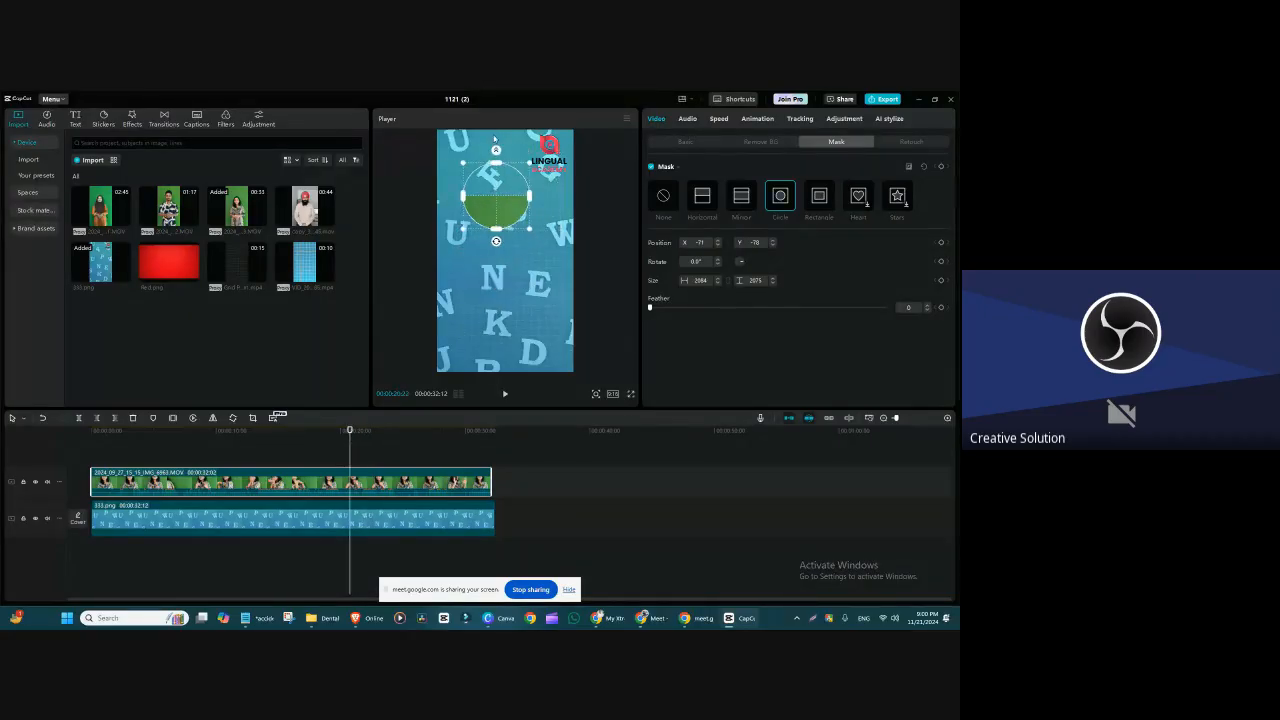
key("ctrl+z")
left_click(685, 140)
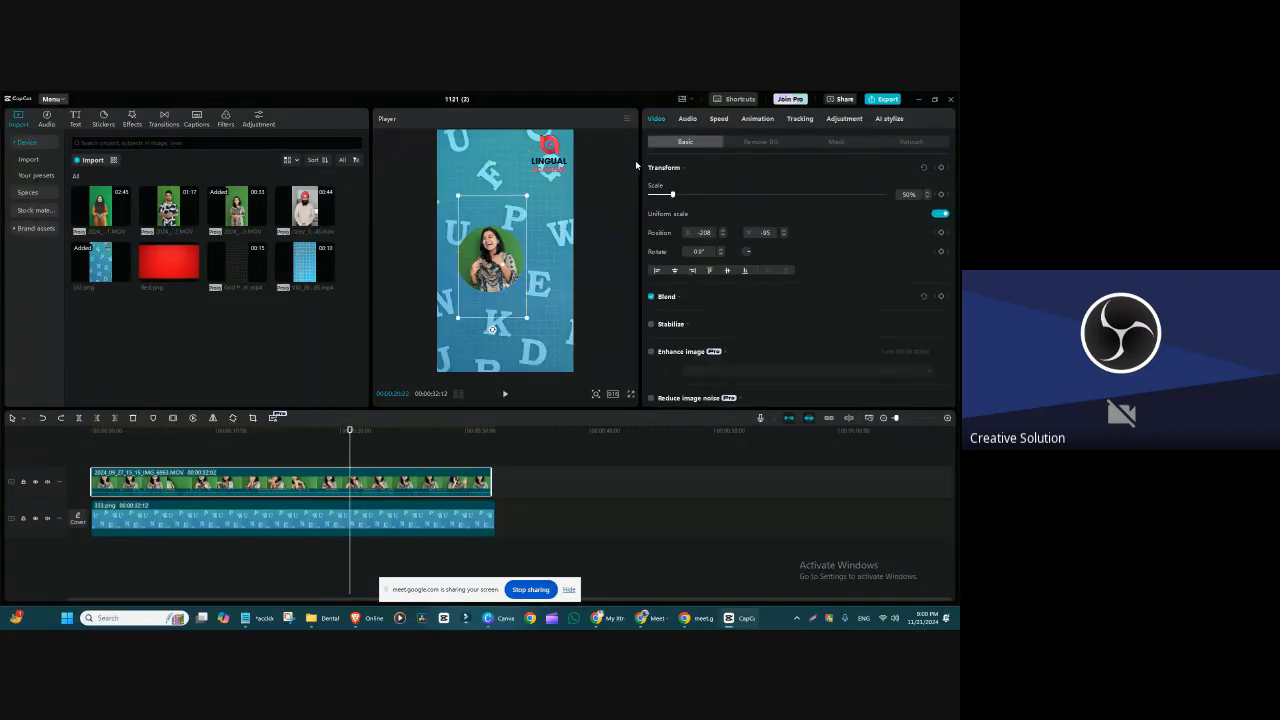
left_click_drag(490, 250, 499, 277)
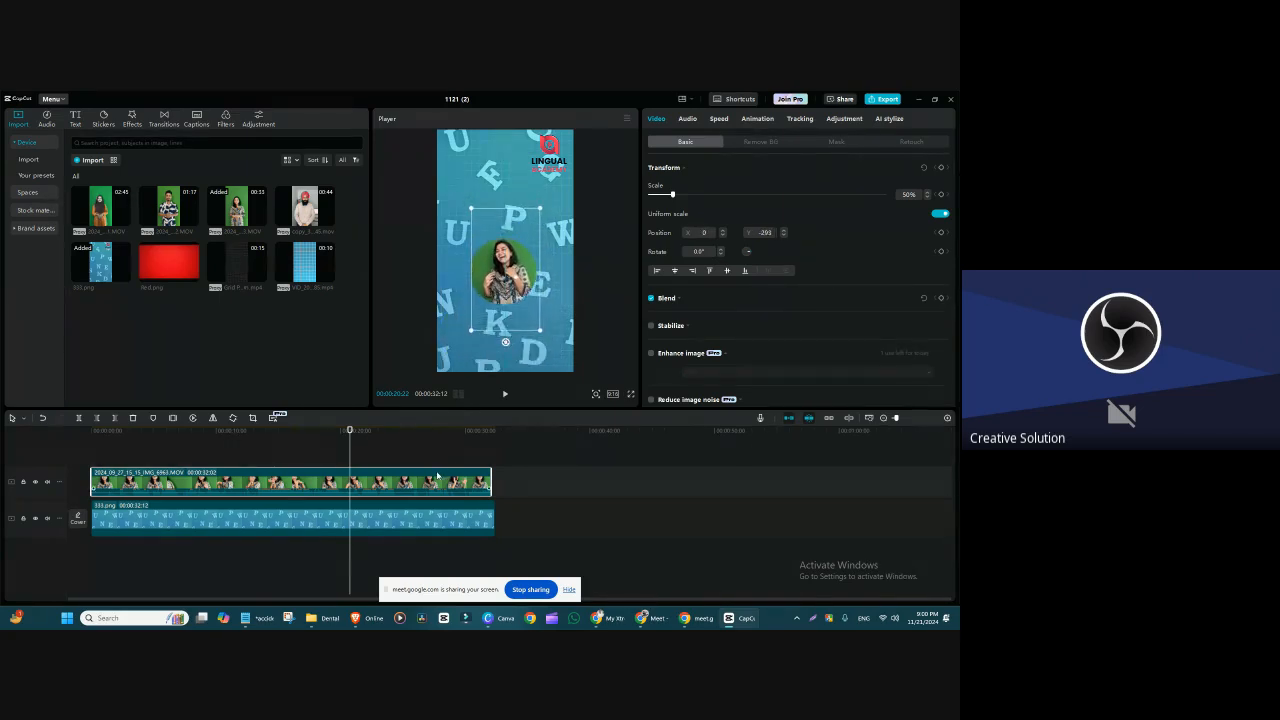
Step: Set the Circle mask's Feather to 13 and reduce the mask to about 1770 × 1763
left_click(515, 476)
left_click(418, 478)
left_click(836, 142)
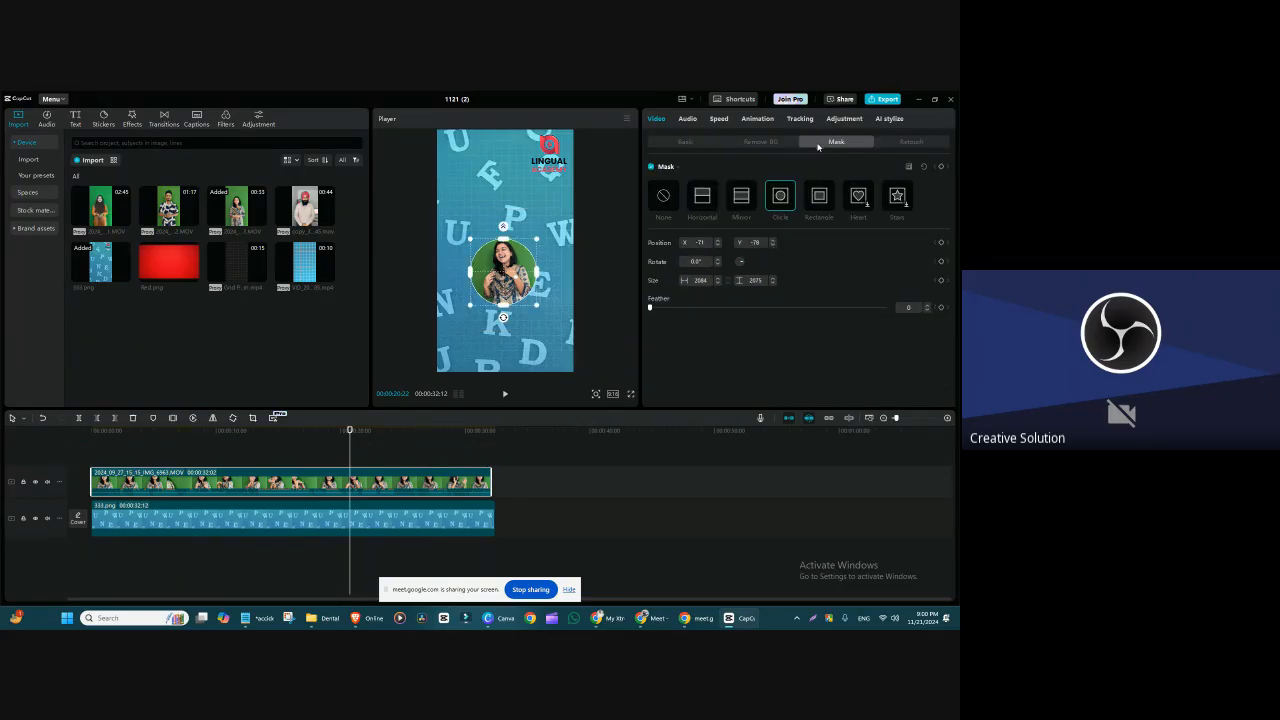
left_click_drag(650, 308, 679, 310)
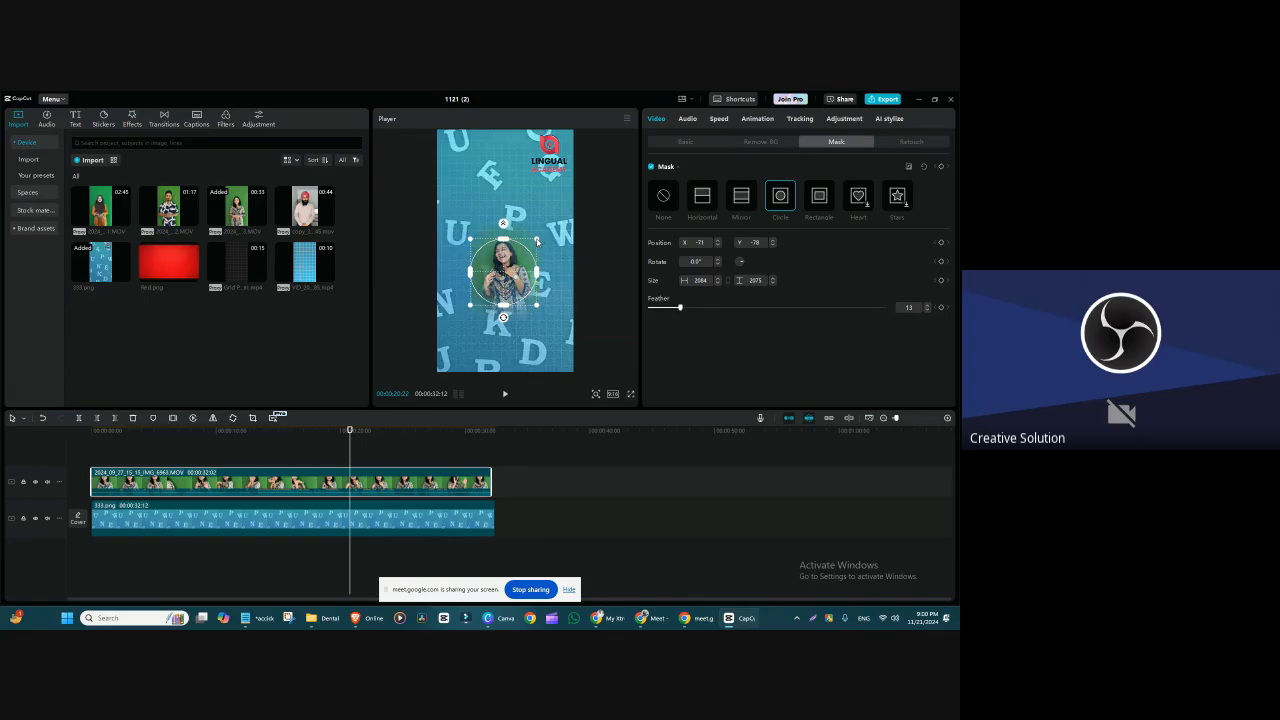
left_click_drag(537, 243, 531, 245)
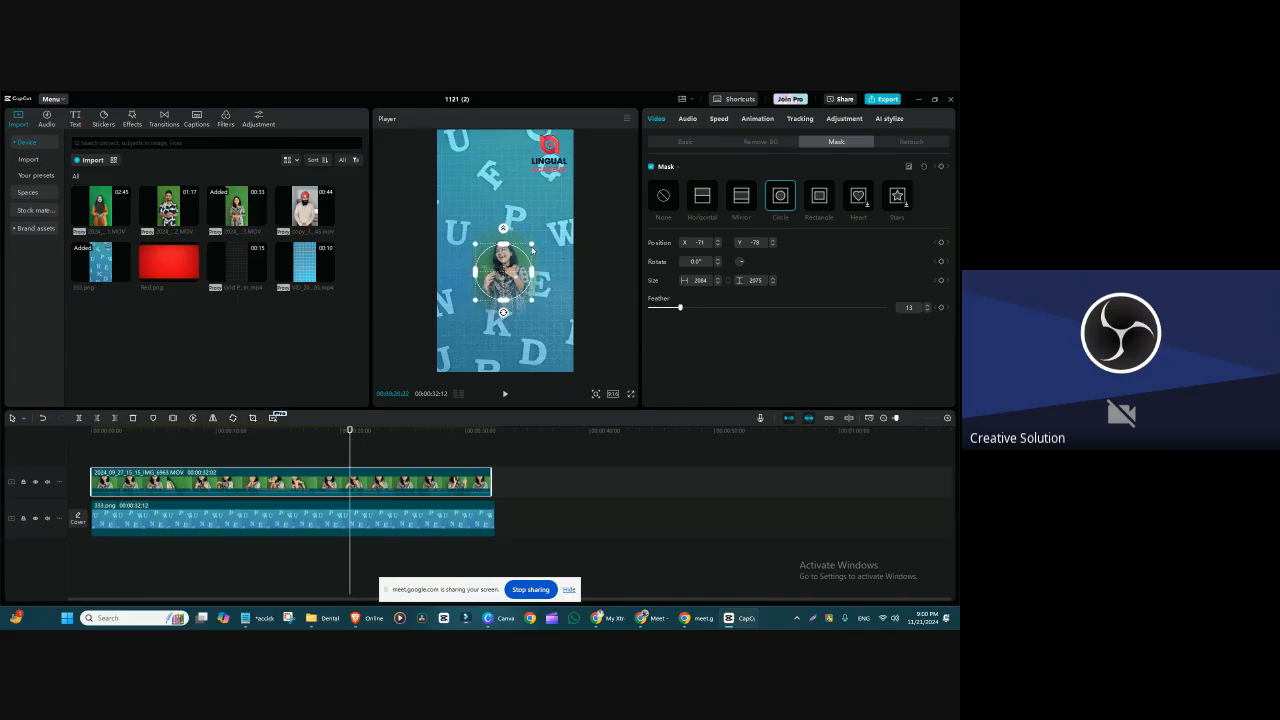
Step: Enlarge the speaker clip to 63% and position it at about X 0, Y -166
left_click(686, 141)
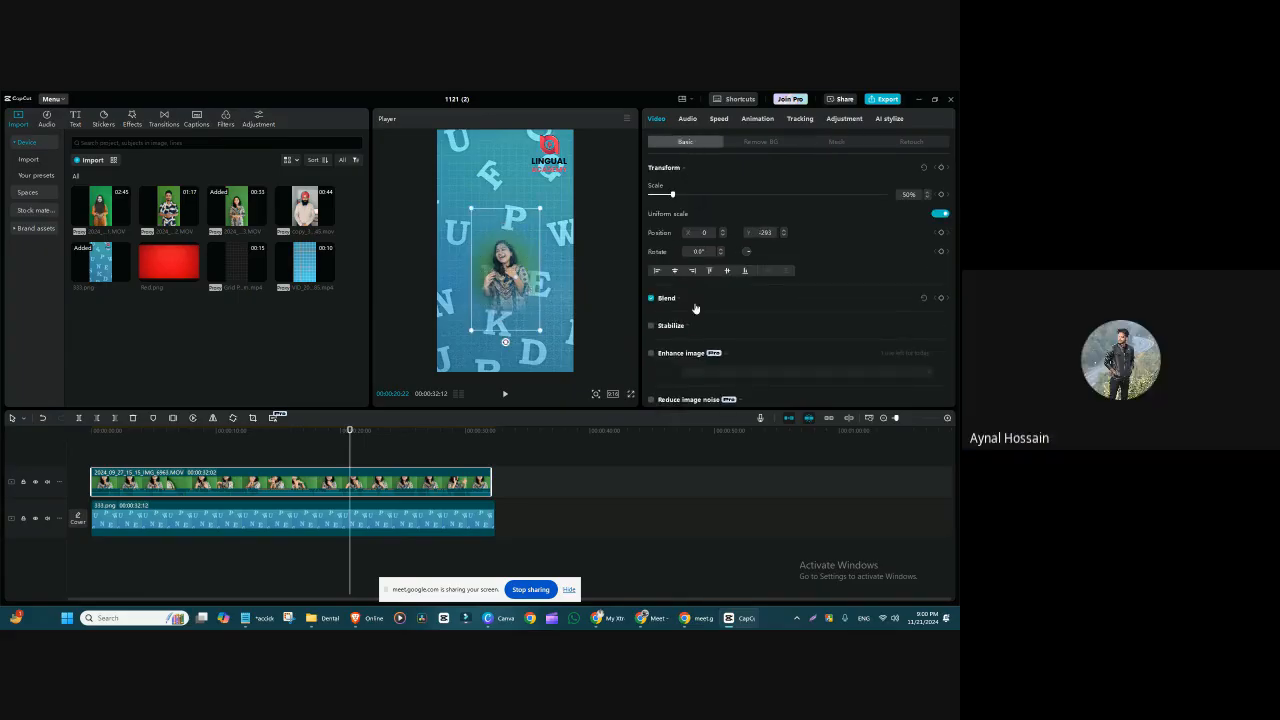
left_click_drag(540, 331, 509, 270)
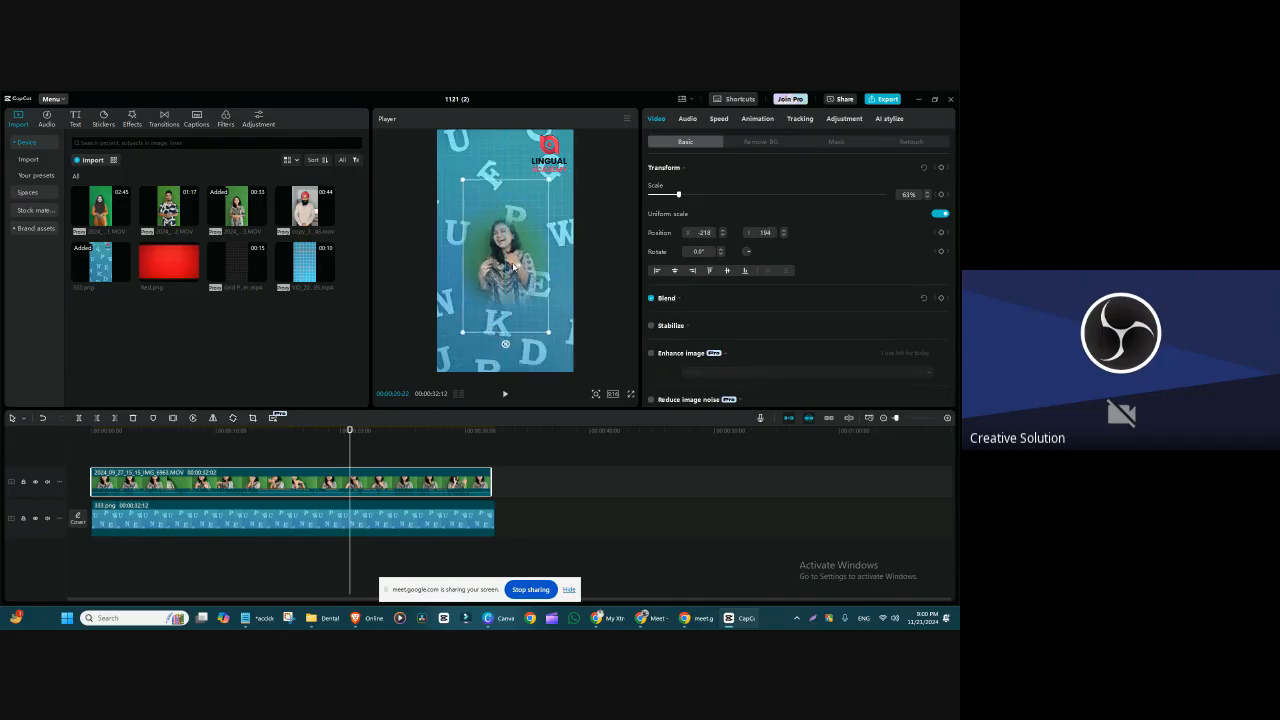
left_click(572, 273)
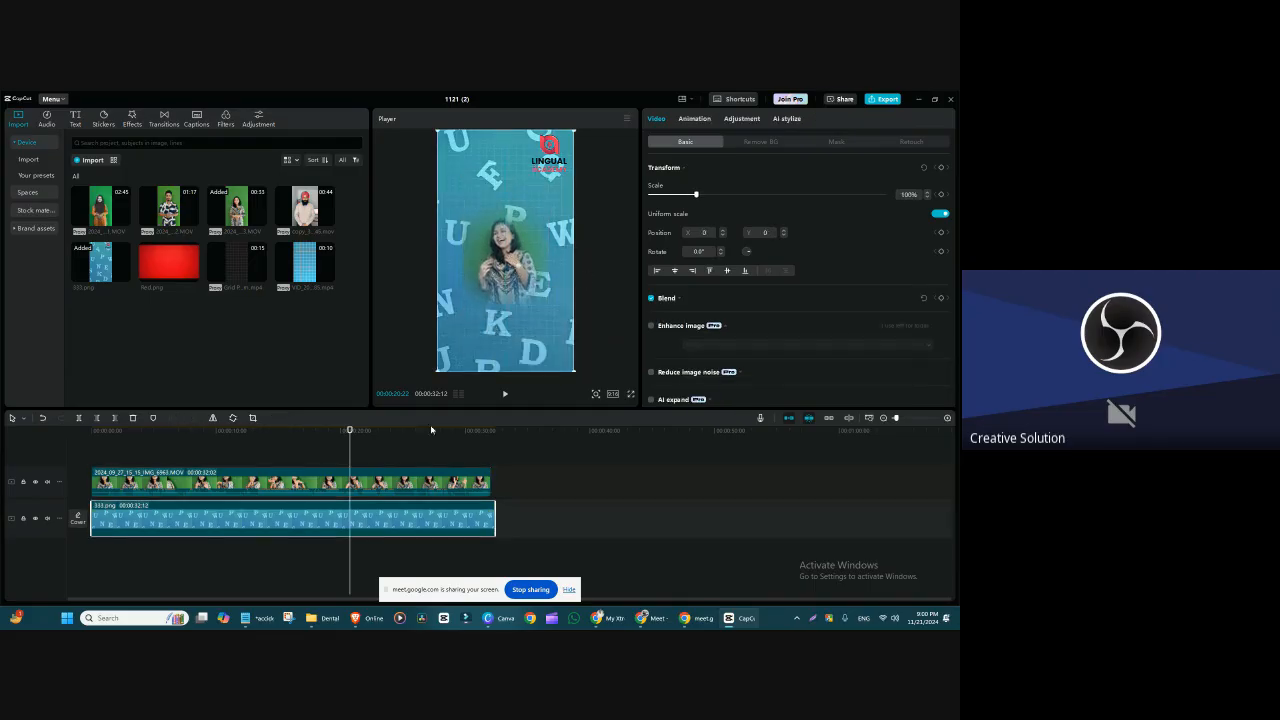
left_click(432, 481)
left_click_drag(495, 275, 480, 222)
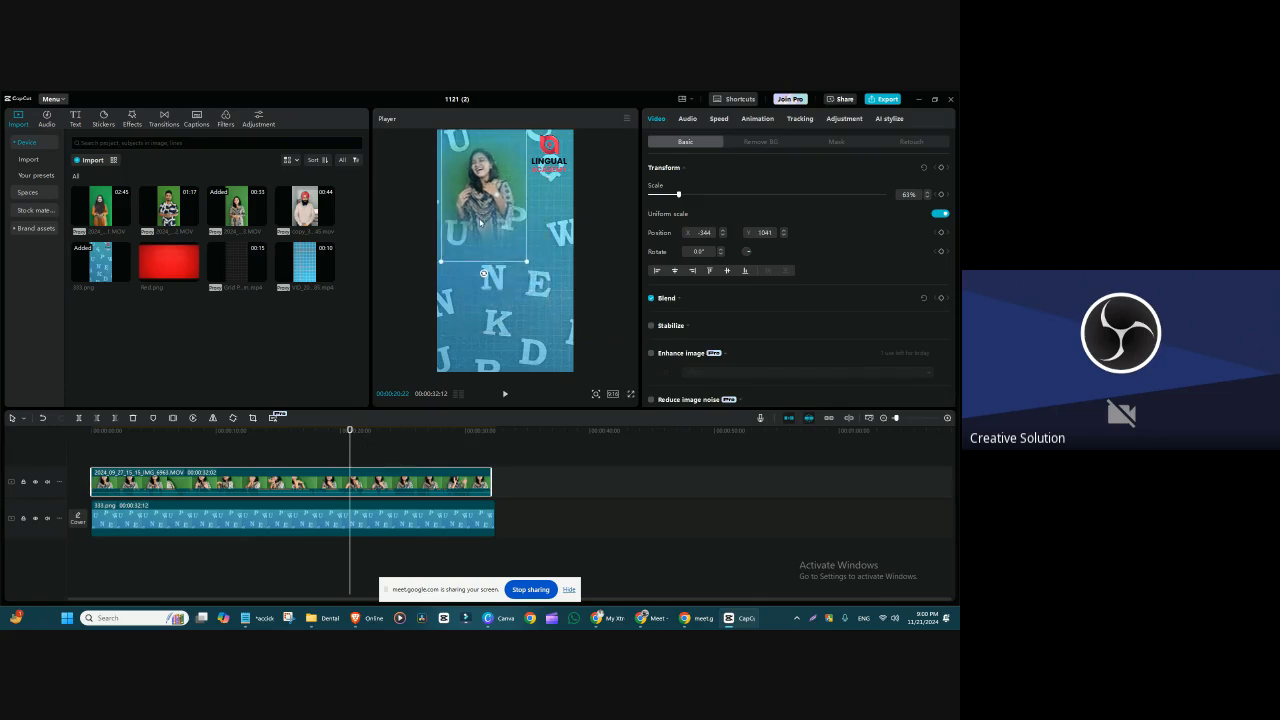
left_click_drag(480, 222, 501, 298)
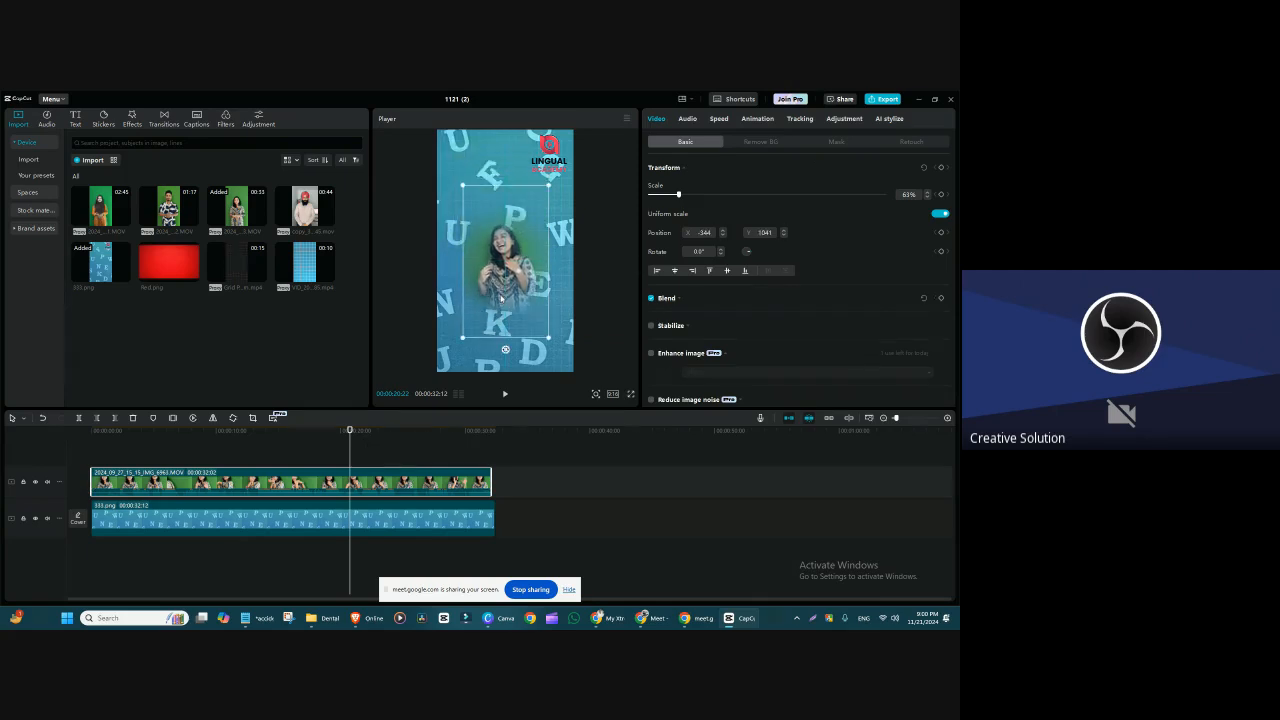
Step: Turn the speaker clip's Circle mask off and back on to compare the masked and unmasked clip
left_click(850, 146)
left_click(652, 167)
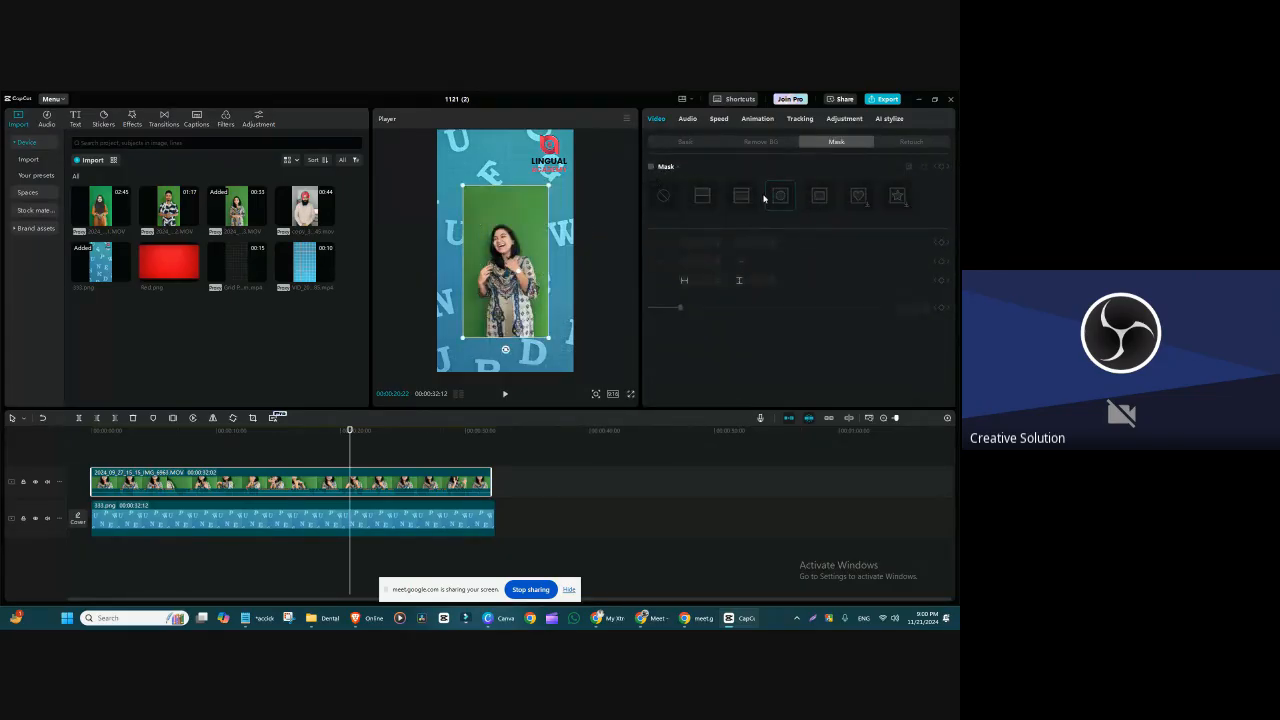
left_click(652, 167)
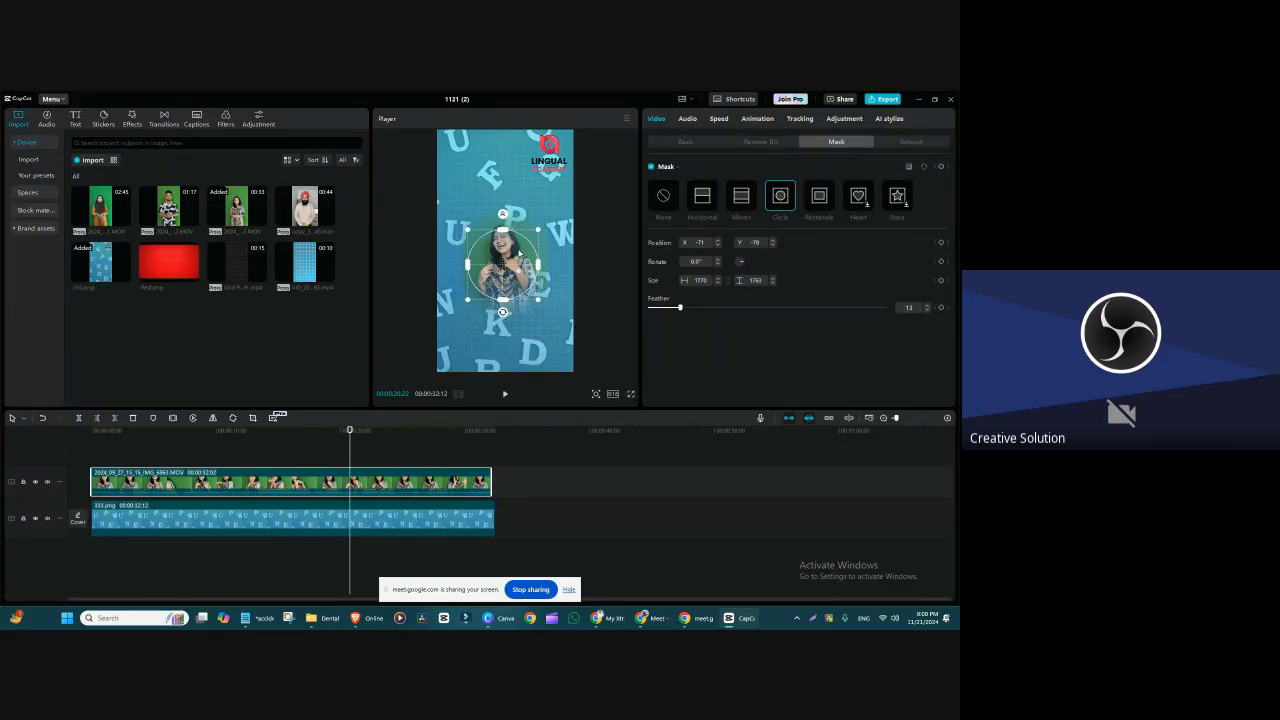
Step: Switch the speaker clip to a Rectangle mask widened to about 1985 × 1920, and reposition the clip at about X 0, Y -162
left_click(818, 200)
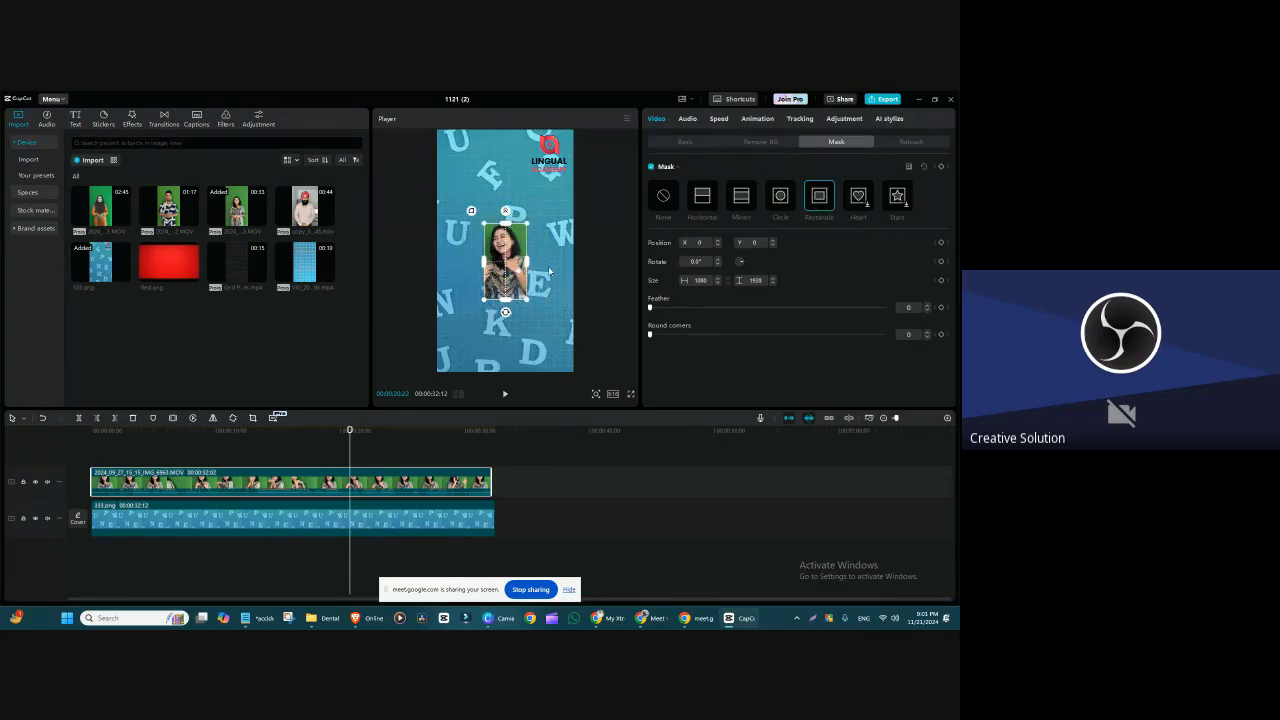
left_click_drag(530, 268, 572, 260)
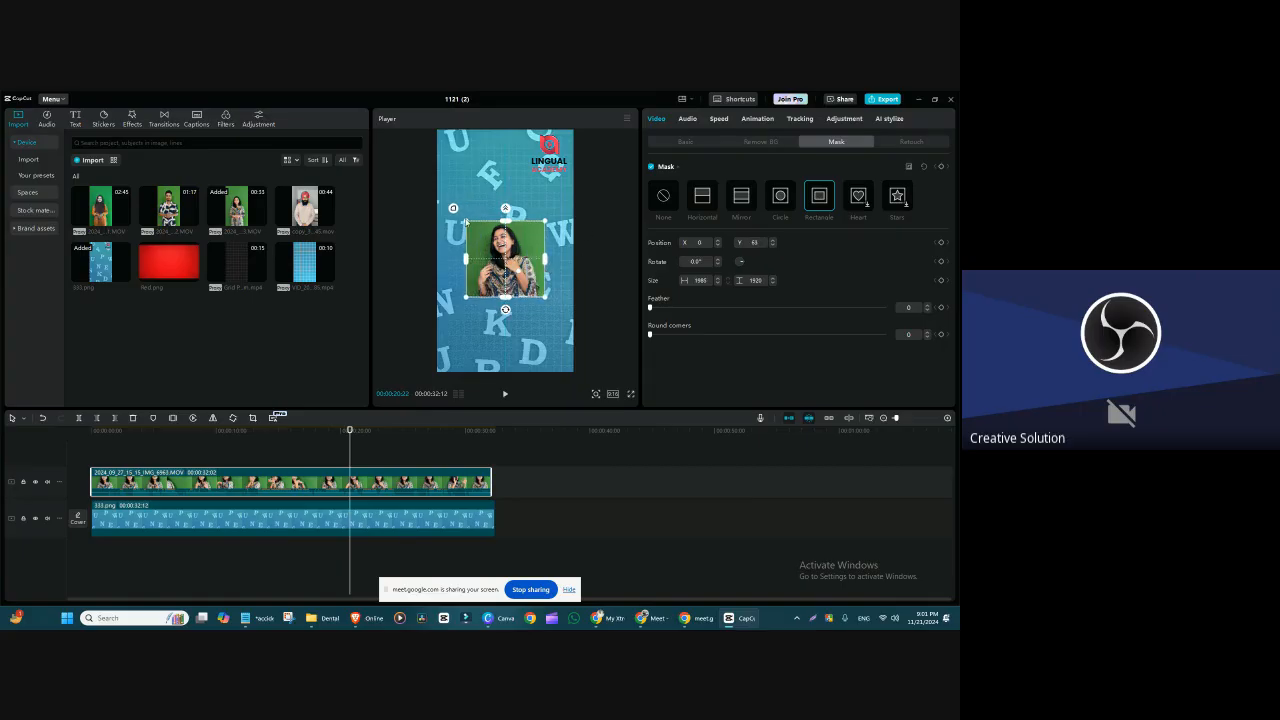
left_click(698, 141)
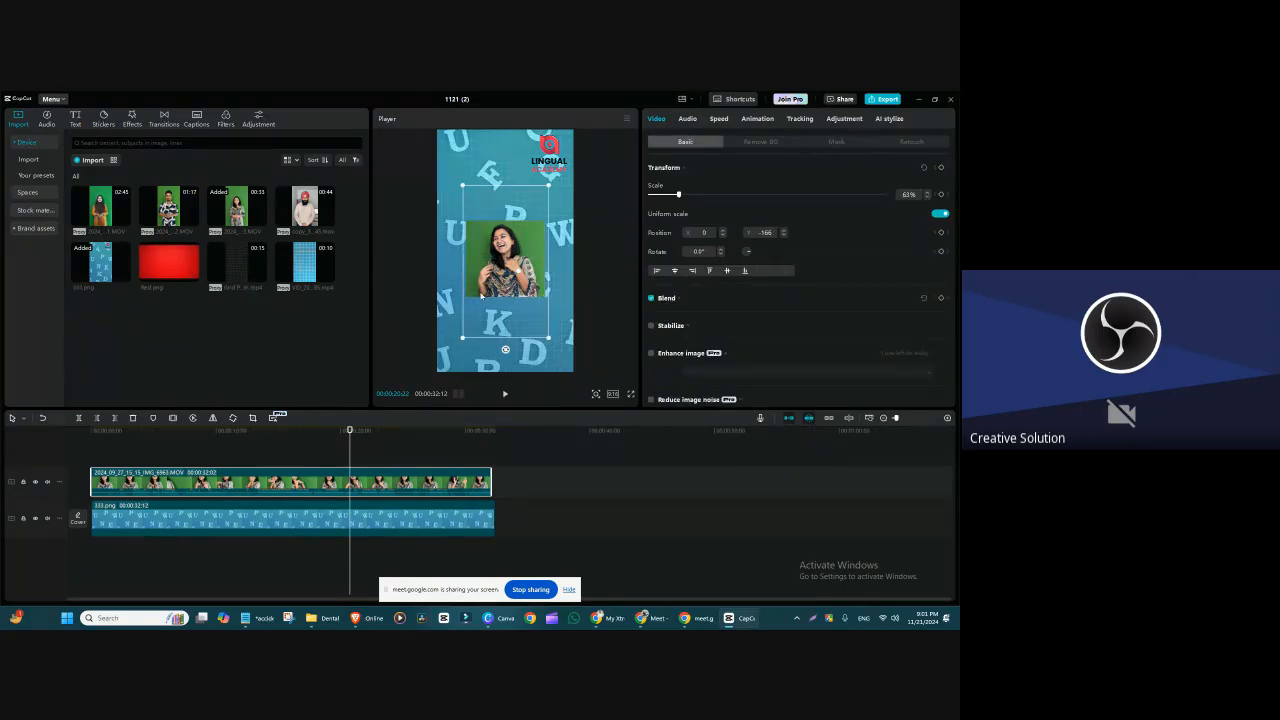
left_click_drag(515, 291, 504, 349)
Step: Round the corners of the speaker clip's Rectangle mask and return to the clip's transform settings
left_click(837, 141)
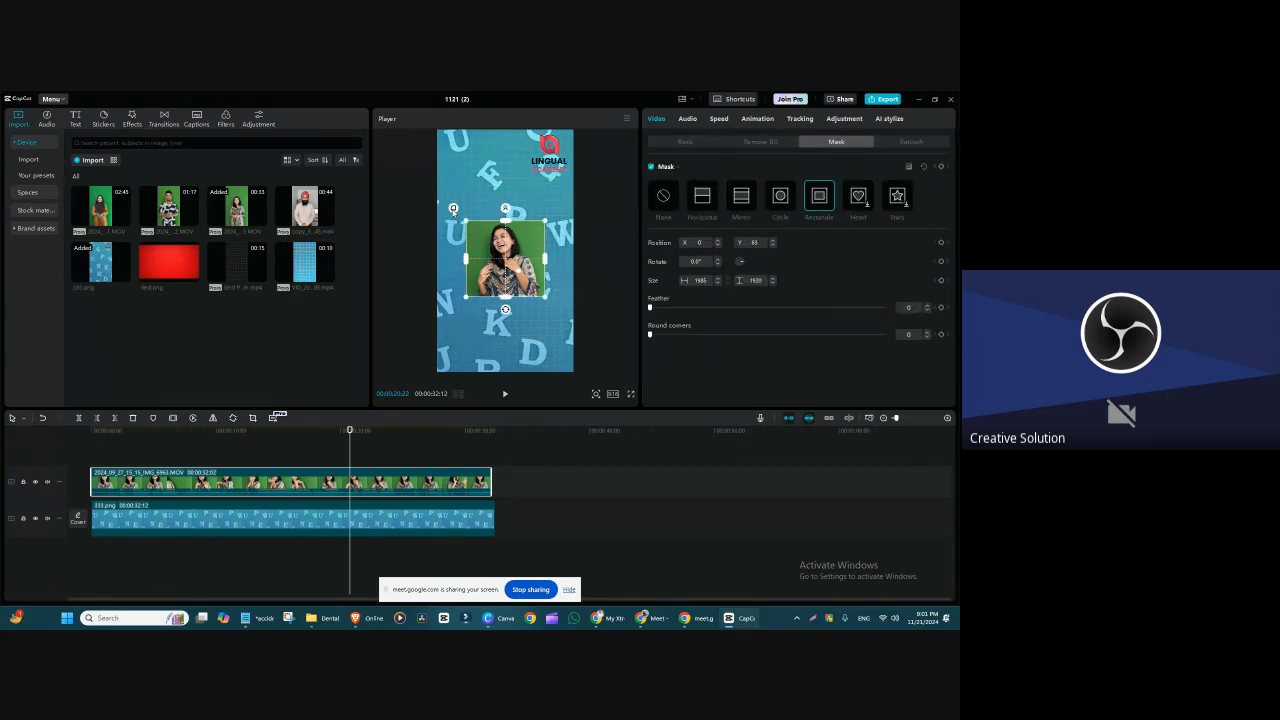
left_click_drag(453, 208, 440, 195)
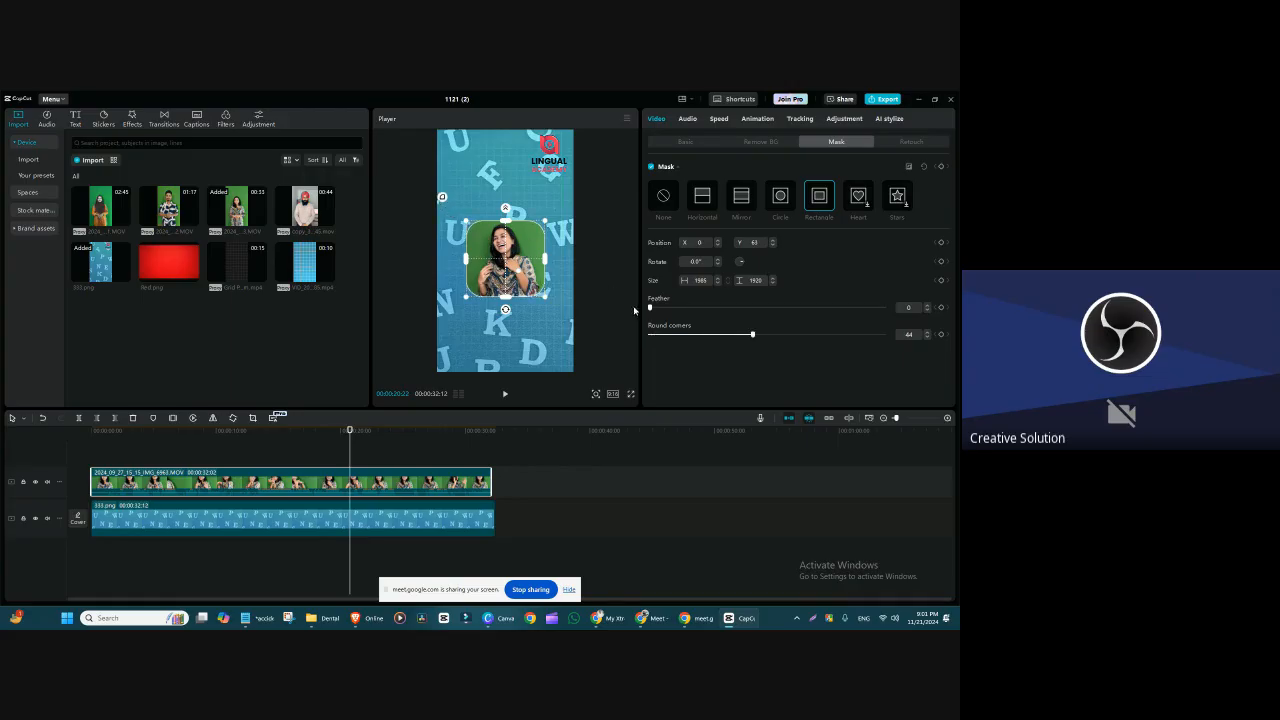
left_click(686, 144)
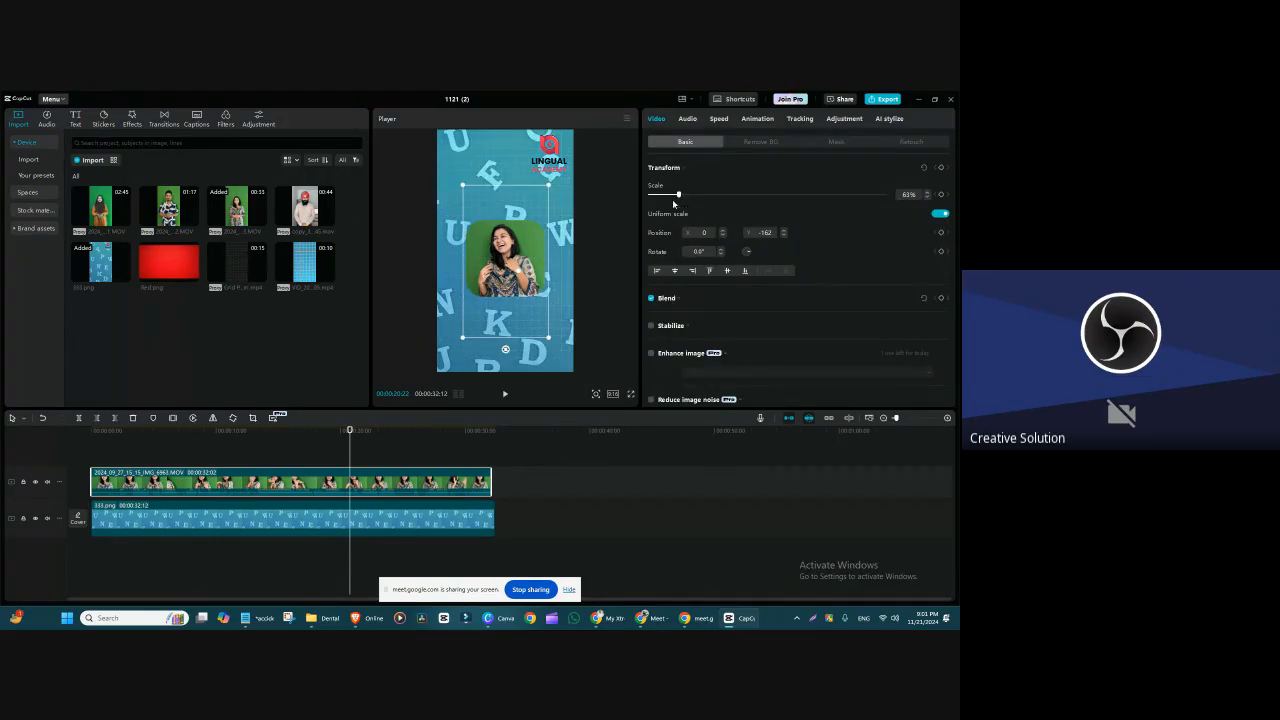
Step: Reduce the corner rounding of the speaker clip's Rectangle mask to 28
left_click(825, 141)
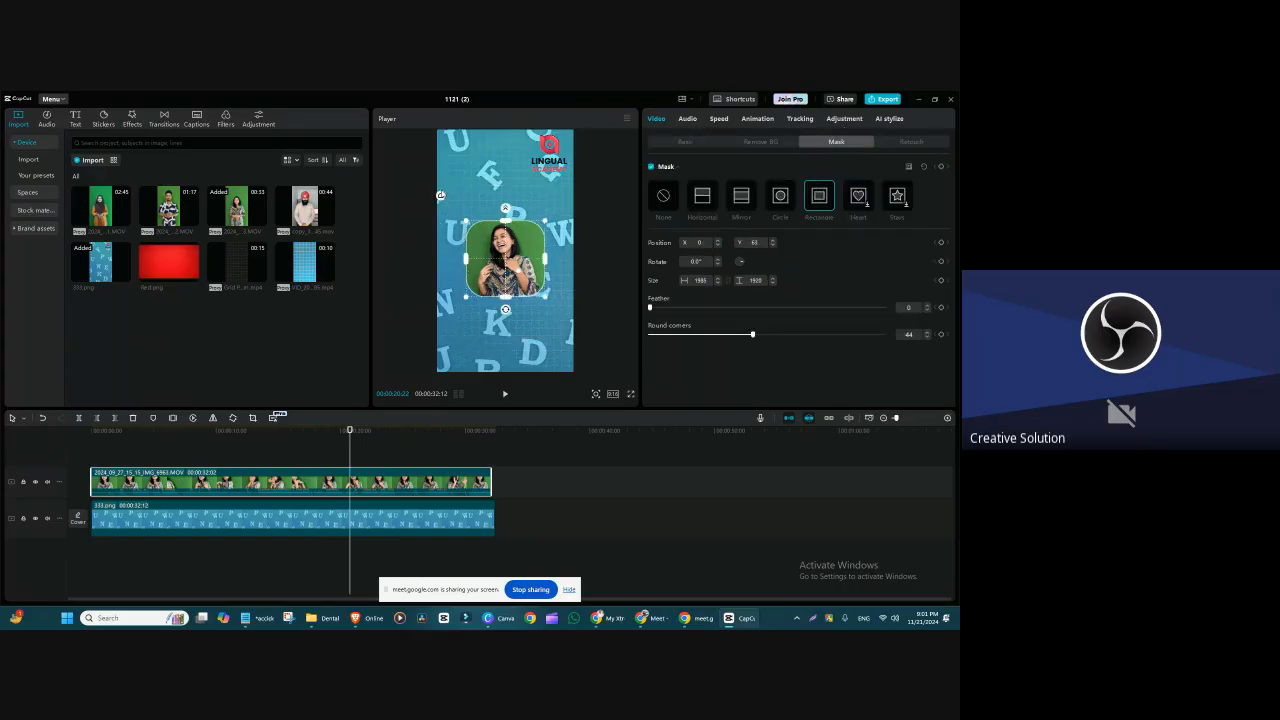
left_click_drag(447, 201, 447, 200)
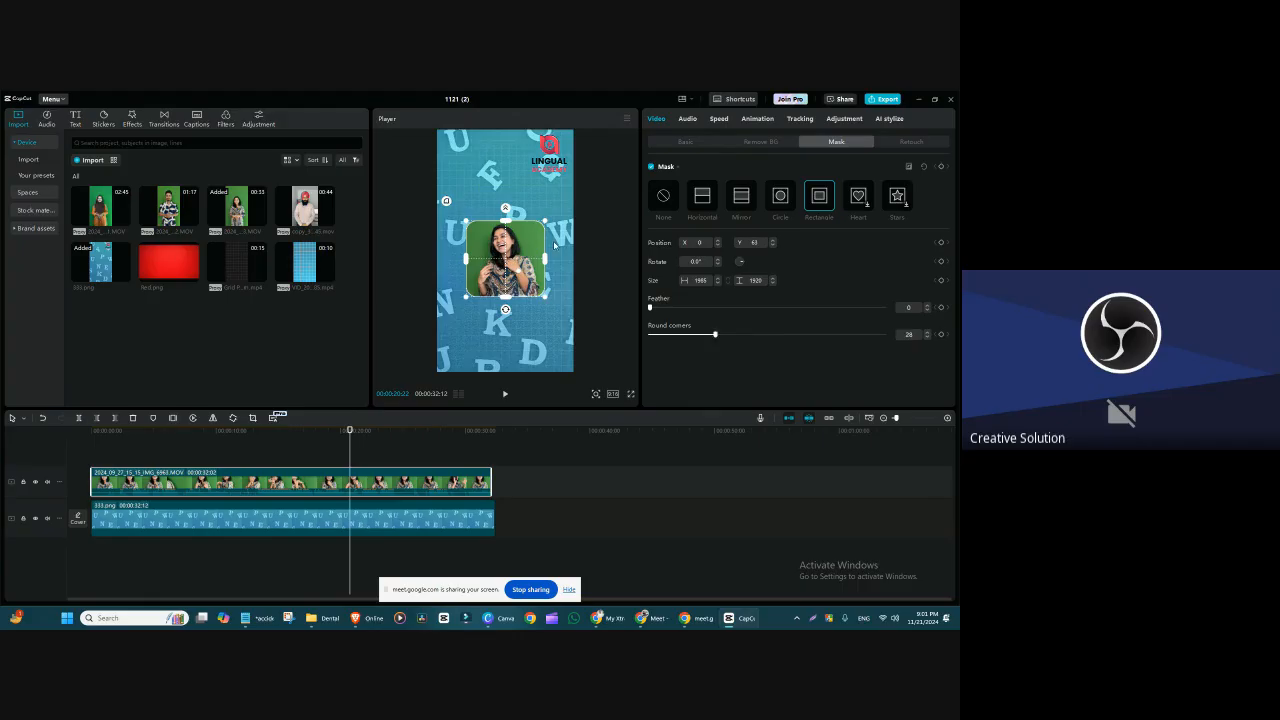
Step: Move the speaker clip to the lower-right corner of the frame and shrink it to 44%, at about X 468, Y -1291
left_click(700, 144)
left_click_drag(510, 265, 535, 328)
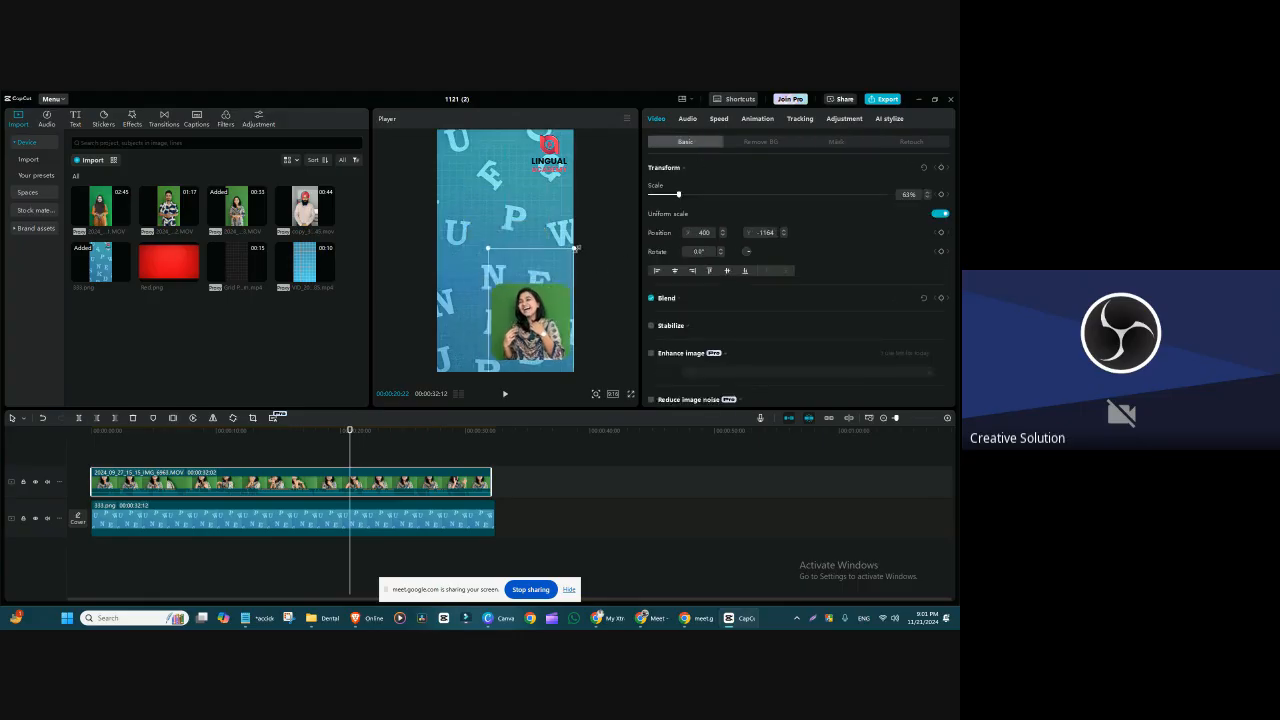
left_click_drag(576, 248, 566, 280)
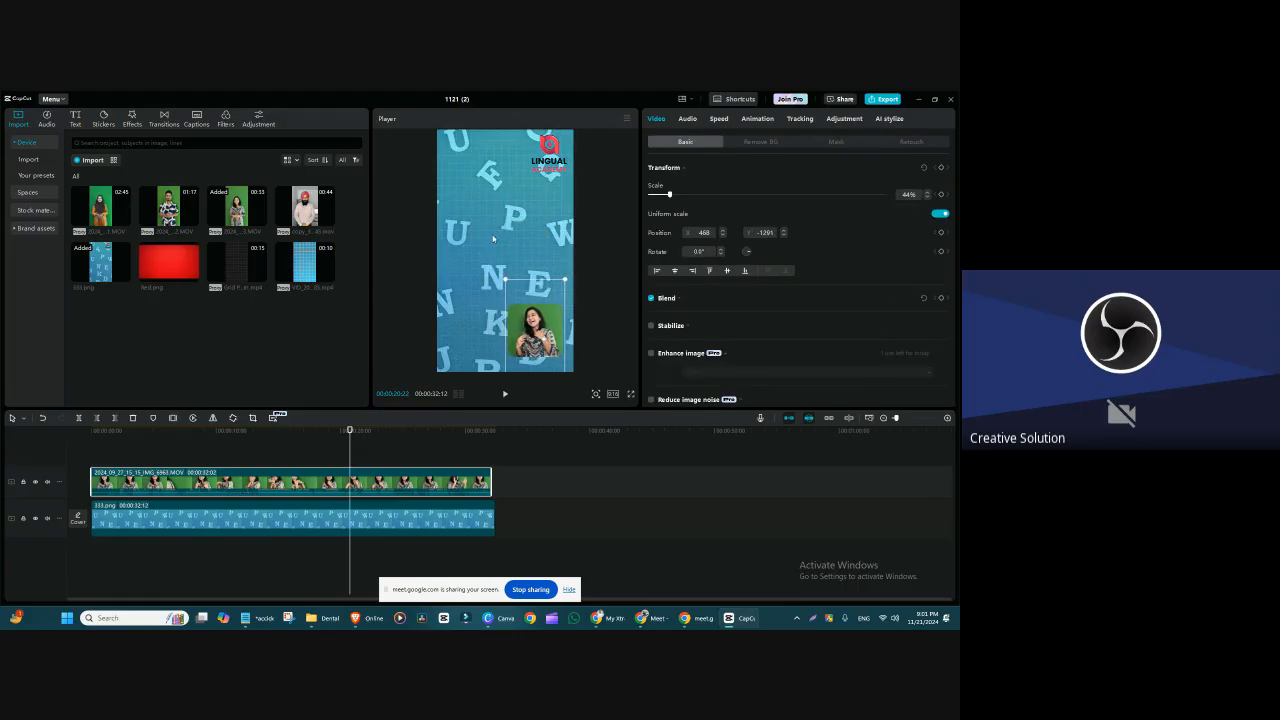
Step: Bring the speaker clip back to mid-frame, enlarge it to 81% at about X 51, Y -210, and open its mask settings
left_click_drag(556, 332, 526, 265)
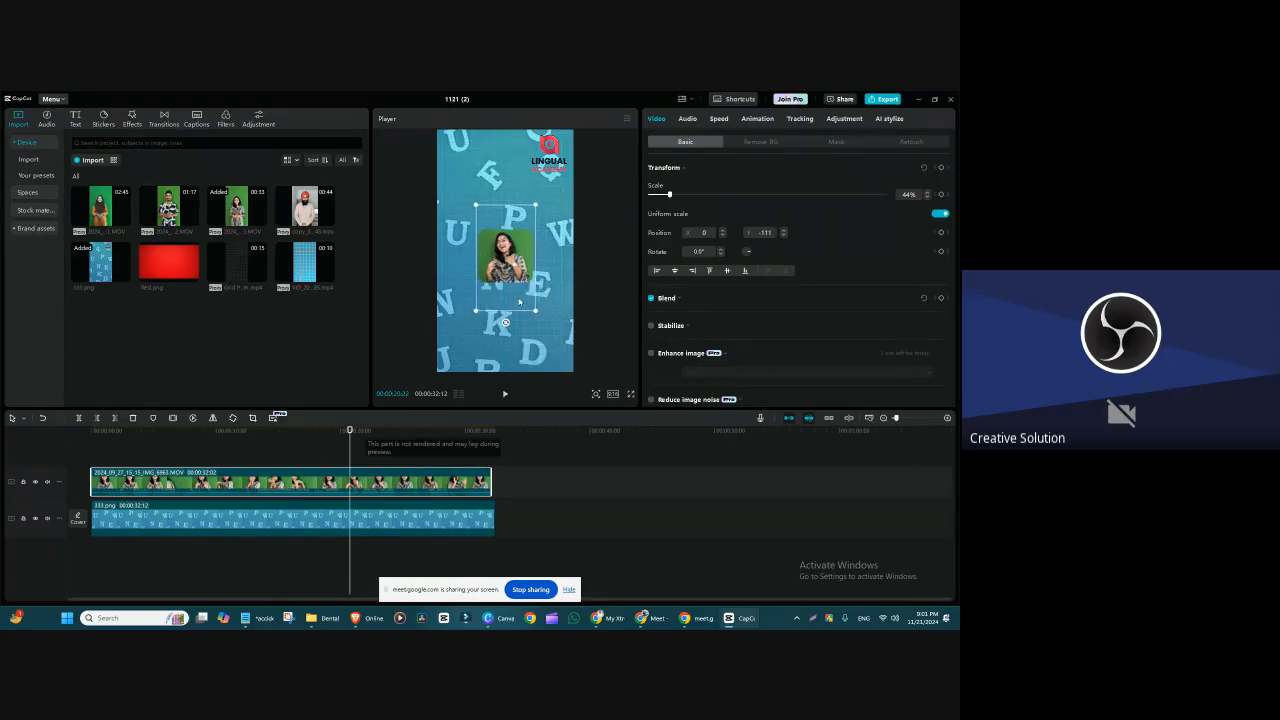
left_click_drag(535, 313, 565, 362)
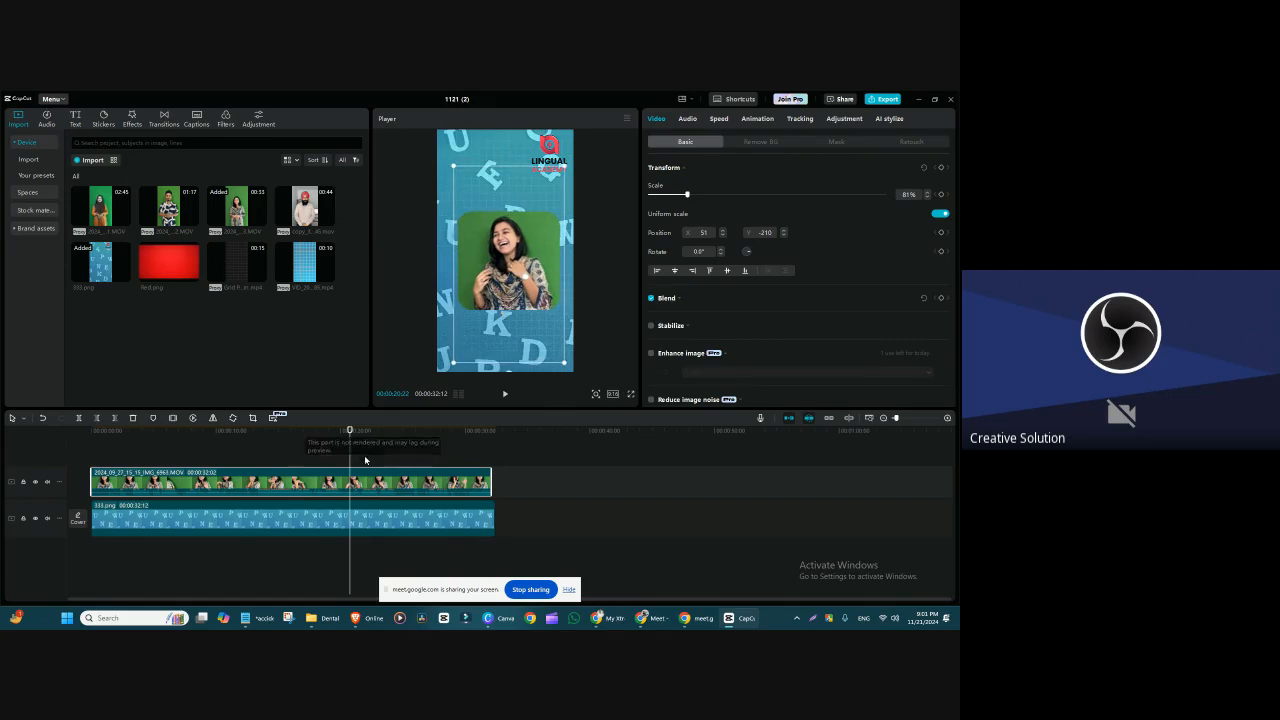
left_click(836, 142)
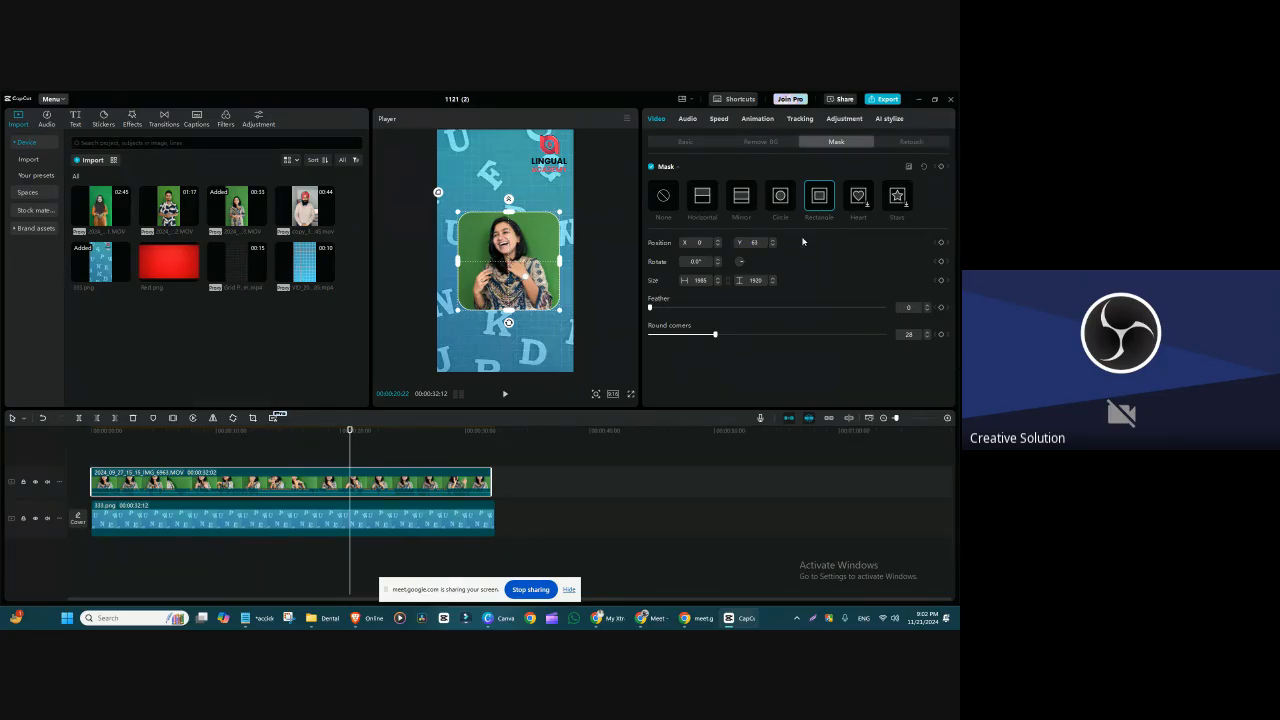
Step: Apply a Heart mask to the speaker clip and enlarge it around her face to about 1879 by 1686
left_click(859, 197)
left_click_drag(535, 290, 553, 294)
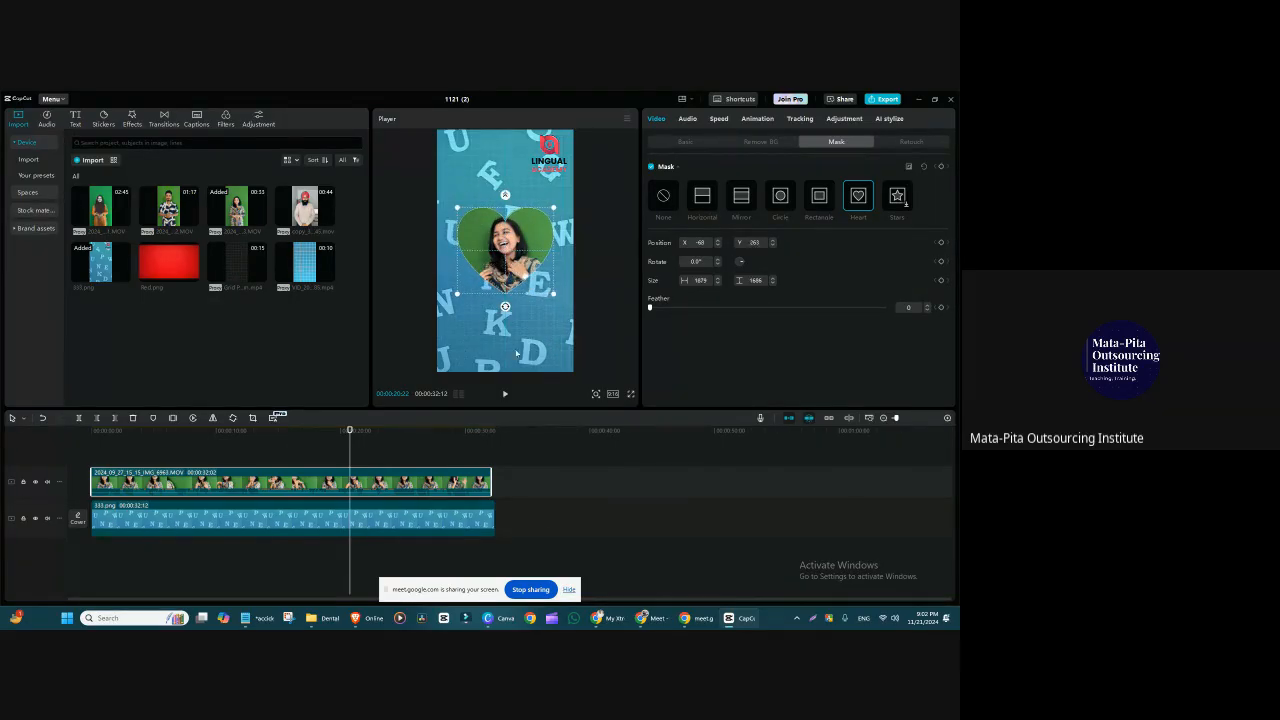
Step: Shrink the heart-masked speaker clip to 44%, try it in the frame's lower-right corner, and return it to mid-frame at about X 96, Y -257
left_click(686, 142)
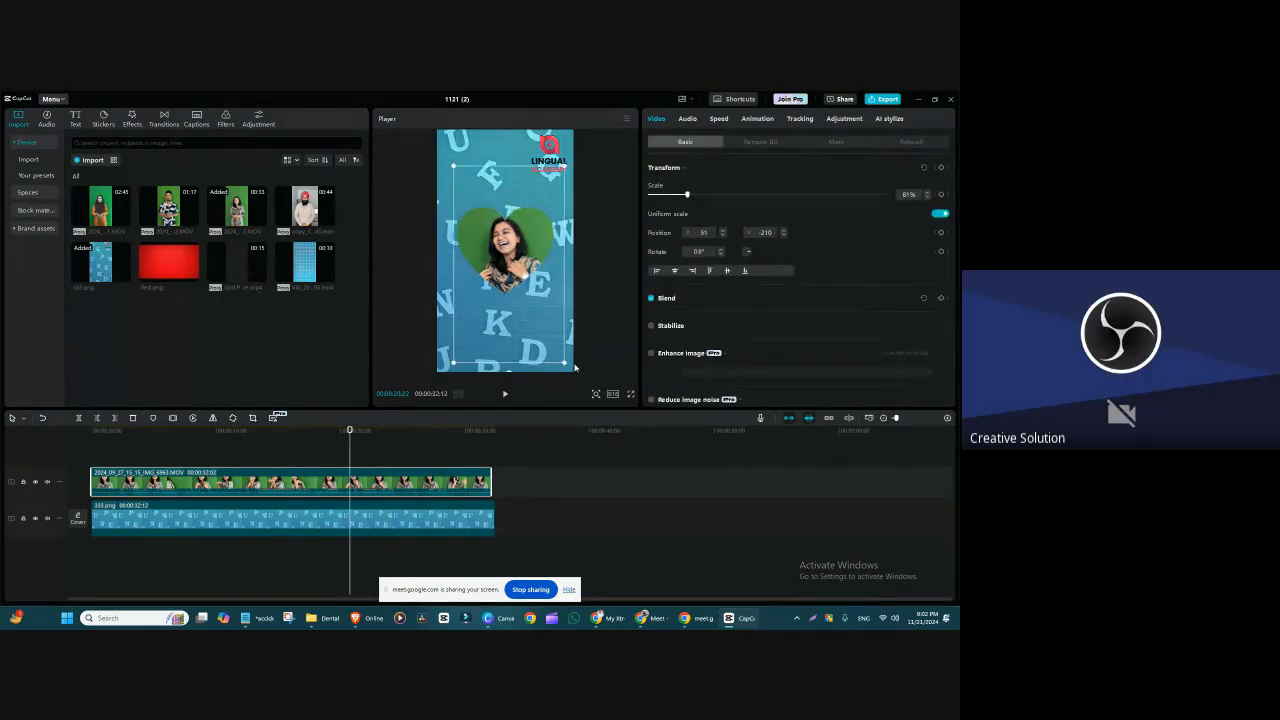
left_click_drag(568, 365, 537, 304)
left_click_drag(509, 263, 494, 236)
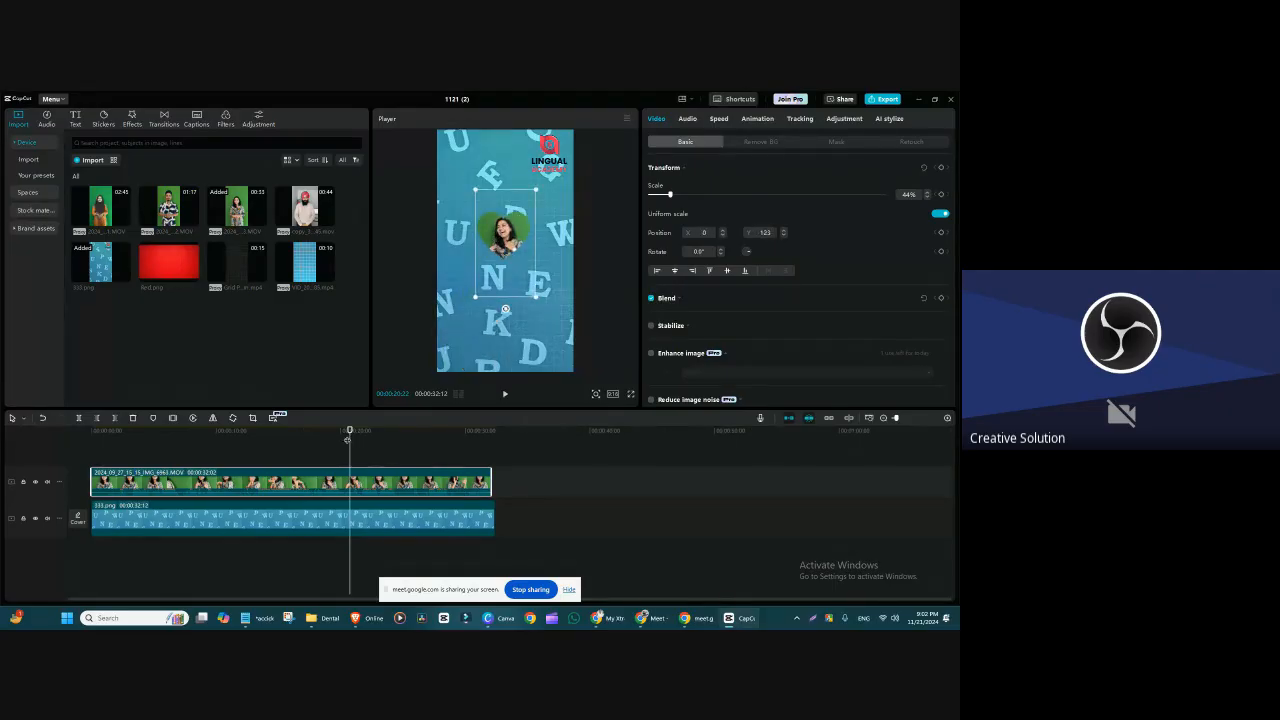
left_click_drag(350, 439, 232, 476)
left_click_drag(520, 228, 552, 337)
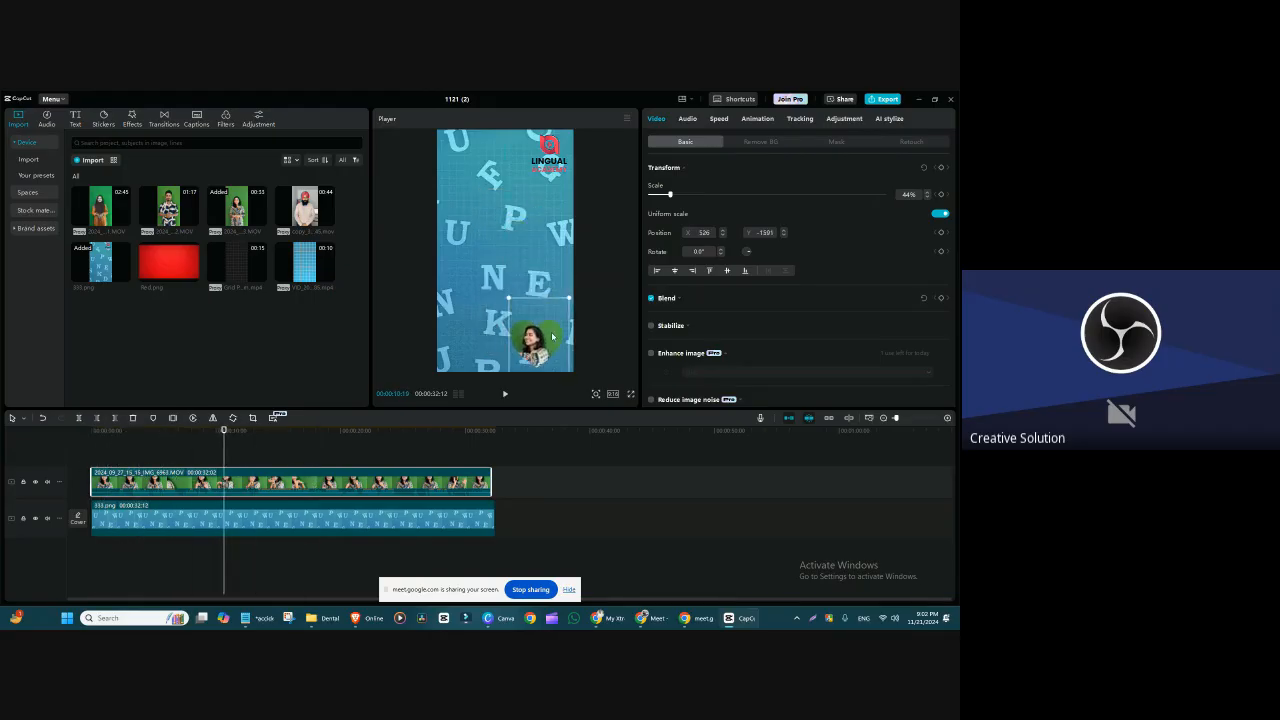
left_click_drag(552, 337, 525, 259)
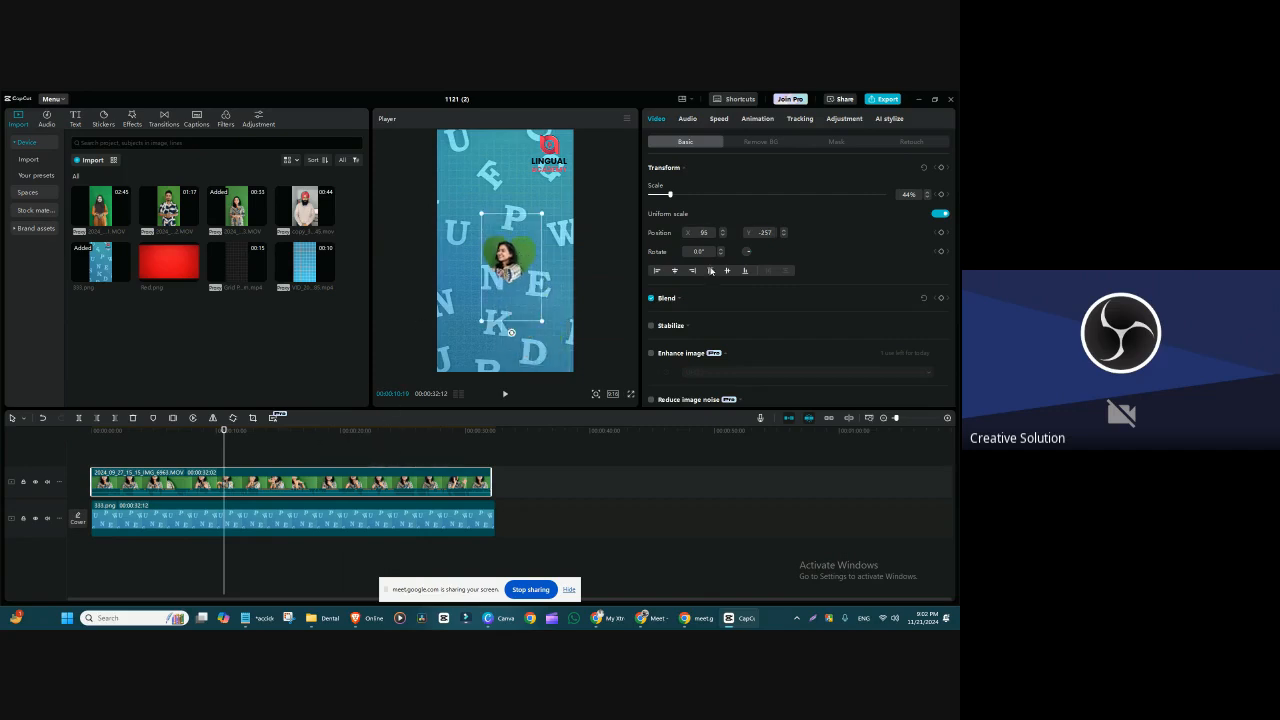
Step: Replace the Heart mask with a Stars mask, enlarging and centring it around the speaker's face
left_click(847, 143)
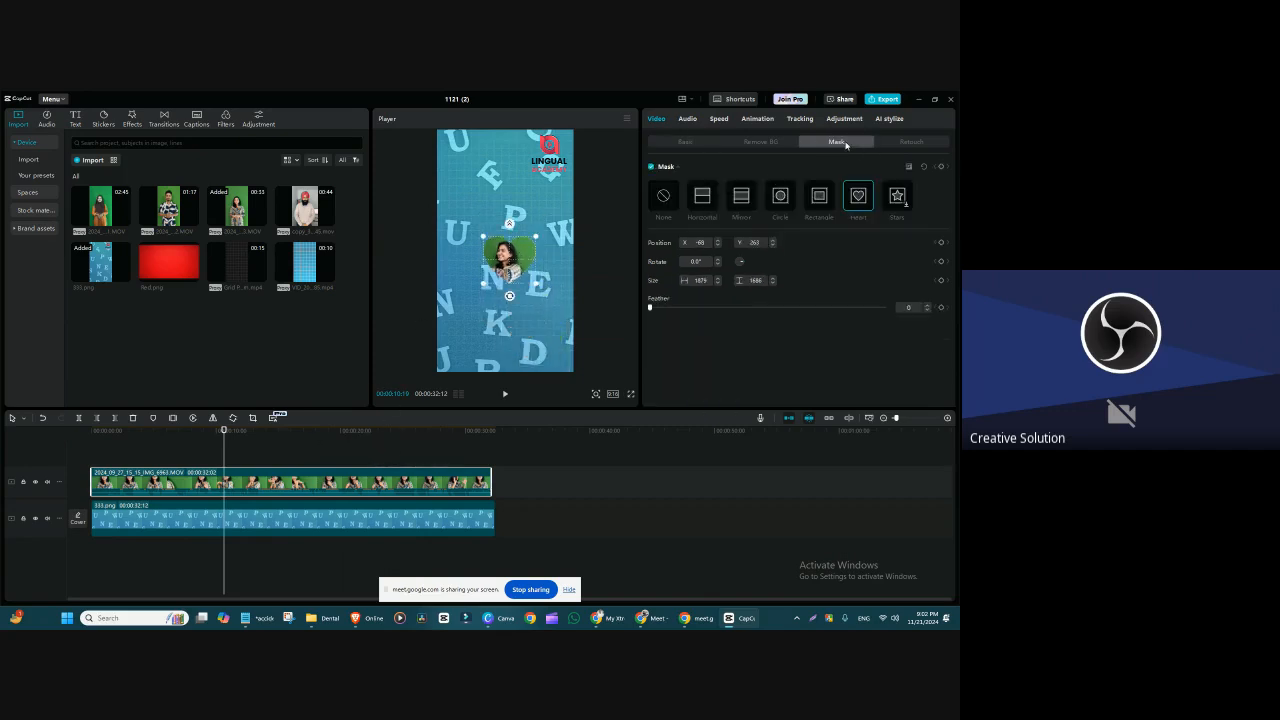
left_click(897, 195)
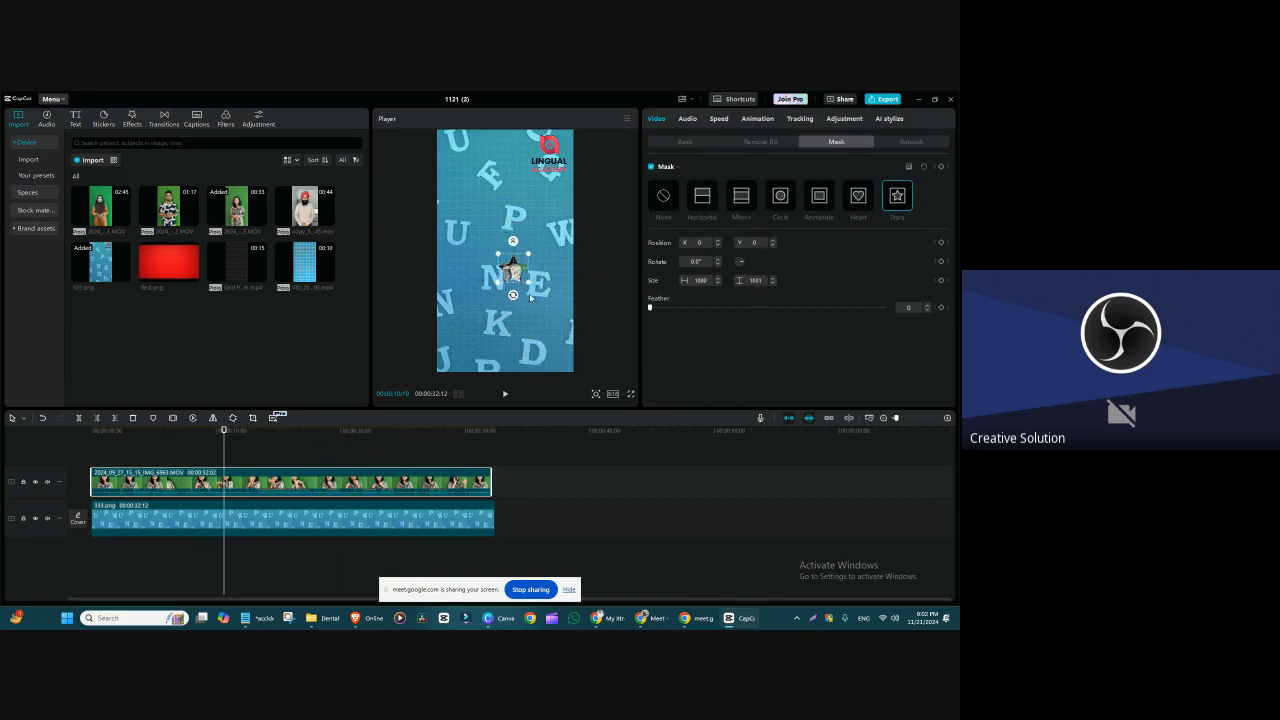
mouse_move(520, 278)
left_mouse_down()
mouse_move(513, 269)
mouse_move(541, 318)
mouse_move(516, 296)
left_mouse_up()
left_click_drag(522, 263, 520, 260)
Step: Switch to Canva to review the Class 3 topics slide, and return to CapCut
left_click(515, 619)
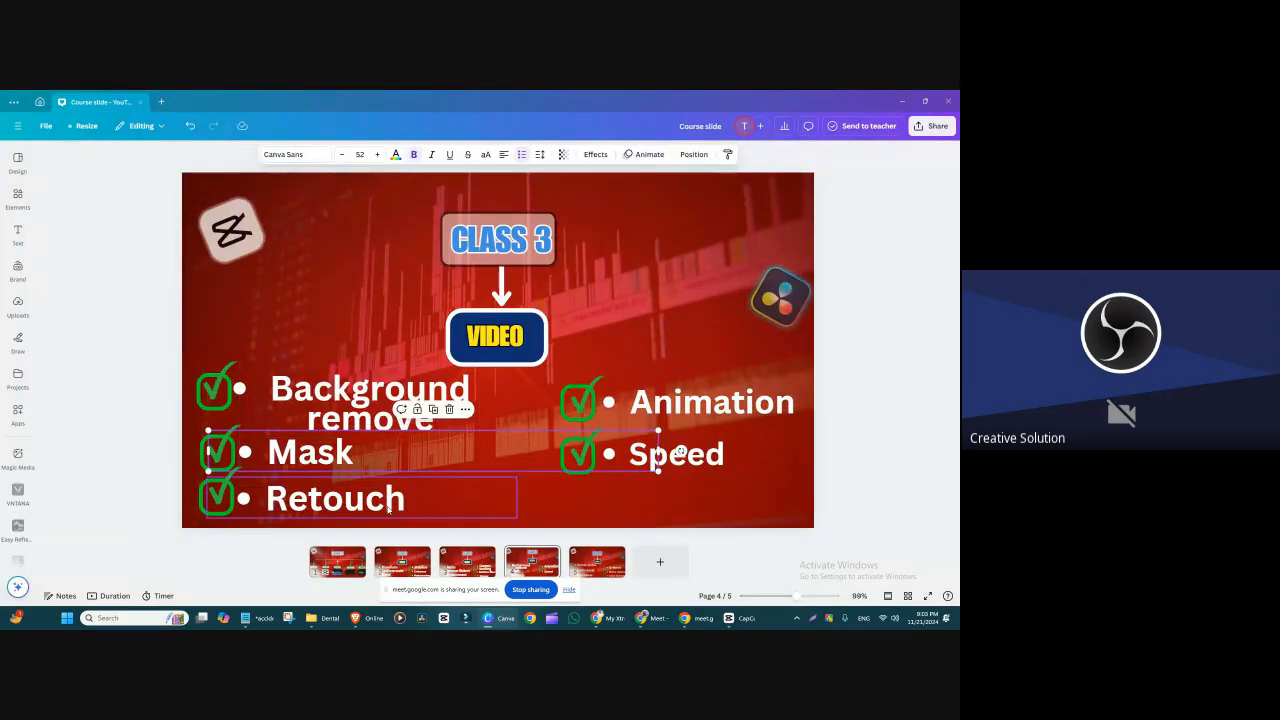
left_click(901, 101)
Step: Delete the blue letter background clip and place a fresh copy on the main track, matching the speaker clip's length
left_click_drag(500, 441, 345, 524)
left_click(345, 524)
key("Delete")
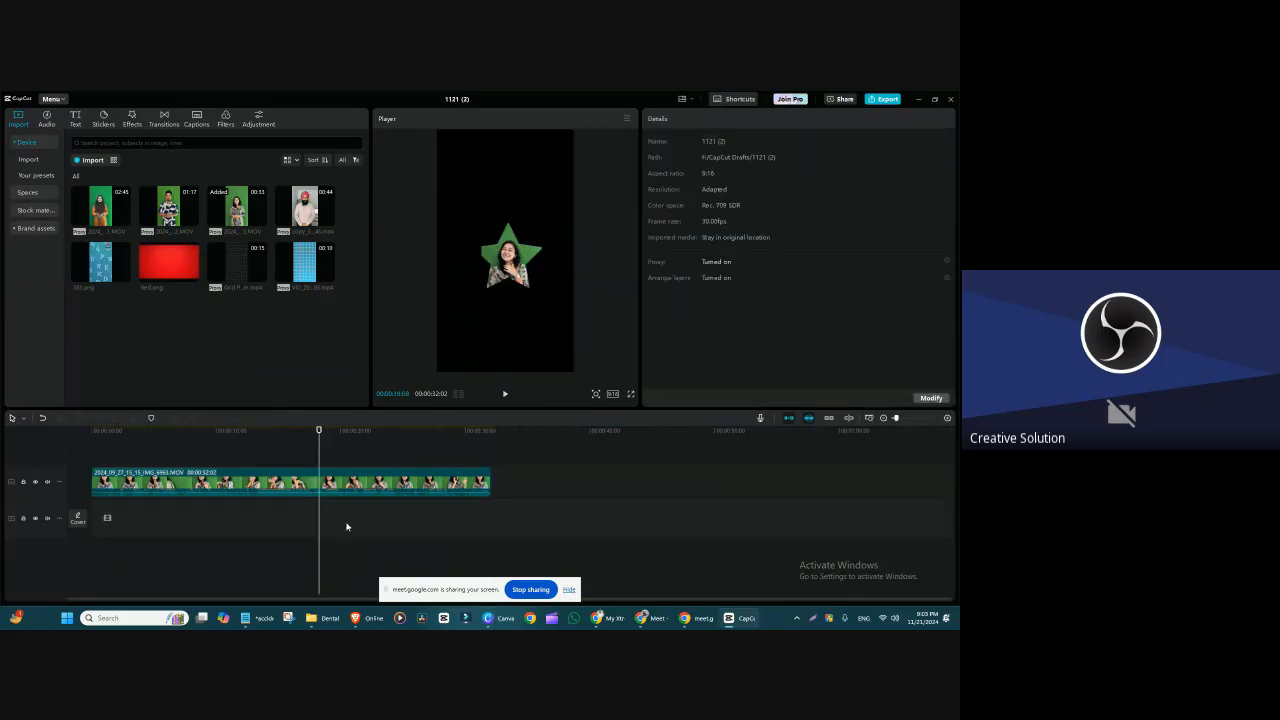
left_click_drag(115, 268, 490, 540)
Step: Replace the star-masked speaker clip with the 02:45 green-screen video at the start of the track above the background
left_click(440, 483)
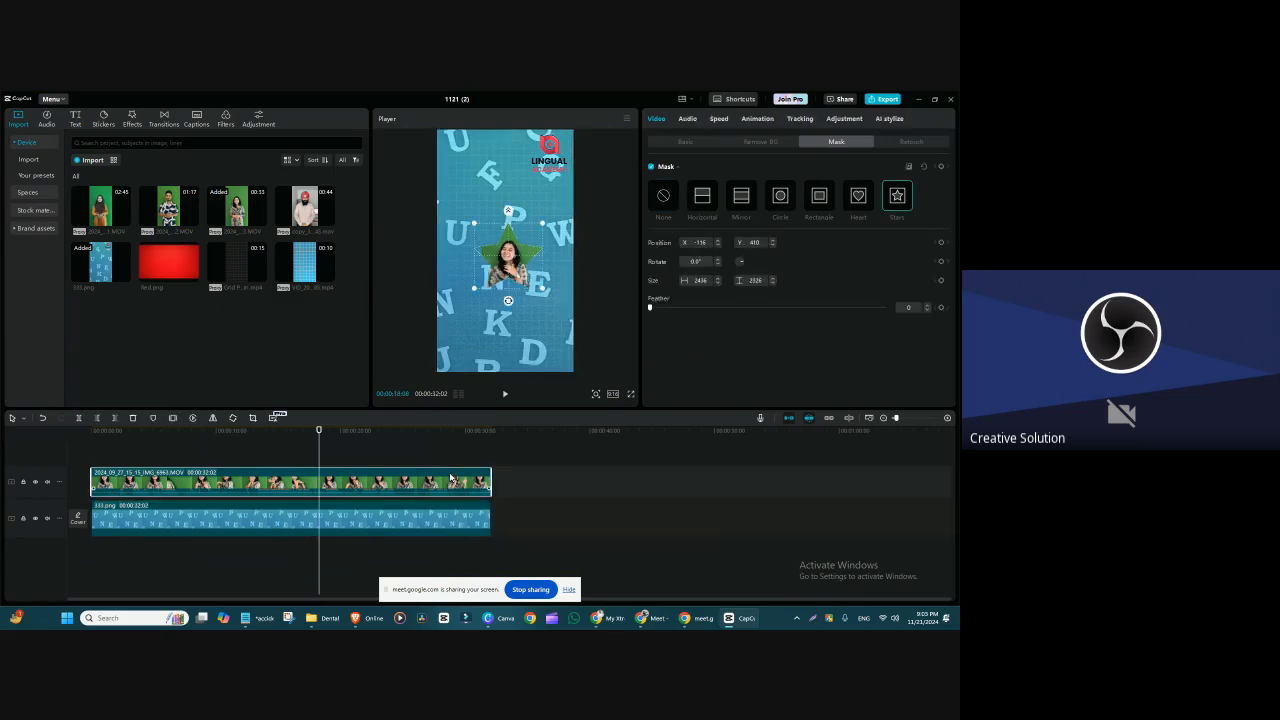
key("Delete")
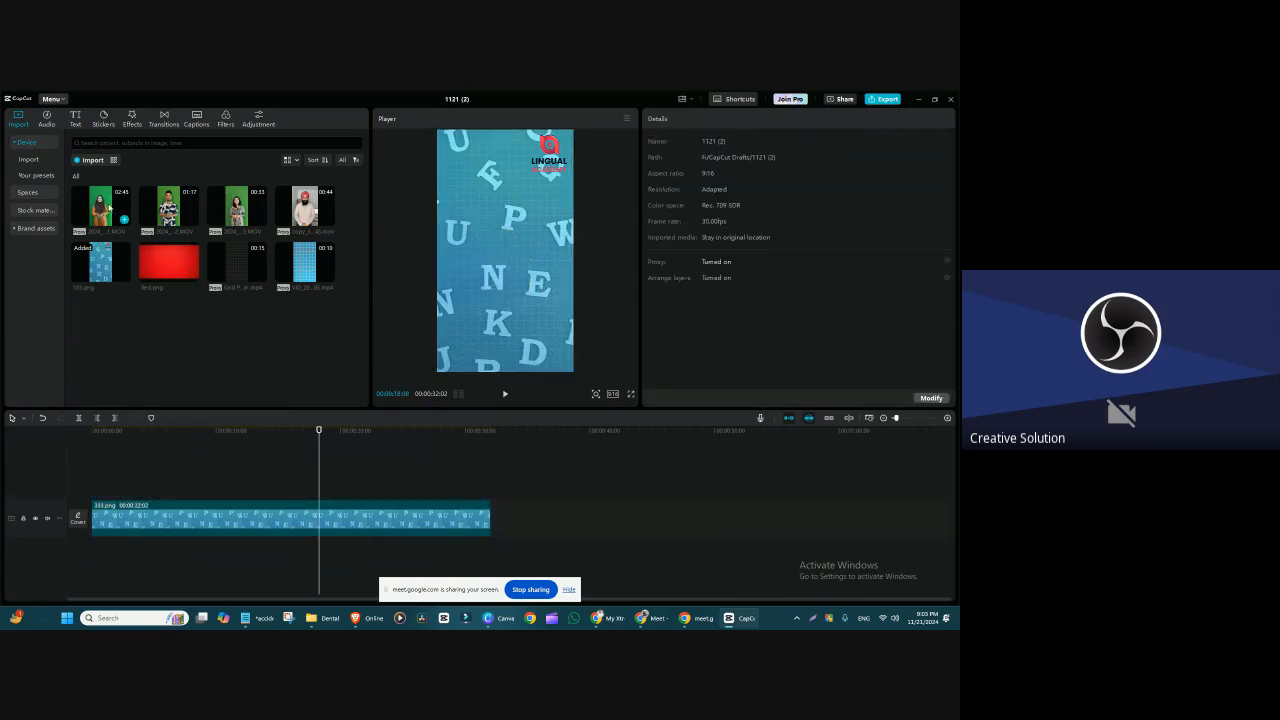
left_click_drag(122, 212, 91, 491)
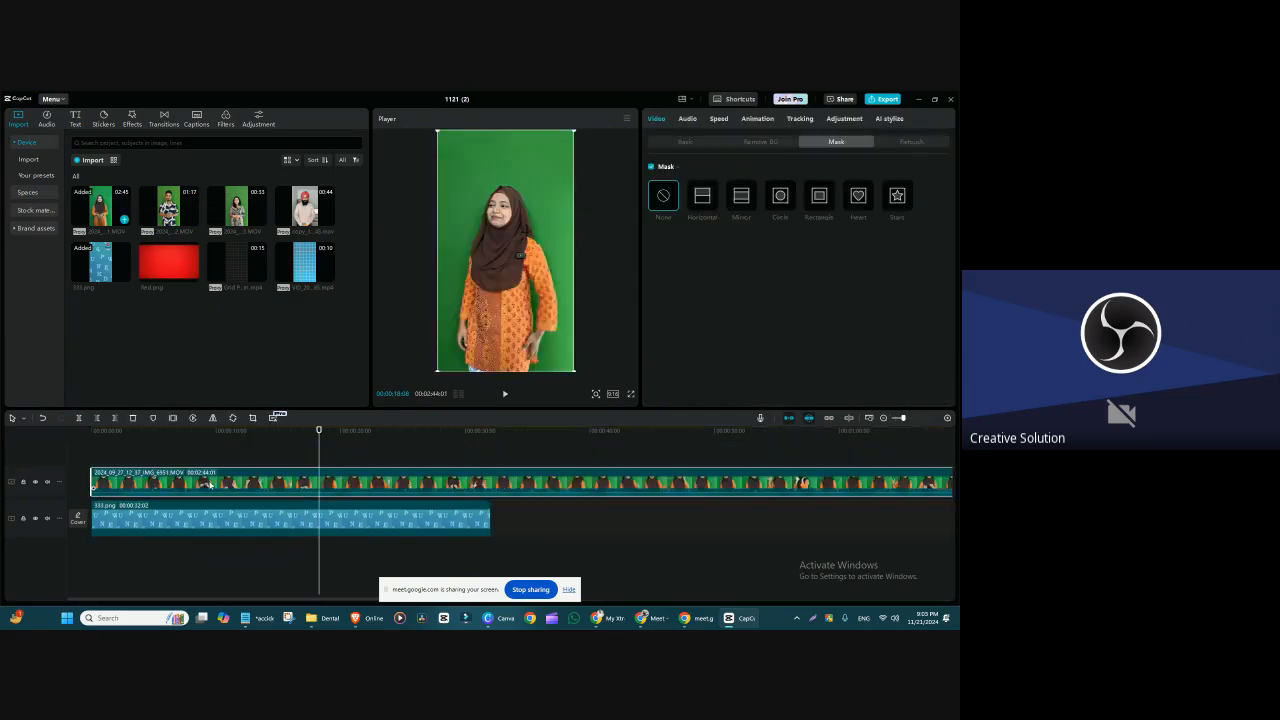
Step: Split the new green-screen clip at the background's end and delete the excess part
left_click(486, 432)
left_click_drag(511, 441, 489, 443)
key("ctrl+b")
left_click(530, 481)
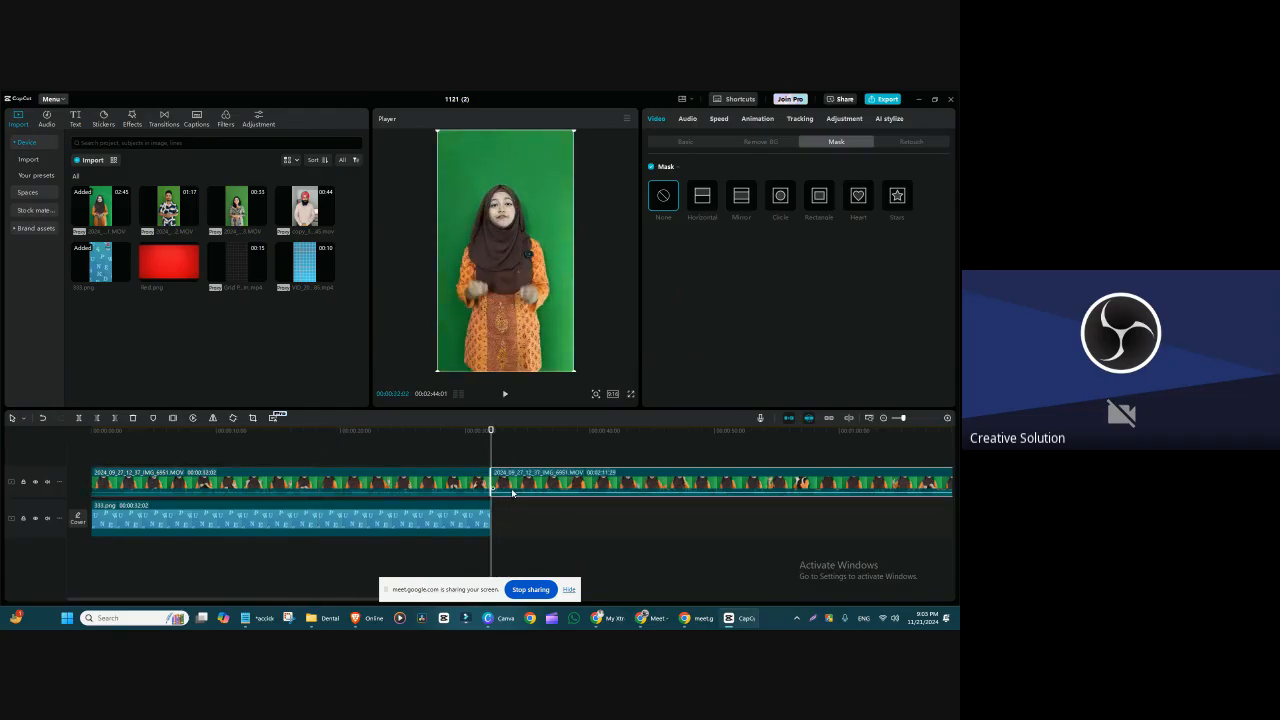
key("Delete")
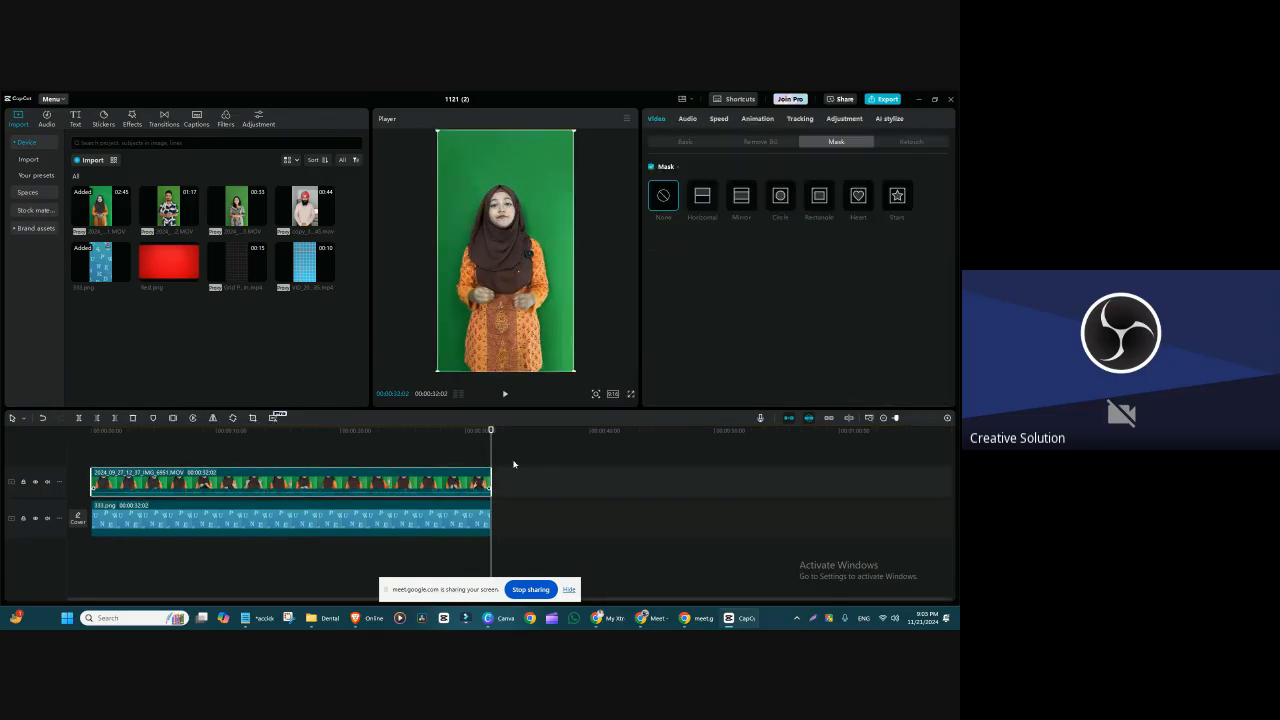
Step: Enable Chroma key on the new speaker clip and pick the green backdrop as the colour to remove
left_click(325, 443)
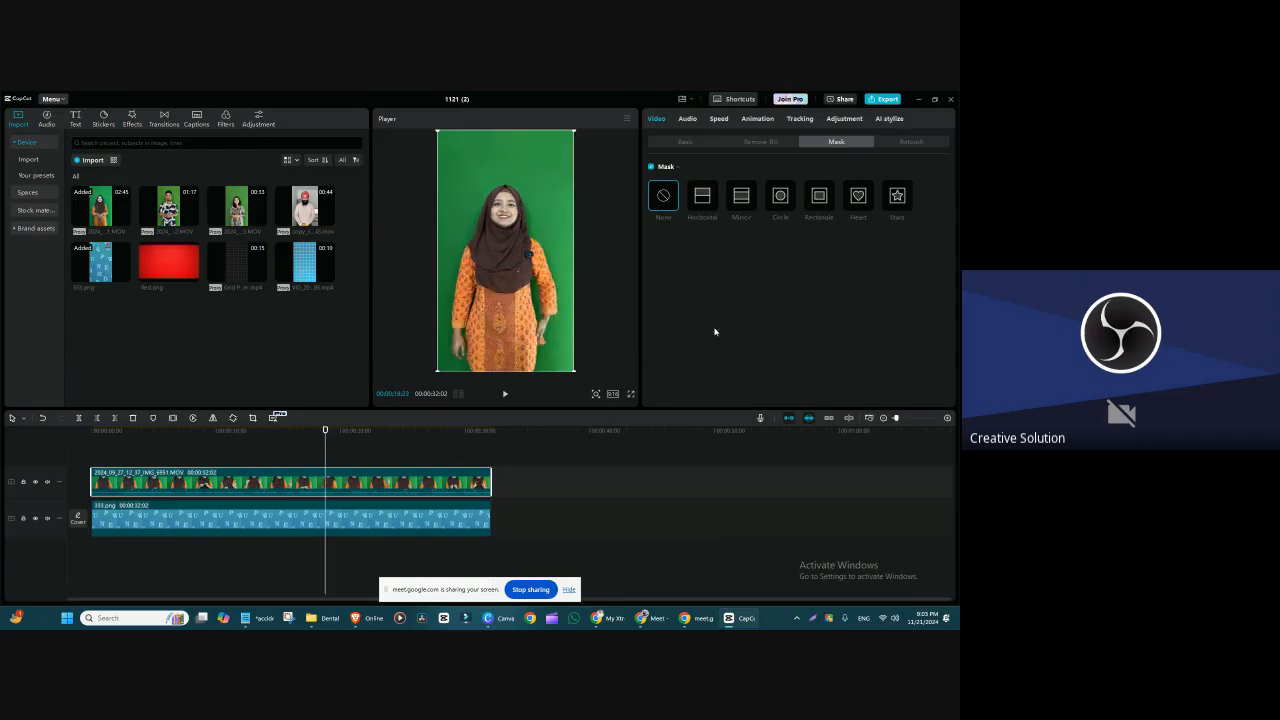
left_click(759, 142)
left_click(651, 215)
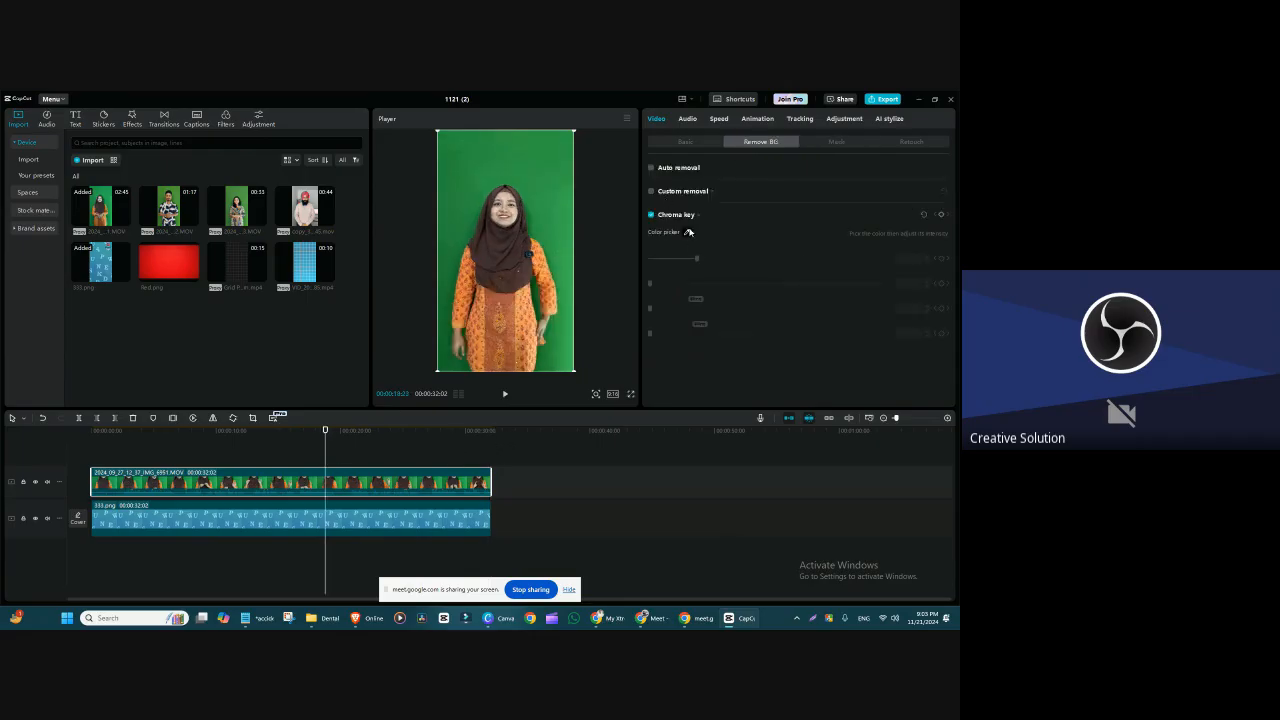
left_click(688, 232)
left_click(566, 159)
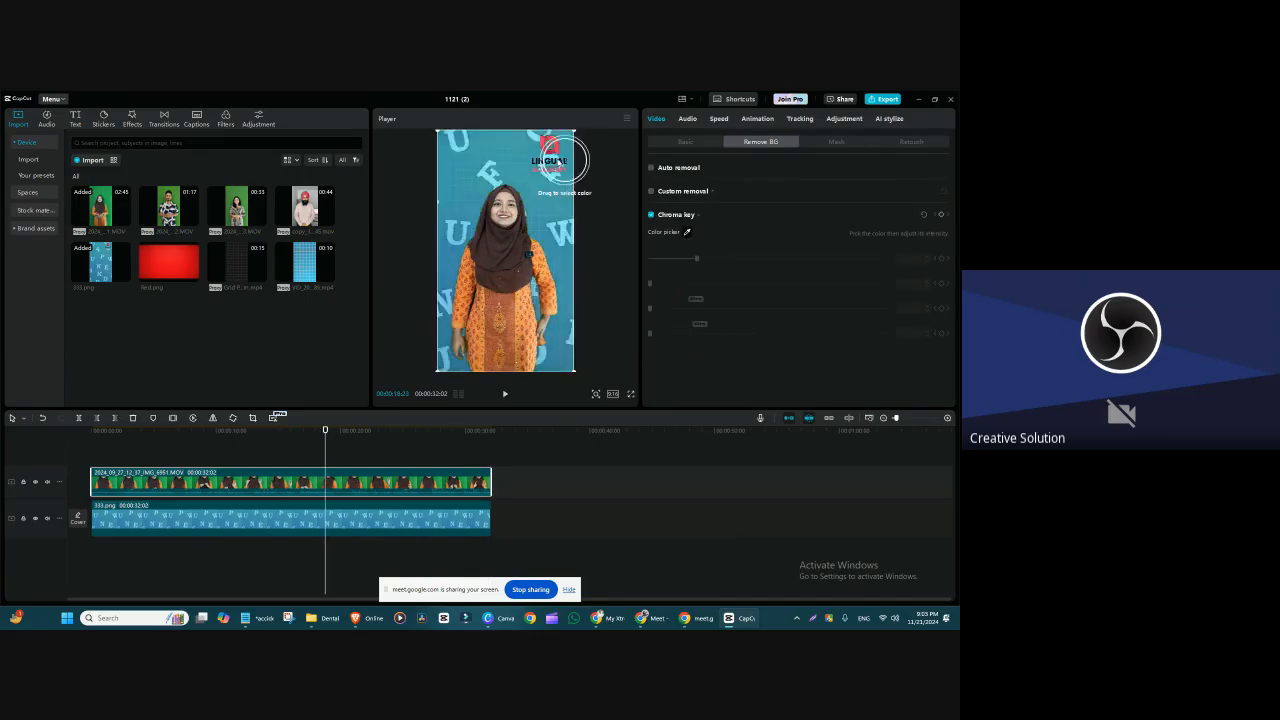
left_click(566, 159)
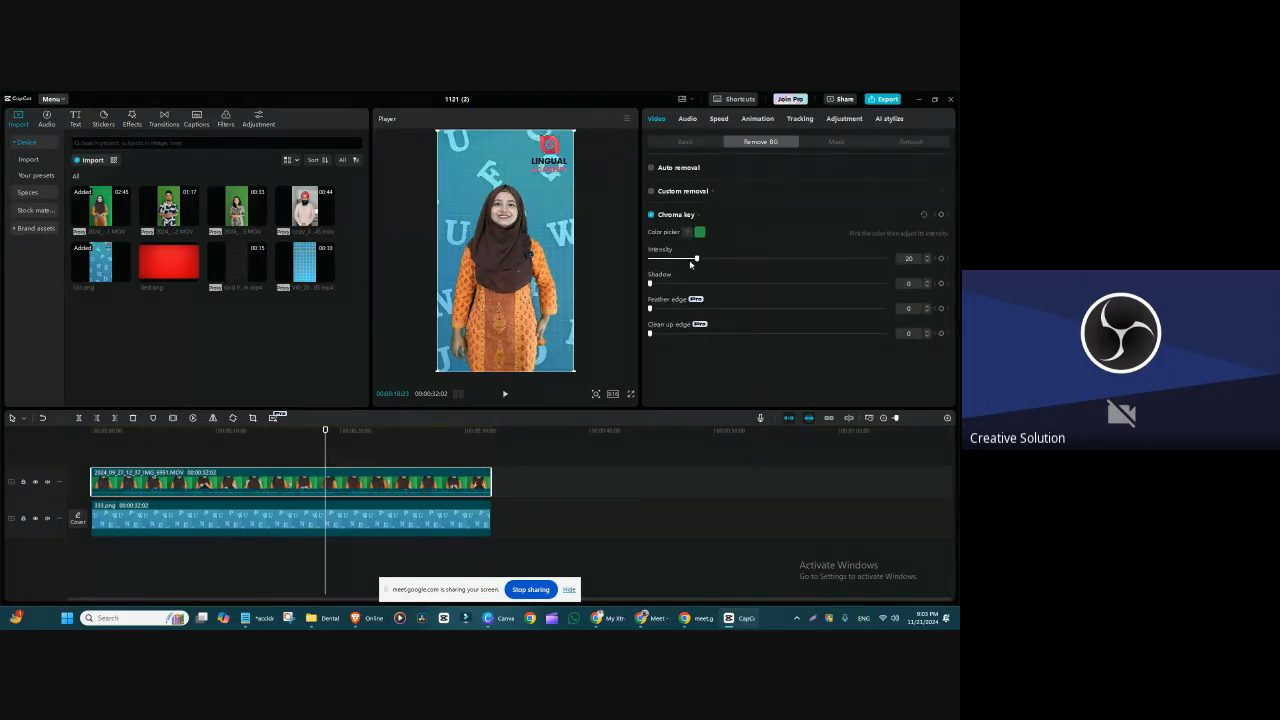
Step: Set the chroma key Intensity to 30, Feather edge to 29 and Clean up edge to 40, and check the cutout at other moments
left_click_drag(696, 259, 741, 335)
left_click(426, 452)
left_click(413, 454)
left_click(358, 458)
left_click(410, 482)
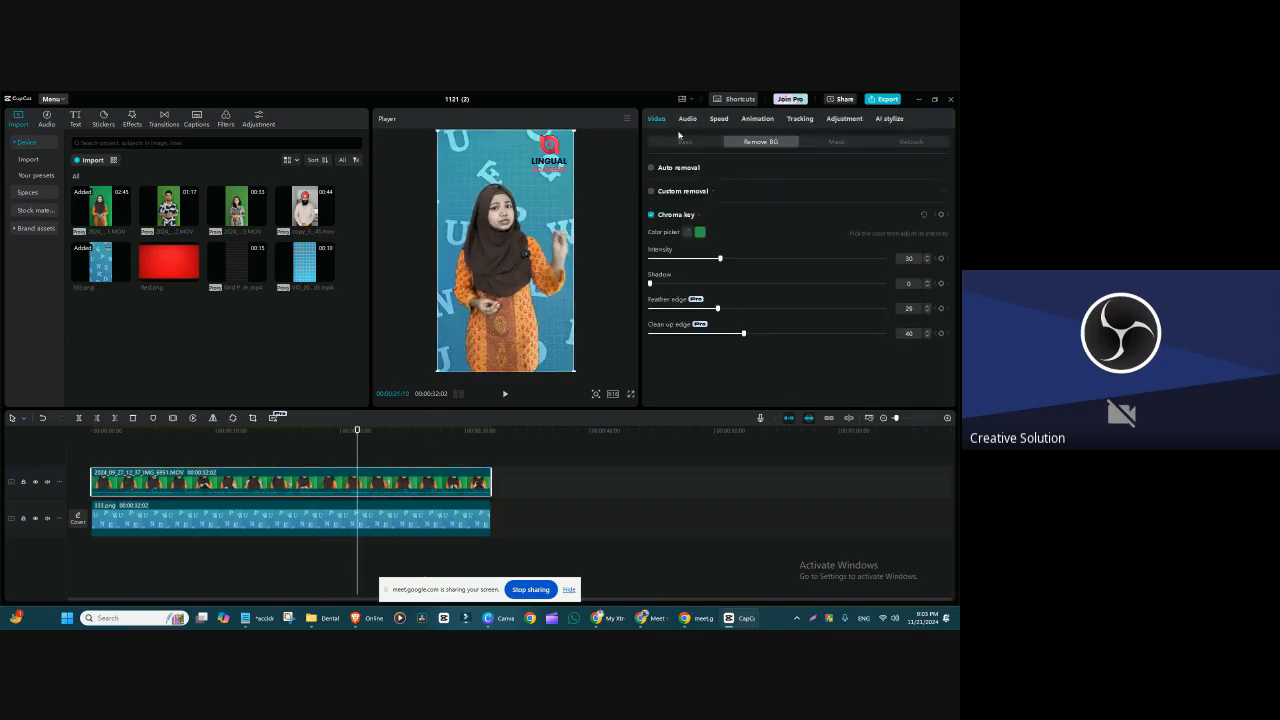
Step: Turn on face Retouch for the speaker clip, and enlarge and lower it so her face fills more of the frame
left_click(914, 143)
left_click(651, 188)
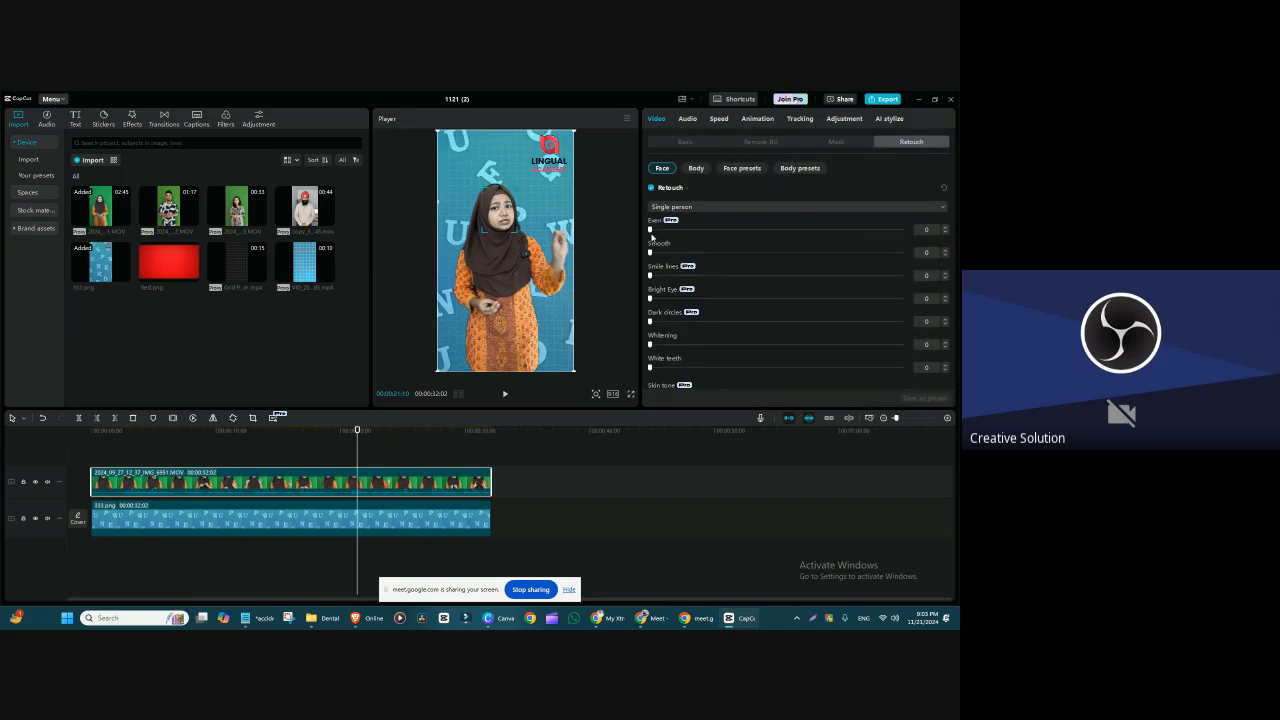
left_click_drag(574, 372, 666, 481)
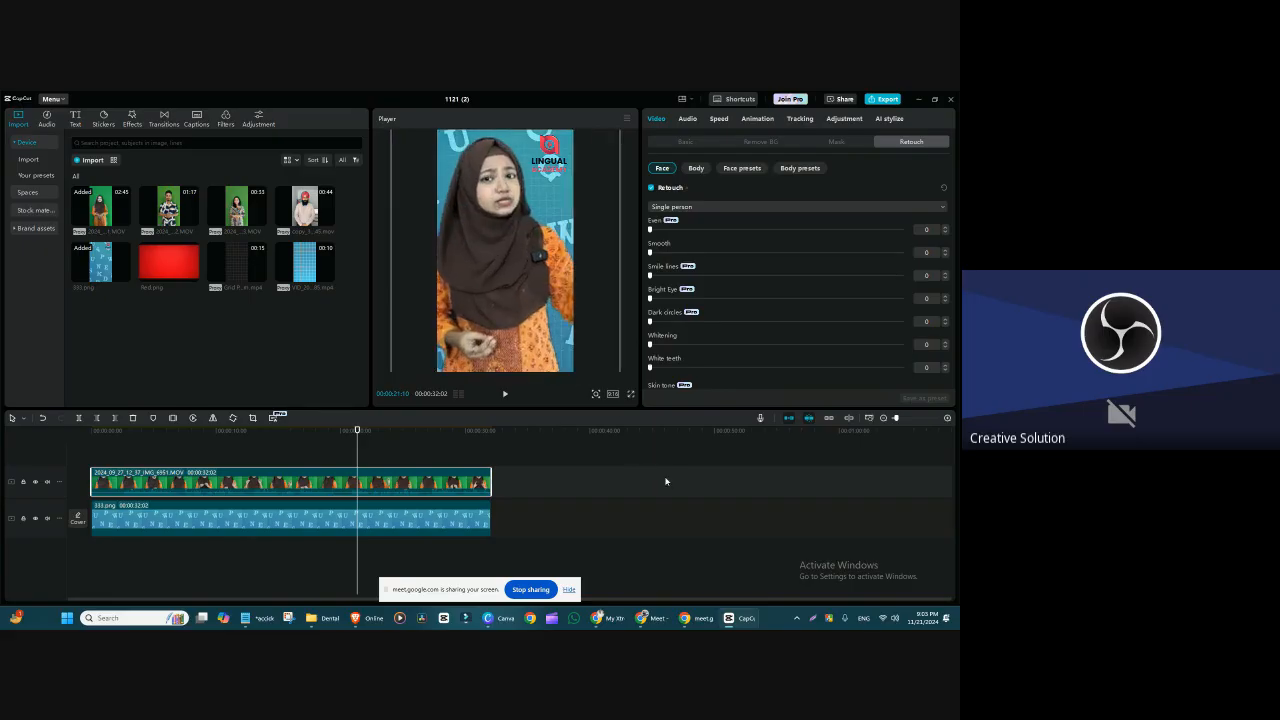
left_click_drag(515, 256, 522, 332)
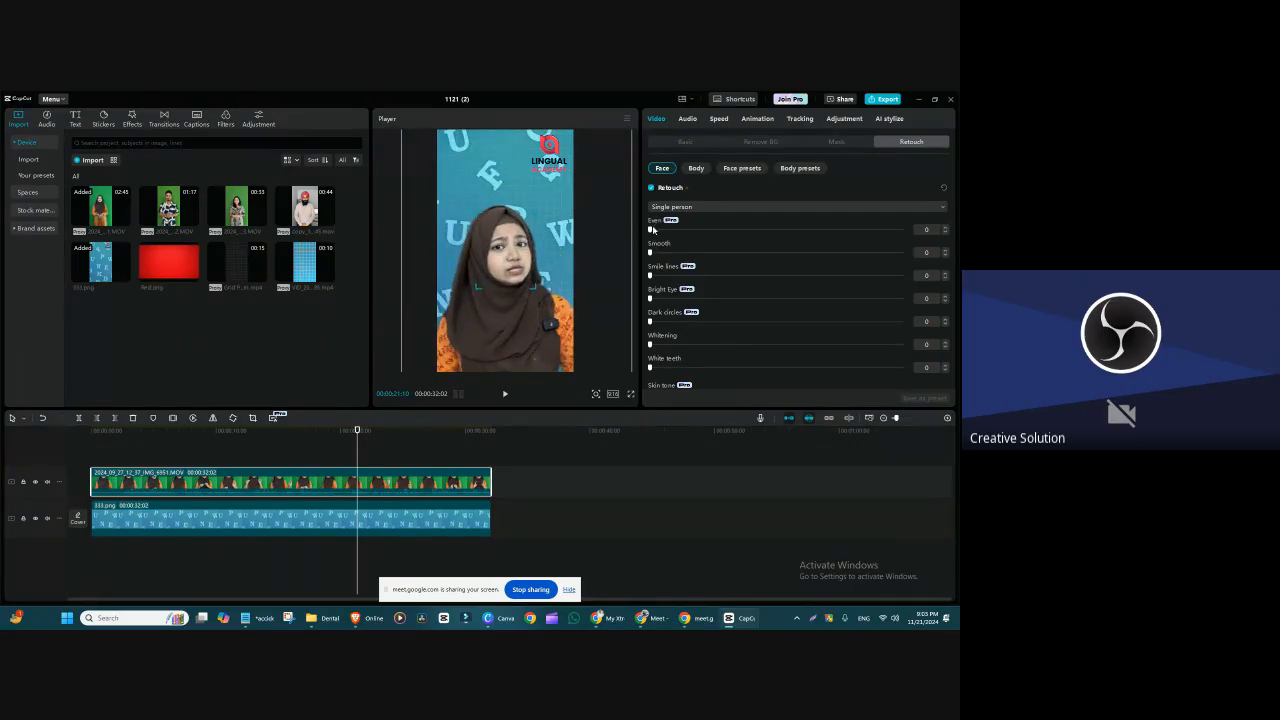
Step: Set the face retouch Even to 57, Smooth to 38 and Smile lines to 59
mouse_move(650, 229)
left_mouse_down()
mouse_move(820, 230)
mouse_move(763, 230)
left_mouse_up()
left_click(794, 230)
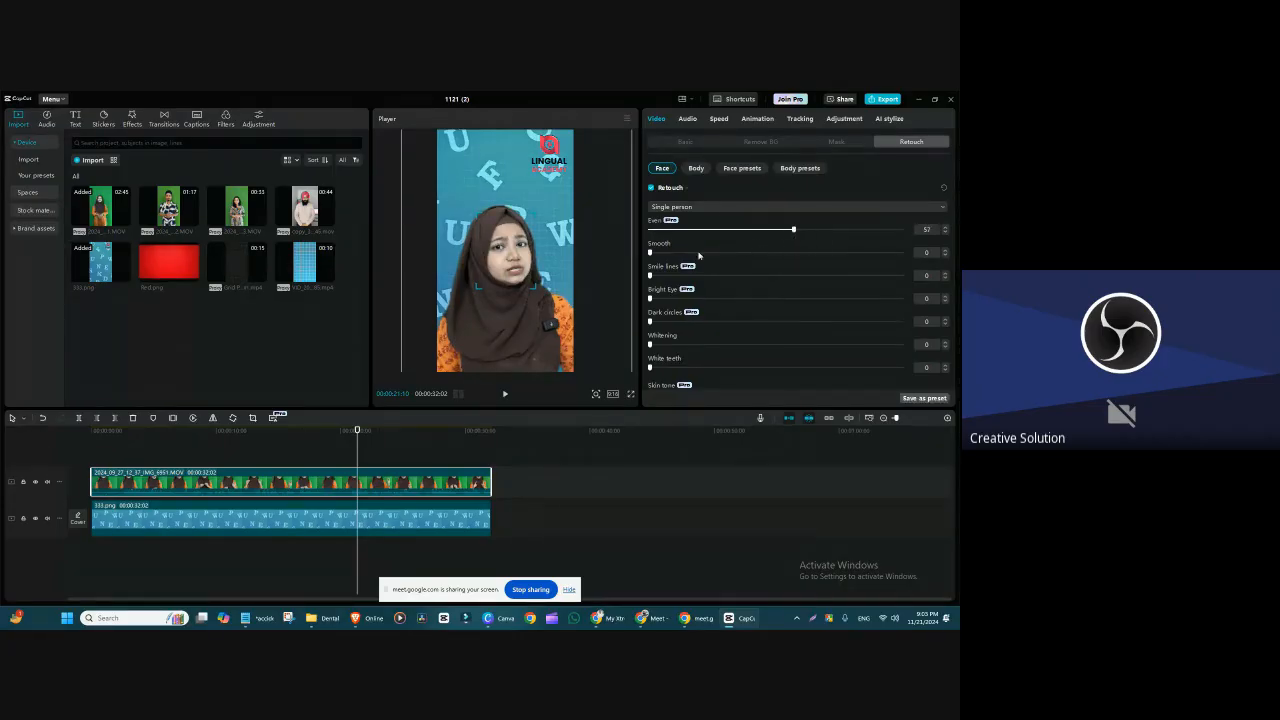
mouse_move(650, 252)
left_mouse_down()
mouse_move(780, 273)
mouse_move(745, 256)
mouse_move(798, 276)
left_mouse_up()
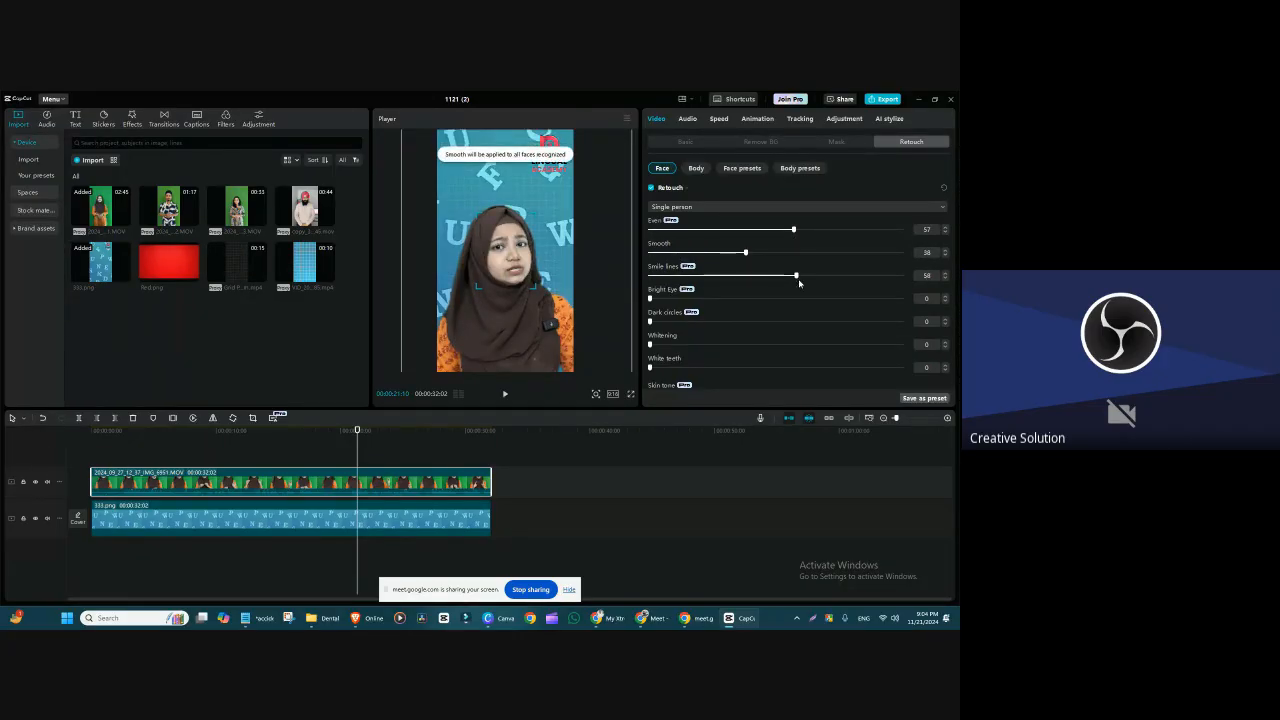
Step: Set the face retouch Bright Eye to 48, Dark circles to 67, Whitening to 62 and White teeth to 49
left_click_drag(650, 298, 770, 299)
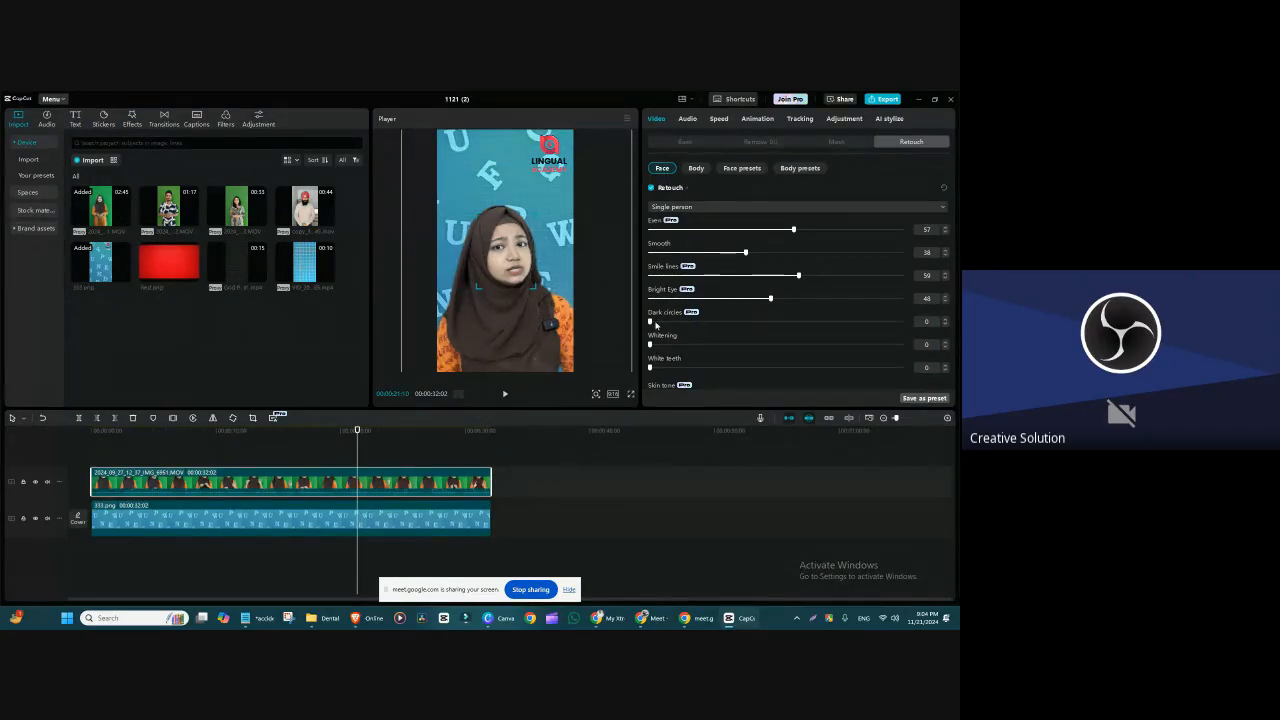
left_click_drag(656, 325, 767, 322)
left_click(819, 331)
left_click_drag(651, 344, 806, 349)
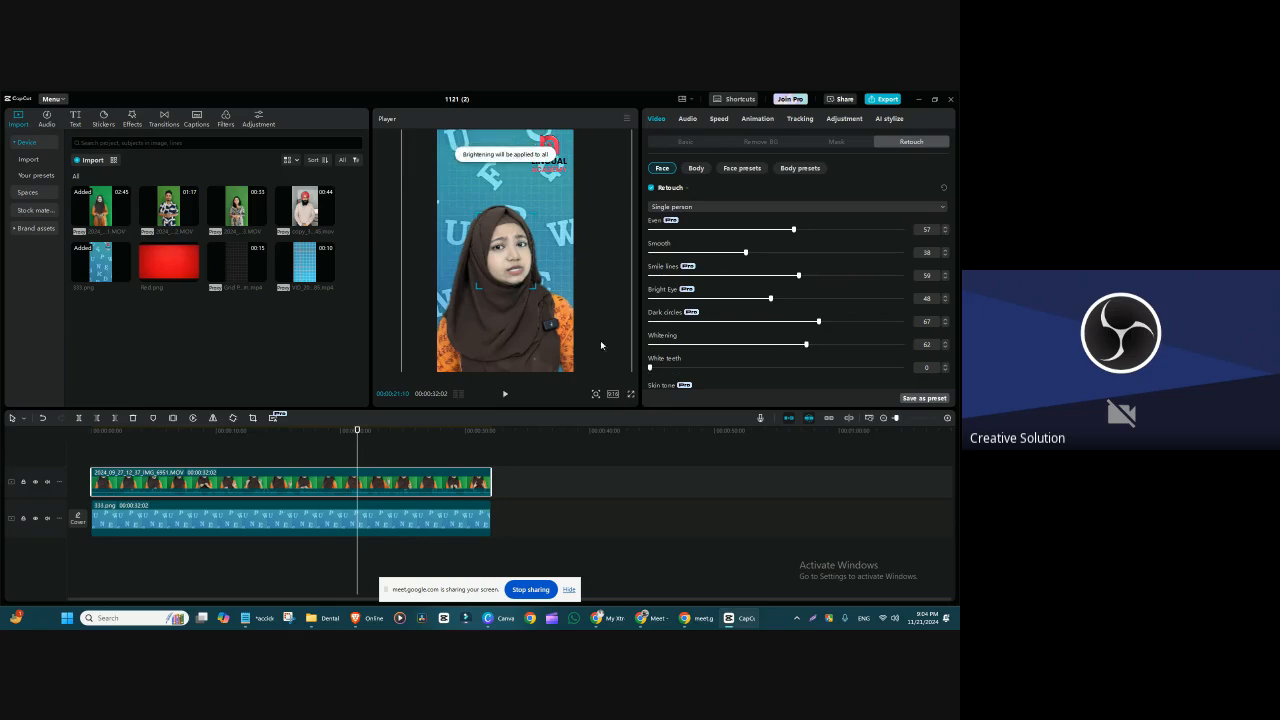
left_click_drag(650, 367, 772, 369)
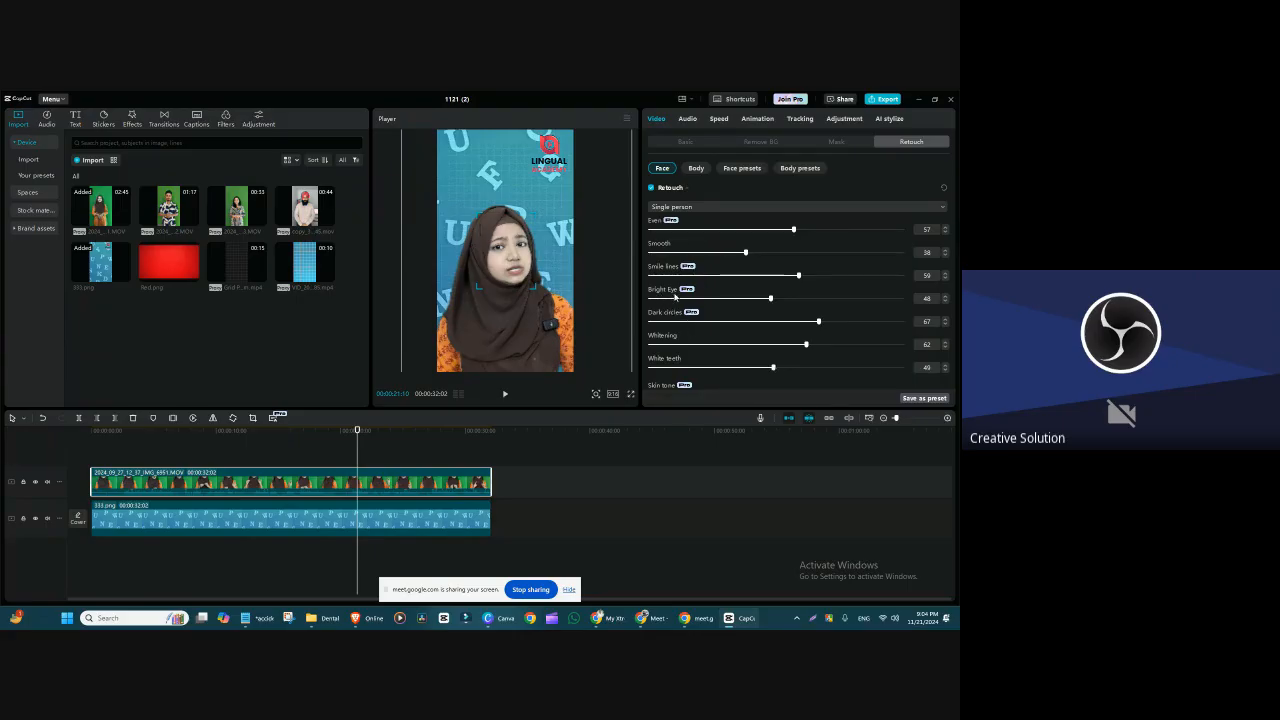
mouse_move(771, 299)
left_mouse_down()
mouse_move(613, 306)
mouse_move(750, 320)
mouse_move(622, 320)
mouse_move(814, 320)
mouse_move(742, 320)
mouse_move(771, 320)
left_mouse_up()
Step: Apply the Pink White skin tone to the speaker's face and lower its Warmth
scroll(704, 377, "down", 1)
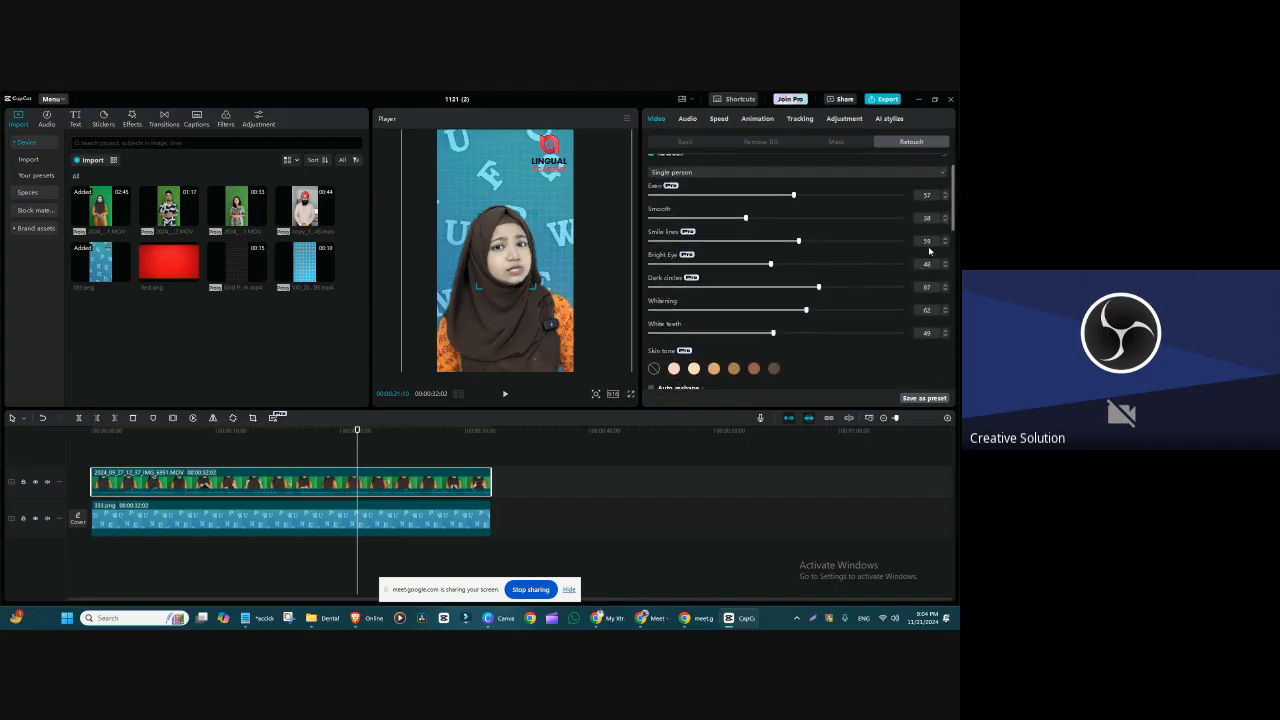
left_click_drag(952, 213, 949, 233)
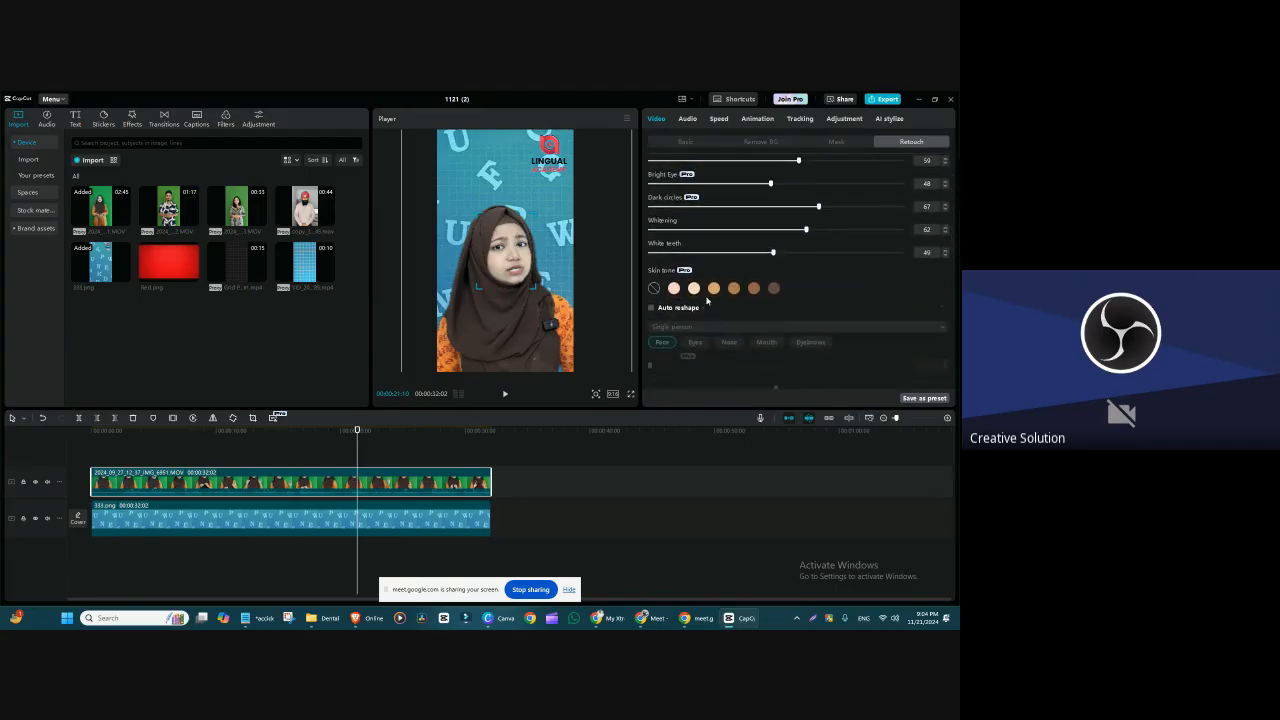
left_click(674, 289)
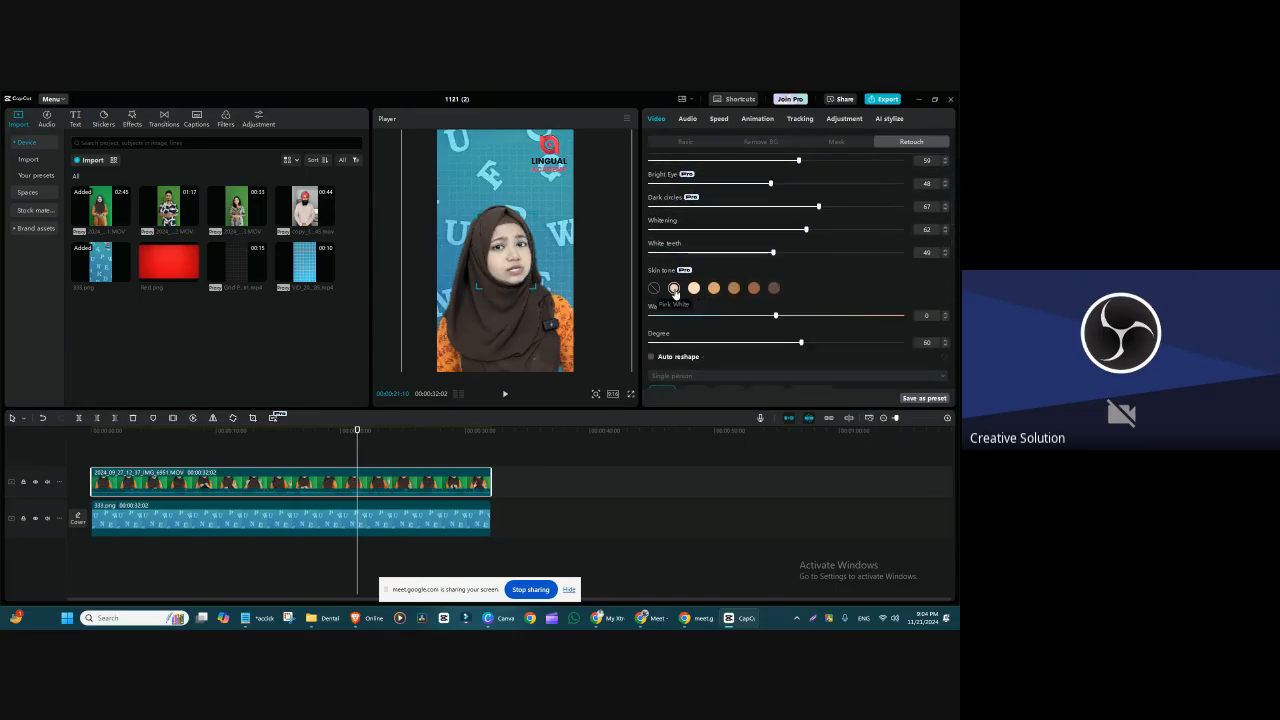
left_click_drag(776, 316, 688, 331)
Step: Try other skin tone presets on the speaker's face, including the darkest one and Warm Yellow
left_click(694, 288)
left_click_drag(723, 322, 721, 322)
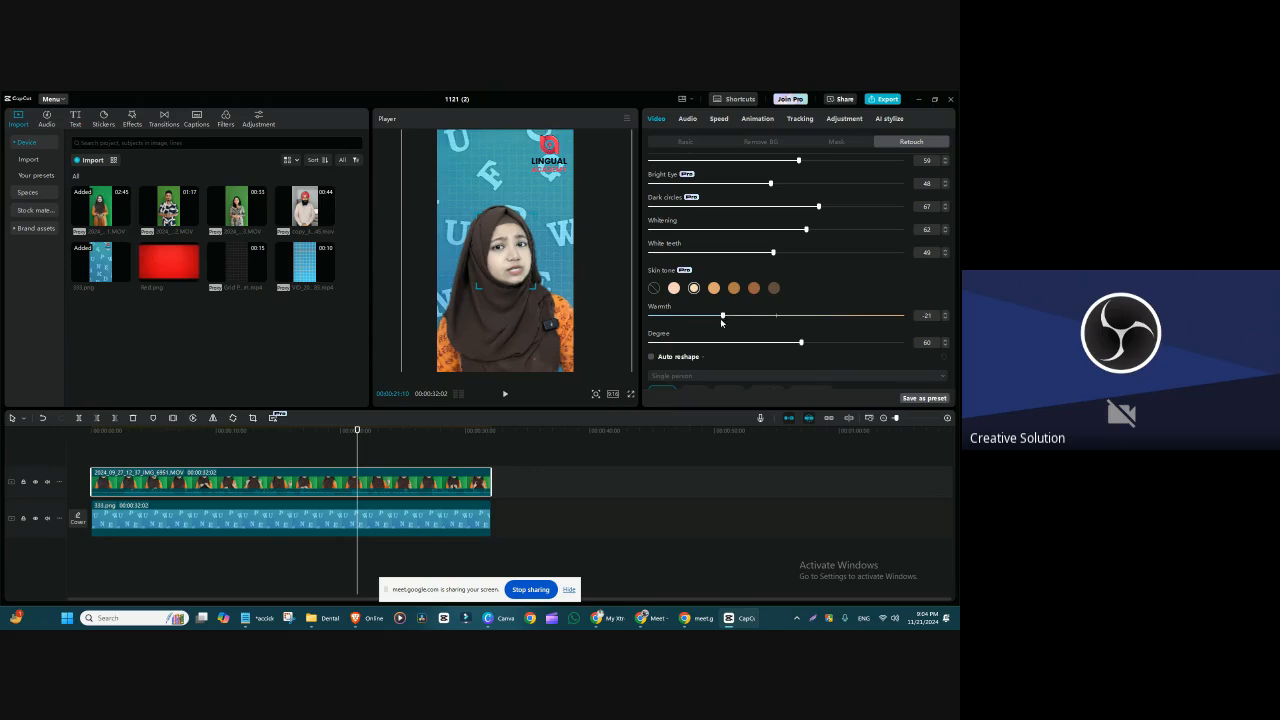
left_click(774, 288)
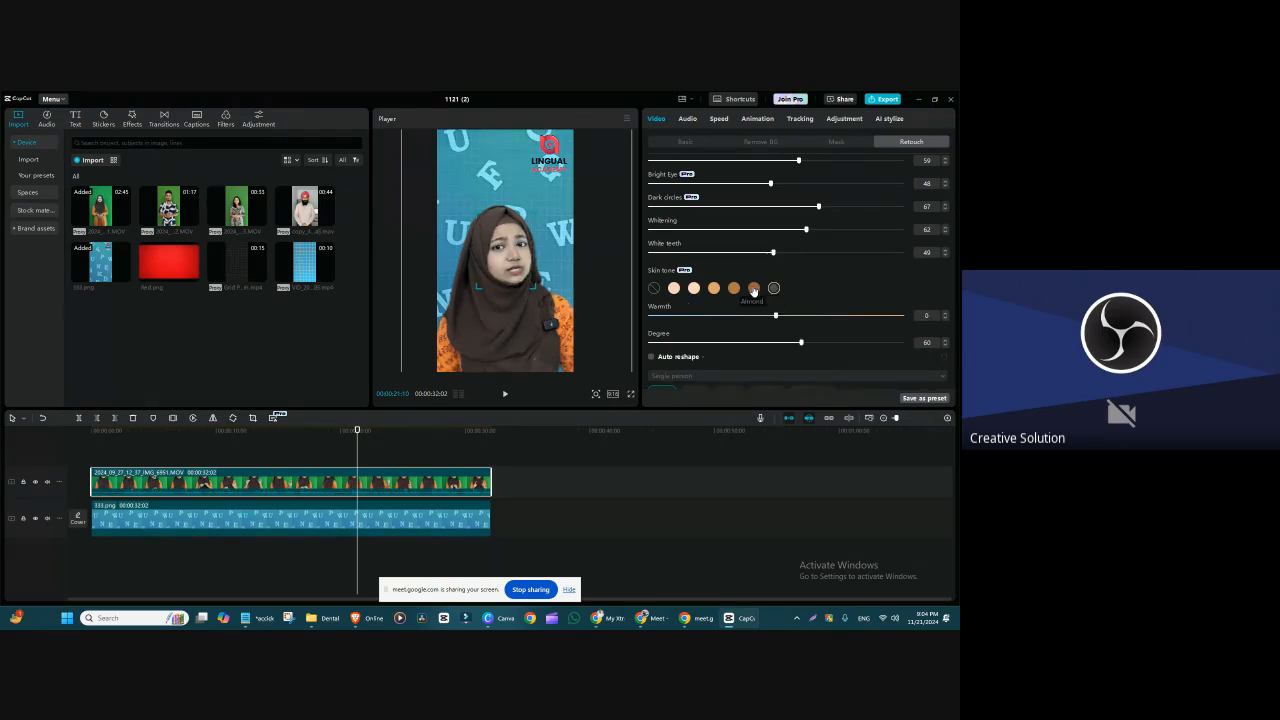
left_click(714, 288)
left_click(694, 288)
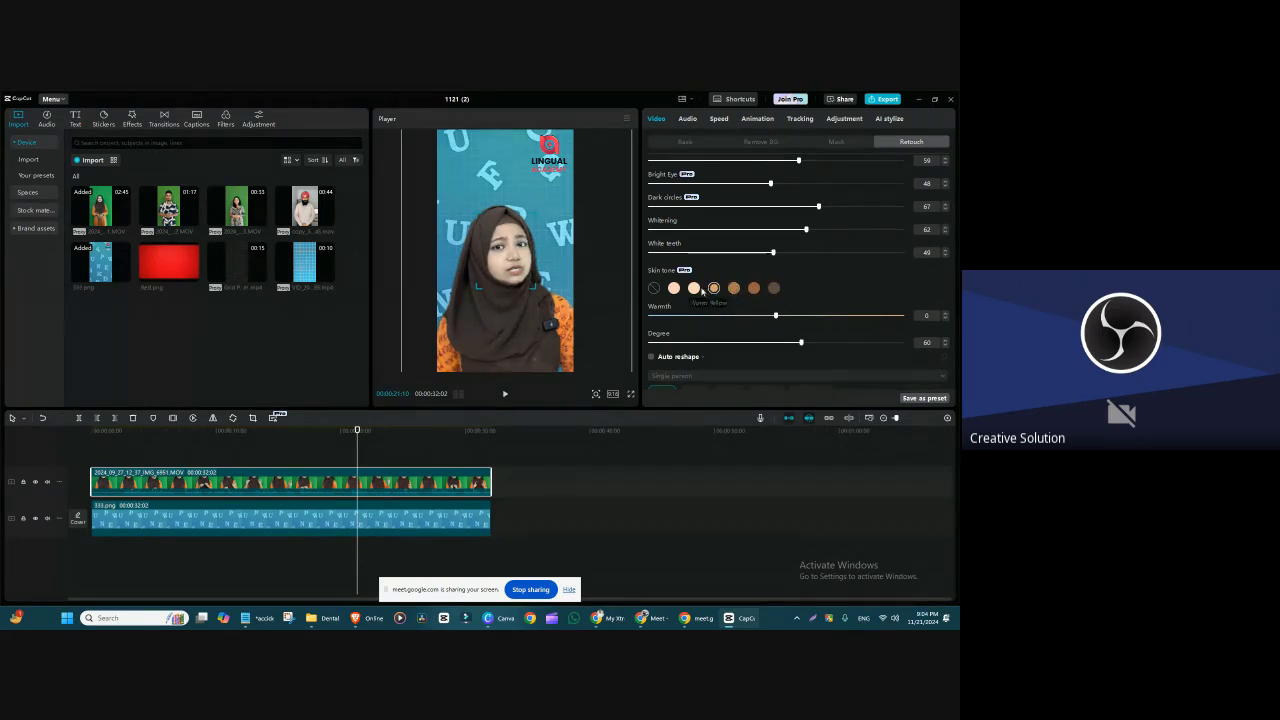
Step: Choose the Pink White skin tone with Warmth at -25 and Degree at 85
left_click(675, 289)
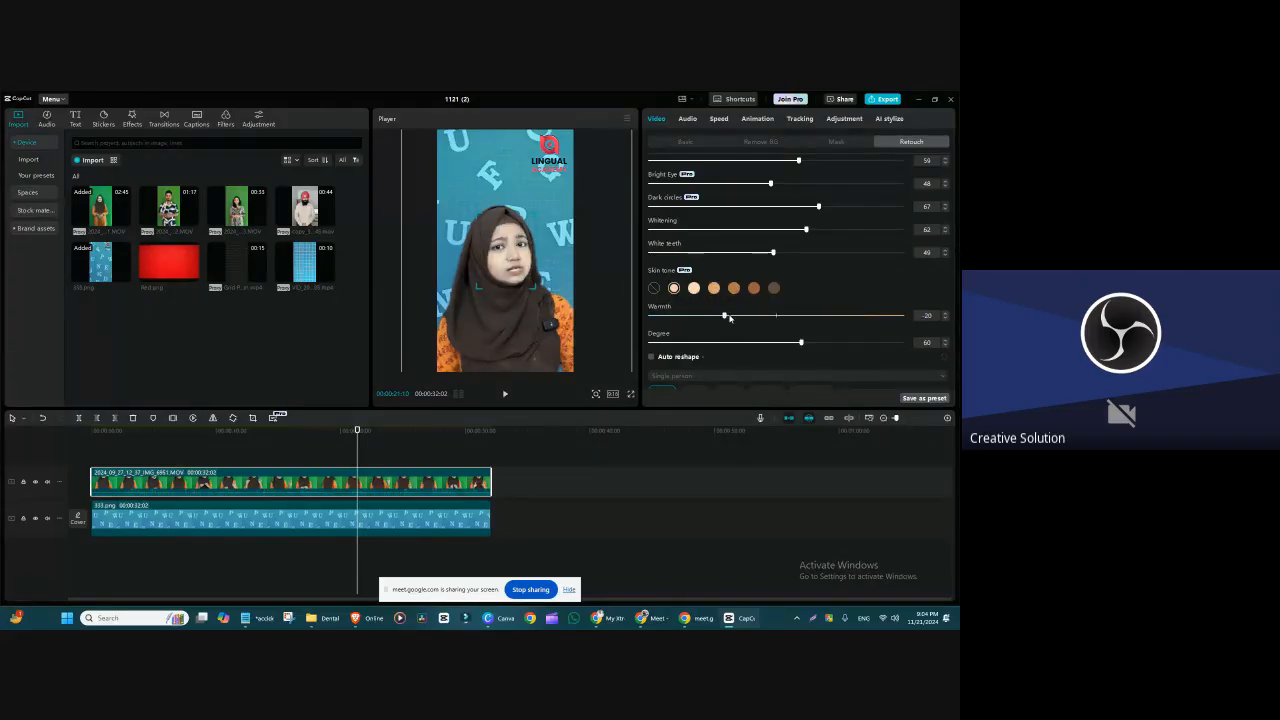
left_click_drag(719, 319, 701, 317)
left_click_drag(798, 343, 865, 367)
left_click_drag(703, 316, 689, 319)
Step: Enlarge the retouched speaker clip slightly within the frame
scroll(508, 258, "down", 3)
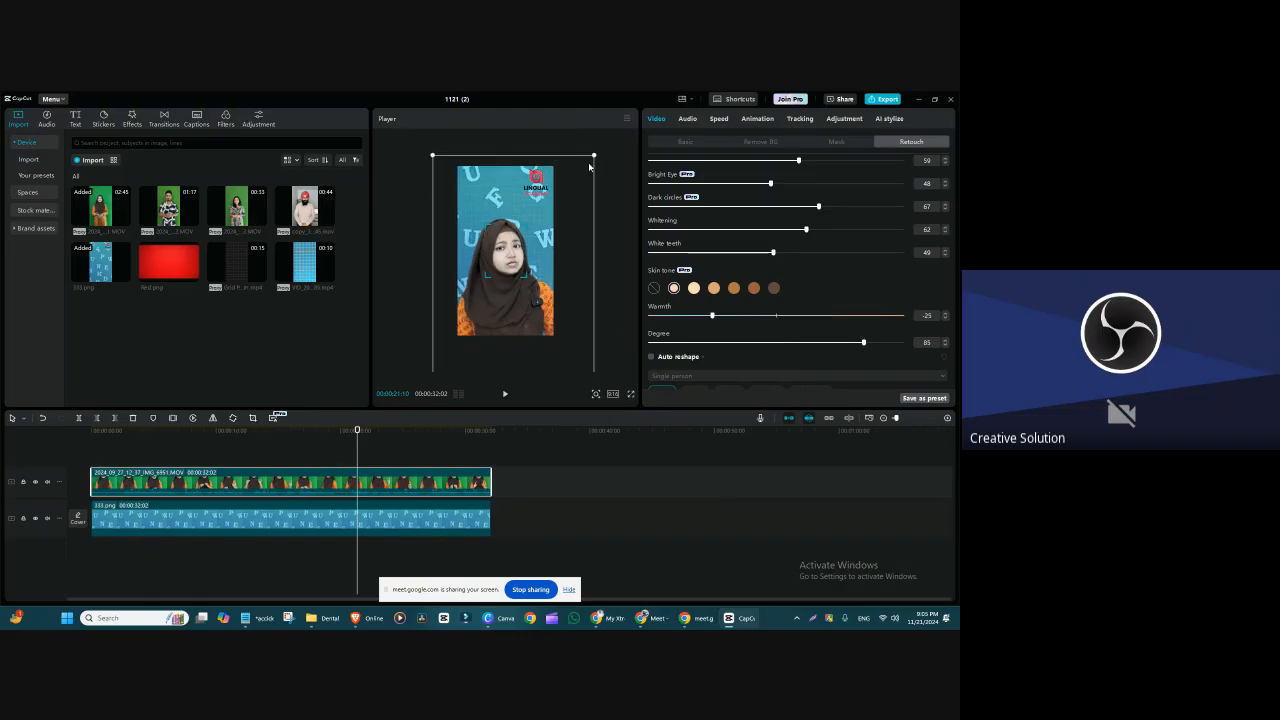
left_click_drag(594, 156, 617, 142)
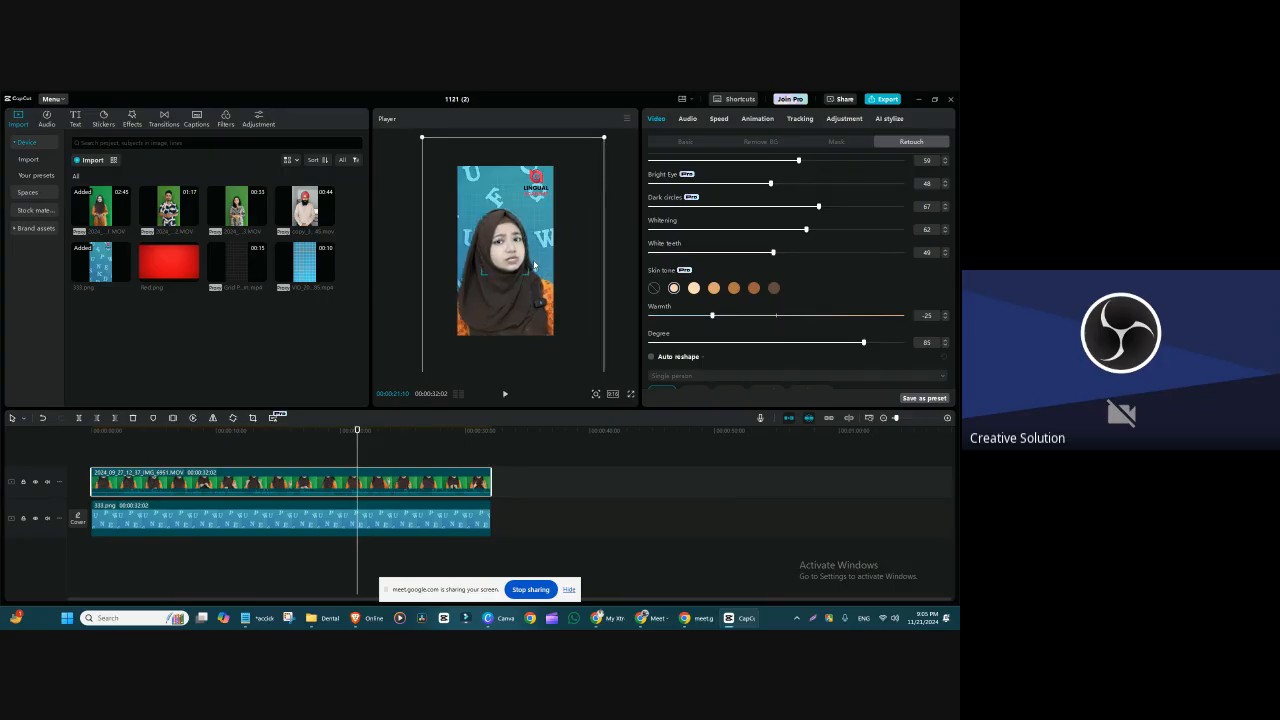
left_click(611, 239)
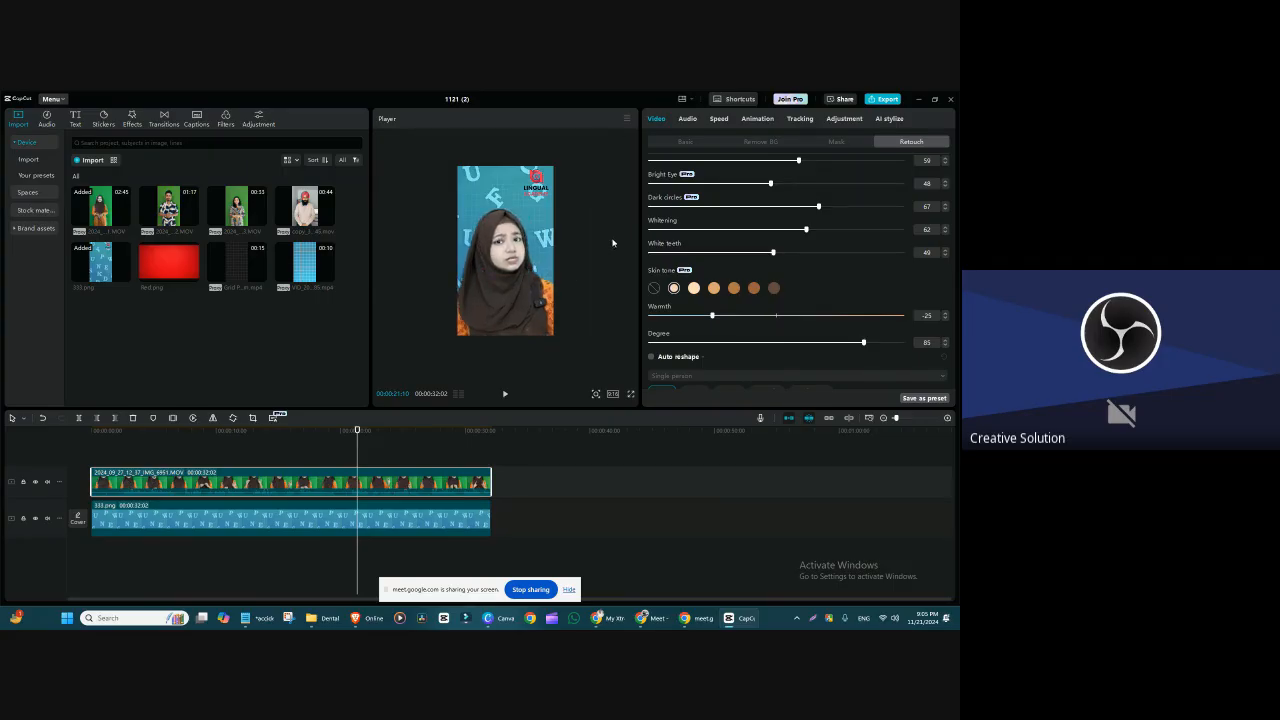
left_click(518, 240)
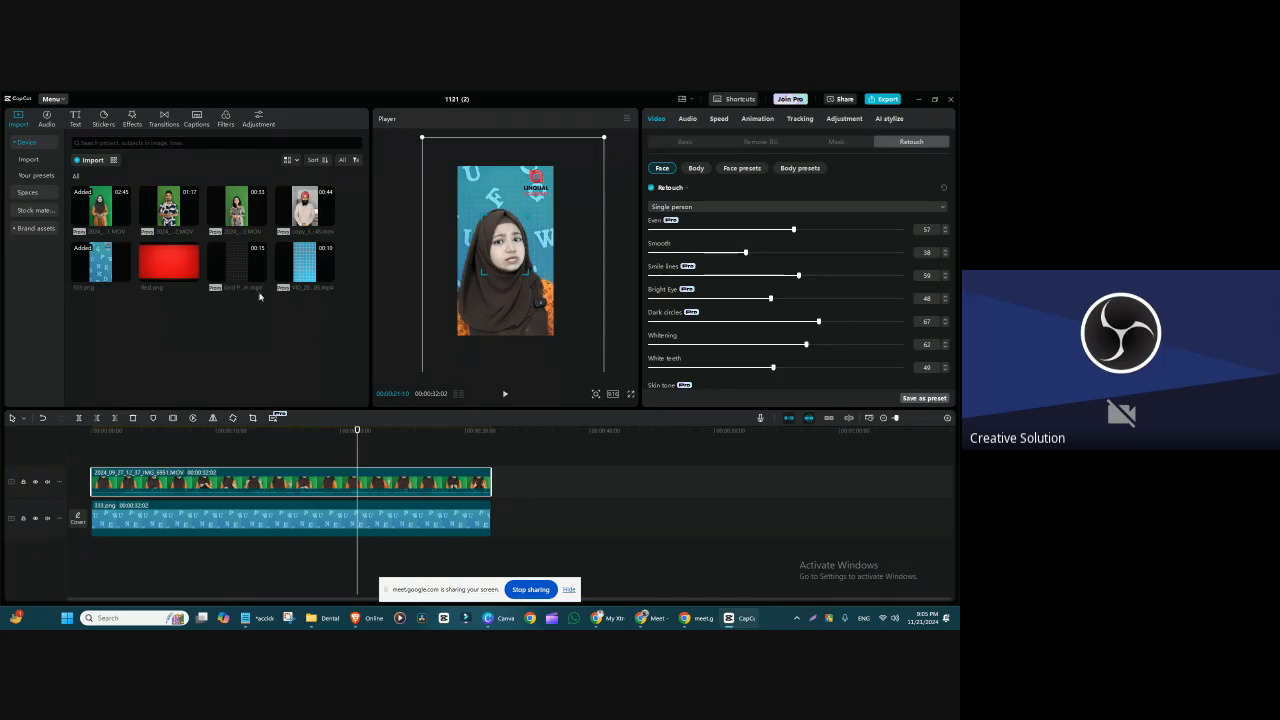
mouse_move(100, 210)
left_mouse_down()
mouse_move(197, 366)
mouse_move(93, 465)
left_mouse_up()
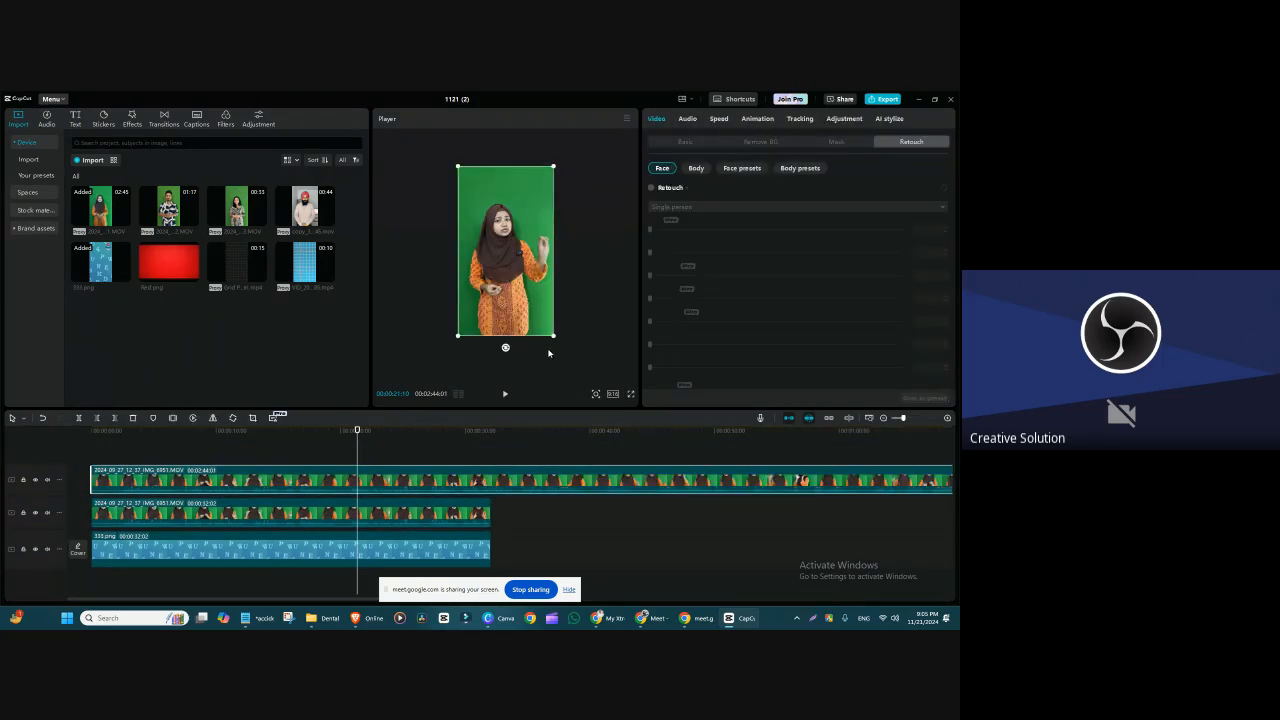
key("Delete")
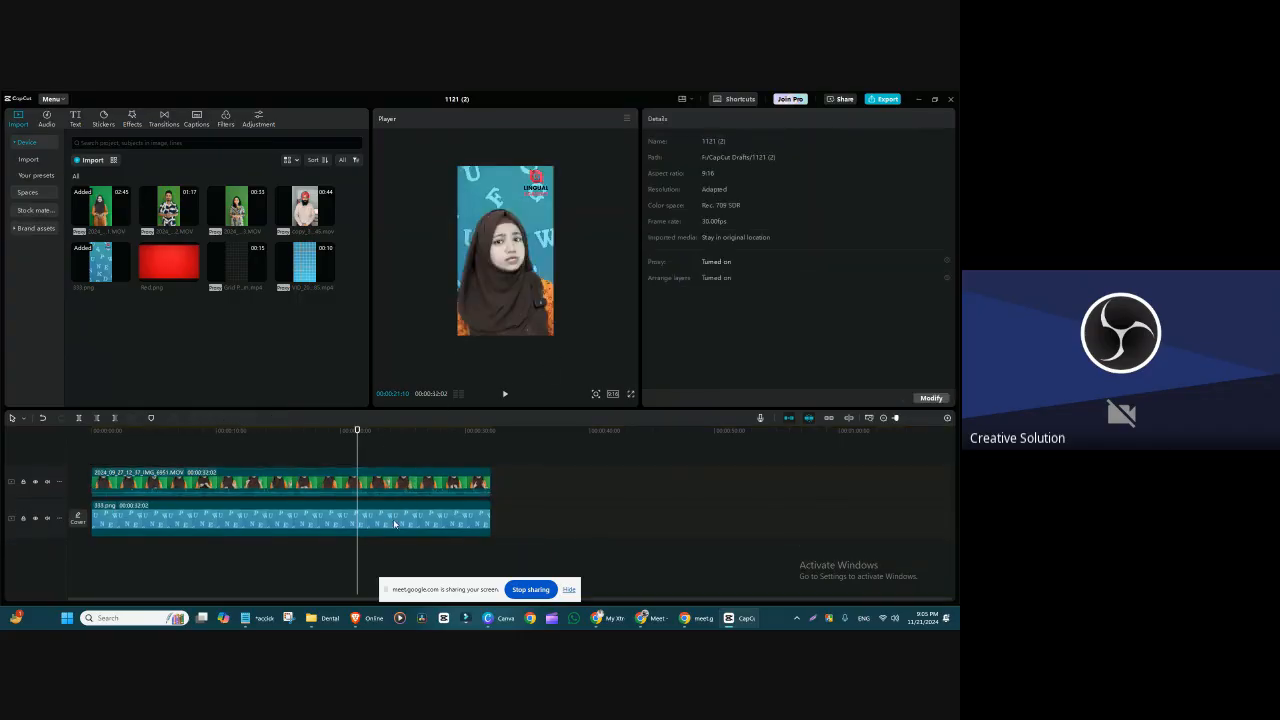
Step: Duplicate the retouched speaker clip onto a new track above and turn off face Retouch on the copy
left_click(380, 490)
left_click_drag(386, 488, 389, 461)
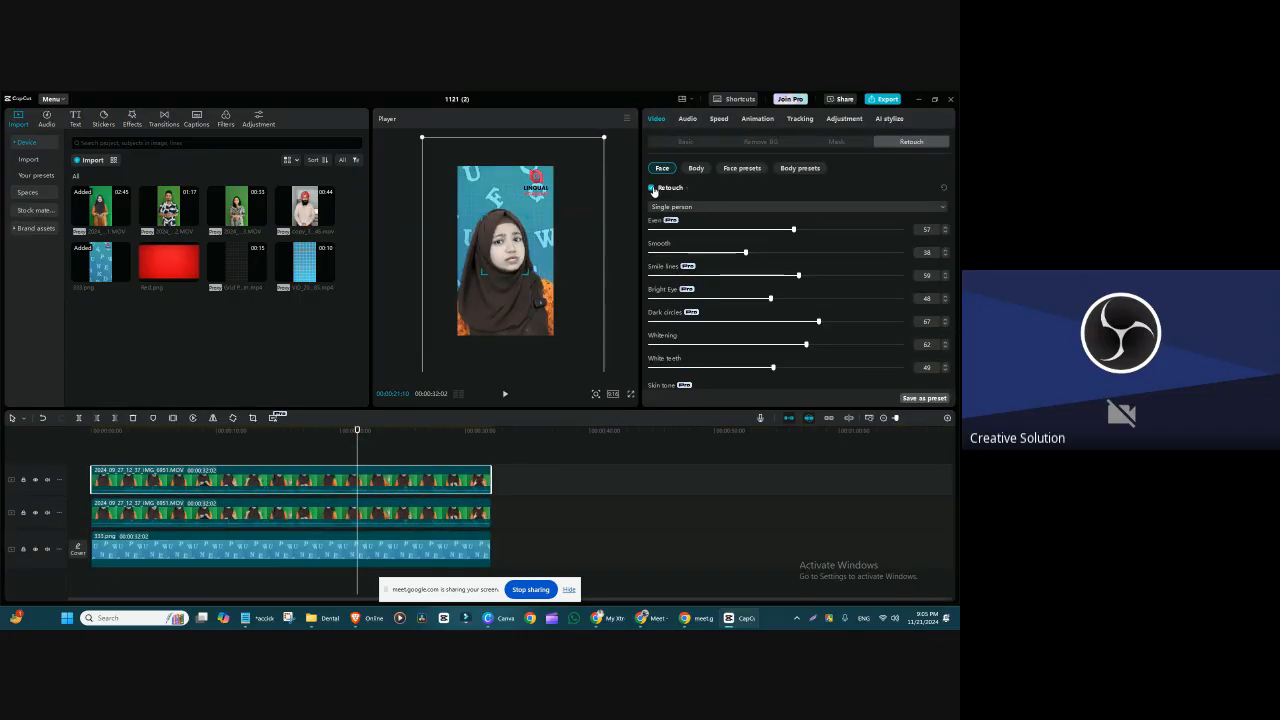
left_click(652, 188)
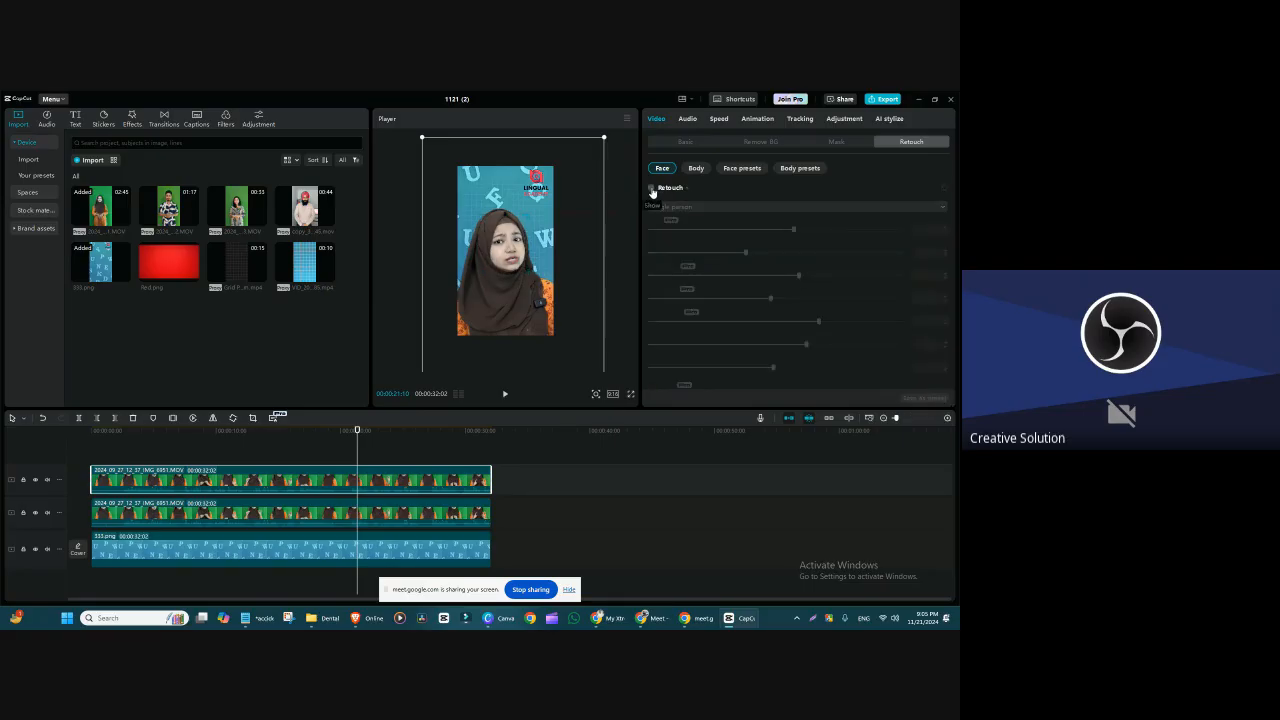
Step: Toggle the upper copy's track visibility to compare the face with and without Retouch, leaving that track hidden
left_click(35, 481)
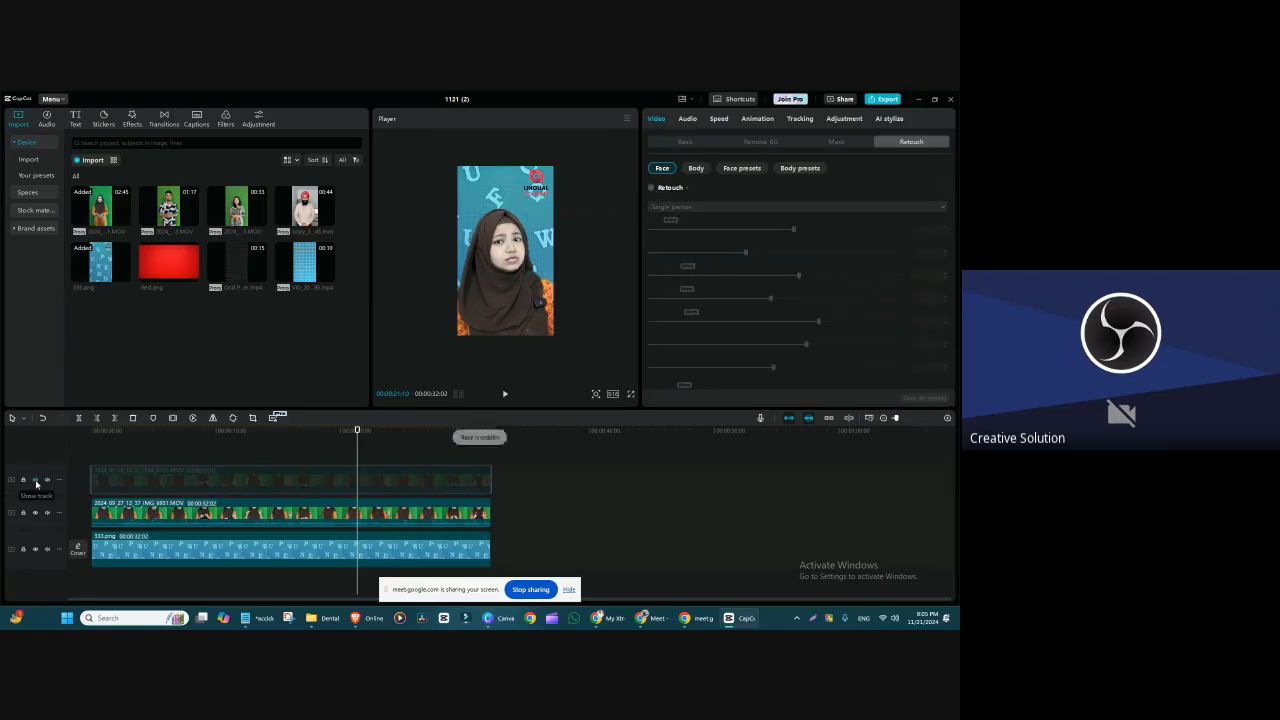
left_click(35, 482)
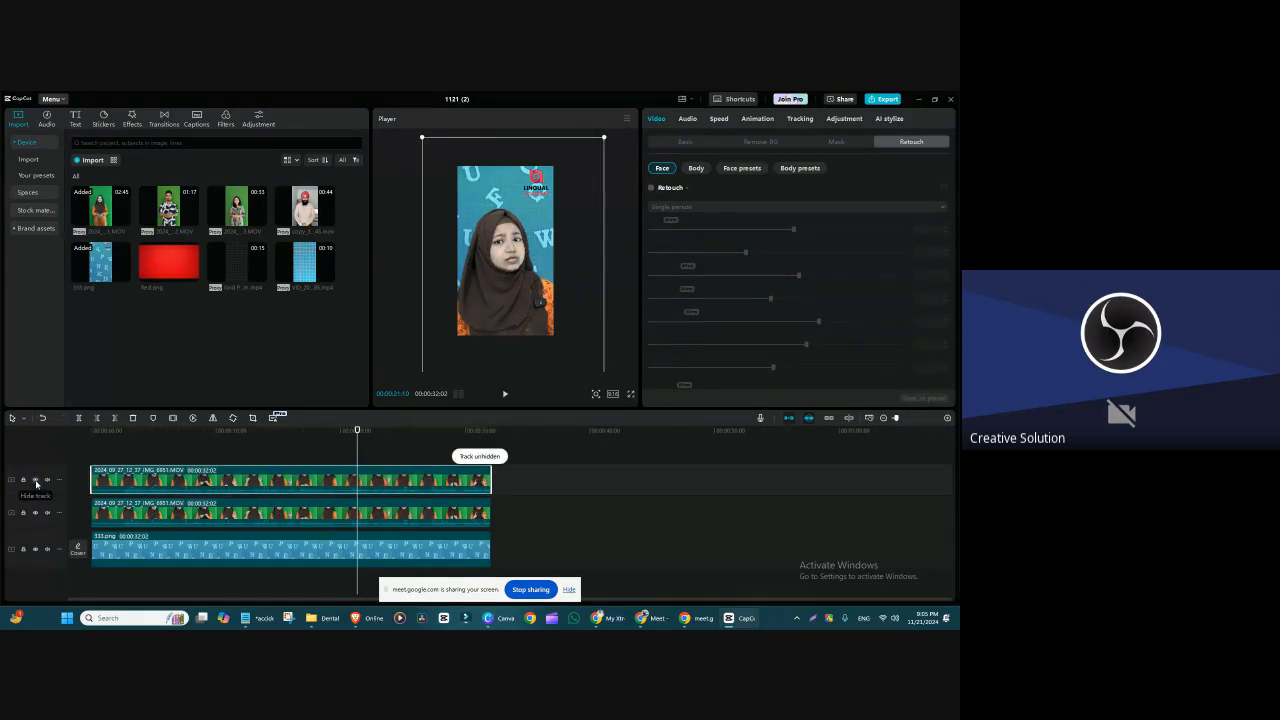
left_click(35, 482)
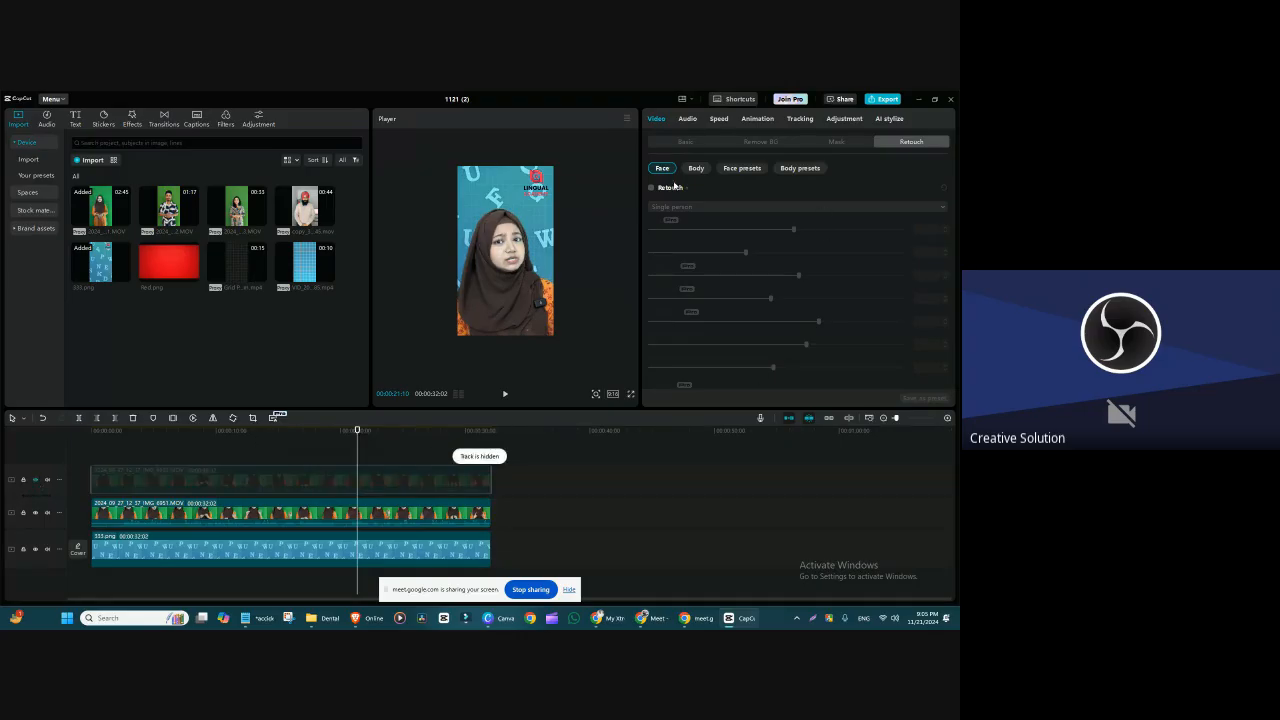
Step: Set Smile lines to 44 on the retouched clip and apply the Warm Ivory skin tone with Warmth -21 and Degree 60
left_click(150, 515)
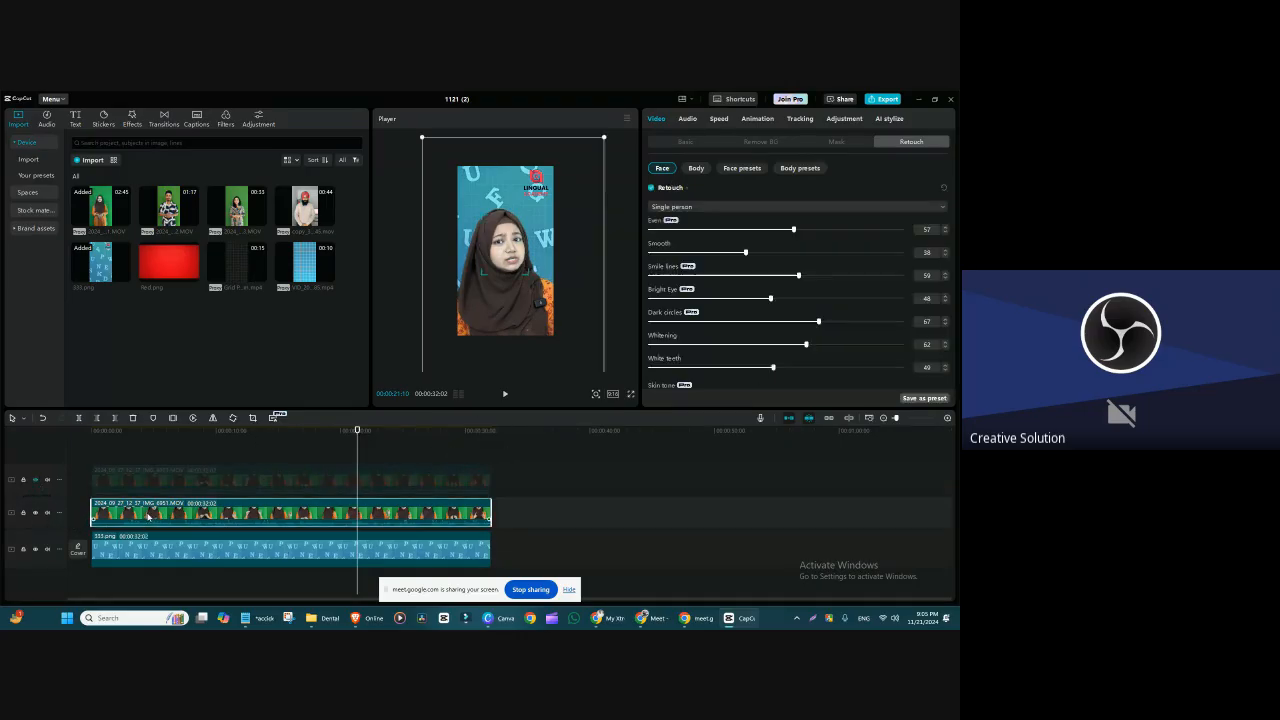
left_click_drag(638, 405, 630, 498)
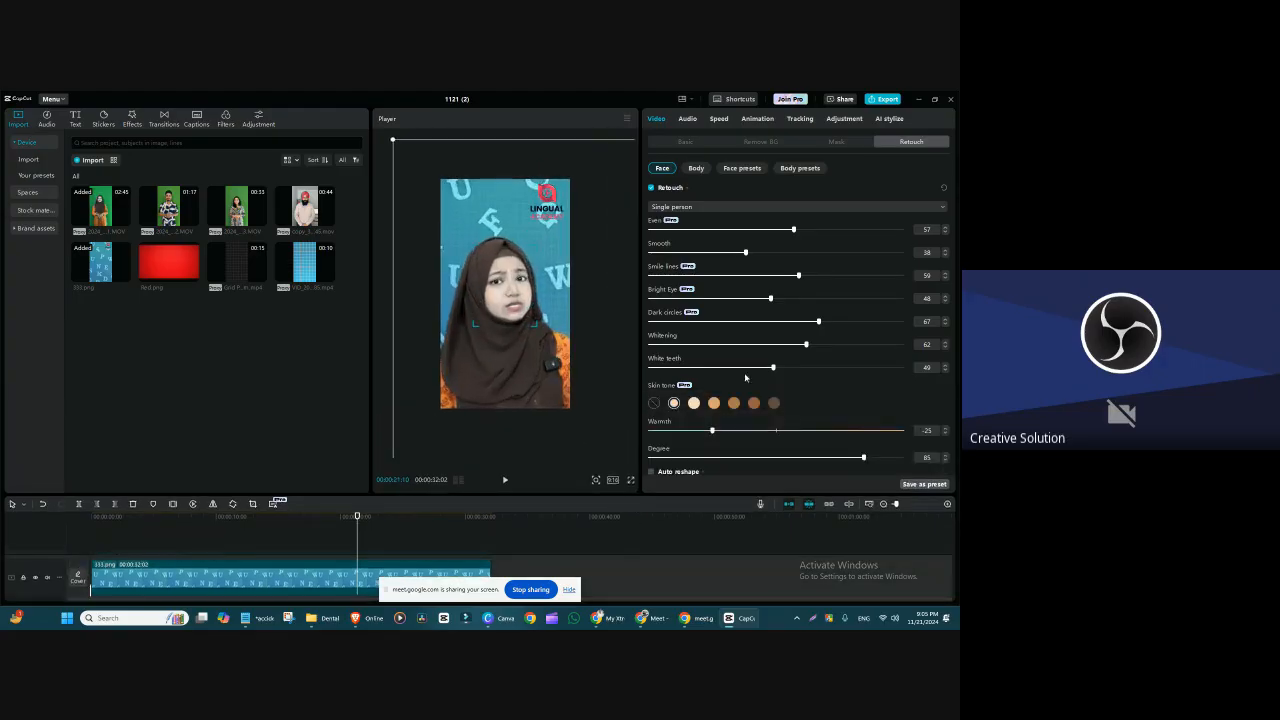
mouse_move(745, 278)
left_mouse_down()
mouse_move(650, 278)
mouse_move(850, 280)
mouse_move(706, 294)
mouse_move(761, 292)
left_mouse_up()
mouse_move(849, 459)
left_mouse_down()
mouse_move(742, 461)
mouse_move(852, 467)
left_mouse_up()
left_click(693, 402)
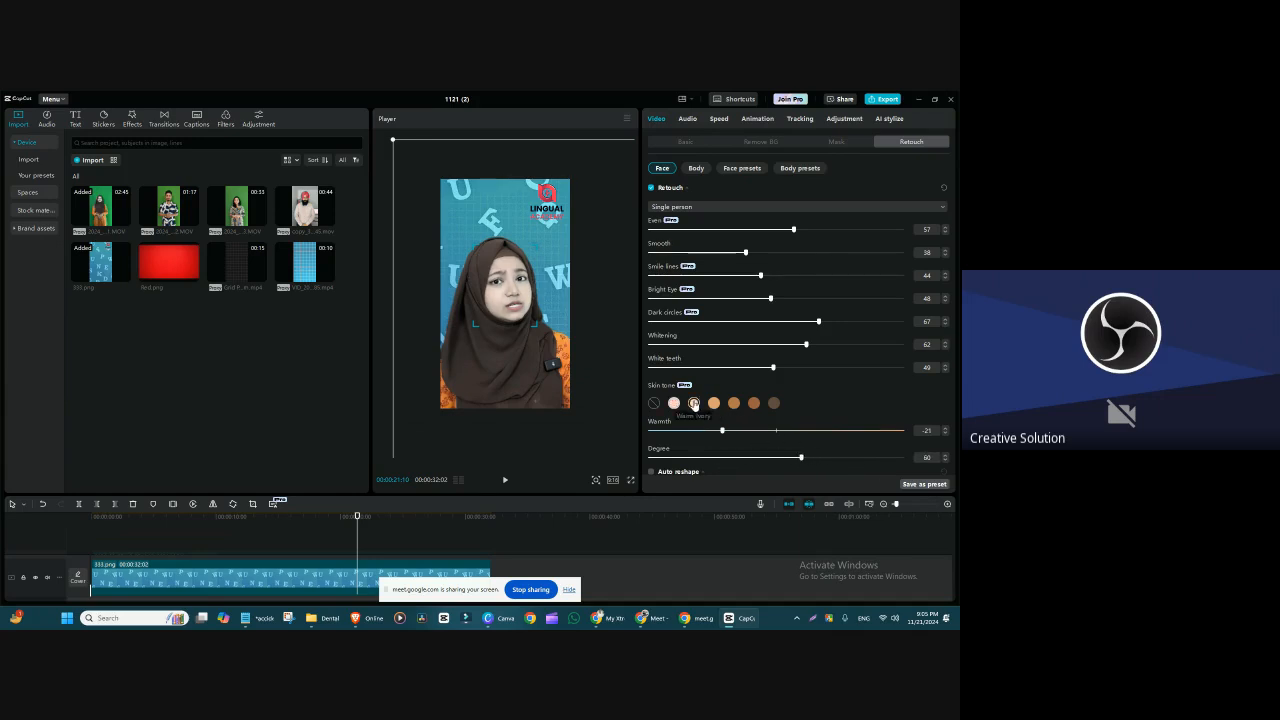
Step: Compare the Warm Ivory retouch with the unretouched copy by briefly showing and hiding the upper track
left_click_drag(594, 503, 497, 445)
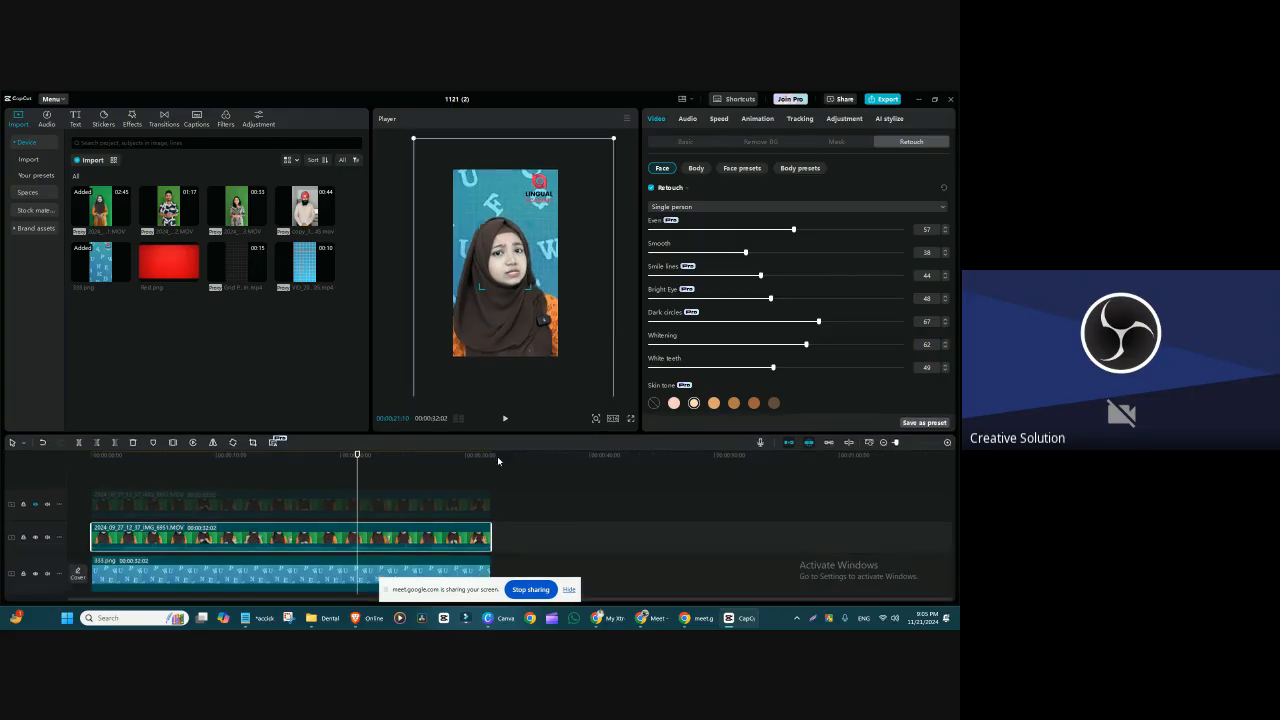
left_click(36, 505)
left_click(36, 505)
scroll(434, 505, "down", 2)
scroll(445, 498, "up", 2)
Step: Adjust the retouched face to Whitening 58 and Even 46
left_click_drag(806, 345, 720, 353)
left_click_drag(532, 432, 532, 492)
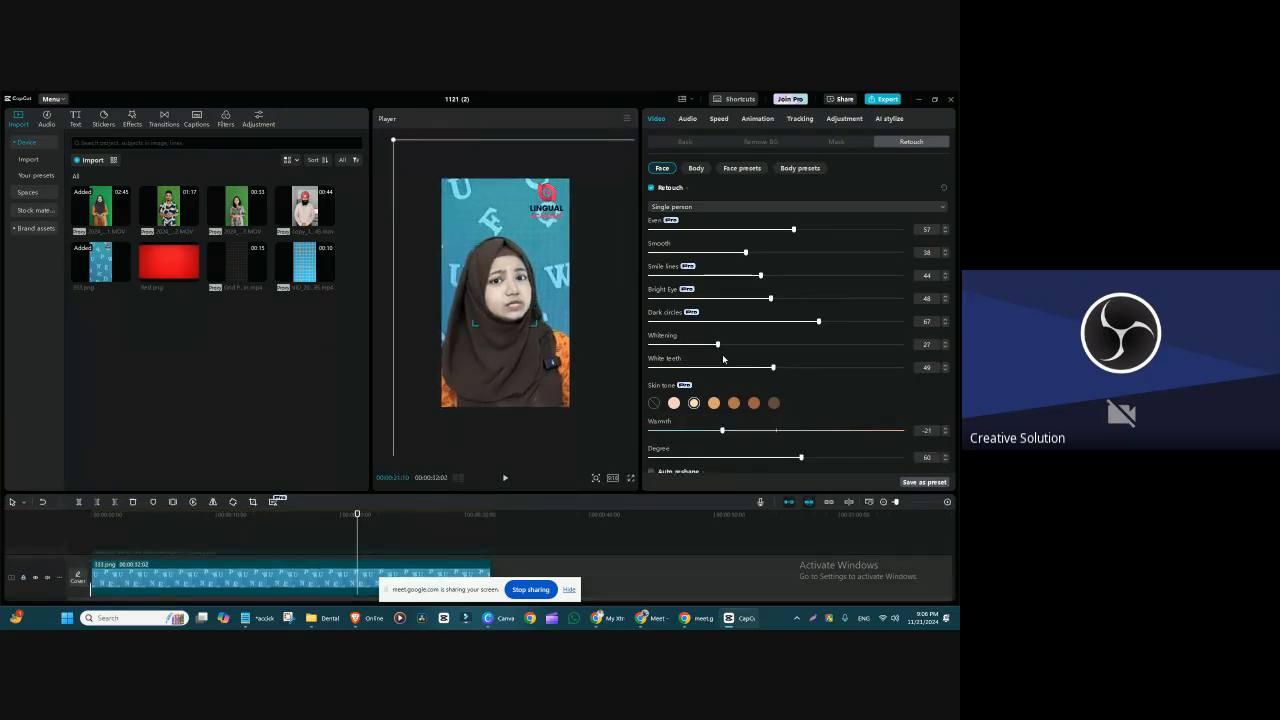
left_click_drag(697, 349, 776, 393)
mouse_move(776, 393)
left_mouse_down()
mouse_move(810, 386)
mouse_move(693, 390)
mouse_move(802, 398)
mouse_move(790, 398)
left_mouse_up()
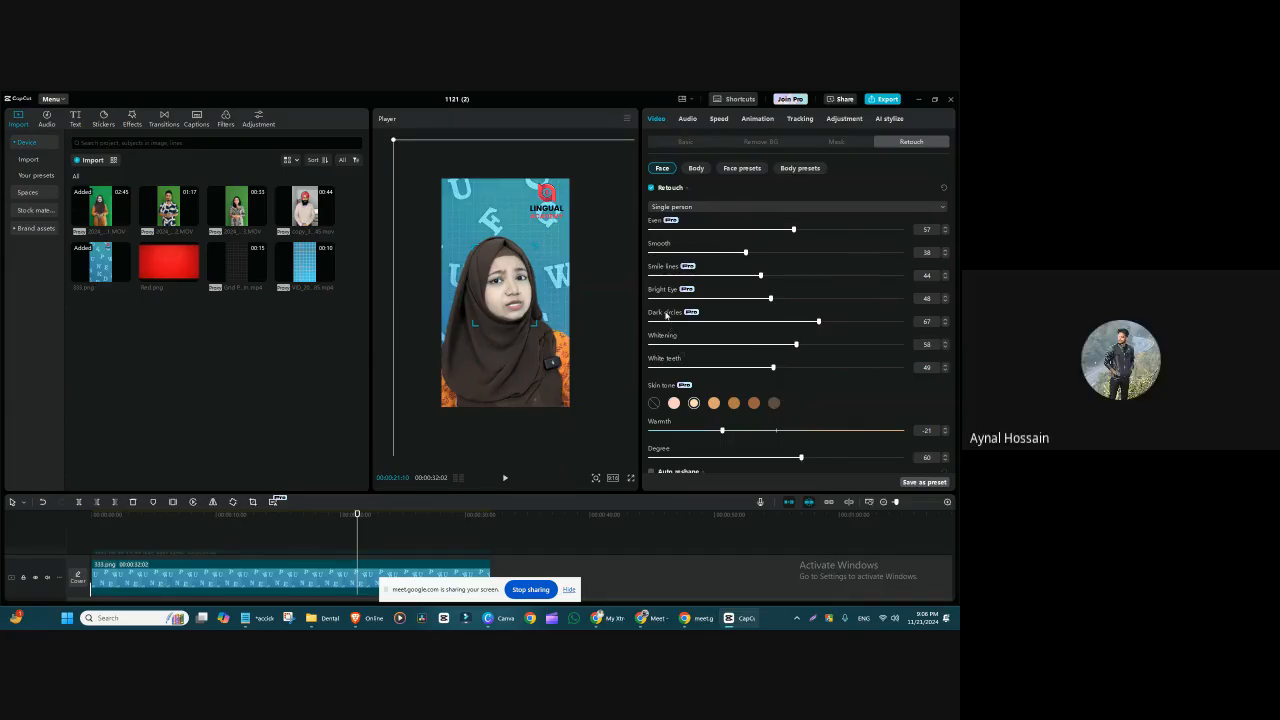
left_click_drag(740, 229, 764, 244)
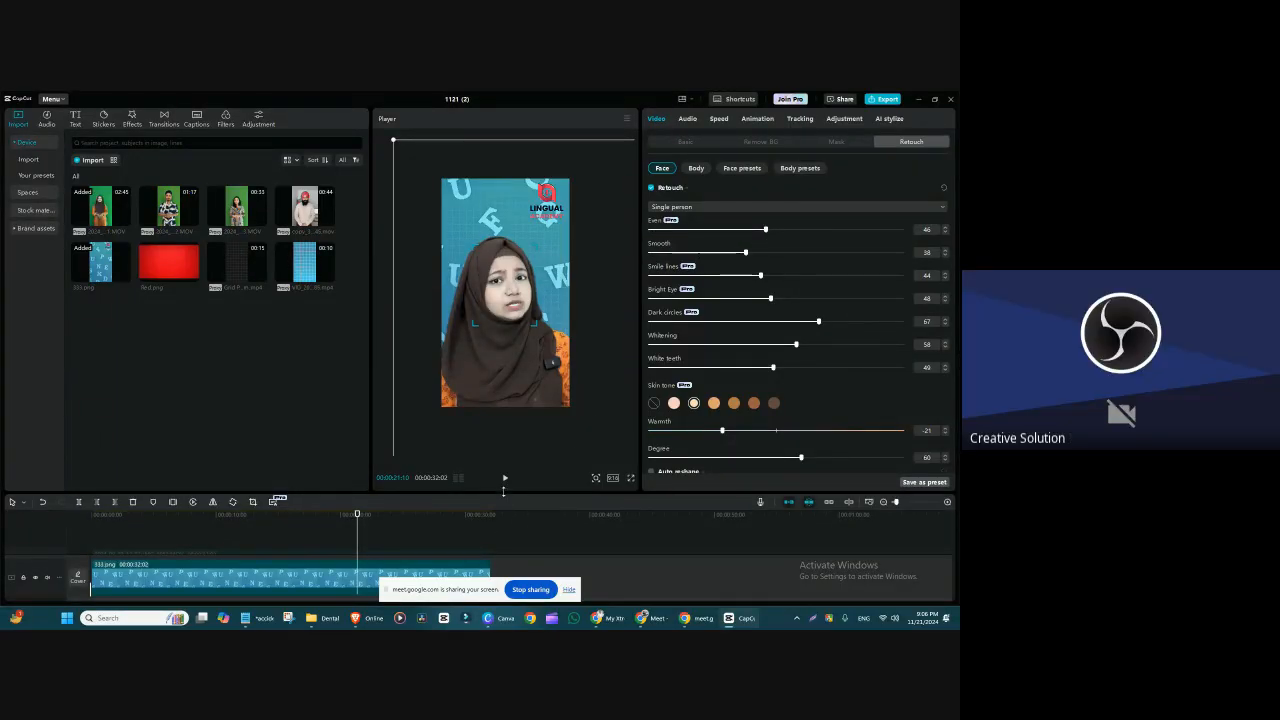
Step: Show and hide the unretouched copy's track again to check the new Whitening and Even values
left_click_drag(503, 490, 505, 410)
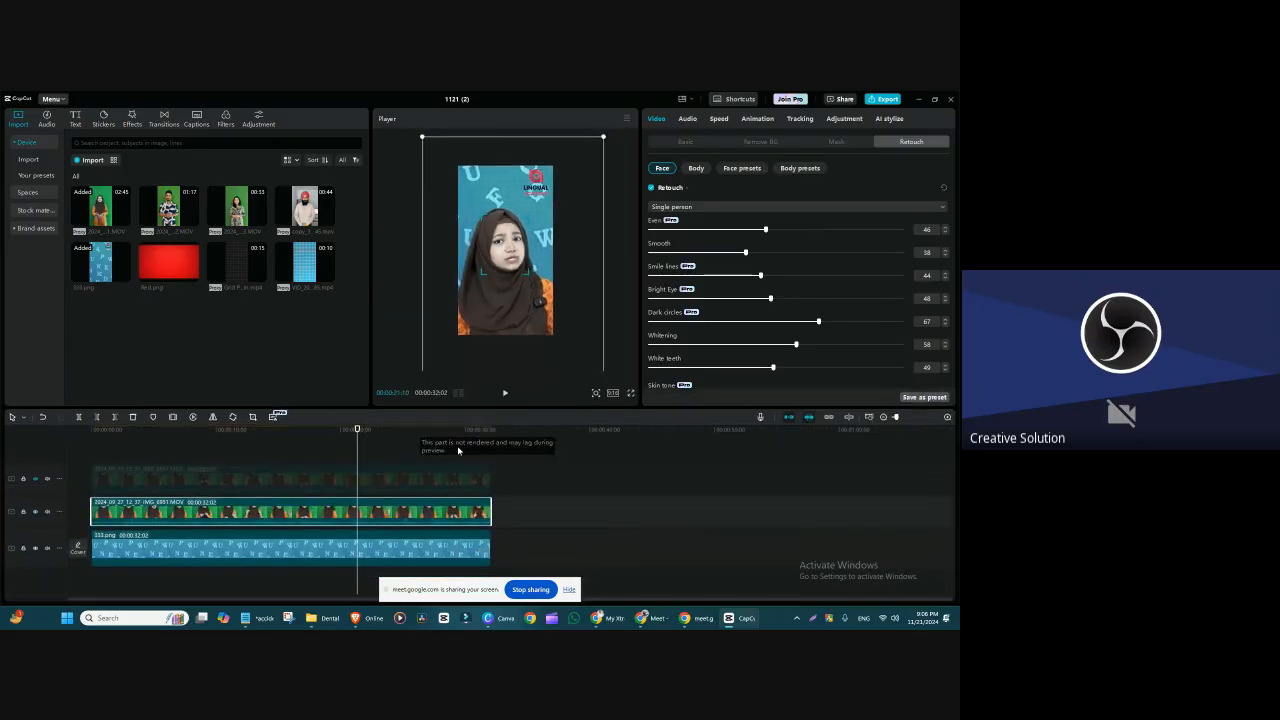
left_click(47, 479)
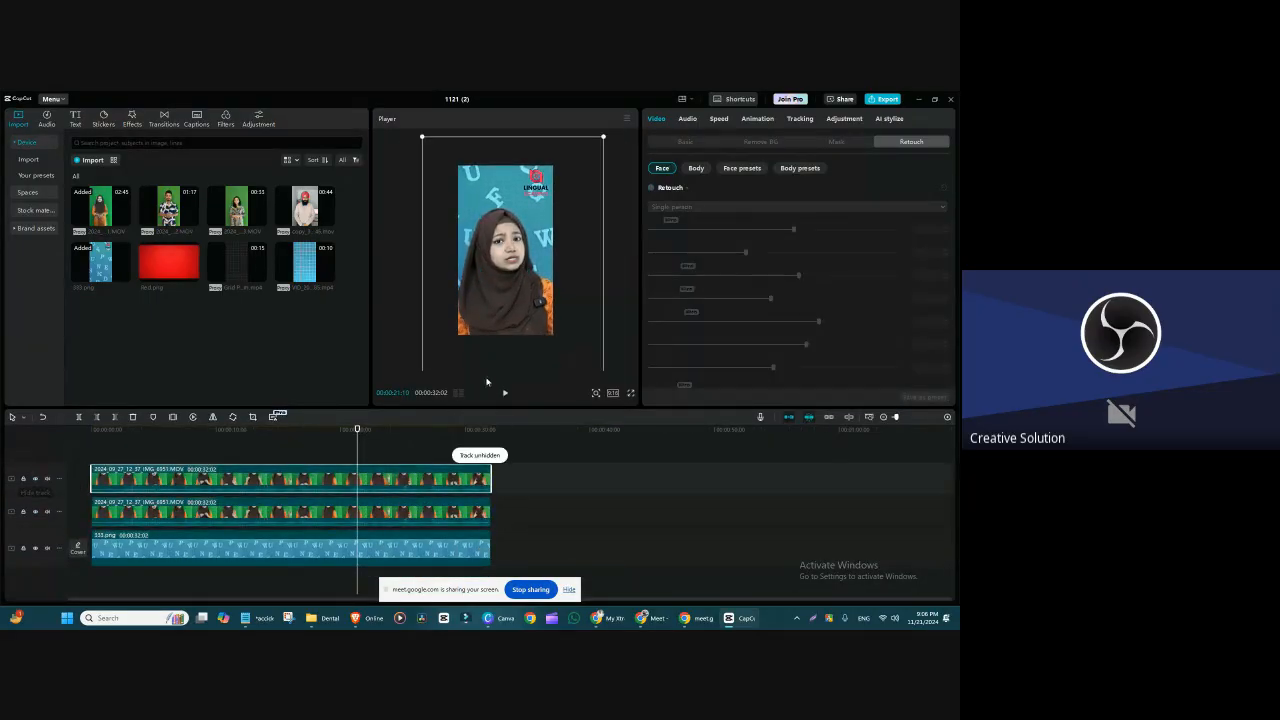
left_click(35, 479)
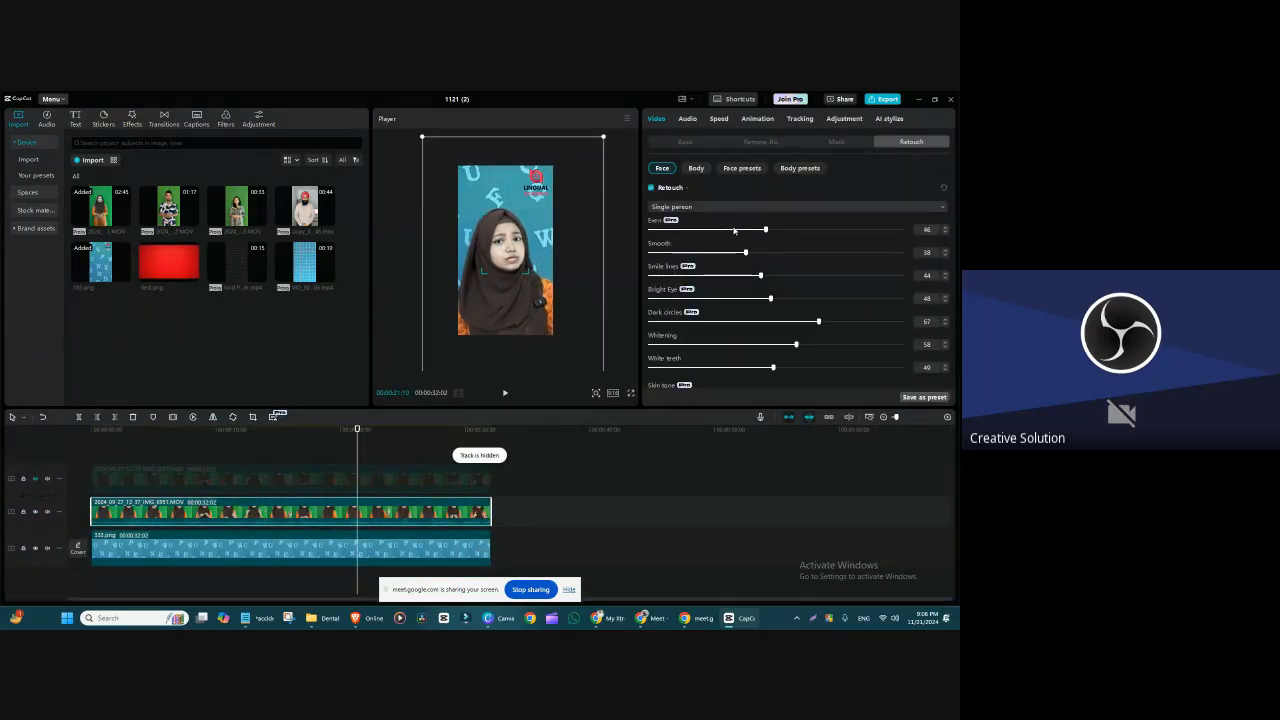
Step: Try Even at 47 and 60 while inspecting the face up close, and settle on 57
left_click_drag(735, 231, 782, 238)
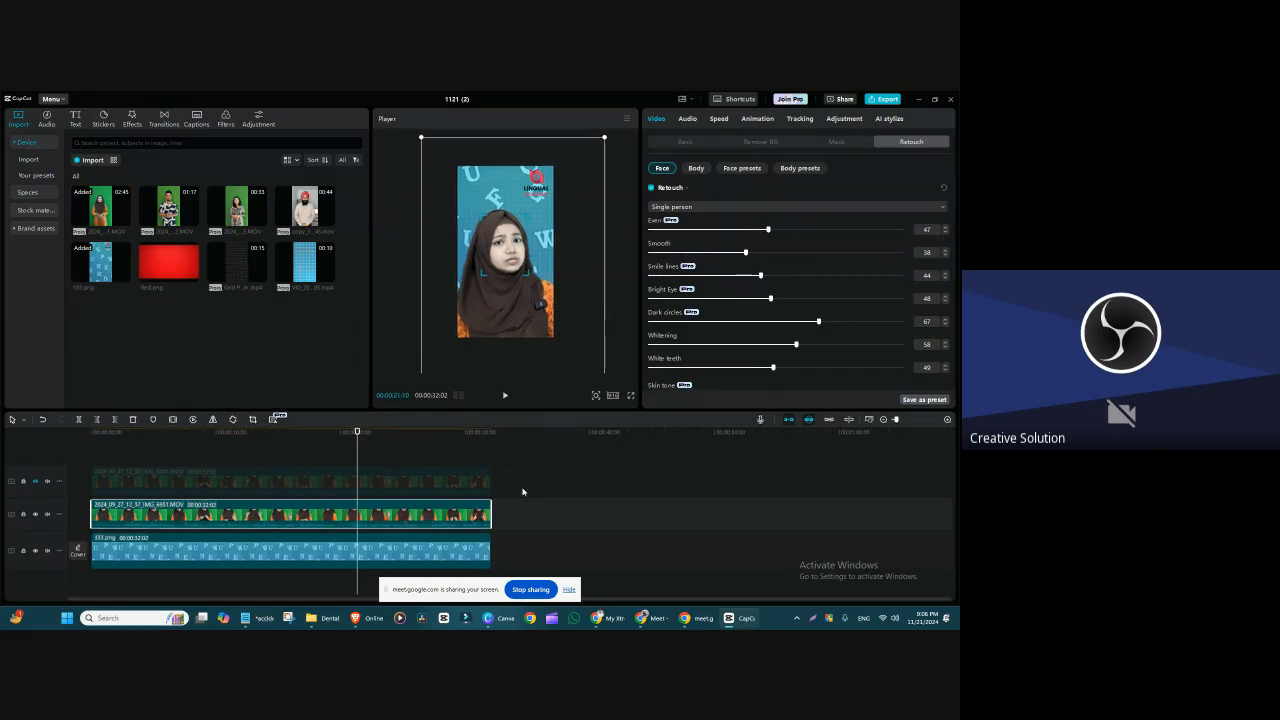
left_click_drag(523, 411, 526, 575)
left_click_drag(767, 231, 801, 232)
scroll(552, 367, "up", 5)
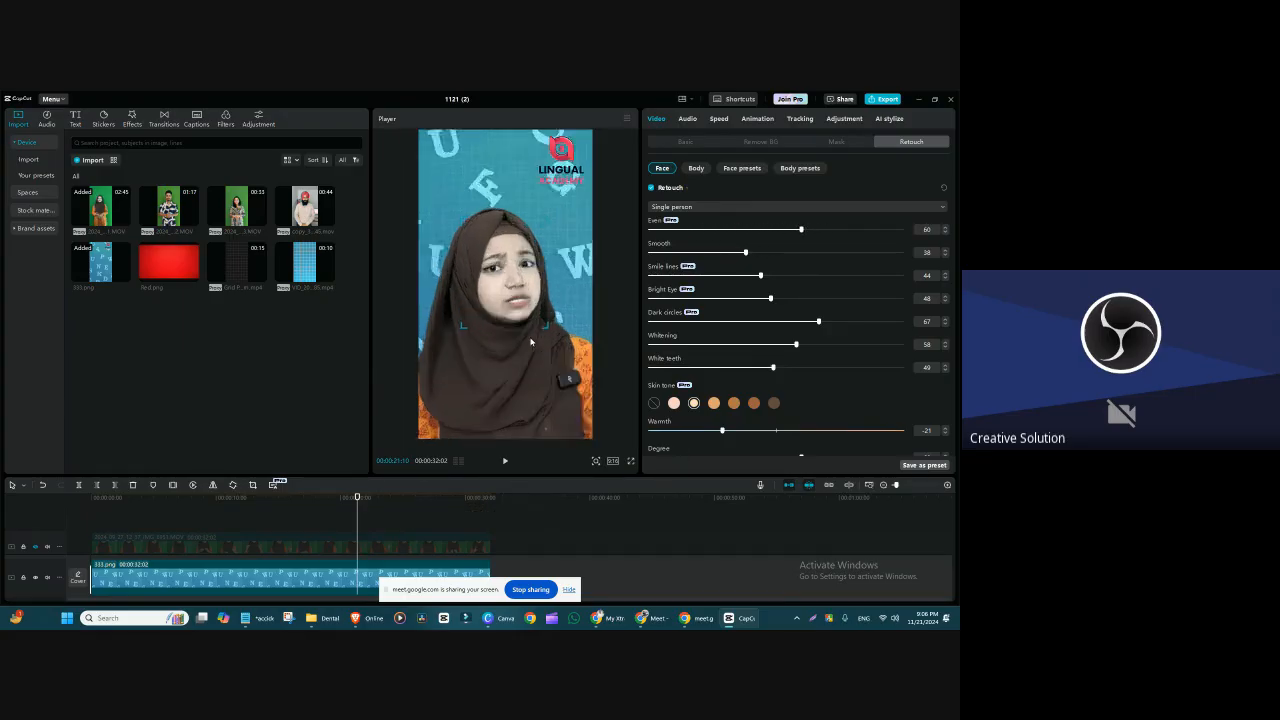
left_click_drag(590, 347, 579, 339)
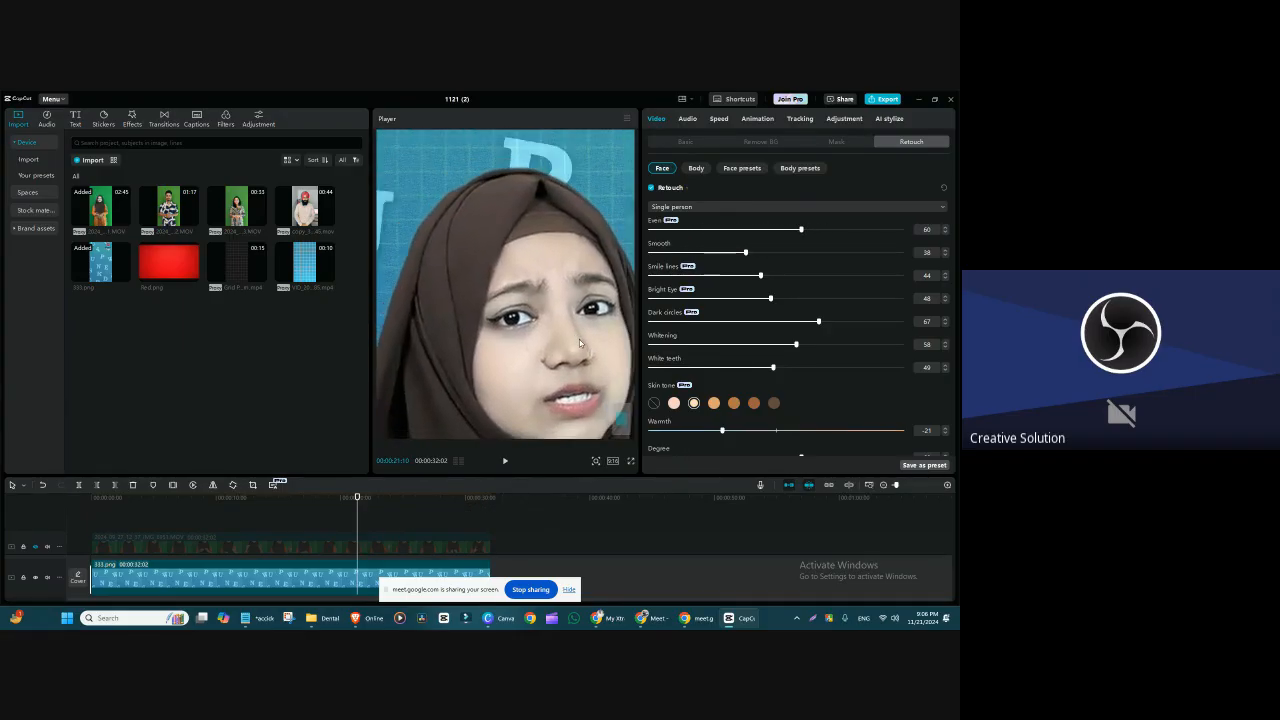
left_click_drag(786, 230, 795, 268)
scroll(527, 321, "down", 5)
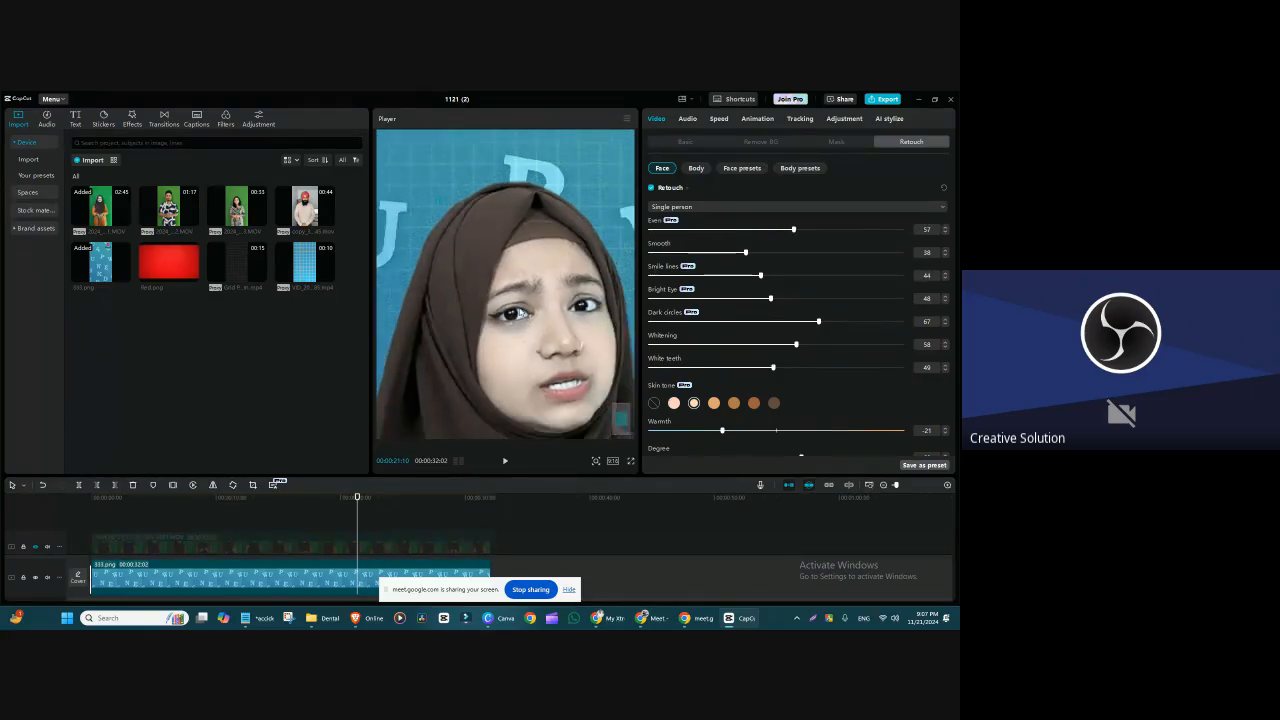
Step: Try reframing the retouched speaker clip, first shrunk to show more of the body, then enlarged as a close-up lower in the frame
left_click(522, 328)
left_click(519, 328)
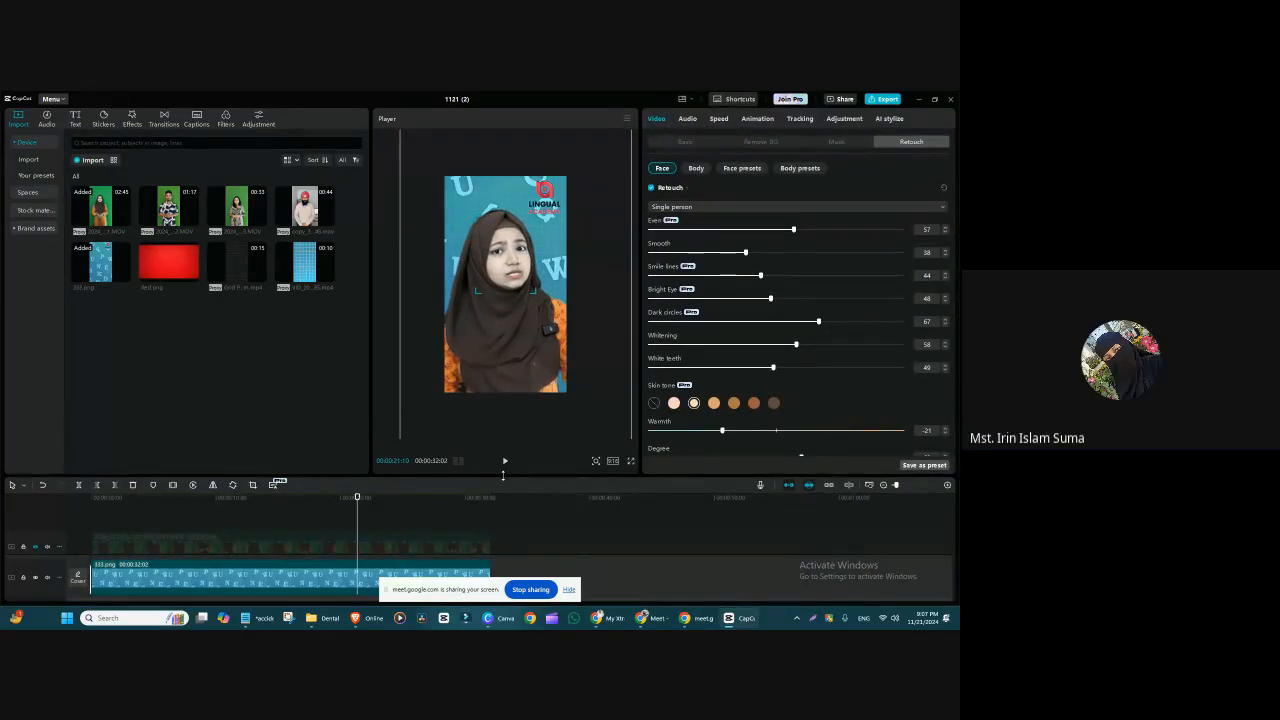
left_click_drag(503, 476, 506, 408)
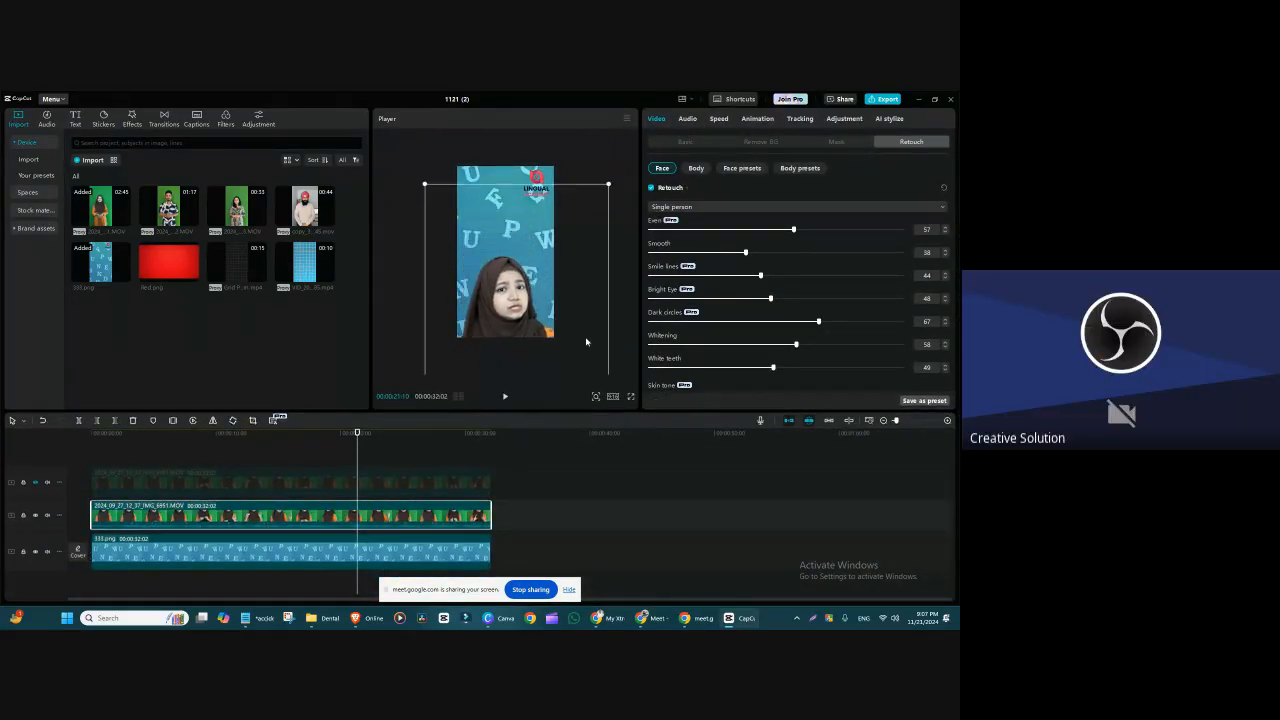
left_click_drag(610, 179, 581, 230)
left_click_drag(540, 302, 527, 213)
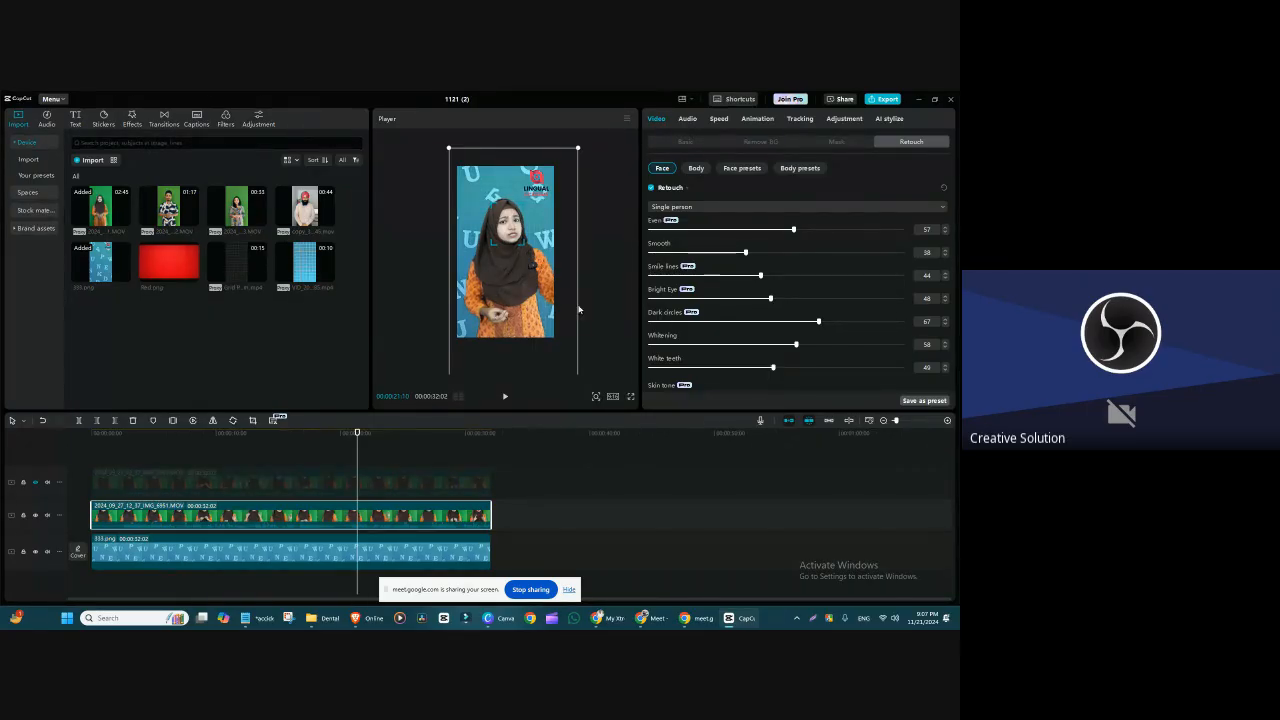
left_click_drag(579, 147, 731, 94)
left_click_drag(523, 292, 525, 329)
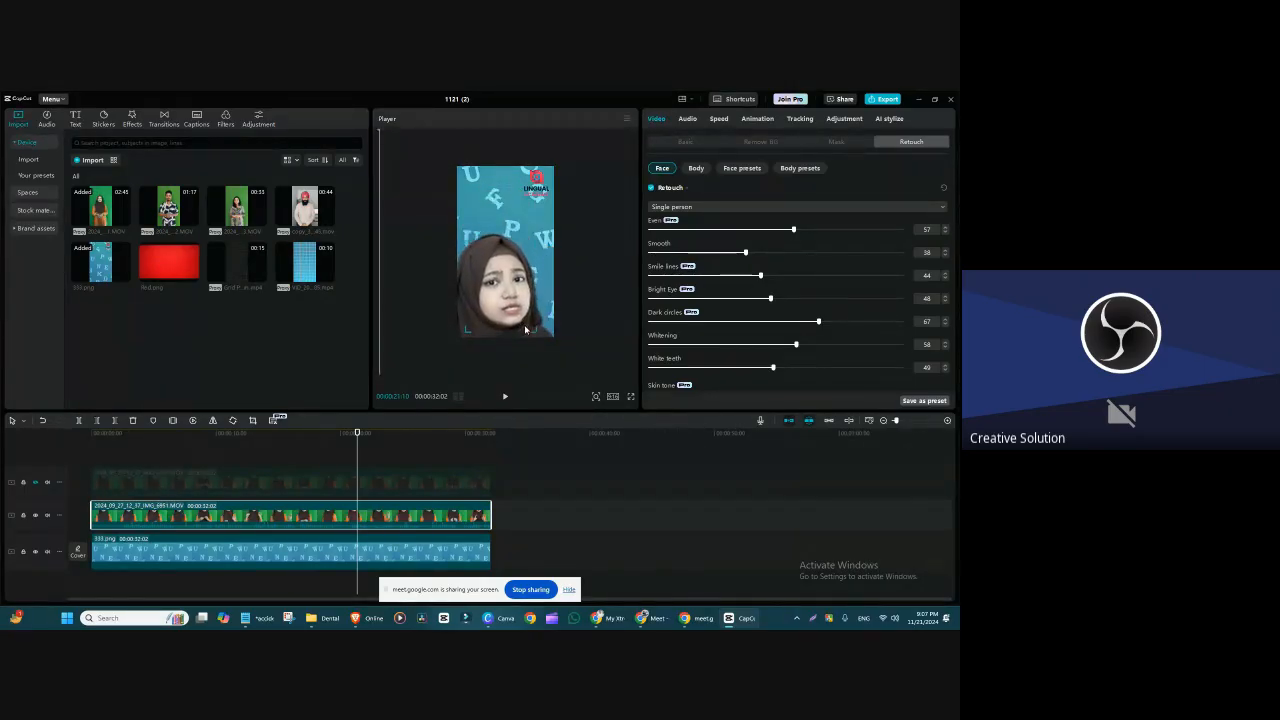
Step: Set Dark circles to 100 on the retouched clip and delete that clip from the timeline
left_click_drag(740, 329, 730, 258)
key("Delete")
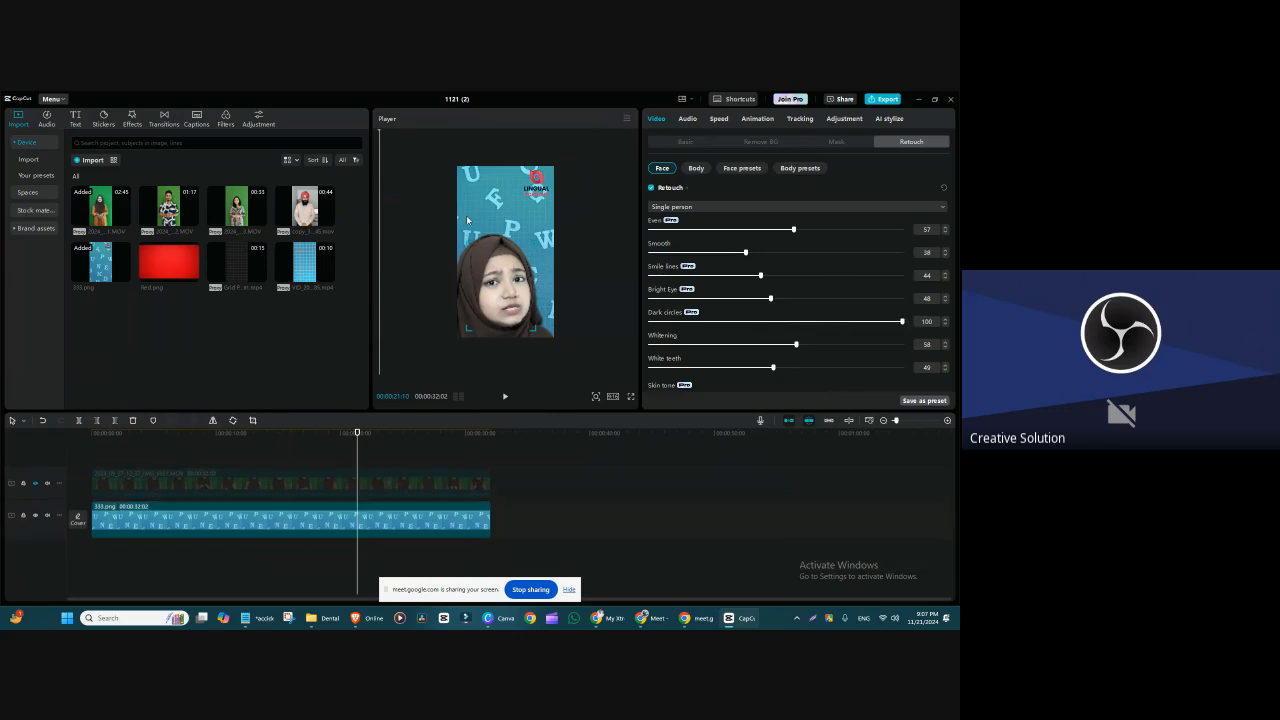
left_click(510, 238)
Step: Start a media import and browse to the Dental project 14 folder inside OUR PROJECT > Dental project
left_click(94, 160)
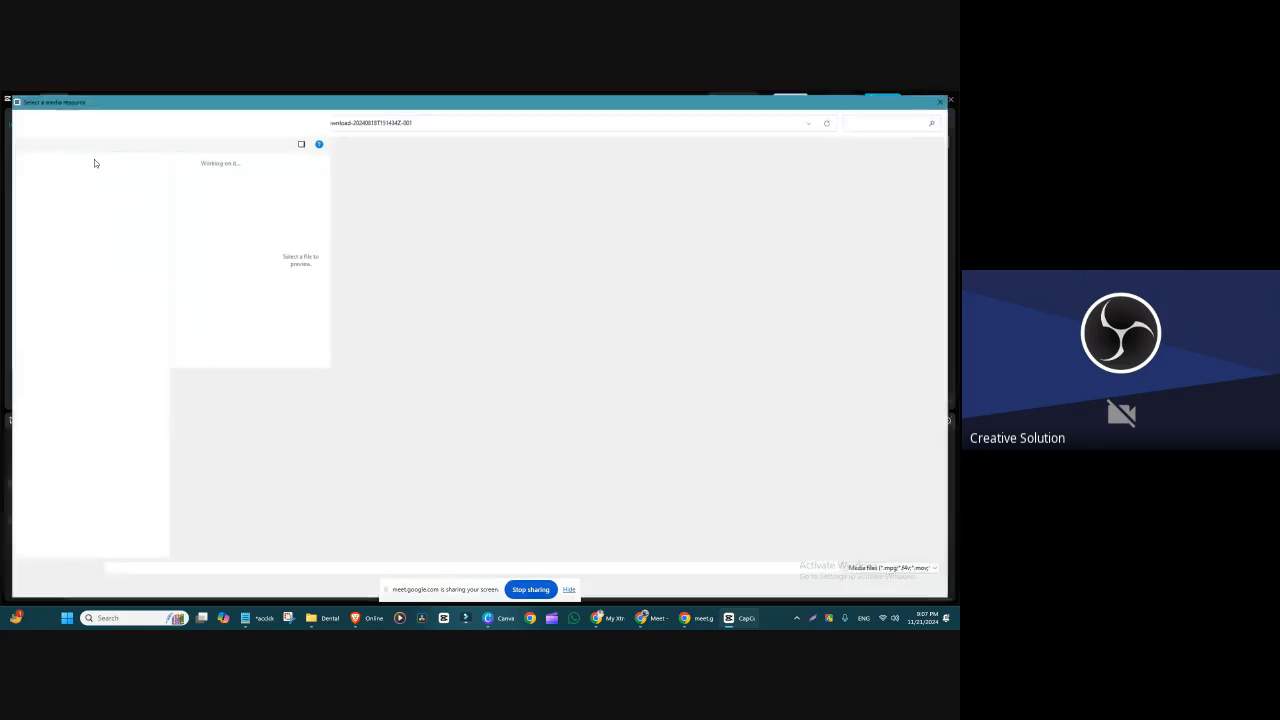
left_click(77, 367)
left_click(86, 496)
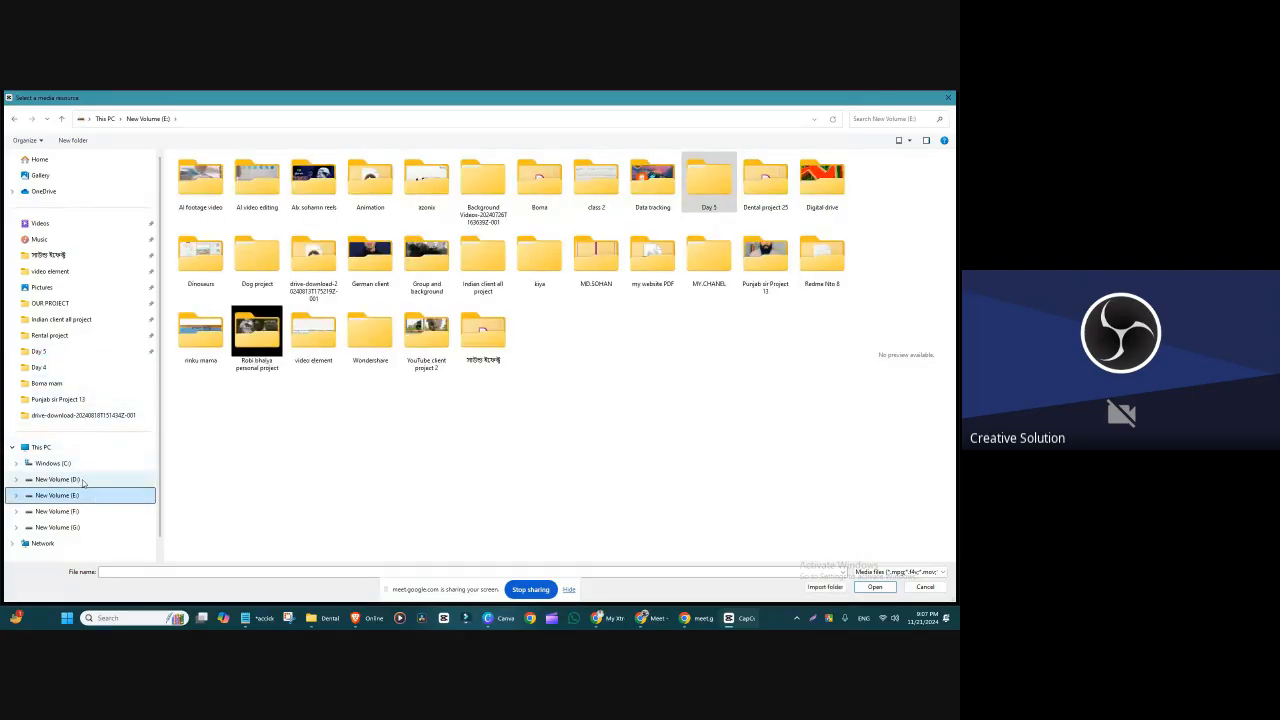
left_click(50, 303)
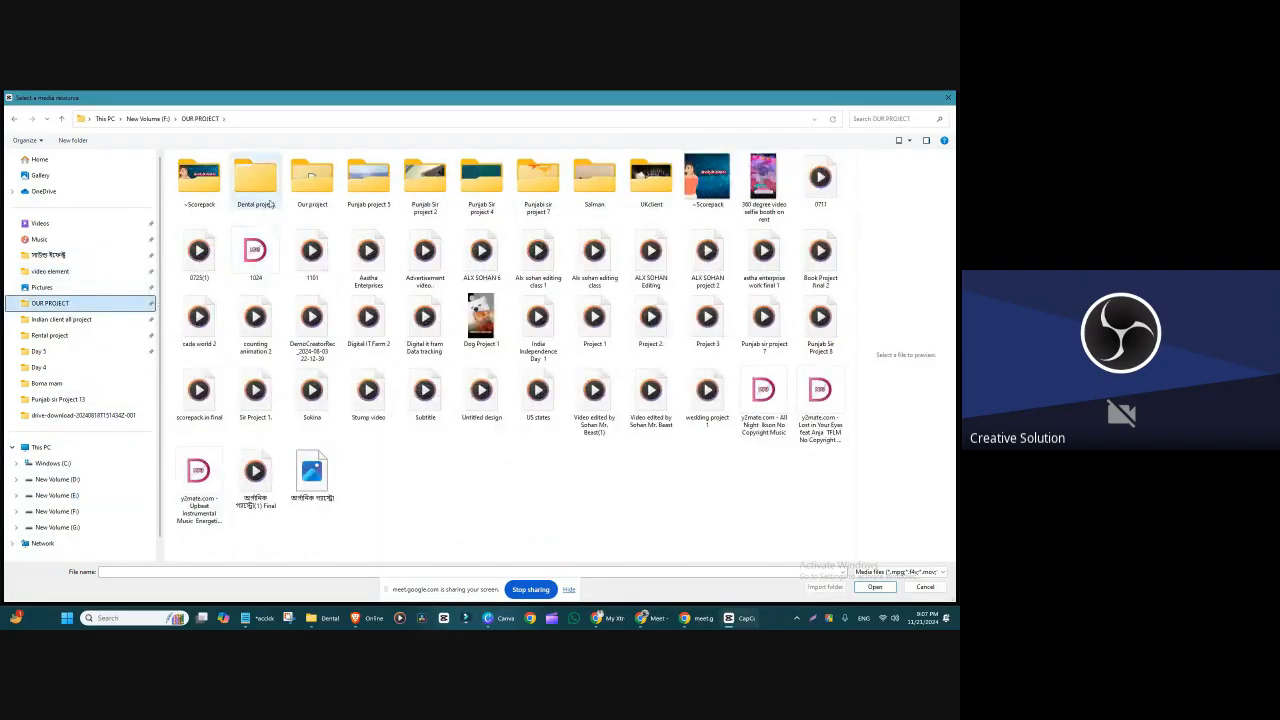
double_click(255, 178)
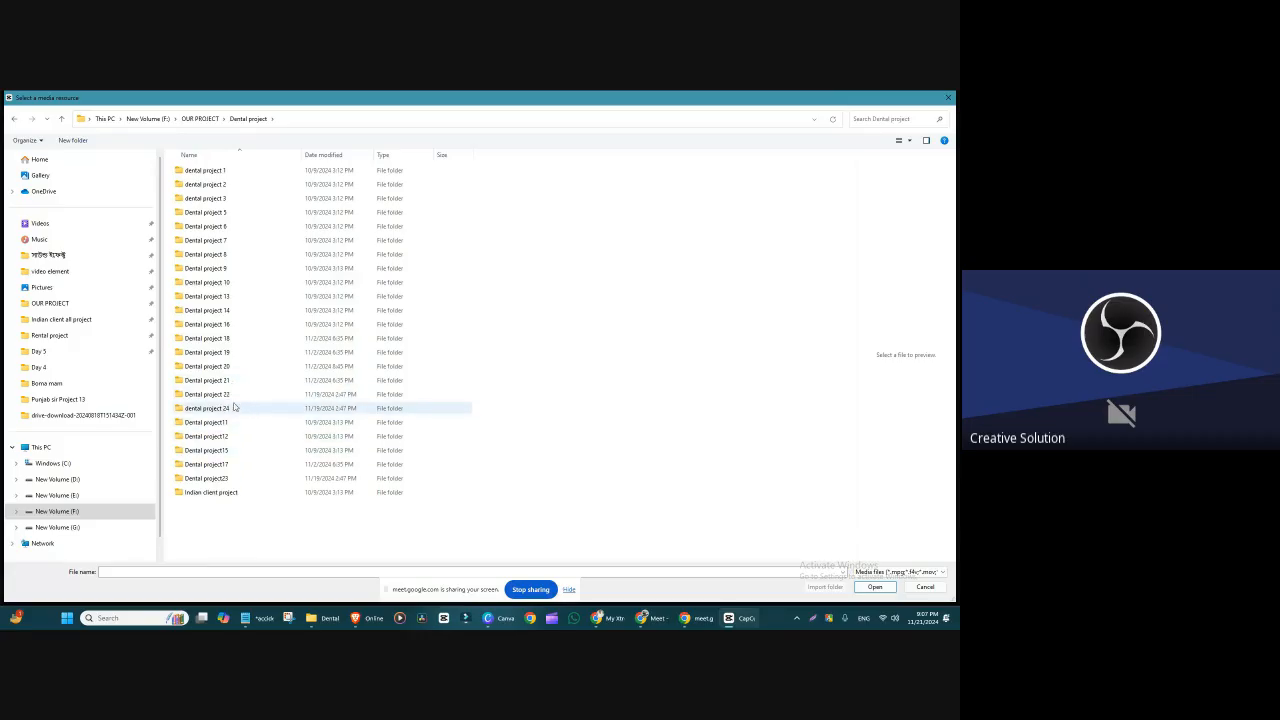
double_click(232, 311)
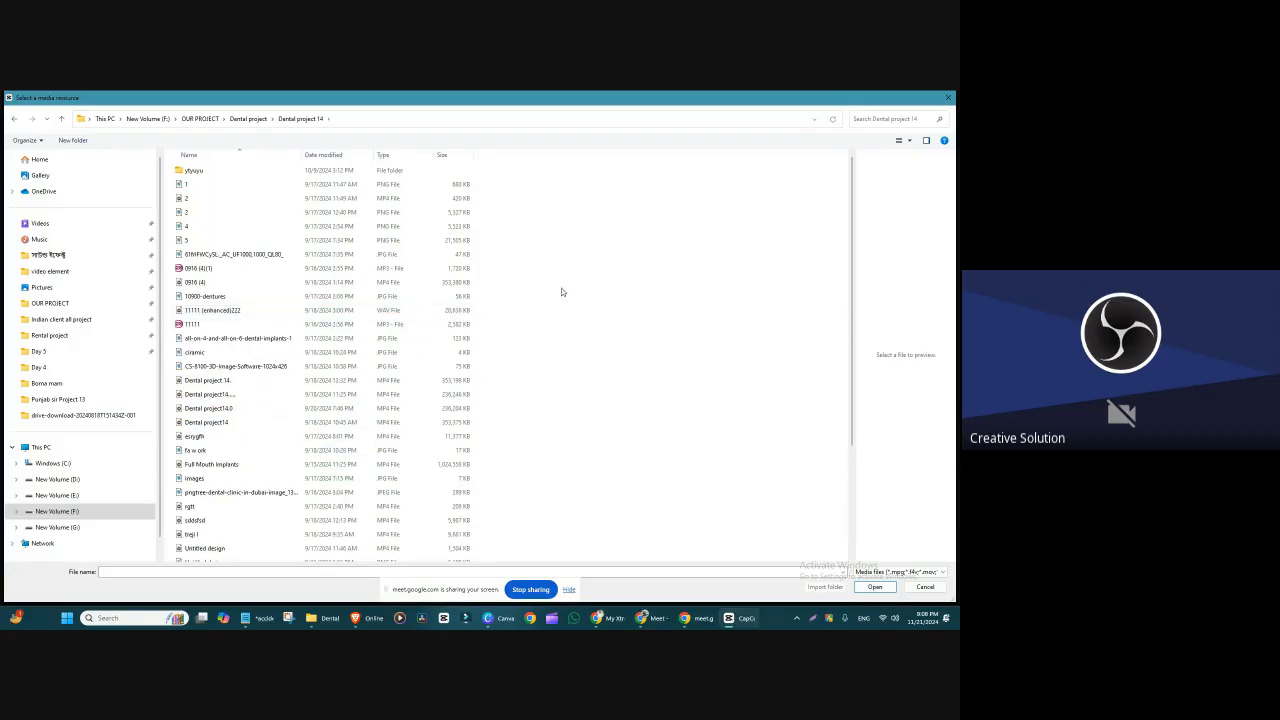
Step: Show the folder's files as large thumbnails, import the Full Mouth Implants video, and place it at the timeline start above the other tracks
right_click(561, 292)
mouse_move(588, 291)
left_click(762, 304)
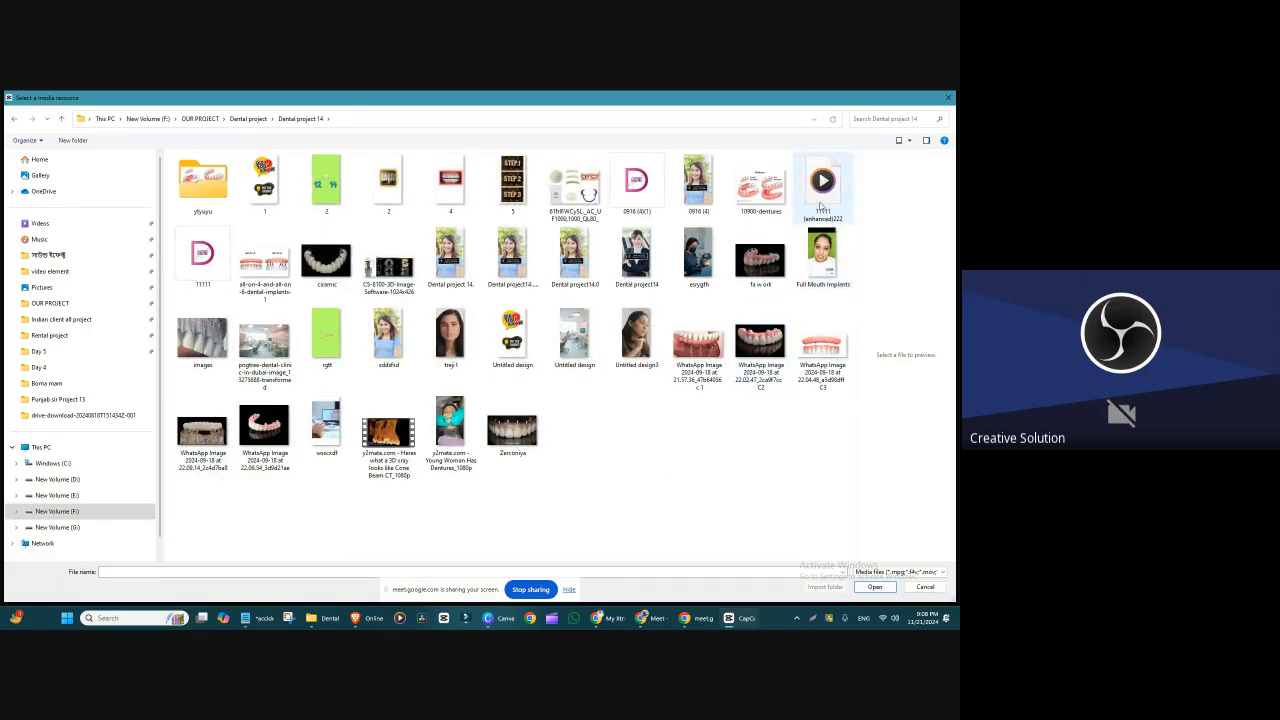
left_click(822, 258)
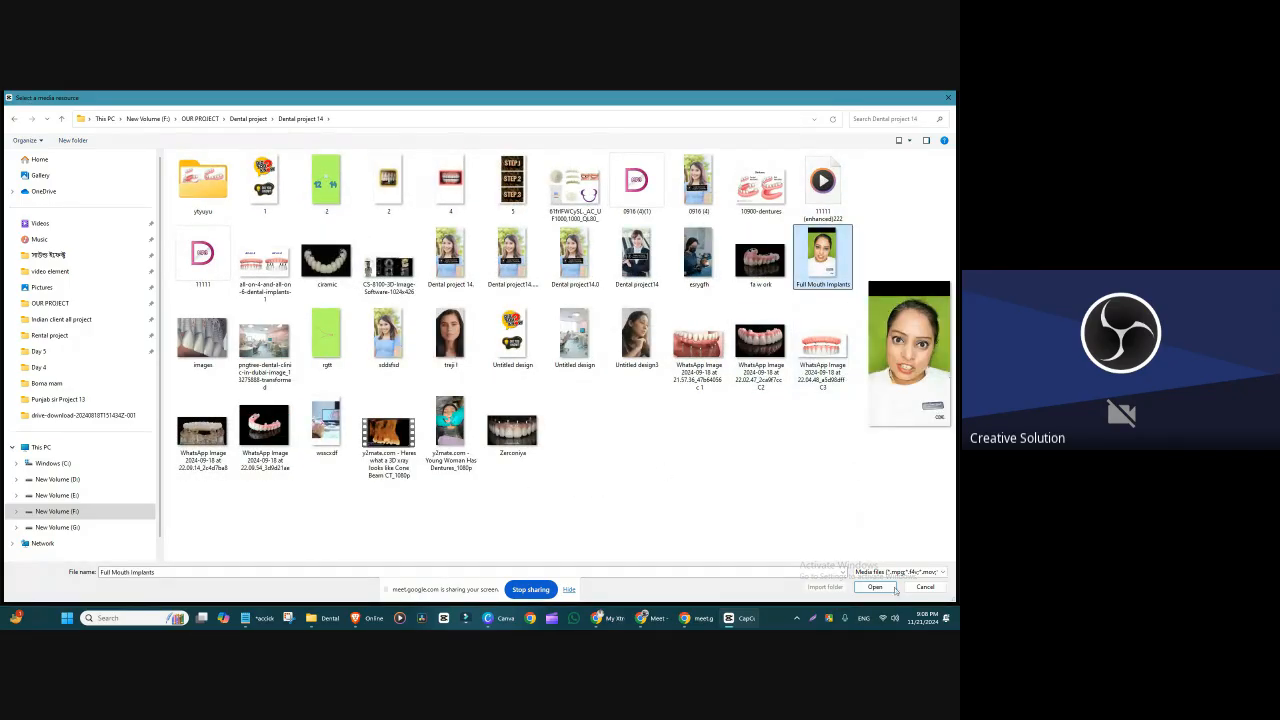
left_click(876, 587)
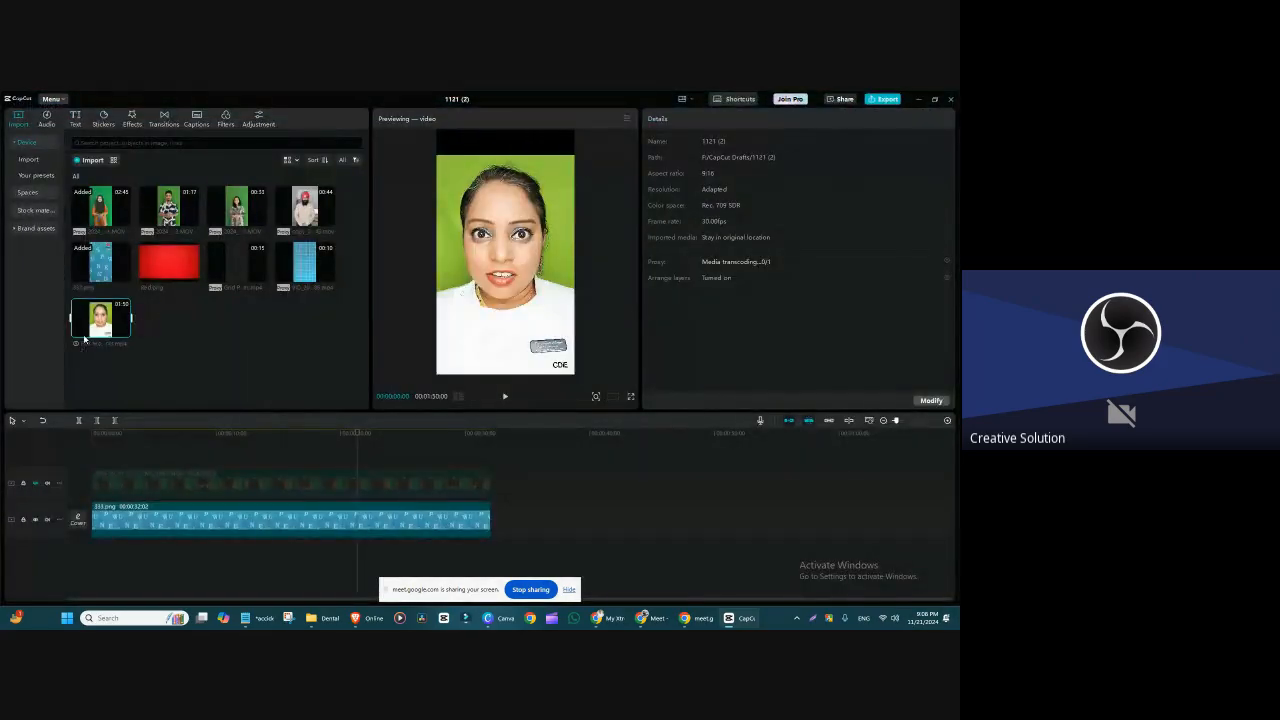
left_click_drag(165, 420, 92, 475)
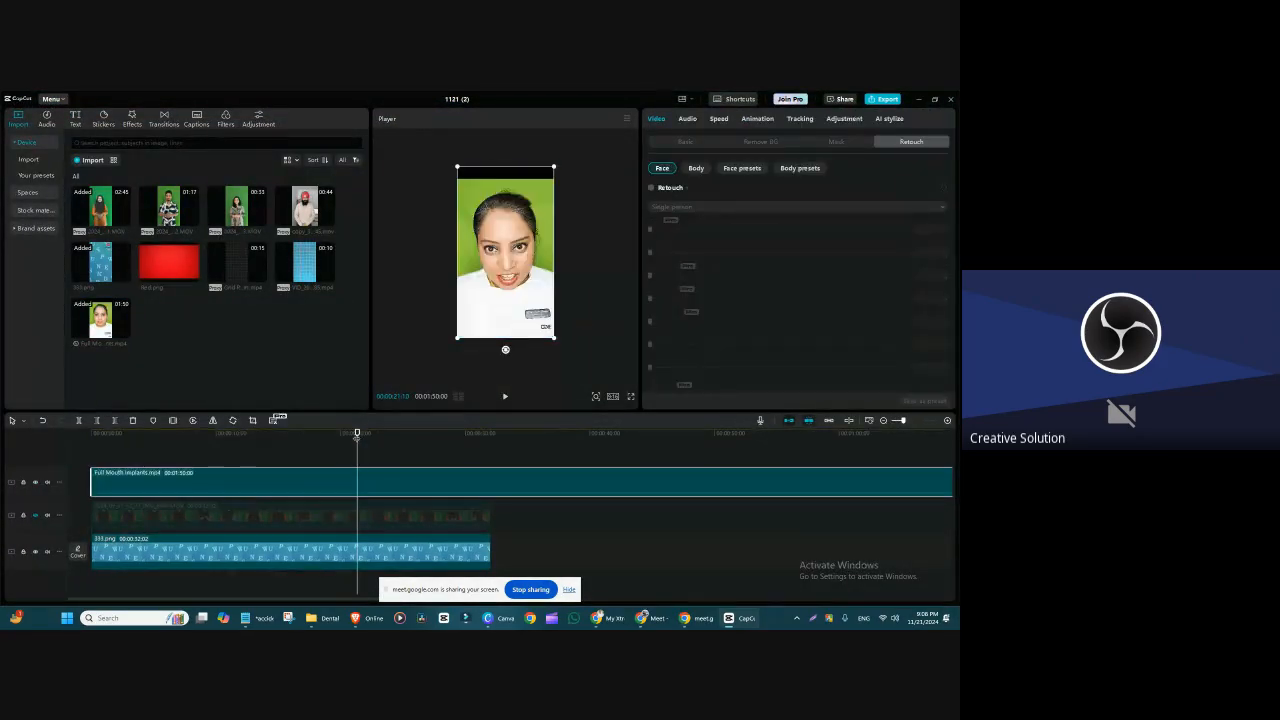
Step: Split the Full Mouth Implants clip at 00:00:32:02, where the background image ends, and delete the remainder
left_click(490, 490)
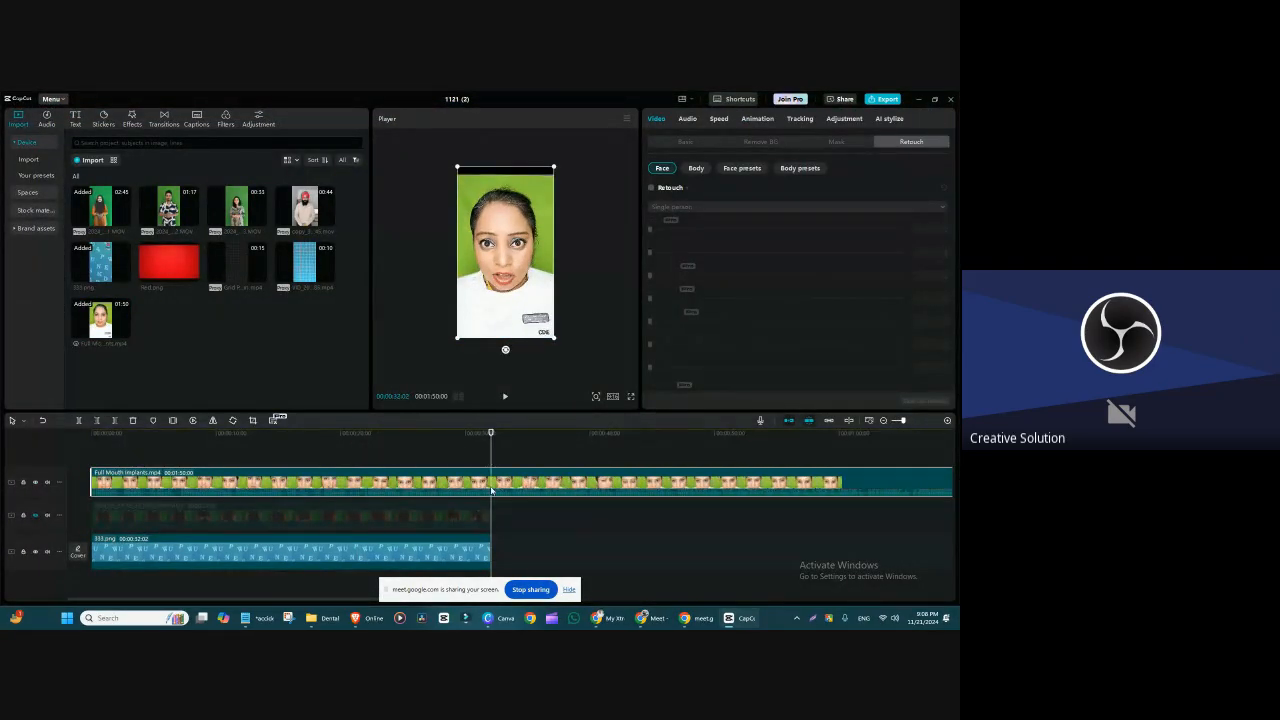
key("ctrl+b")
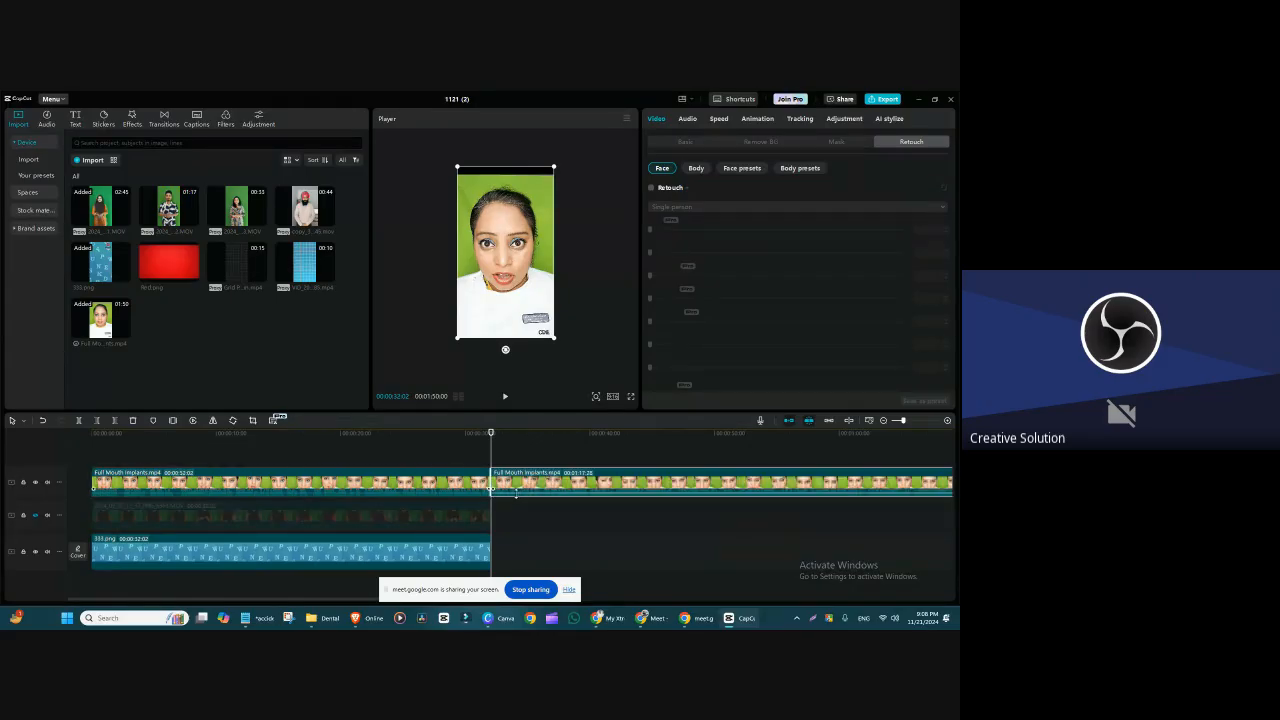
key("Delete")
Step: Enlarge the Full Mouth Implants clip to about 164% and shift it sideways to about X -235 for a face close-up
left_click(539, 304)
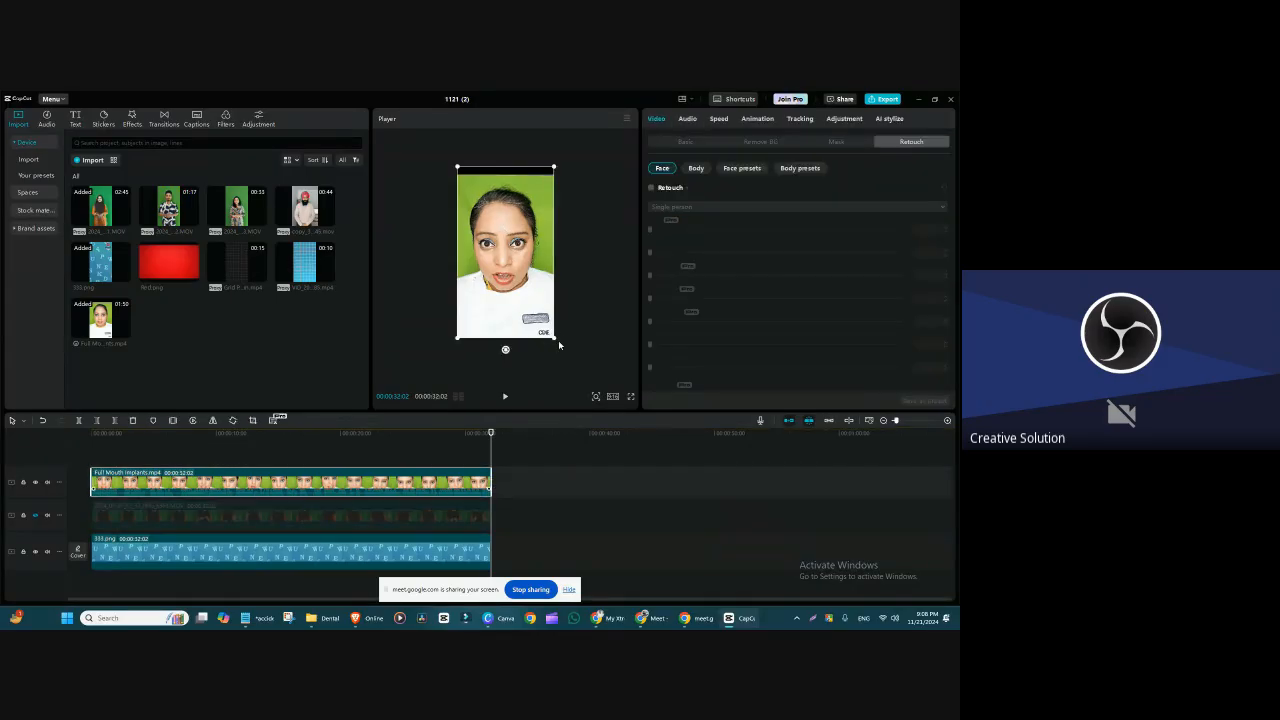
left_click_drag(555, 339, 596, 425)
left_click_drag(521, 276, 507, 273)
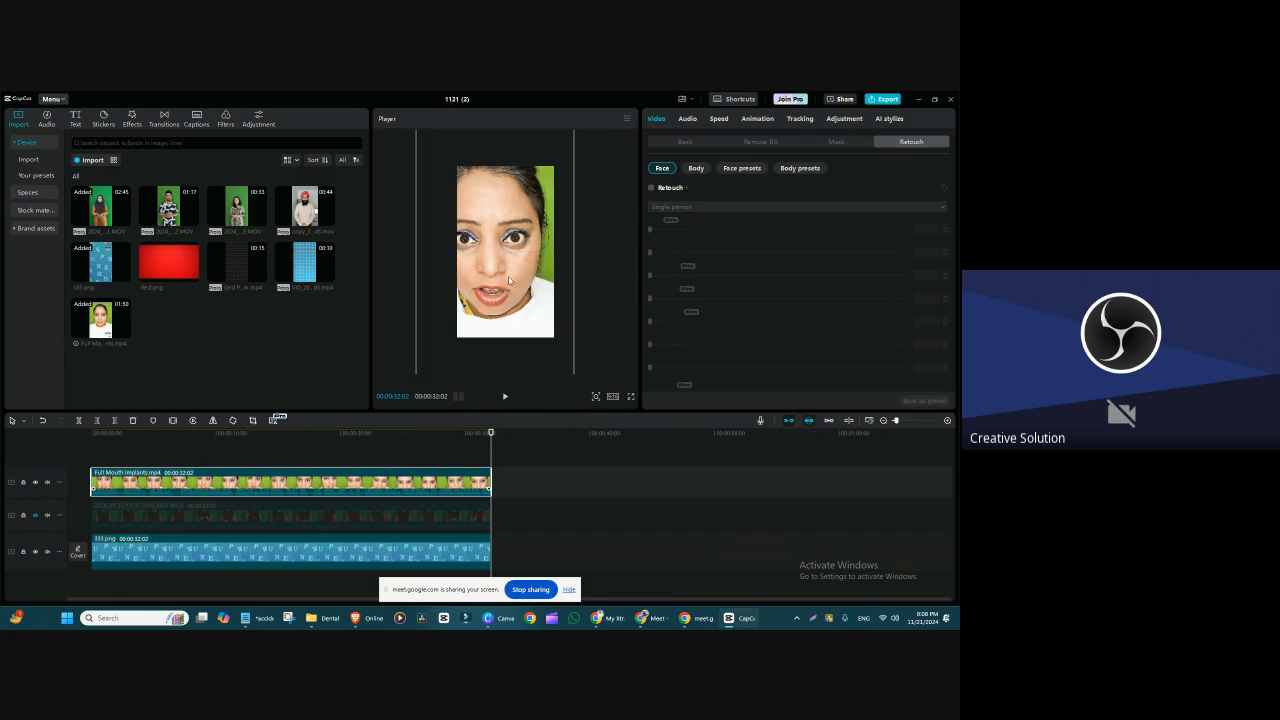
left_click(687, 142)
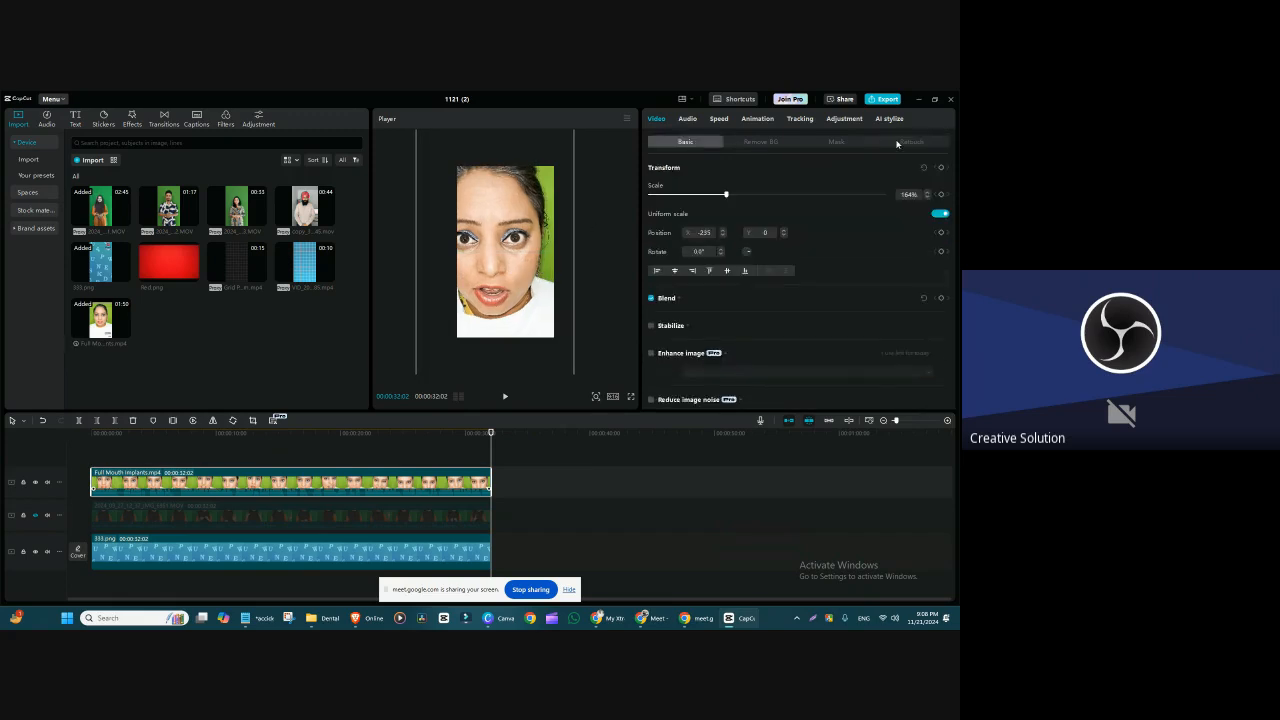
Step: Enable Retouch on the clip, try Smooth at 33 and reset it to 0, and set Smile lines to 74 and Bright Eye to 59
left_click(899, 142)
left_click(652, 188)
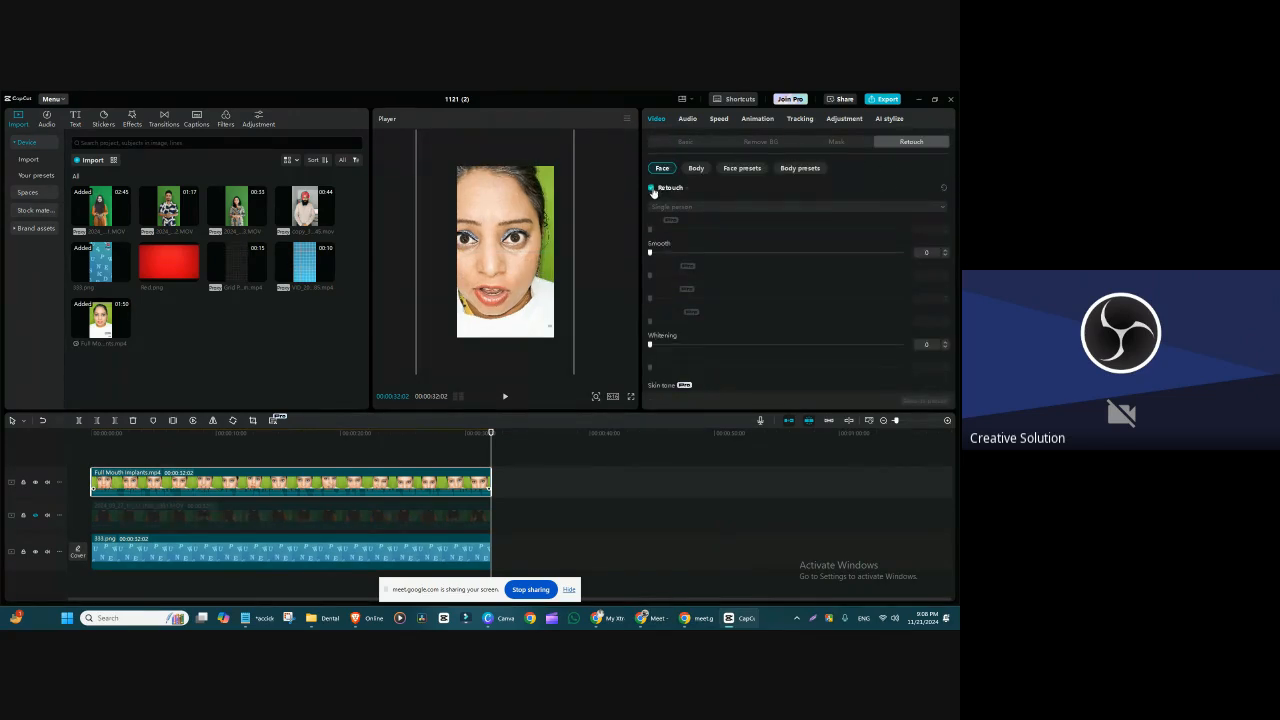
left_click_drag(650, 253, 863, 252)
left_click_drag(784, 275, 836, 277)
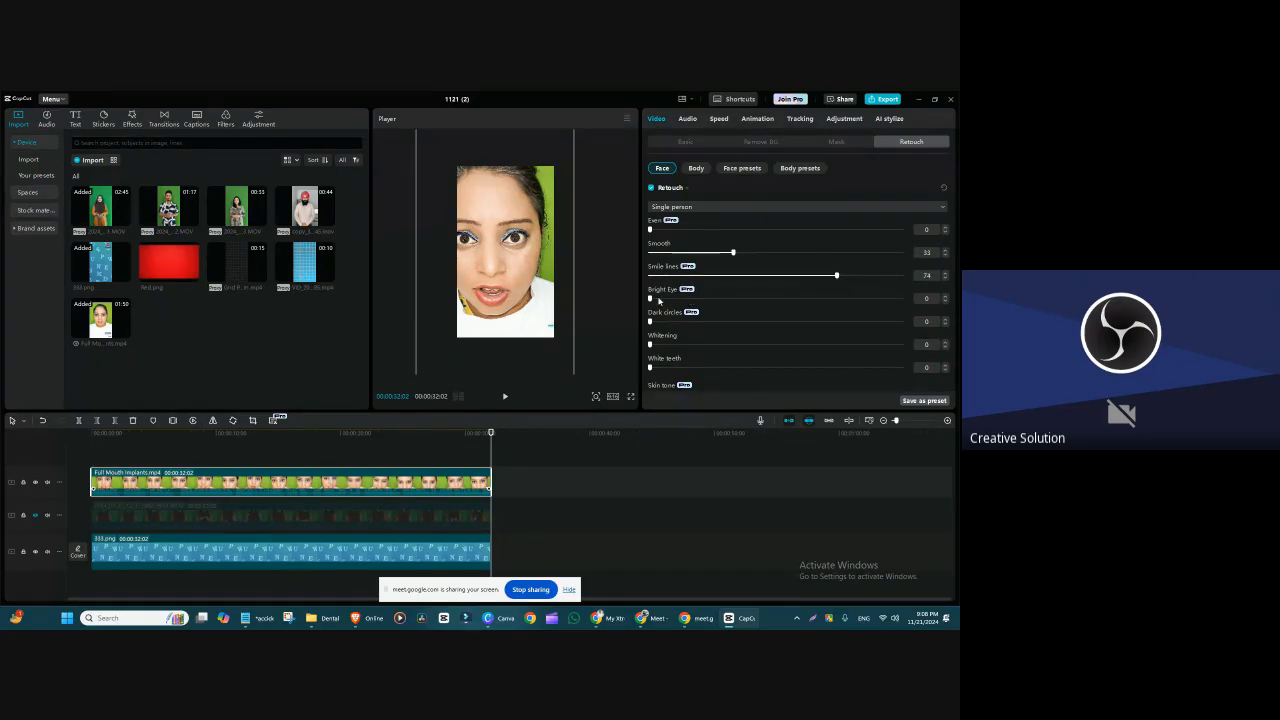
left_click_drag(658, 300, 798, 298)
left_click_drag(730, 253, 640, 262)
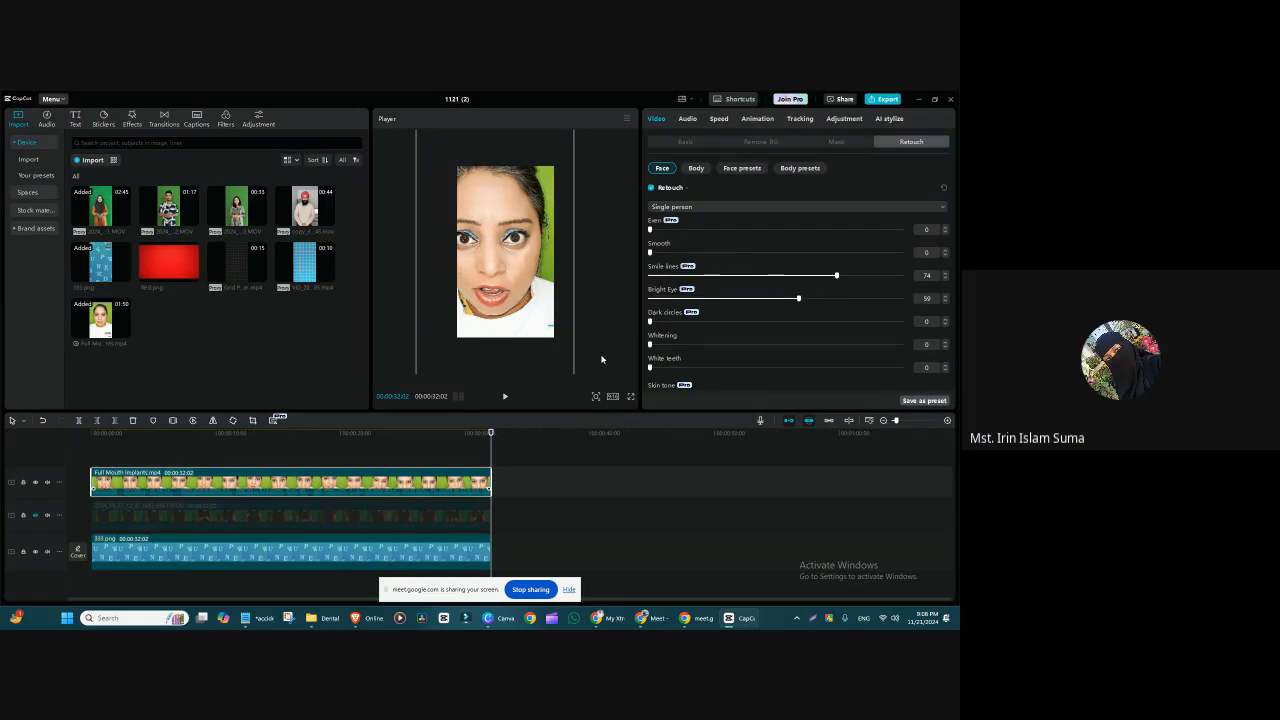
Step: Try Dark circles at 100 while inspecting the eye area up close, and settle on 69
scroll(598, 352, "up", 3)
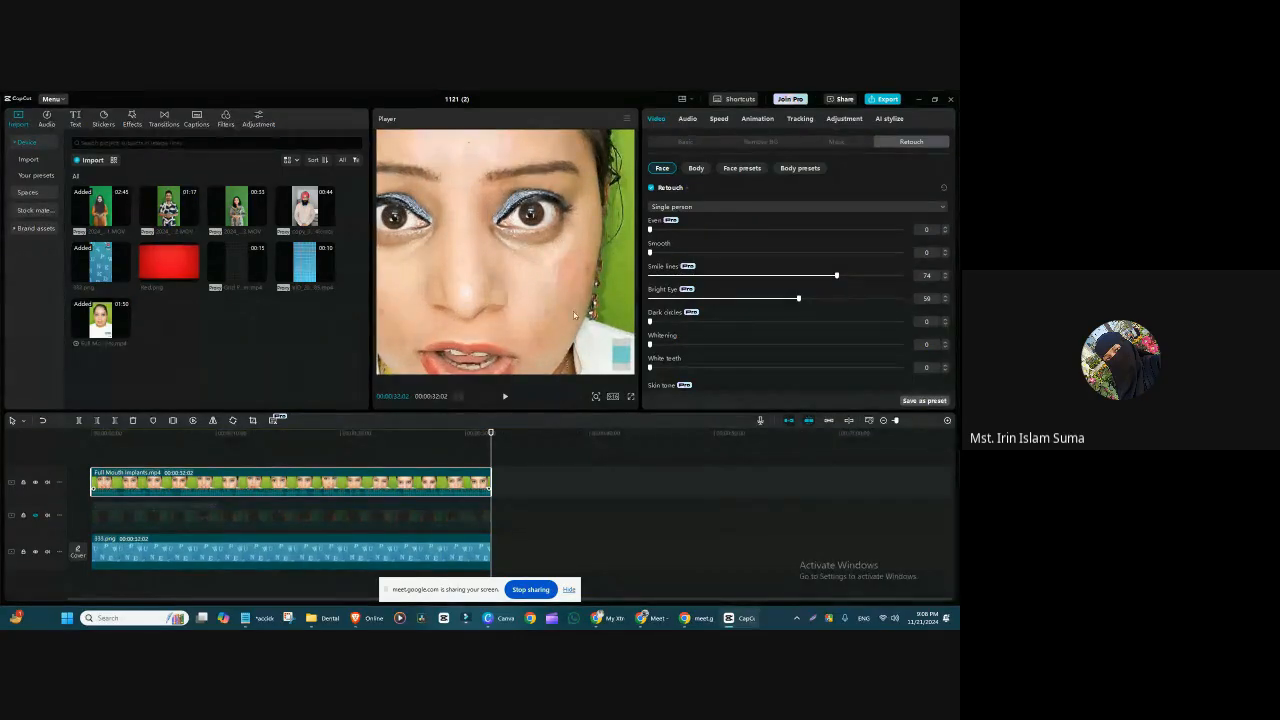
left_click_drag(573, 311, 531, 298)
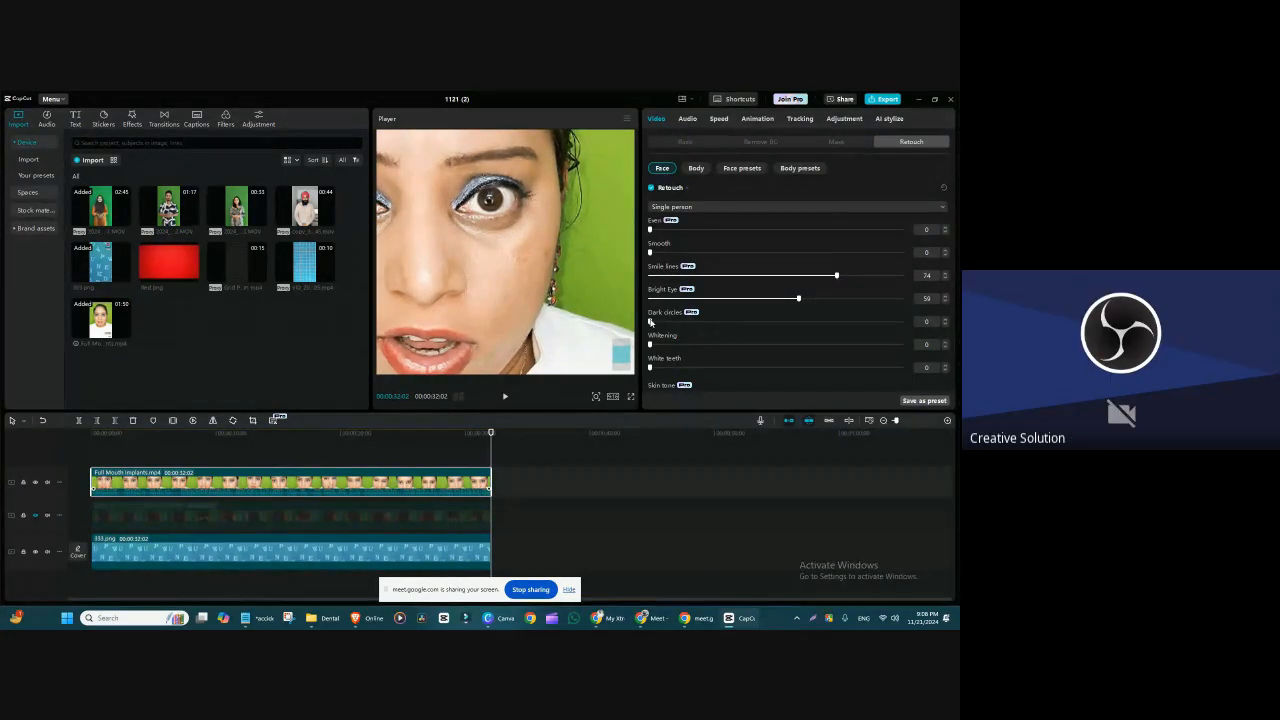
left_click(650, 321)
left_click_drag(650, 343, 895, 341)
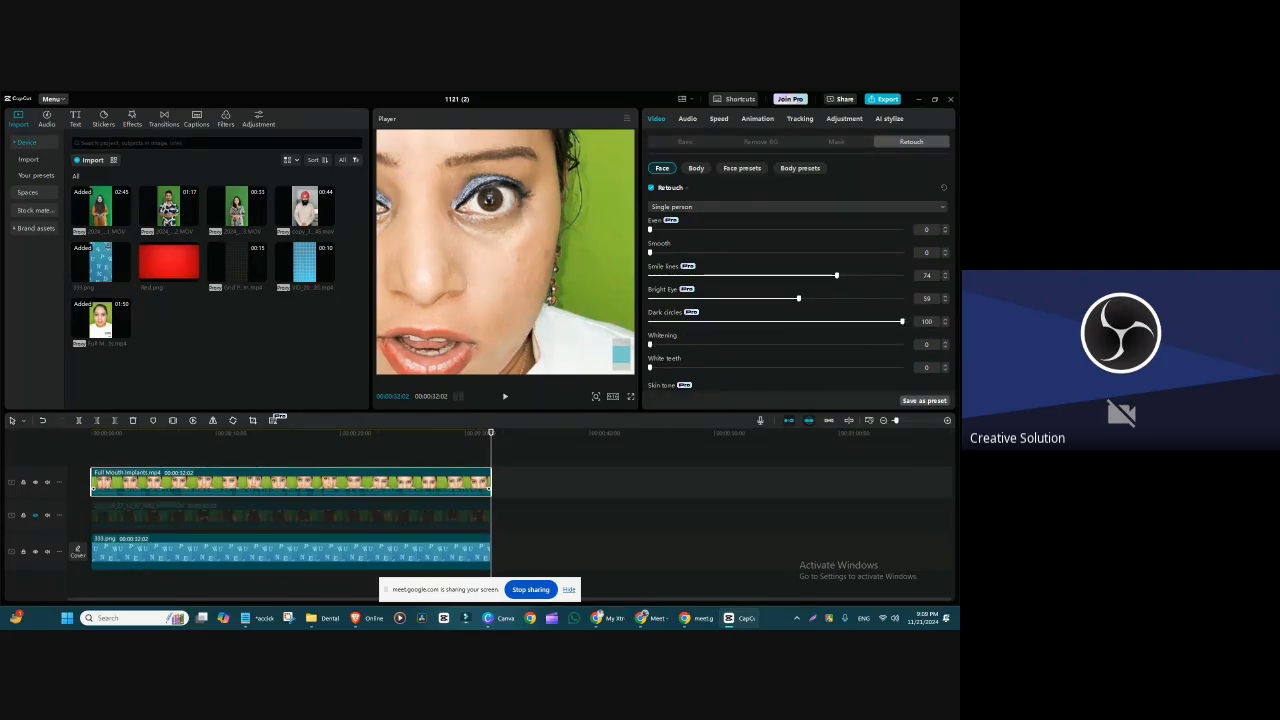
left_click_drag(920, 391, 824, 388)
left_click_drag(954, 206, 954, 209)
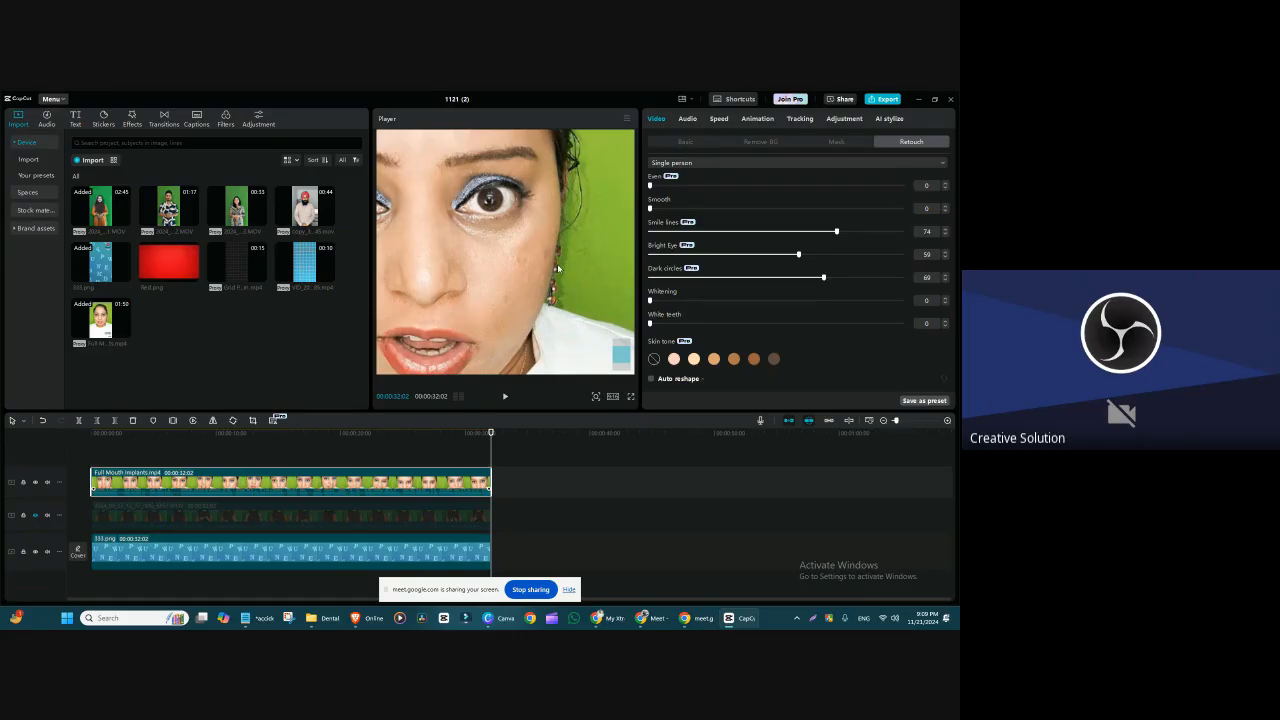
Step: Reframe the Full Mouth Implants clip at 119% scale, positioned at X 0 and Y 146, so it fills the frame
scroll(520, 257, "down", 5)
left_click_drag(521, 259, 536, 269)
left_click(685, 141)
left_click_drag(740, 194, 697, 196)
left_click_drag(501, 255, 505, 242)
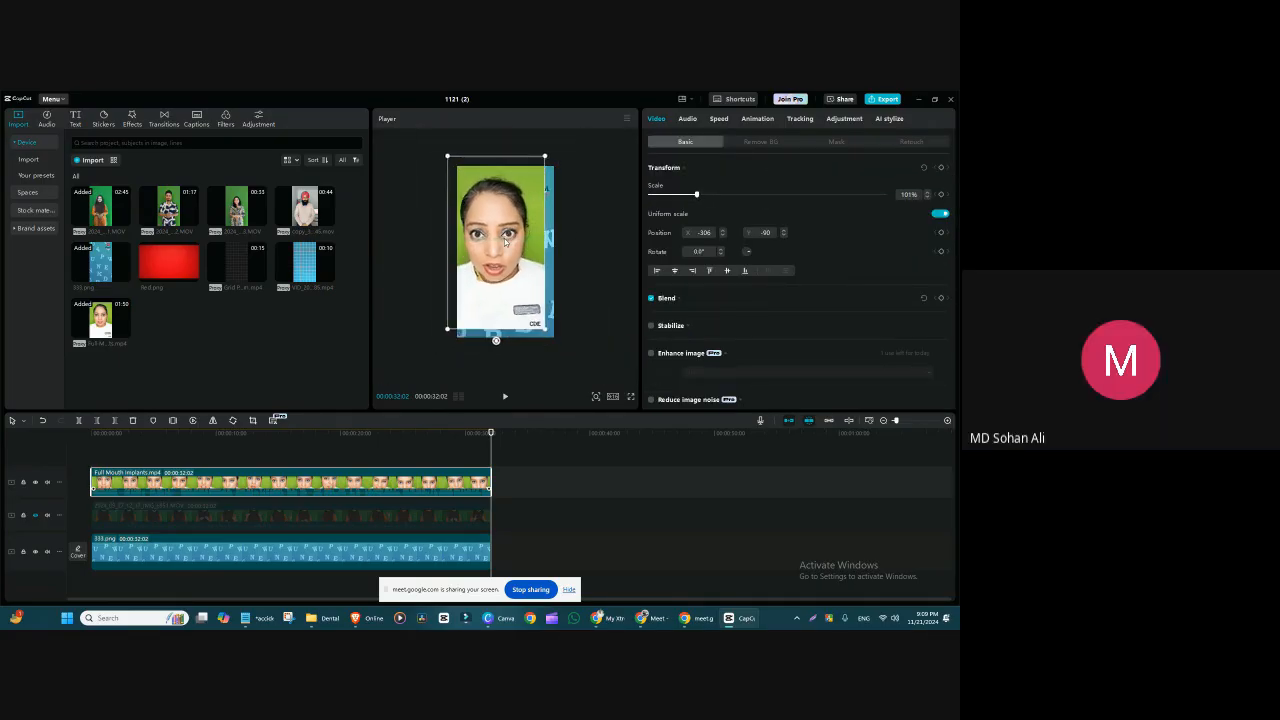
mouse_move(544, 328)
left_mouse_down()
mouse_move(563, 343)
mouse_move(527, 320)
left_mouse_up()
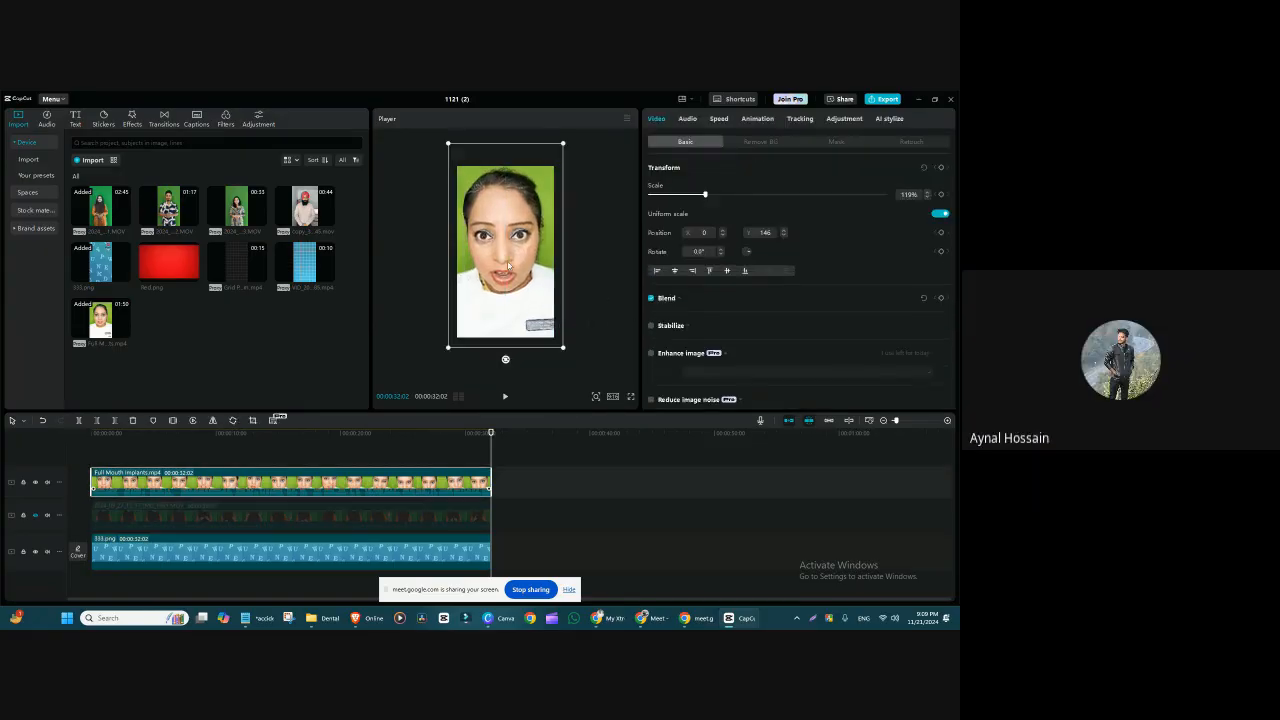
Step: Delete the hidden clip on the middle track, select the Full Mouth Implants clip, and move the playhead to about 24 seconds
left_click(396, 520)
key("Delete")
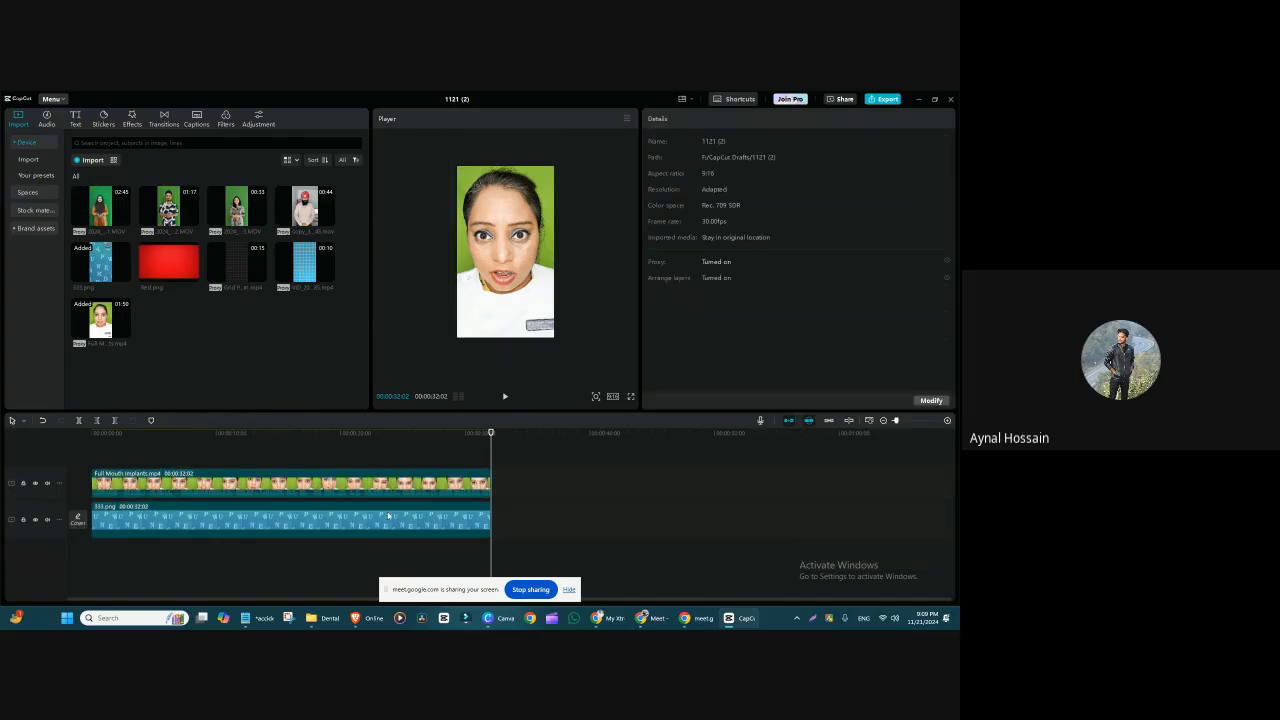
left_click(435, 481)
left_click(383, 433)
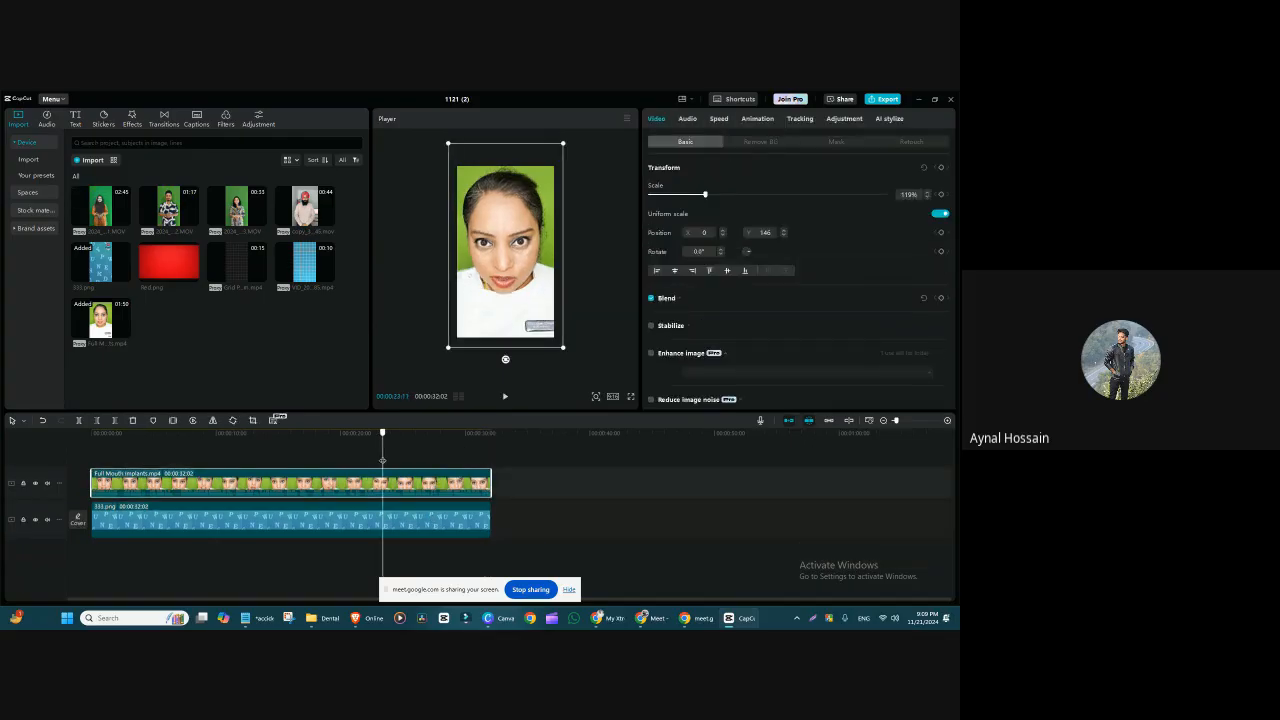
left_click(397, 433)
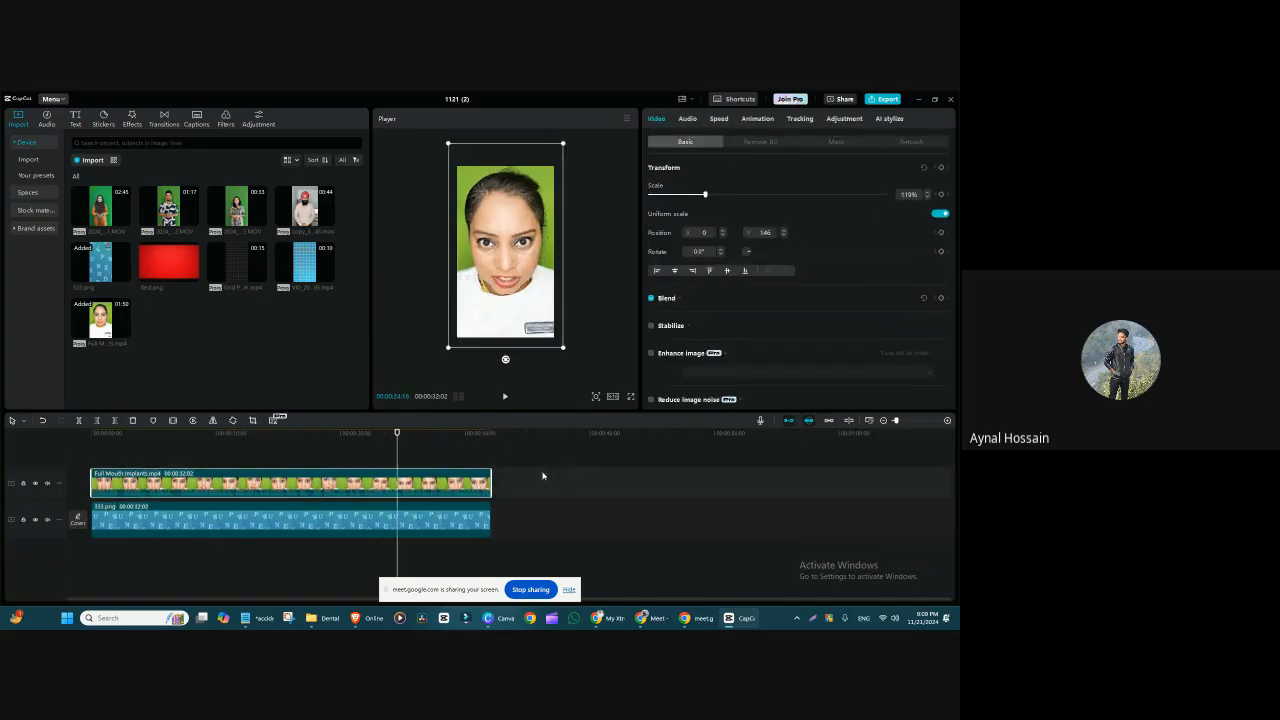
Step: Enable Auto reshape in the Full Mouth Implants clip's Retouch settings and bring its face sliders into view
left_click(766, 142)
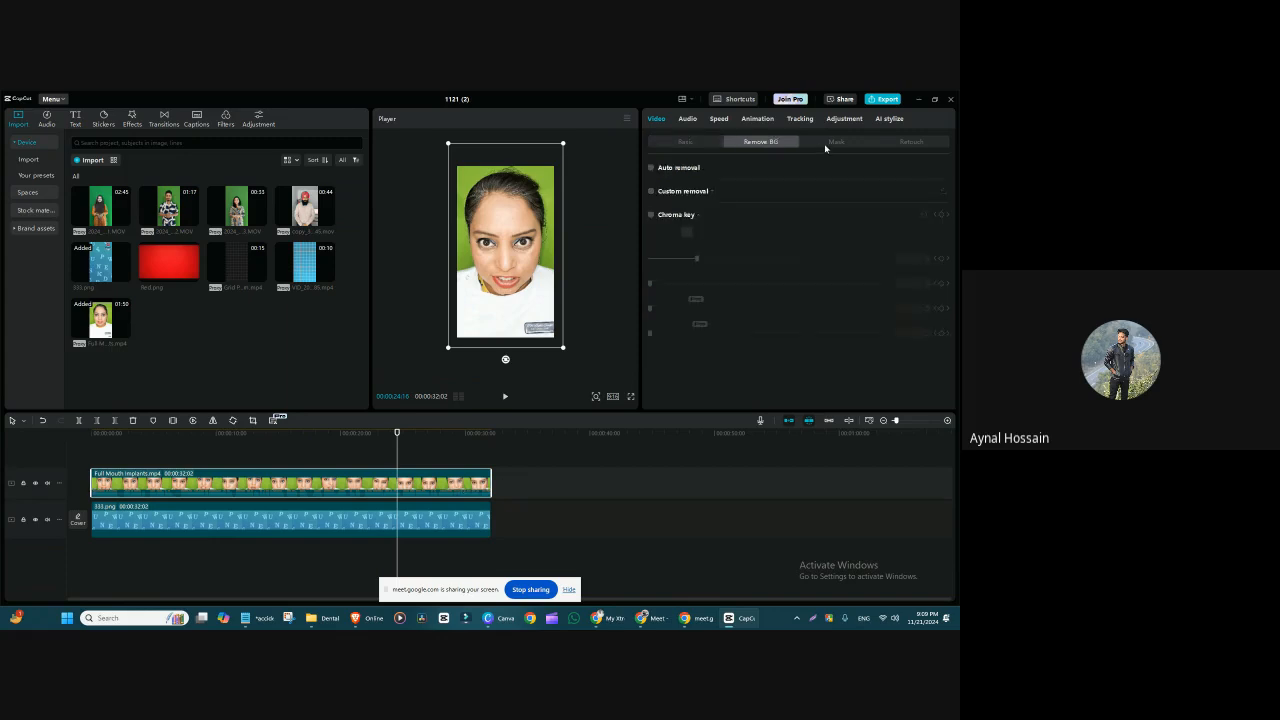
left_click(834, 142)
left_click(911, 141)
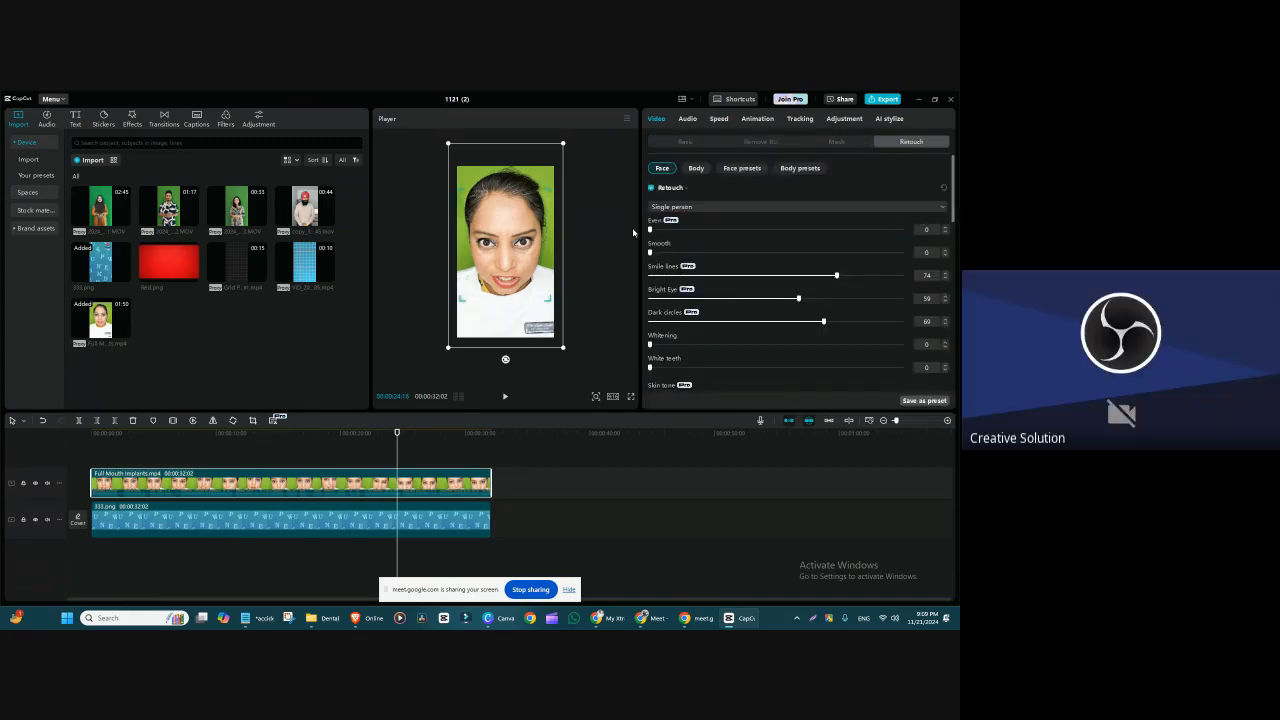
left_click_drag(955, 181, 958, 236)
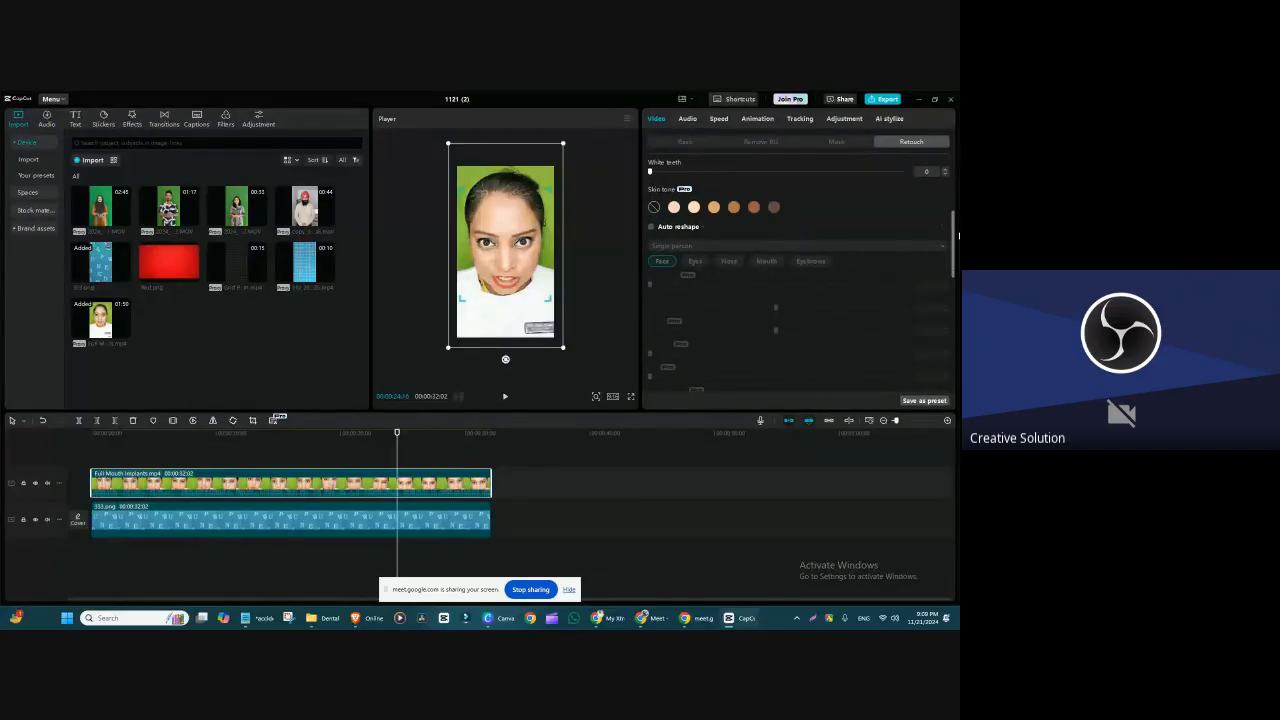
left_click(651, 227)
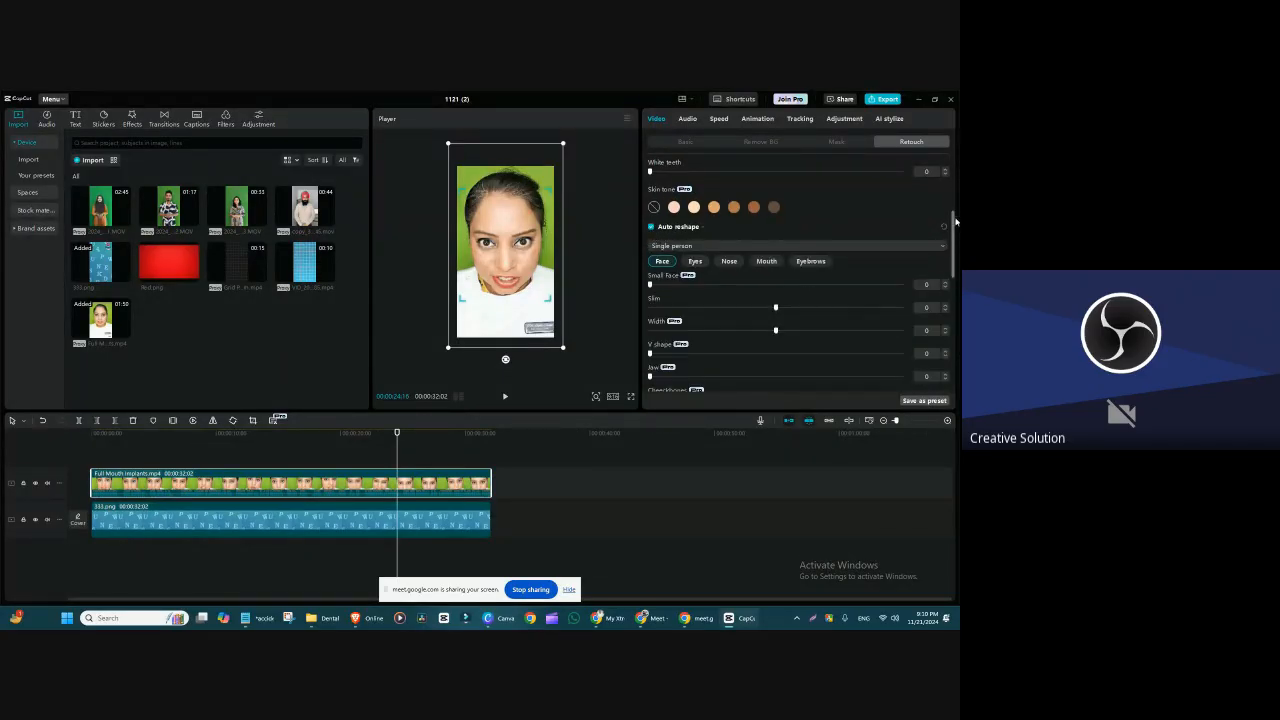
scroll(953, 223, "down", 1)
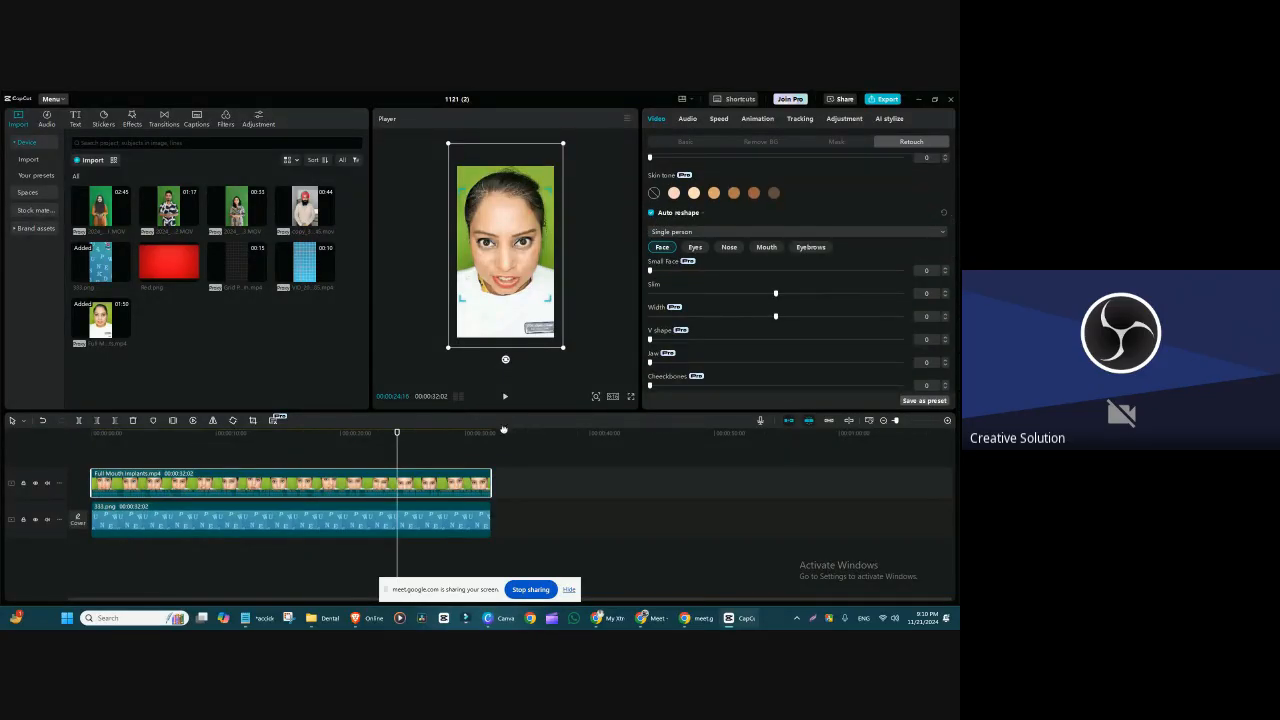
Step: Try enlarging the preview area, detaching the Player into a floating window, and widening the Retouch settings
left_click_drag(505, 503, 505, 505)
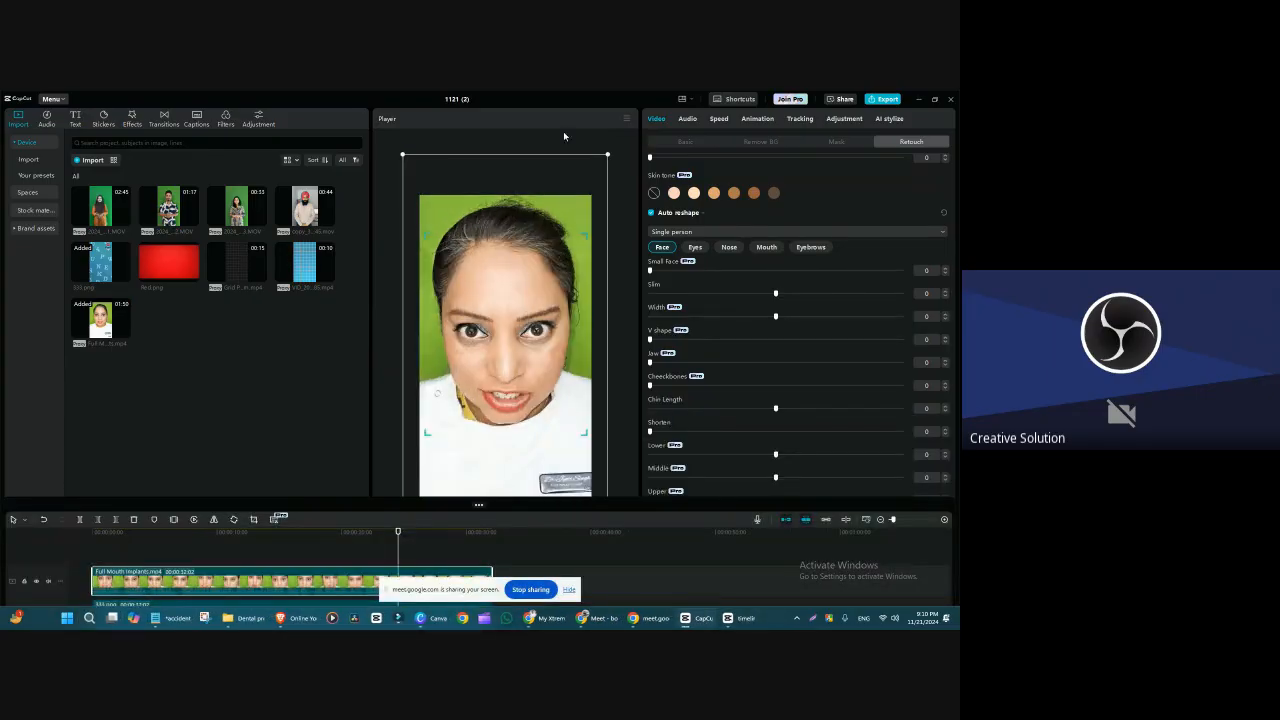
left_click_drag(540, 129, 868, 172)
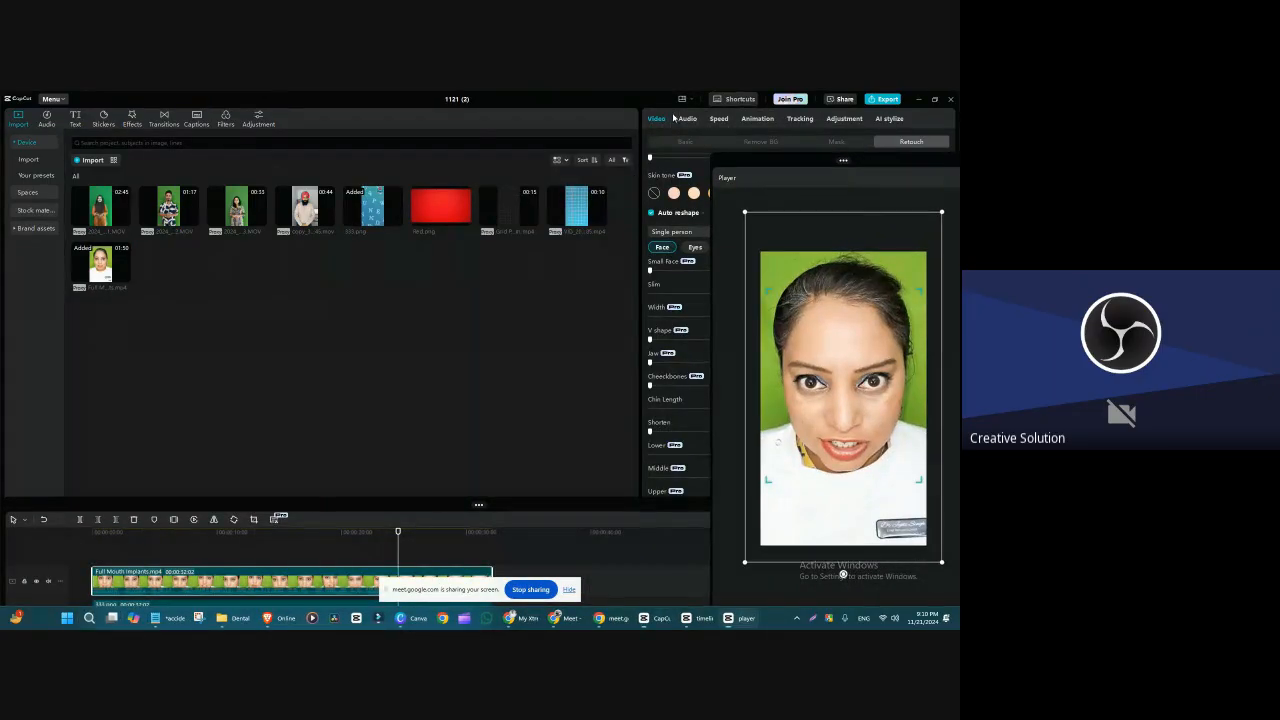
left_click(472, 127)
left_click_drag(640, 230, 518, 230)
Step: Try the Attributes workspace layout, switch to the Vertical layout, and select the clip in the preview
left_click(682, 99)
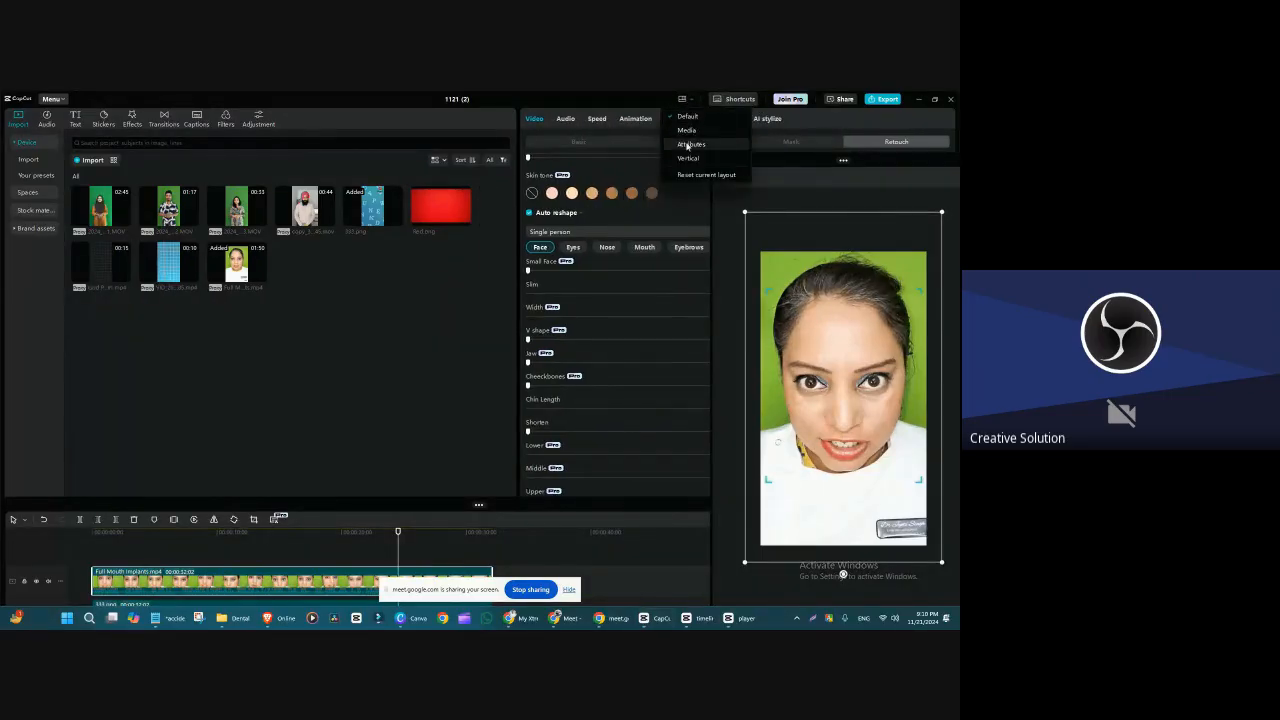
left_click(692, 144)
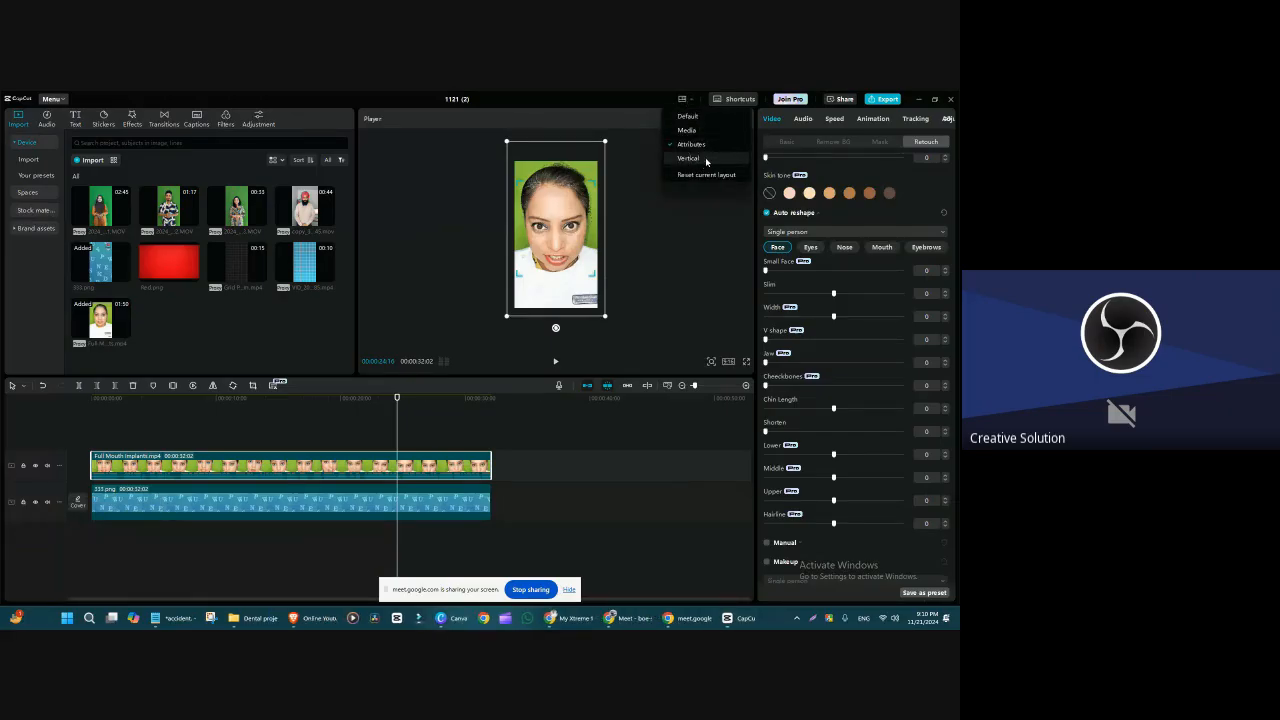
left_click(706, 161)
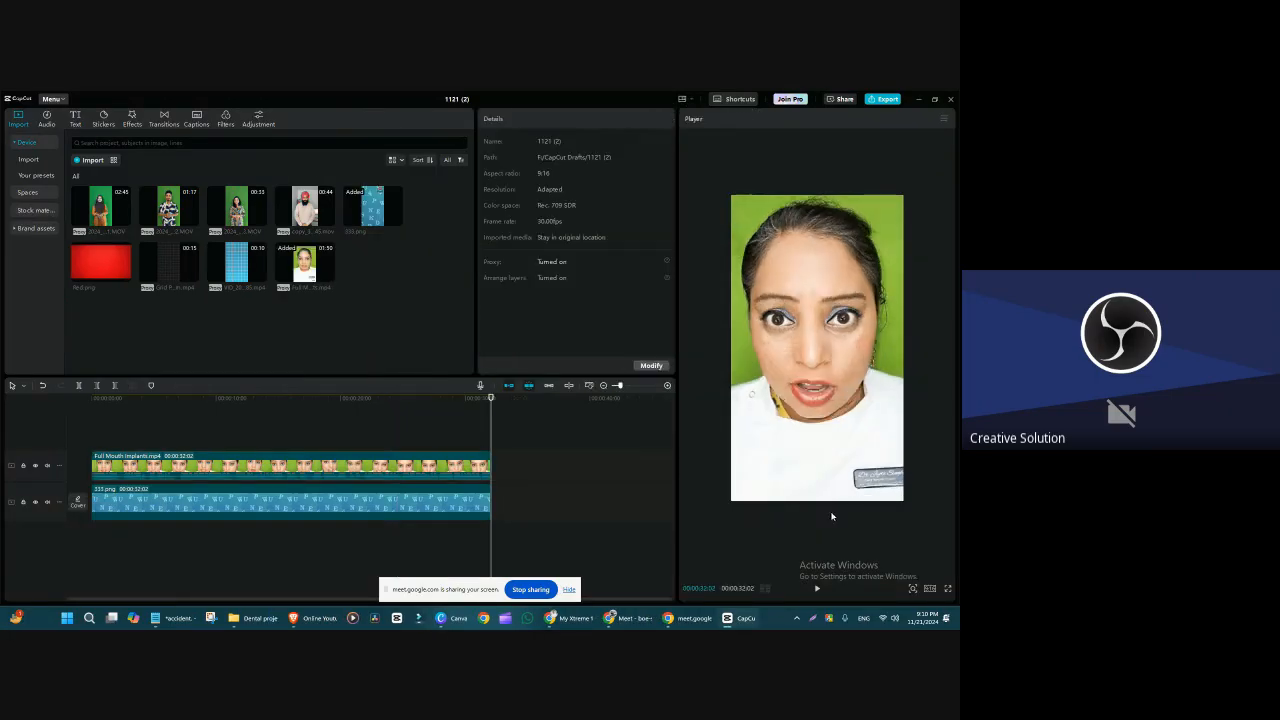
left_click(831, 516)
mouse_move(918, 518)
left_mouse_down()
mouse_move(931, 571)
mouse_move(919, 518)
left_mouse_up()
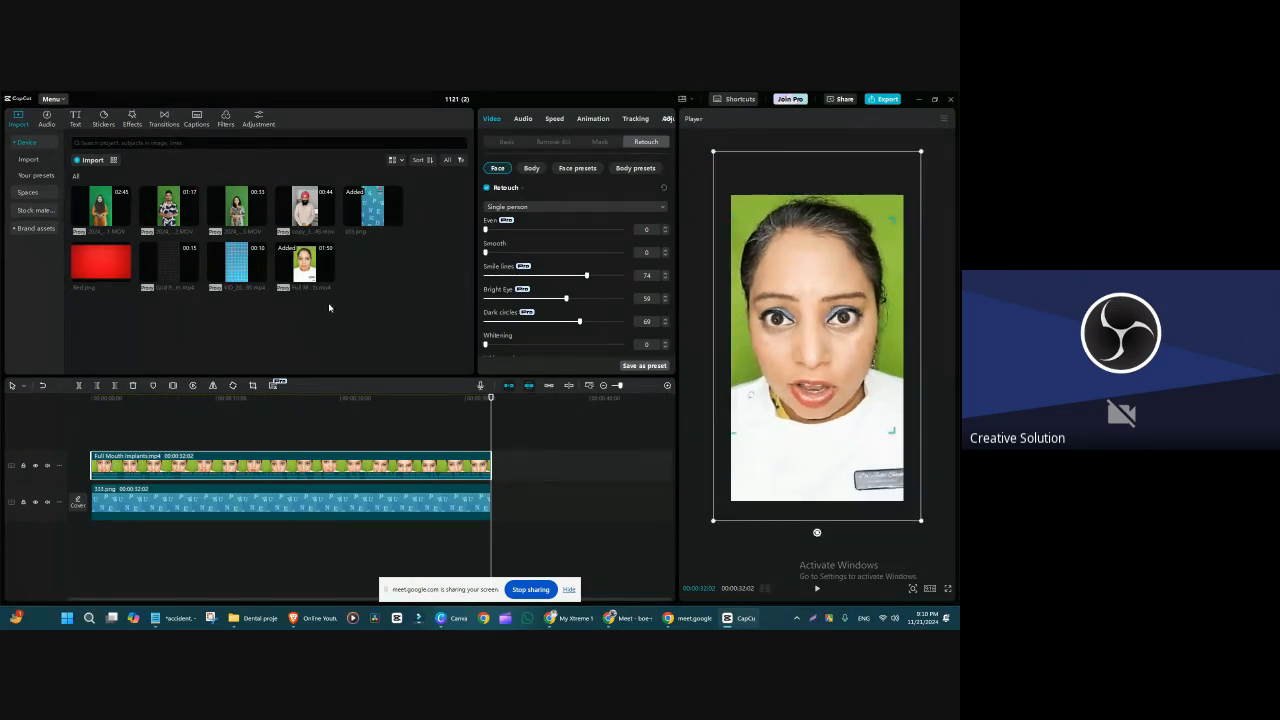
Step: Widen and heighten the Retouch settings area at the expense of the media library and timeline, and display the Auto reshape face sliders
left_click_drag(475, 244, 330, 250)
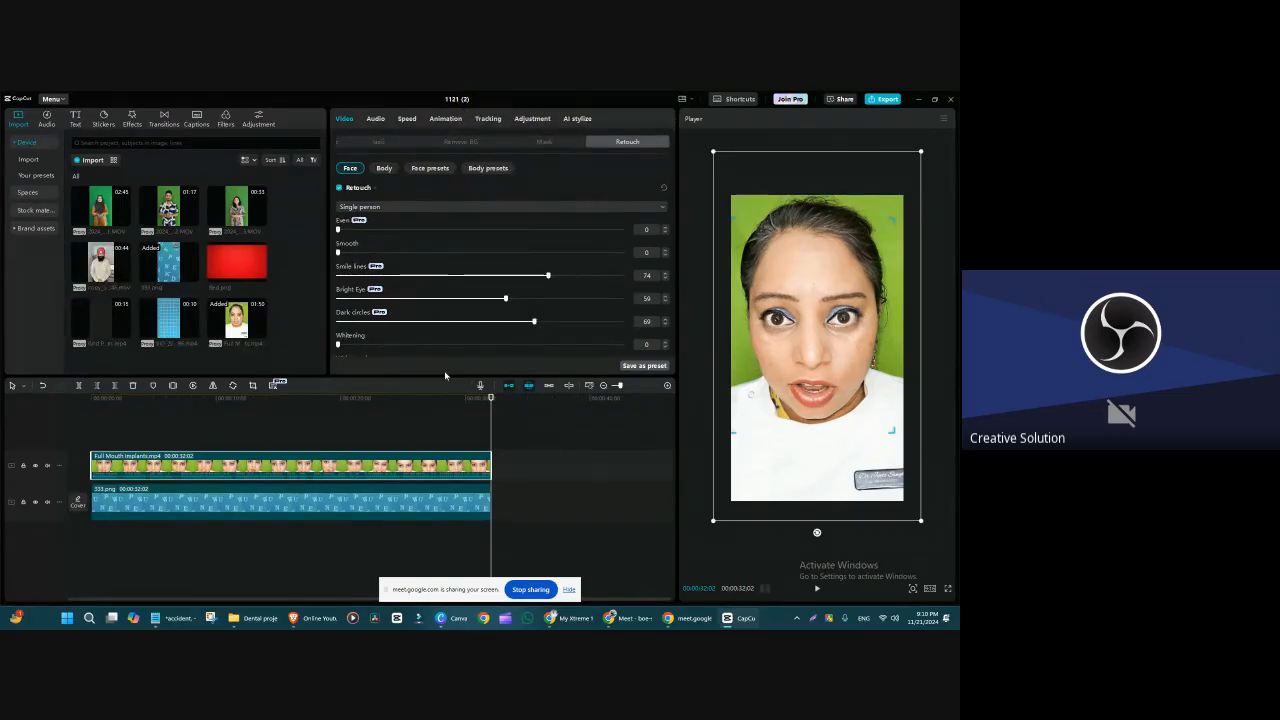
left_click_drag(445, 376, 445, 472)
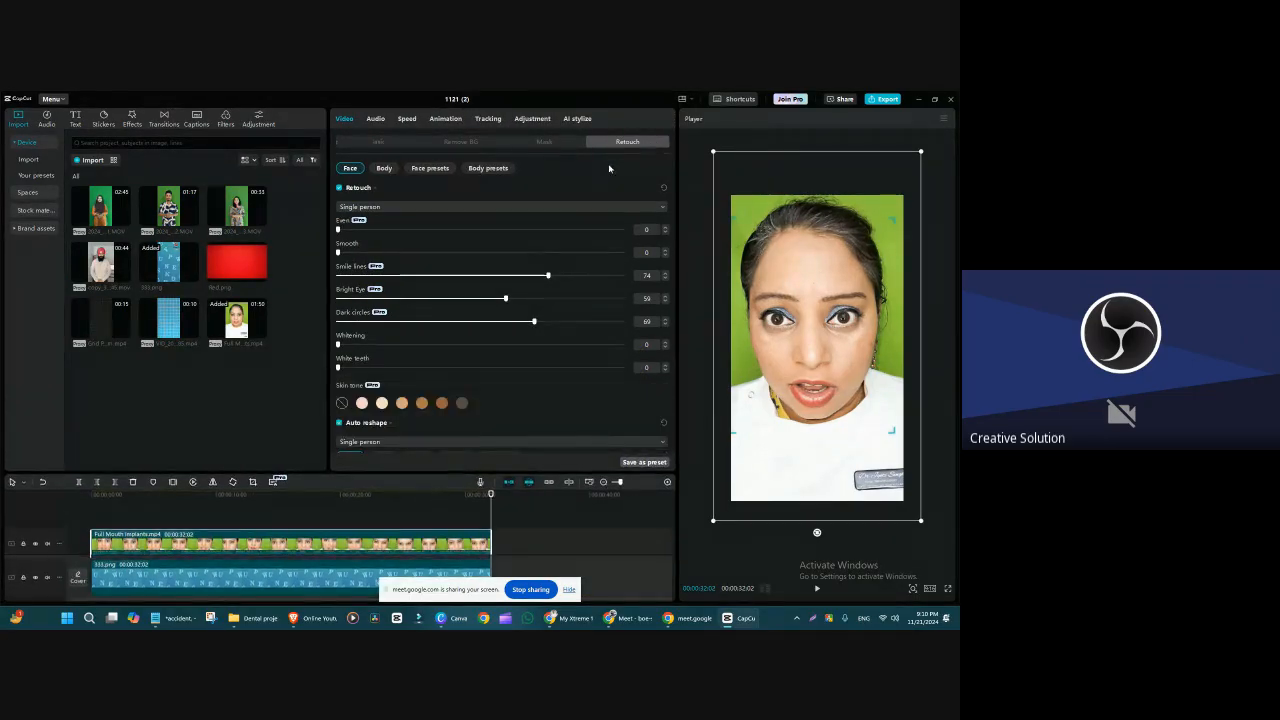
scroll(609, 168, "down", 3)
scroll(650, 180, "up", 3)
scroll(678, 265, "down", 5)
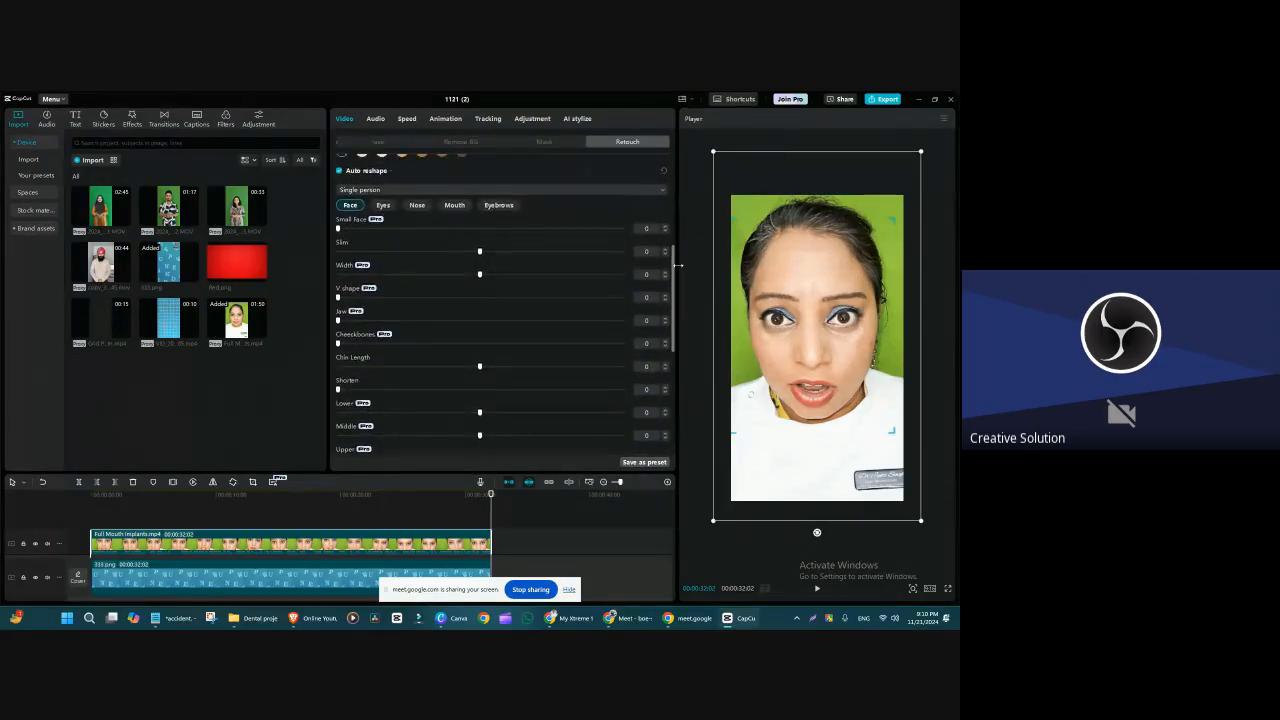
Step: Set the face reshape values Small face to 100 and Slim to 36 for the Full Mouth Implants clip
left_click_drag(338, 229, 348, 311)
left_click_drag(347, 310, 338, 312)
left_click_drag(338, 228, 640, 229)
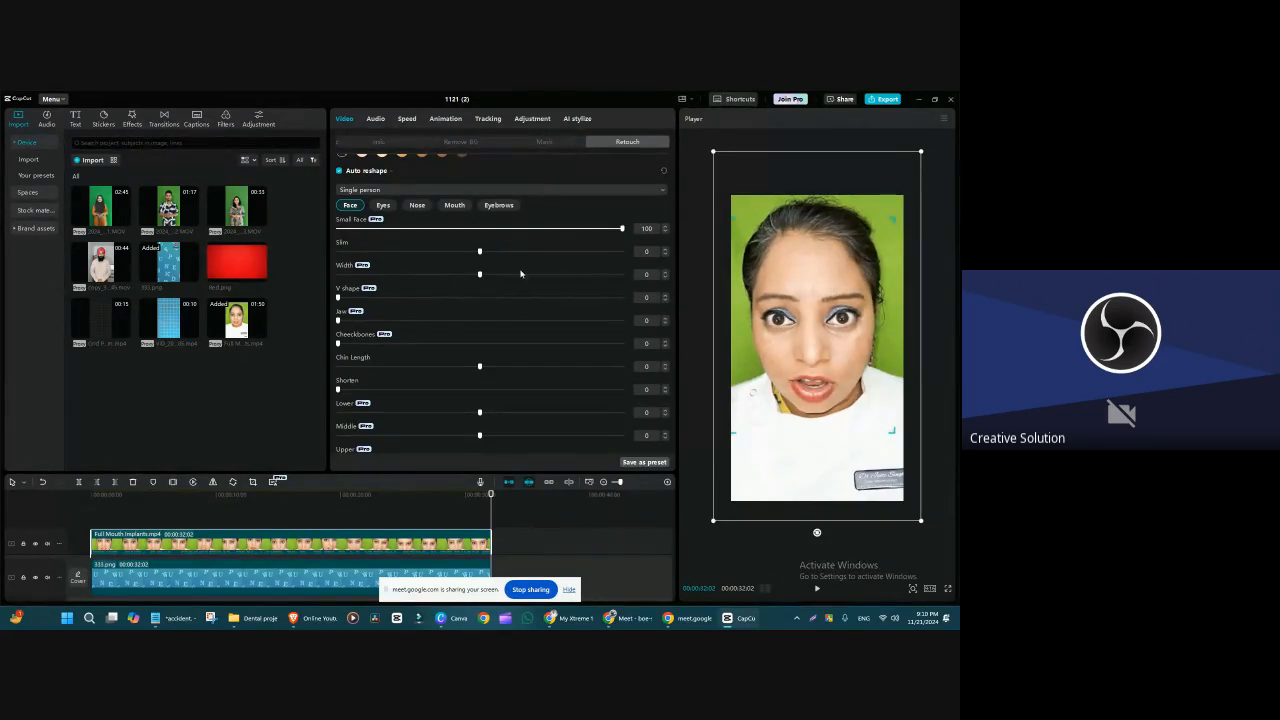
left_click_drag(479, 252, 582, 290)
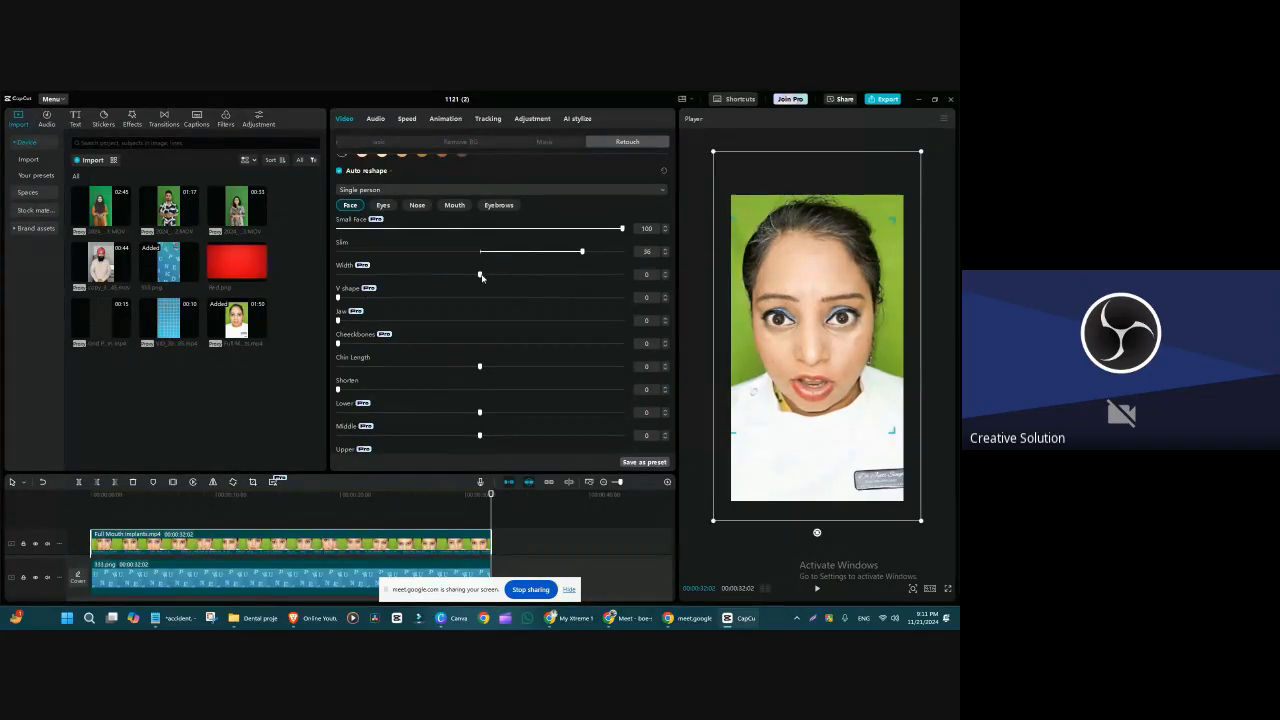
Step: Try wider and narrower face Width values, including -50, and settle on 14
left_click_drag(476, 287, 538, 295)
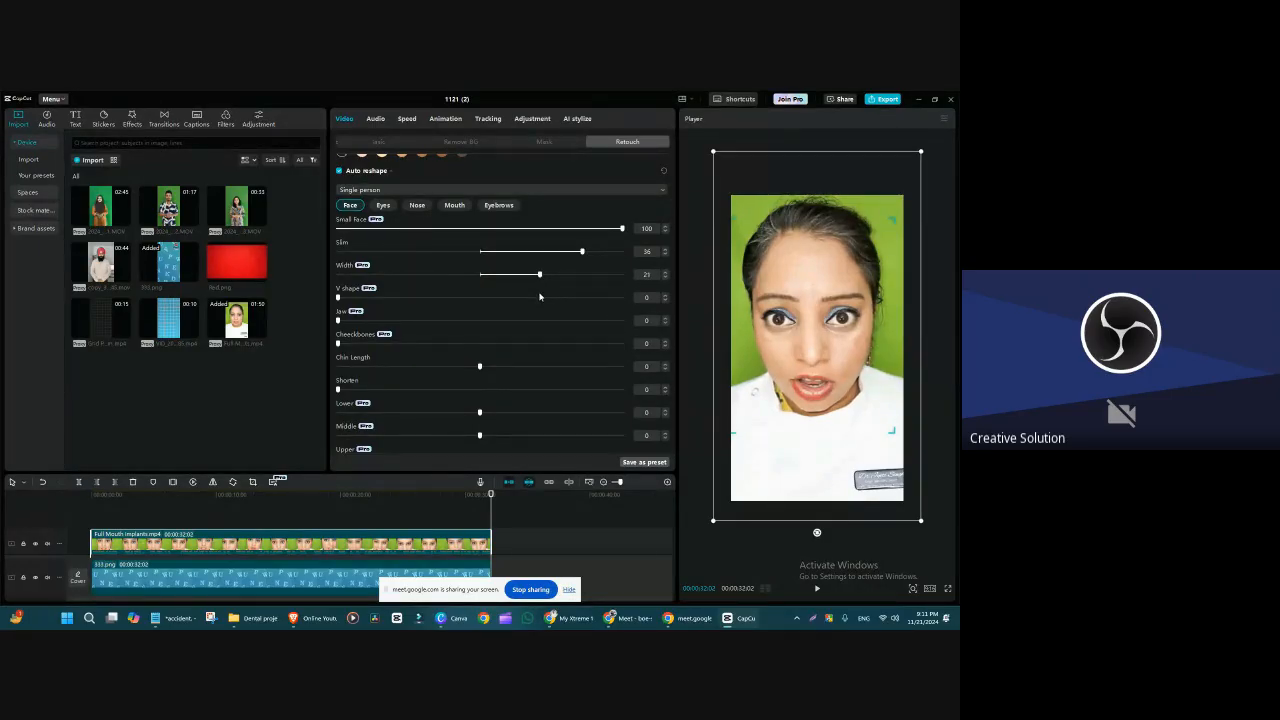
left_click_drag(539, 296, 270, 304)
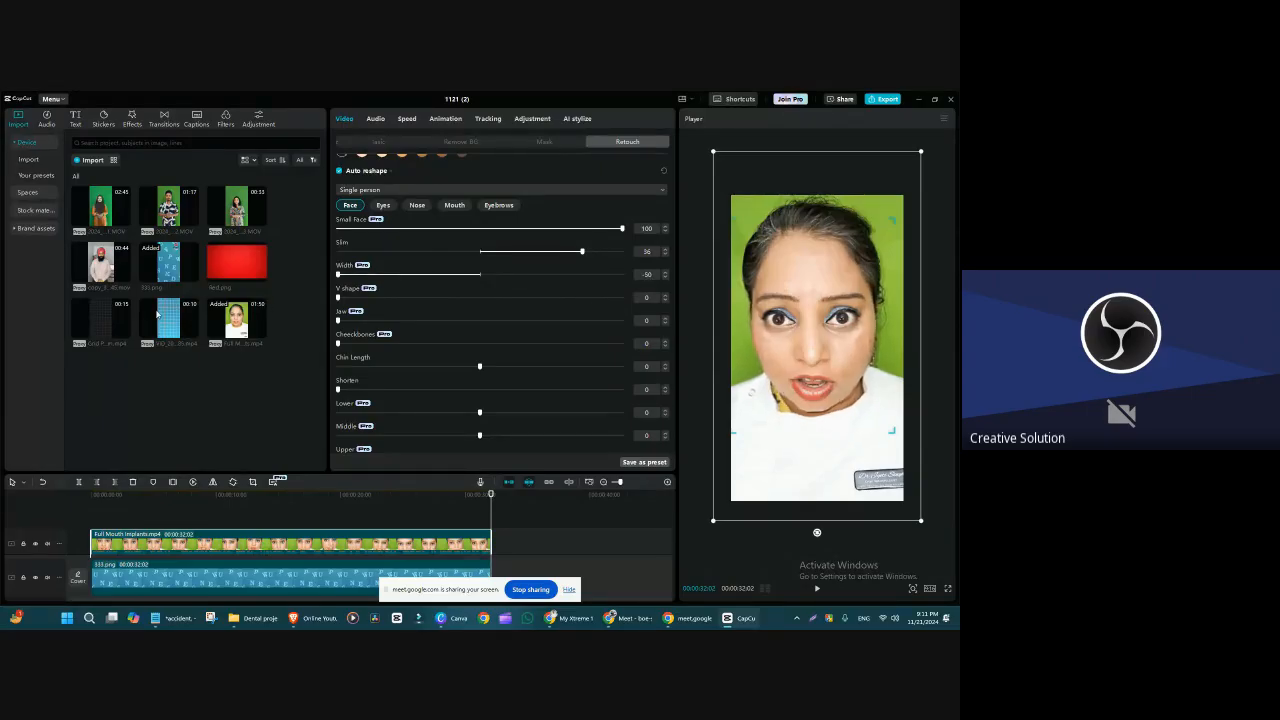
left_click_drag(338, 274, 553, 274)
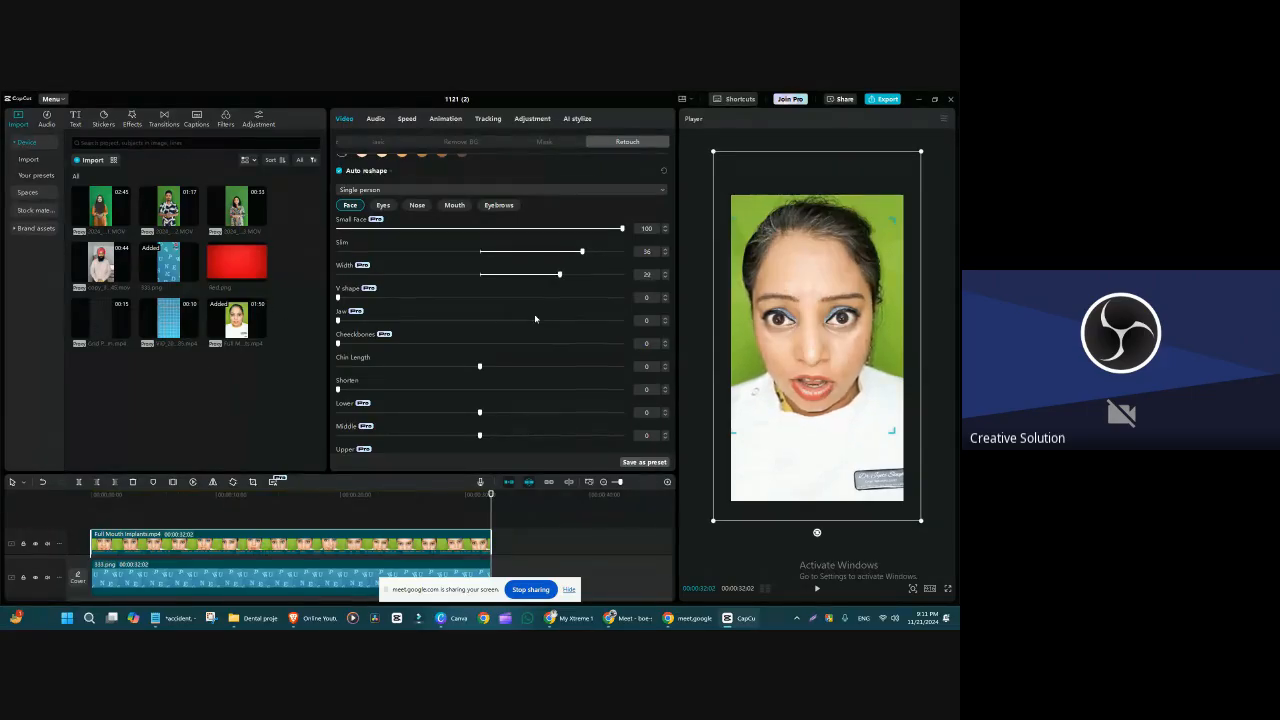
left_click_drag(571, 319, 519, 326)
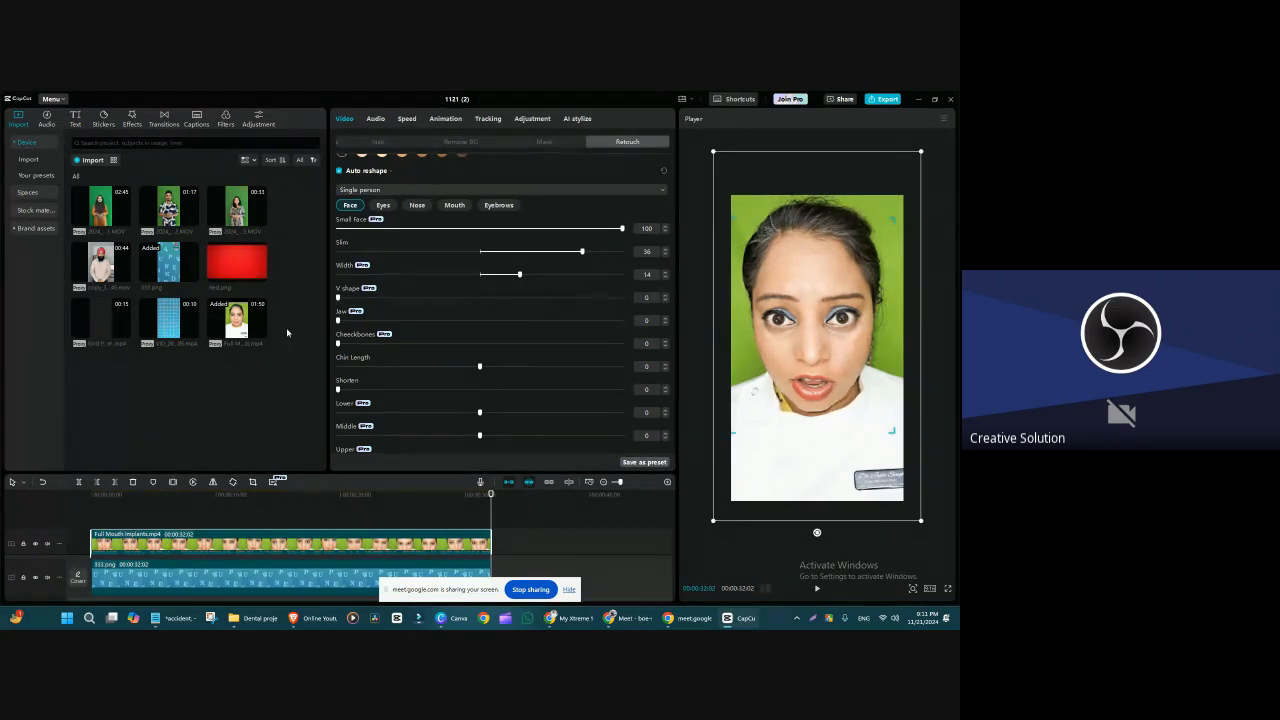
Step: Set the face reshape values V shape to 56, Jaw to 38, Cheekbones to 68 and Shorten to 77
left_click_drag(337, 297, 498, 297)
left_click_drag(352, 322, 446, 347)
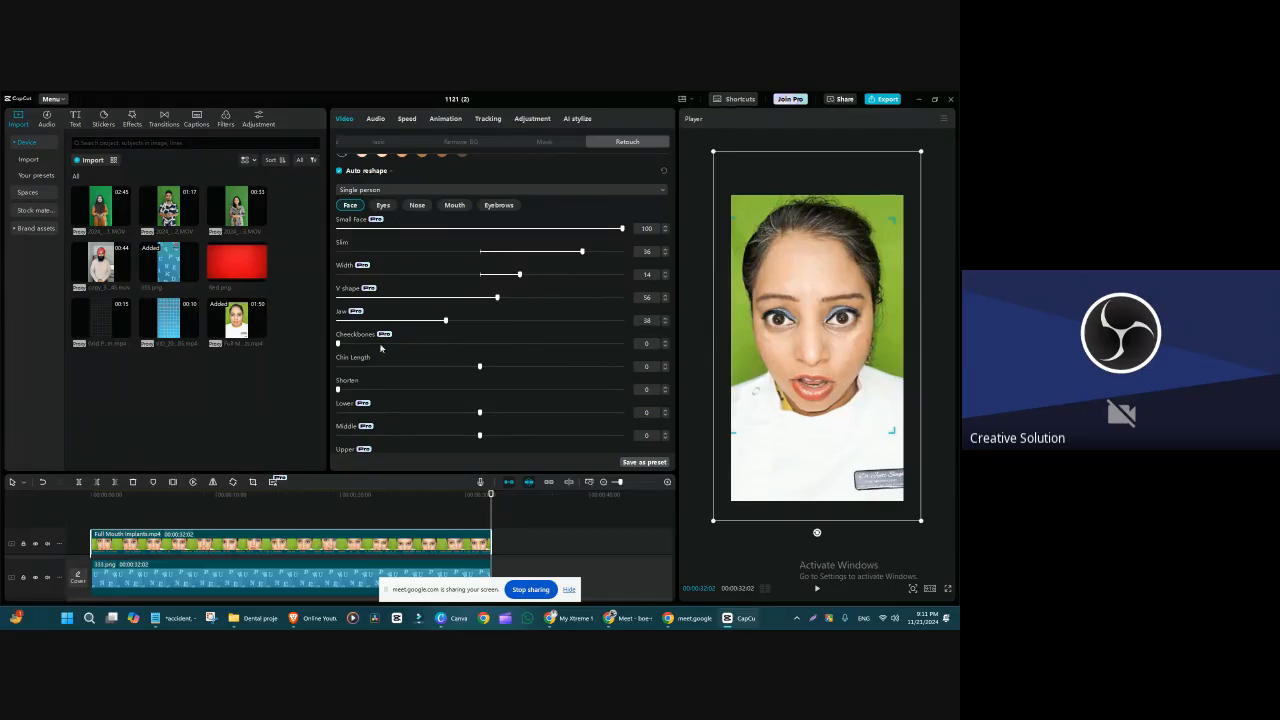
left_click_drag(344, 346, 485, 386)
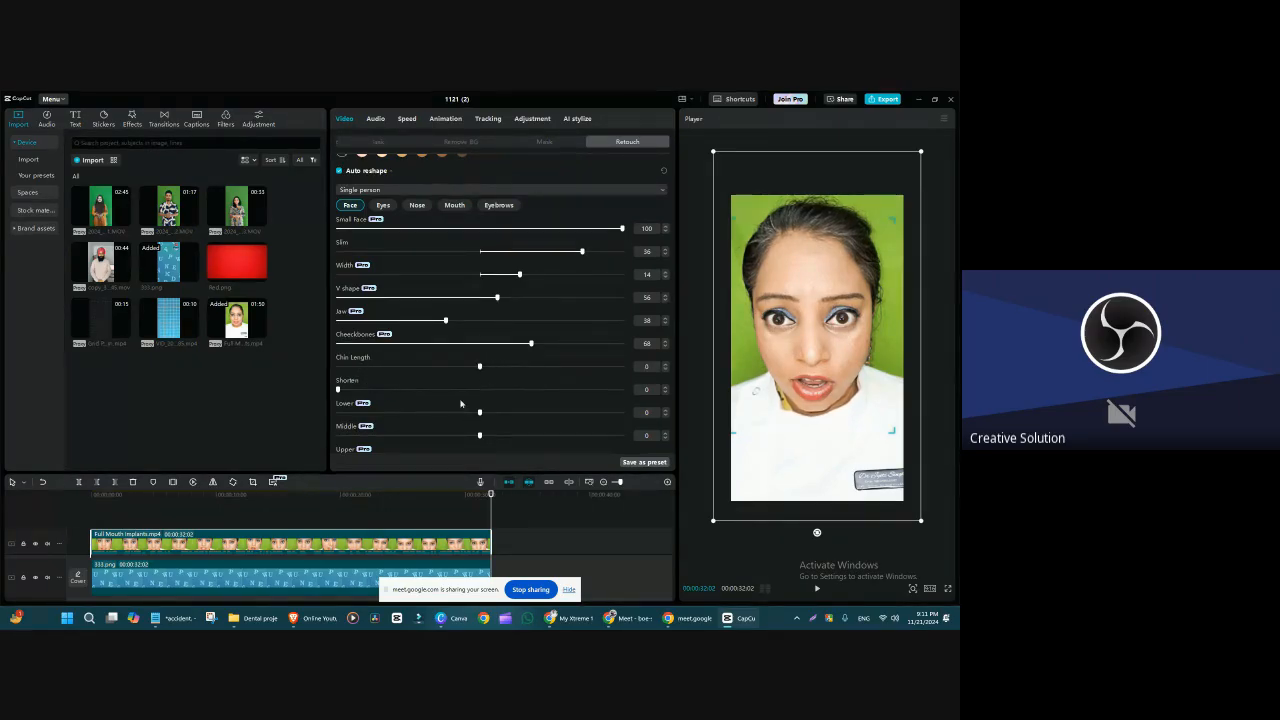
left_click_drag(339, 391, 577, 429)
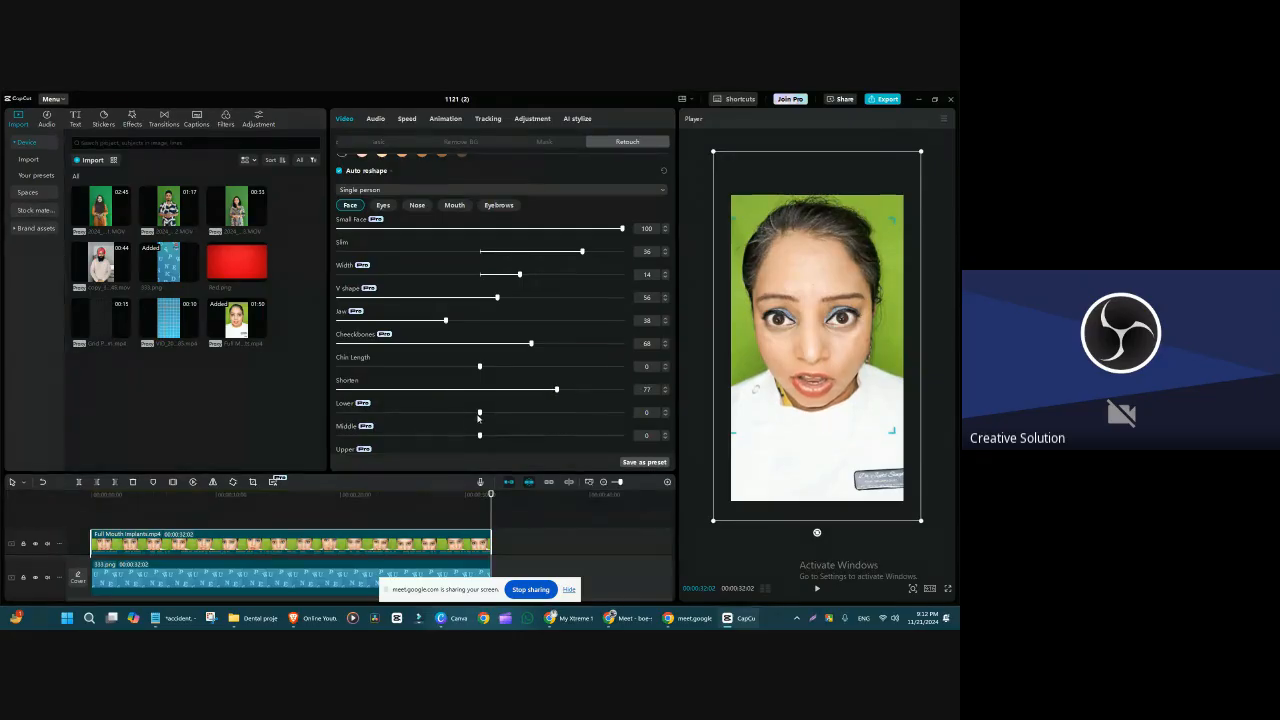
Step: Set the face reshape values Lower to -50, Middle to -14 and Upper to -35
left_click_drag(478, 418, 306, 439)
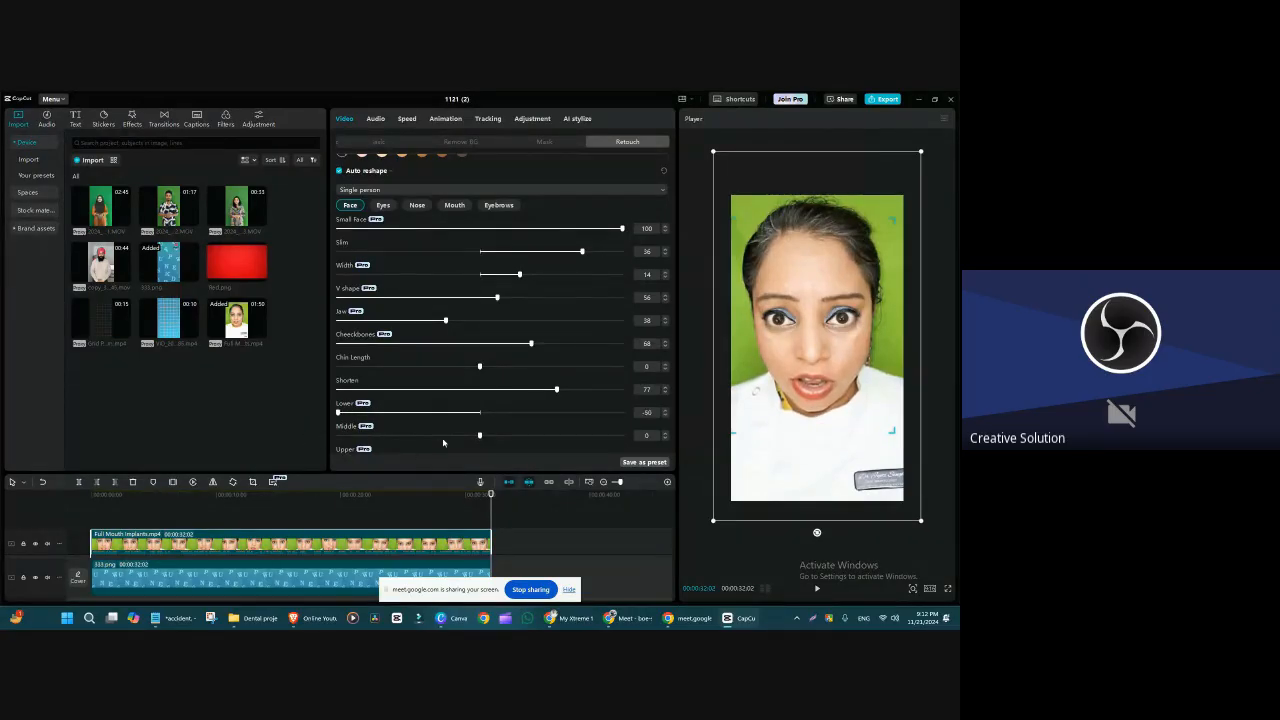
mouse_move(480, 437)
left_mouse_down()
mouse_move(394, 437)
mouse_move(520, 437)
mouse_move(322, 450)
mouse_move(361, 437)
mouse_move(608, 460)
mouse_move(441, 460)
left_mouse_up()
scroll(505, 434, "down", 5)
scroll(503, 435, "up", 6)
scroll(503, 435, "down", 6)
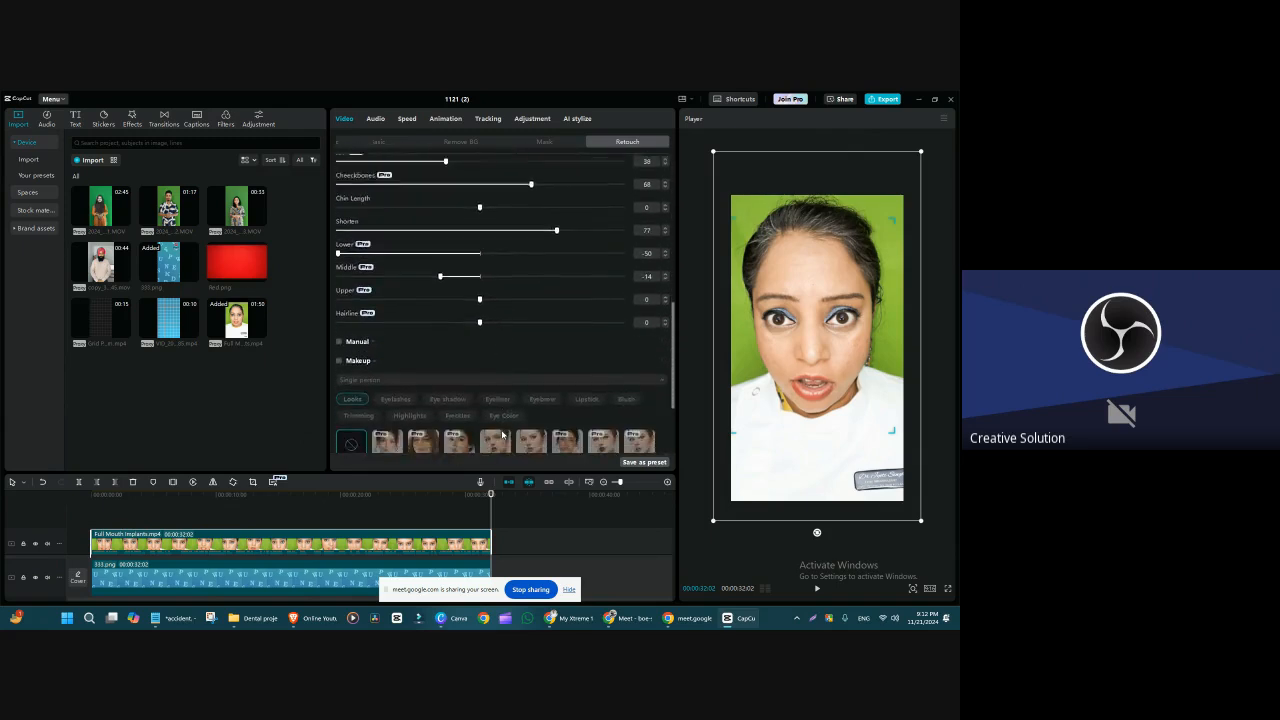
scroll(503, 435, "down", 1)
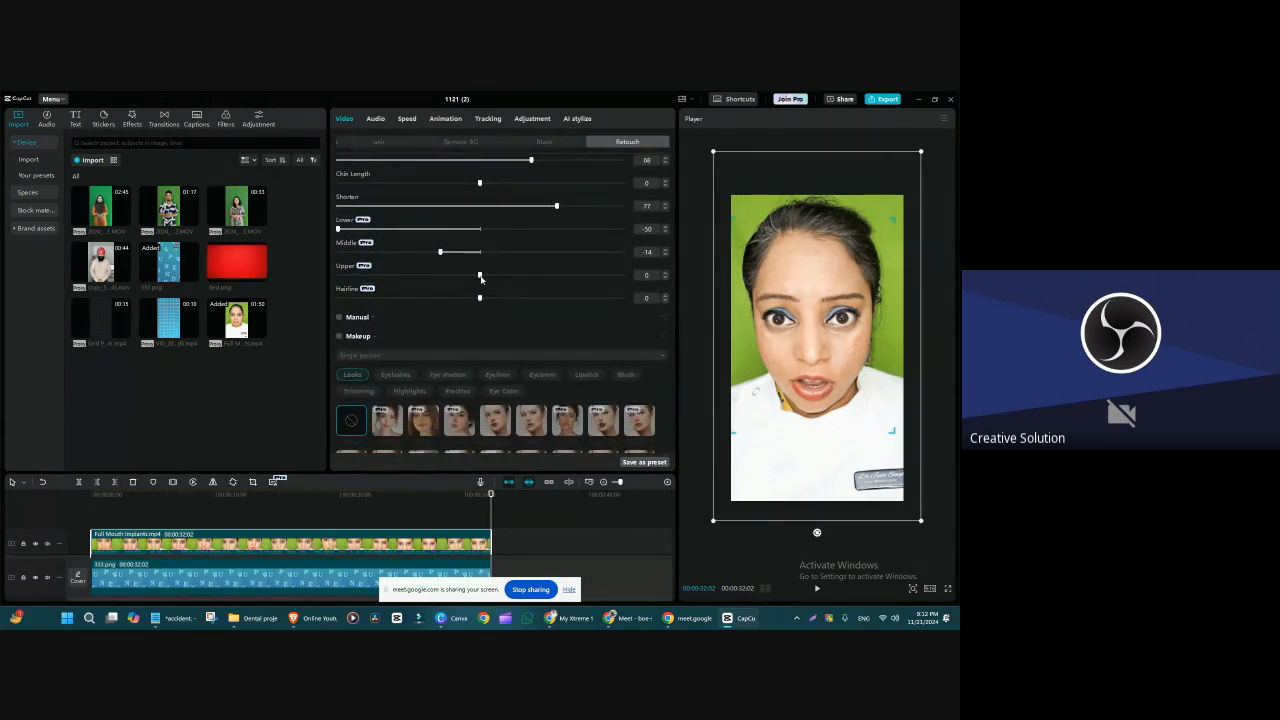
left_click_drag(480, 278, 380, 357)
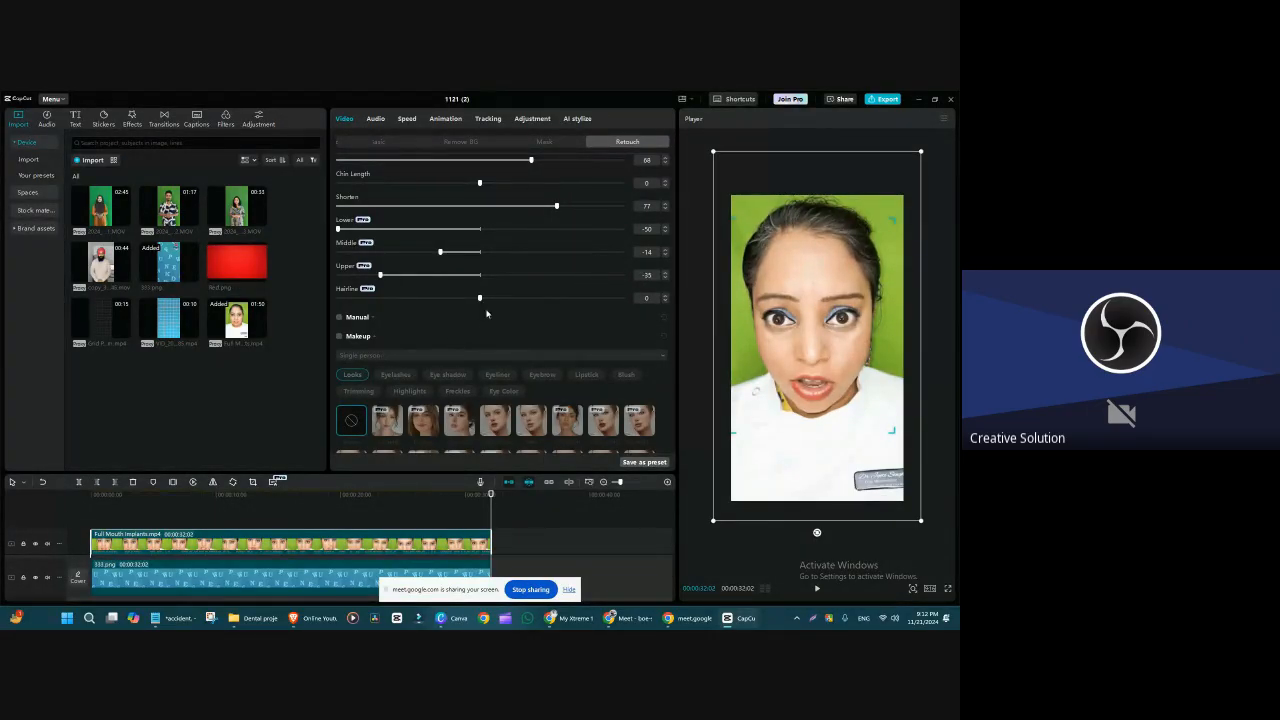
Step: Try a higher Hairline value on the face and return it to 0
mouse_move(479, 298)
left_mouse_down()
mouse_move(340, 299)
mouse_move(492, 299)
mouse_move(480, 298)
left_mouse_up()
left_click_drag(487, 298, 559, 380)
left_click_drag(519, 379, 481, 385)
Step: Enlarge the Retouch settings area and review the face reshape sliders along with the Manual and Makeup sections
left_click_drag(488, 472, 488, 536)
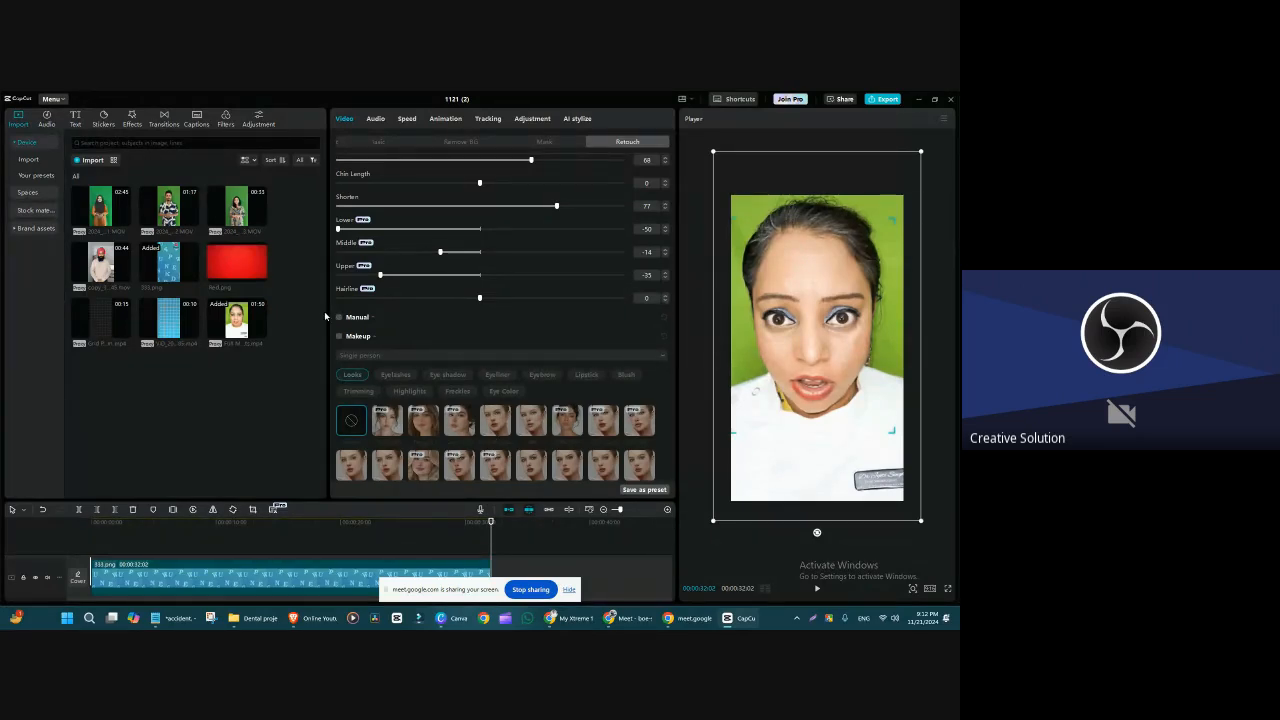
left_click_drag(326, 316, 318, 316)
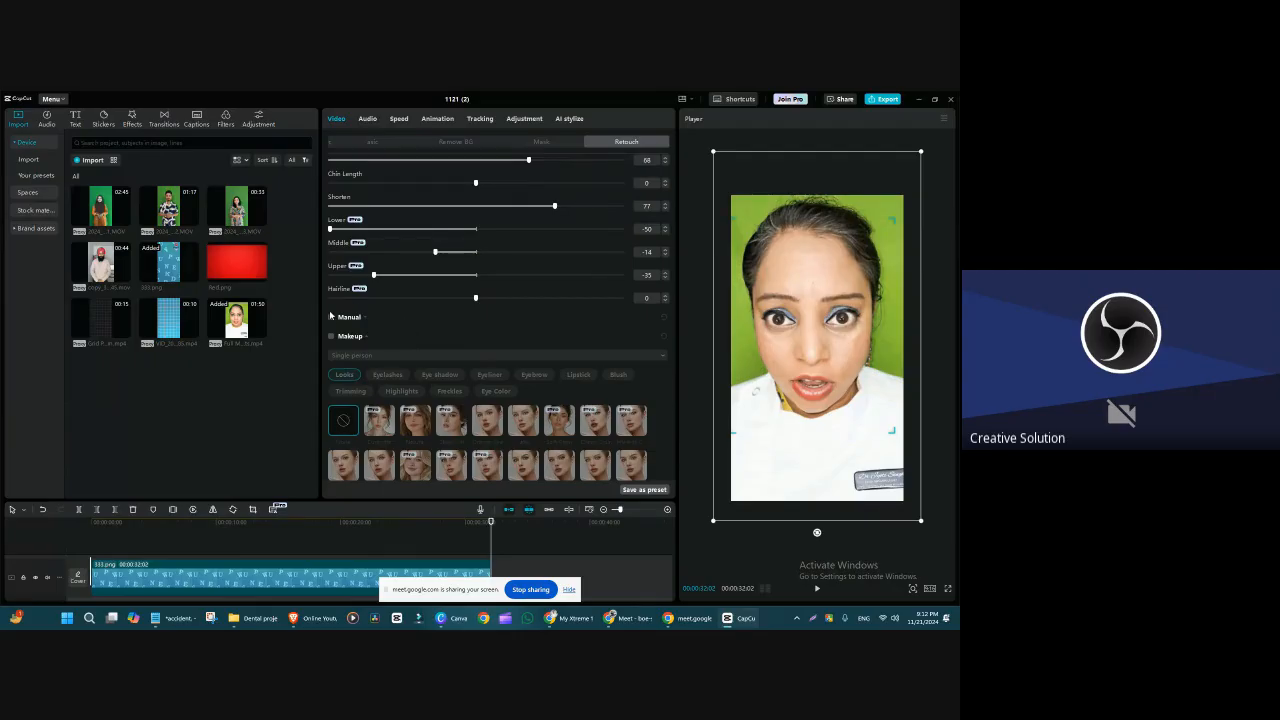
scroll(418, 318, "up", 3)
scroll(416, 316, "down", 4)
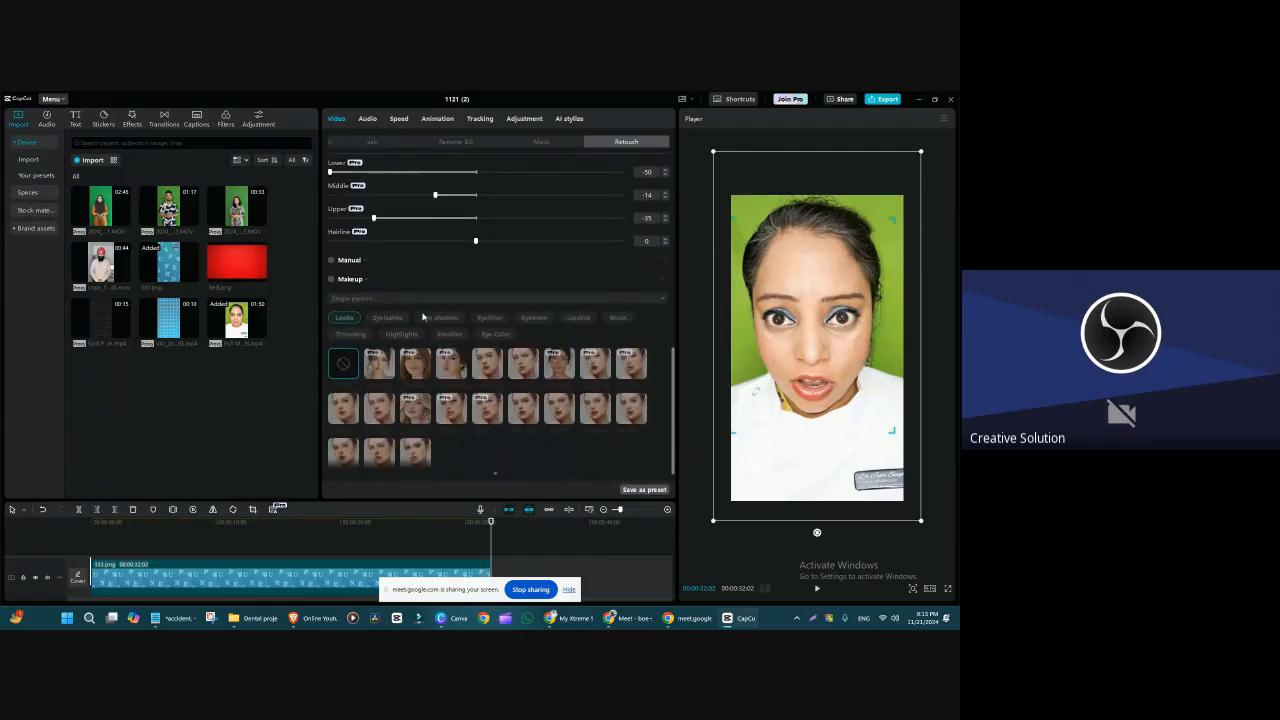
scroll(413, 316, "up", 4)
scroll(405, 315, "down", 3)
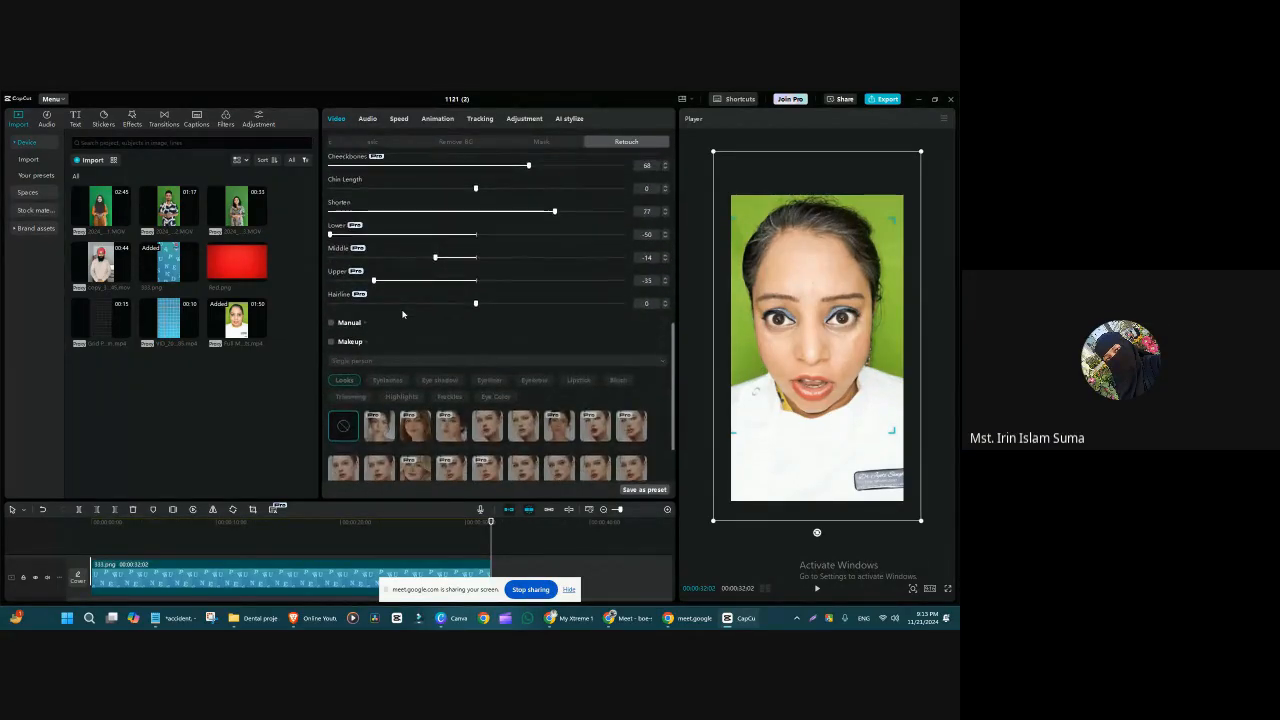
scroll(403, 316, "up", 3)
scroll(403, 316, "down", 1)
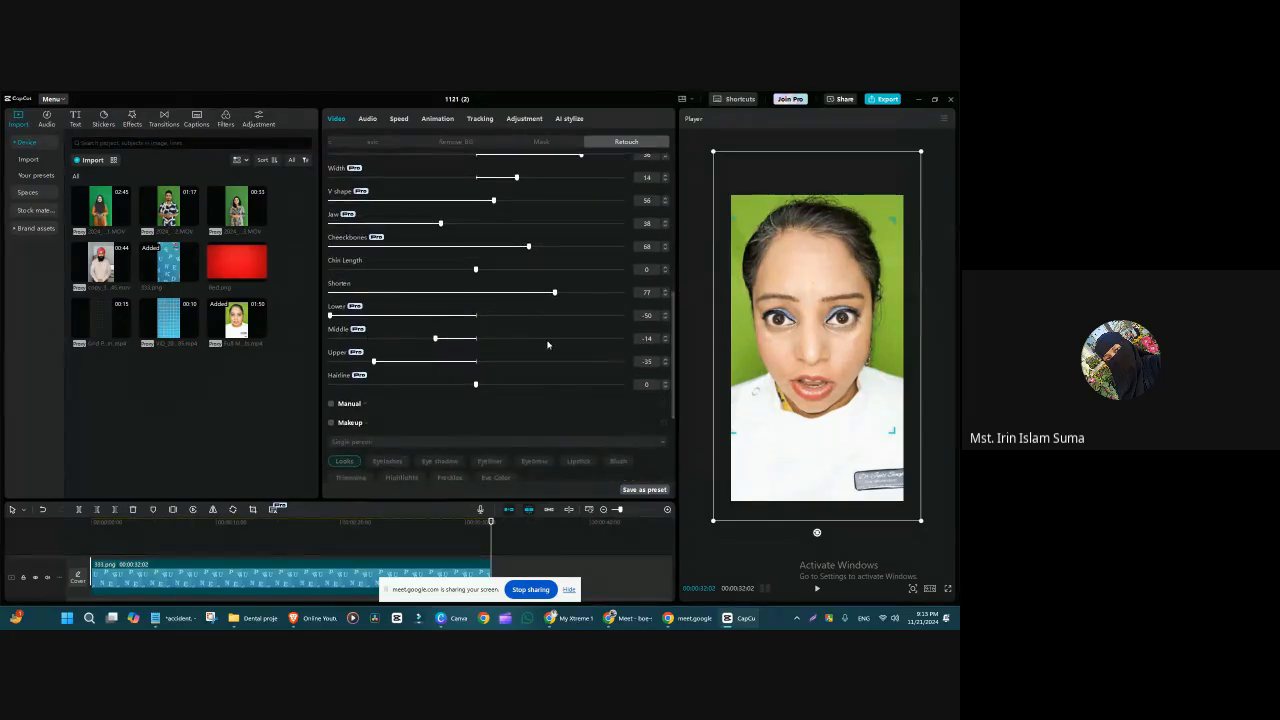
scroll(604, 456, "down", 4)
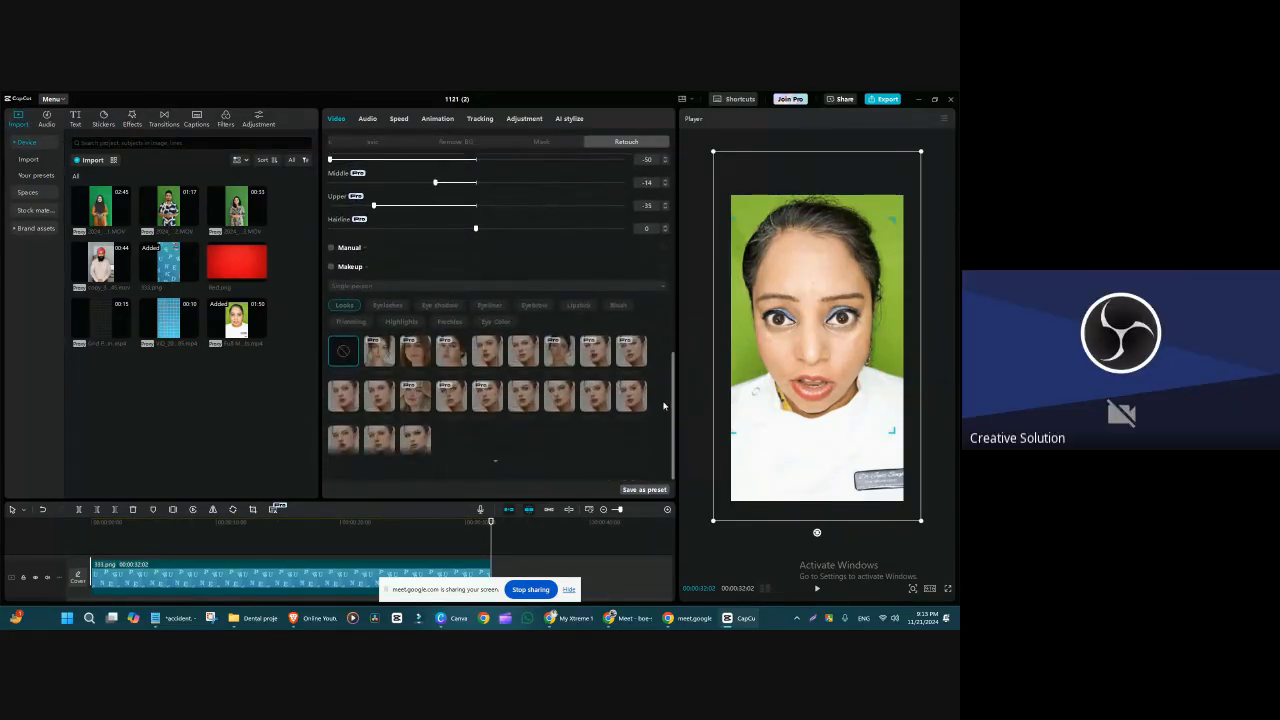
Step: Enlarge the timeline, move the playhead to 00:00:22:23, and switch Auto reshape off and back on to compare the face
left_click_drag(547, 500, 546, 412)
left_click_drag(478, 440, 375, 463)
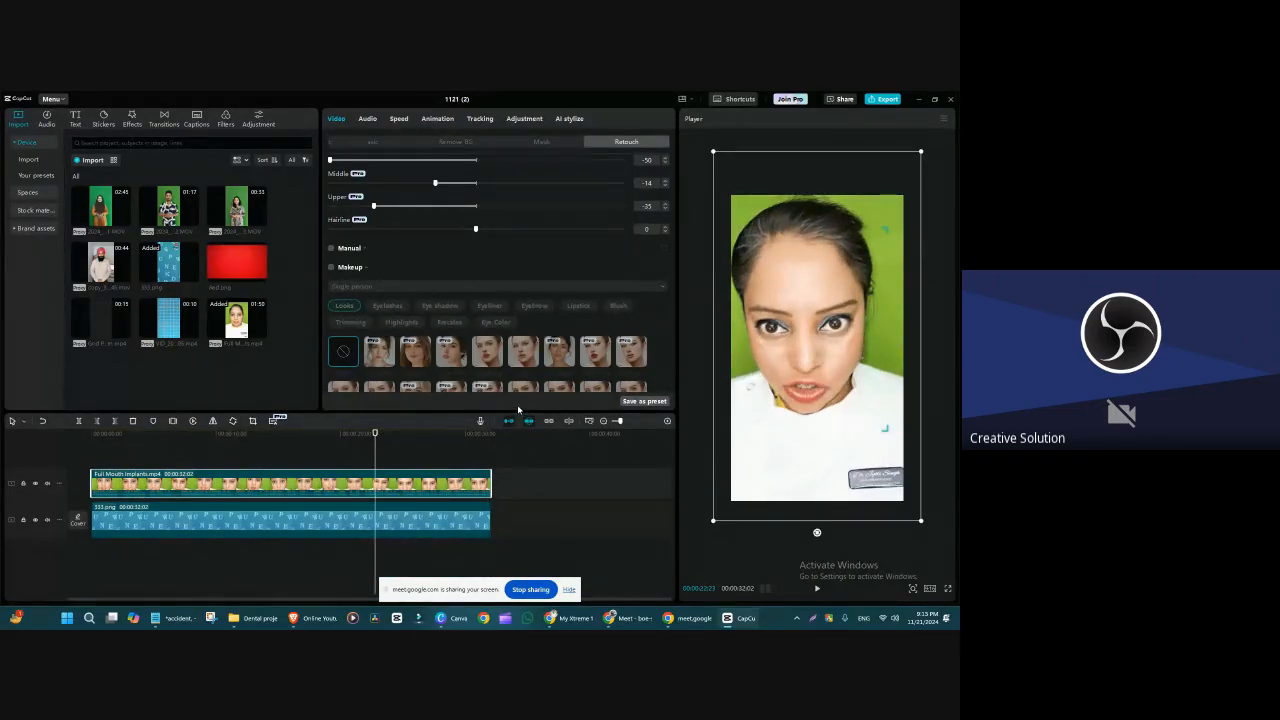
scroll(497, 312, "up", 10)
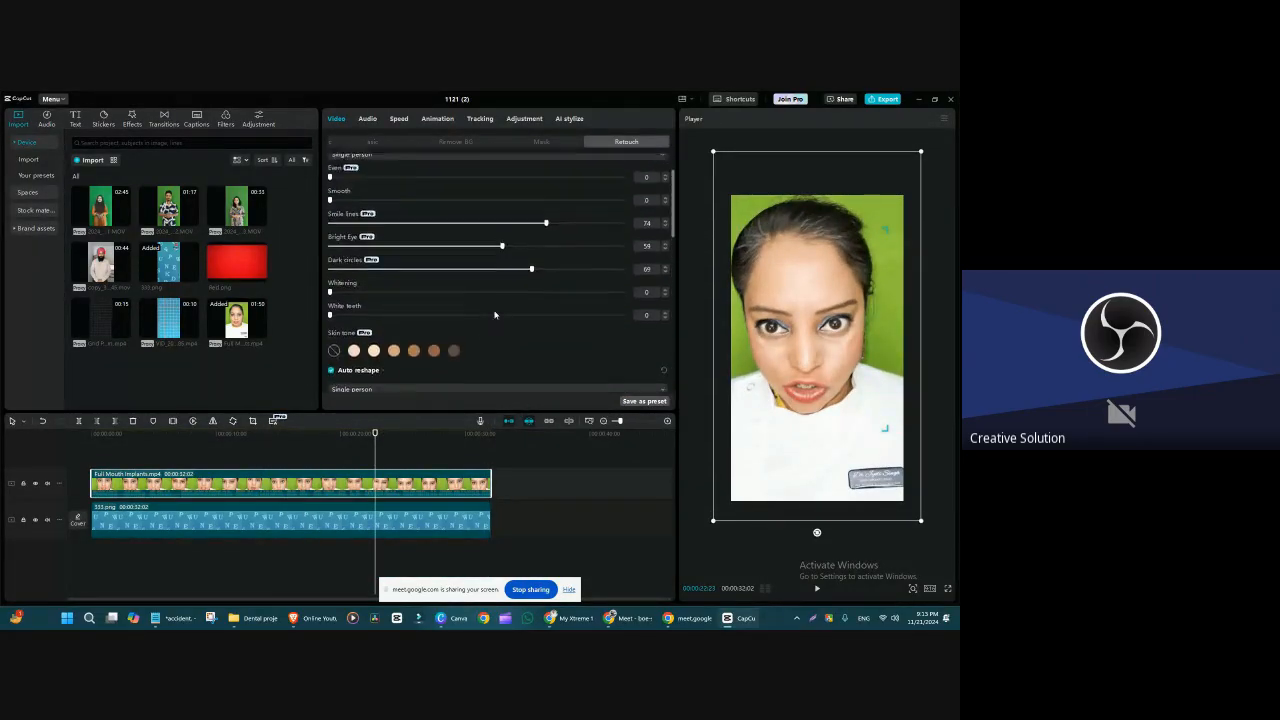
scroll(494, 315, "down", 3)
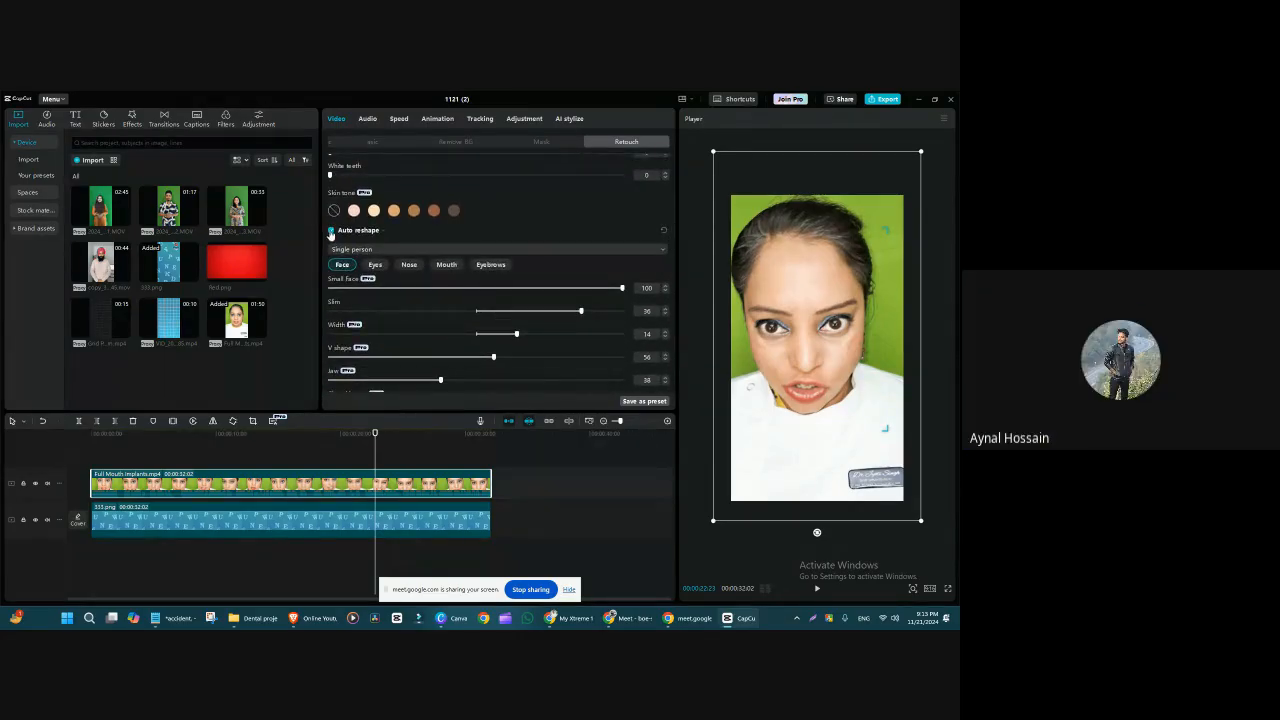
left_click(331, 232)
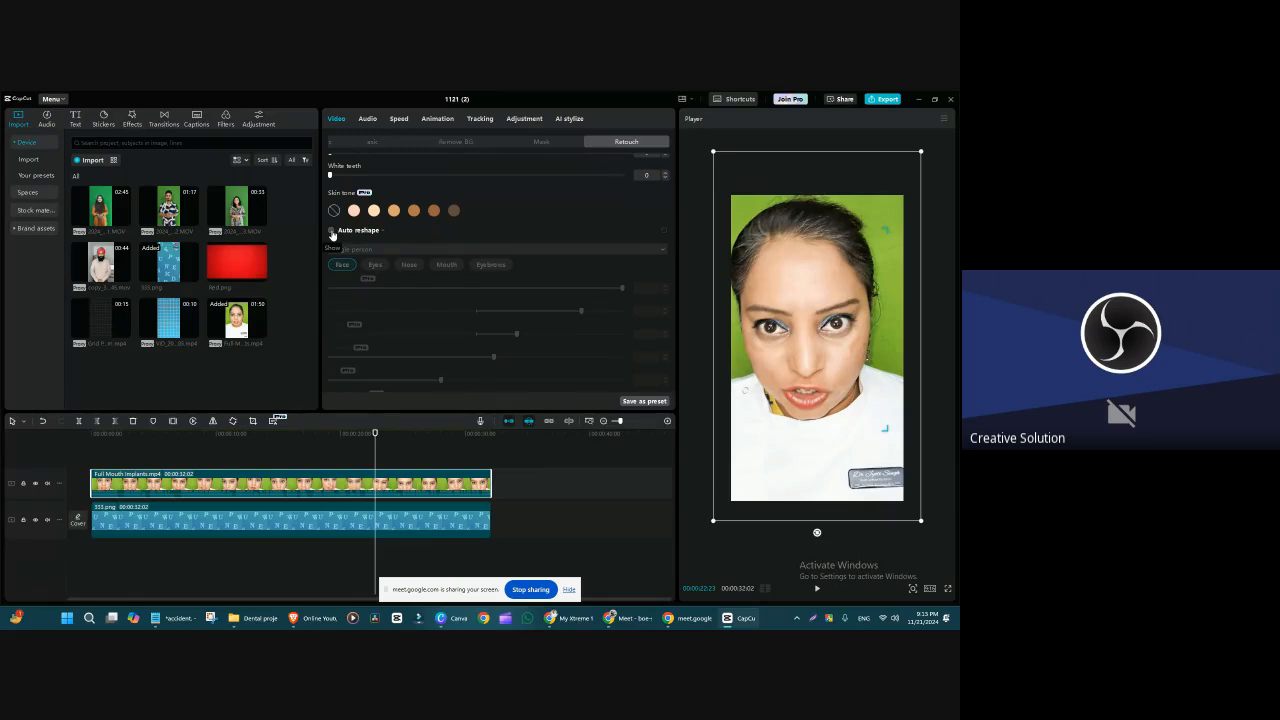
left_click(332, 232)
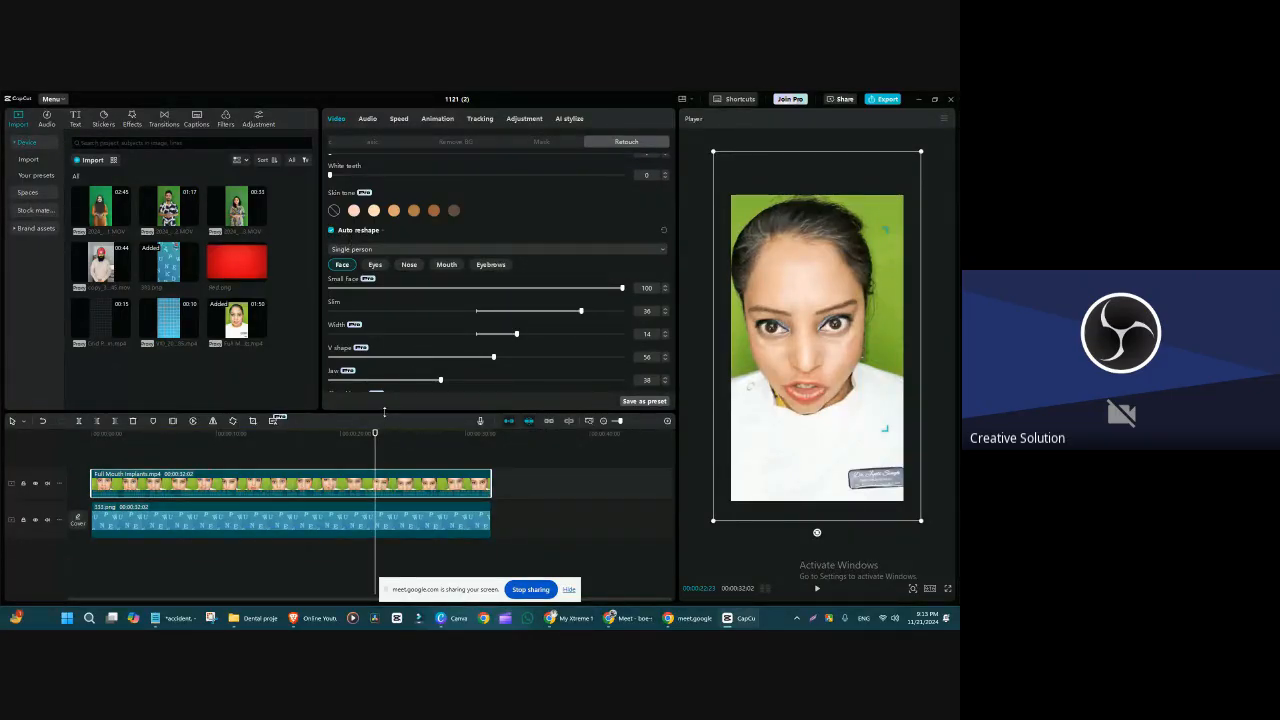
Step: Heighten the Retouch settings area and enable Manual reshaping with a brush Size of 22
left_click_drag(388, 411, 388, 468)
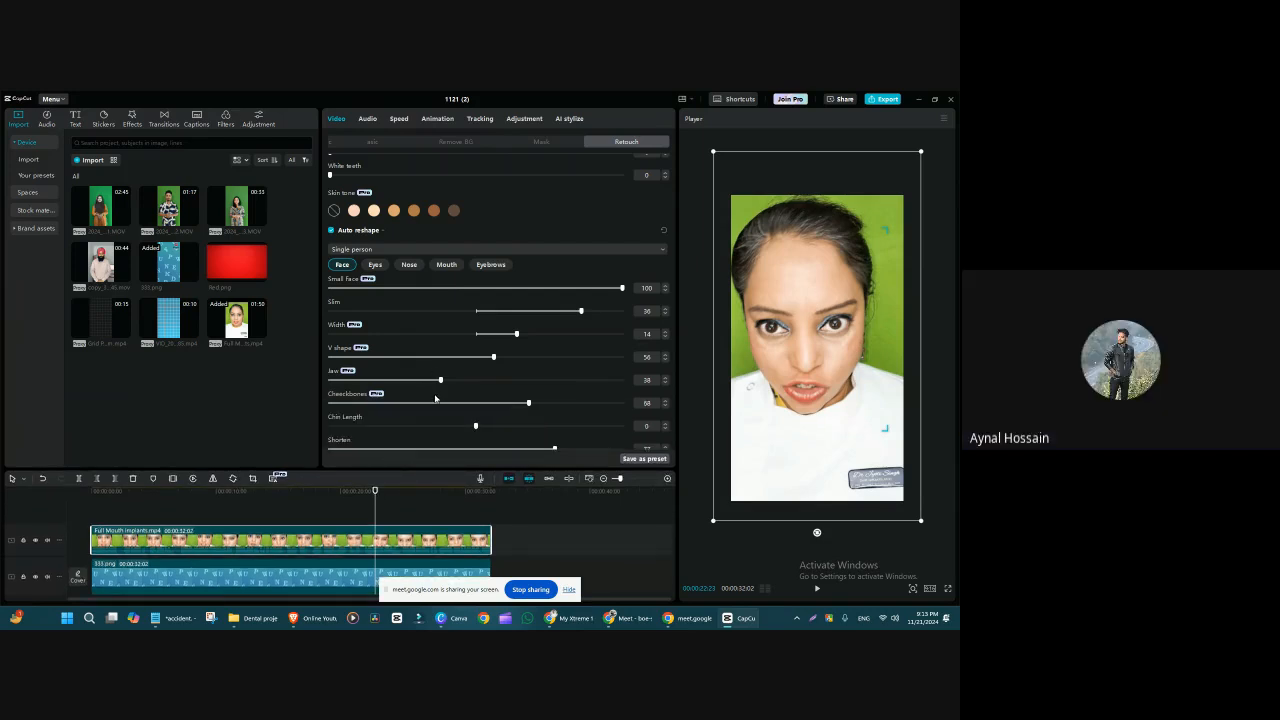
scroll(445, 385, "down", 5)
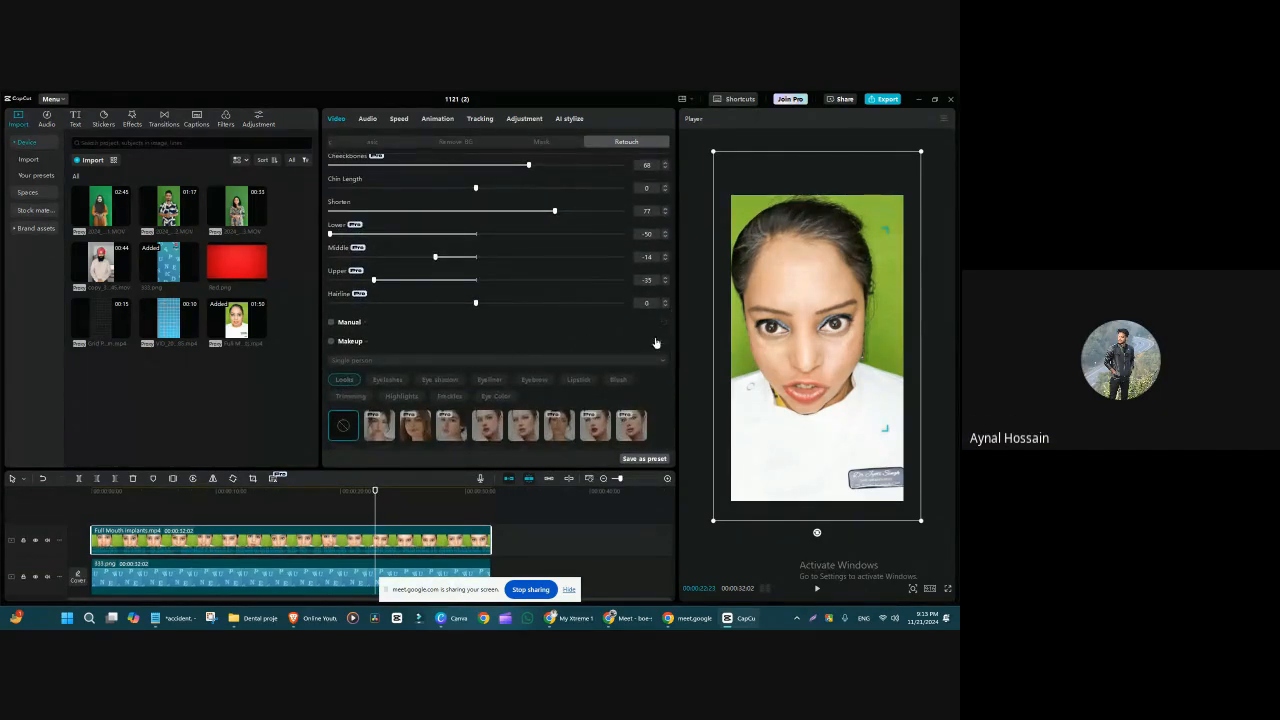
left_click_drag(672, 328, 673, 343)
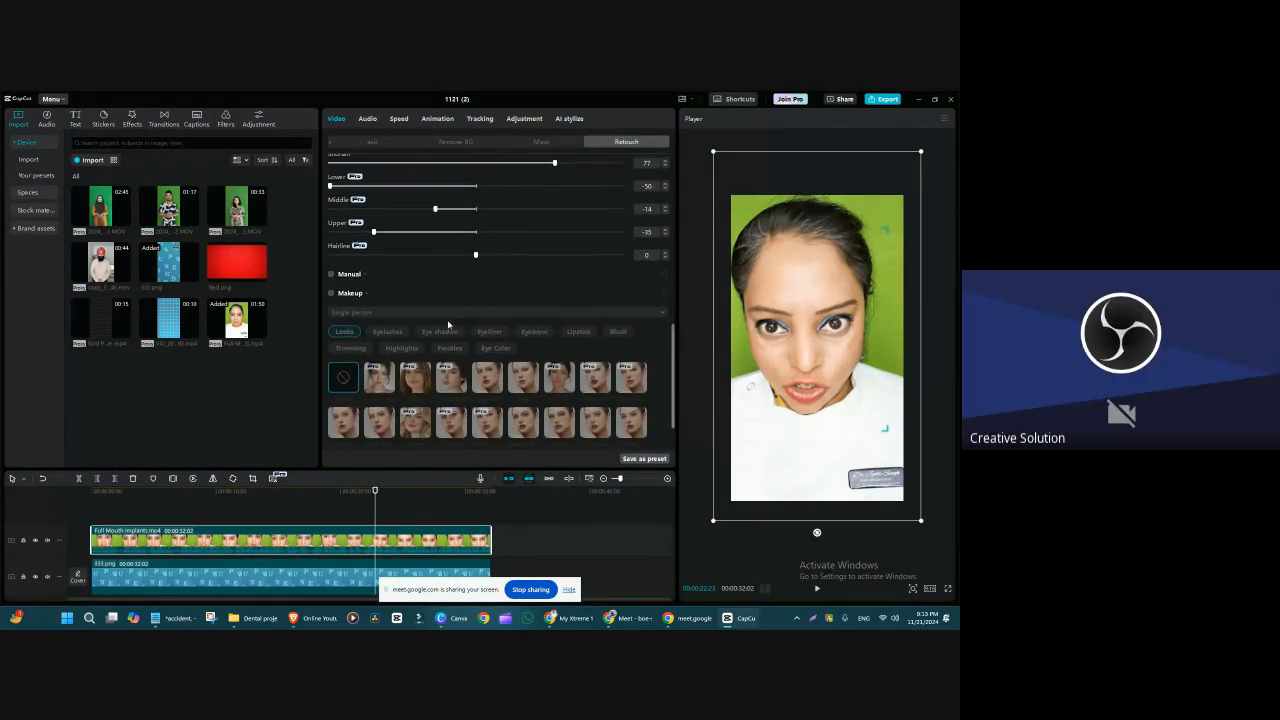
left_click(331, 276)
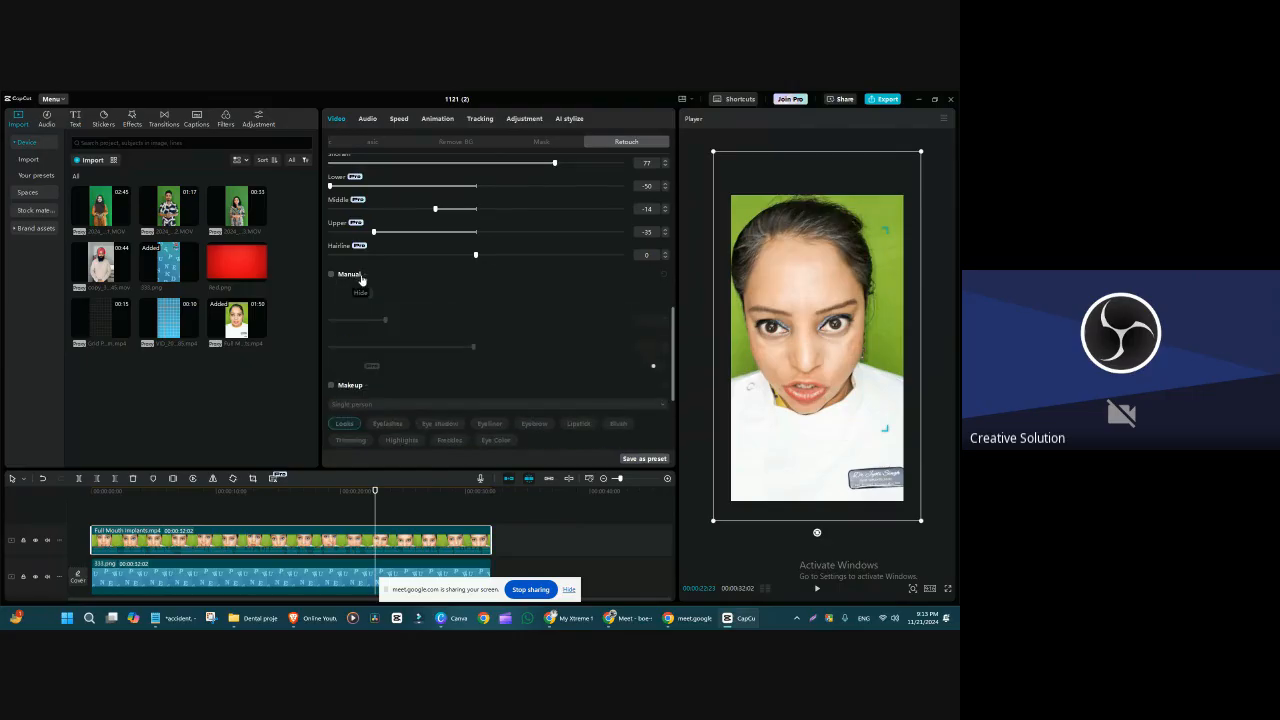
left_click(331, 276)
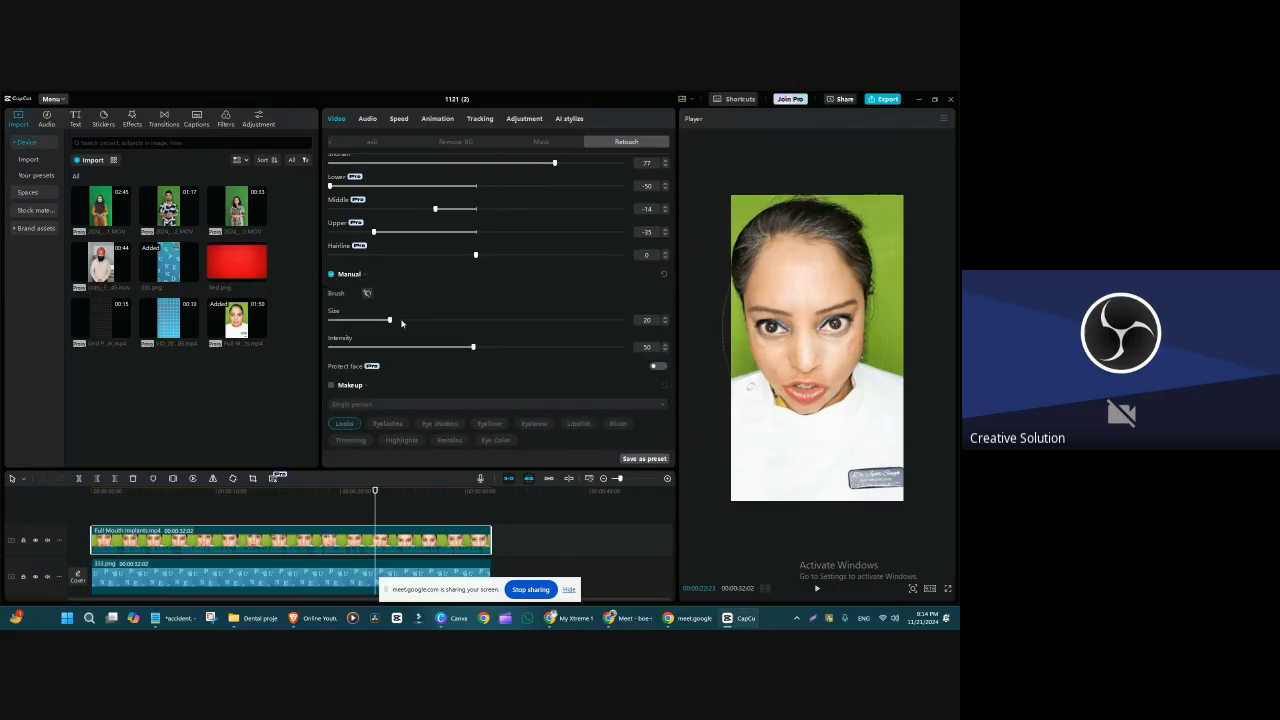
mouse_move(402, 321)
left_mouse_down()
mouse_move(486, 318)
mouse_move(389, 330)
left_mouse_up()
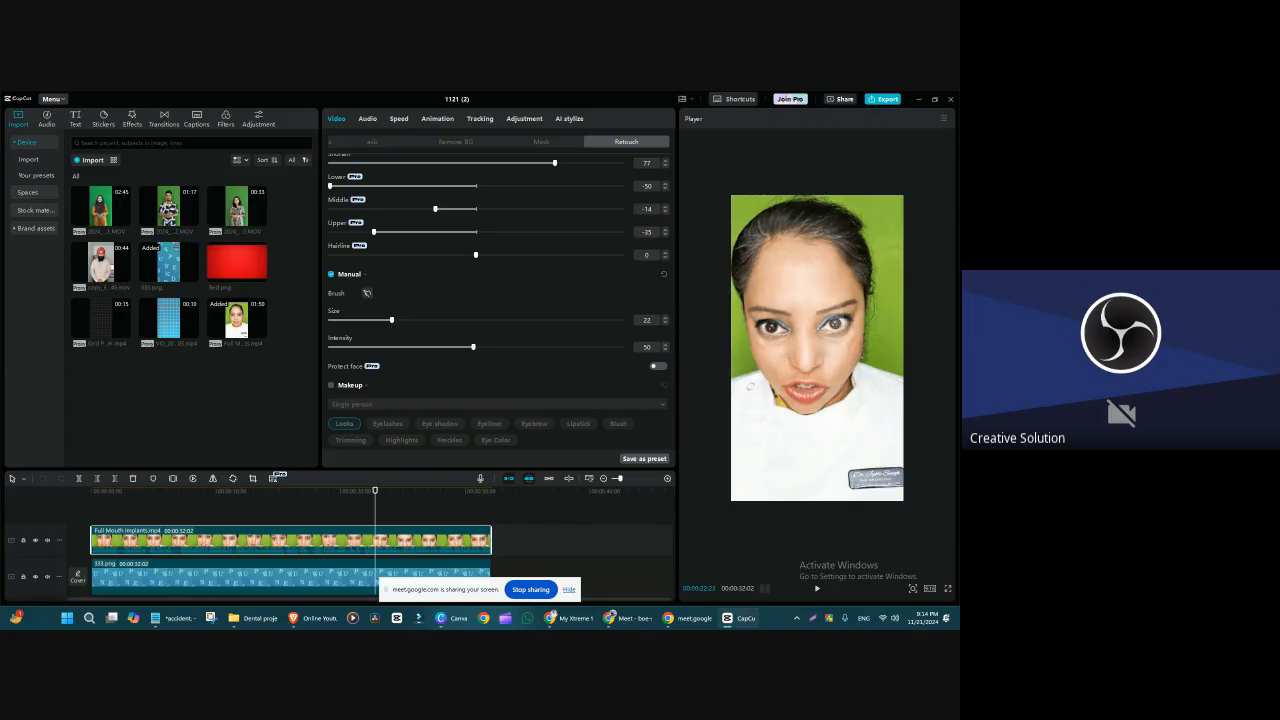
Step: Warp the face around the eye, brow and cheek with the Manual brush, raising its Size to 34 after the first stroke
left_click_drag(782, 326, 768, 334)
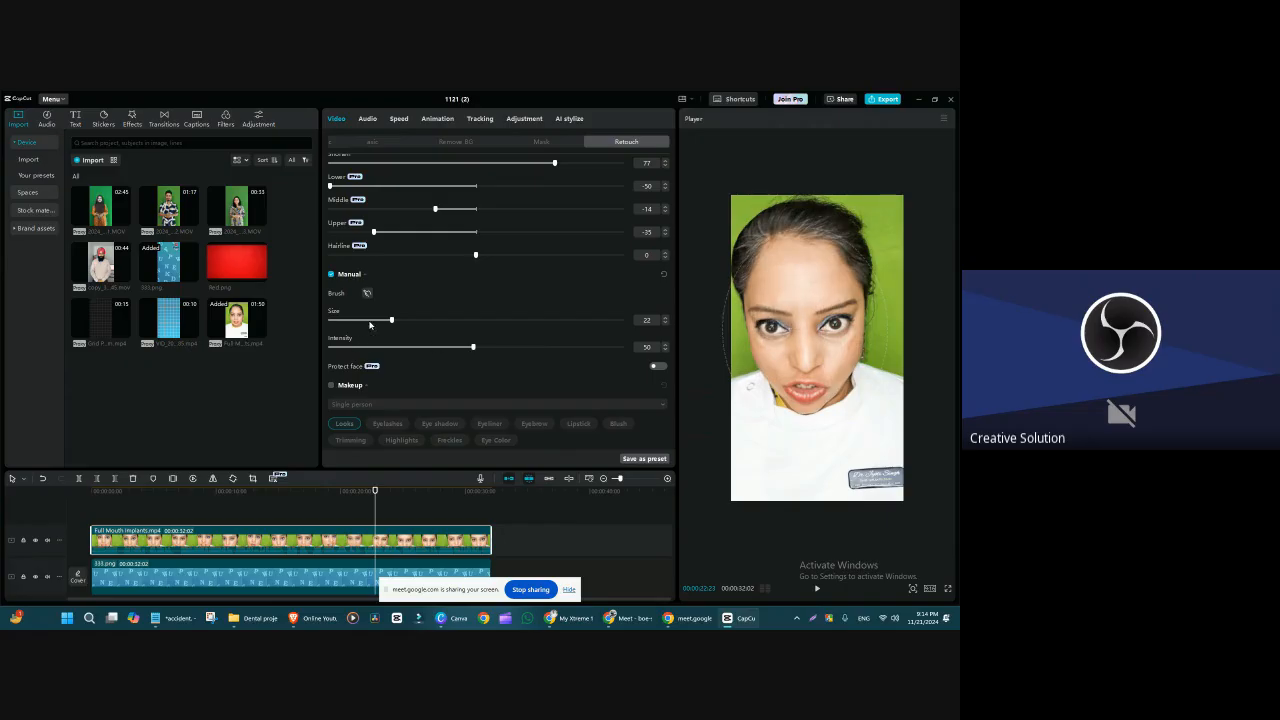
left_click_drag(391, 320, 347, 320)
left_click_drag(347, 320, 427, 320)
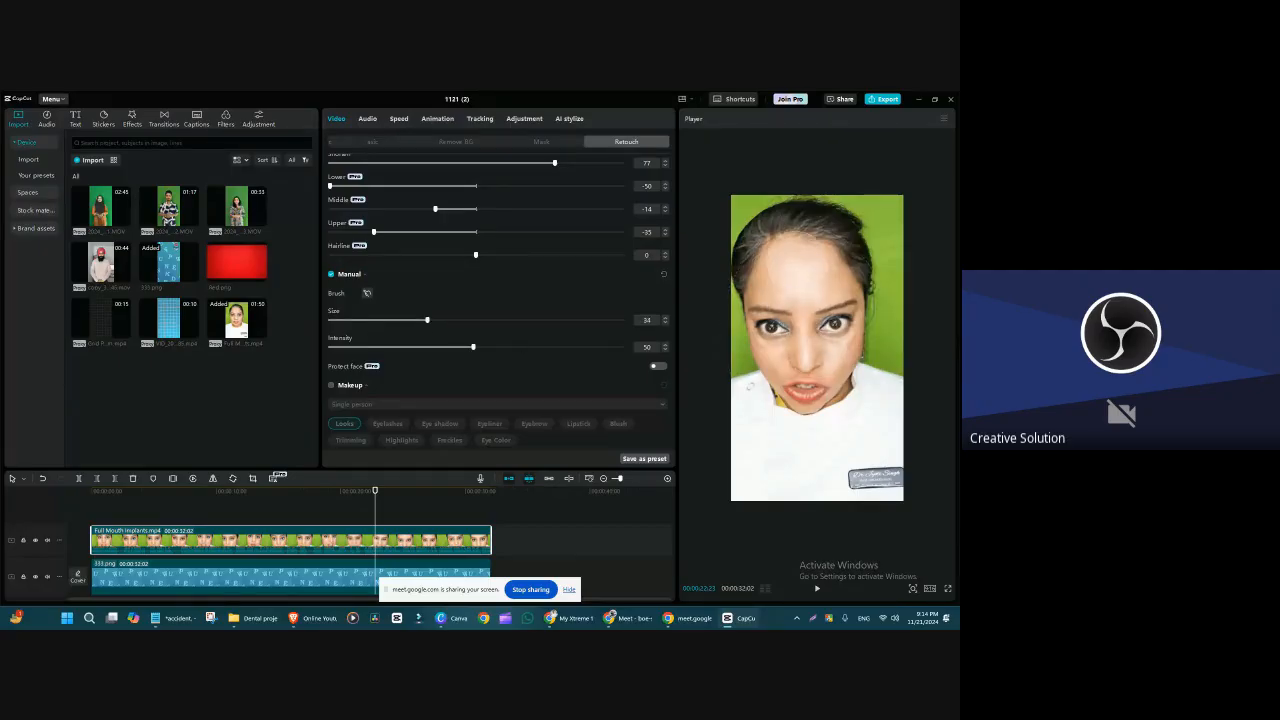
left_click_drag(758, 336, 760, 290)
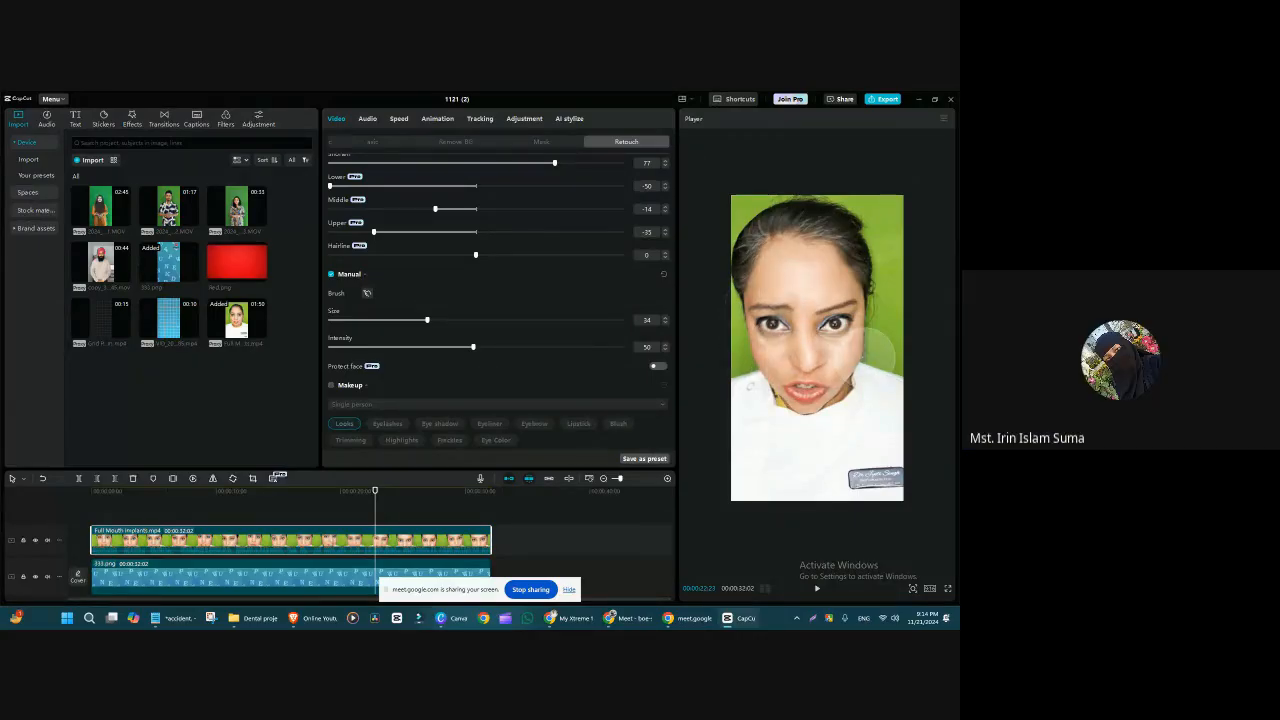
left_click_drag(797, 367, 922, 360)
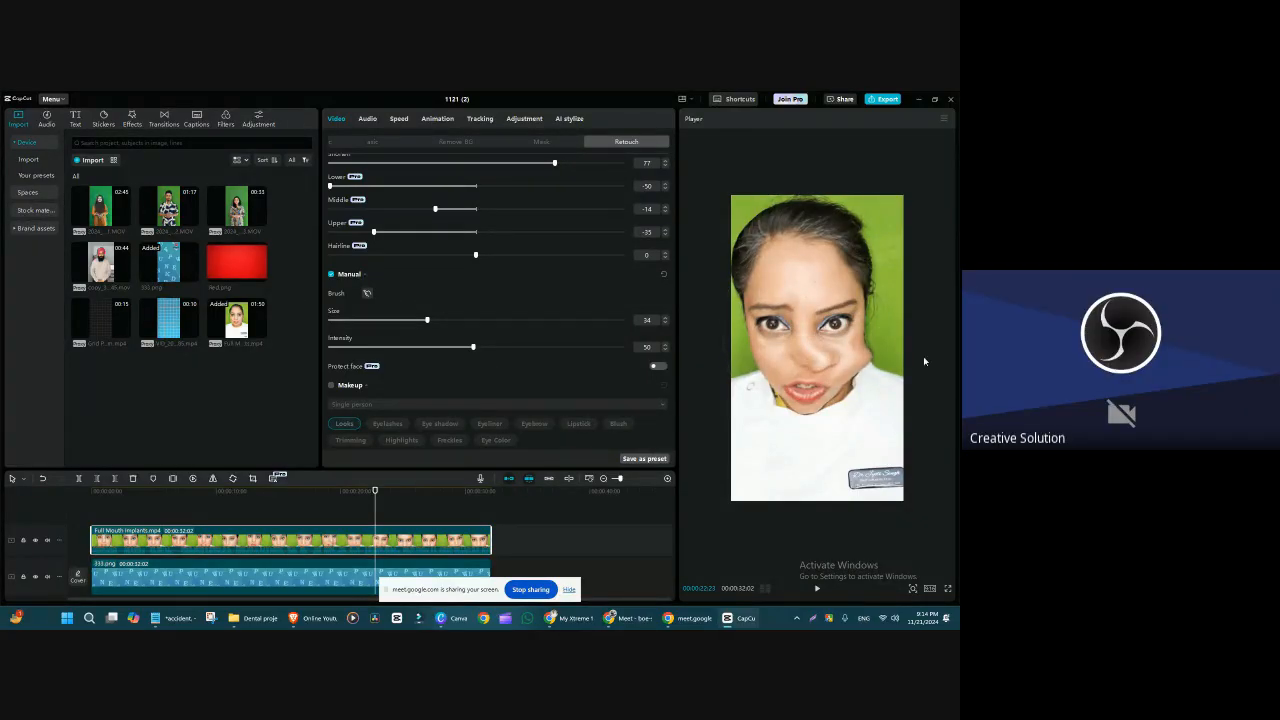
left_click_drag(834, 365, 915, 356)
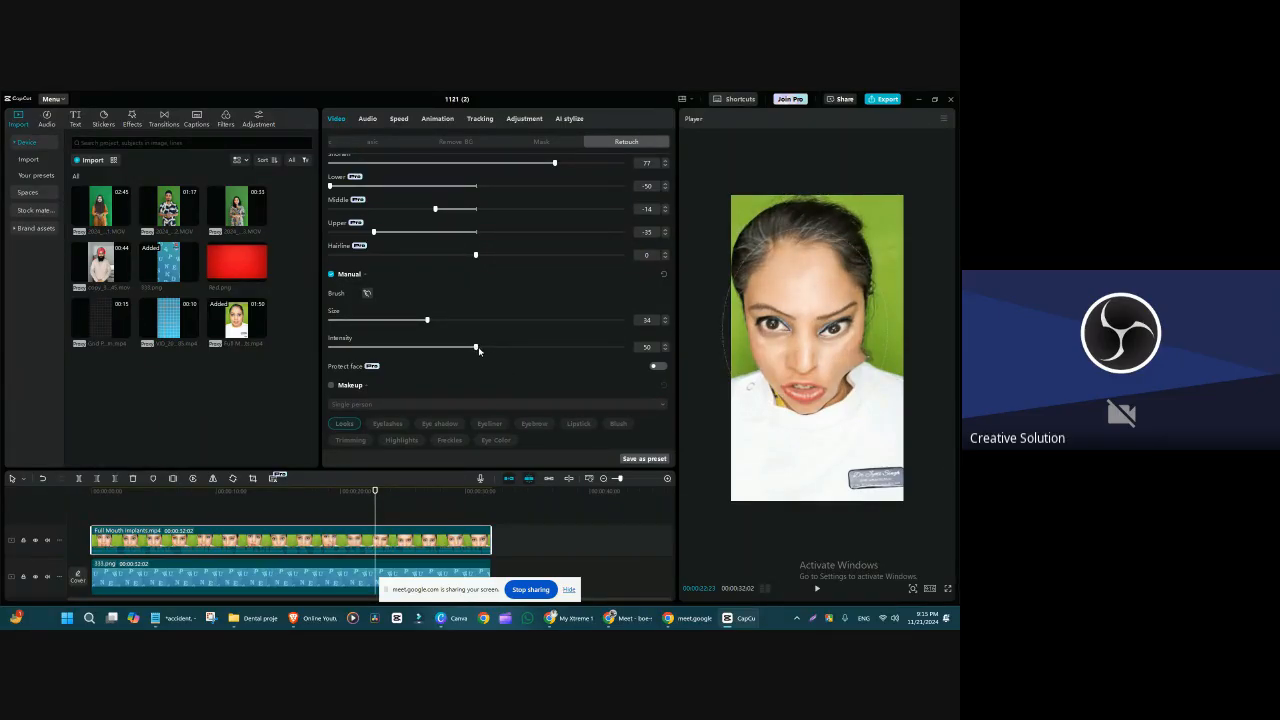
Step: Lower the Manual brush Intensity to 39 and switch Manual reshaping off
left_click_drag(478, 350, 443, 362)
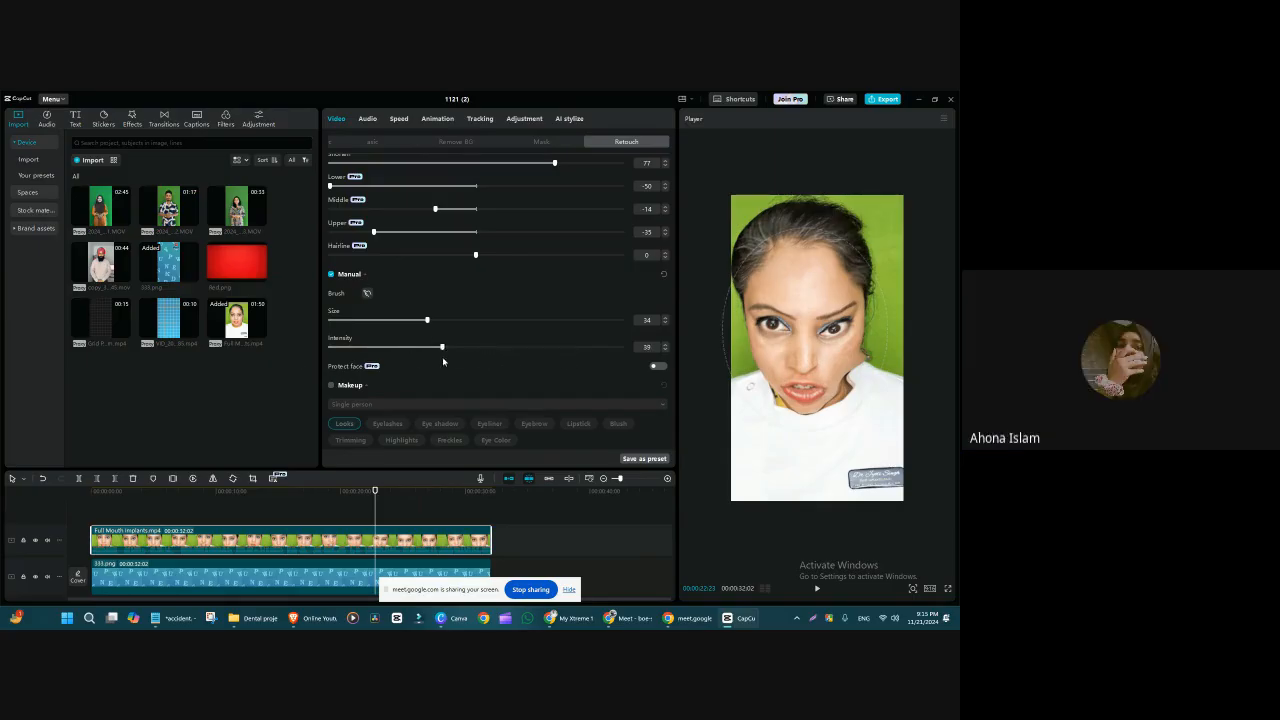
left_click(332, 276)
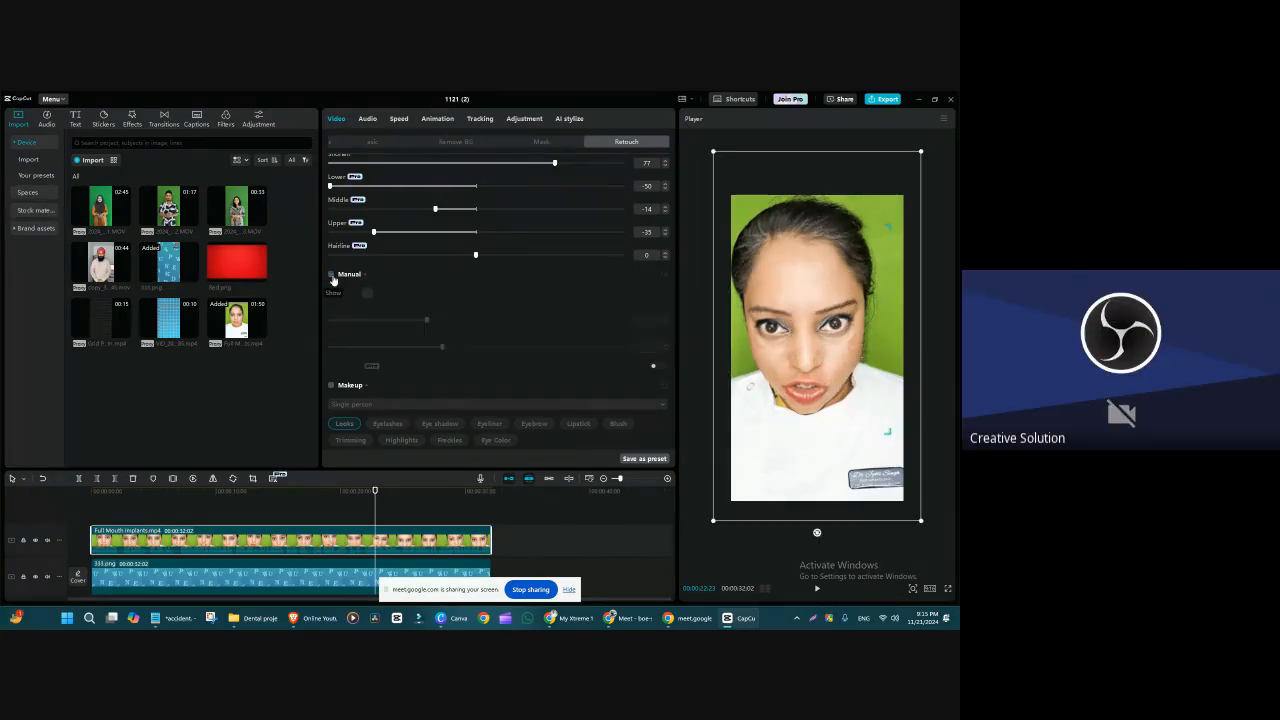
Step: Review the Retouch sections from skin tone and Auto reshape through Manual to the Makeup looks
scroll(486, 365, "down", 3)
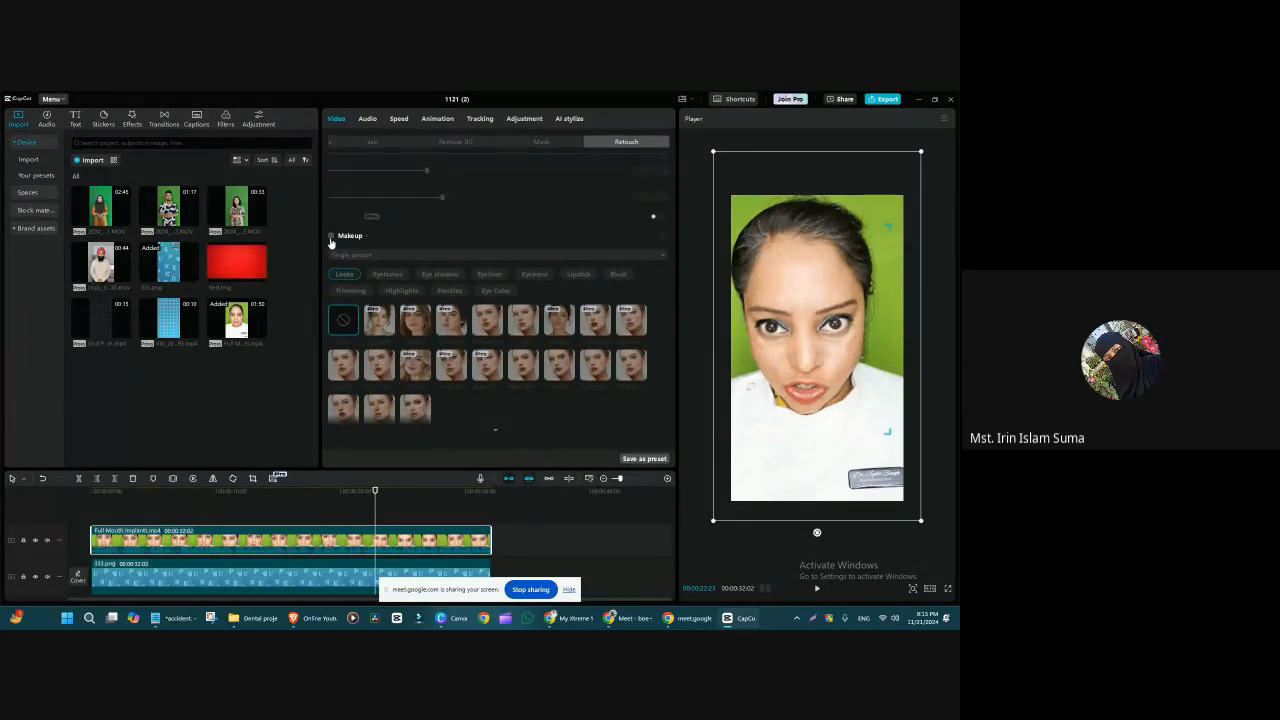
scroll(388, 267, "up", 5)
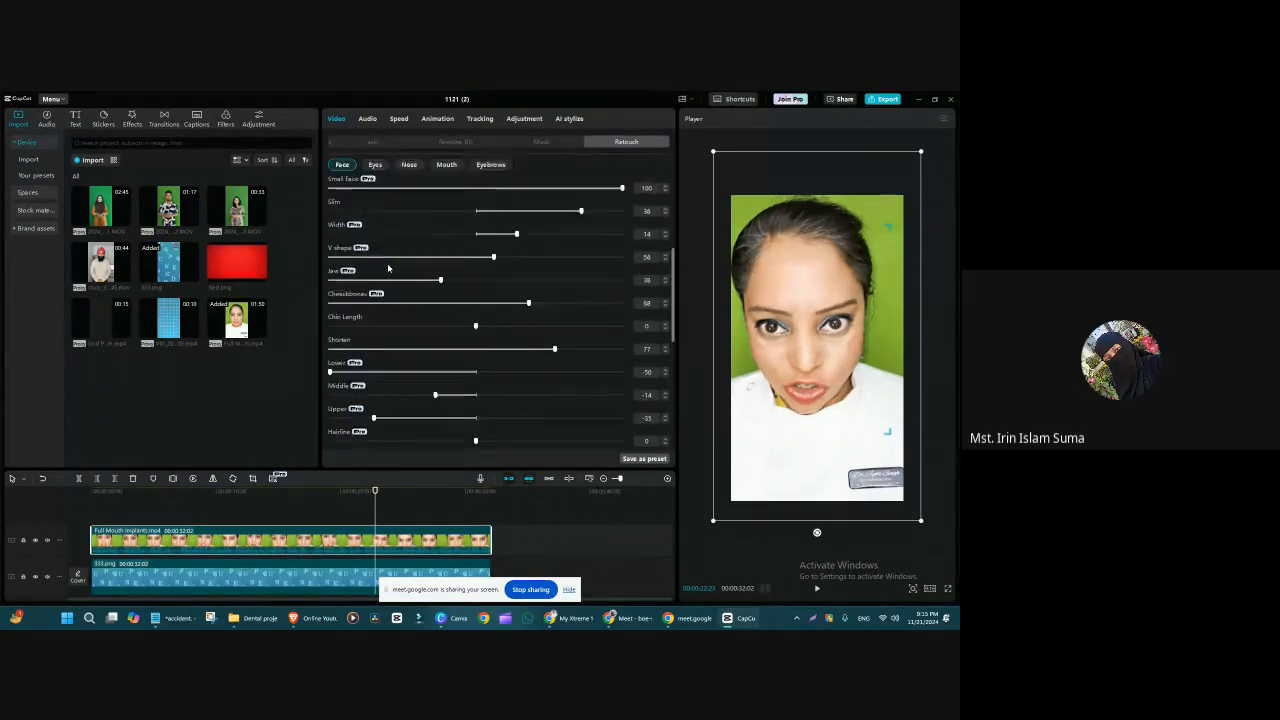
scroll(388, 267, "down", 4)
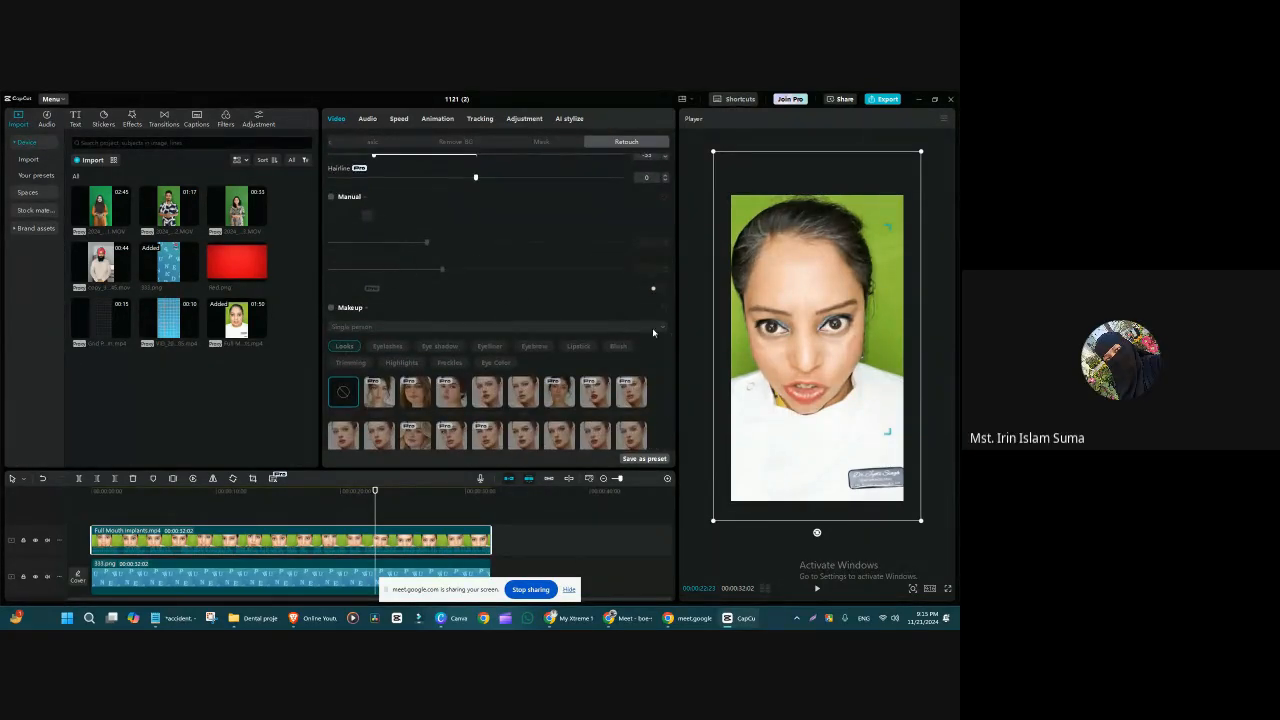
scroll(670, 357, "down", 1)
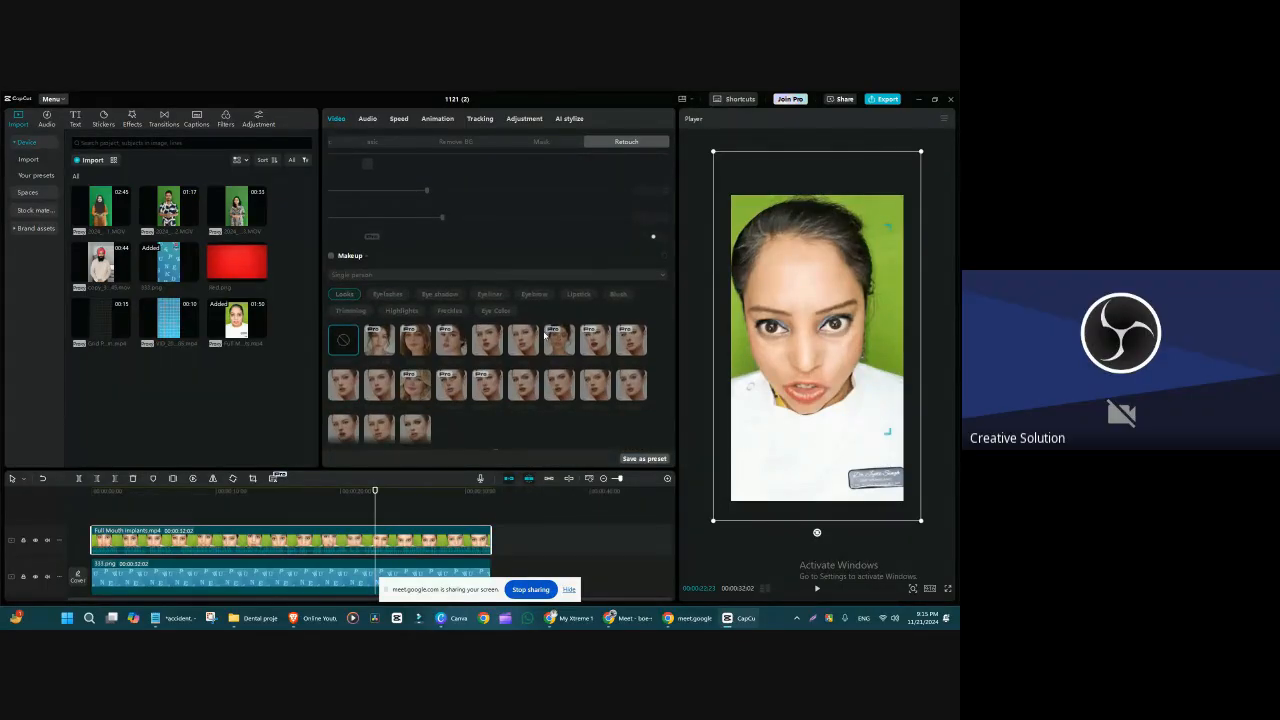
scroll(565, 357, "up", 8)
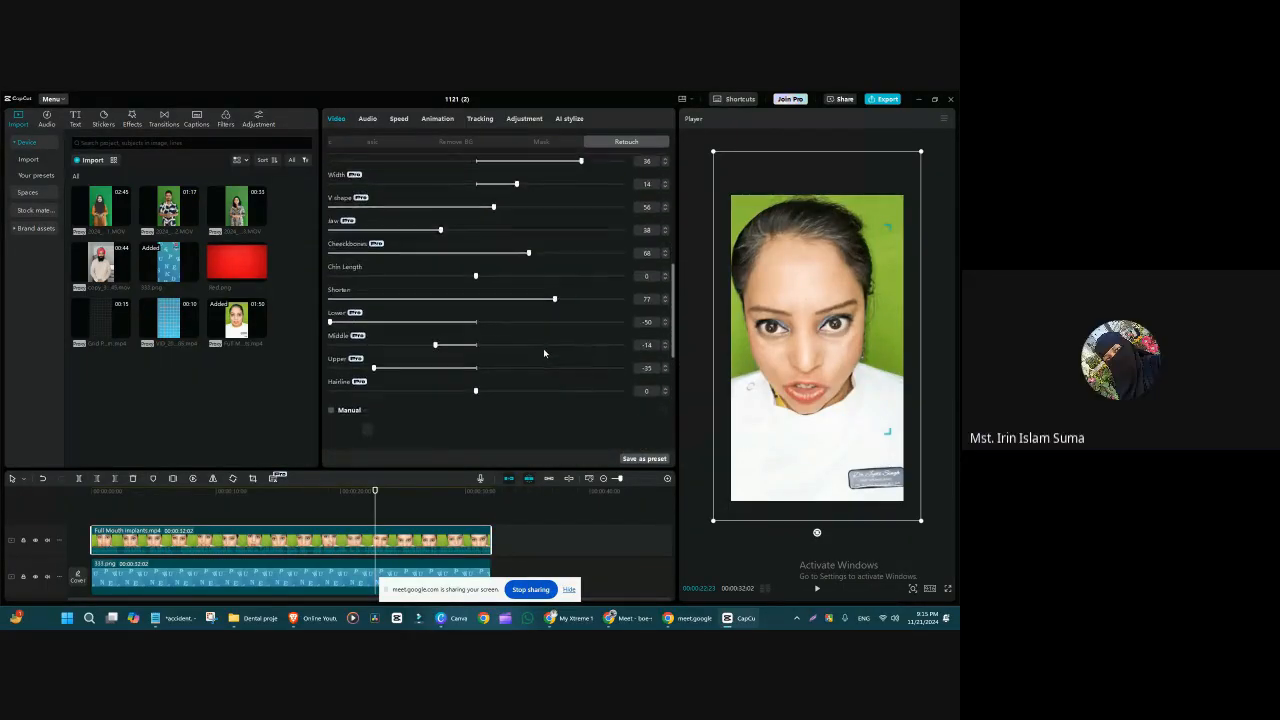
scroll(395, 268, "down", 2)
scroll(337, 196, "up", 5)
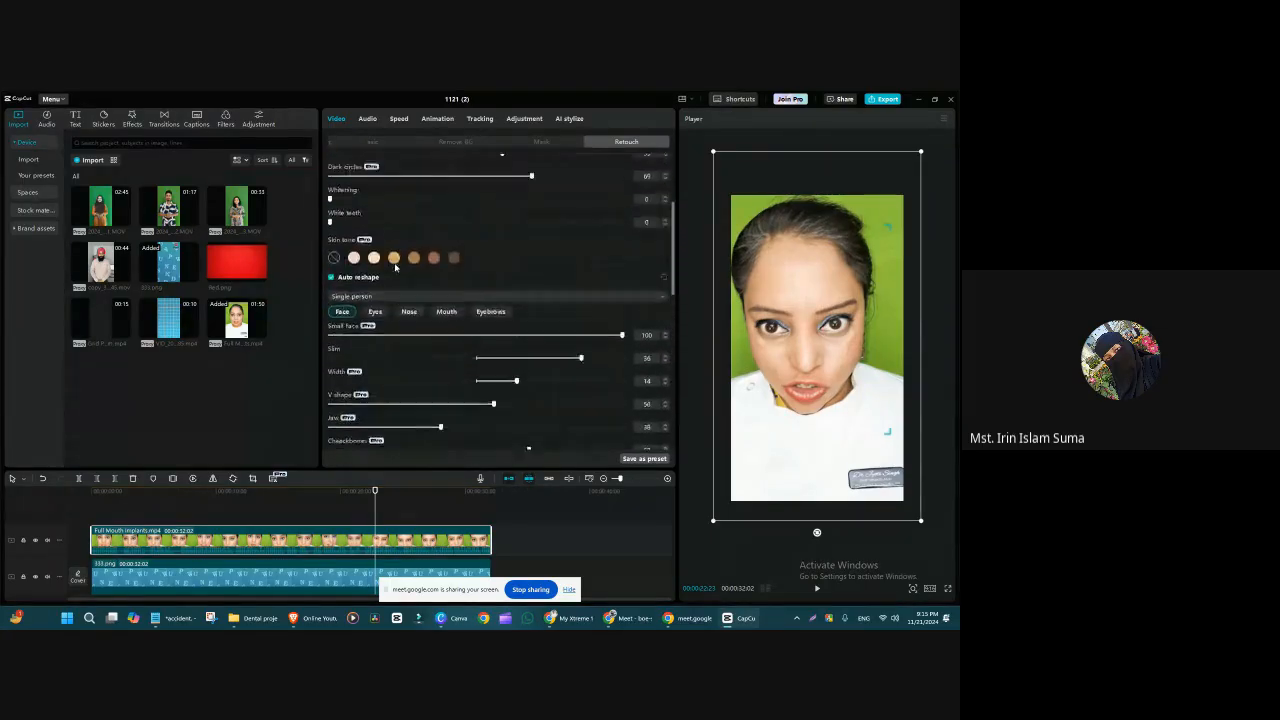
scroll(400, 250, "down", 8)
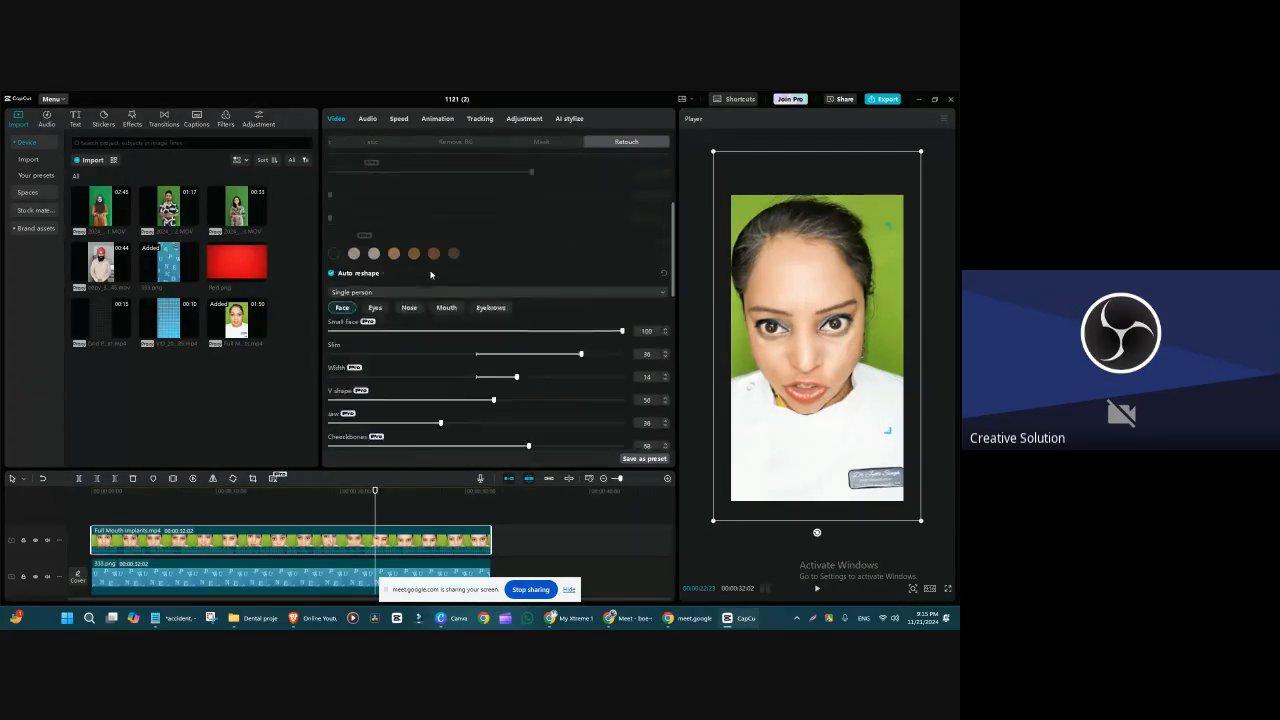
scroll(431, 278, "down", 1)
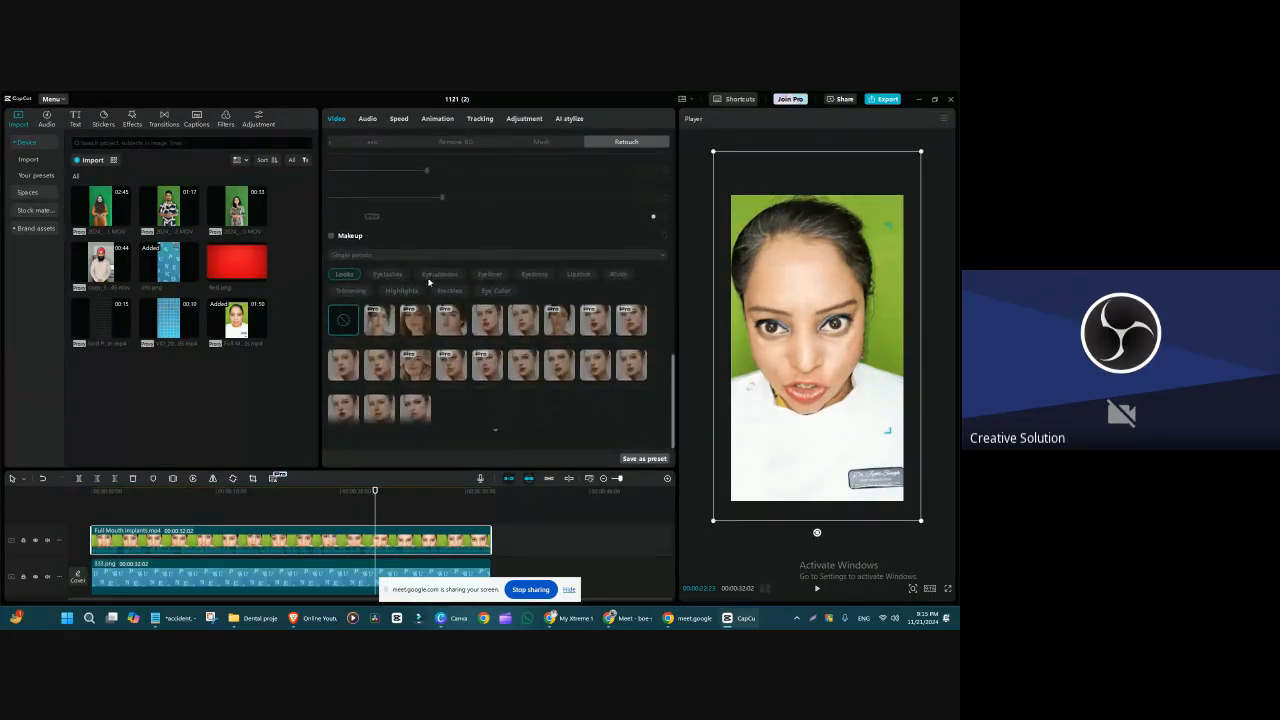
Step: Enable Makeup and compare several Looks, including Coquette, Clean Girl, Soft Glam and Cherry Cola, finishing with the Natural look
left_click(331, 236)
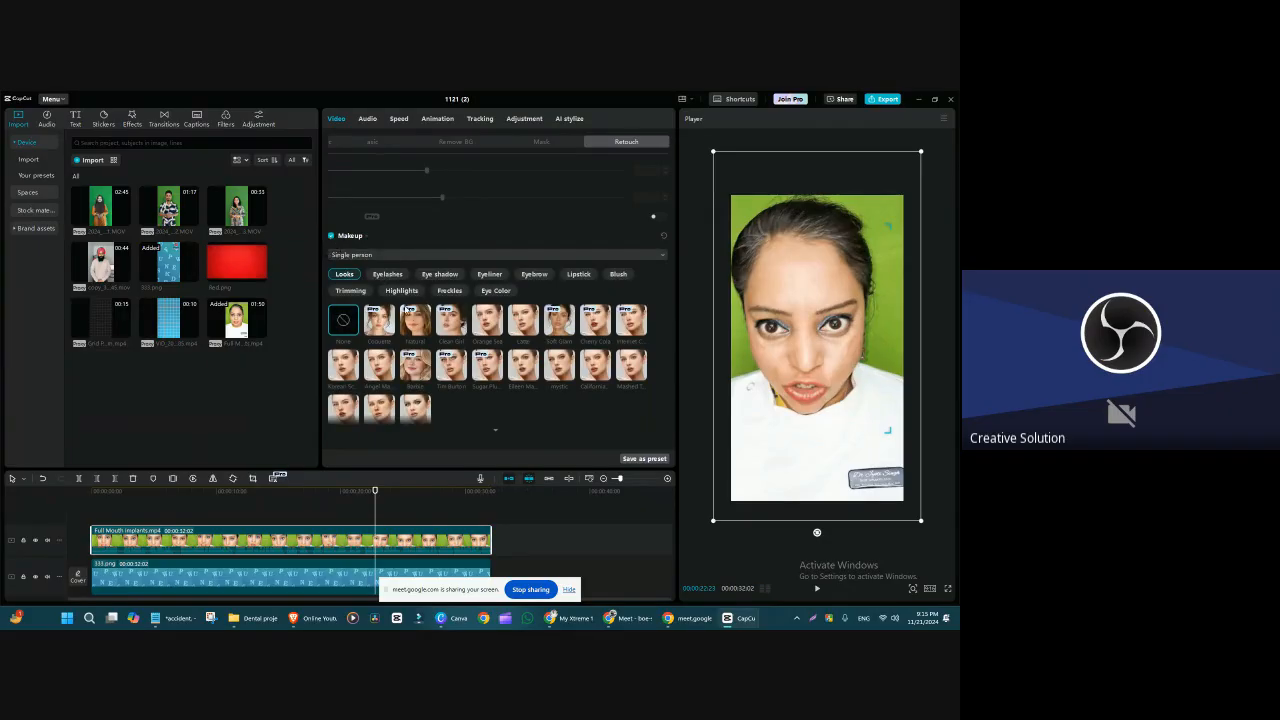
left_click(378, 322)
left_click(452, 320)
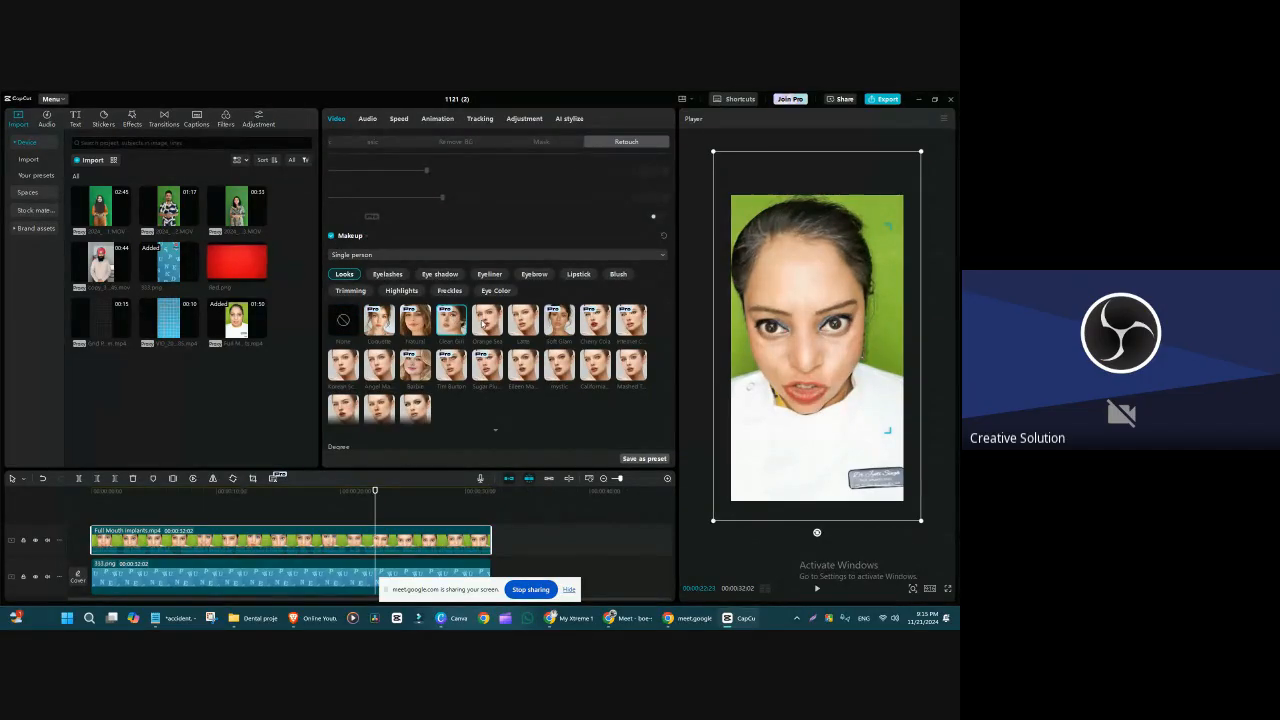
left_click(489, 320)
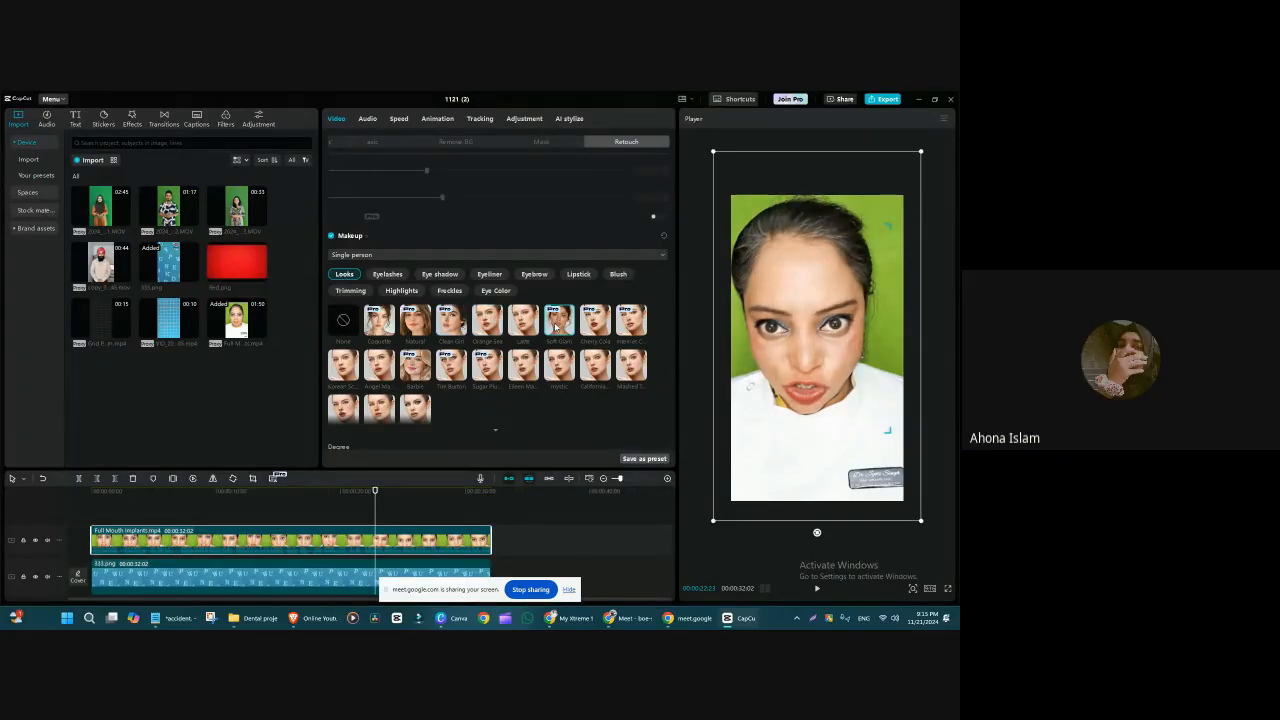
left_click(596, 322)
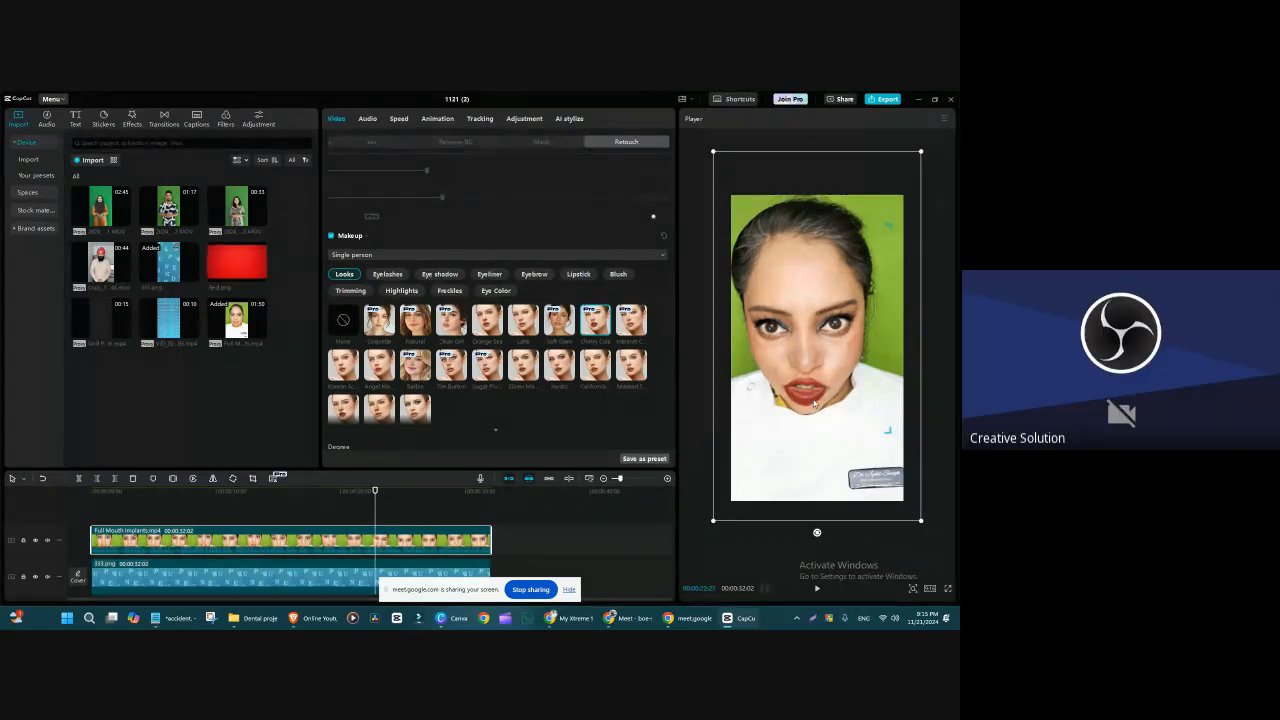
left_click(608, 365)
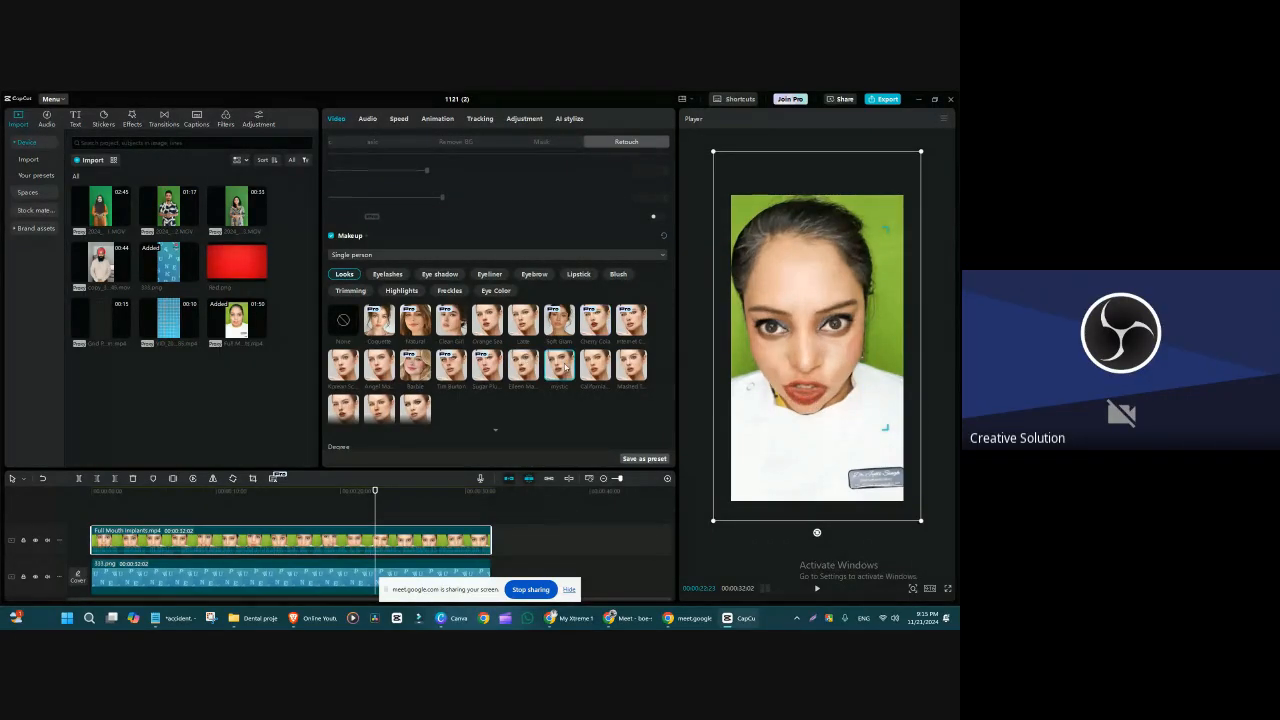
left_click(636, 365)
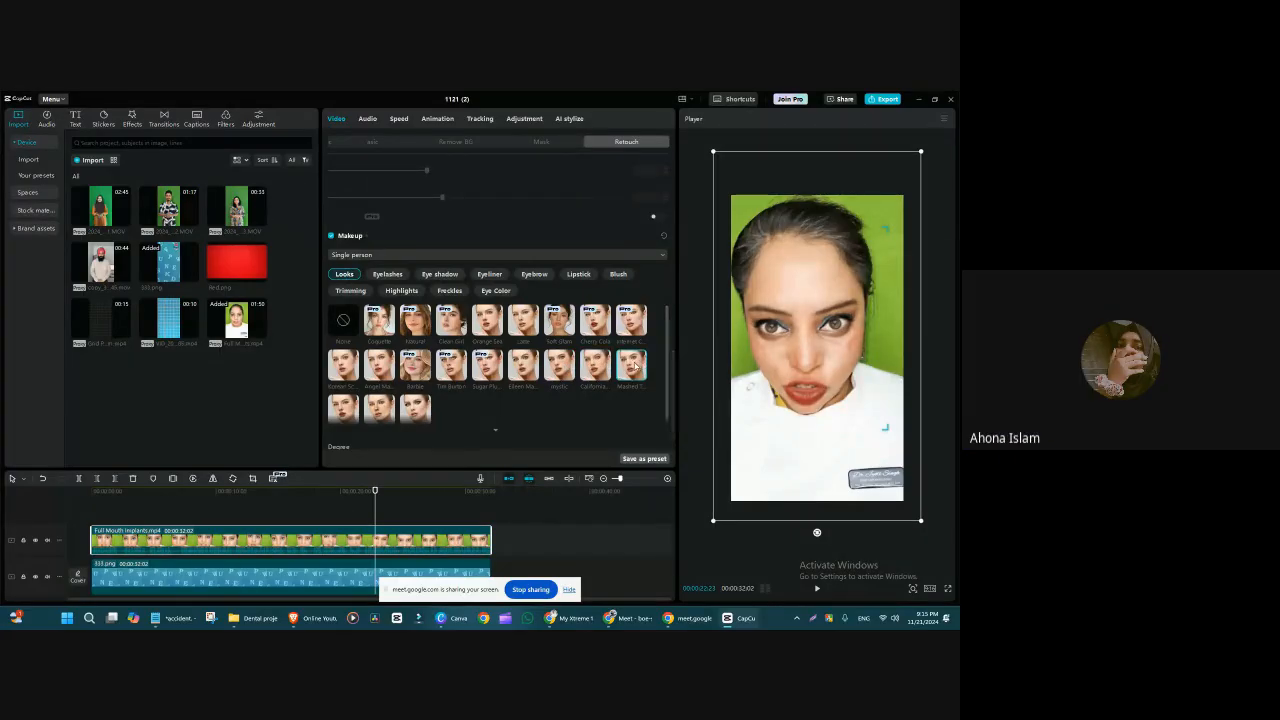
left_click(417, 411)
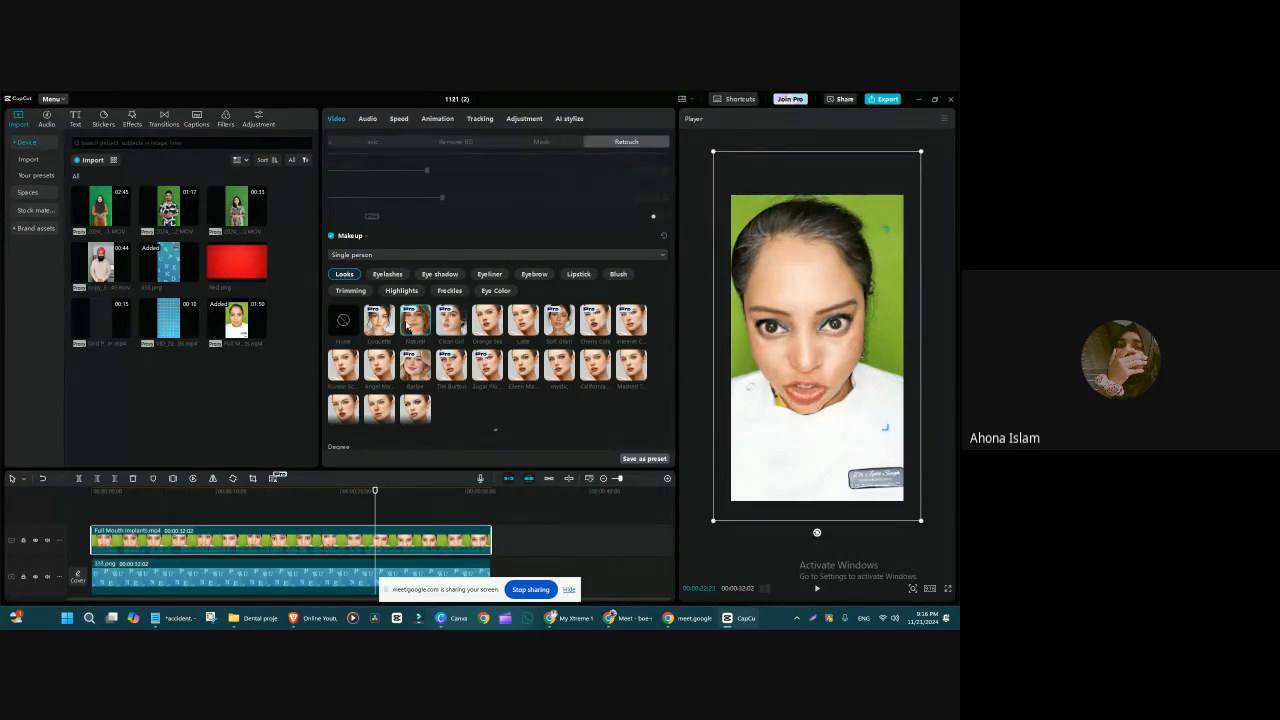
left_click(408, 325)
Step: Try several Eyelashes styles on the face, including Latina, and finish with Cat Eye
left_click(396, 276)
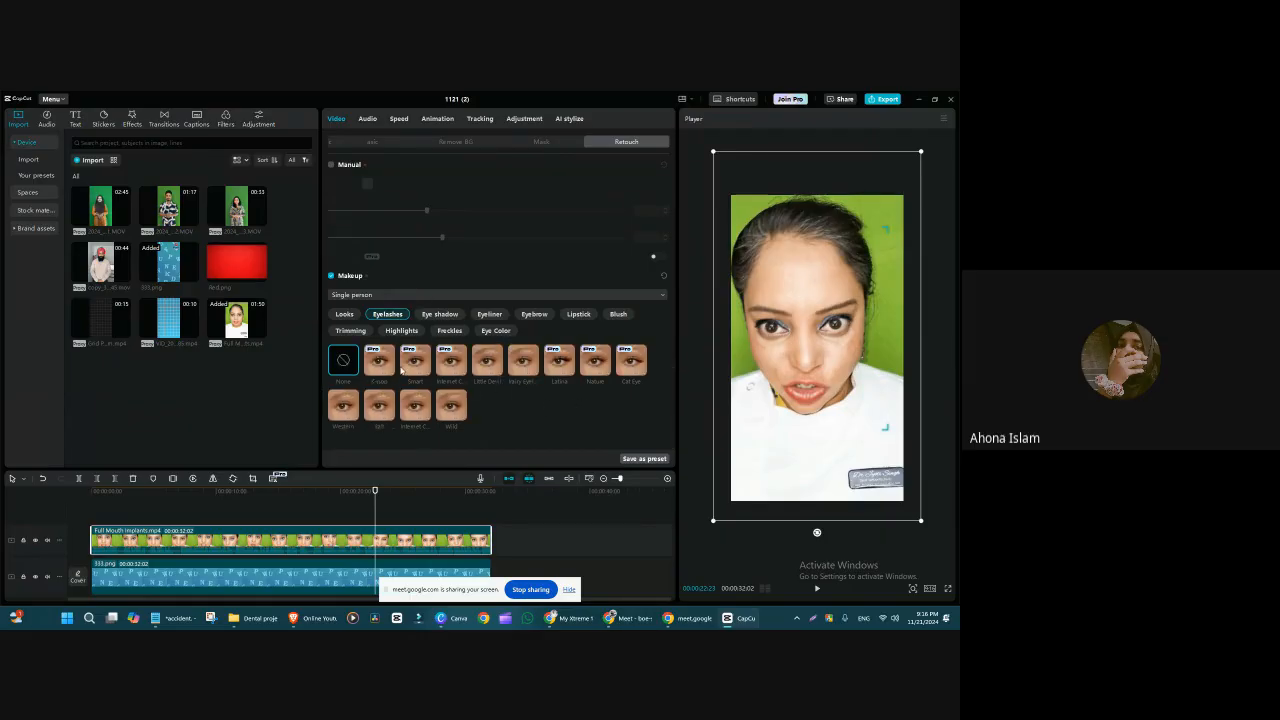
left_click(378, 362)
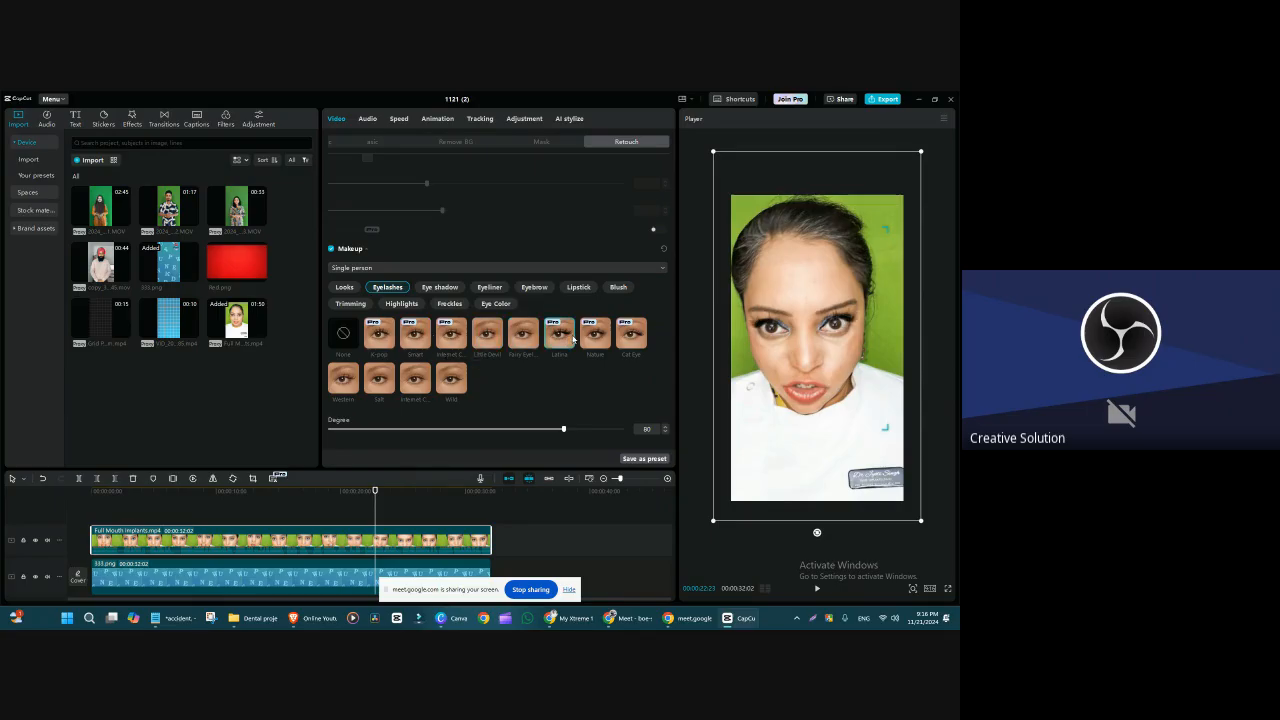
left_click(628, 338)
Step: Compare the Eye shadow styles on the face, including Orange and Smoky, and finish with Innocent
left_click(439, 287)
scroll(455, 398, "up", 1)
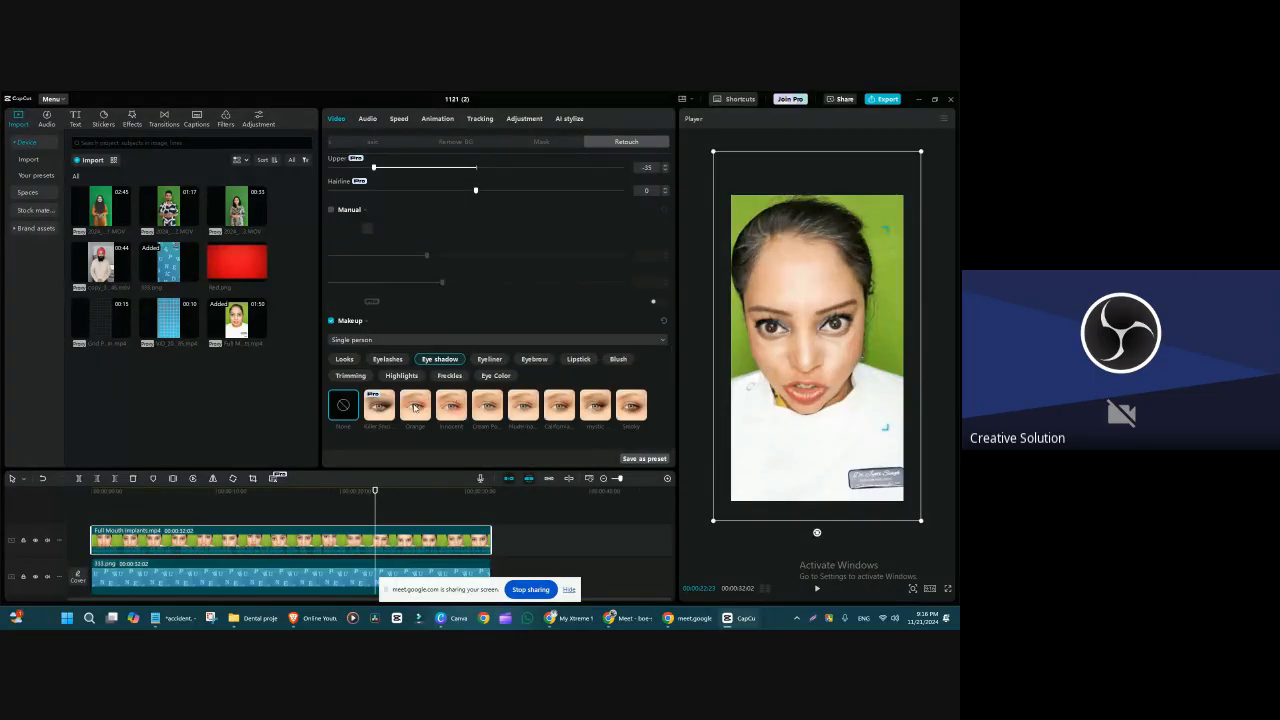
left_click(379, 414)
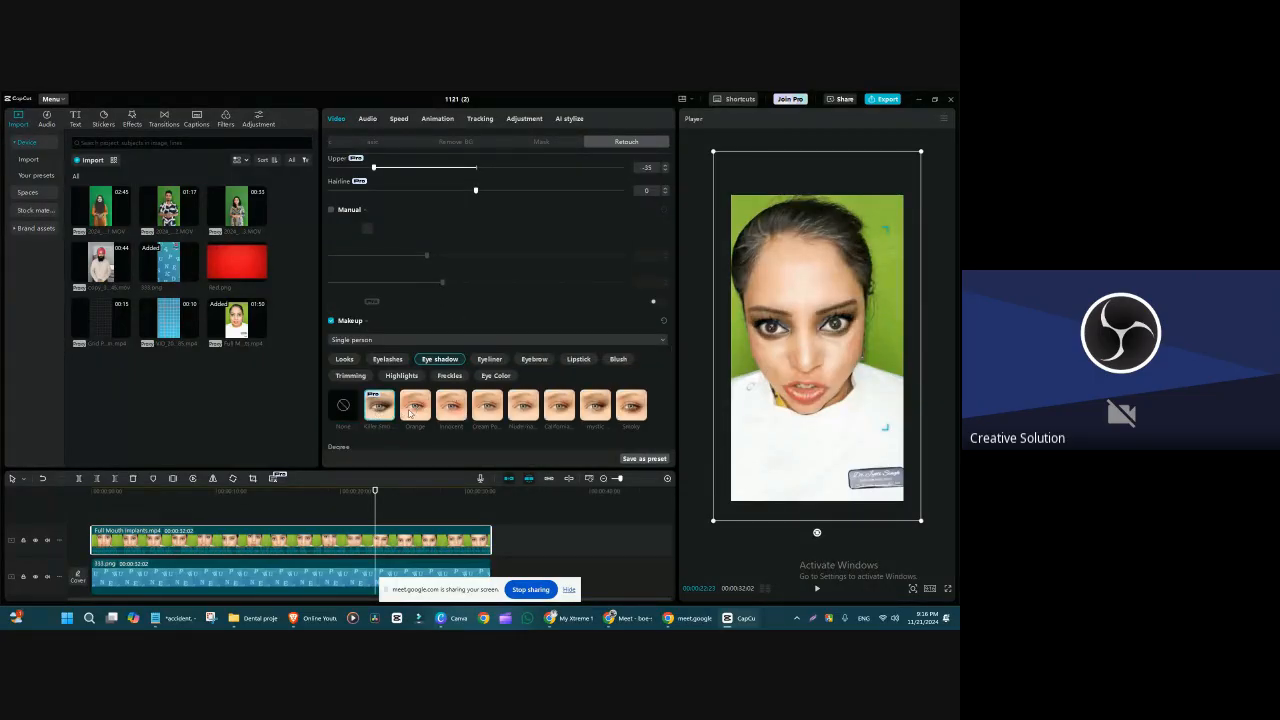
left_click(409, 413)
left_click(452, 414)
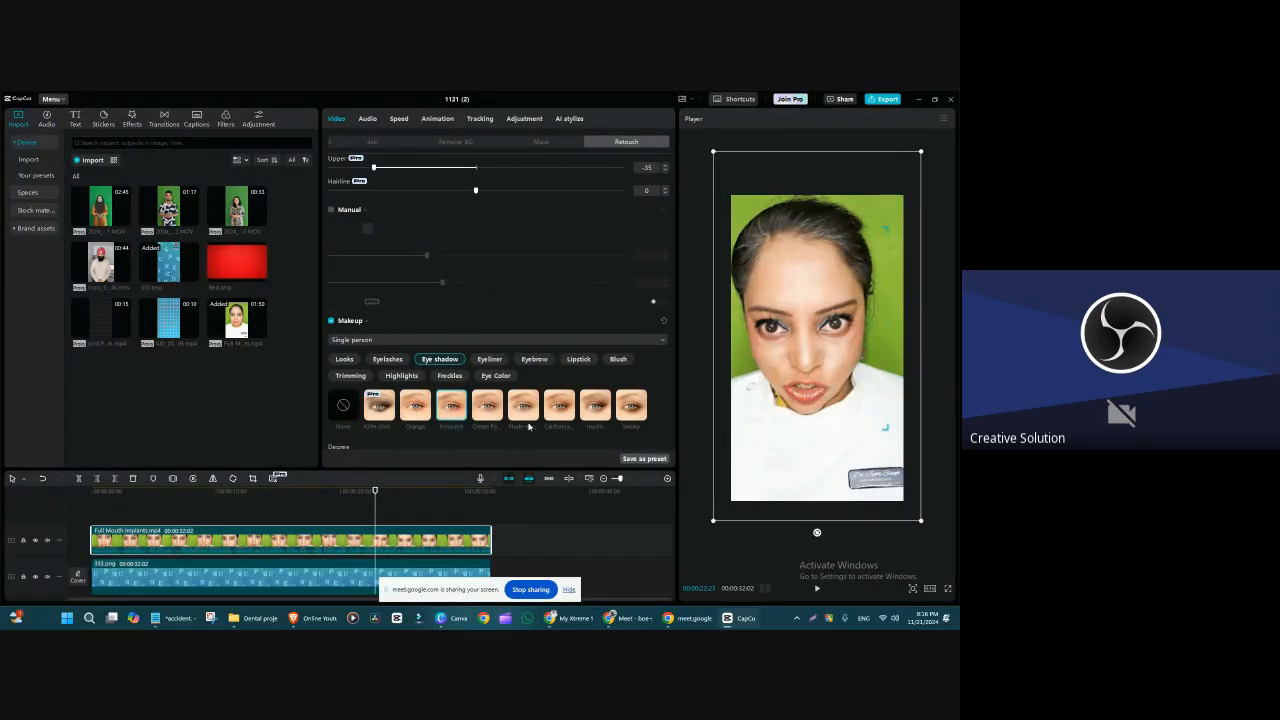
left_click(560, 413)
left_click(597, 411)
left_click(635, 410)
left_click(520, 416)
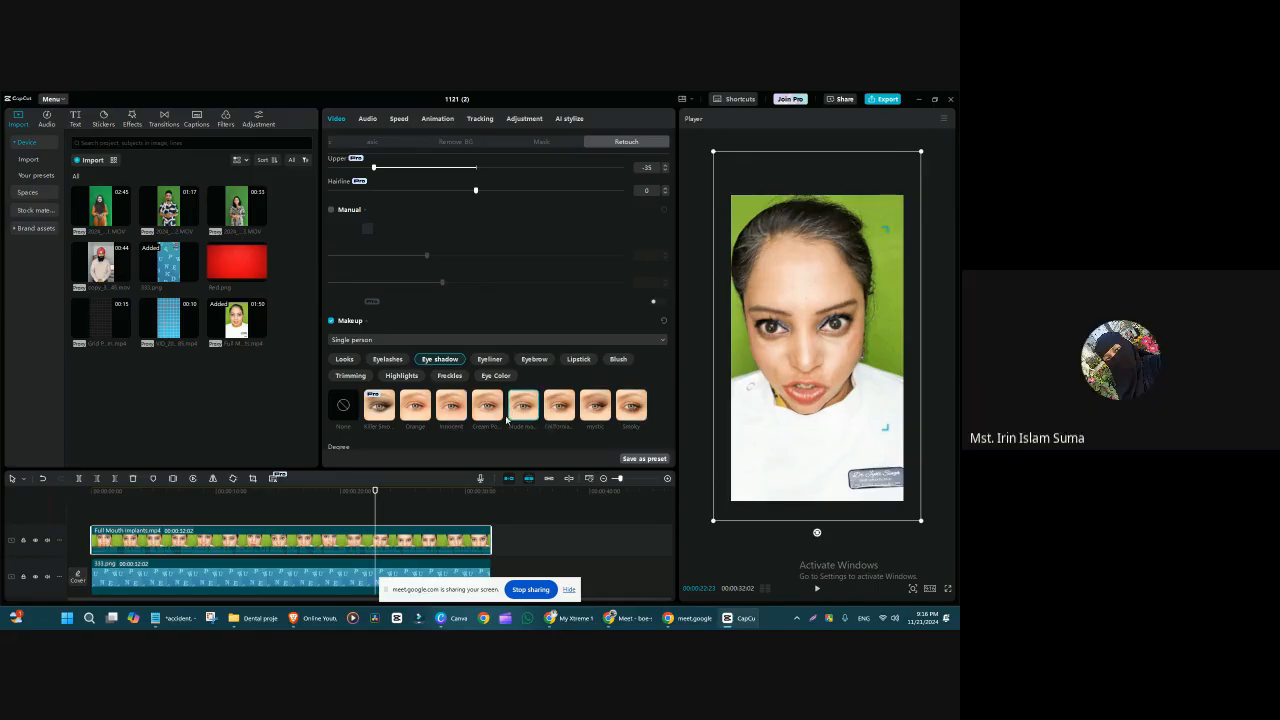
left_click(484, 416)
left_click(442, 410)
Step: Look over the Eyeliner options, try the Soft Angled Eyebrow style, and apply the Traditional eyebrows
left_click(489, 359)
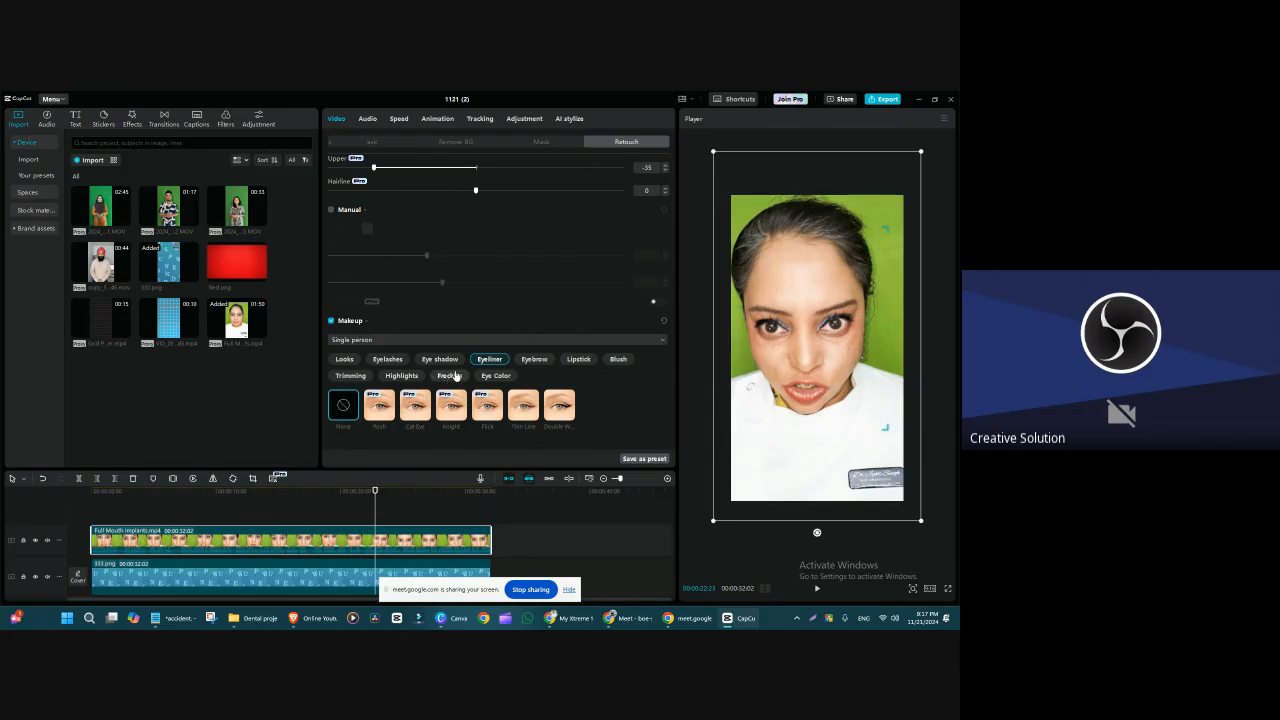
left_click(540, 358)
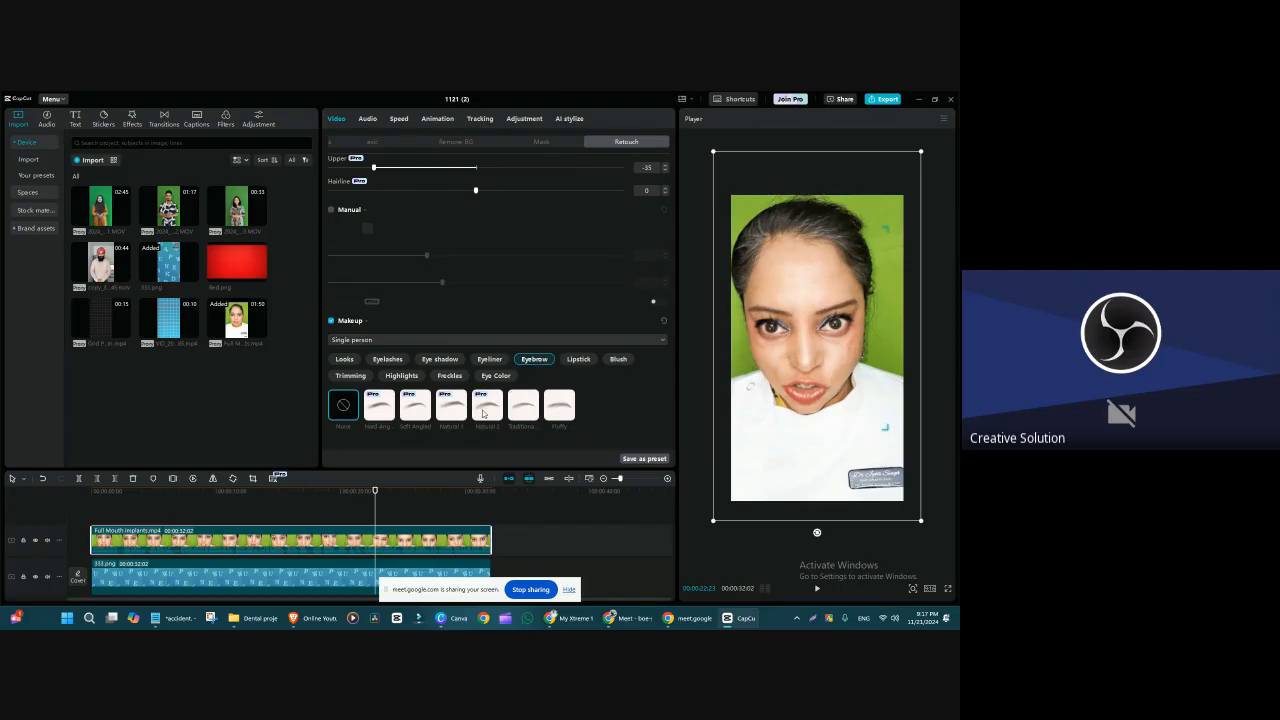
left_click(466, 414)
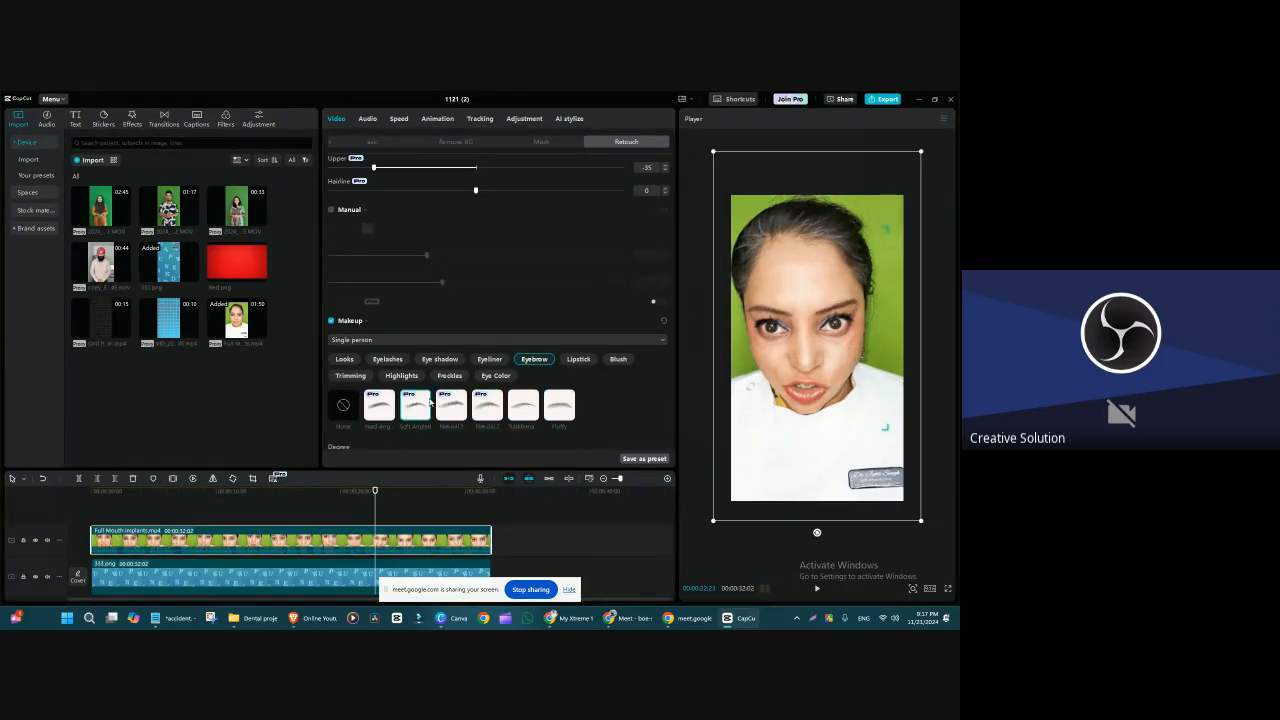
left_click(523, 405)
Step: Try several Lipstick colours on the lips and apply the Ruby shade
left_click(579, 360)
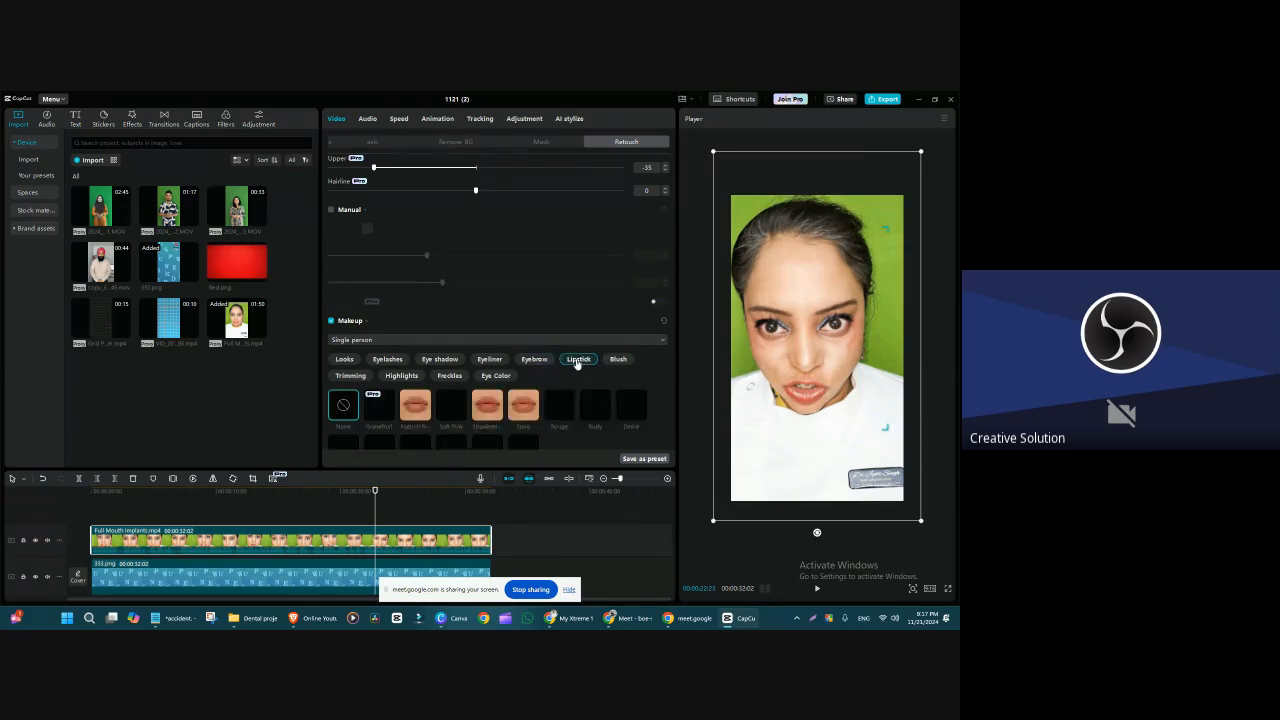
left_click(490, 445)
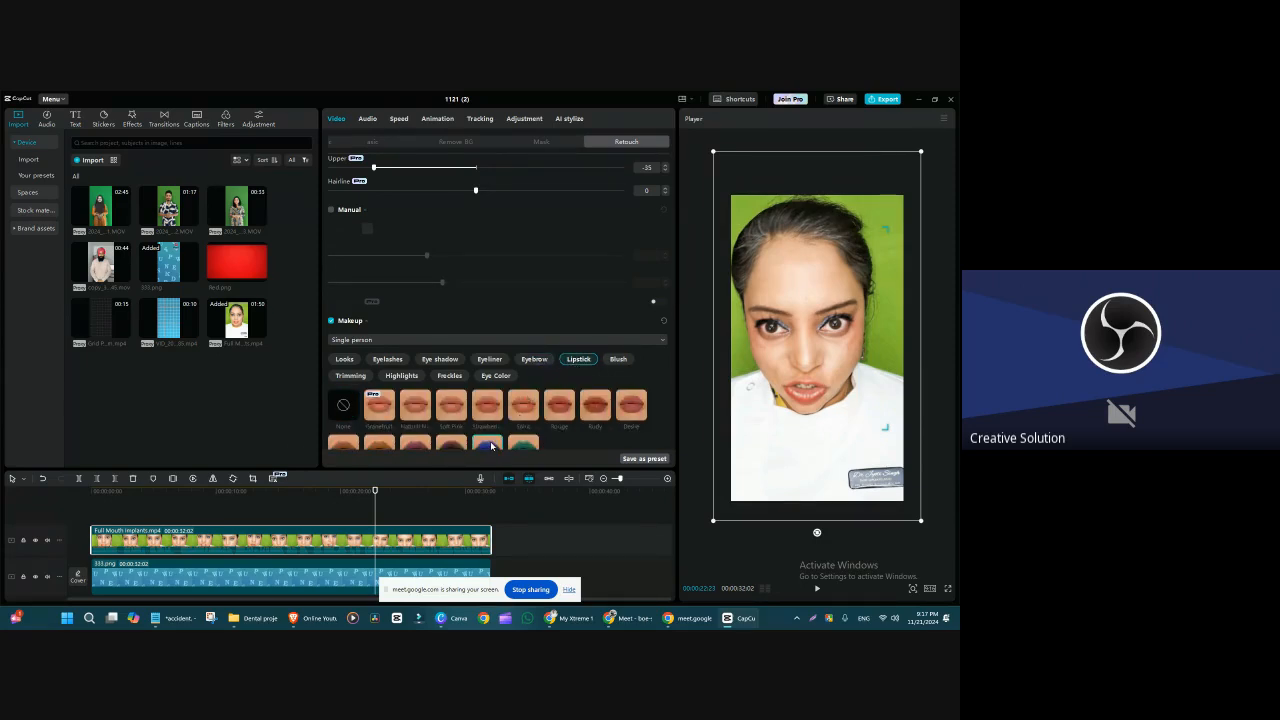
left_click(520, 445)
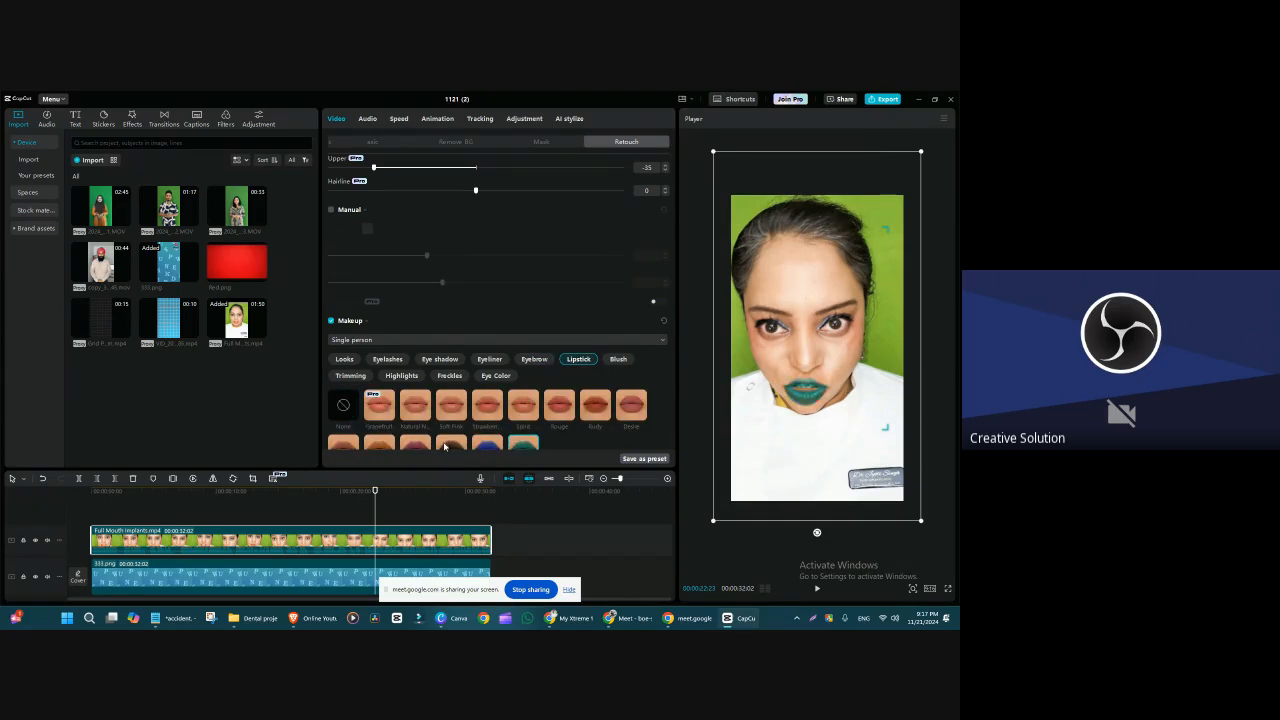
left_click(403, 408)
left_click(597, 406)
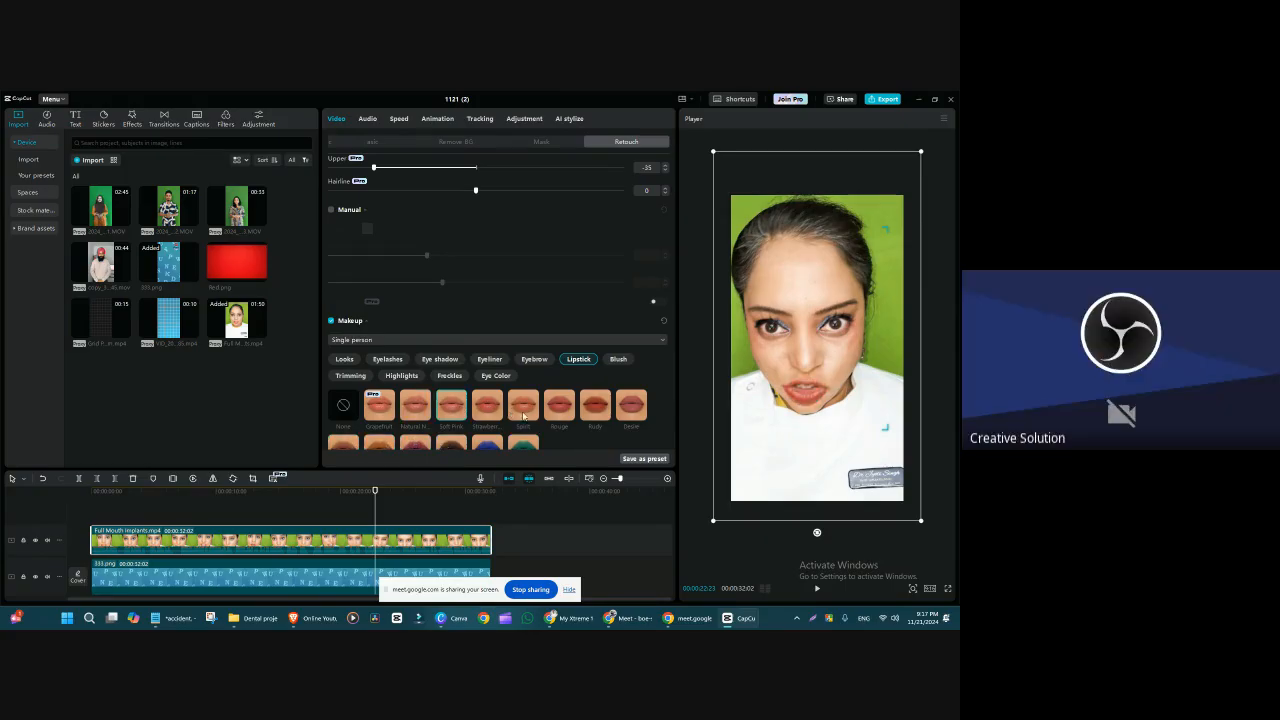
Step: Compare Blush colours, apply the brown Initial shade, and heighten the Retouch settings area to reveal the Degree slider
left_click(618, 360)
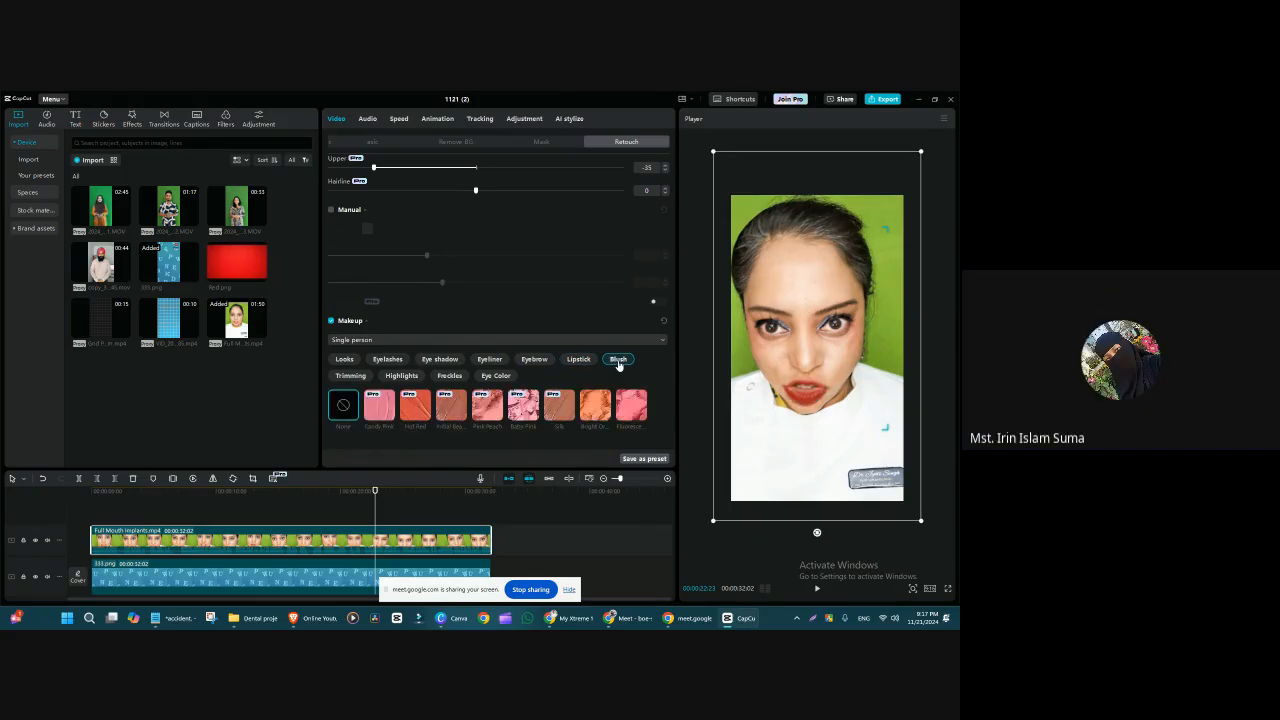
left_click(632, 405)
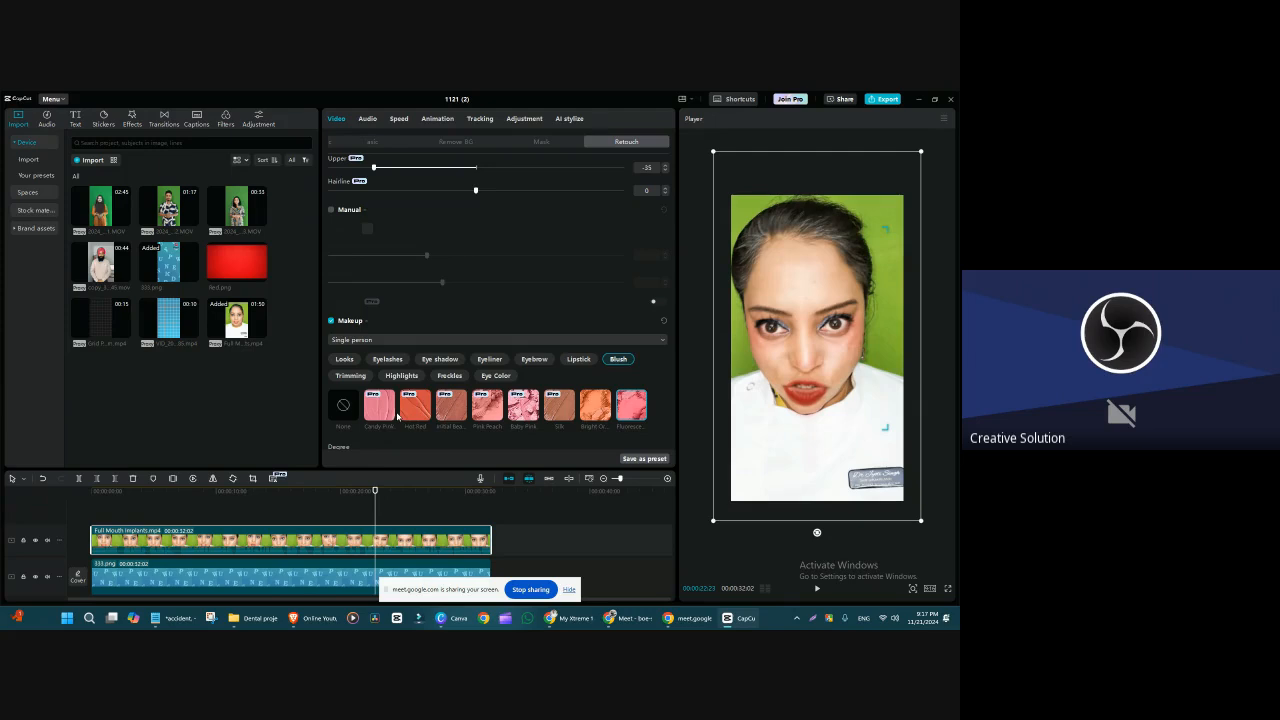
left_click_drag(427, 470, 417, 500)
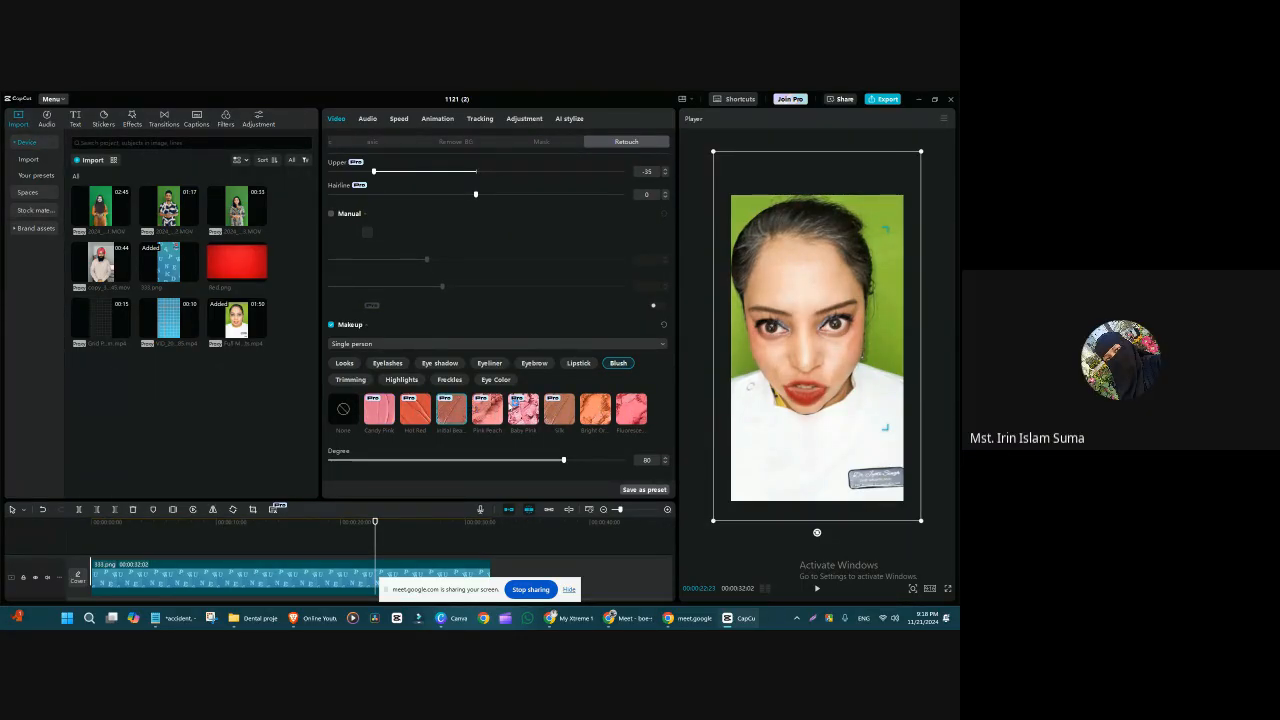
scroll(514, 403, "up", 1)
scroll(514, 403, "down", 1)
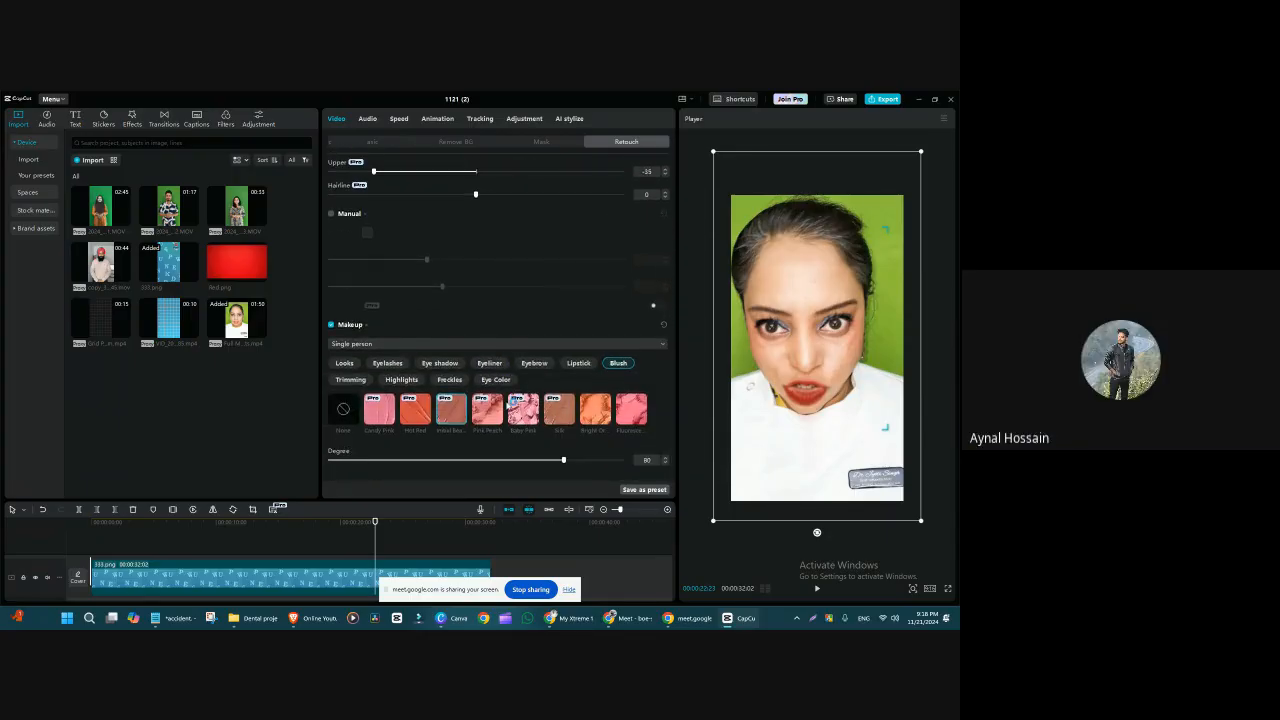
Step: Compare the Trimming makeup styles on the face, including Exquisite and Full, and finish with the second style, Nature
left_click(350, 379)
scroll(358, 380, "up", 1)
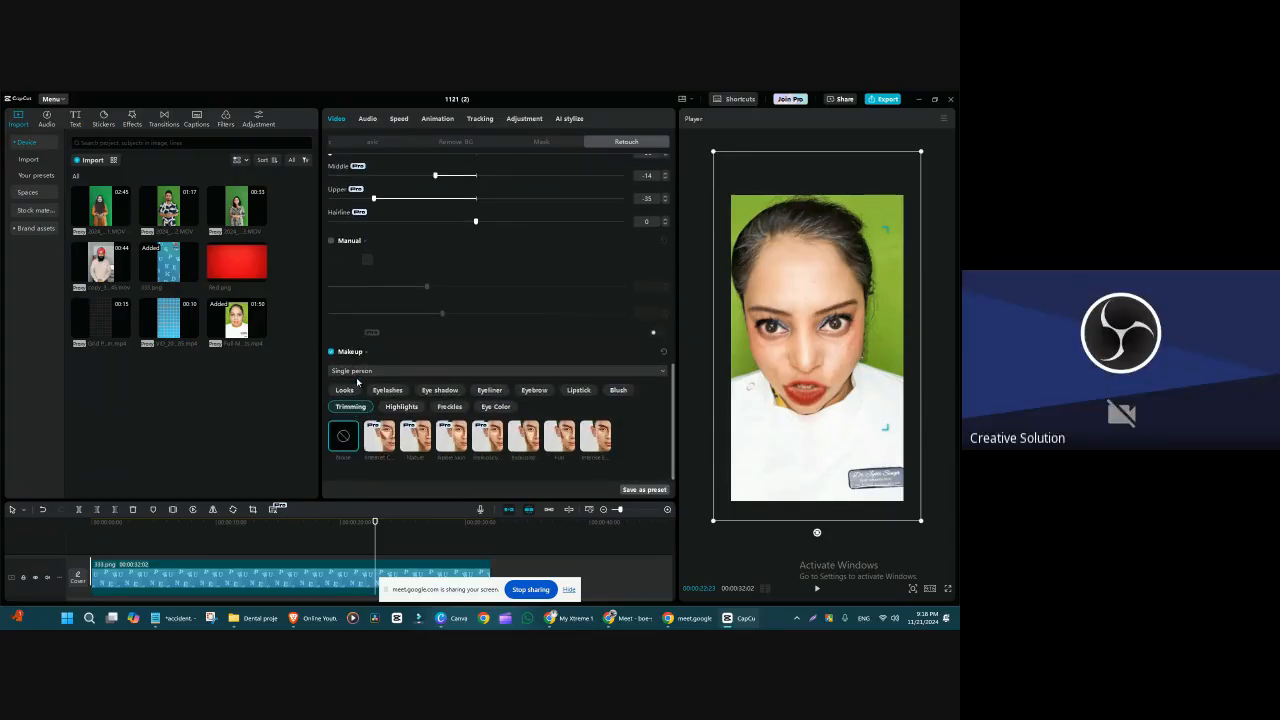
left_click(414, 448)
scroll(414, 448, "down", 1)
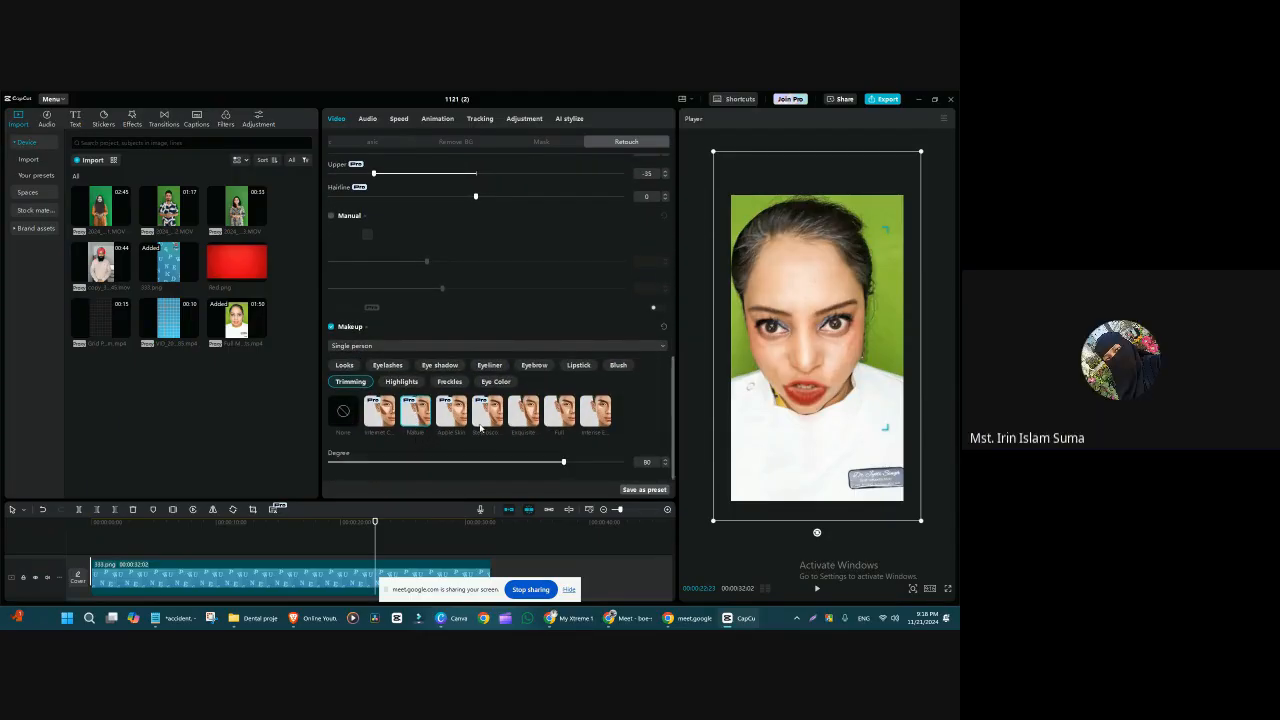
left_click(487, 415)
left_click(529, 413)
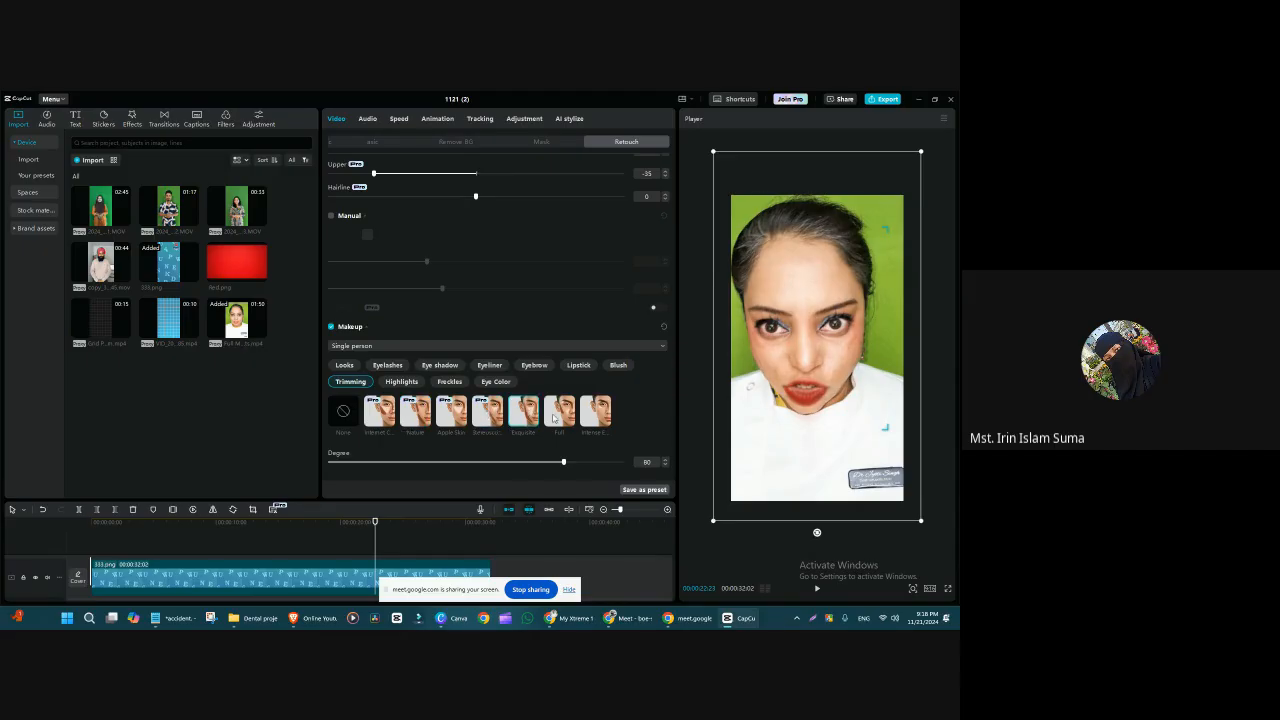
left_click(556, 414)
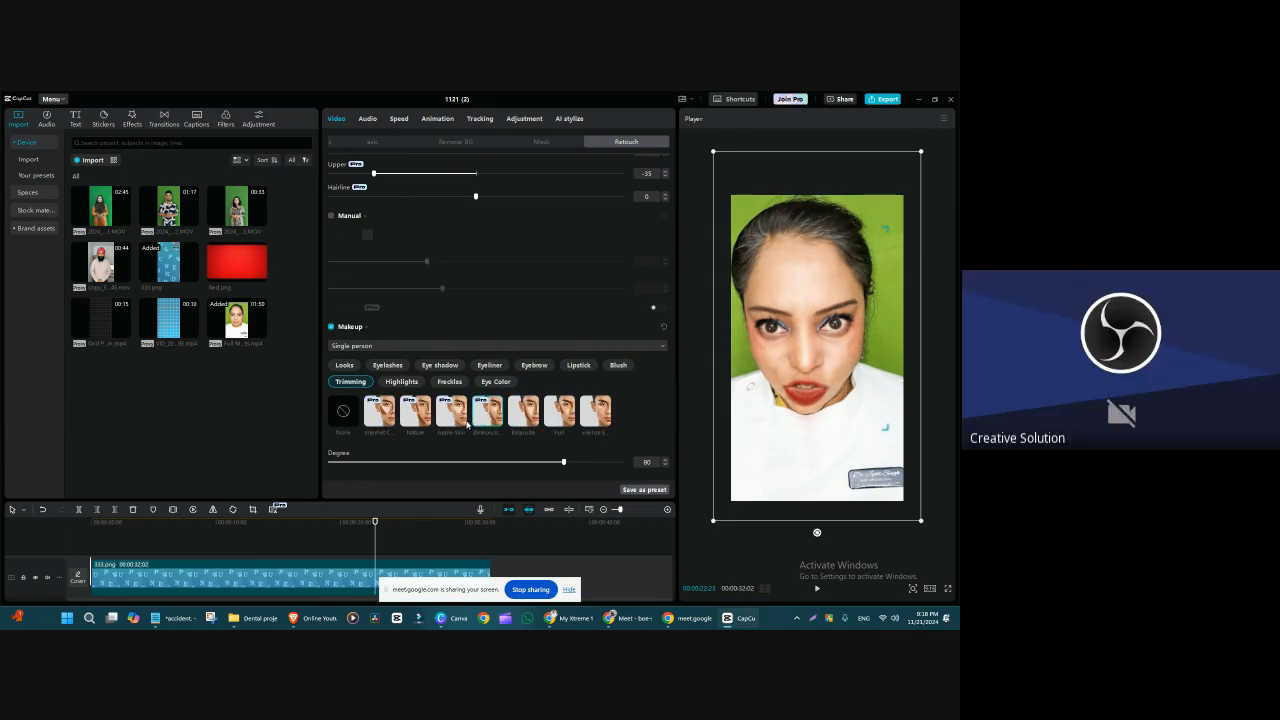
Step: Apply the third Highlights style and try the Freckles styles, finishing with the fourth one
left_click(401, 381)
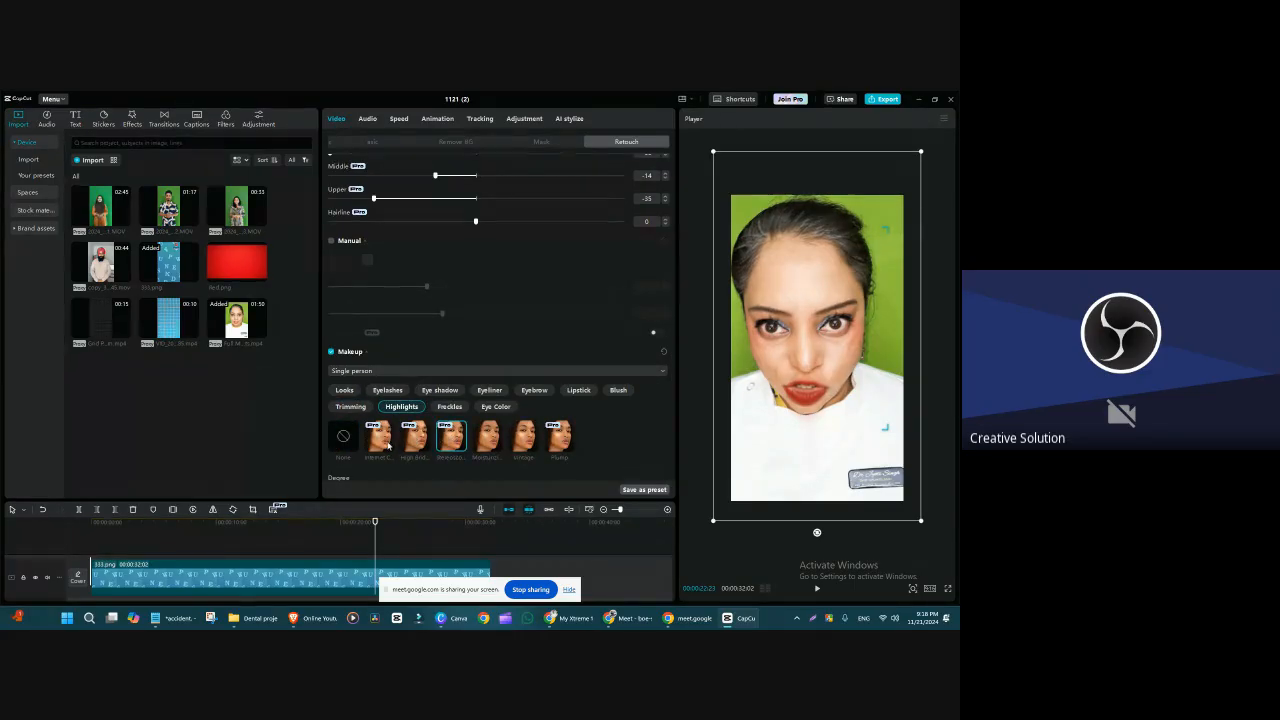
left_click(454, 409)
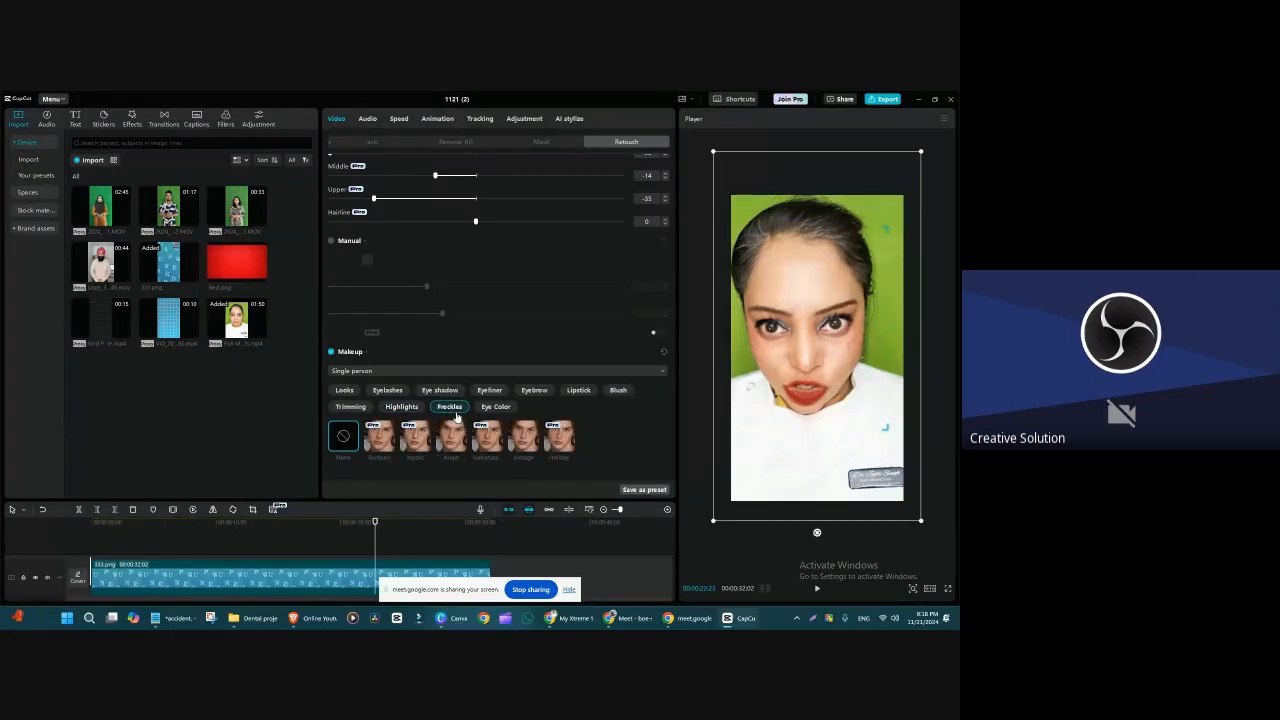
left_click(418, 438)
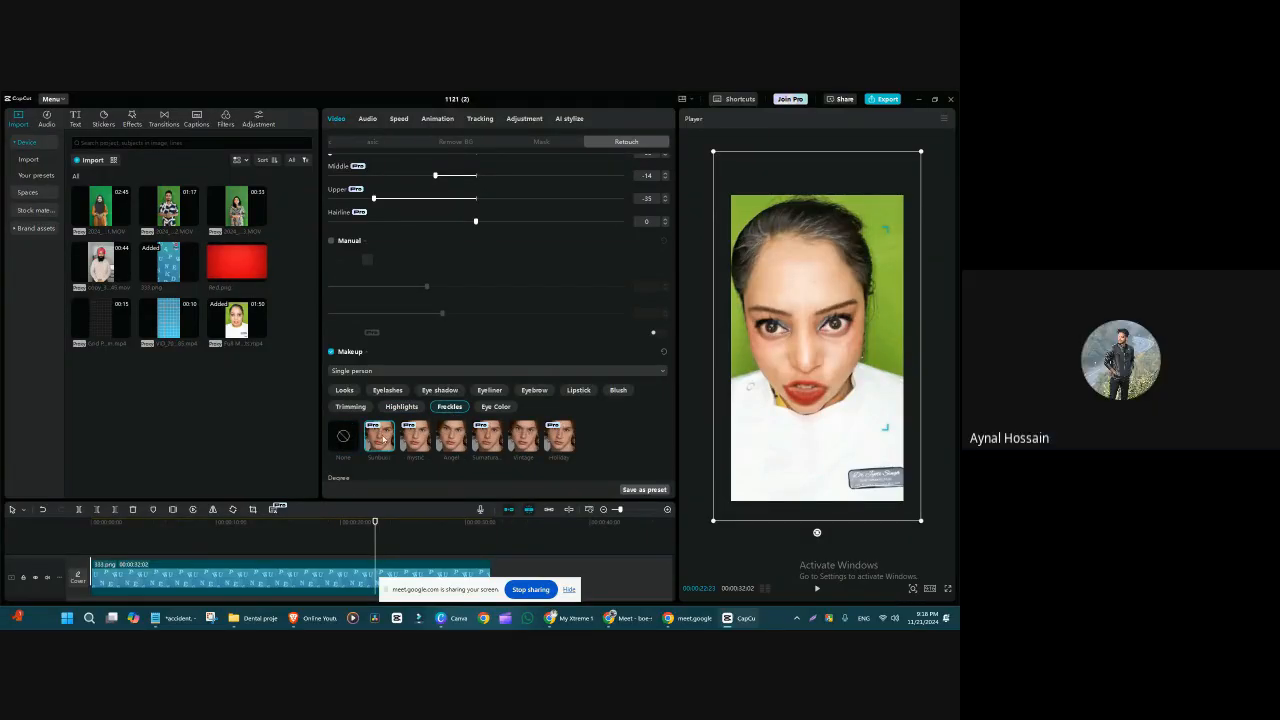
Step: Compare Eye Color styles such as Angel, apply the red one, and set its Degree to 70
left_click(490, 408)
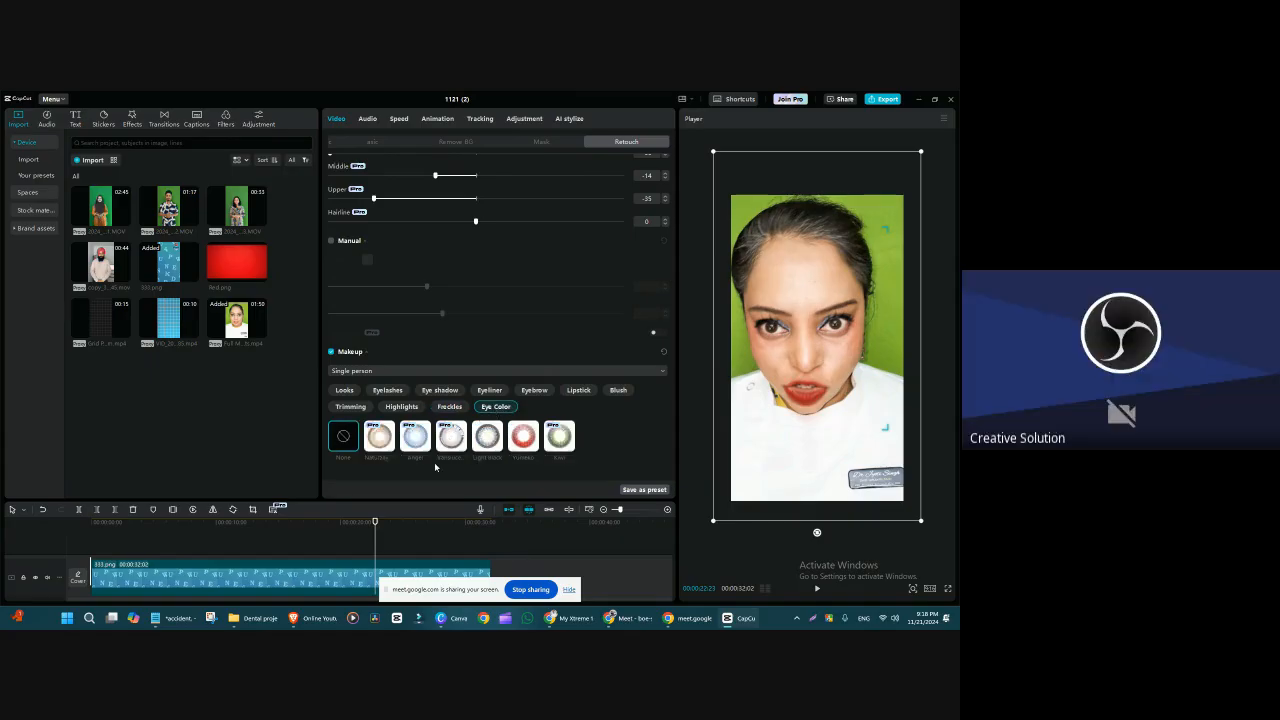
left_click(379, 437)
left_click(406, 445)
left_click(515, 445)
scroll(452, 461, "down", 2)
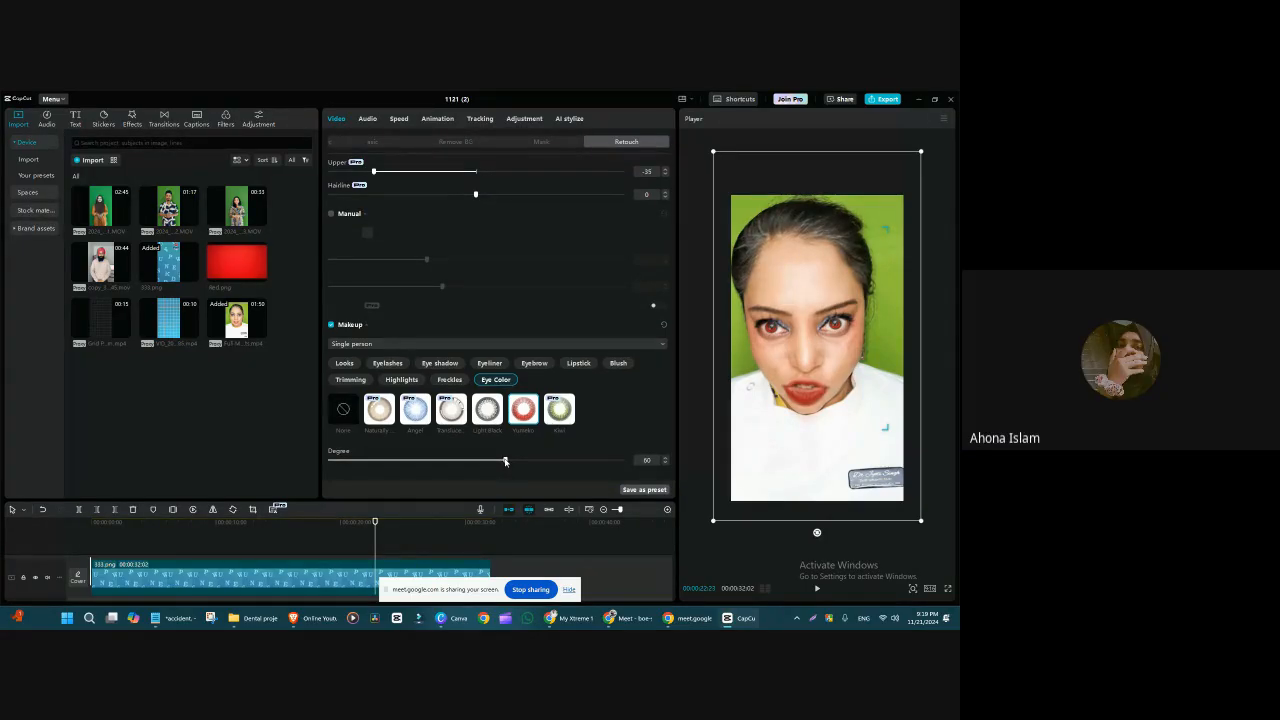
left_click_drag(505, 461, 537, 461)
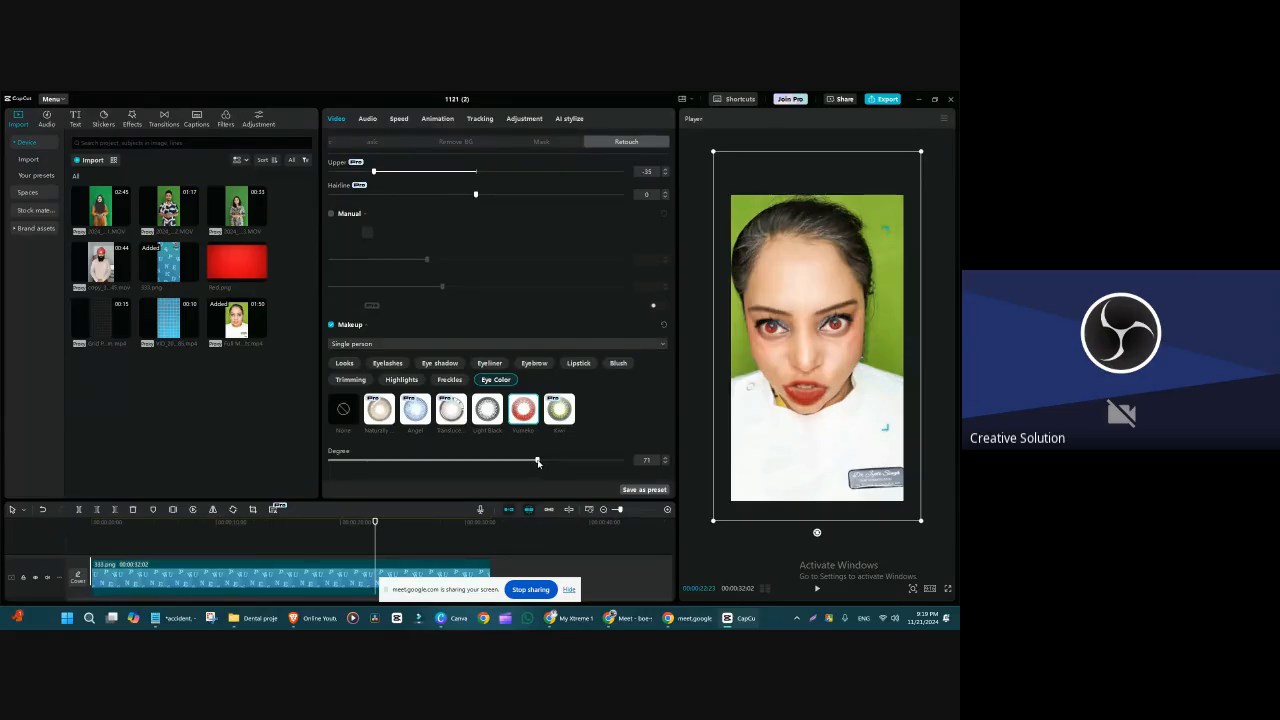
mouse_move(538, 463)
left_mouse_down()
mouse_move(397, 467)
mouse_move(631, 488)
mouse_move(536, 488)
left_mouse_up()
Step: Look over the whole Face retouch settings, from Retouch and Auto reshape down to Manual and Makeup
scroll(548, 467, "up", 5)
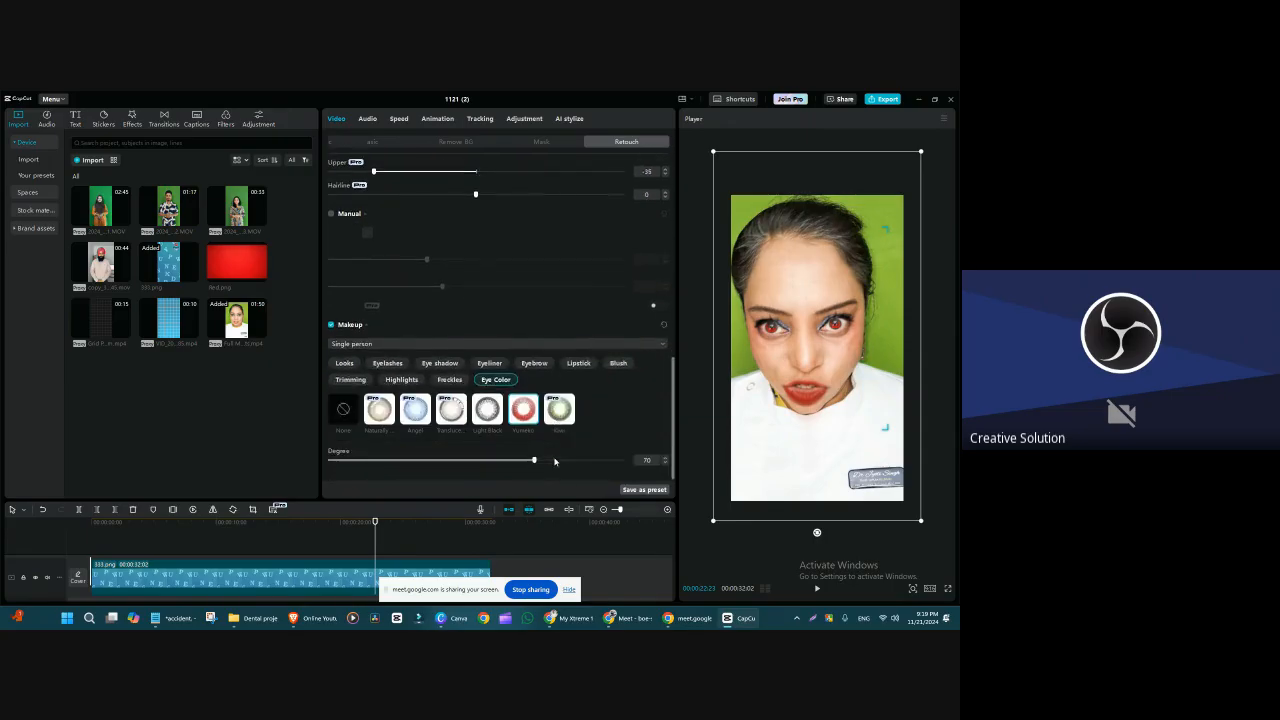
scroll(469, 277, "up", 2)
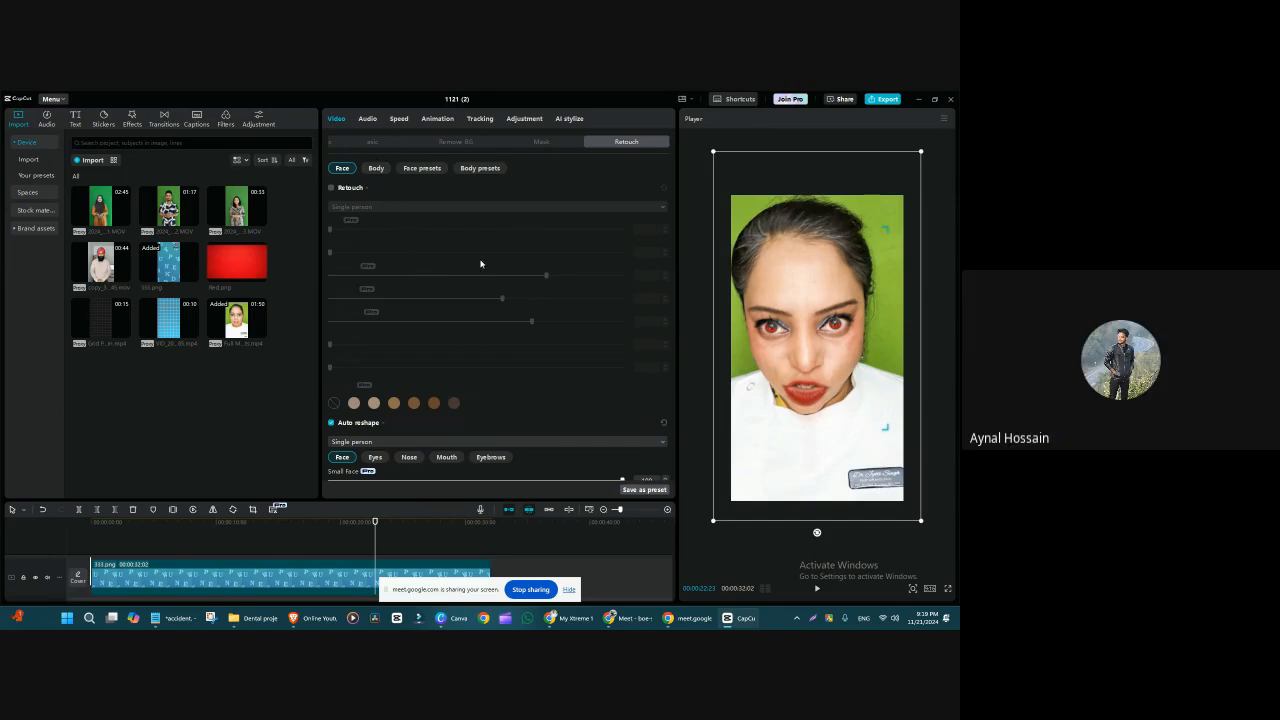
scroll(497, 379, "down", 5)
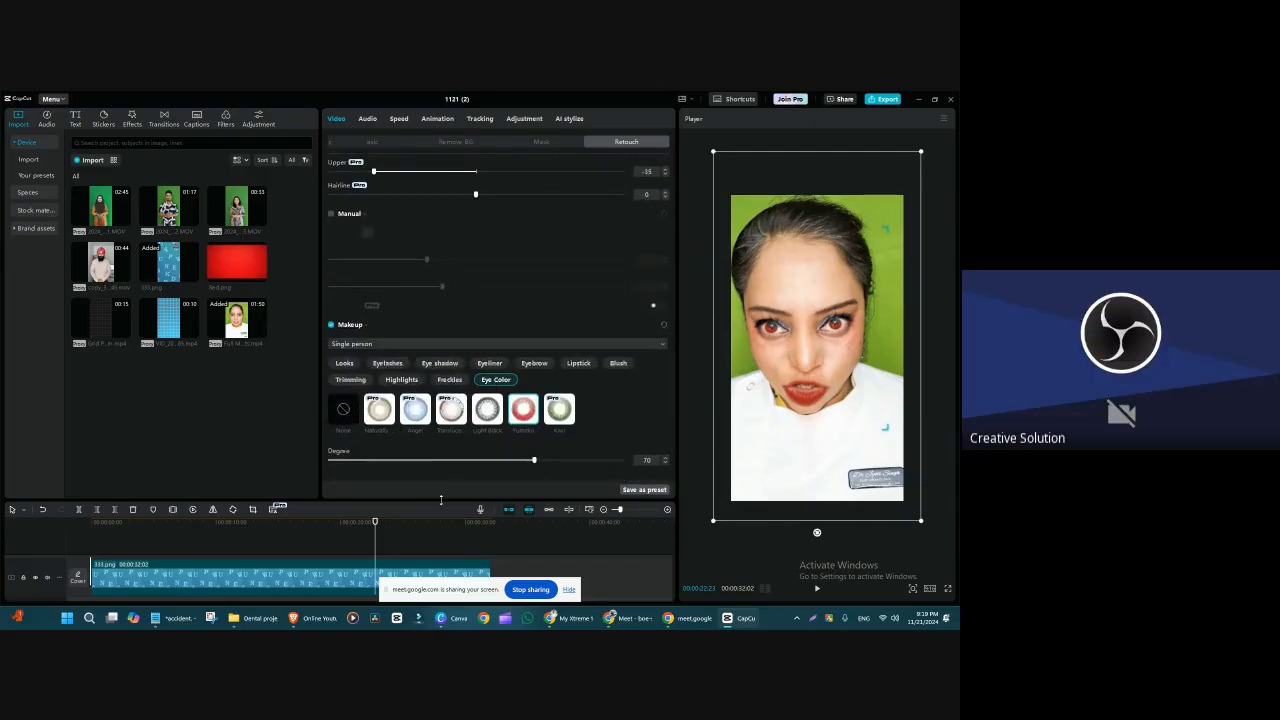
scroll(451, 436, "down", 5)
scroll(451, 436, "up", 2)
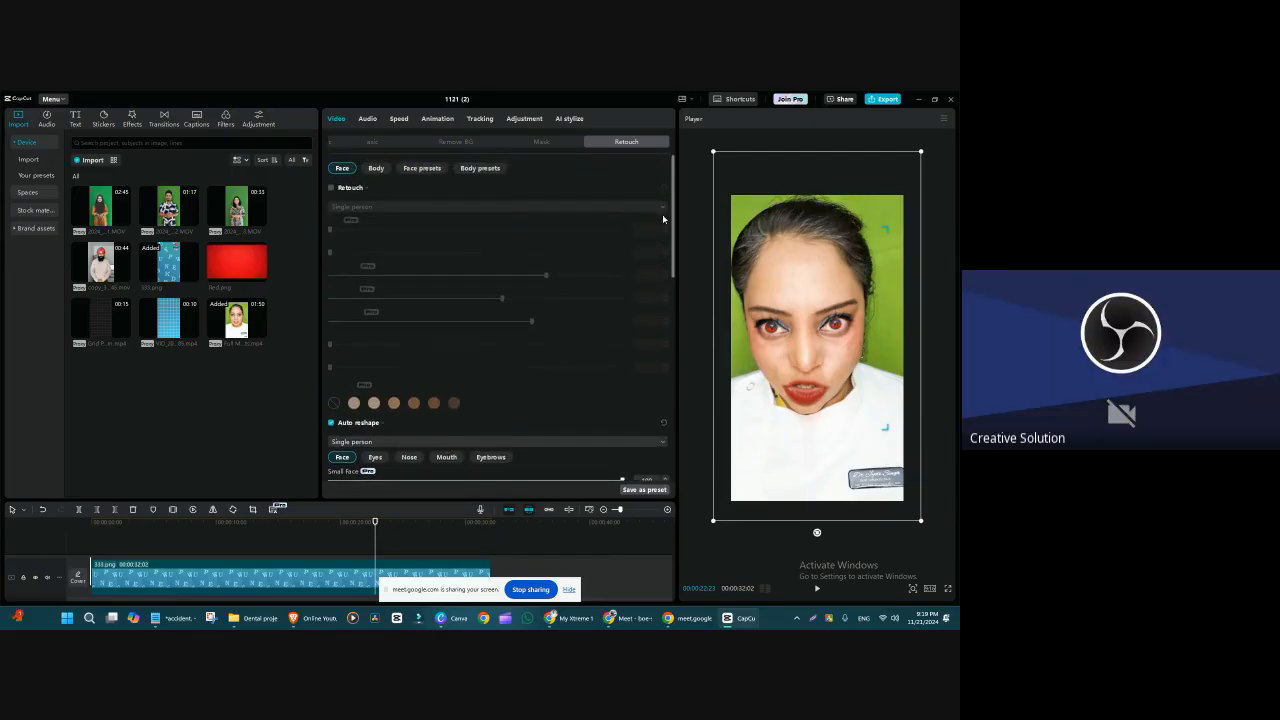
mouse_move(673, 197)
left_mouse_down()
mouse_move(664, 396)
mouse_move(667, 300)
left_mouse_up()
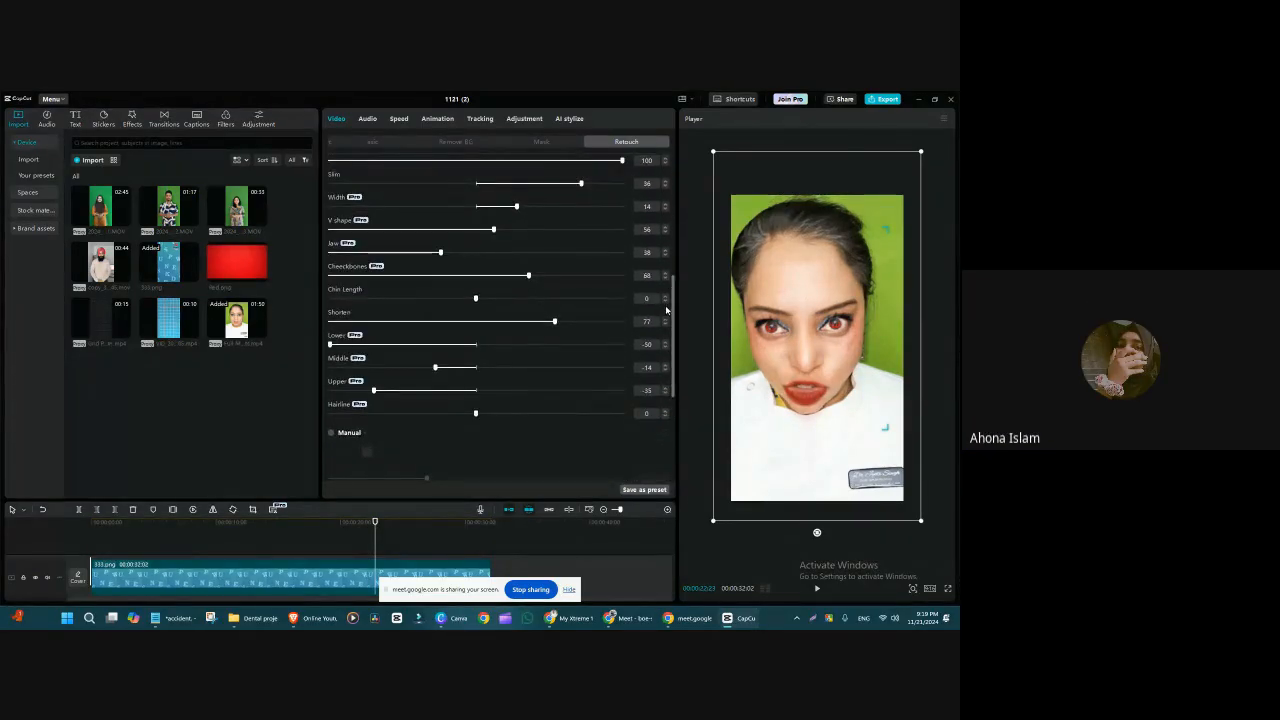
scroll(630, 290, "down", 1)
scroll(577, 321, "up", 5)
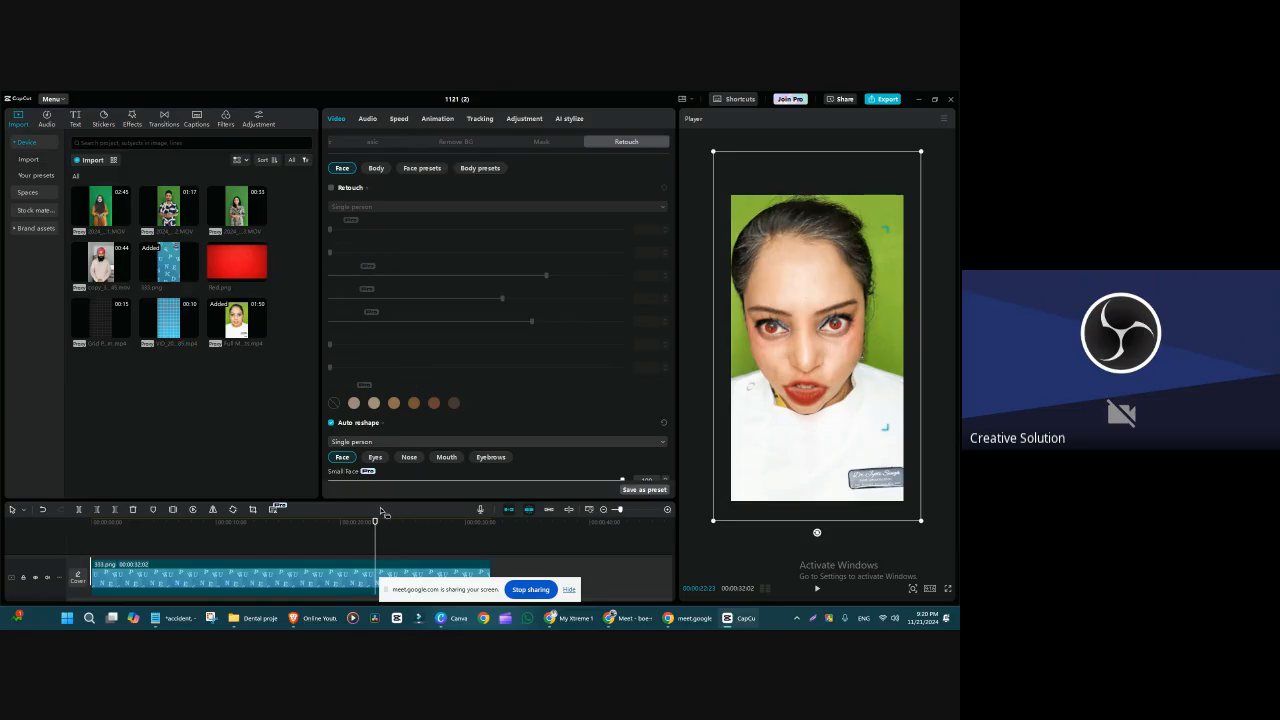
Step: Enlarge the timeline area to show both tracks and review the Auto reshape and Makeup settings again
left_click_drag(383, 500, 410, 405)
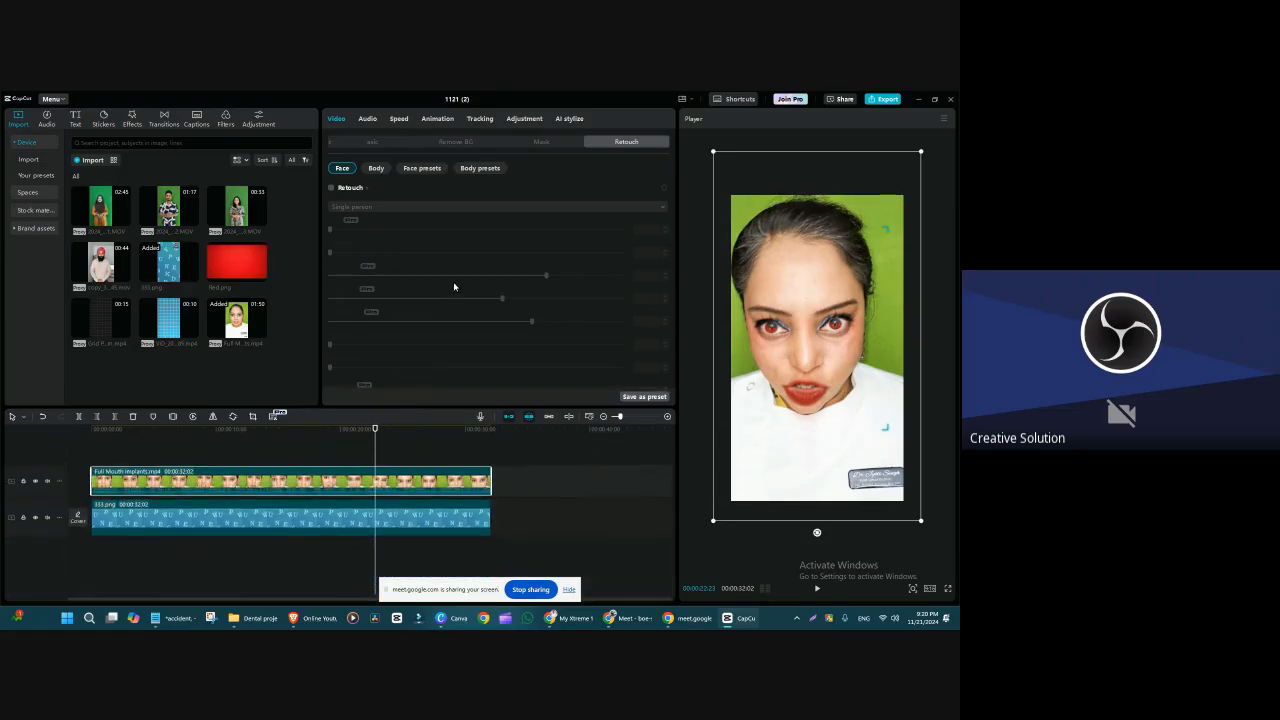
scroll(474, 302, "down", 5)
scroll(474, 302, "down", 5)
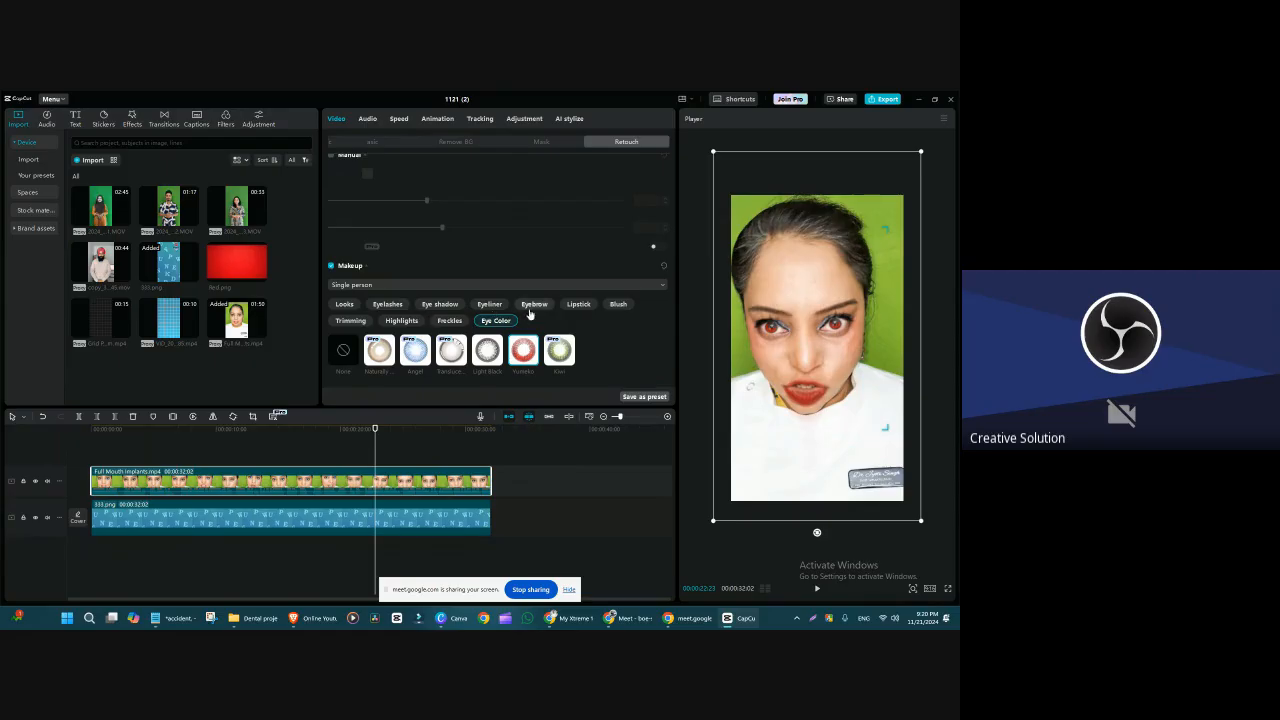
scroll(530, 305, "up", 8)
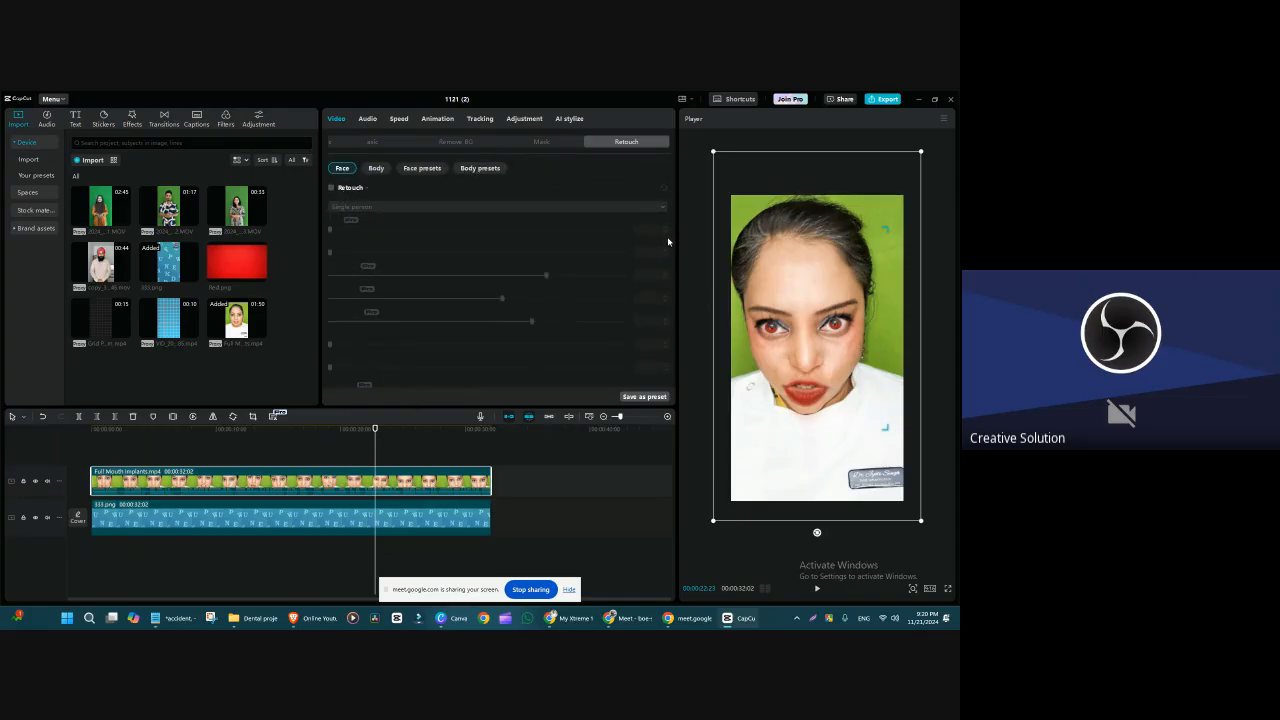
scroll(474, 257, "down", 5)
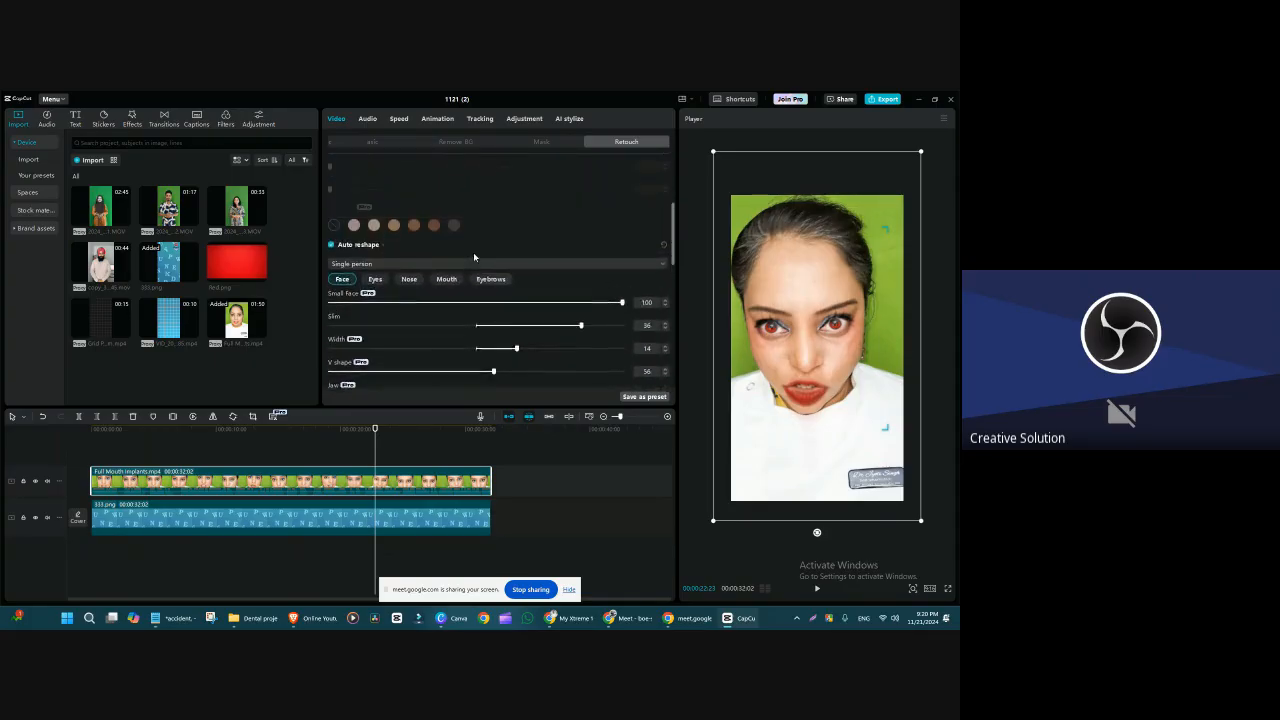
scroll(474, 257, "up", 5)
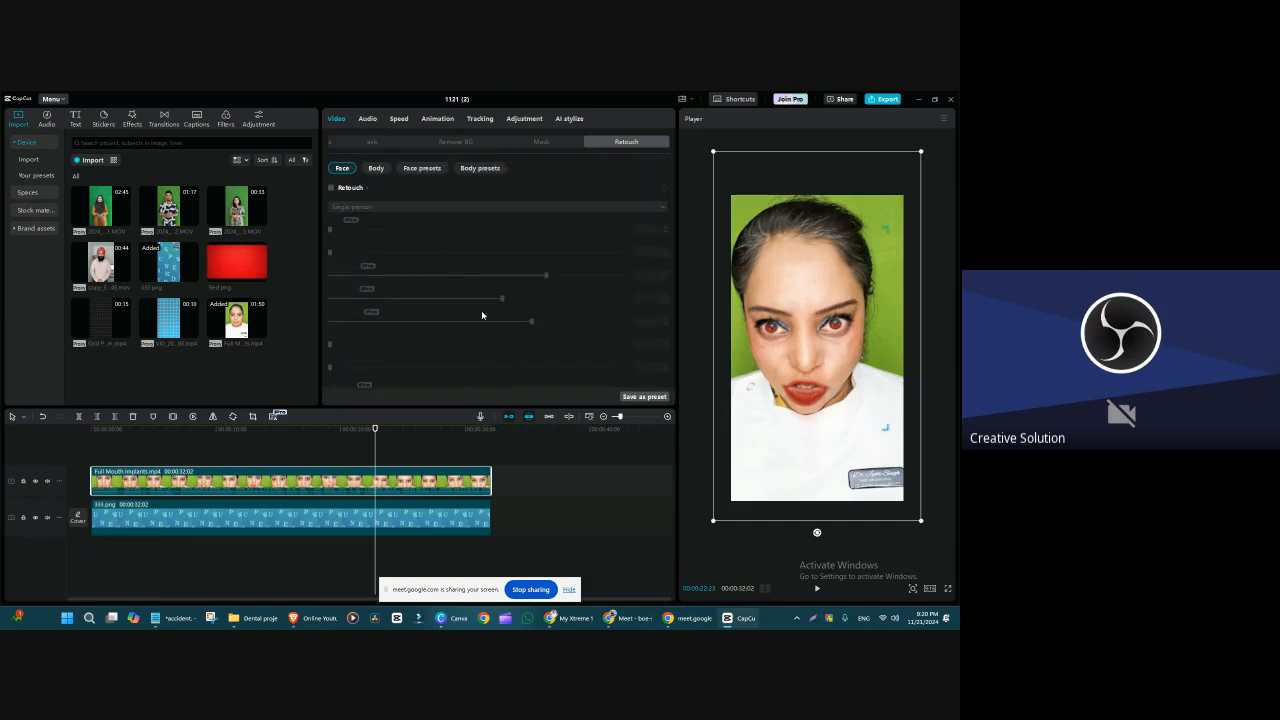
scroll(466, 297, "down", 5)
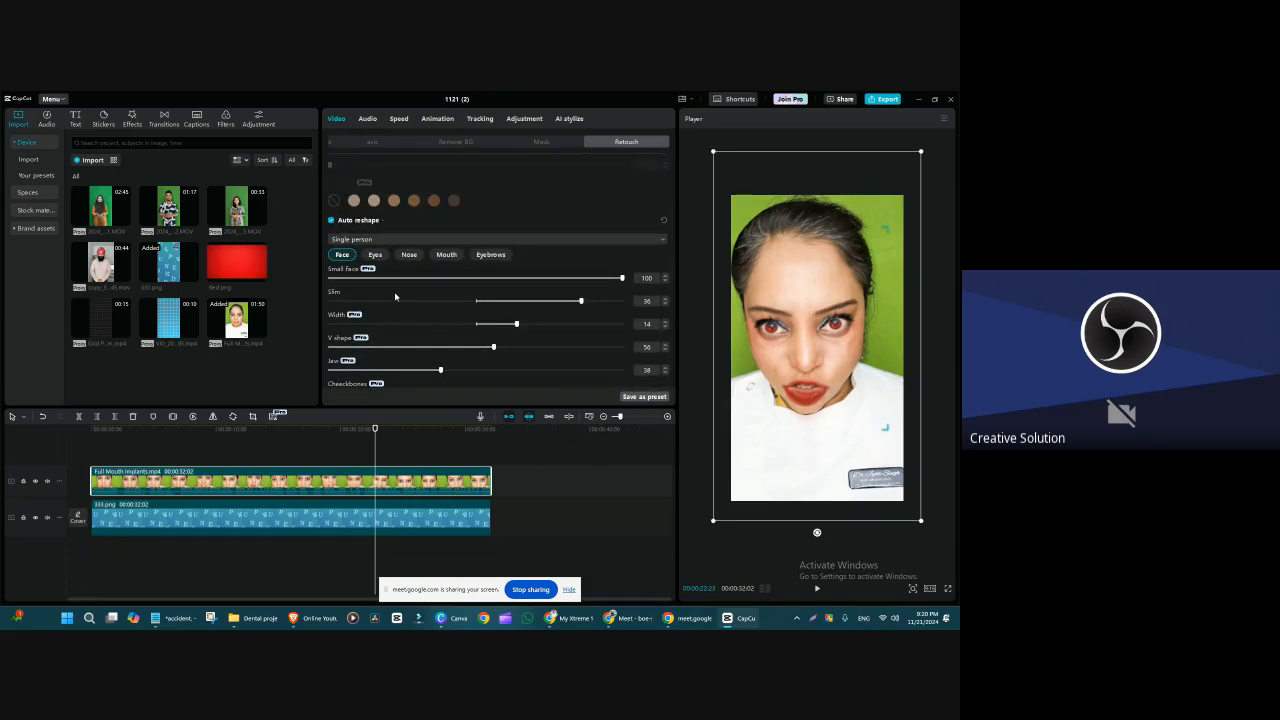
scroll(420, 270, "up", 5)
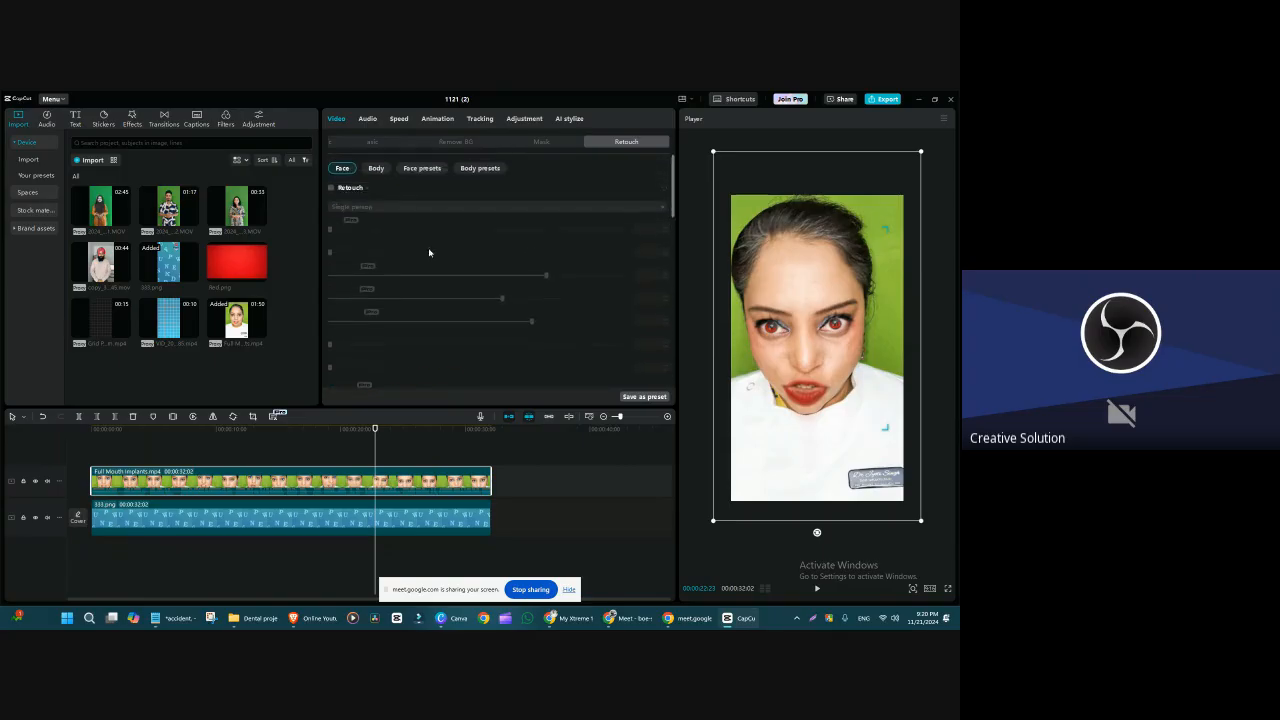
mouse_move(675, 194)
left_mouse_down()
mouse_move(672, 305)
mouse_move(657, 234)
mouse_move(670, 195)
left_mouse_up()
Step: Enable the Retouch section for the face and save all the face settings as a preset
left_click(331, 188)
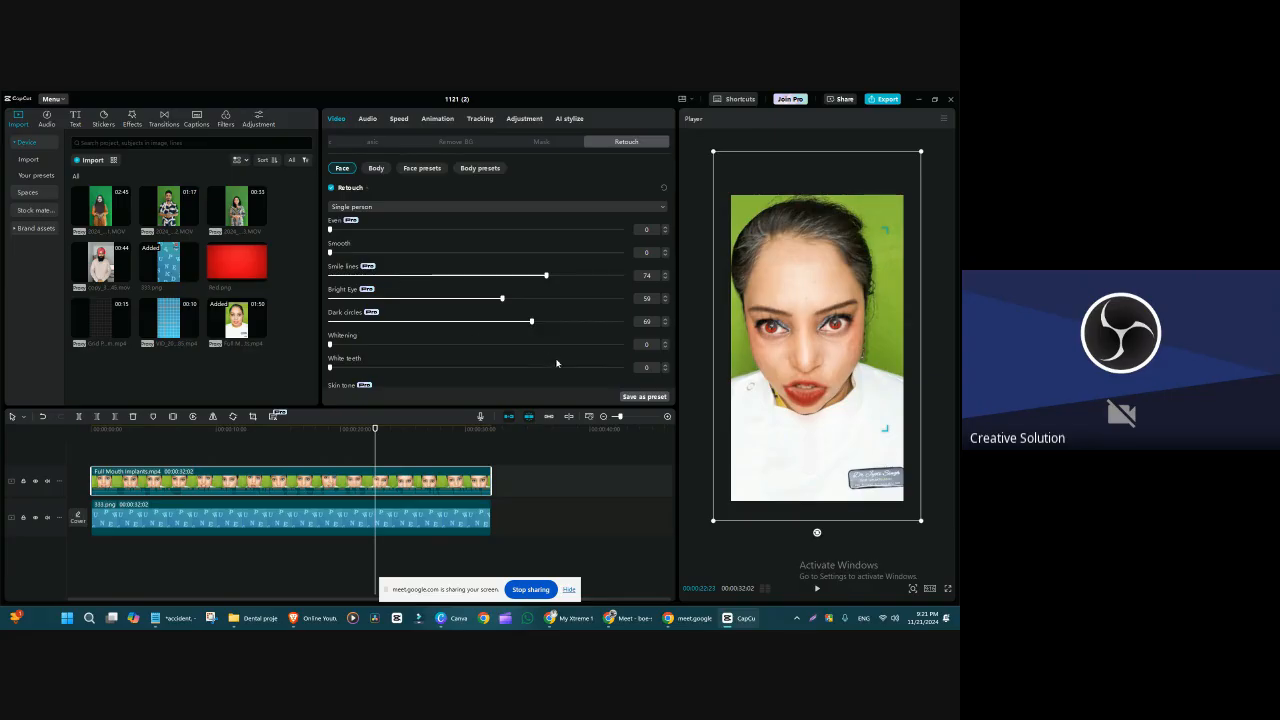
scroll(605, 371, "down", 5)
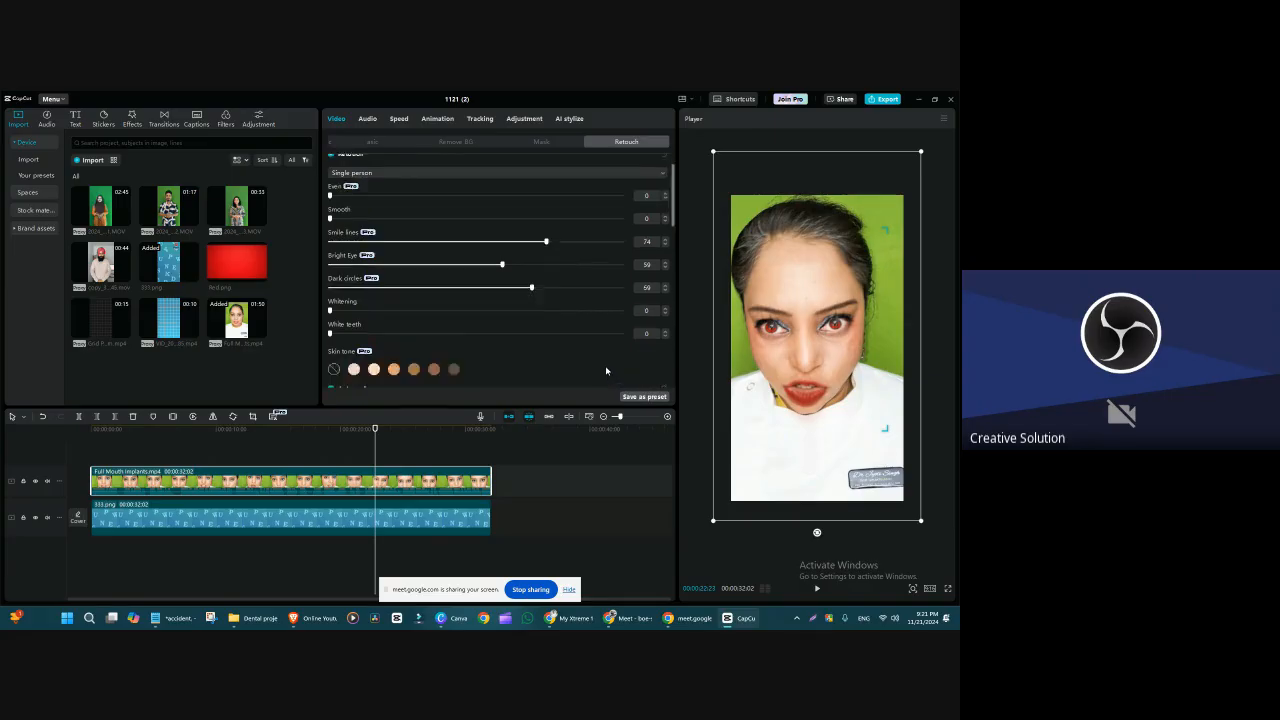
scroll(605, 371, "up", 5)
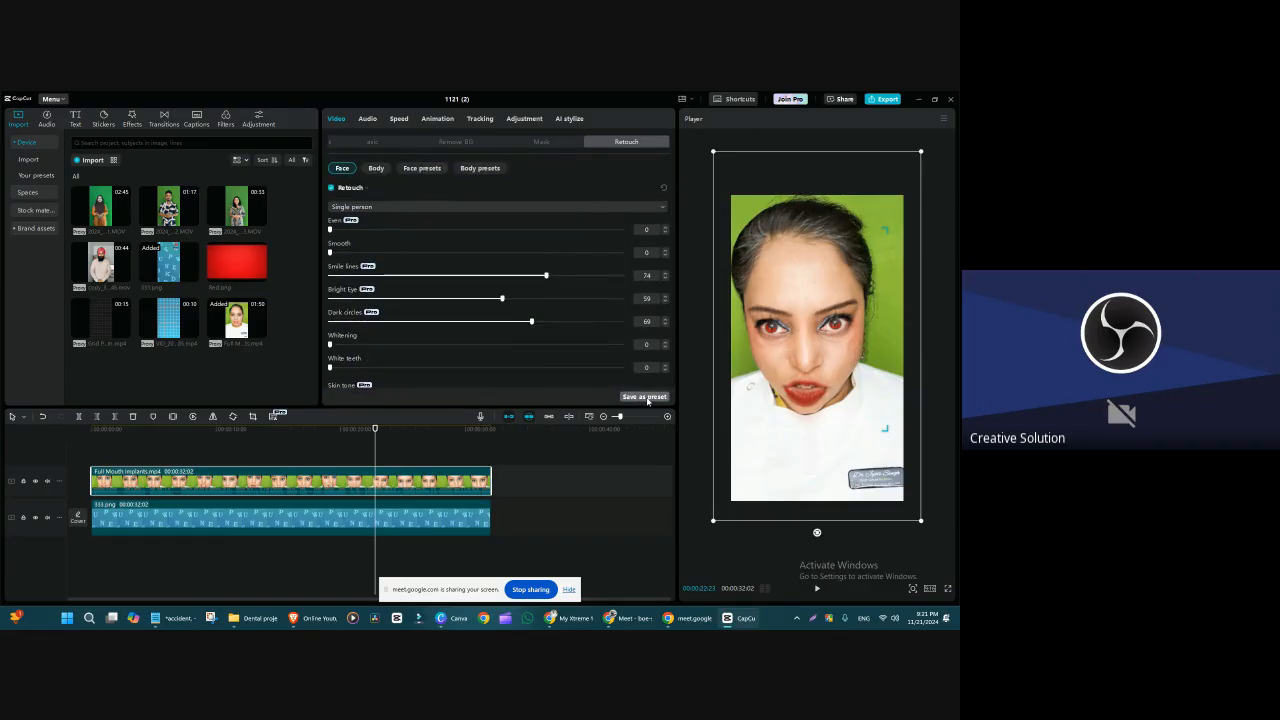
left_click(646, 397)
Step: Add the 02:45 green-screen MOV clip on a new top track and apply the saved face preset, Preset 4
left_click(421, 169)
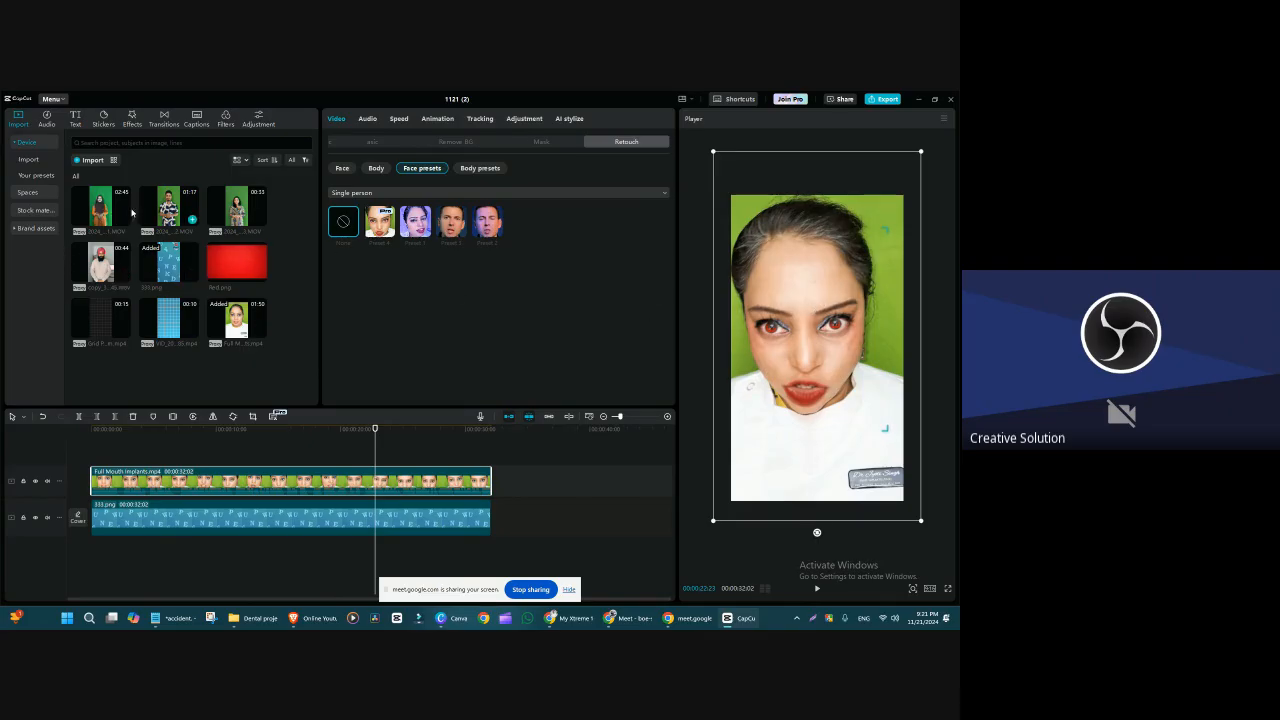
mouse_move(103, 205)
left_mouse_down()
mouse_move(136, 450)
mouse_move(95, 448)
left_mouse_up()
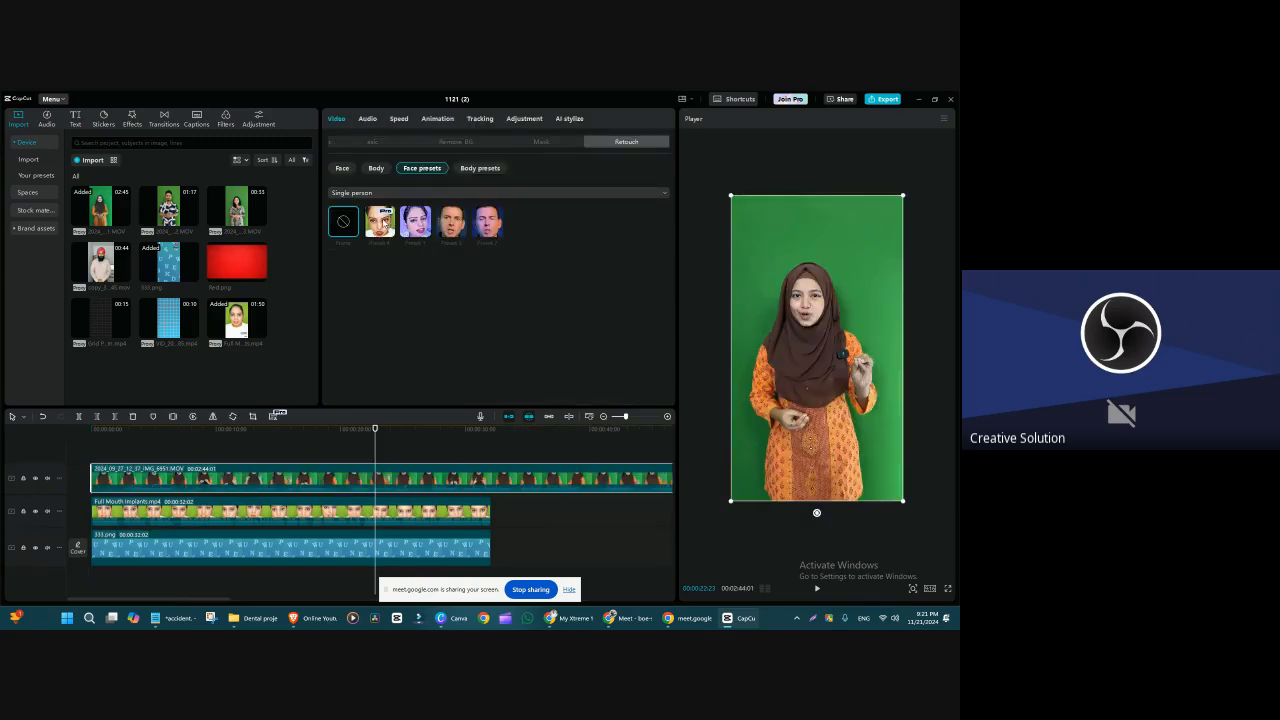
left_click(384, 218)
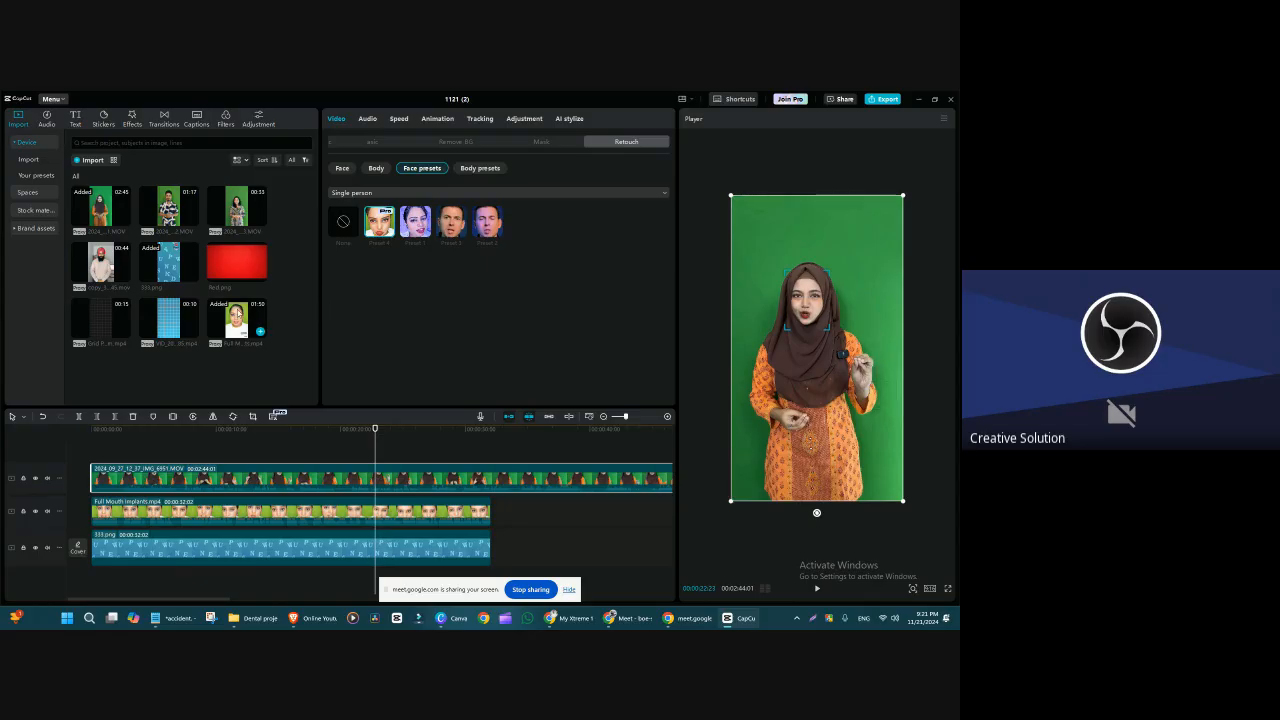
Step: Add another copy of the Full Mouth Implants clip on top, apply Preset 4, and show its Face settings
left_click_drag(237, 316, 100, 454)
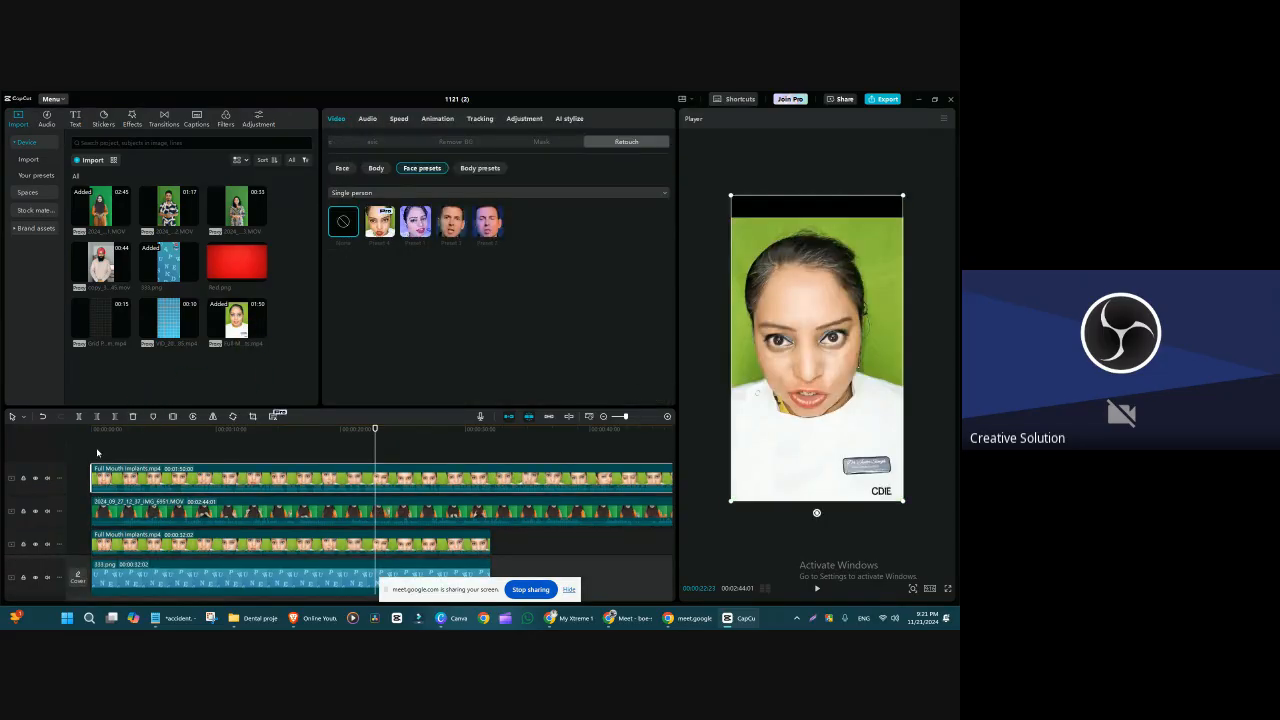
left_click(381, 223)
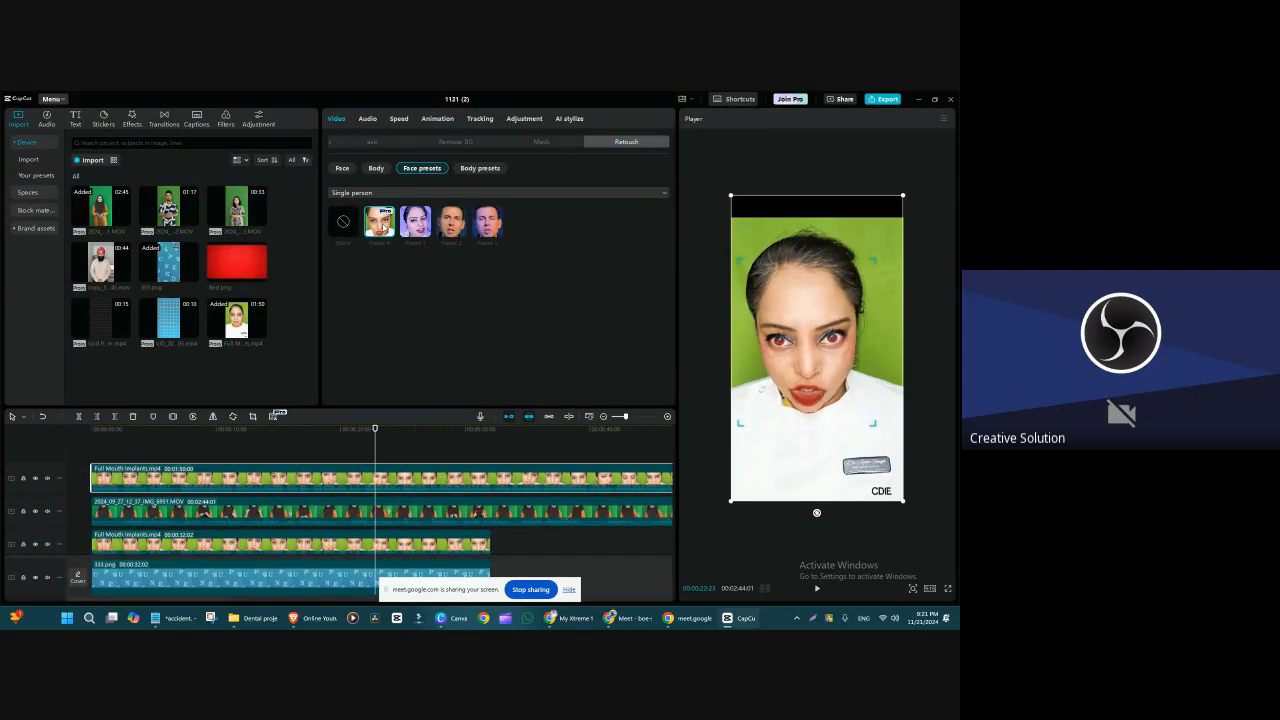
left_click(342, 168)
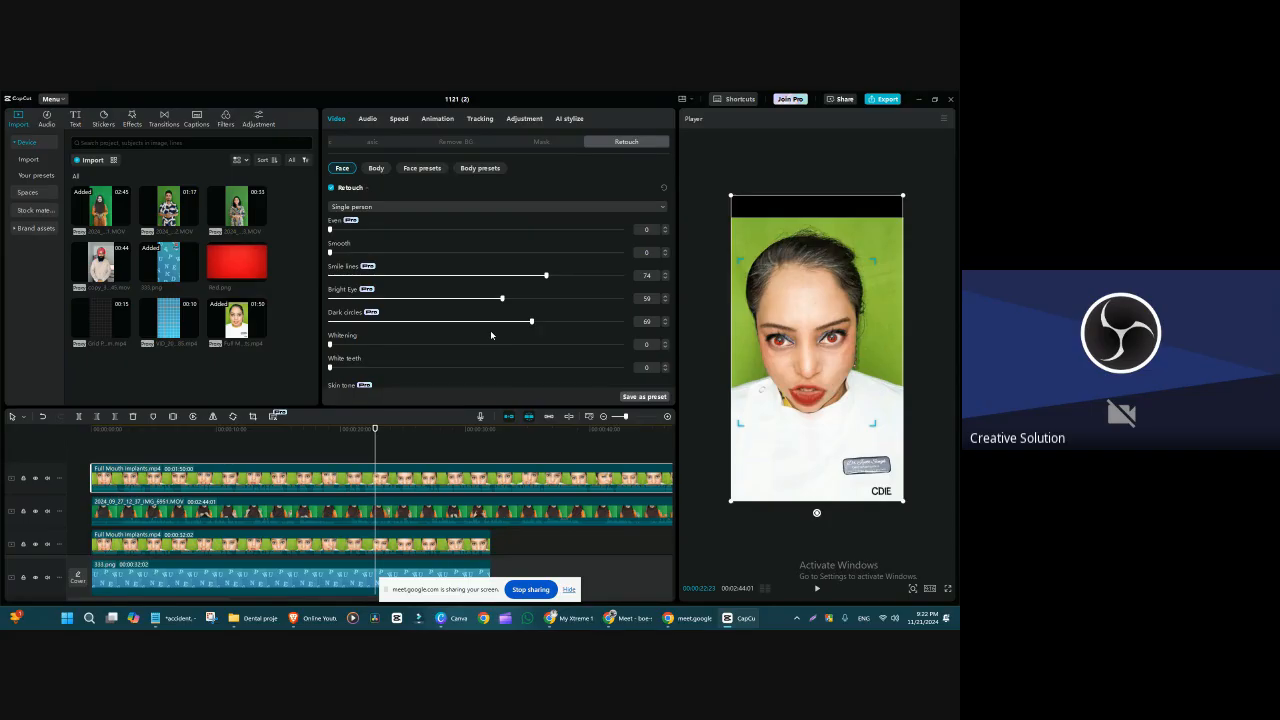
Step: Add the 00:33 green-screen clip on a new top track and apply the first saved face preset to it
left_click(224, 381)
left_click_drag(222, 381, 103, 452)
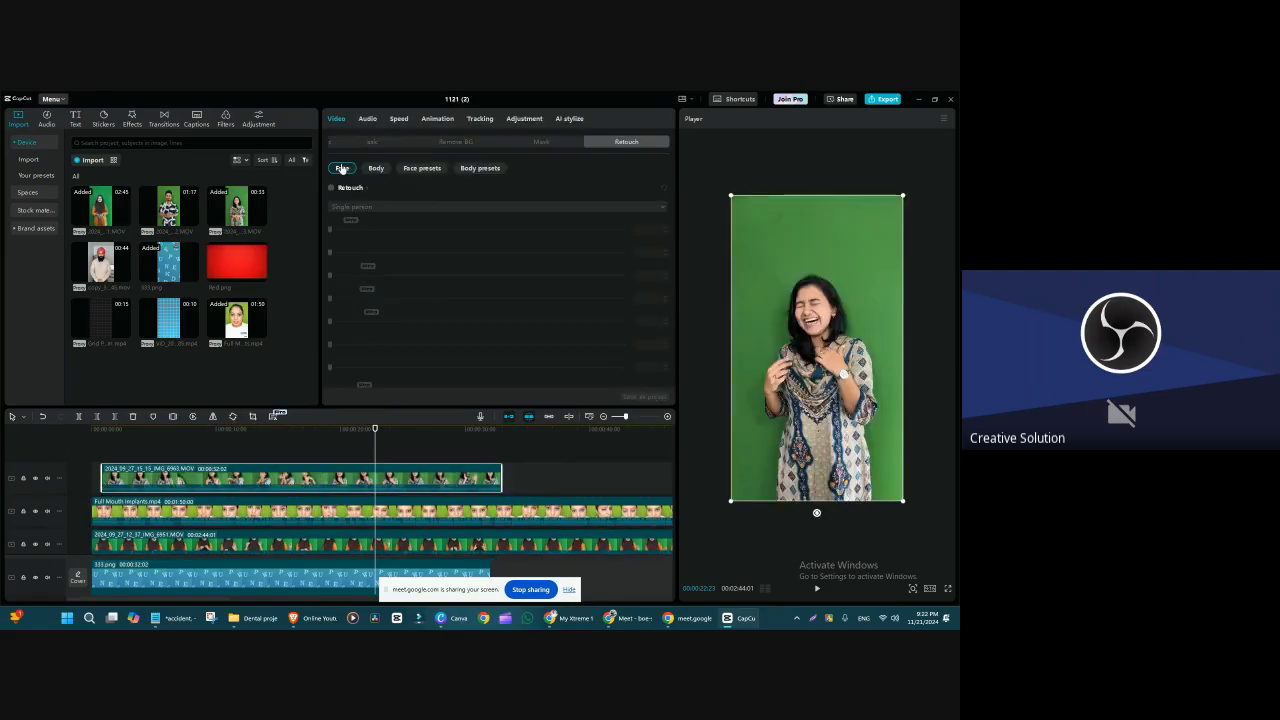
left_click(431, 168)
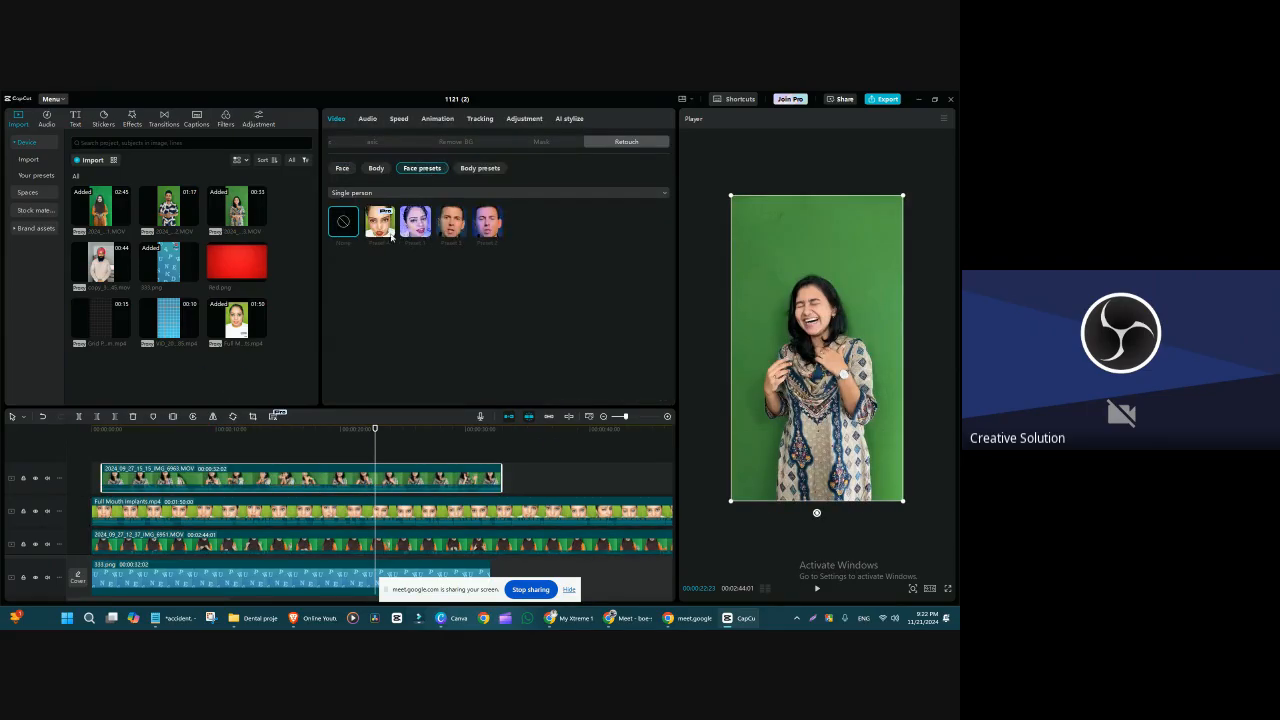
left_click(381, 226)
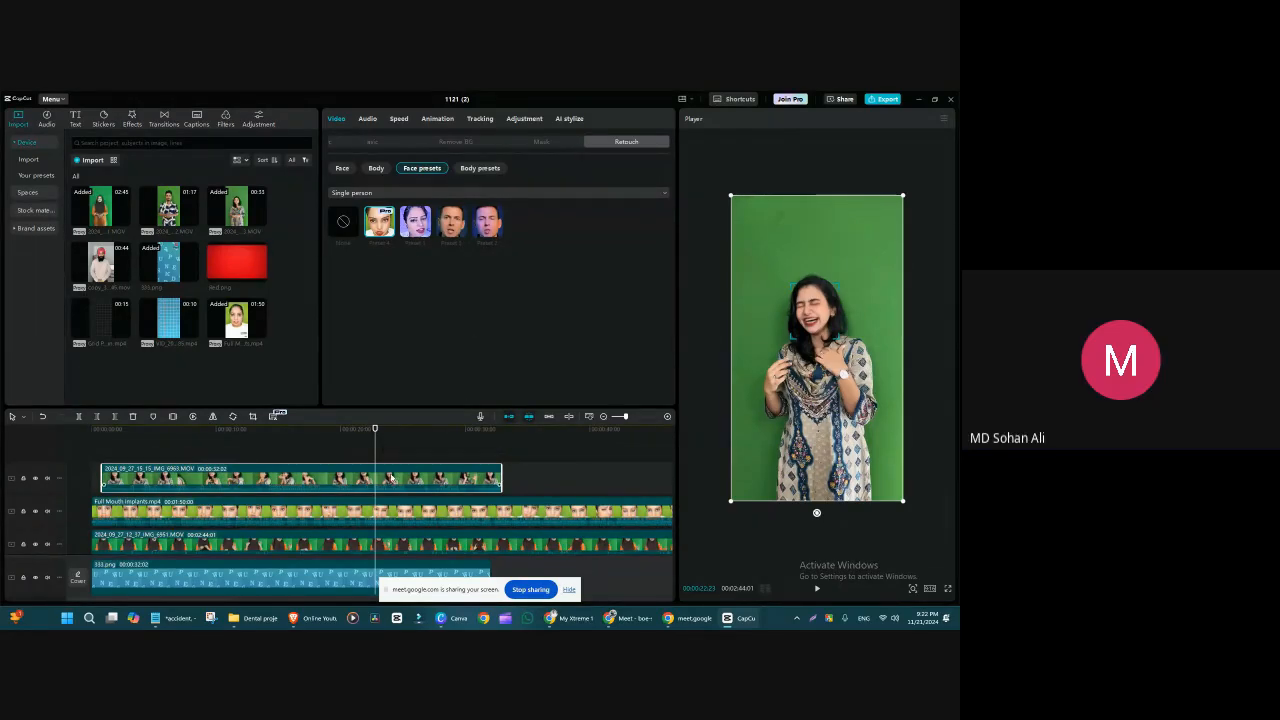
Step: Delete all the clips stacked above the 333.png background, leaving only the background on the timeline
key("Delete")
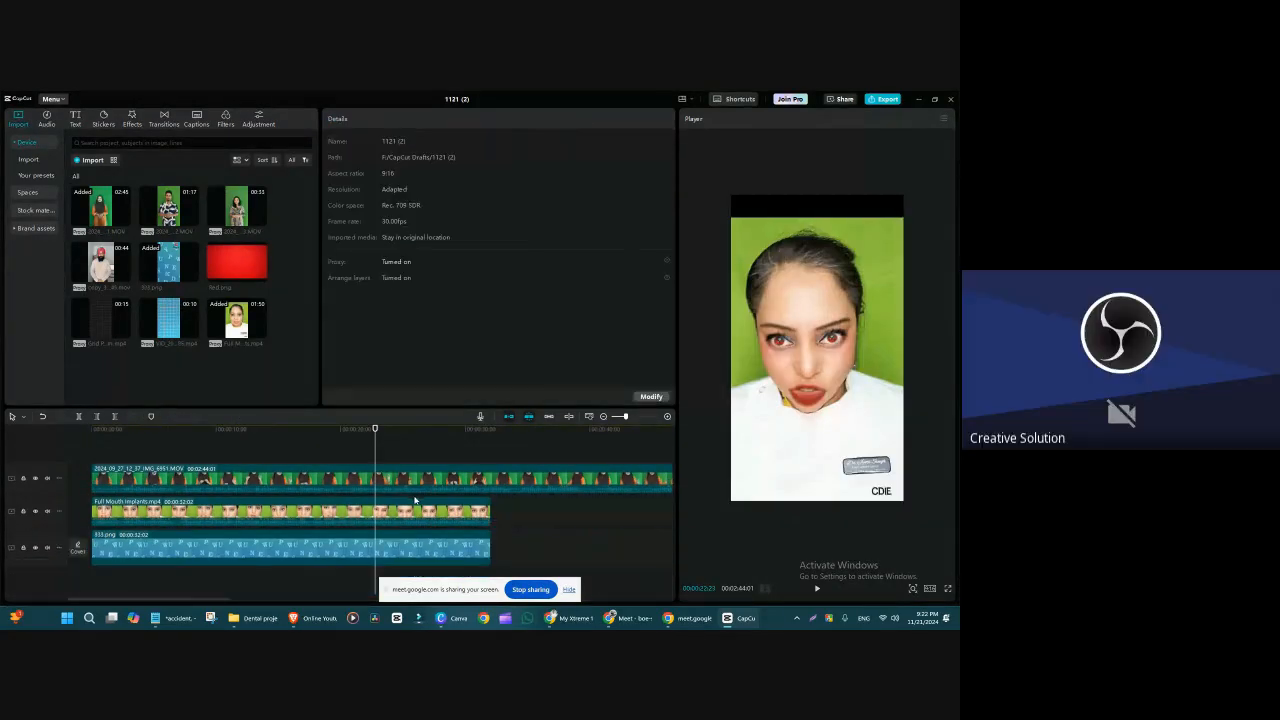
left_click(409, 482)
key("Delete")
left_click(409, 482)
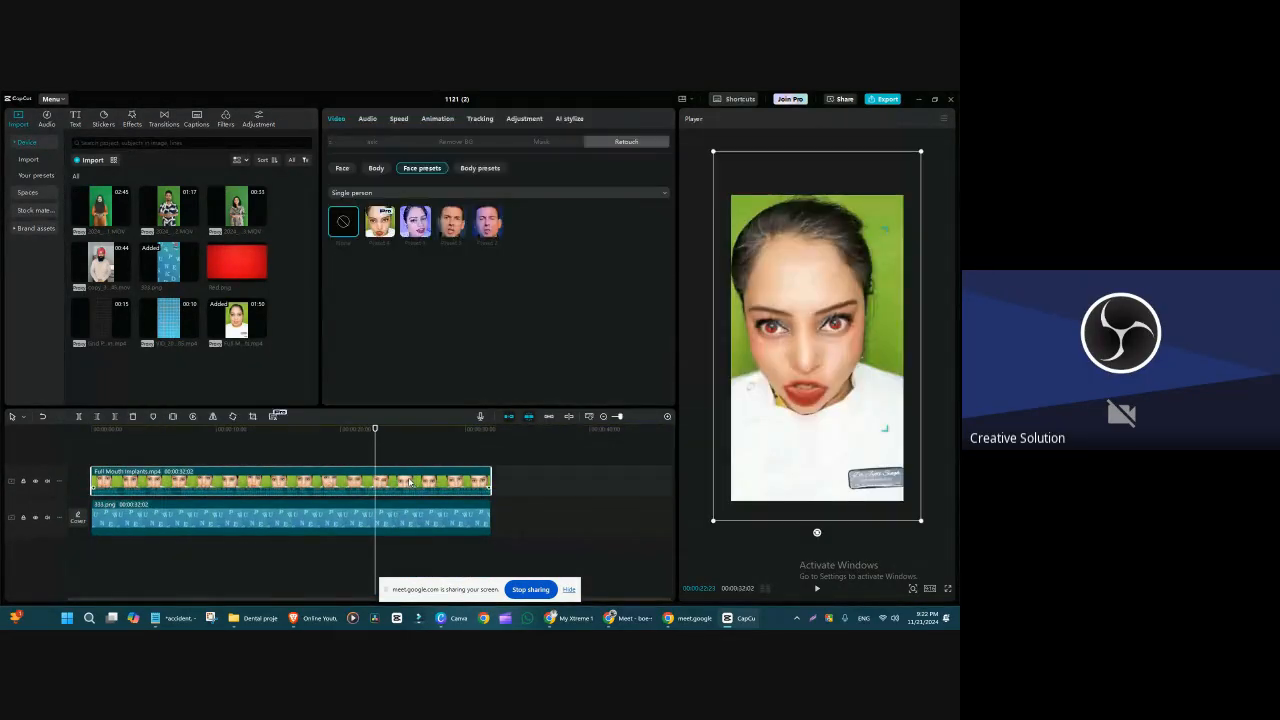
key("Delete")
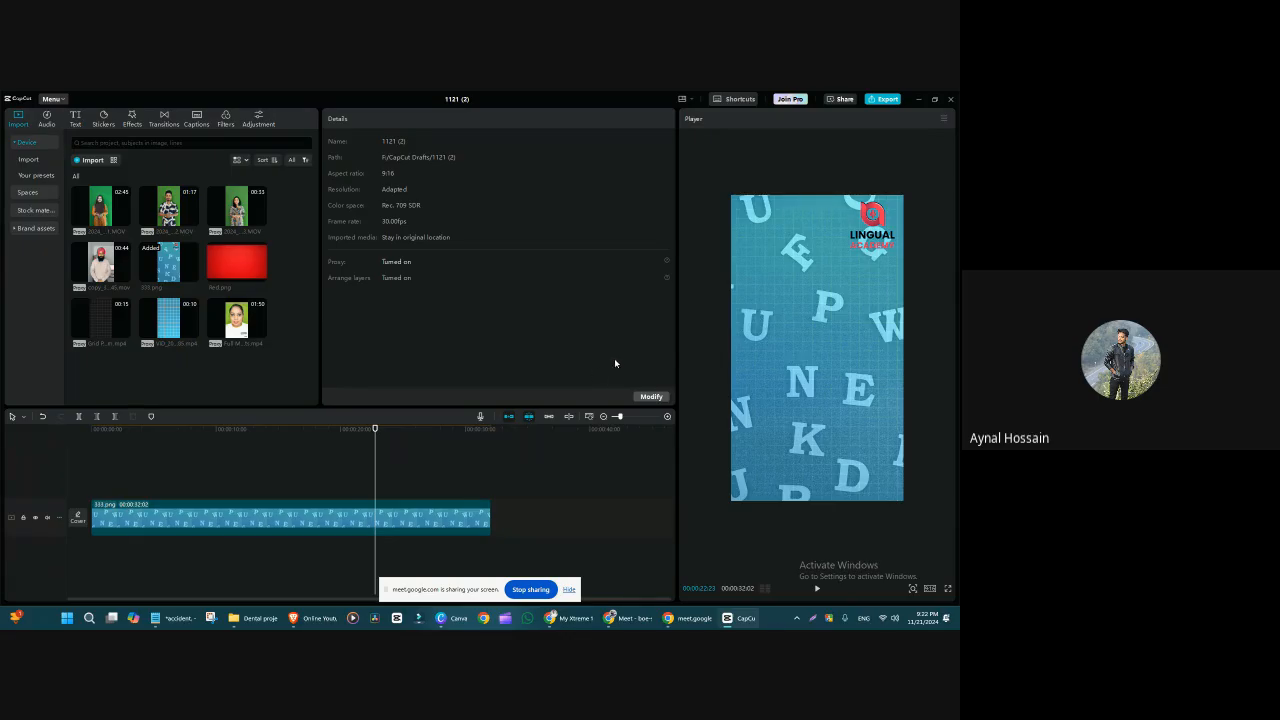
Step: Enlarge the preview image and rearrange the workspace so the timeline area is taller
left_click_drag(677, 345, 675, 345)
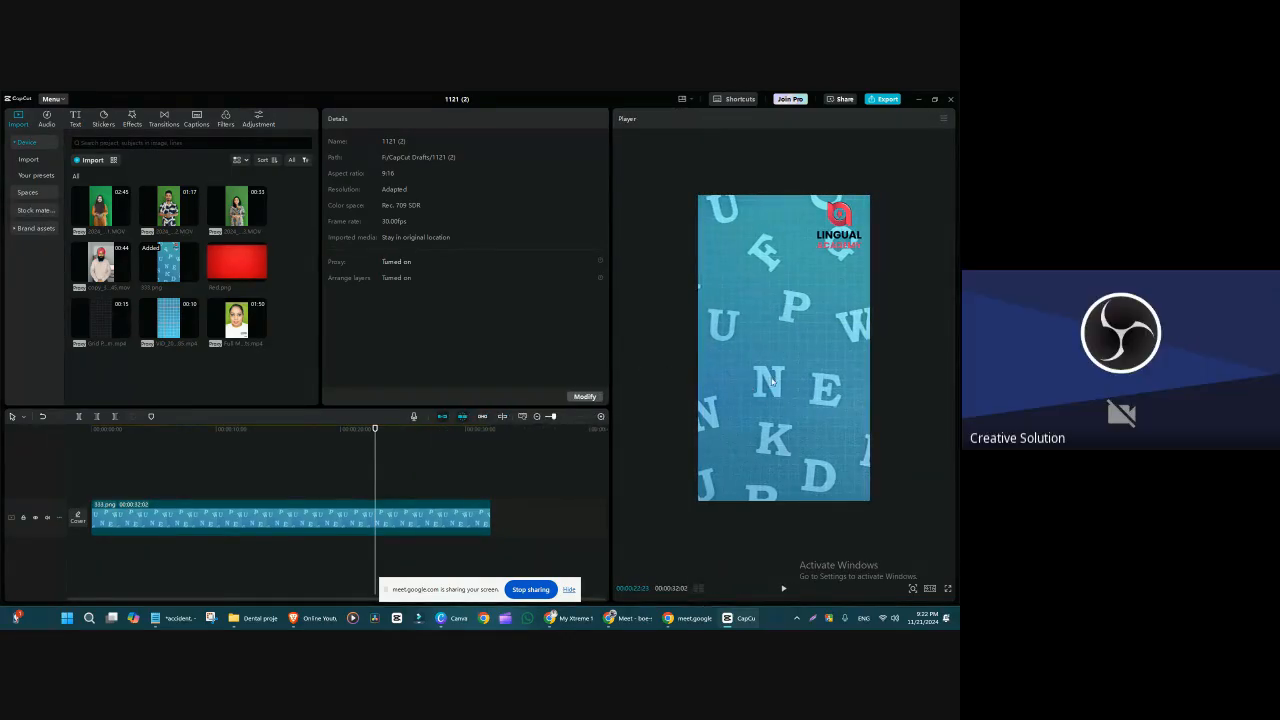
scroll(768, 384, "up", 5)
scroll(768, 384, "down", 3)
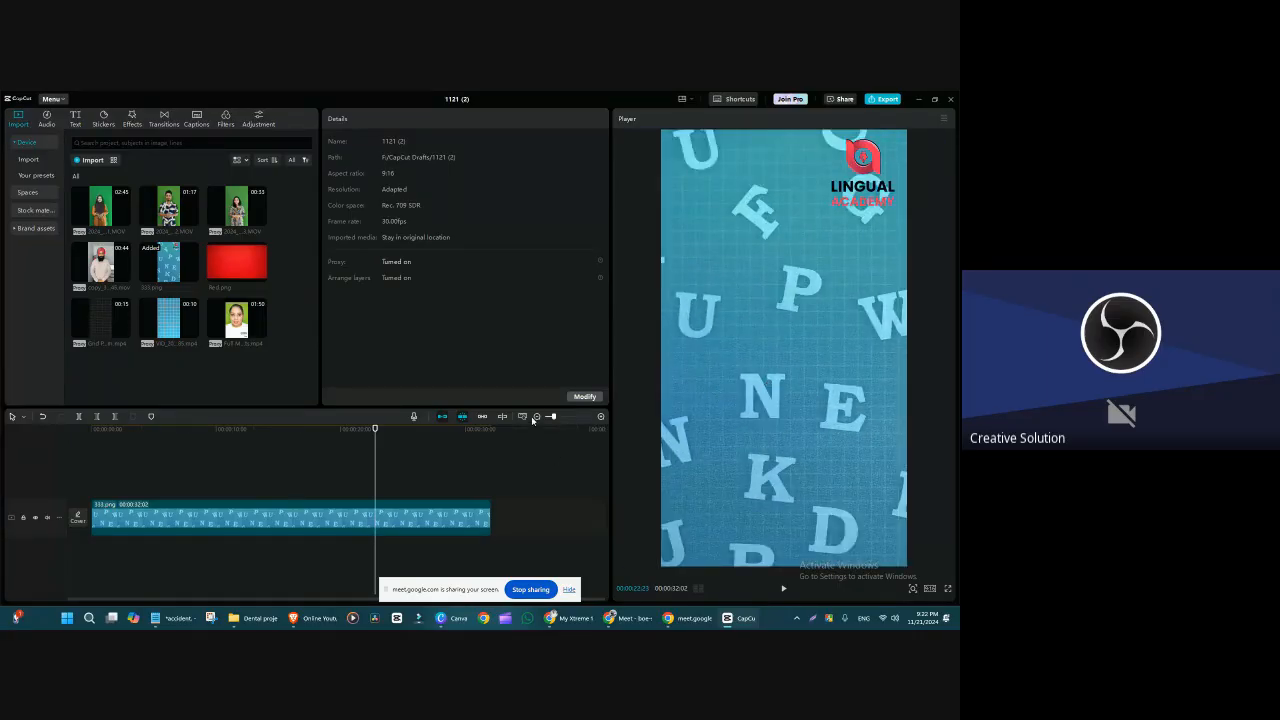
left_click_drag(531, 408, 530, 365)
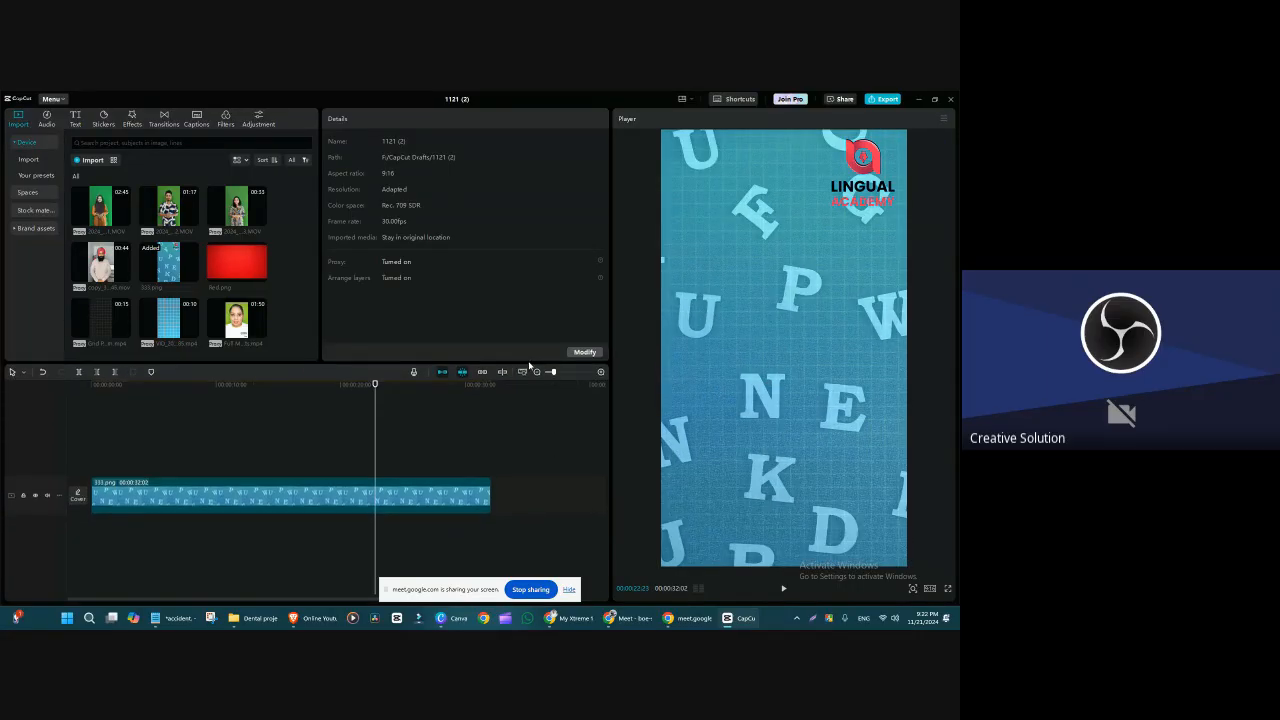
left_click_drag(610, 360, 673, 356)
Step: Move the playhead to about 13 seconds and add the 00:44 clip of the man in a turban above the background
left_click(404, 486)
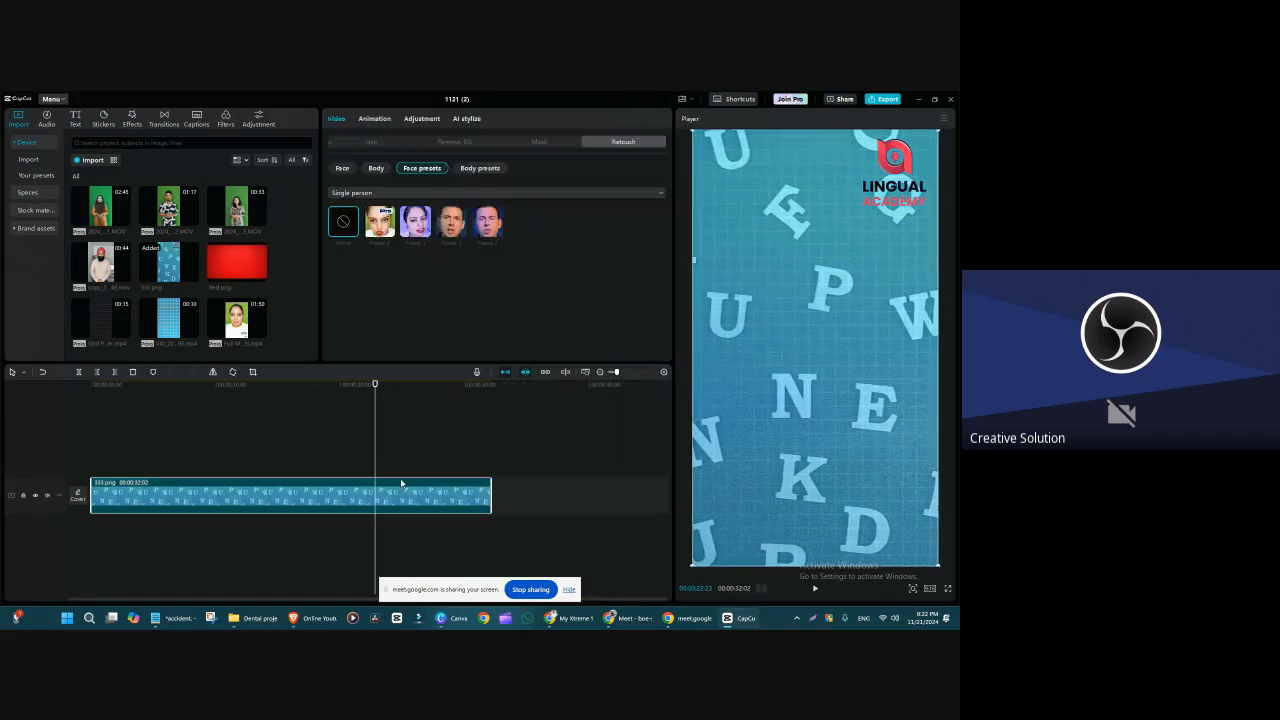
left_click(459, 408)
left_click_drag(459, 390, 263, 427)
left_click(311, 486)
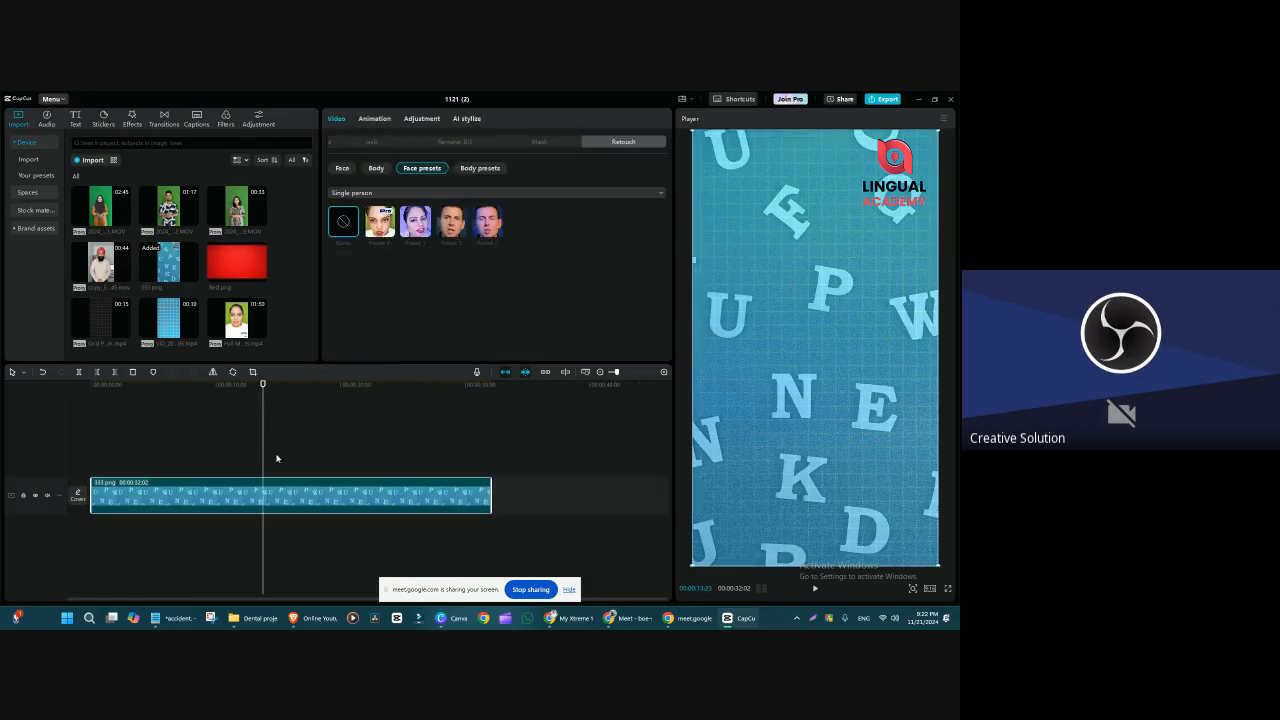
mouse_move(100, 268)
left_mouse_down()
mouse_move(180, 443)
mouse_move(93, 466)
left_mouse_up()
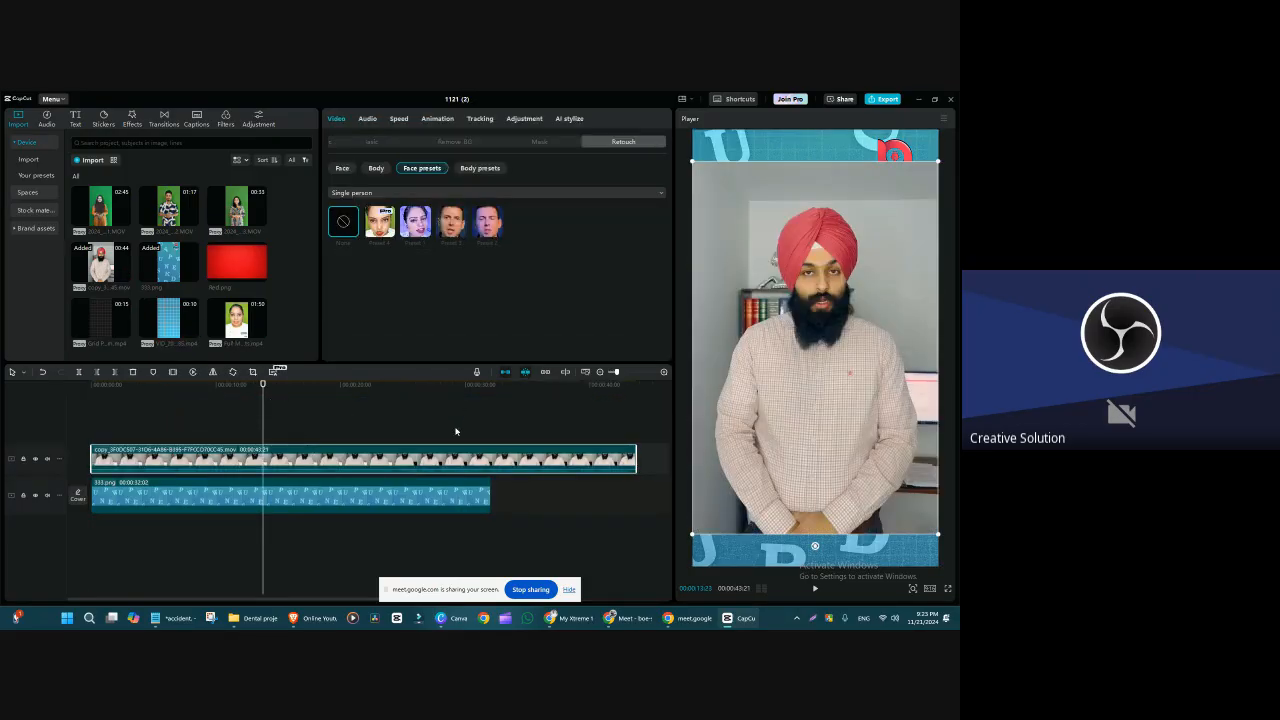
Step: Retouch the man's body with Head 72, Neck 92, Arms 98, Straight shoulders 65, Wide shoulders -11, Body 100 and Waist 100
left_click(376, 168)
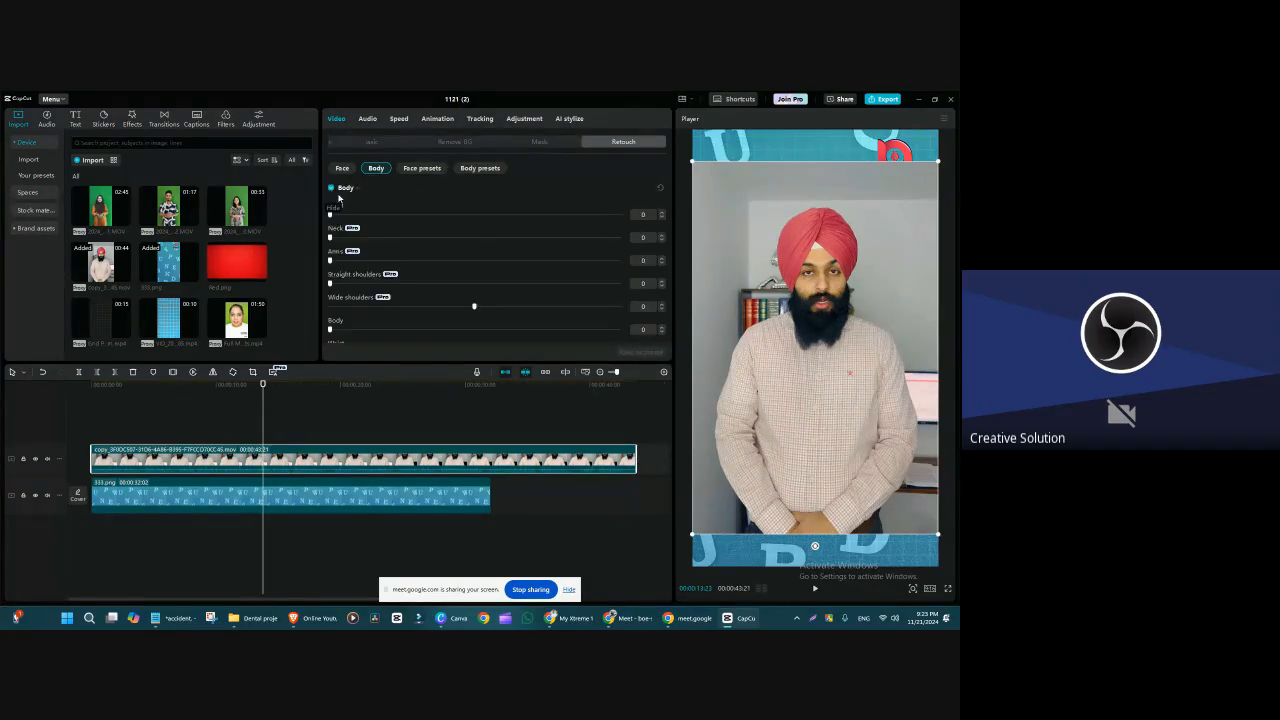
mouse_move(330, 214)
left_mouse_down()
mouse_move(586, 218)
mouse_move(537, 218)
left_mouse_up()
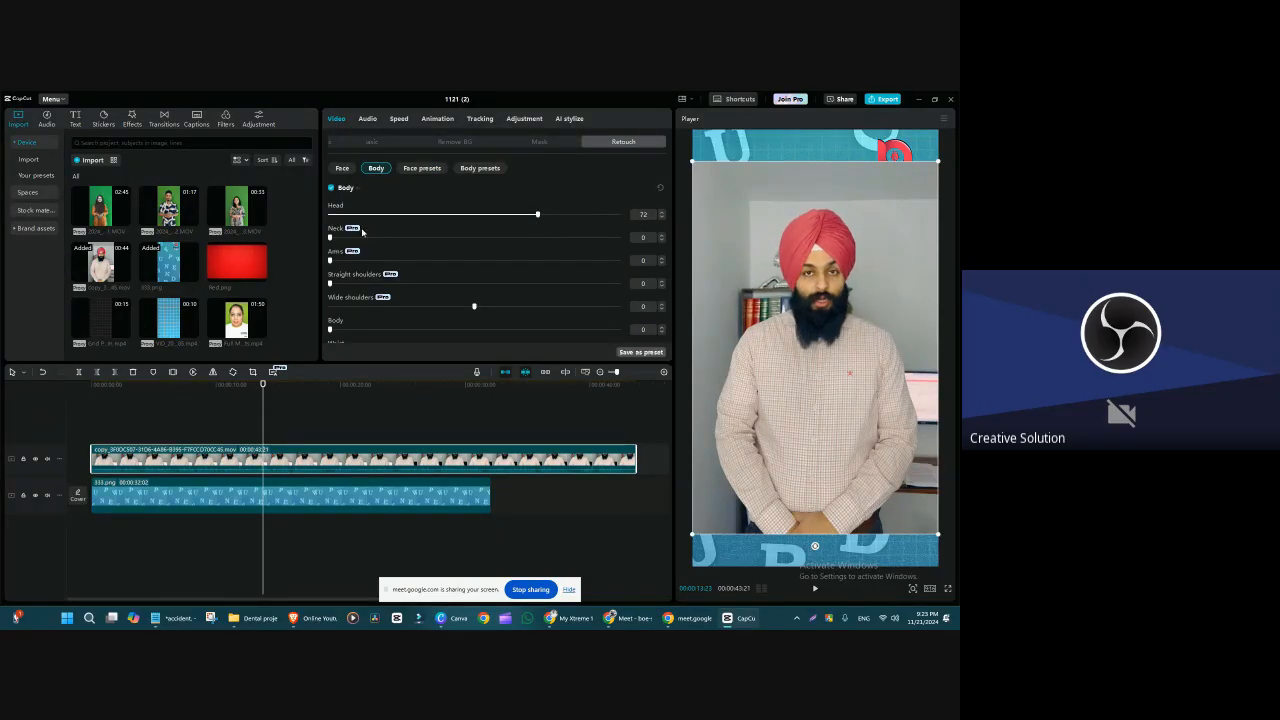
left_click_drag(362, 236, 576, 240)
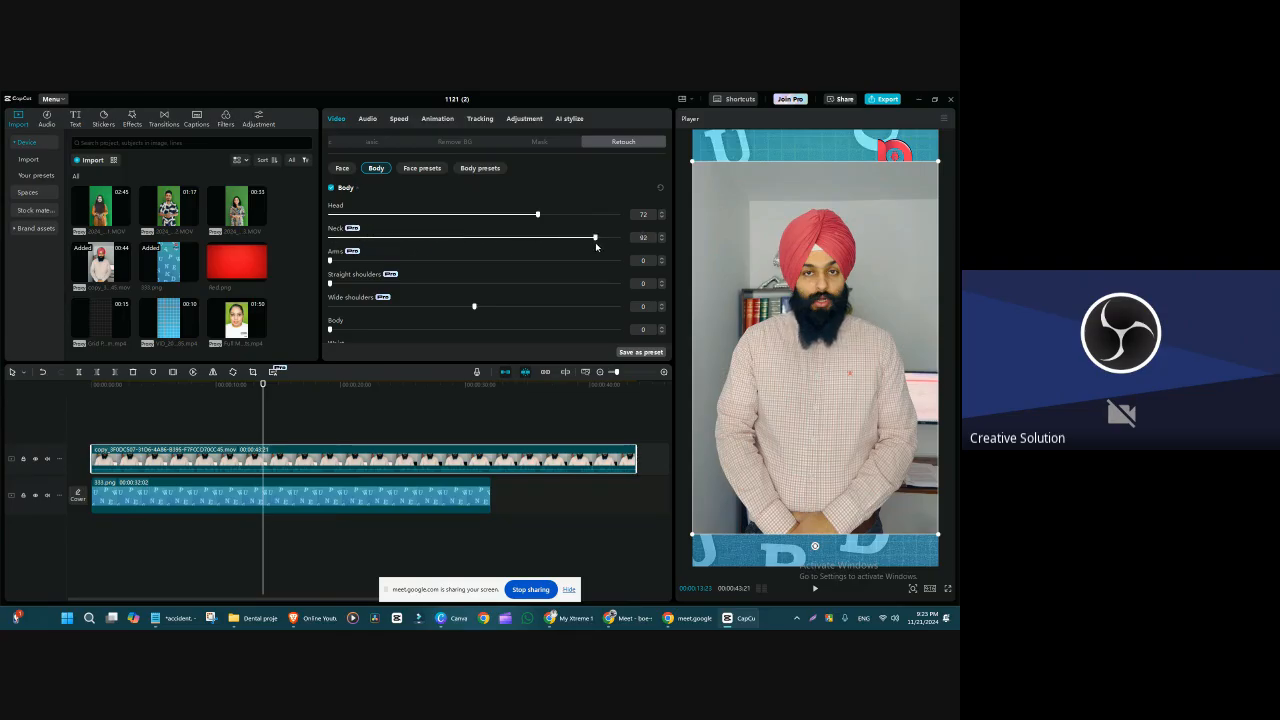
left_click_drag(378, 262, 597, 265)
left_click_drag(366, 284, 443, 331)
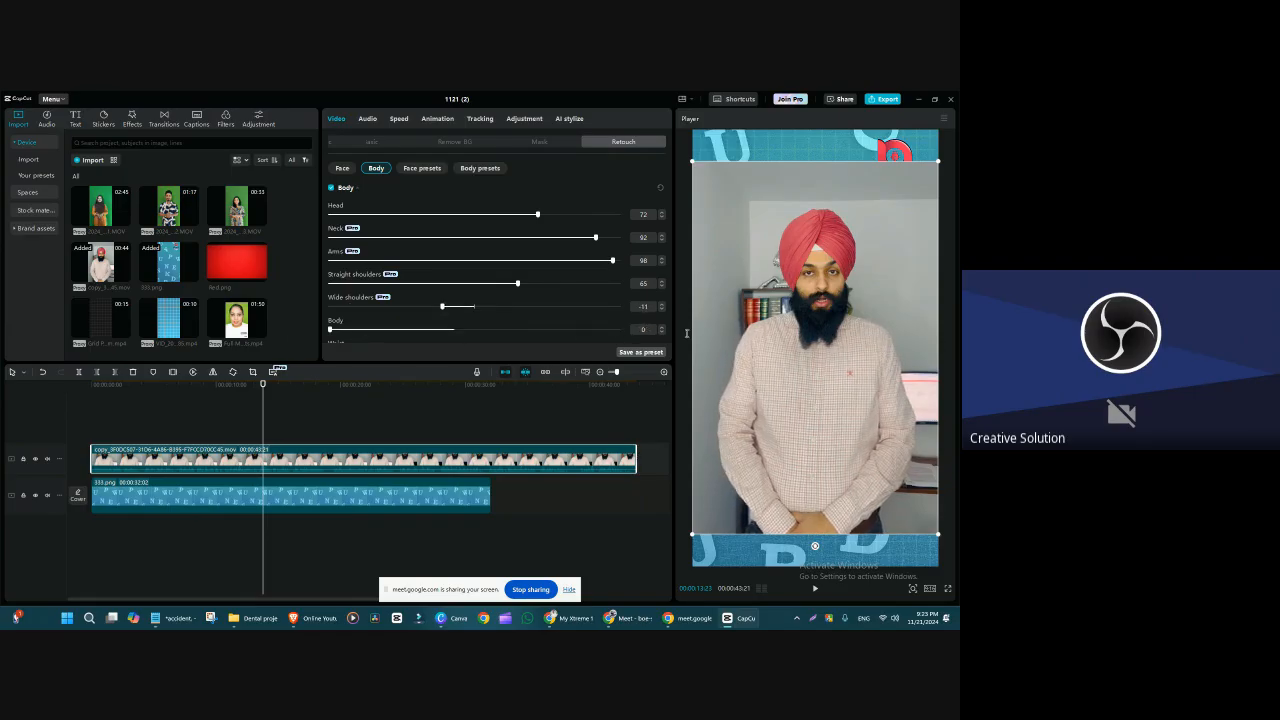
left_click_drag(687, 333, 765, 268)
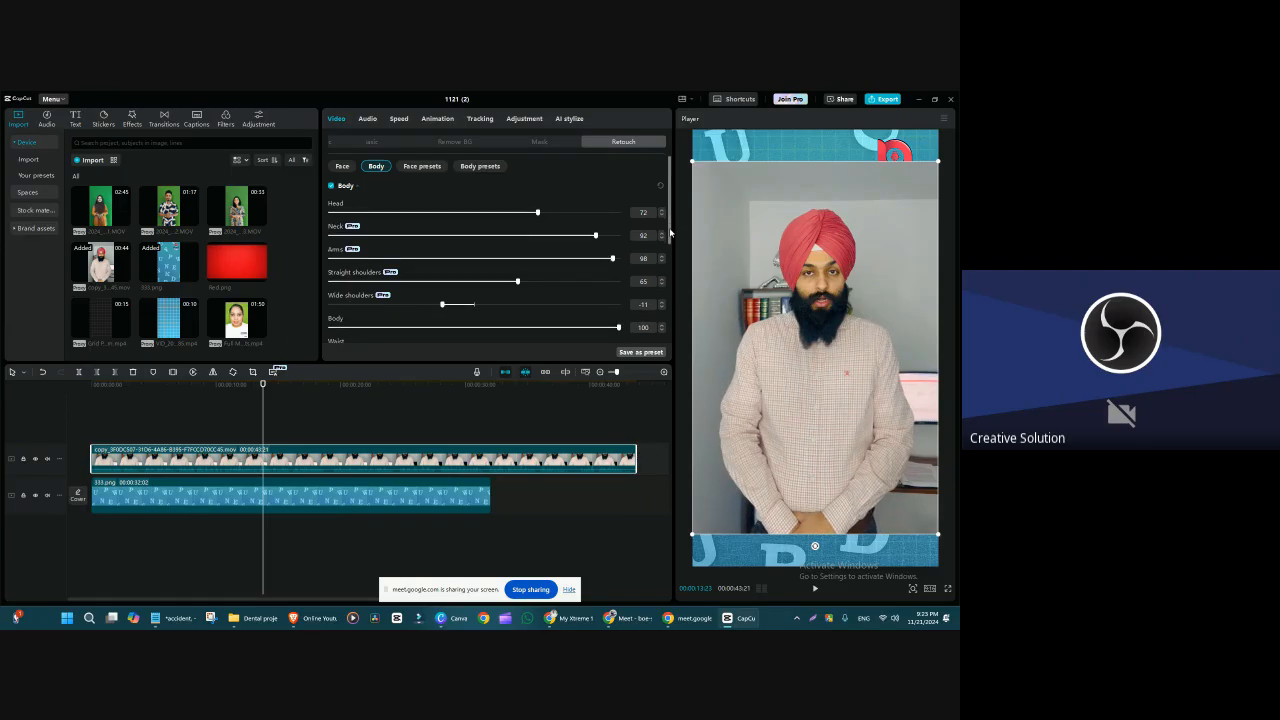
scroll(490, 257, "down", 3)
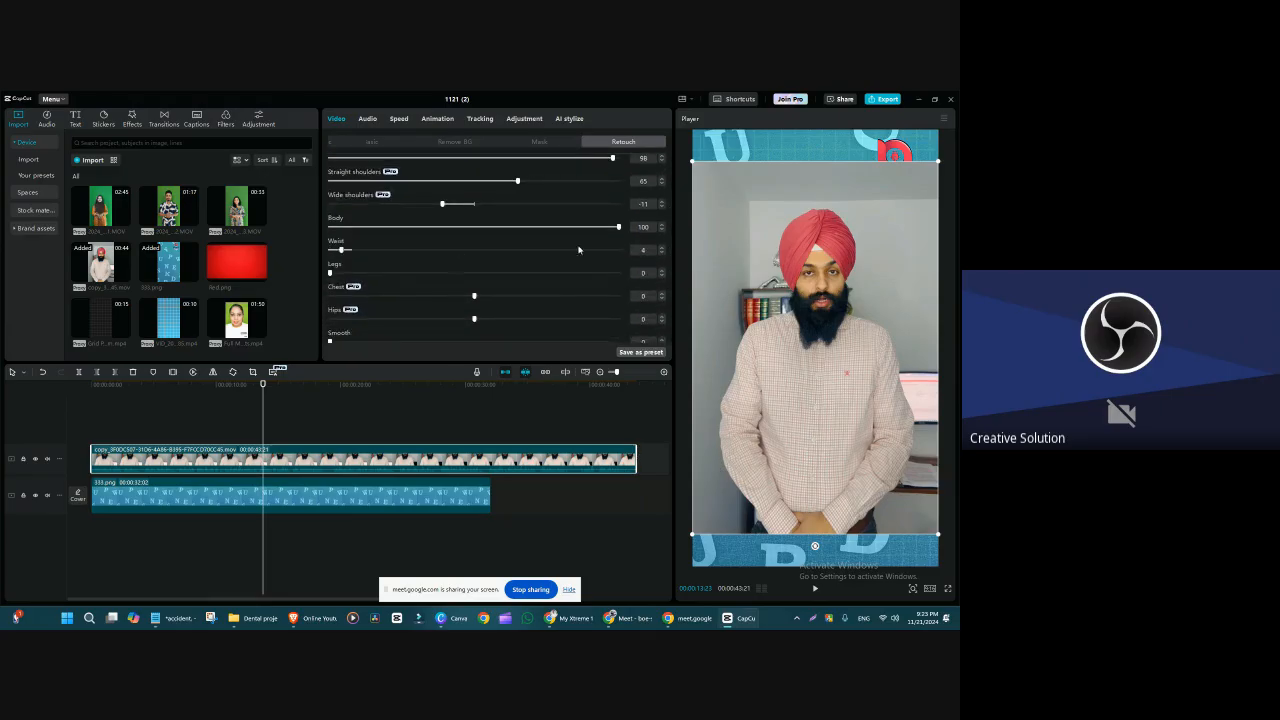
left_click_drag(578, 250, 628, 250)
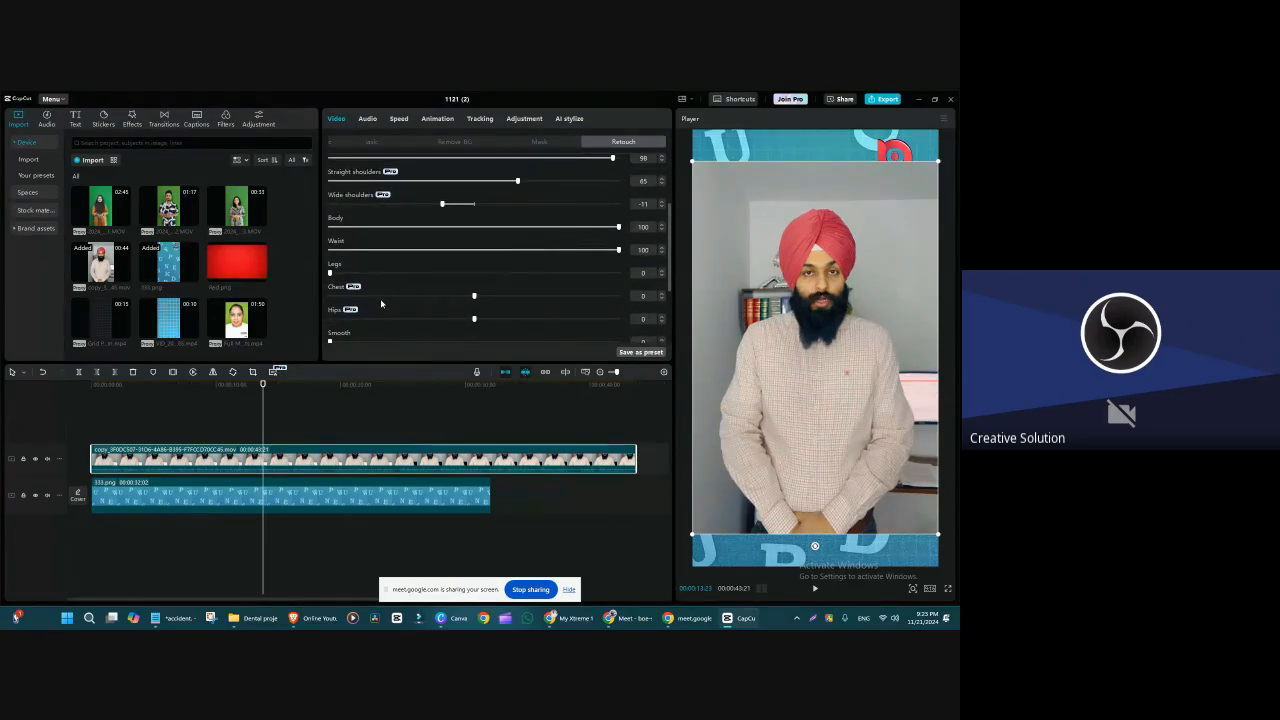
Step: Try out the Chest and Hips body adjustments on the man's clip
mouse_move(474, 296)
left_mouse_down()
mouse_move(620, 296)
mouse_move(552, 296)
left_mouse_up()
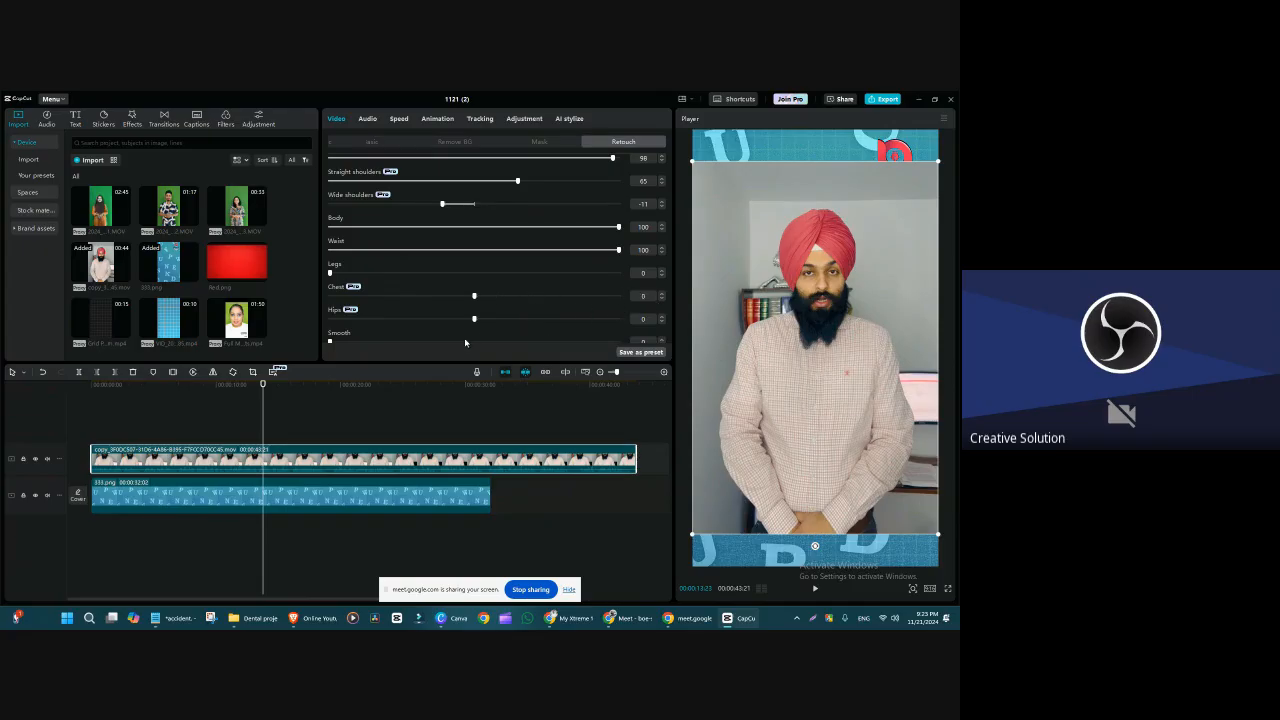
mouse_move(577, 344)
left_mouse_down()
mouse_move(619, 355)
mouse_move(330, 370)
mouse_move(619, 385)
mouse_move(546, 405)
mouse_move(392, 399)
mouse_move(630, 402)
mouse_move(440, 403)
mouse_move(893, 407)
mouse_move(481, 413)
left_mouse_up()
scroll(671, 263, "down", 1)
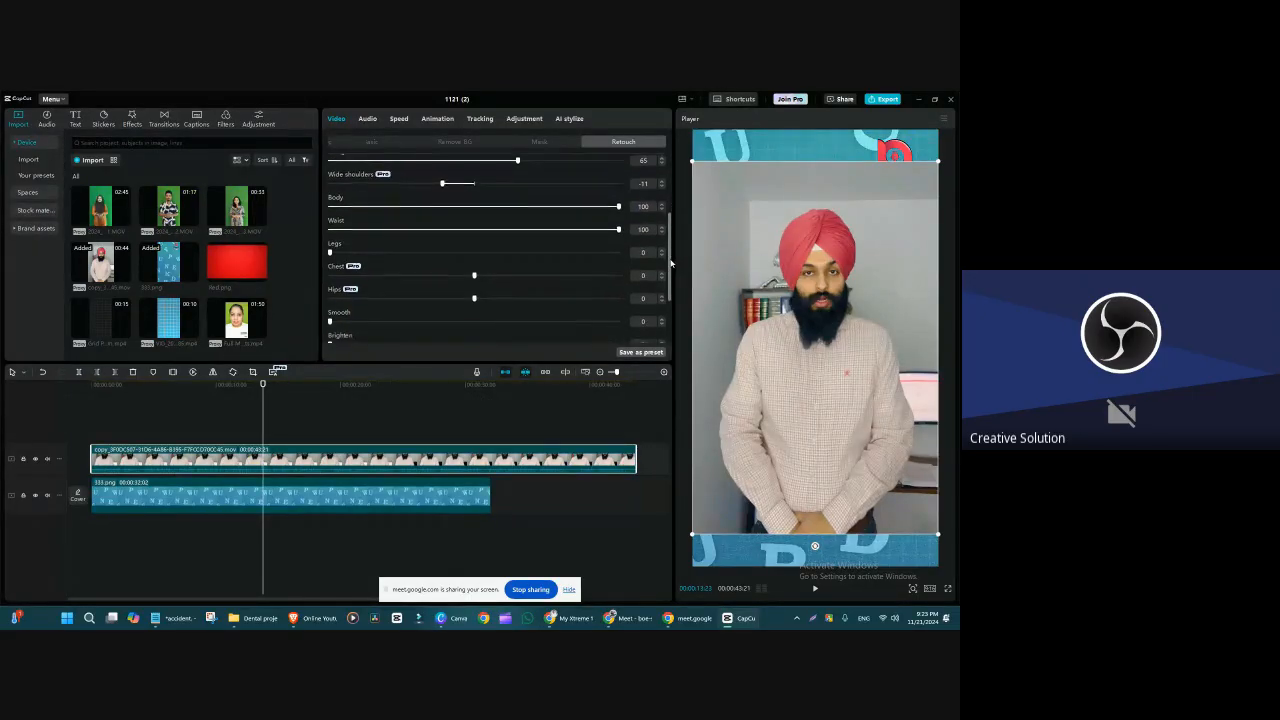
scroll(671, 263, "down", 2)
mouse_move(475, 255)
left_mouse_down()
mouse_move(617, 257)
mouse_move(456, 291)
mouse_move(785, 298)
mouse_move(368, 314)
mouse_move(769, 317)
mouse_move(480, 338)
mouse_move(687, 354)
mouse_move(386, 374)
mouse_move(870, 374)
mouse_move(340, 374)
mouse_move(476, 373)
left_mouse_up()
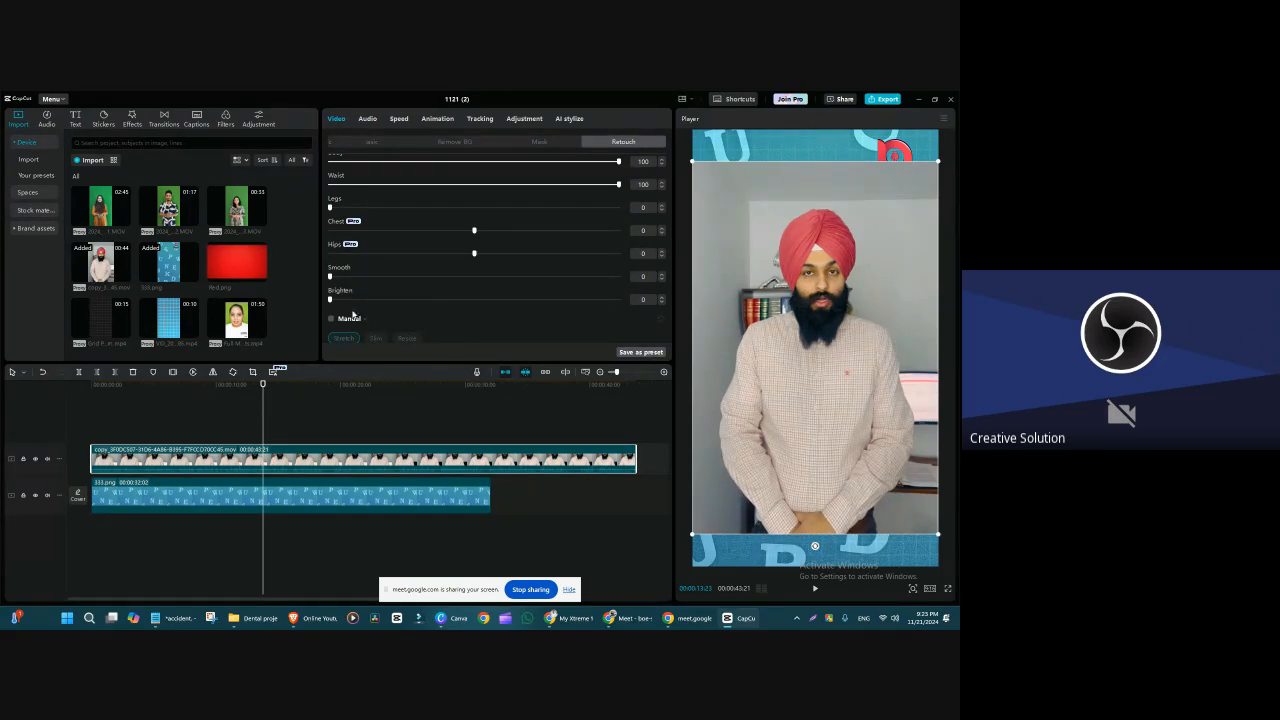
Step: Try out the Smooth and Brighten body adjustments, setting Brighten to 83
left_click_drag(457, 303, 740, 305)
left_click_drag(618, 276, 573, 277)
left_click_drag(720, 306, 370, 300)
left_click_drag(535, 312, 657, 362)
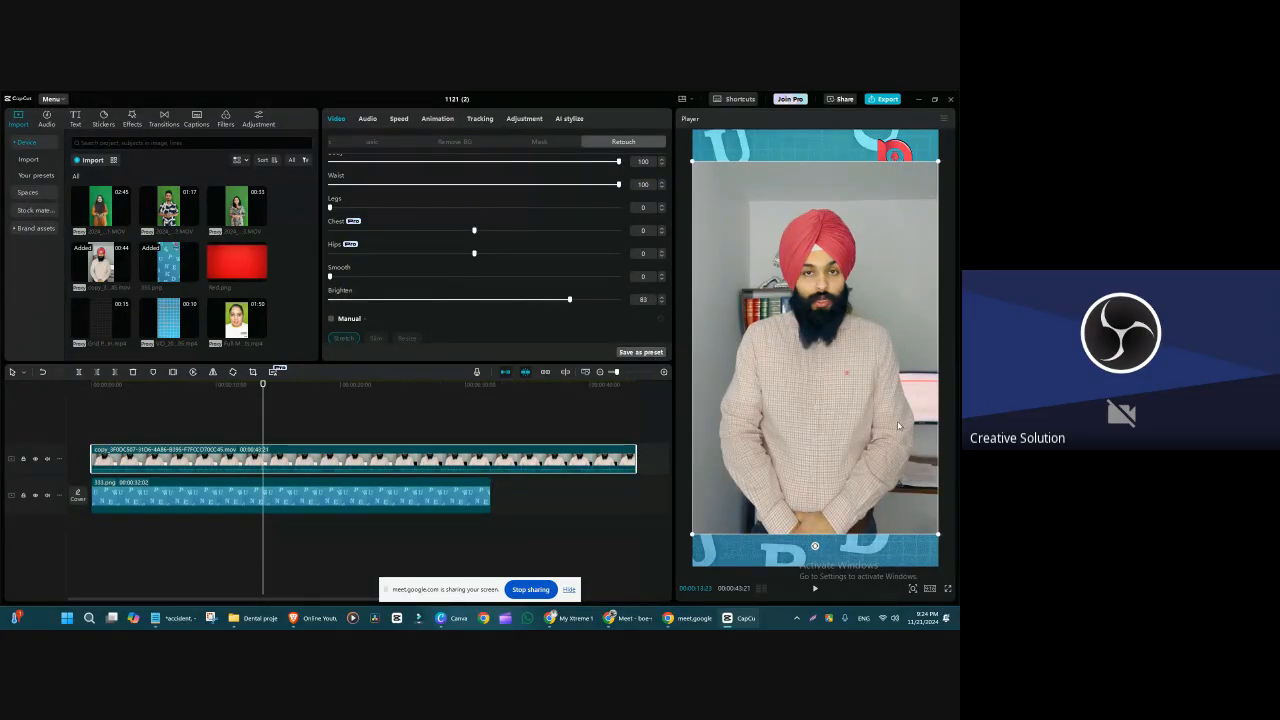
Step: Enlarge and reposition the man's clip in the frame while testing Brighten at 100 and at its minimum
left_click_drag(865, 458, 850, 334)
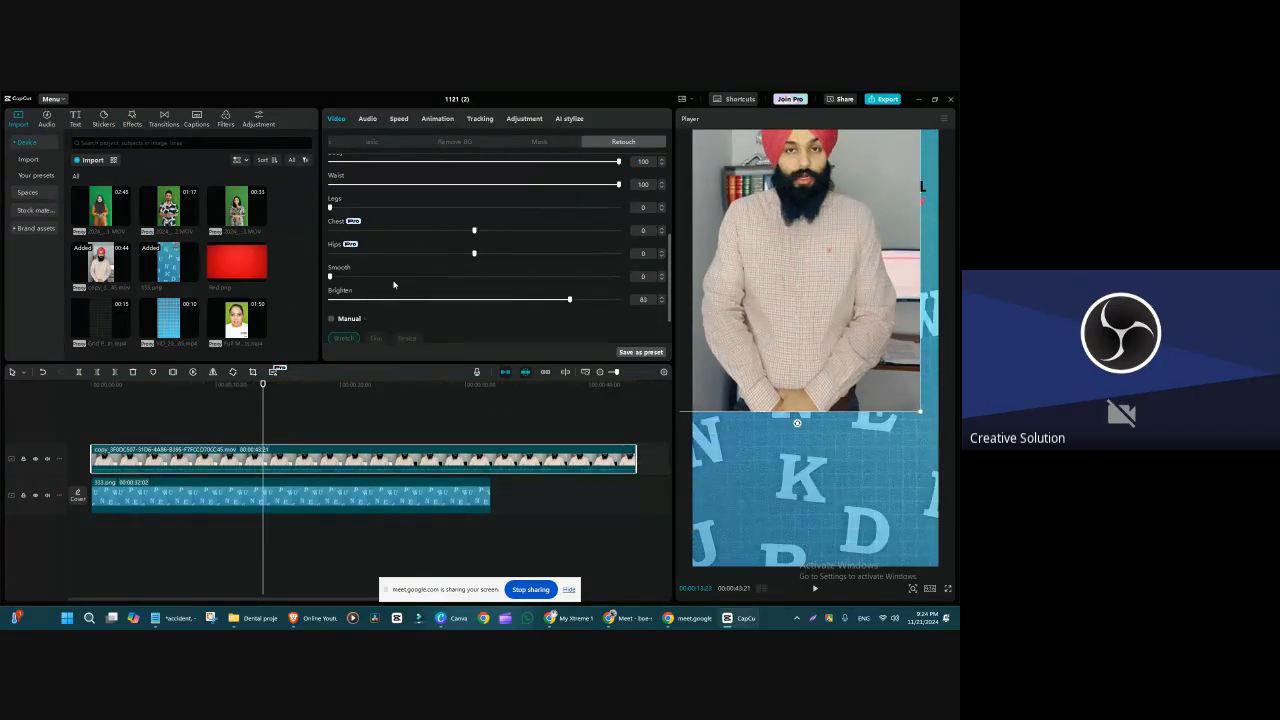
left_click_drag(441, 309, 670, 311)
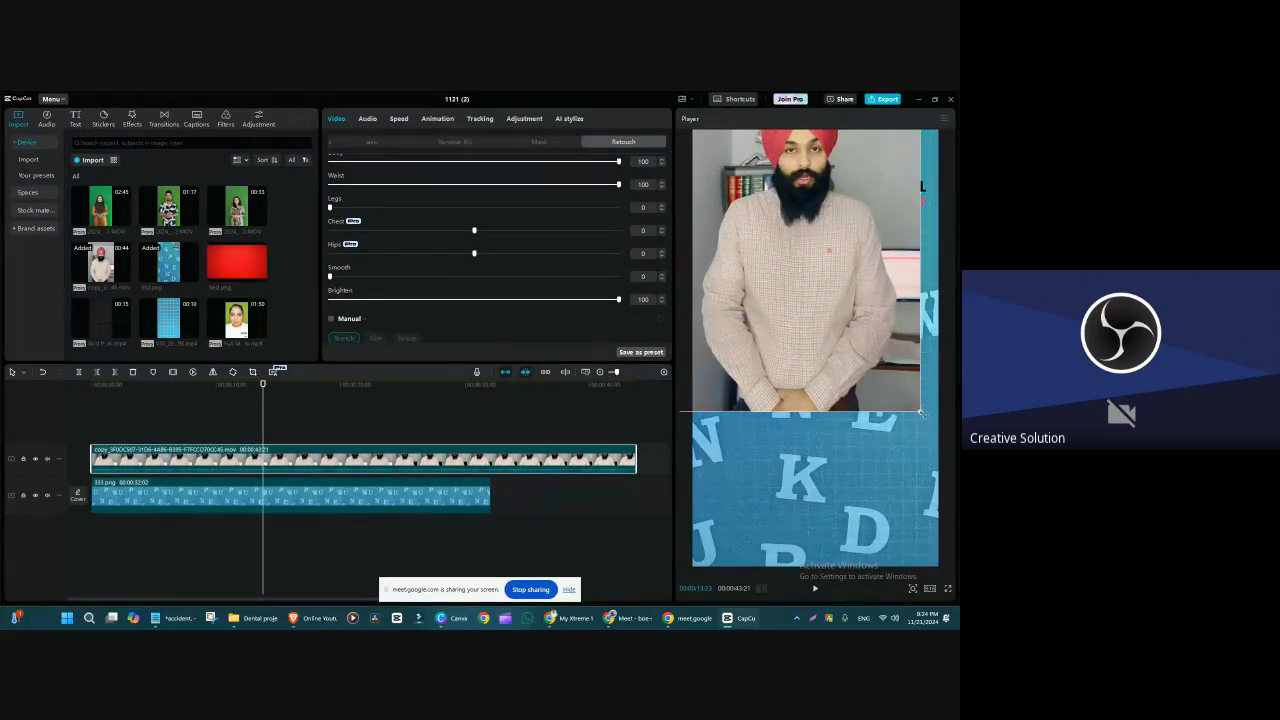
left_click_drag(922, 412, 952, 503)
left_click_drag(815, 460, 813, 380)
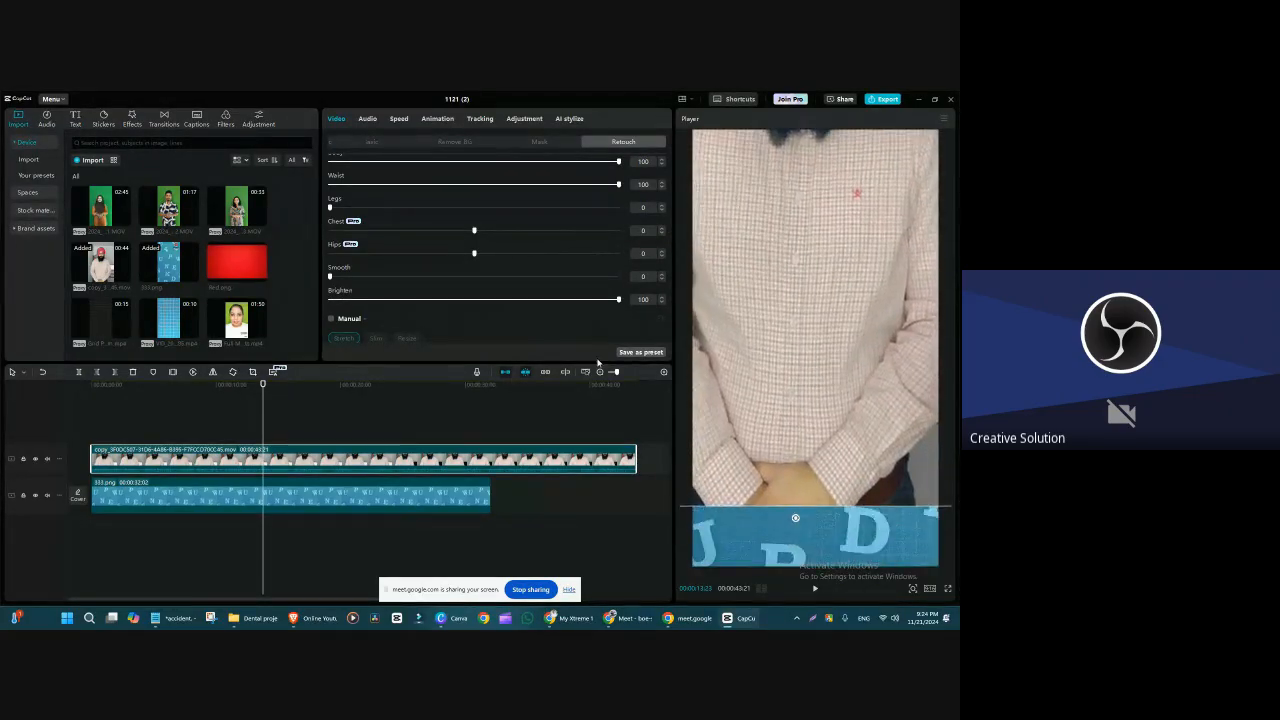
left_click_drag(619, 300, 300, 305)
left_click_drag(763, 317, 757, 421)
Step: Set Neck to 82, Arms to 100, Body to 11 and Waist to 36, and trim the clip's end to roughly match the background
scroll(431, 314, "up", 5)
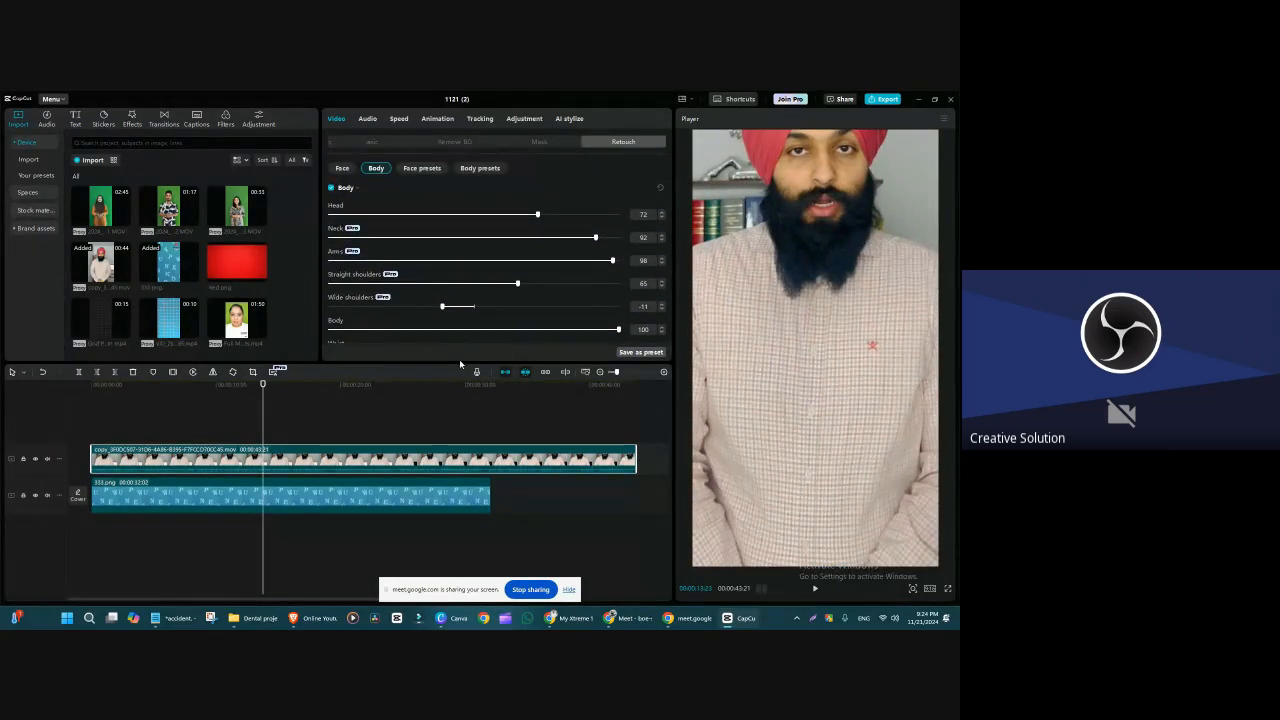
left_click_drag(459, 362, 459, 437)
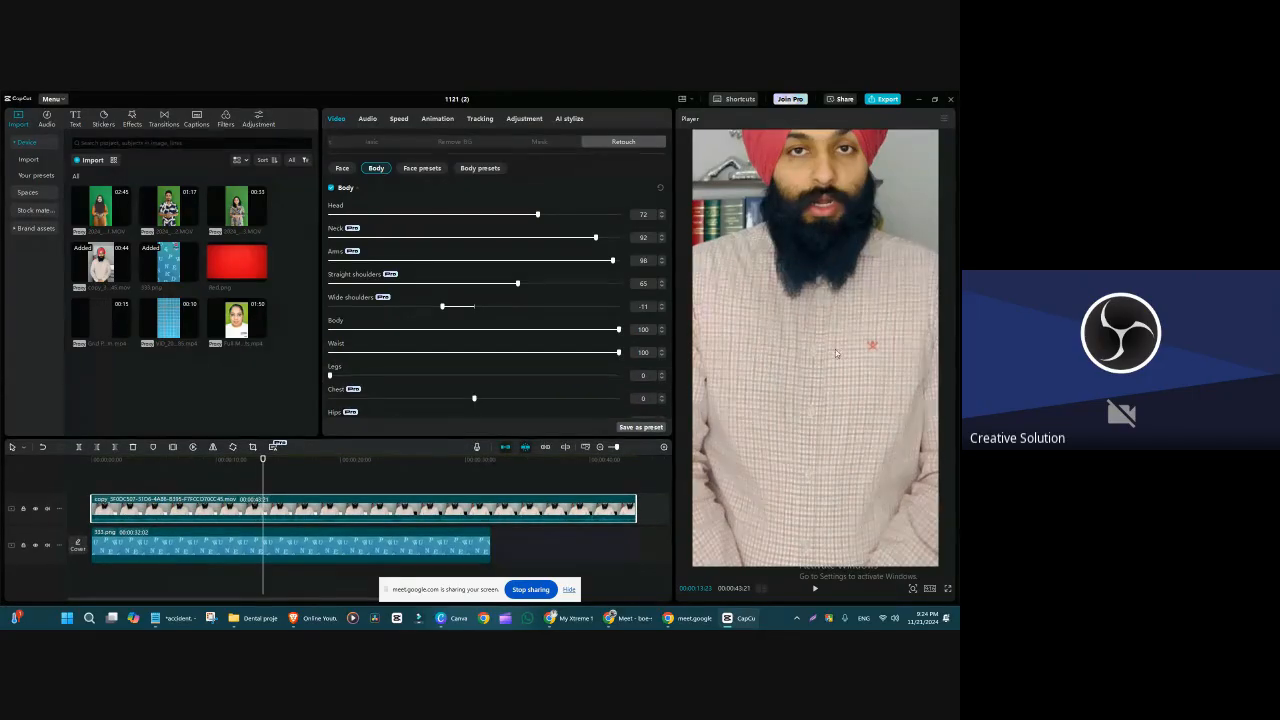
scroll(820, 350, "down", 3)
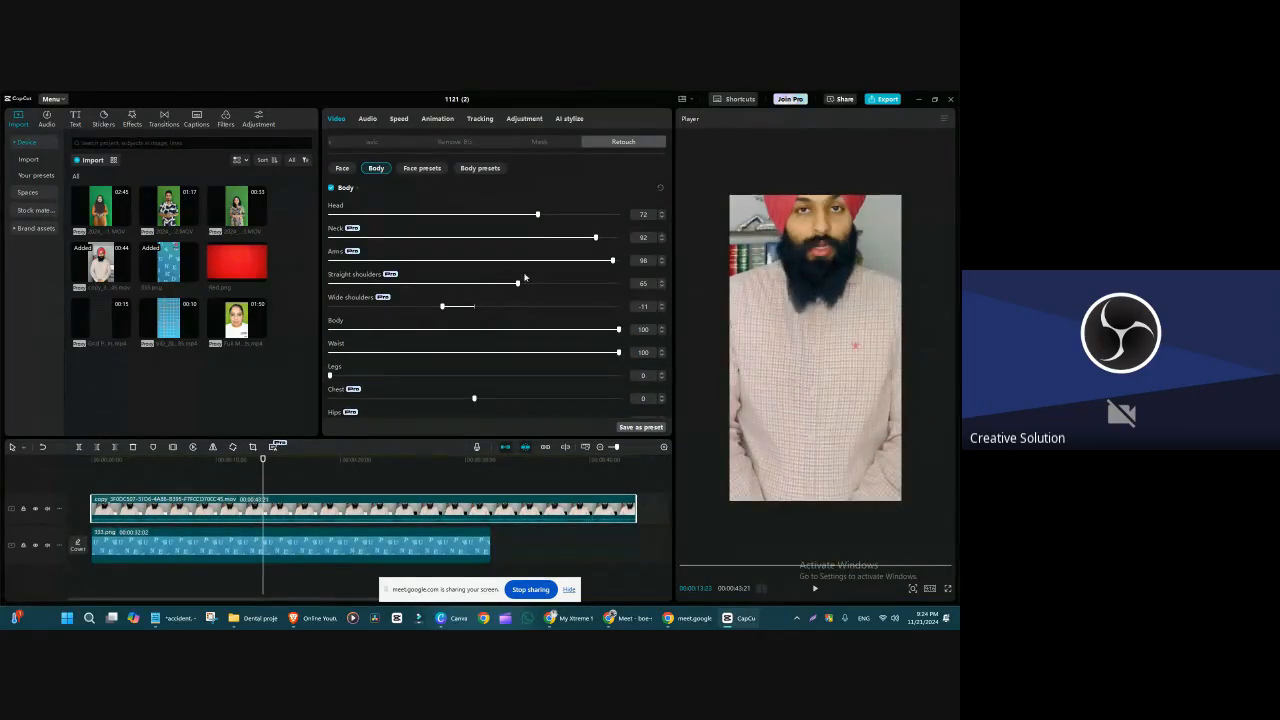
left_click_drag(527, 261, 652, 269)
mouse_move(564, 240)
left_mouse_down()
mouse_move(345, 240)
mouse_move(566, 238)
left_mouse_up()
left_click_drag(518, 331, 361, 331)
left_click_drag(500, 353, 434, 353)
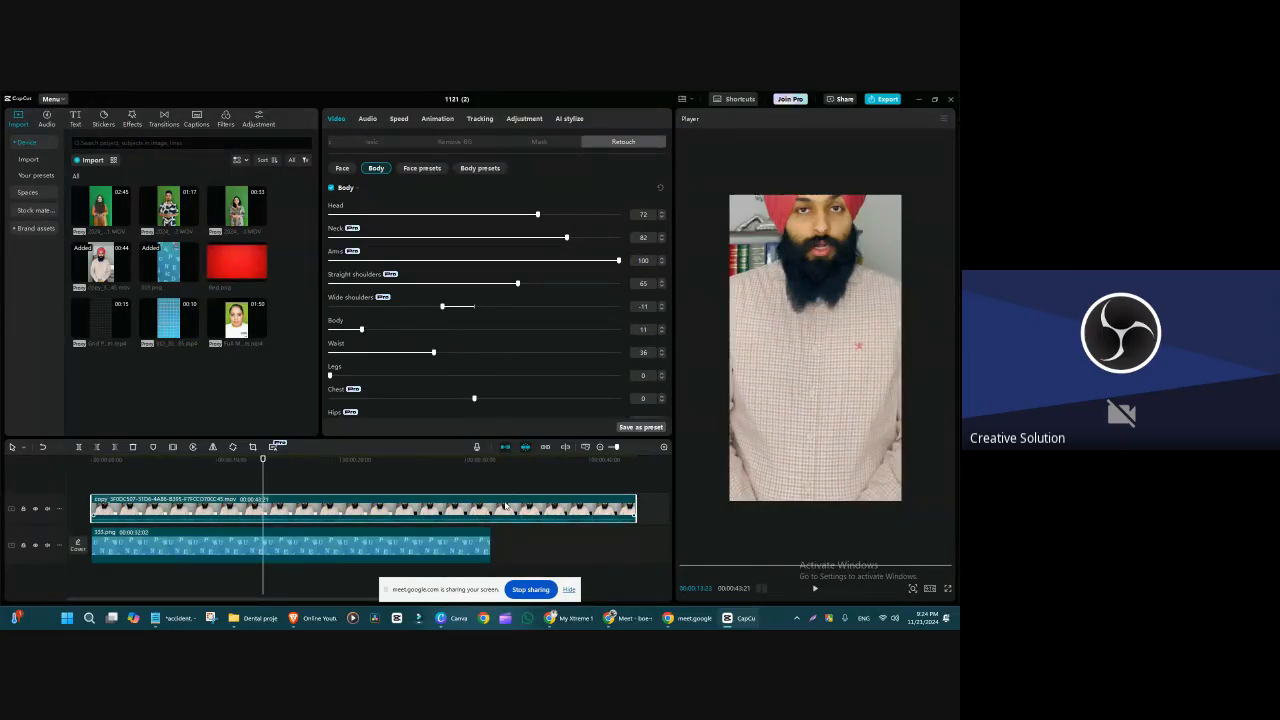
left_click_drag(637, 505, 487, 507)
Step: Switch to Canva, review the Class 3 video topics slide, and return to CapCut
left_click(450, 618)
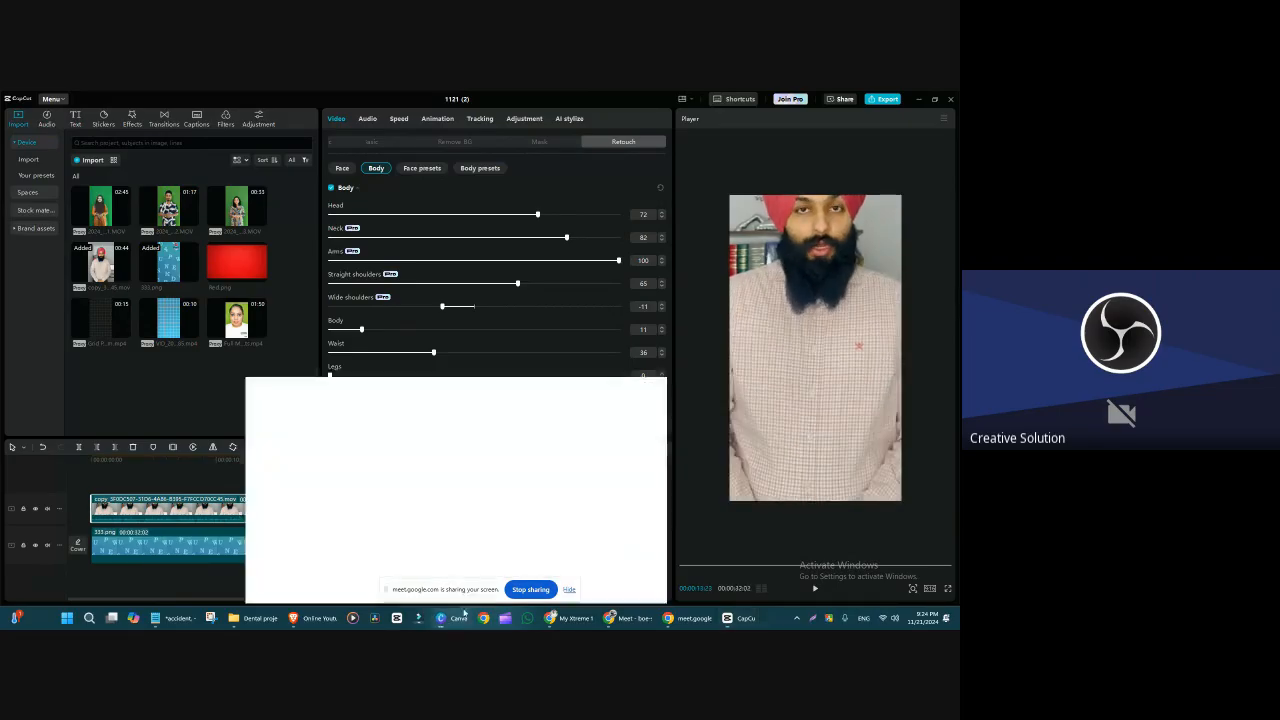
left_click(908, 371)
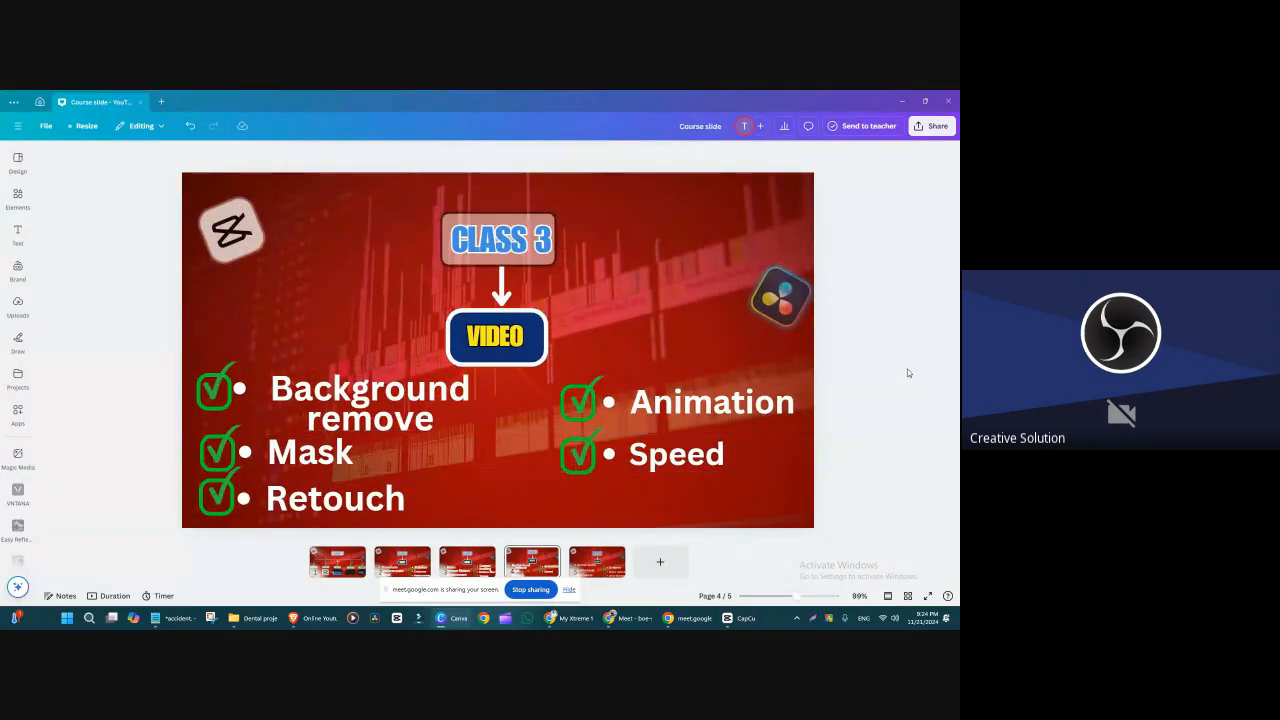
left_click_drag(886, 441, 600, 384)
left_click(884, 374)
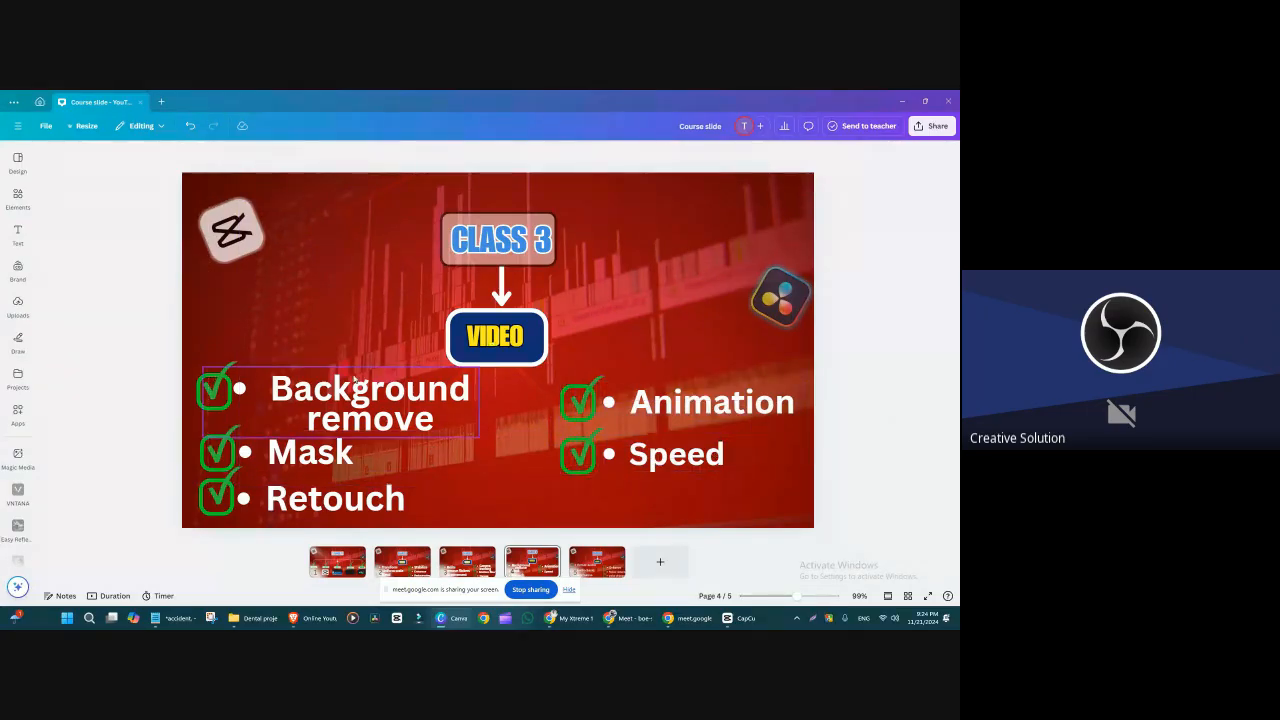
left_click(902, 101)
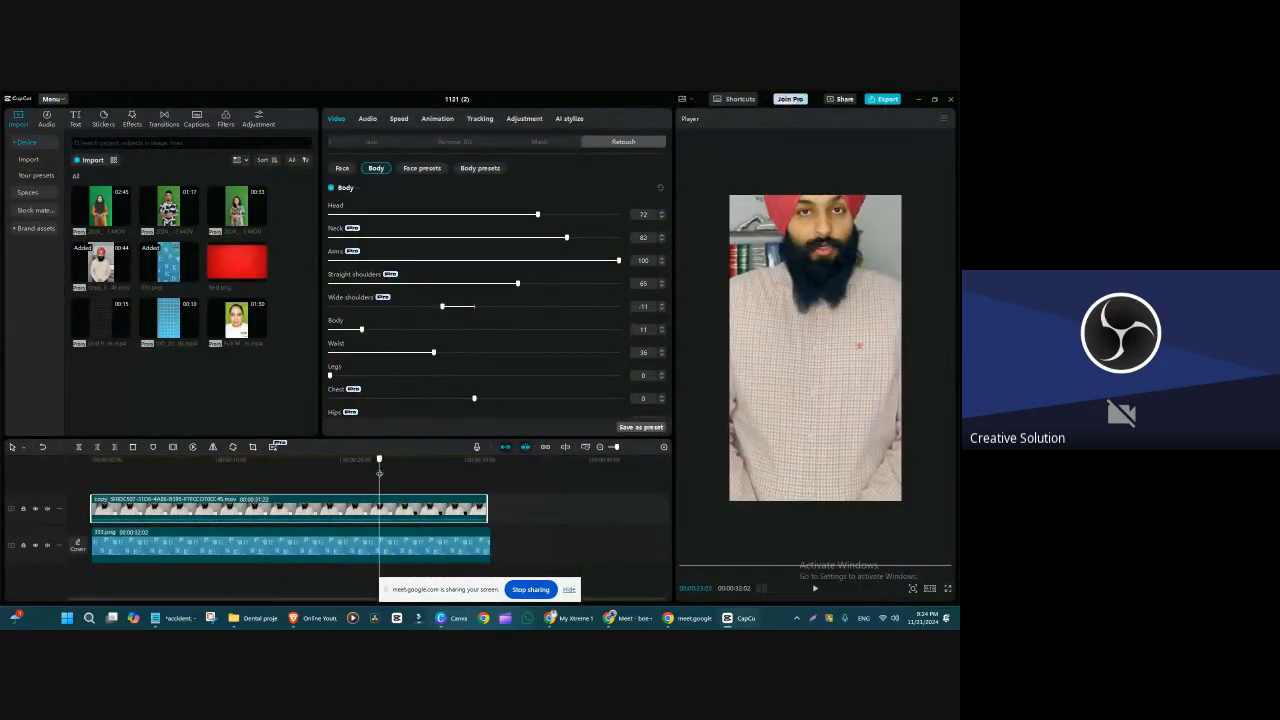
Step: Move the playhead to about 10 seconds, clear the screen-sharing bar off the timeline, and show the Class 3 slide in Canva
left_click(218, 572)
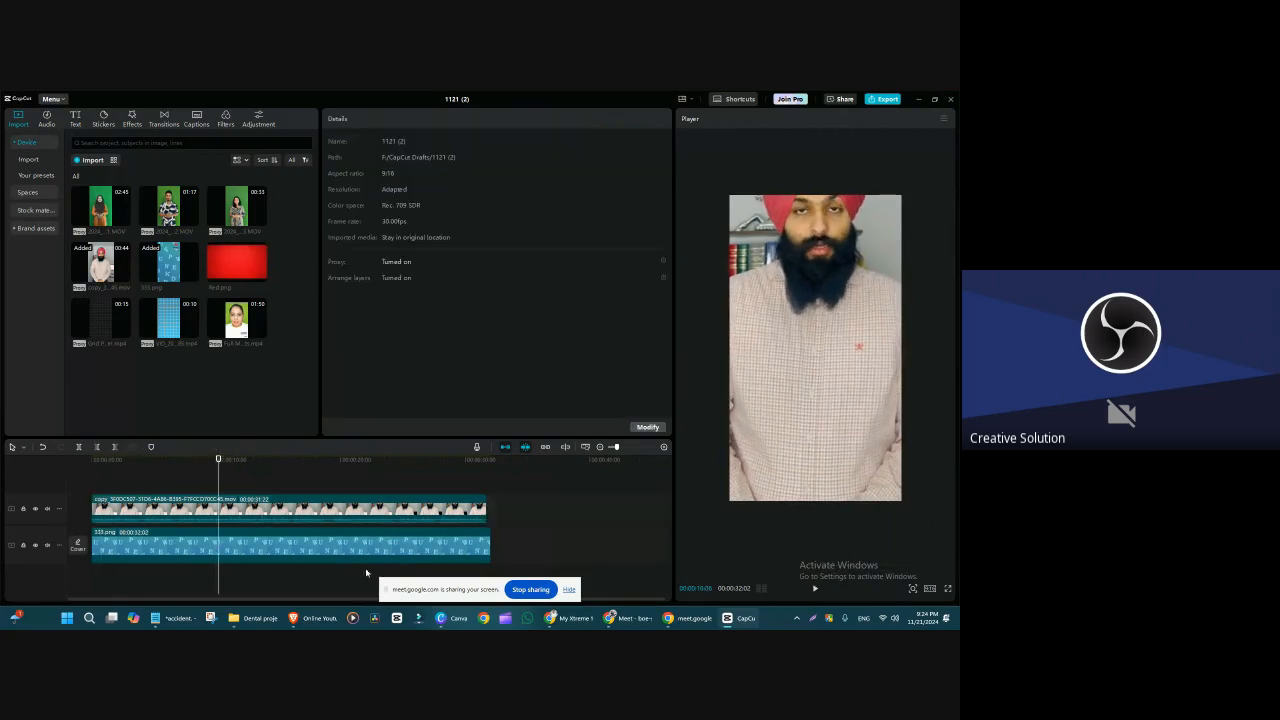
left_click_drag(485, 590, 187, 405)
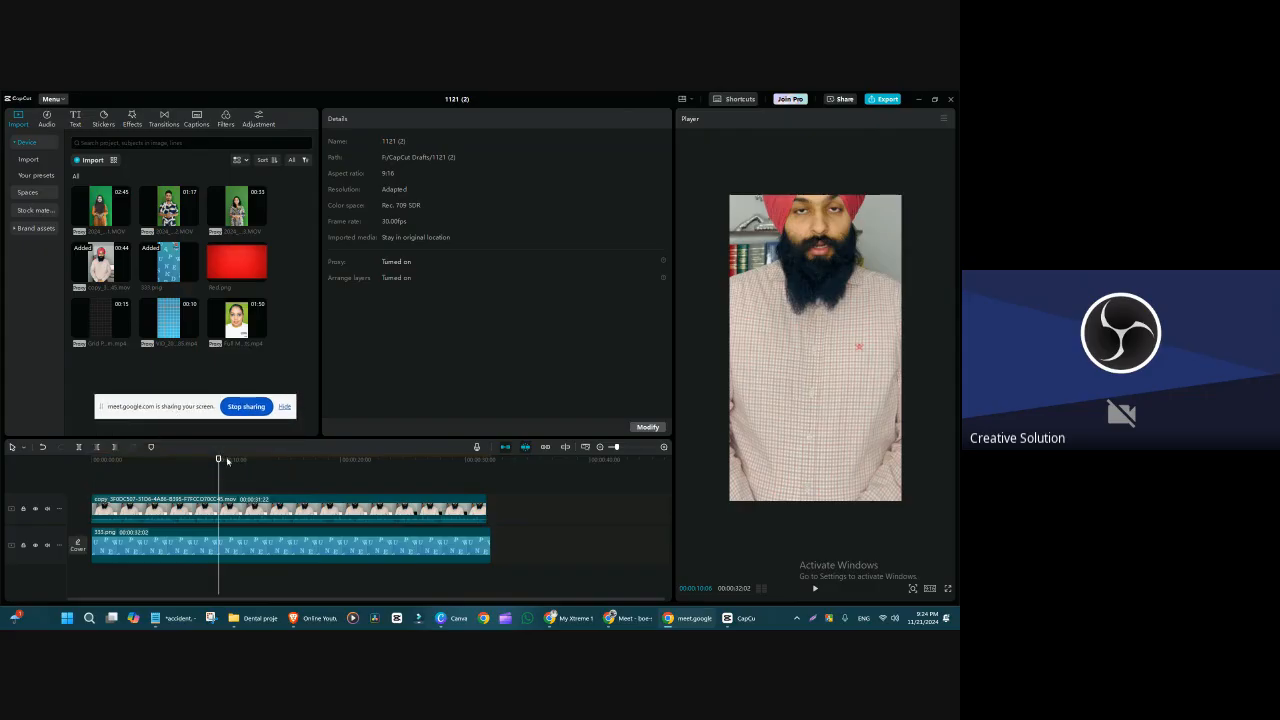
left_click(445, 620)
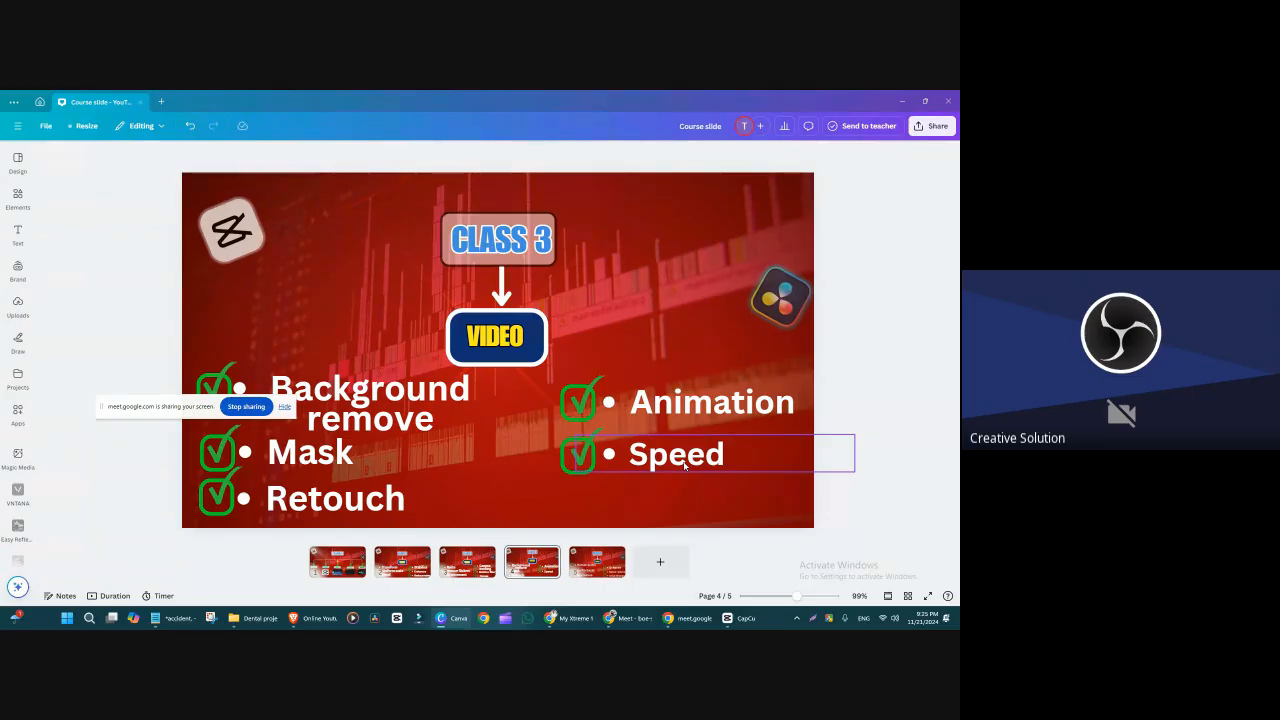
Step: Point out the Animation topic on the Class 3 slide and return to CapCut
left_click(759, 407)
left_click(906, 214)
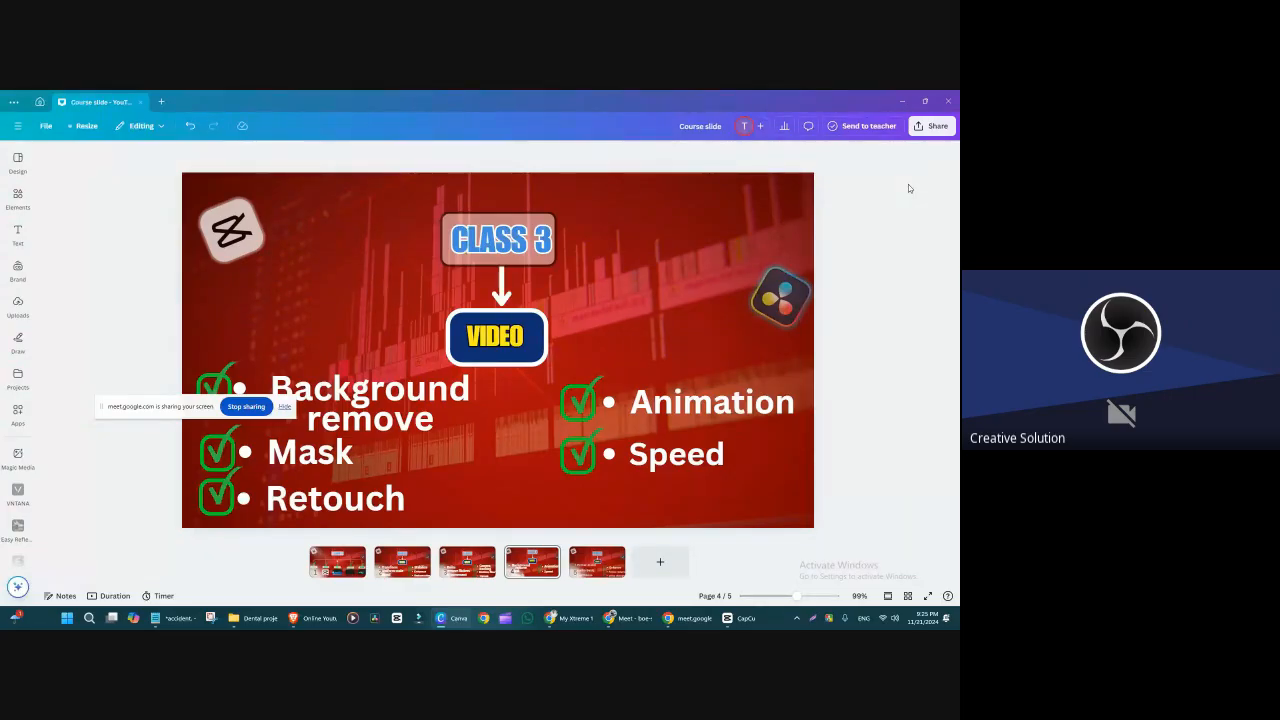
left_click(903, 97)
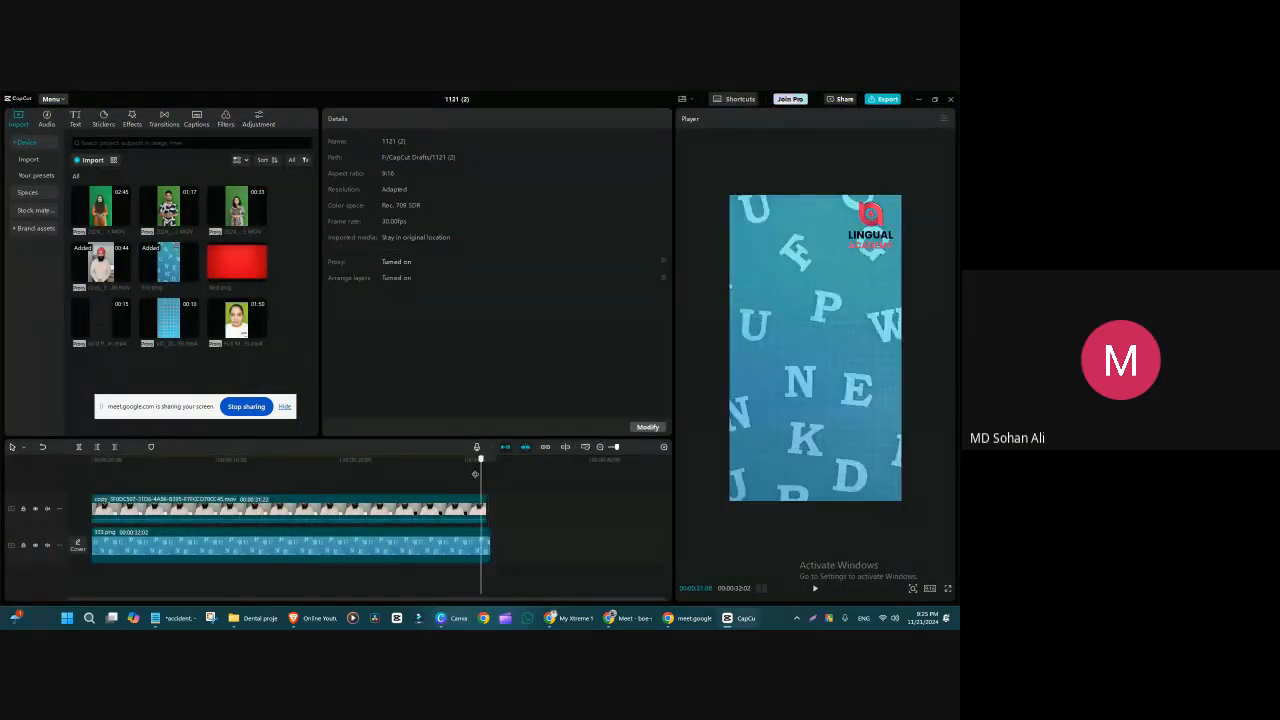
Step: Scale the man's clip down to 110% at about 12 seconds and reposition it to meet the frame's lower edge
left_click(242, 520)
left_click(802, 387)
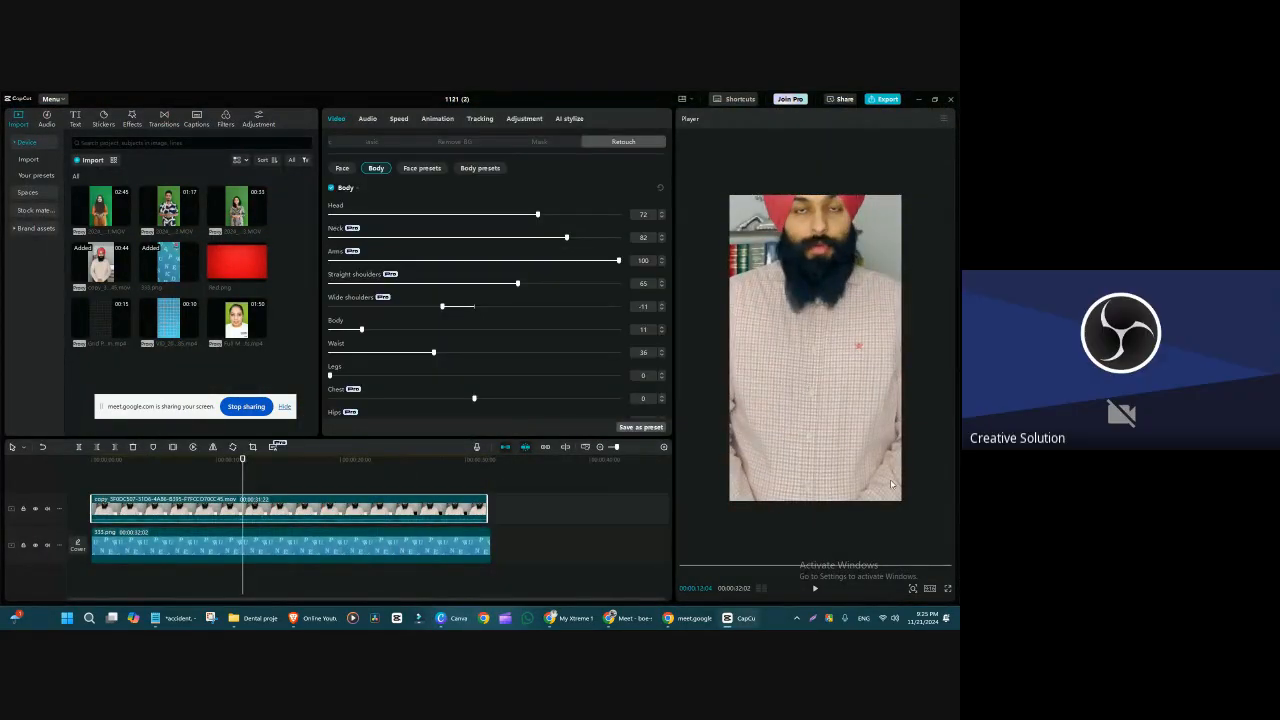
left_click(370, 142)
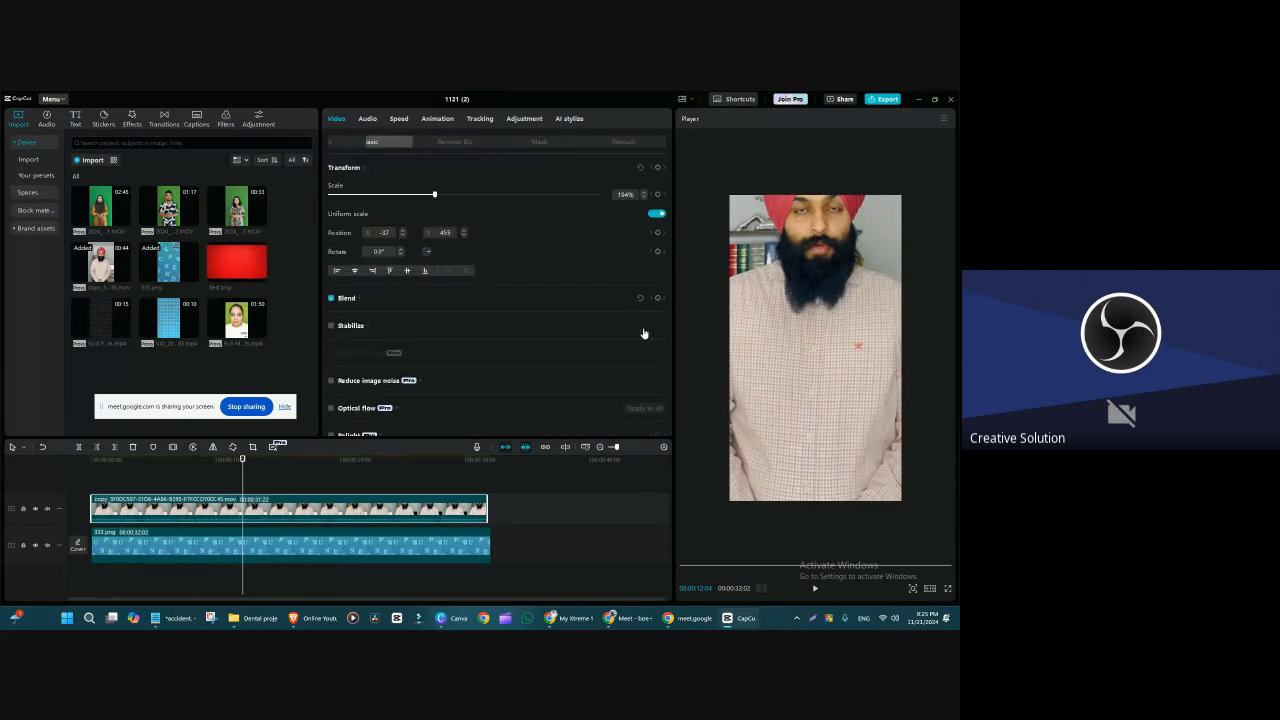
left_click_drag(809, 415, 761, 383)
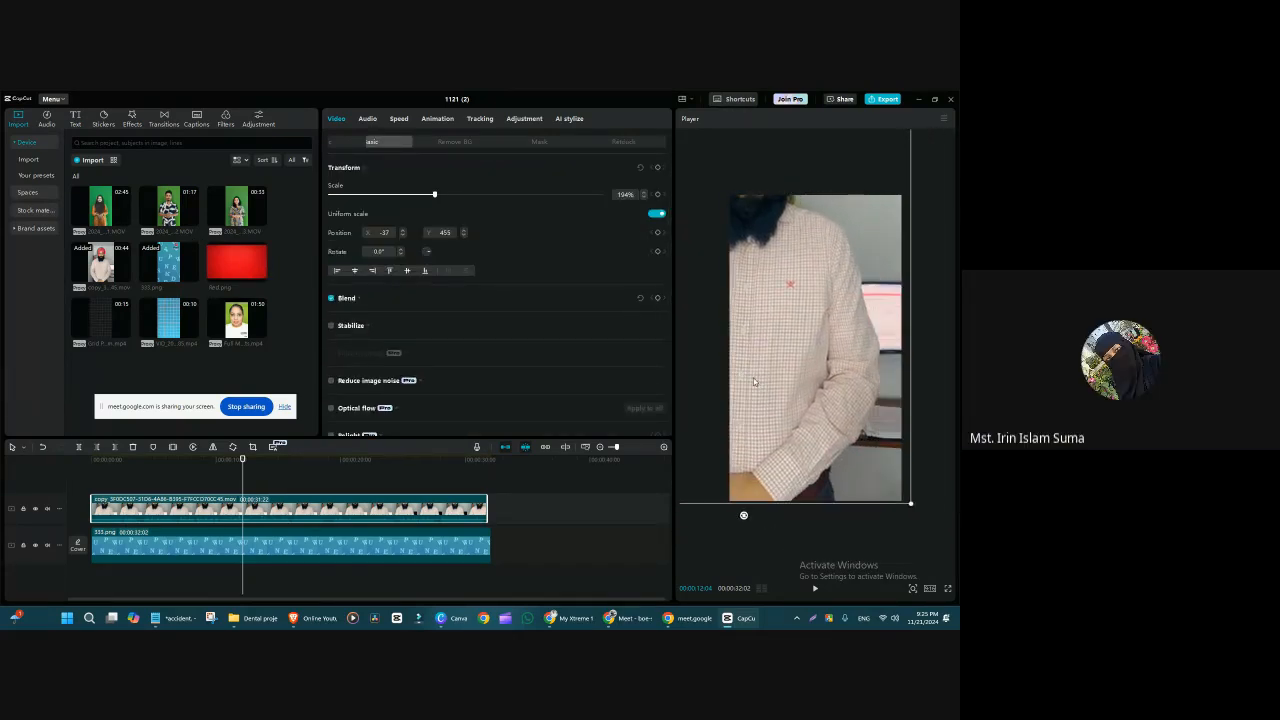
left_click_drag(916, 507, 710, 323)
left_click_drag(748, 283, 781, 311)
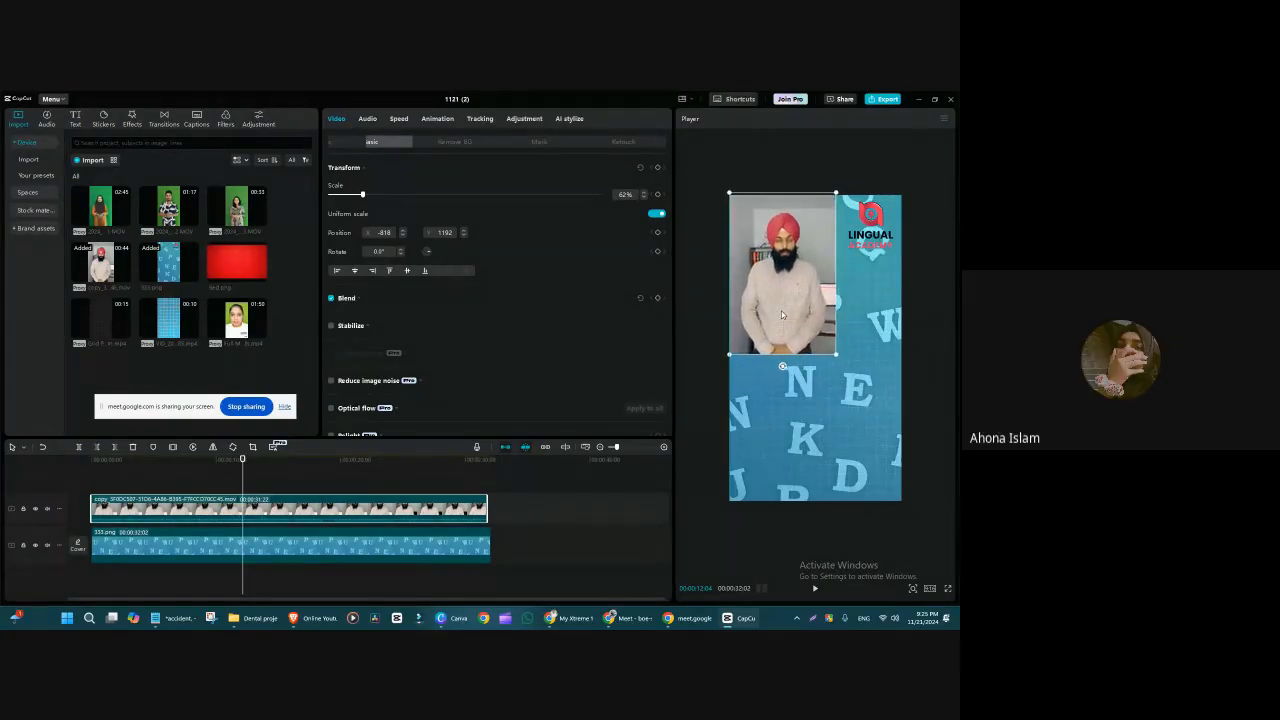
left_click_drag(838, 354, 918, 501)
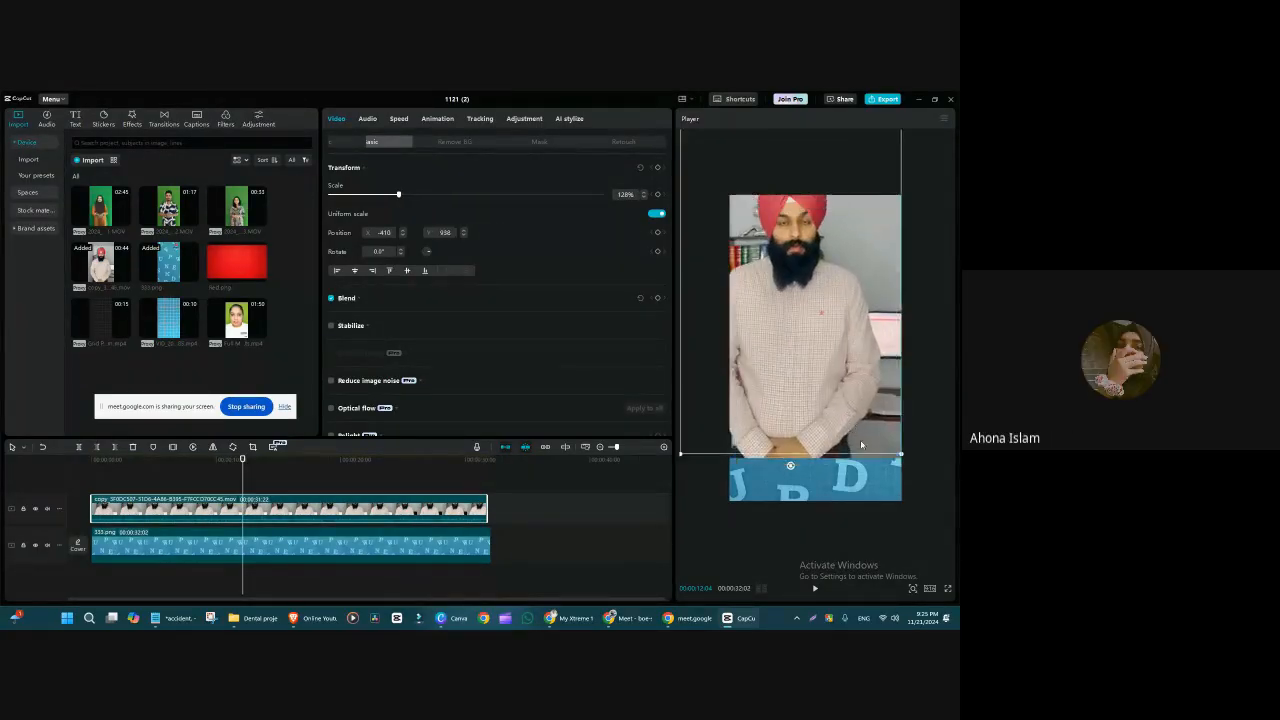
left_click_drag(699, 171, 761, 230)
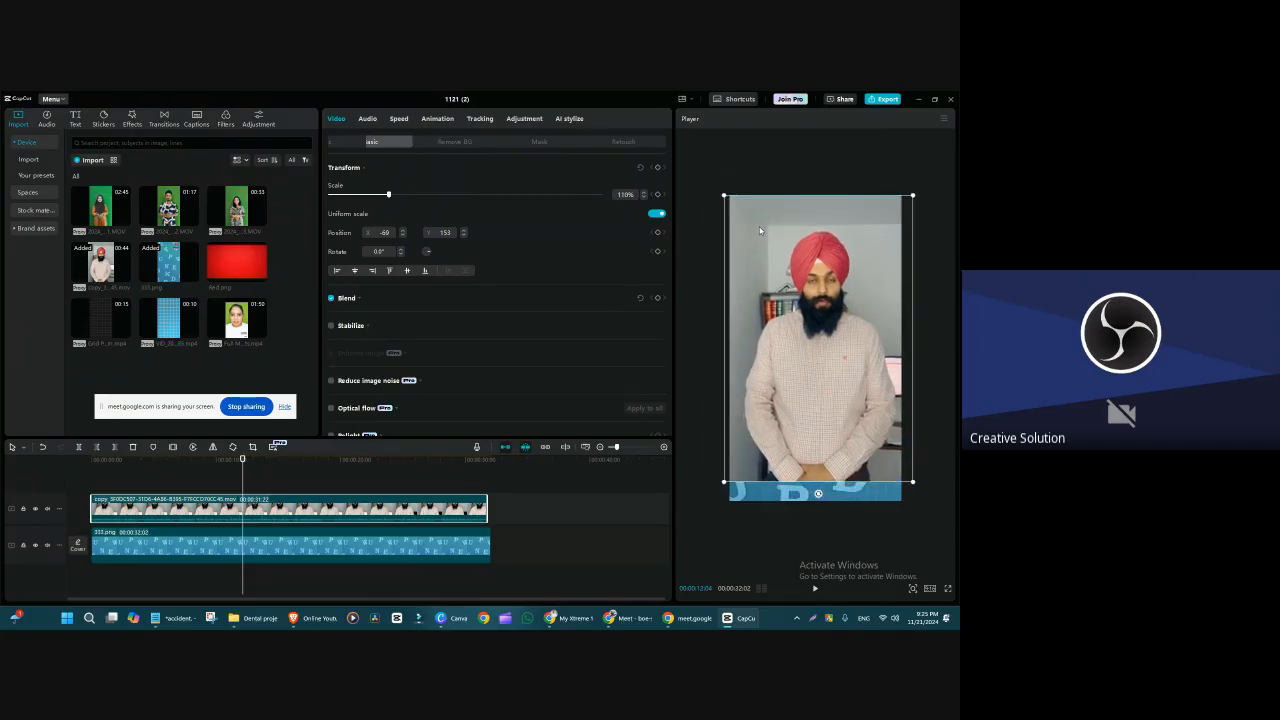
left_click_drag(844, 436, 845, 457)
Step: Delete the blue lettered background image from the timeline and move the man's clip onto the main track
left_click(346, 551)
key("Delete")
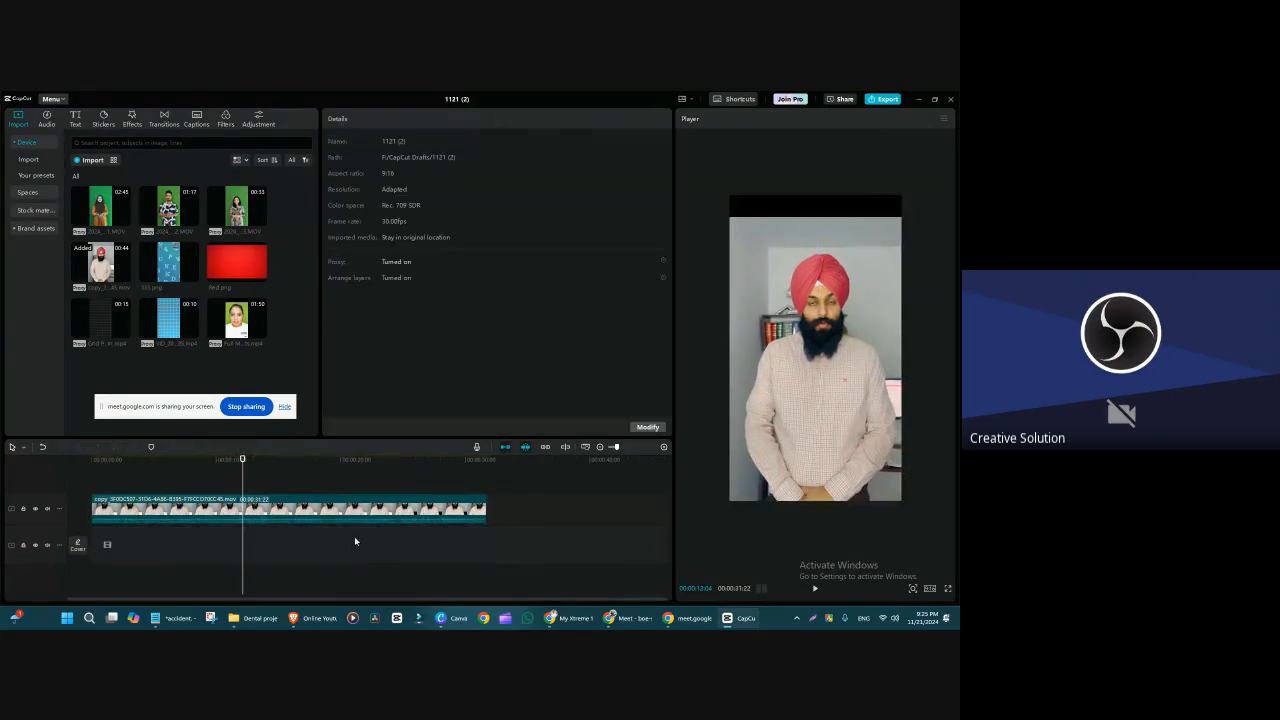
left_click(358, 514)
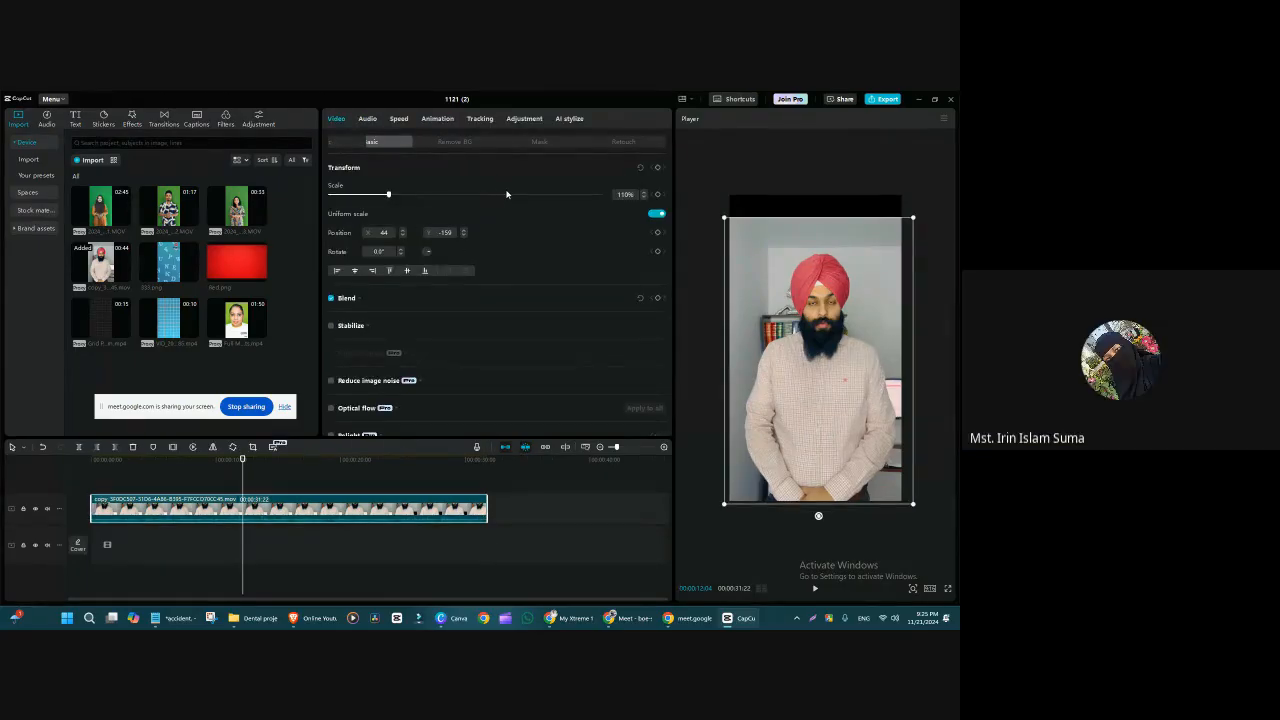
scroll(474, 352, "down", 3)
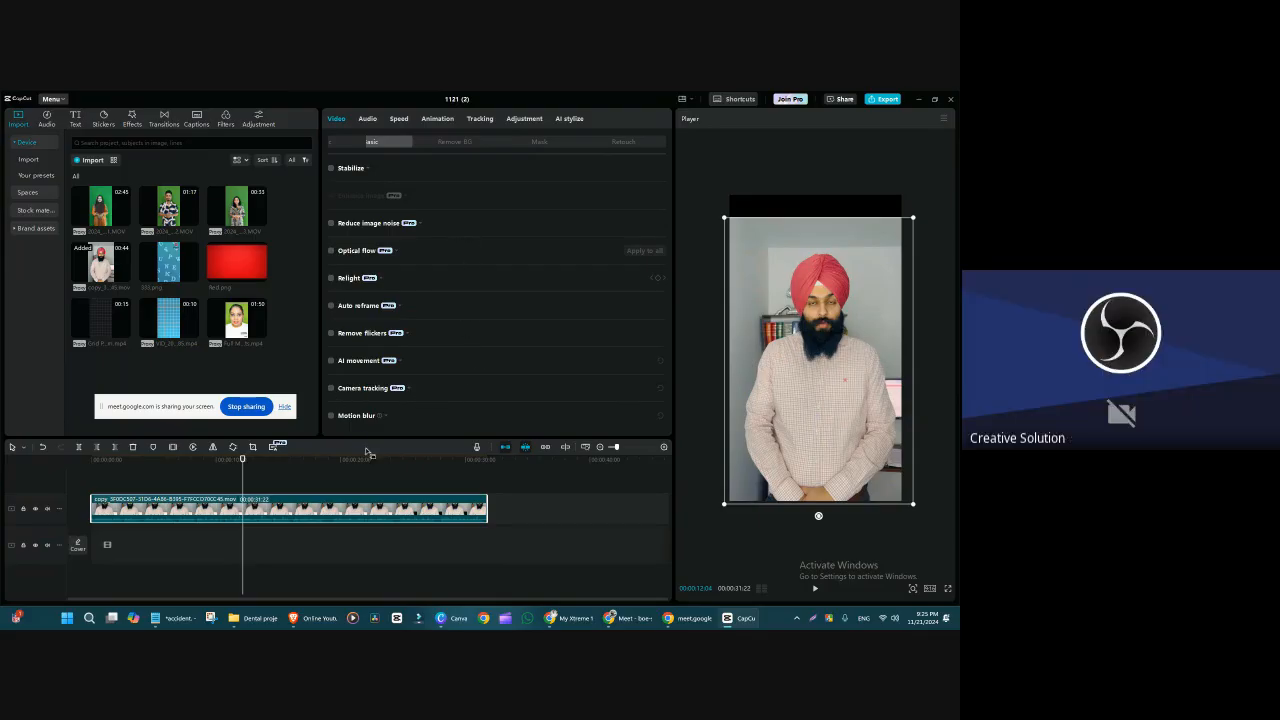
left_click_drag(301, 508, 294, 540)
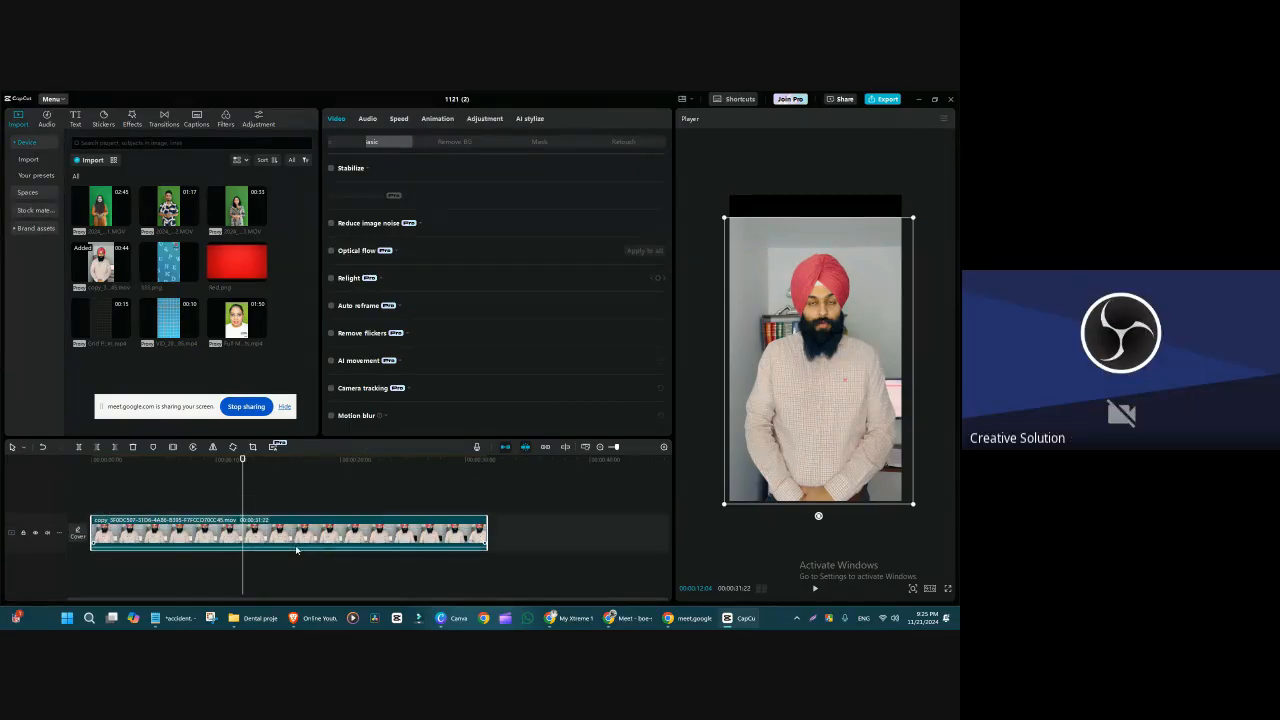
scroll(436, 397, "down", 1)
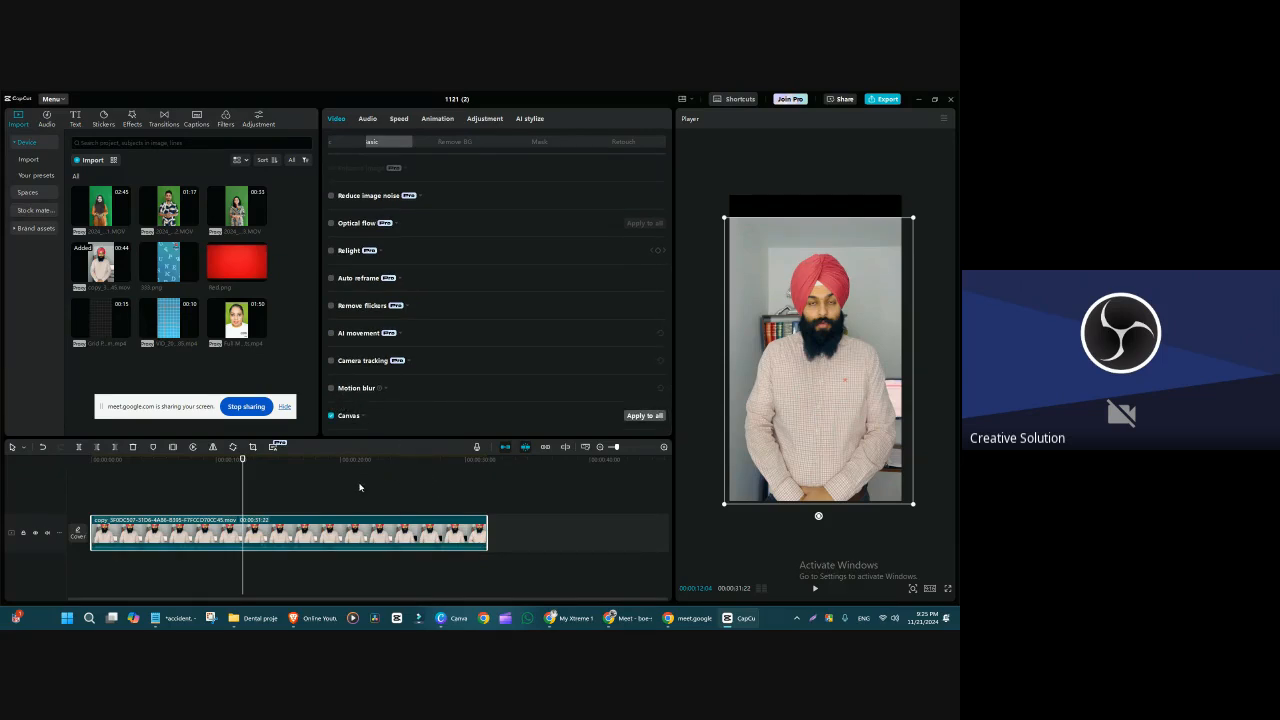
Step: Layer the 01:17 green-screen clip above the man's clip from the start, cutting off roughly its first 35 seconds
left_click_drag(228, 466, 183, 353)
left_click_drag(166, 206, 89, 505)
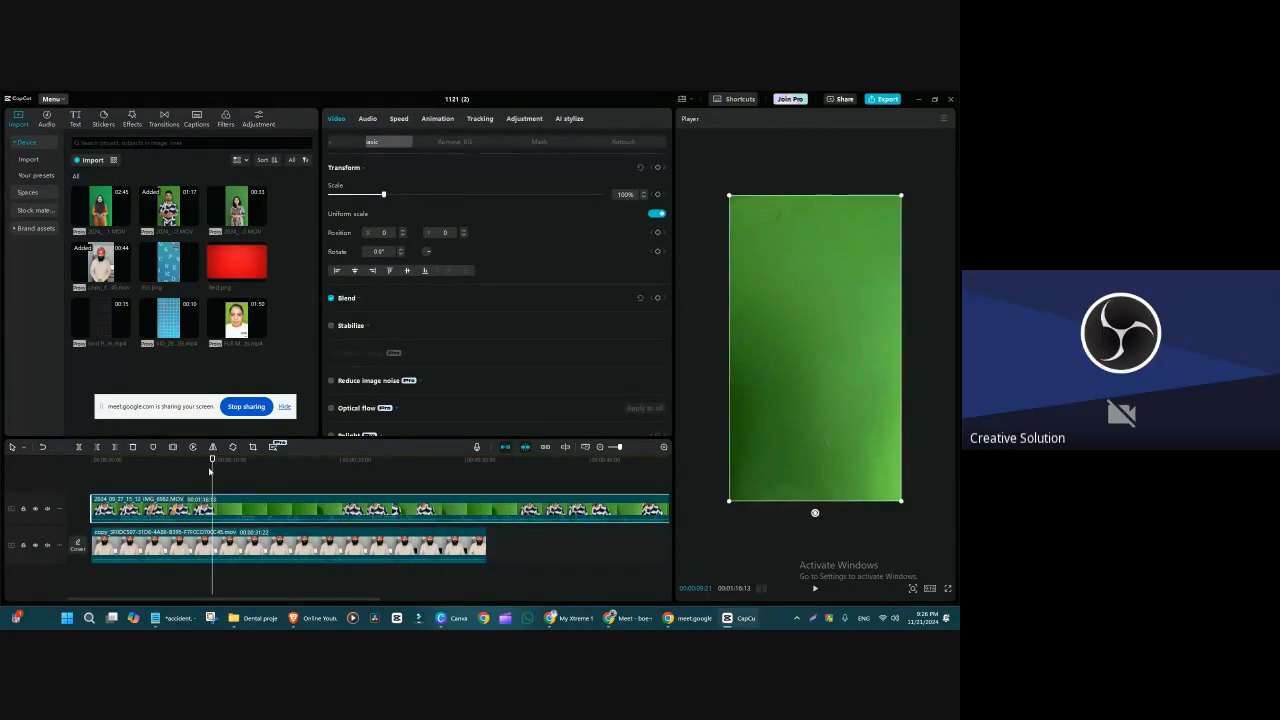
left_click_drag(228, 470, 327, 485)
left_click_drag(431, 500, 537, 517)
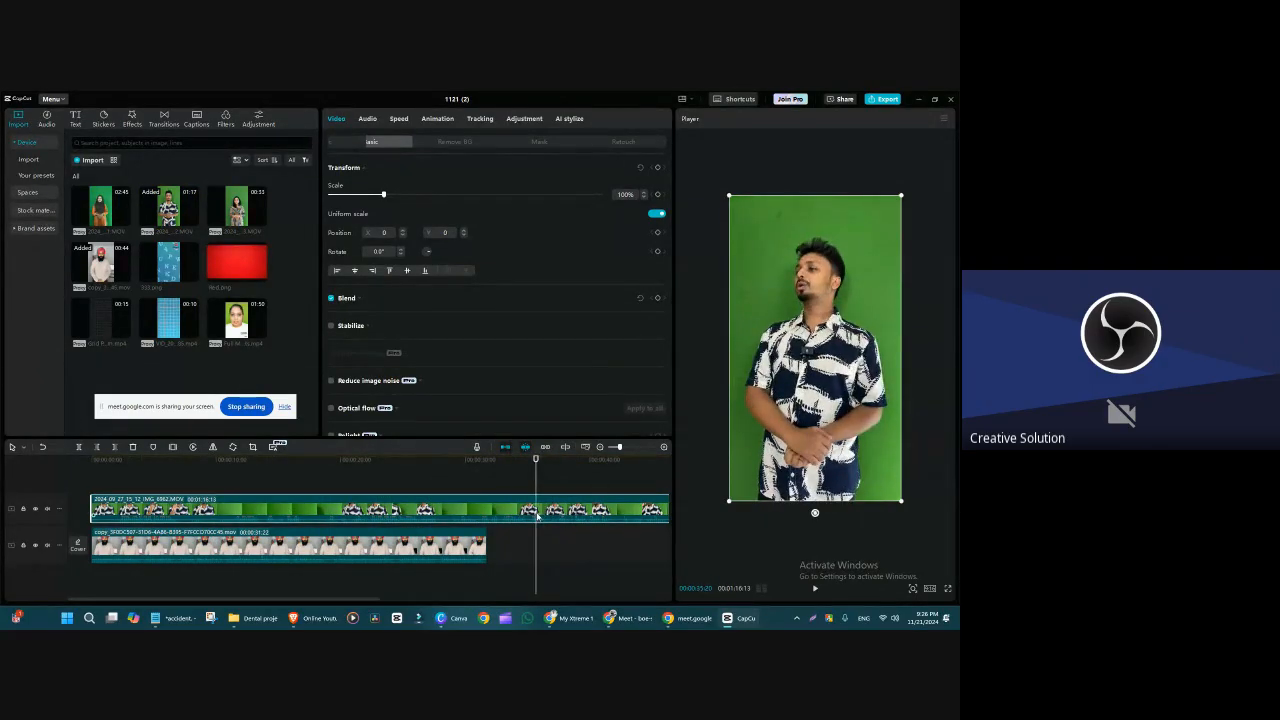
key("ctrl+b")
left_click(503, 512)
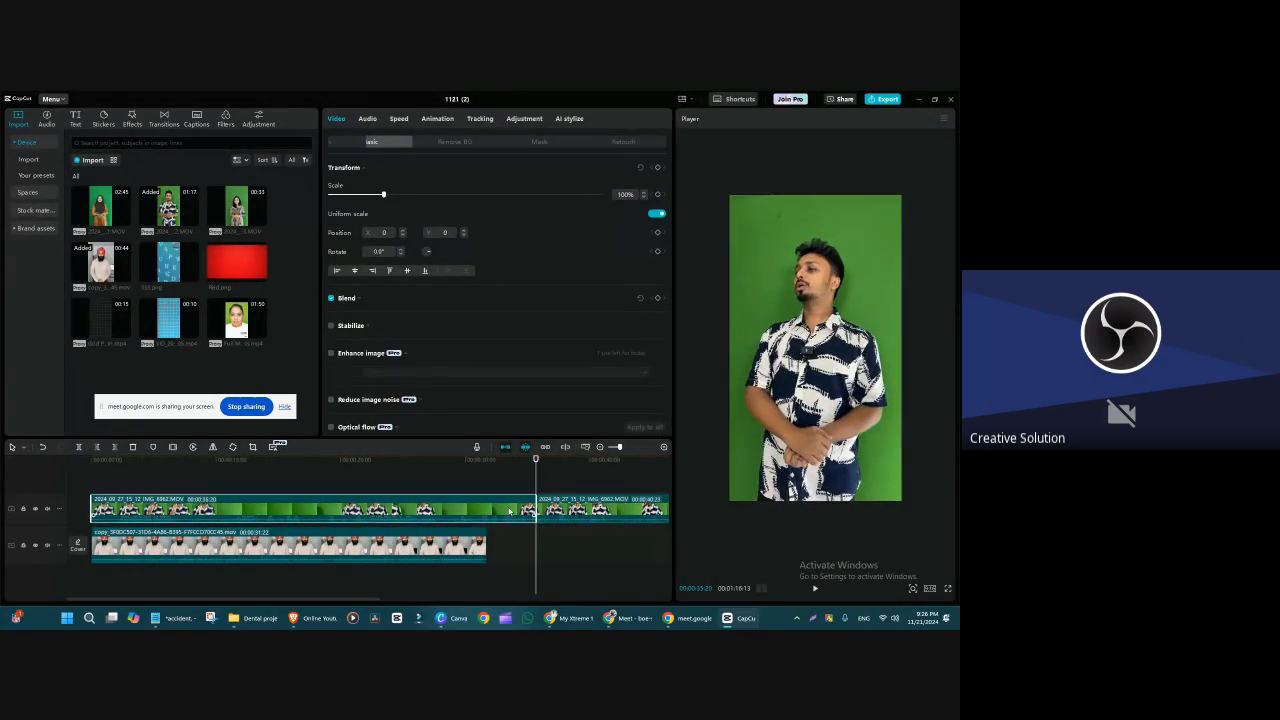
key("Delete")
left_click_drag(610, 506, 166, 500)
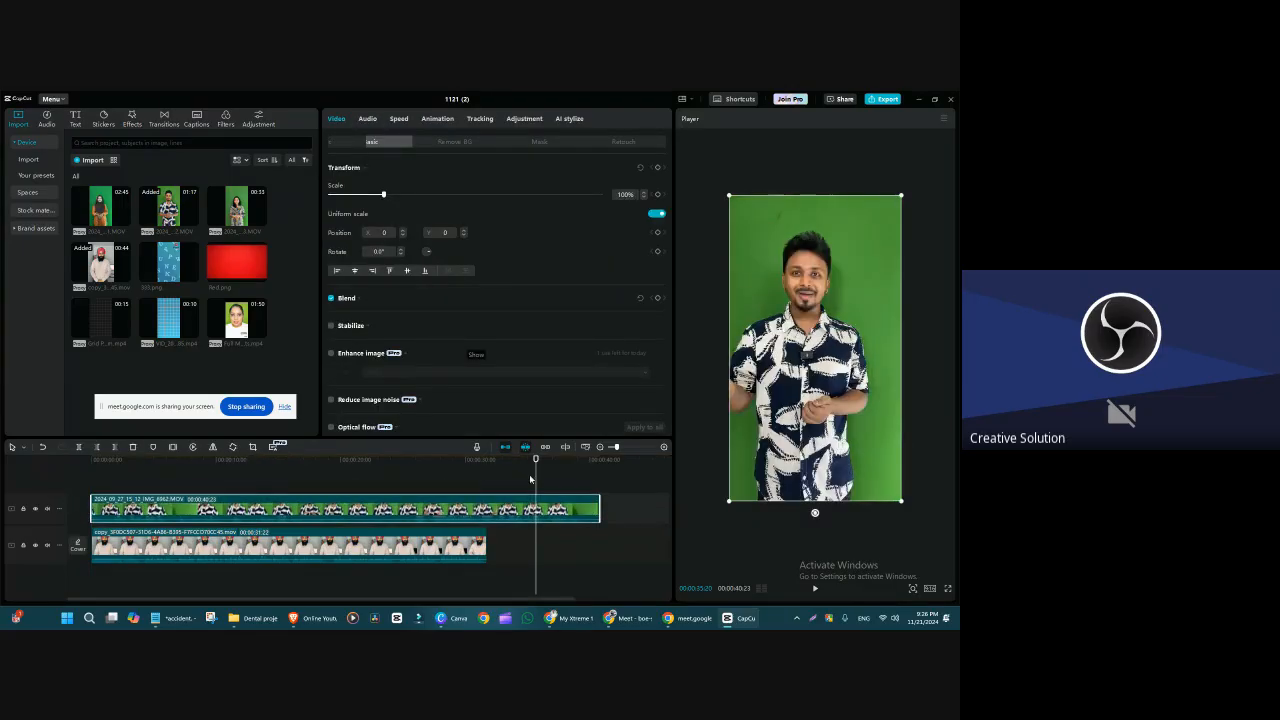
left_click_drag(529, 474, 305, 517)
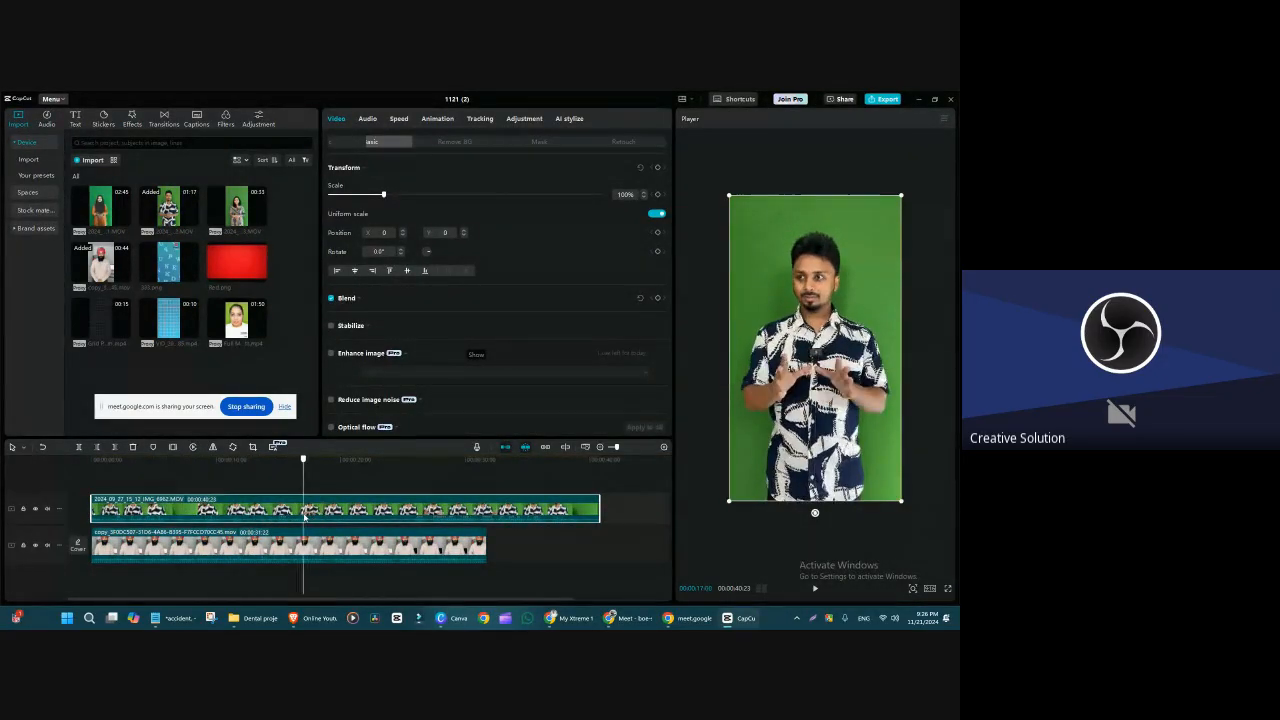
Step: Turn on Motion blur for the green-screen clip and preview several points along it
scroll(338, 393, "down", 4)
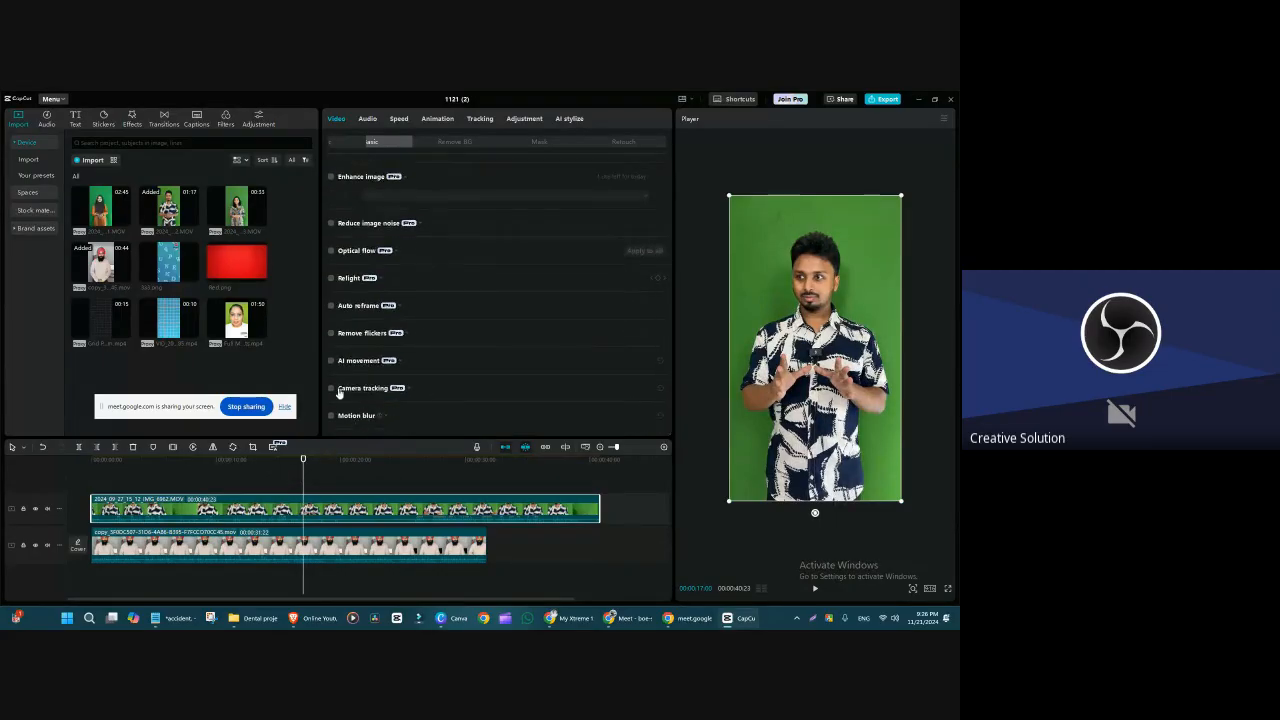
left_click(332, 416)
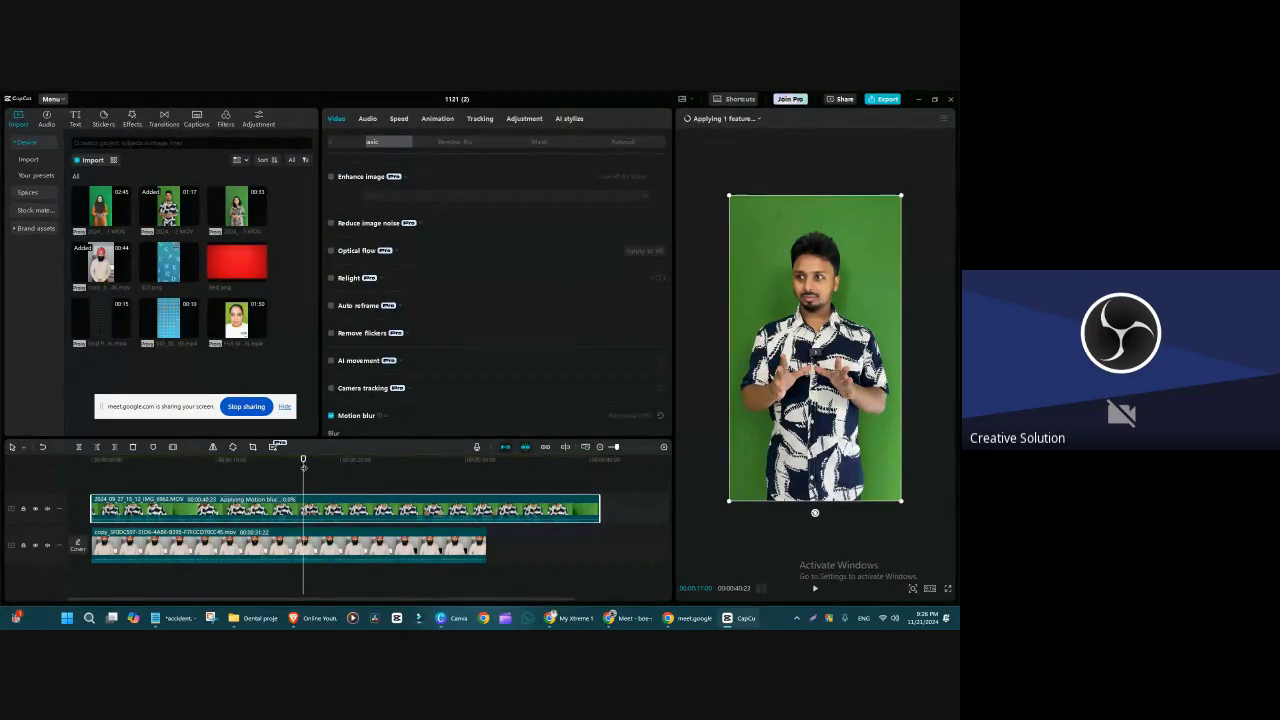
left_click_drag(308, 467, 321, 468)
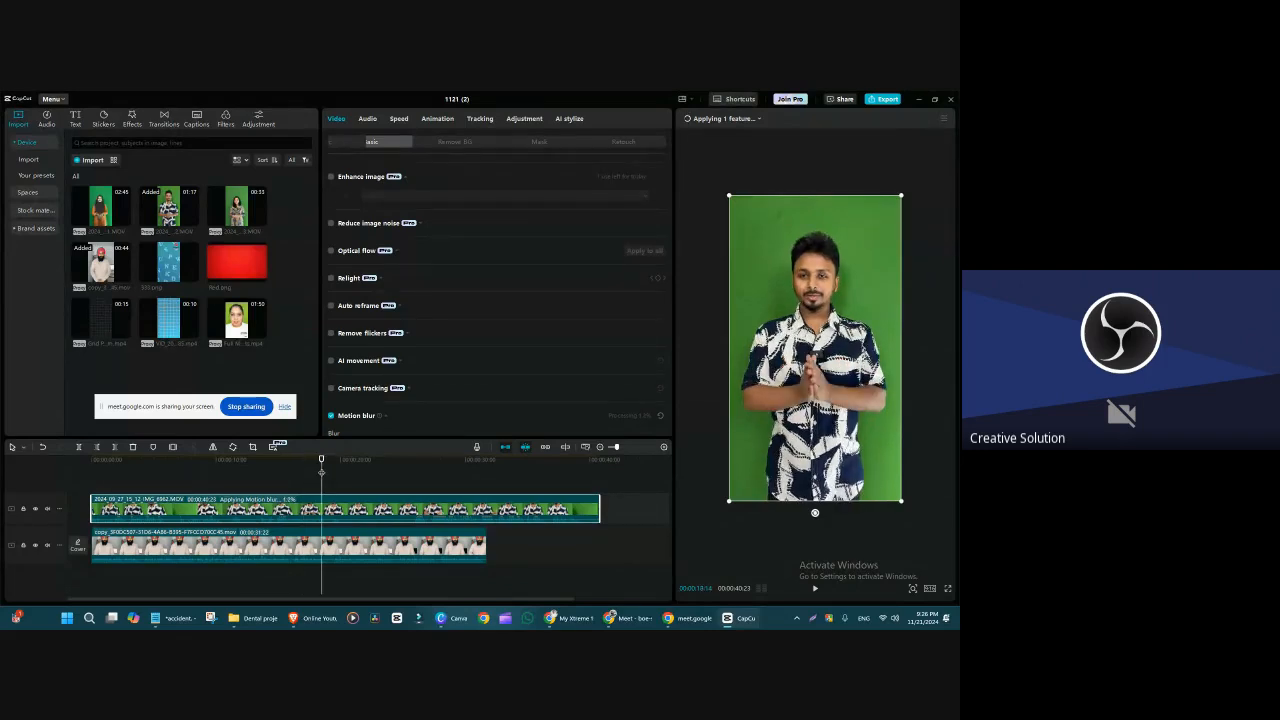
key("space")
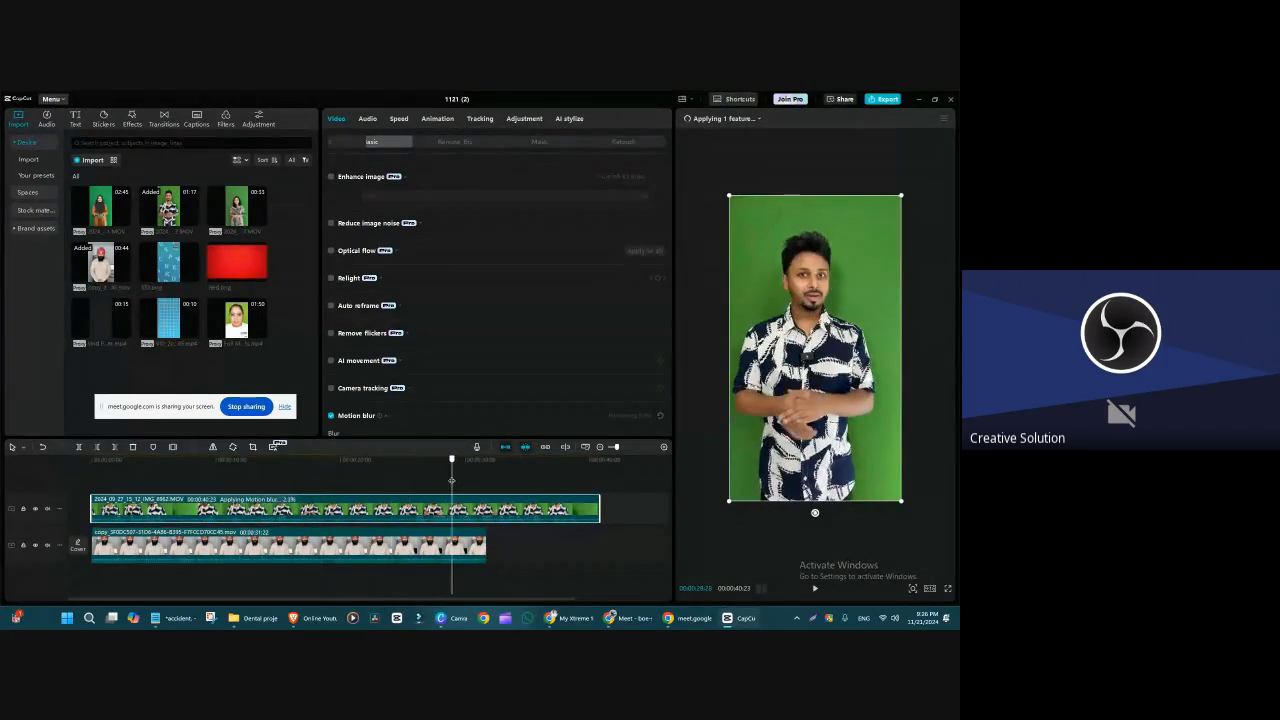
left_click_drag(504, 475, 258, 475)
scroll(507, 399, "down", 1)
scroll(508, 398, "up", 1)
scroll(508, 398, "down", 2)
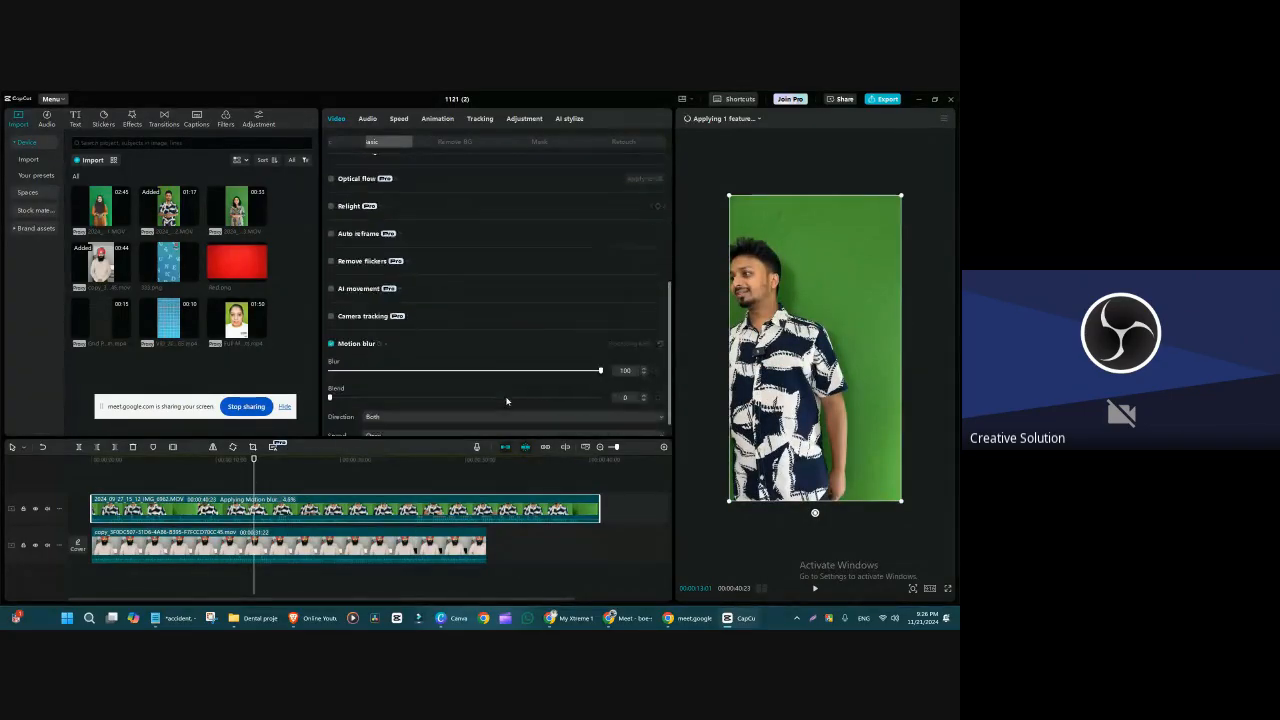
left_click_drag(254, 472, 391, 477)
left_click_drag(317, 498, 385, 469)
Step: Set the Motion blur Direction to Forward and its Speed to Twice
left_click(402, 399)
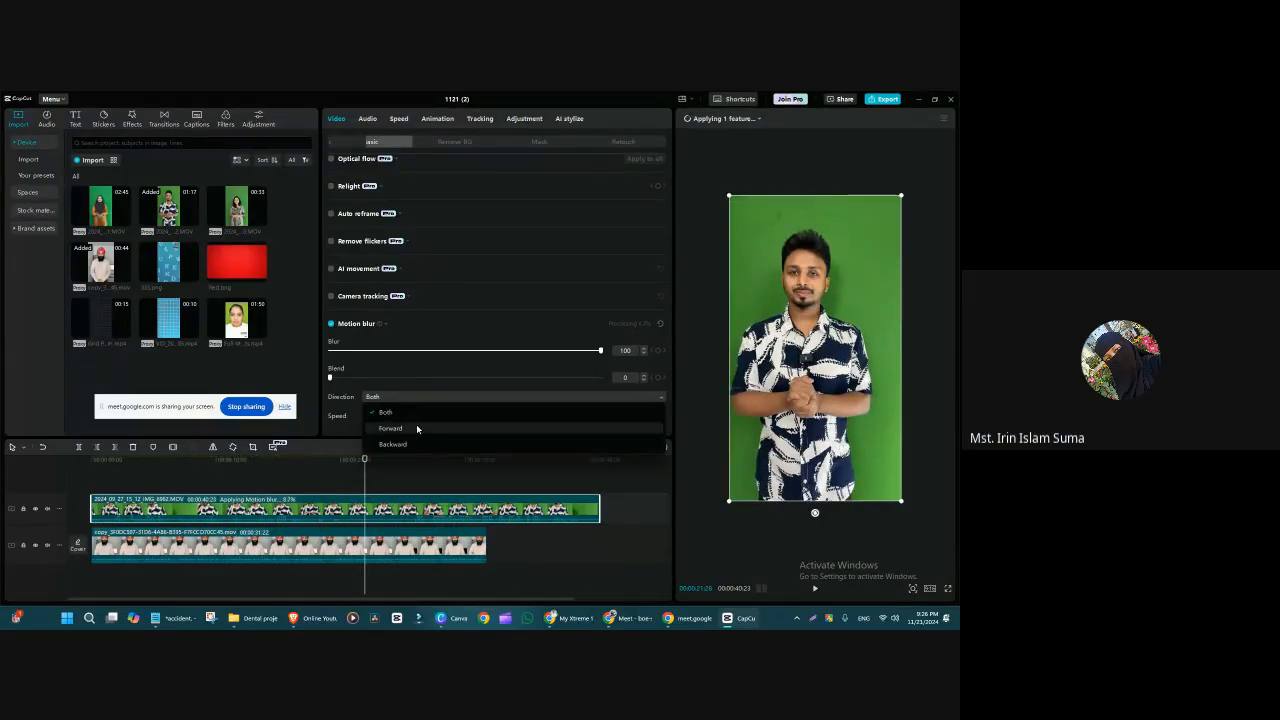
left_click(415, 430)
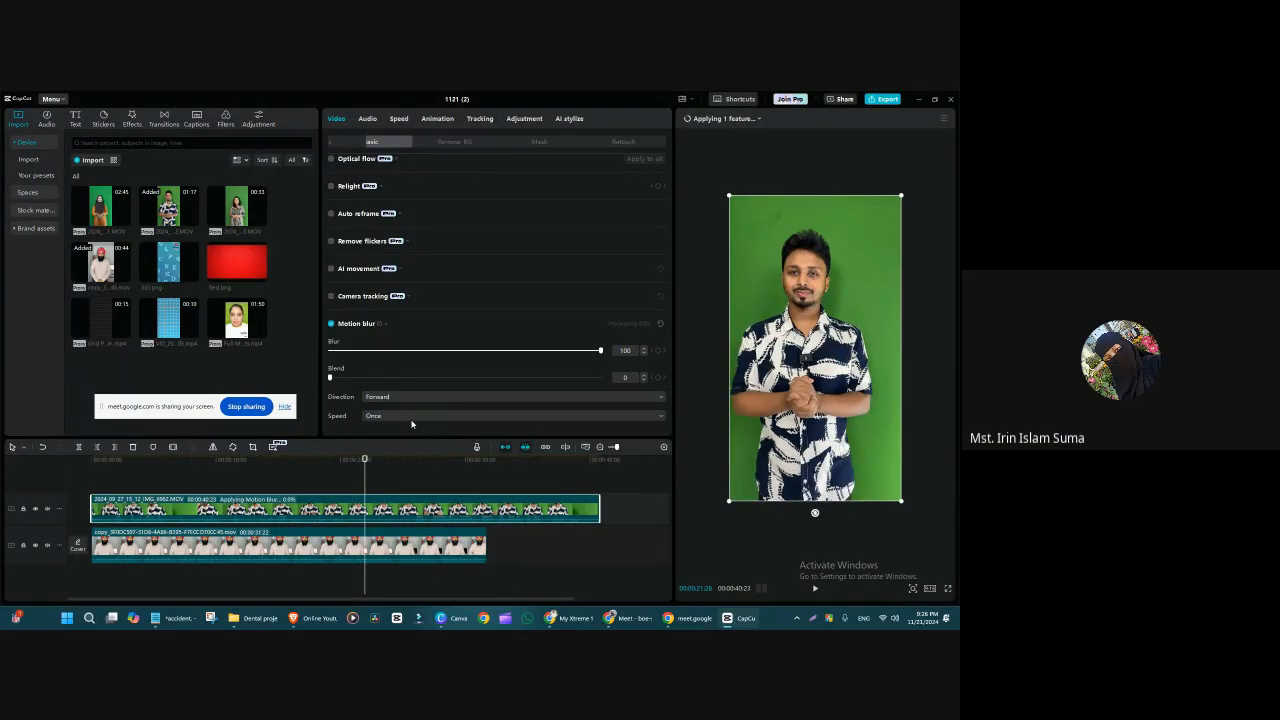
left_click(413, 413)
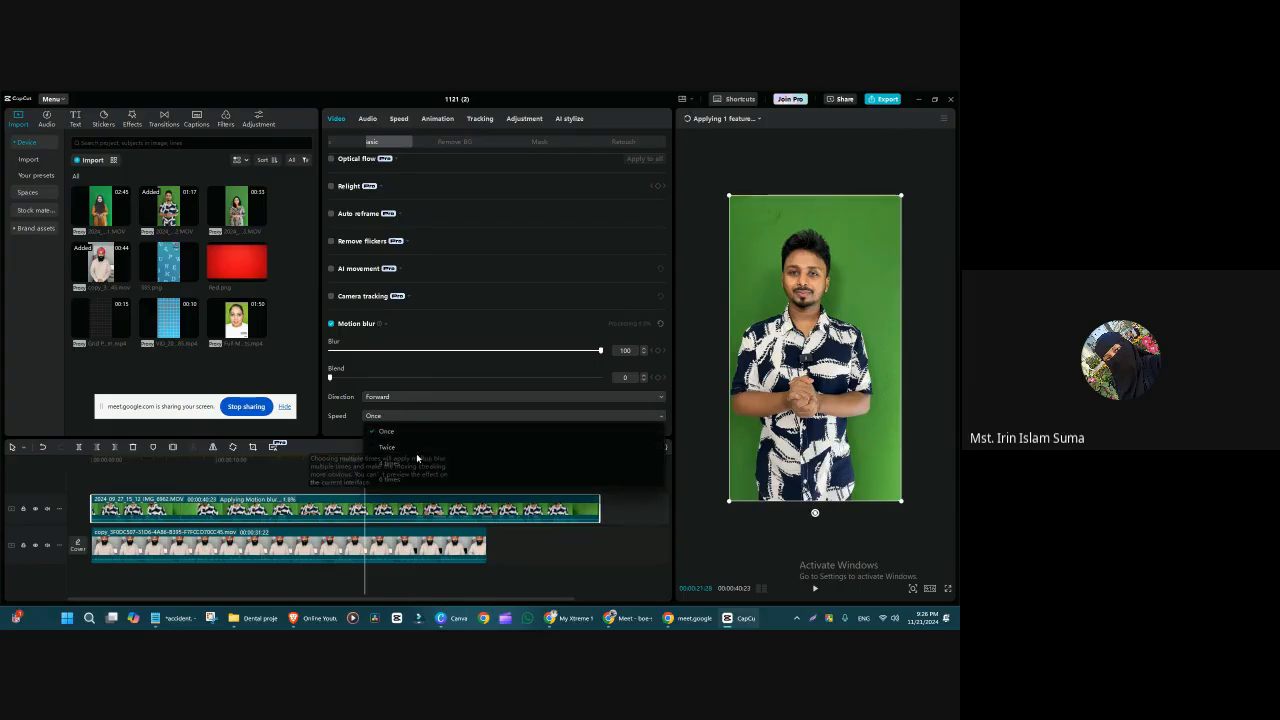
left_click(417, 448)
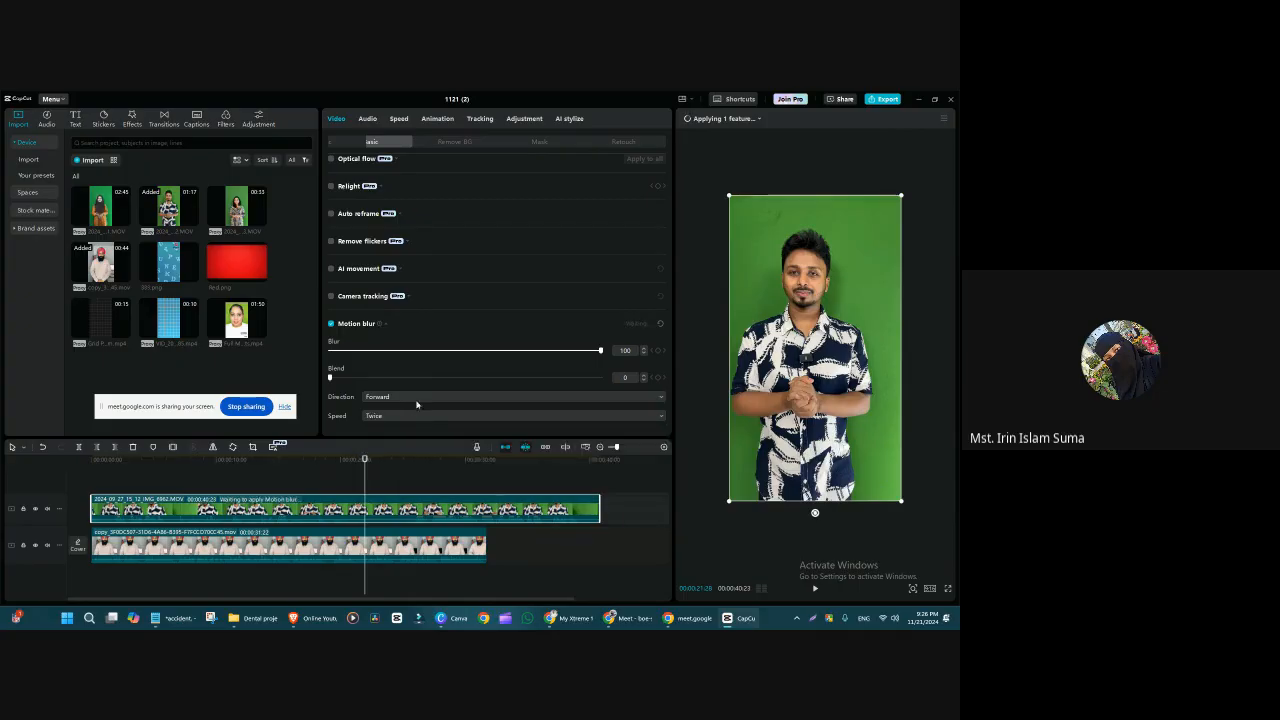
Step: Turn Motion blur off and delete the green-screen clip from the timeline
left_click(331, 325)
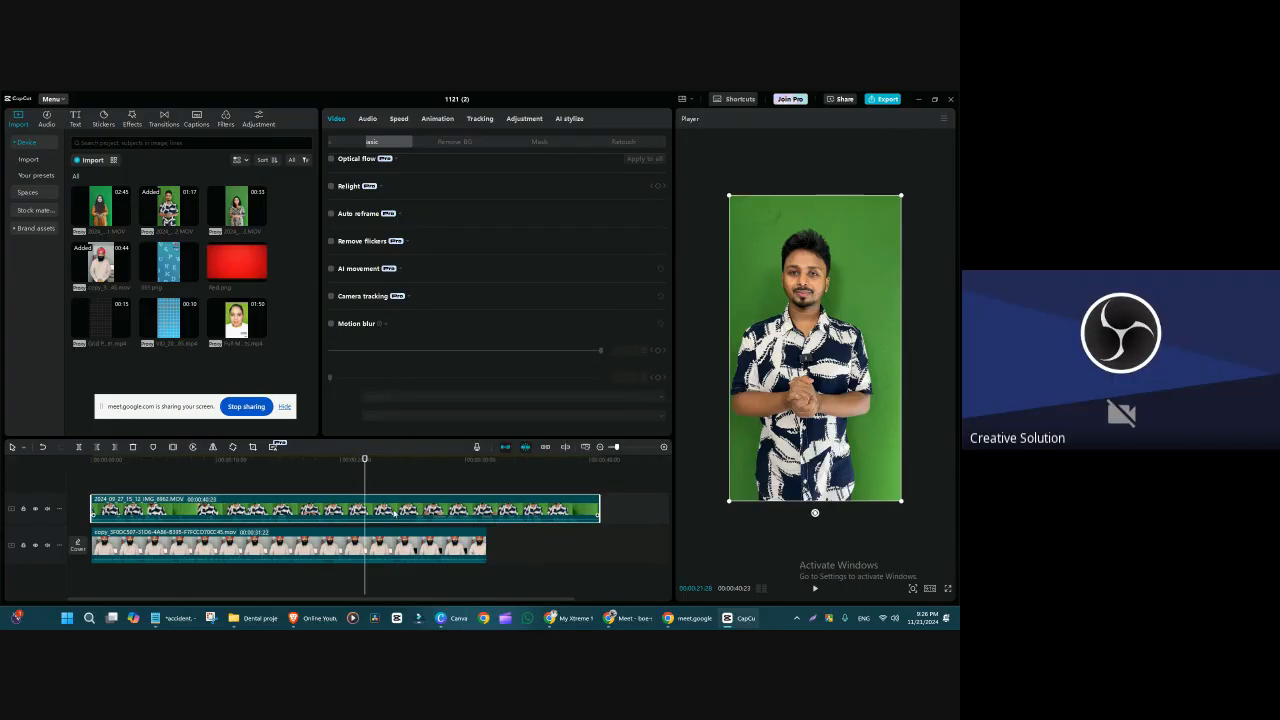
key("Delete")
Step: Expand the Canvas settings and shrink the man's clip, centring it so empty frame surrounds it on every side
scroll(400, 400, "down", 5)
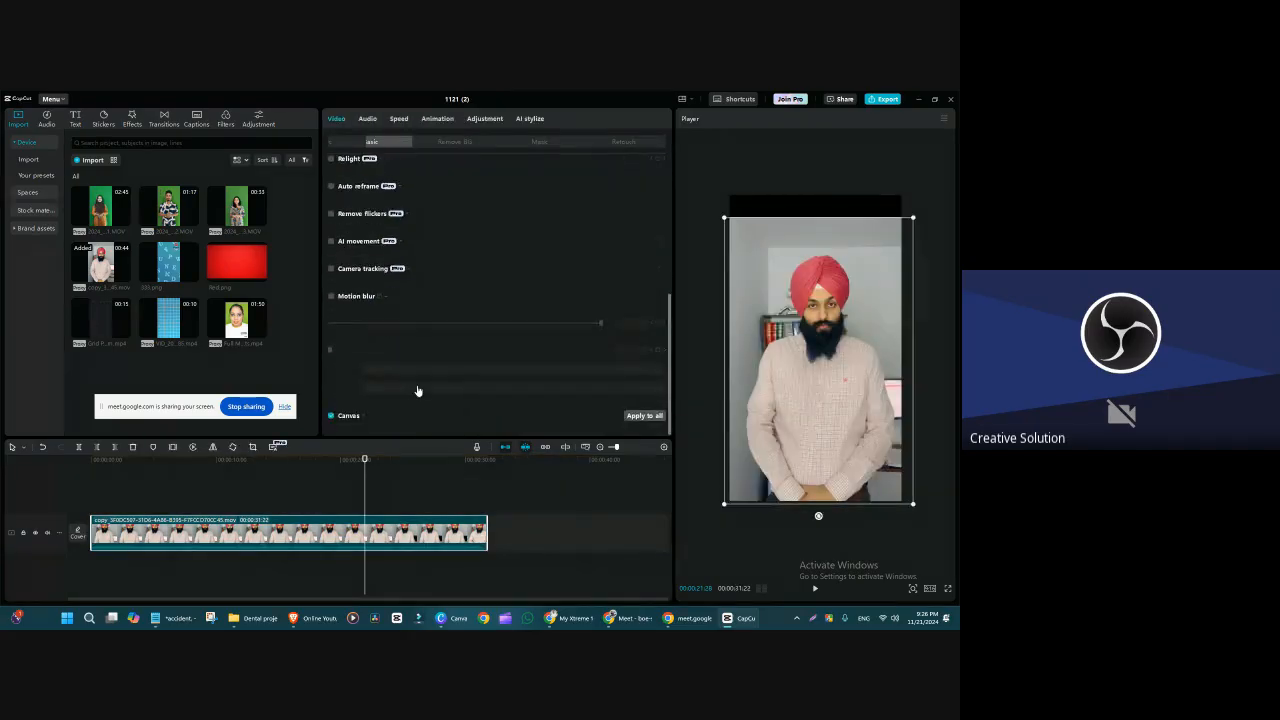
left_click(356, 423)
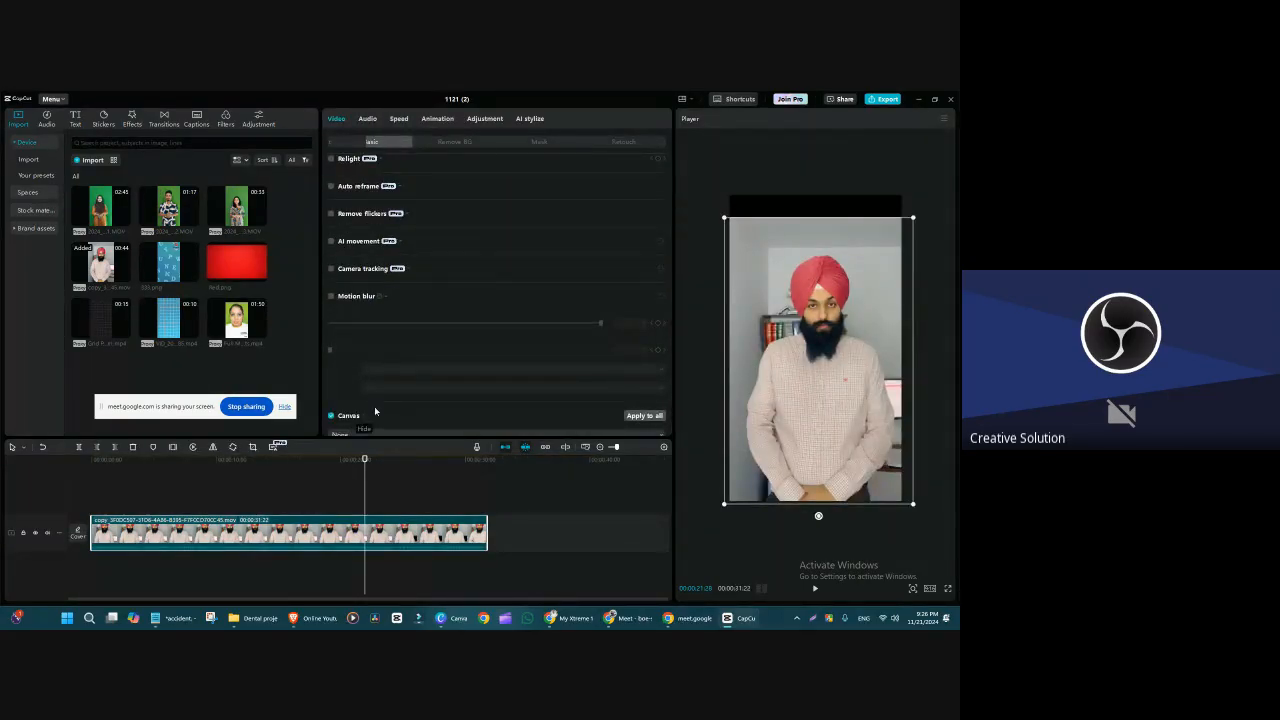
scroll(556, 401, "down", 1)
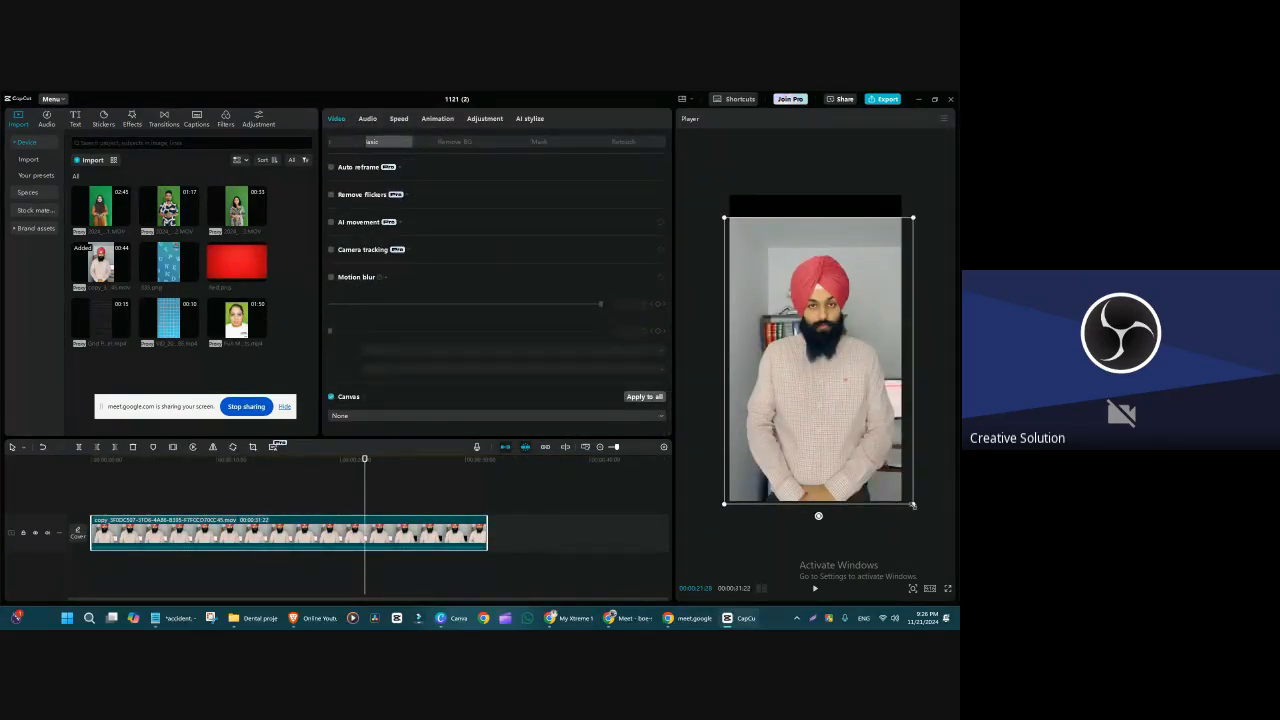
left_click_drag(913, 505, 883, 458)
left_click_drag(811, 402, 807, 389)
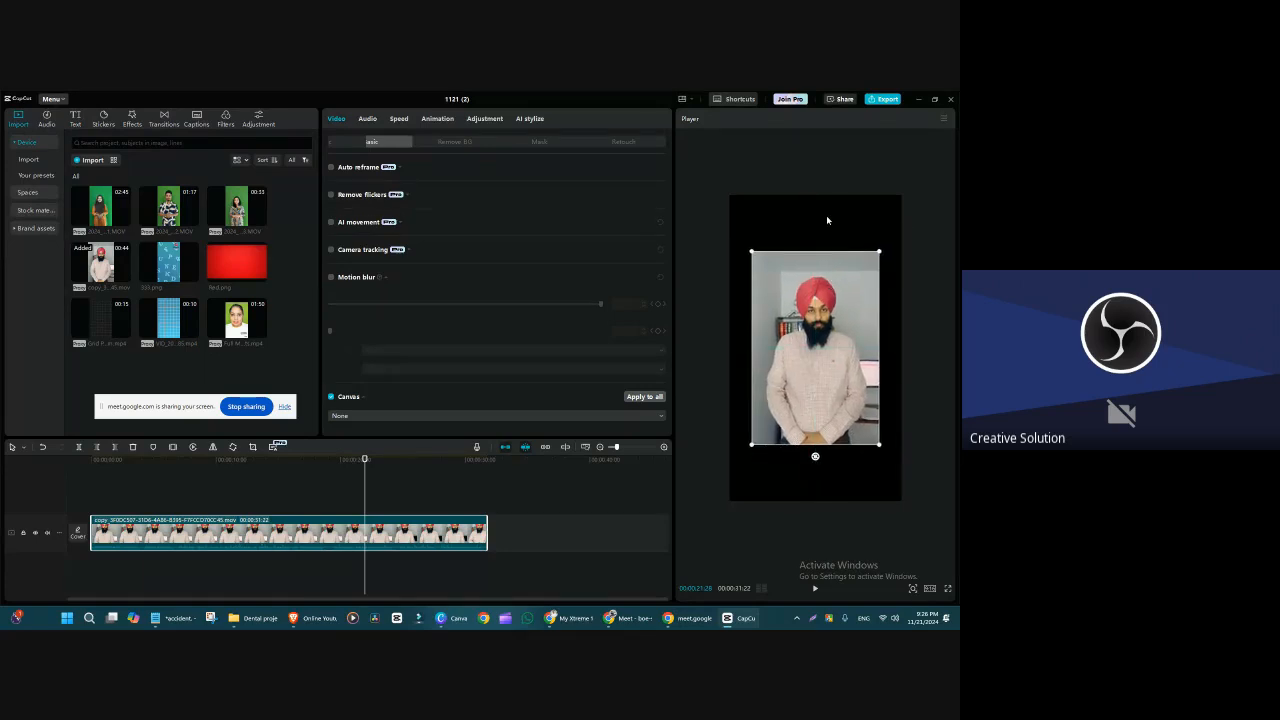
Step: Set the Canvas background to Blur, trying the lightest level and choosing the second level
left_click(540, 424)
left_click(394, 449)
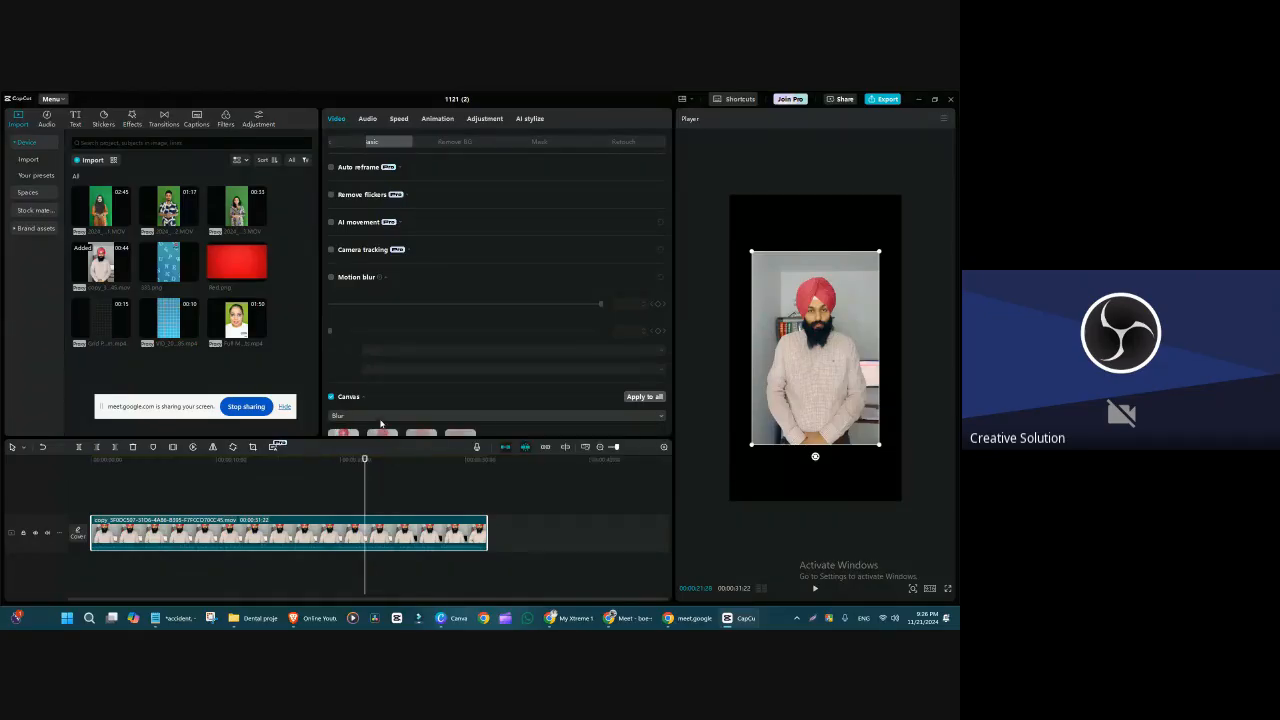
scroll(379, 428, "down", 1)
left_click(345, 397)
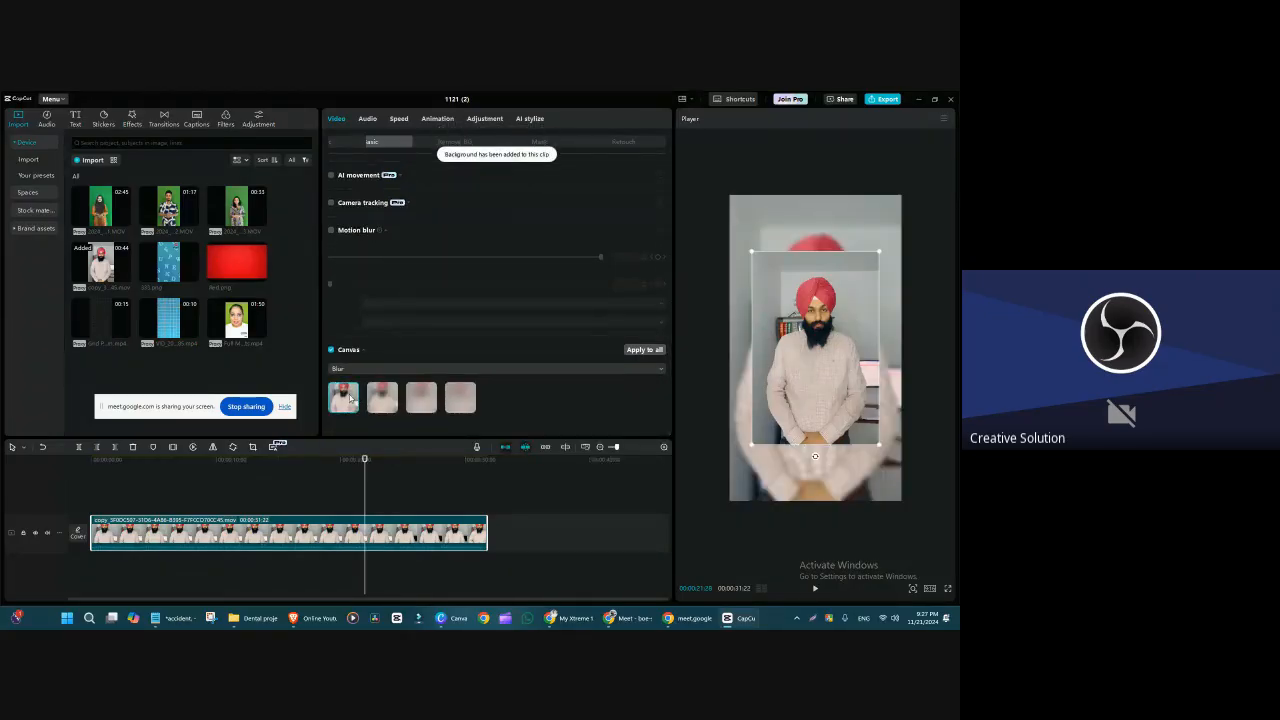
left_click(375, 400)
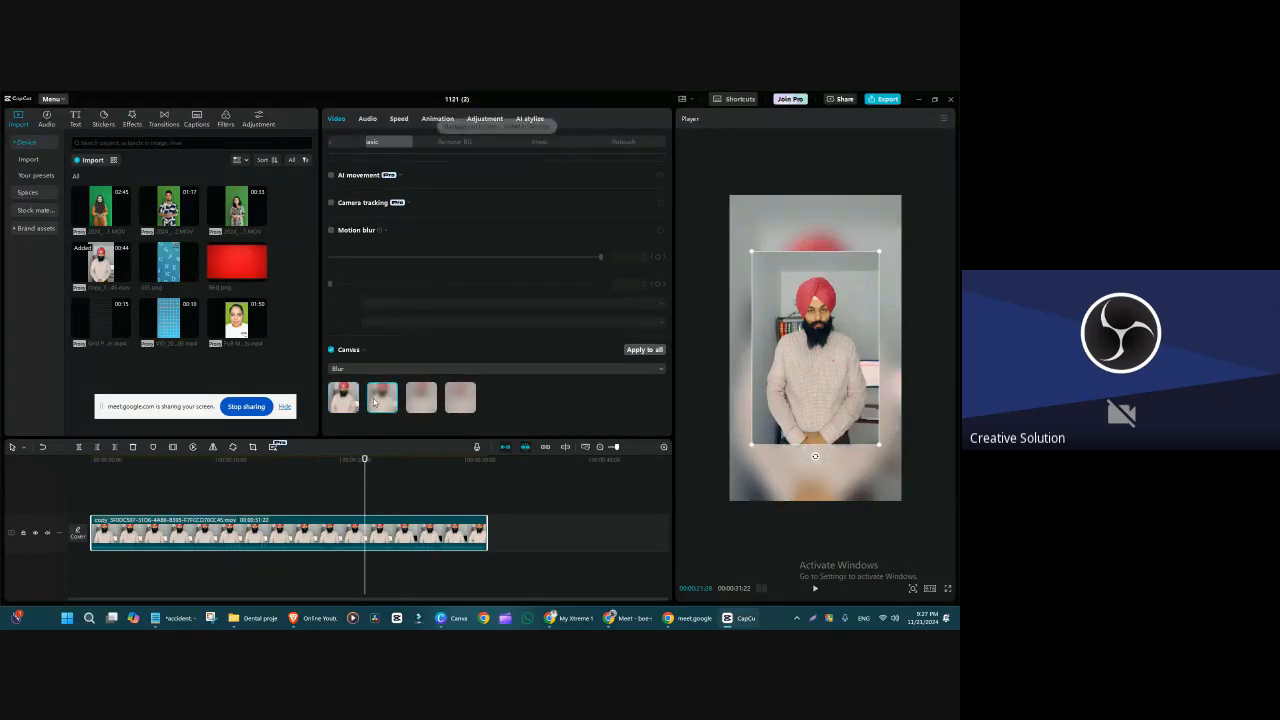
Step: Compare the stronger Canvas blur levels on the man's clip and choose the strongest, fourth level
left_click(424, 406)
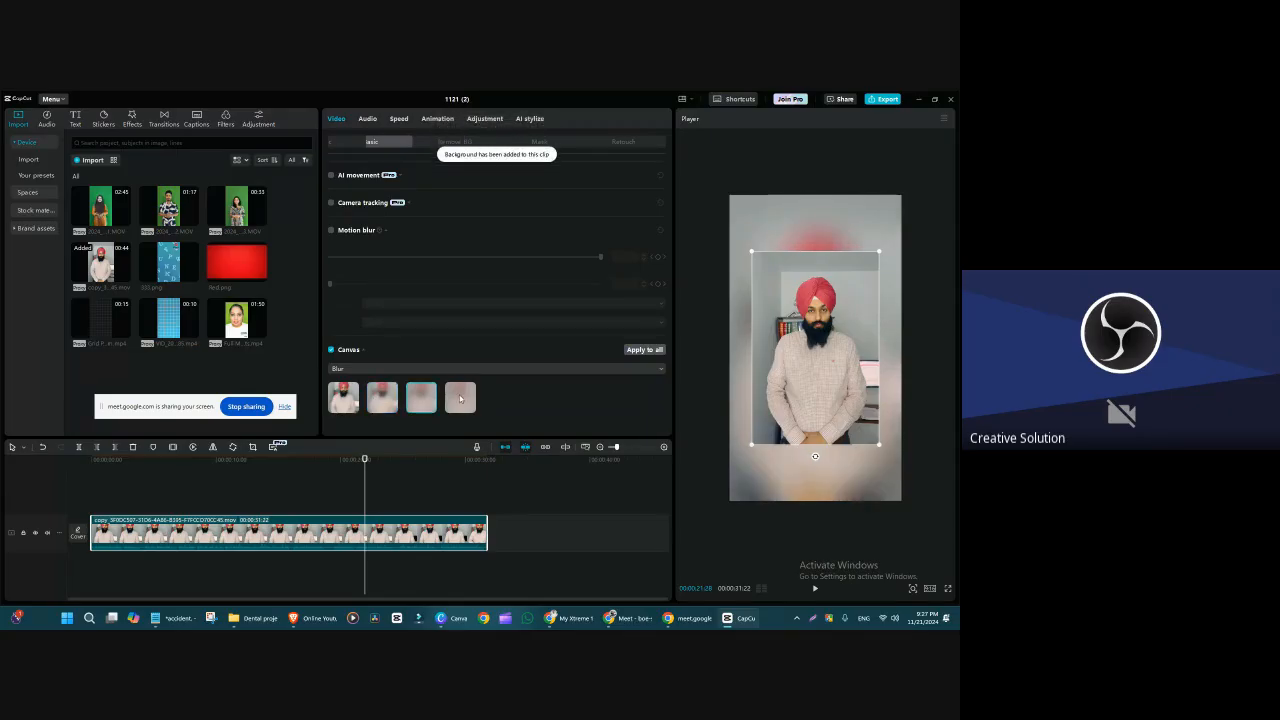
left_click(460, 398)
left_click(370, 403)
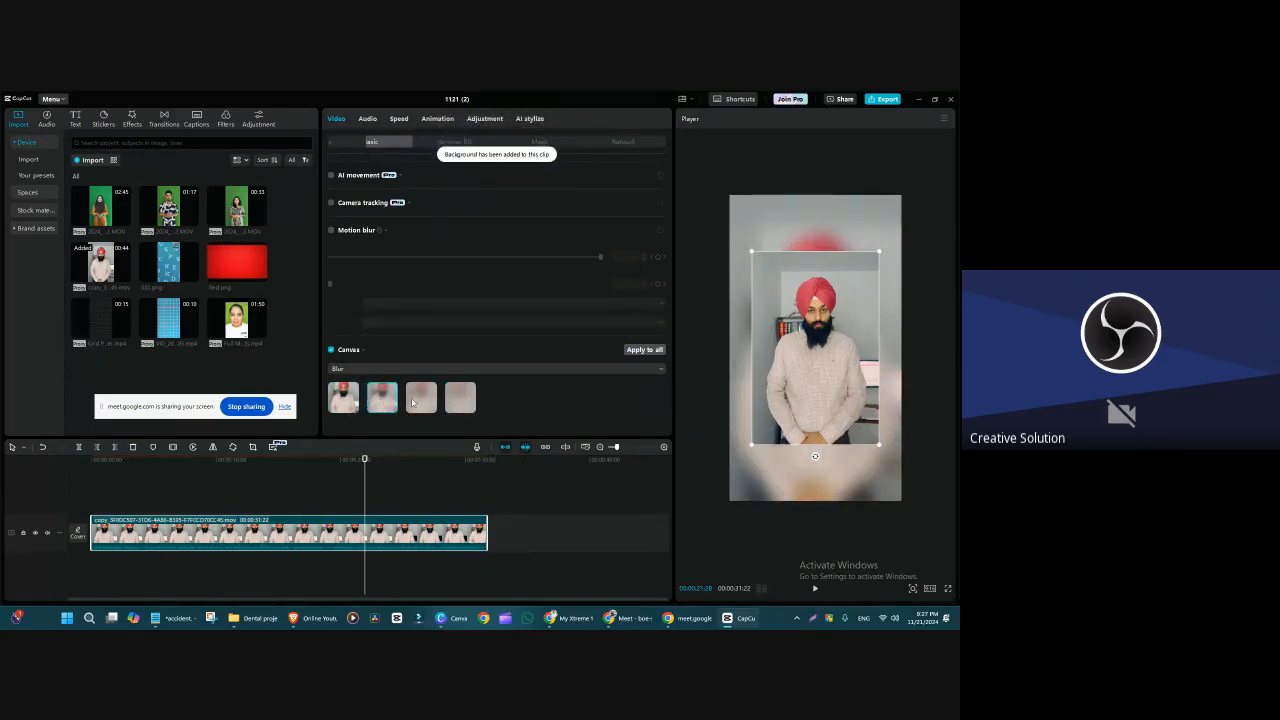
left_click(460, 400)
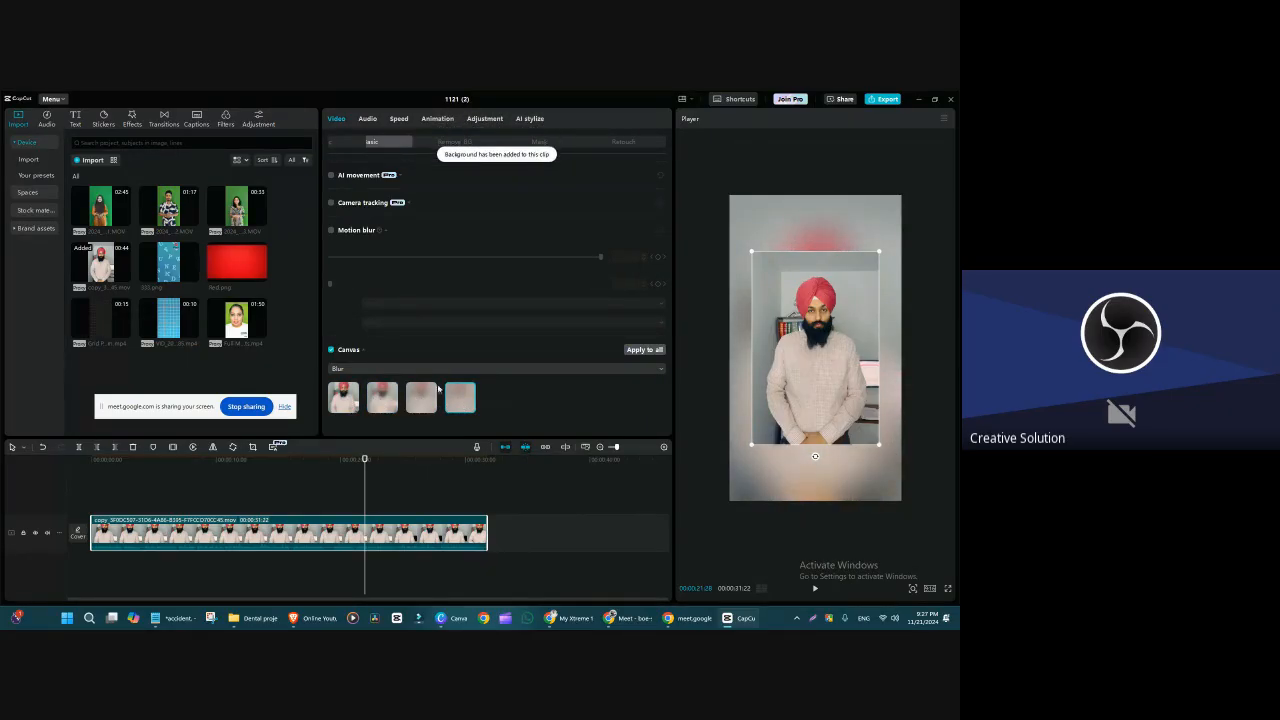
Step: Switch the Canvas background to Color and try several preset swatches, including white, purple and tan
left_click(426, 370)
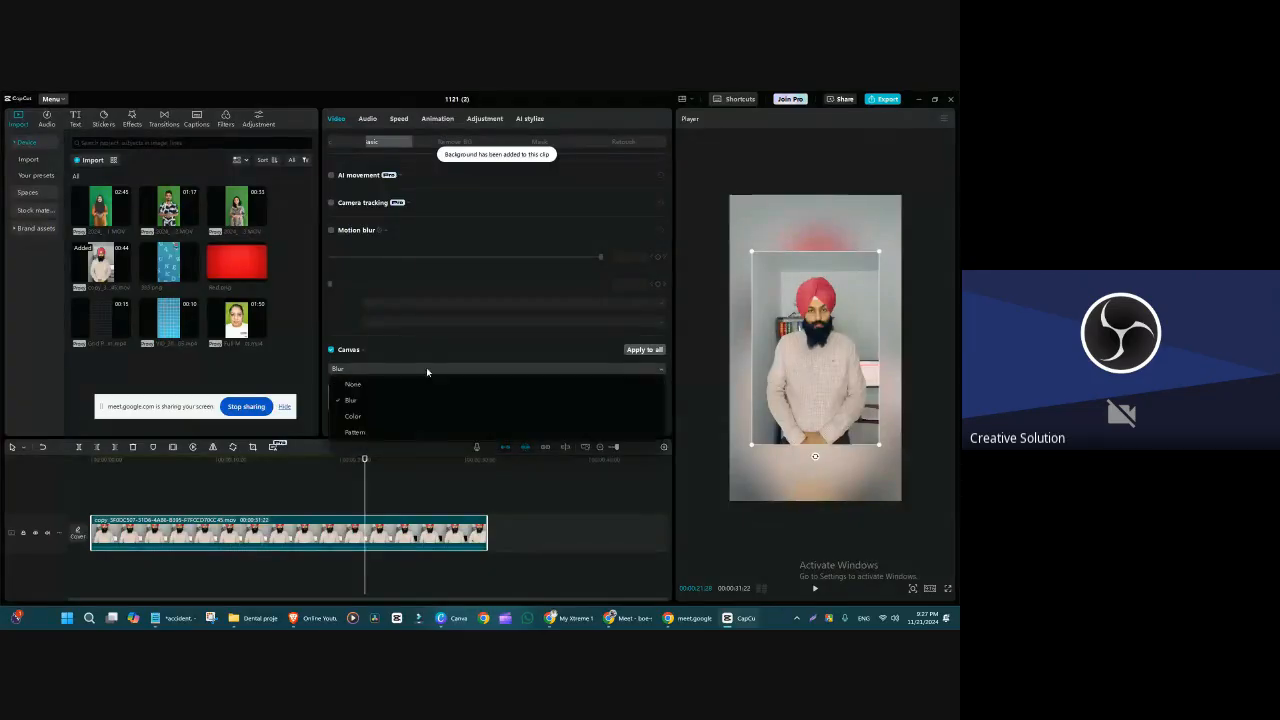
left_click(407, 417)
left_click(355, 393)
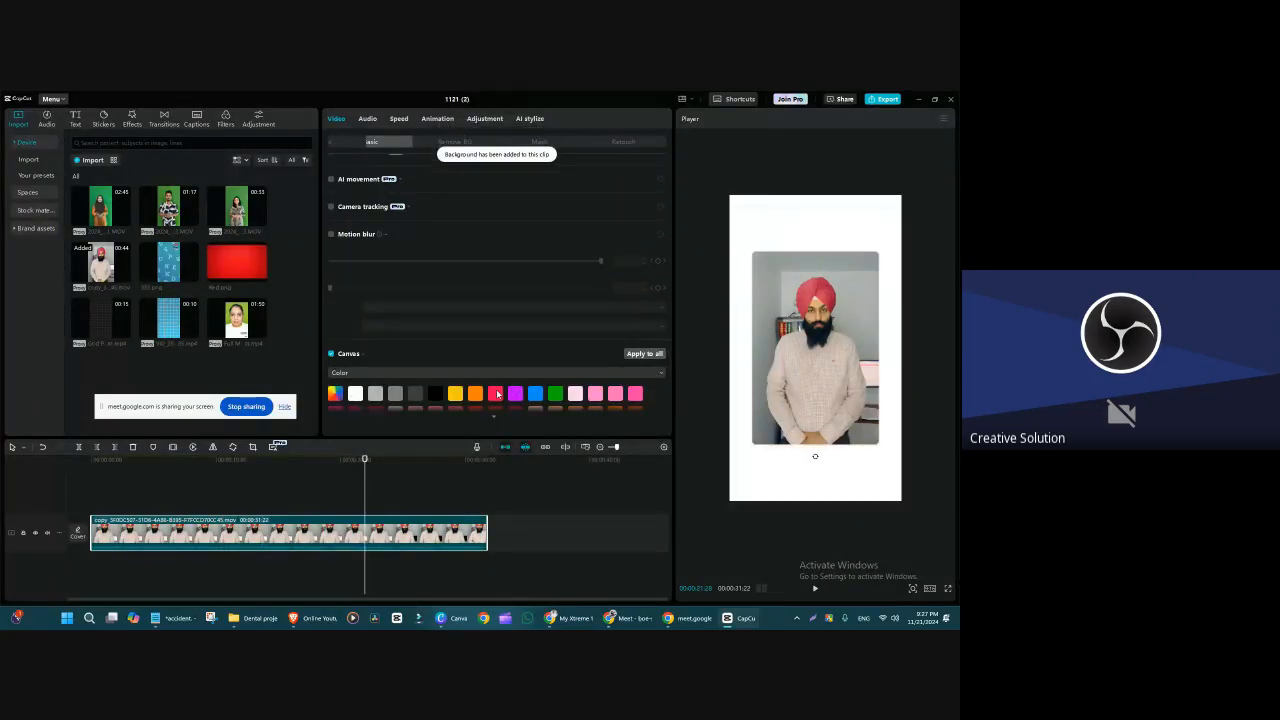
left_click(556, 394)
scroll(527, 396, "down", 2)
left_click(462, 393)
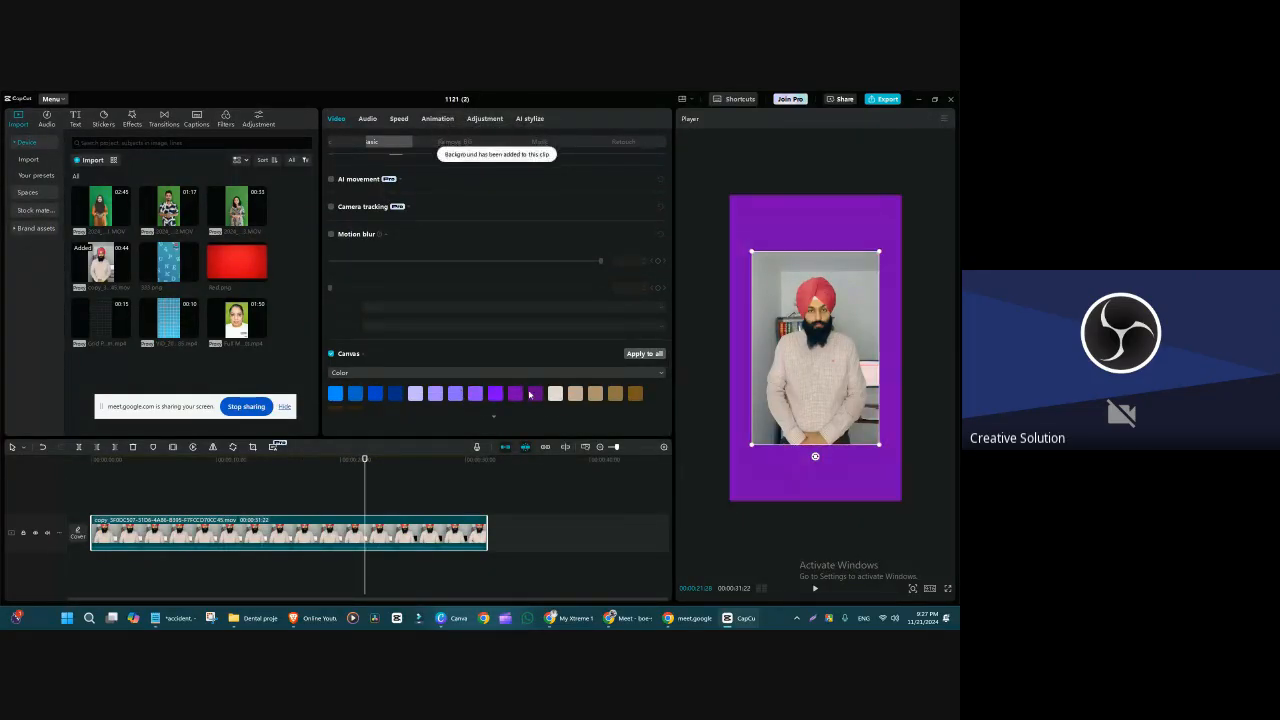
left_click(575, 391)
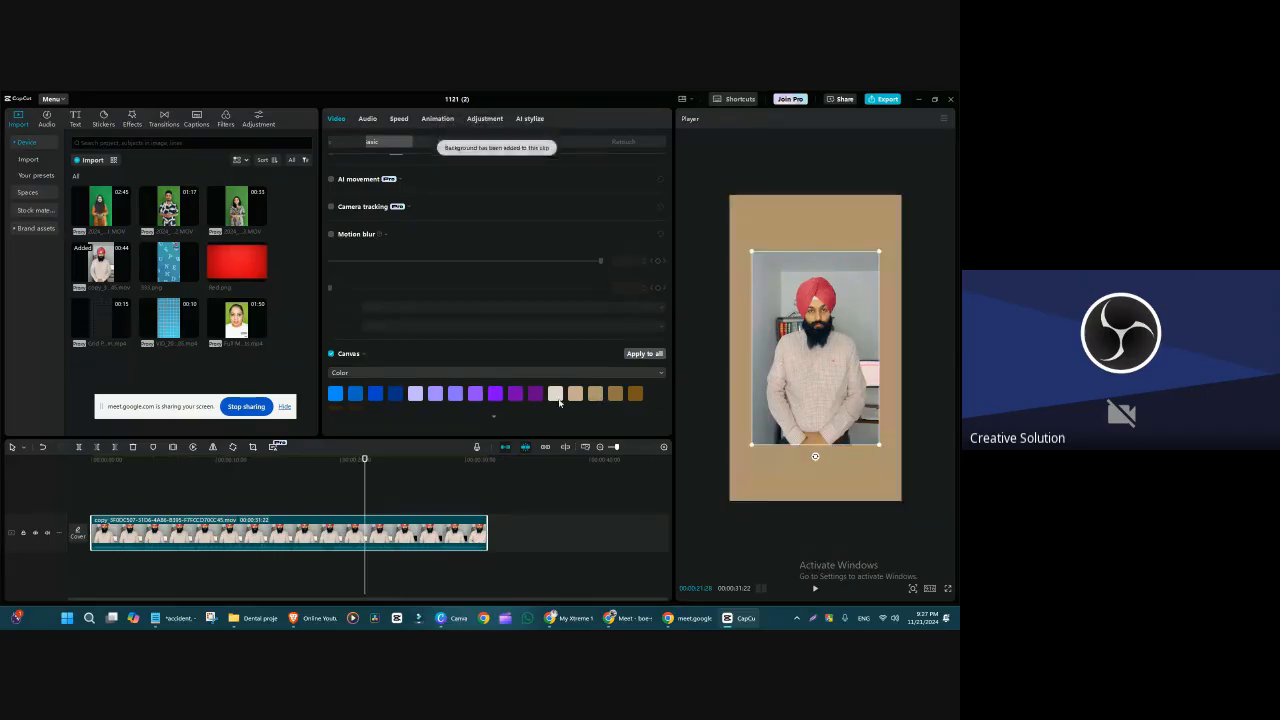
Step: Use the custom colour picker to make the Canvas background bright yellow
scroll(337, 411, "up", 2)
left_click(335, 393)
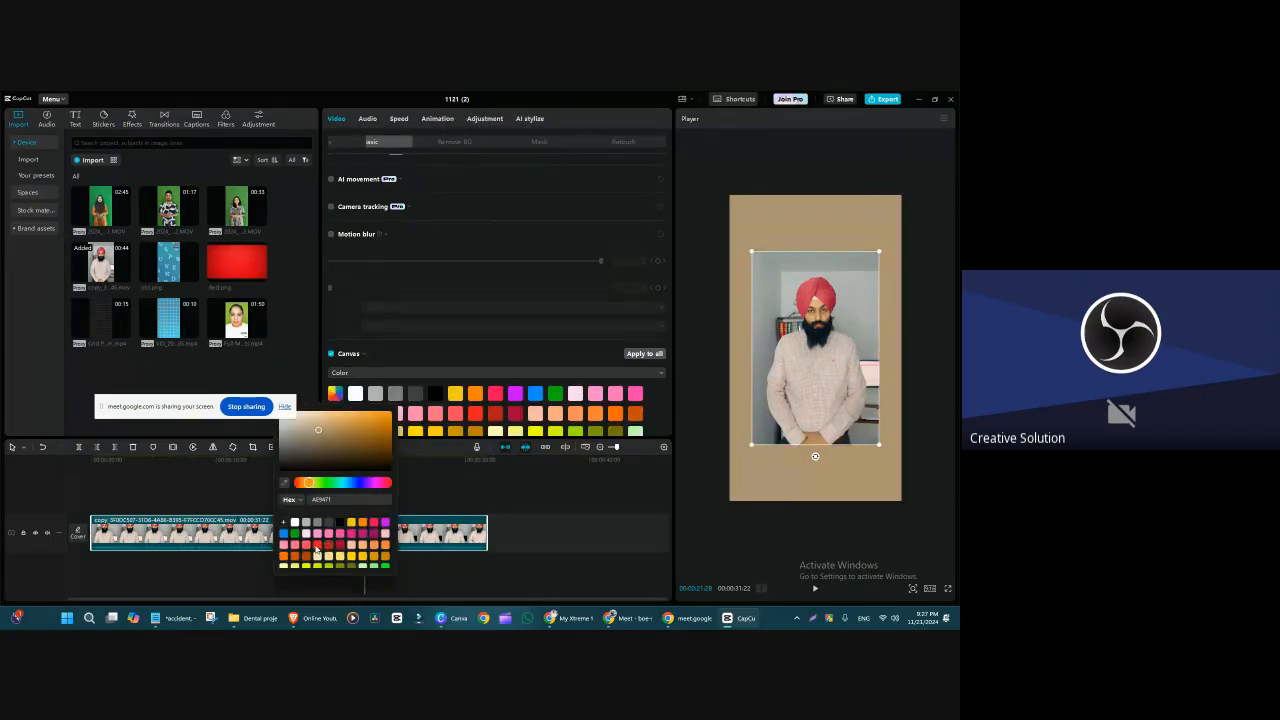
left_click(317, 546)
left_click(373, 534)
left_click(363, 556)
left_click(413, 452)
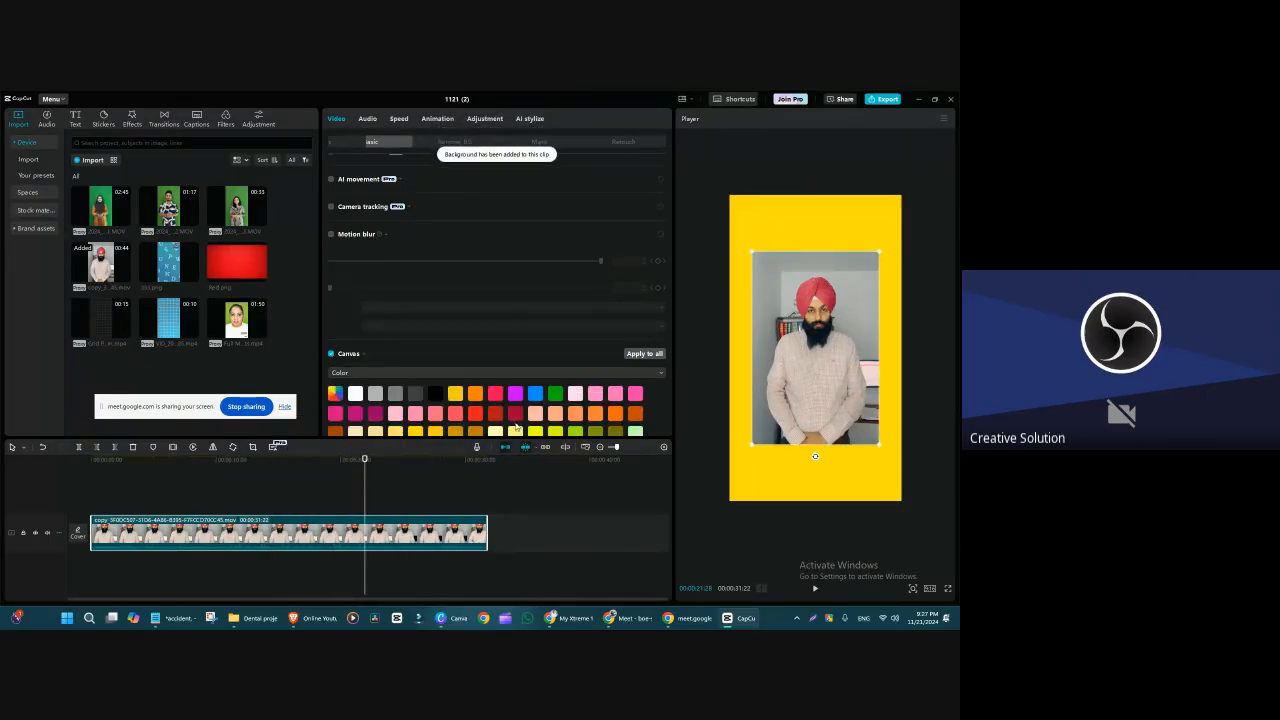
Step: Try more preset Canvas colours, including coral pink, and finish with the amber yellow swatch
left_click(496, 395)
left_click(537, 415)
left_click(436, 414)
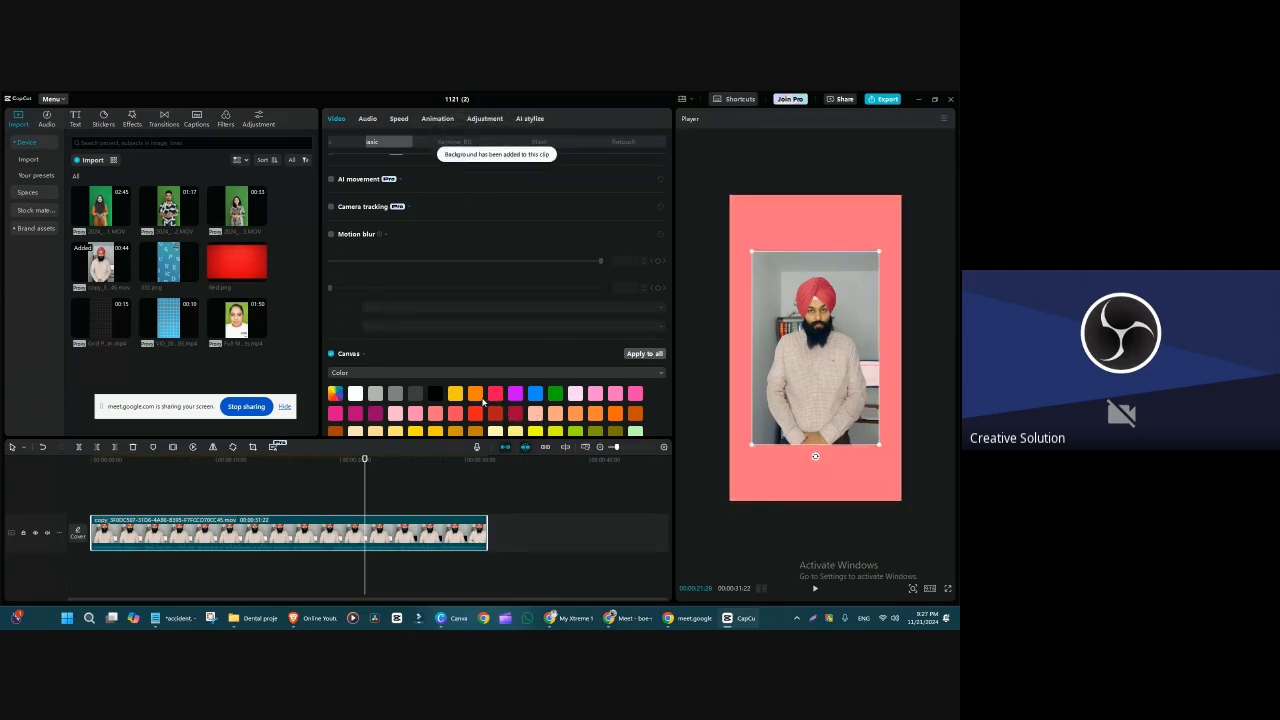
left_click(475, 393)
left_click(455, 393)
scroll(460, 400, "down", 2)
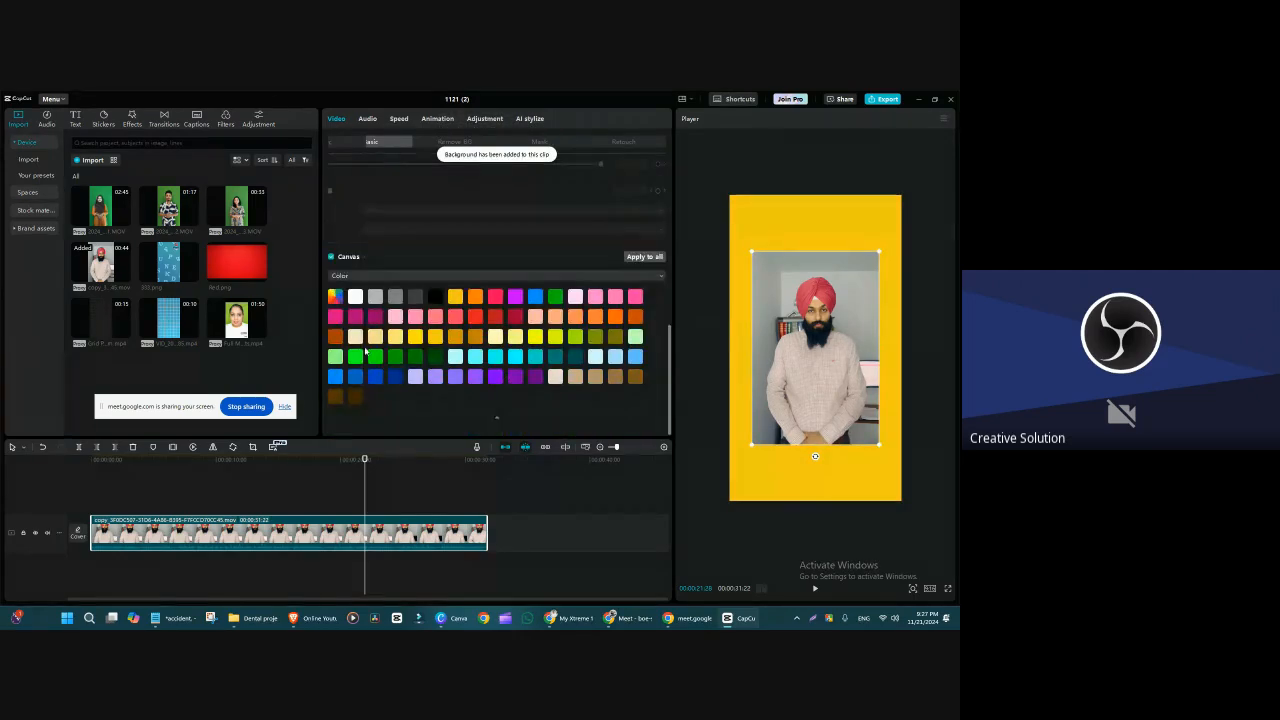
Step: Switch the Canvas background to Pattern, apply the horizontal rainbow stripes and enlarge the man's clip to 90% scale
left_click(361, 276)
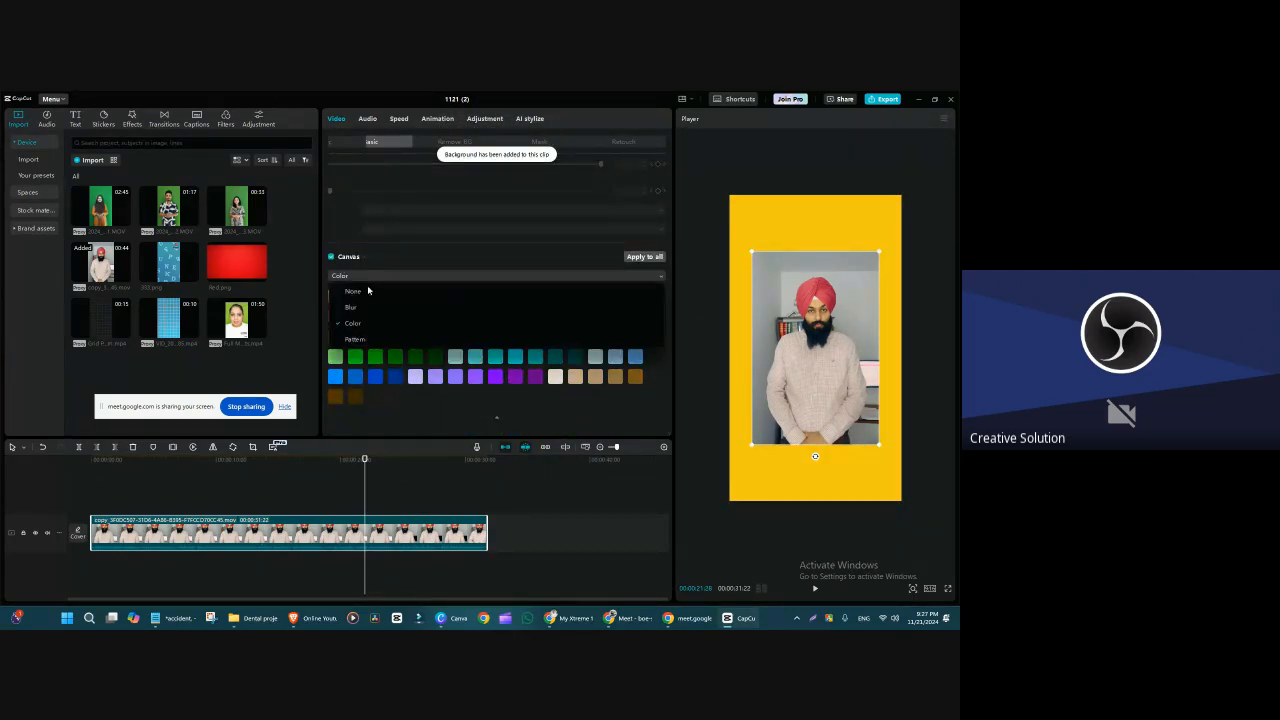
left_click(372, 342)
scroll(498, 406, "down", 5)
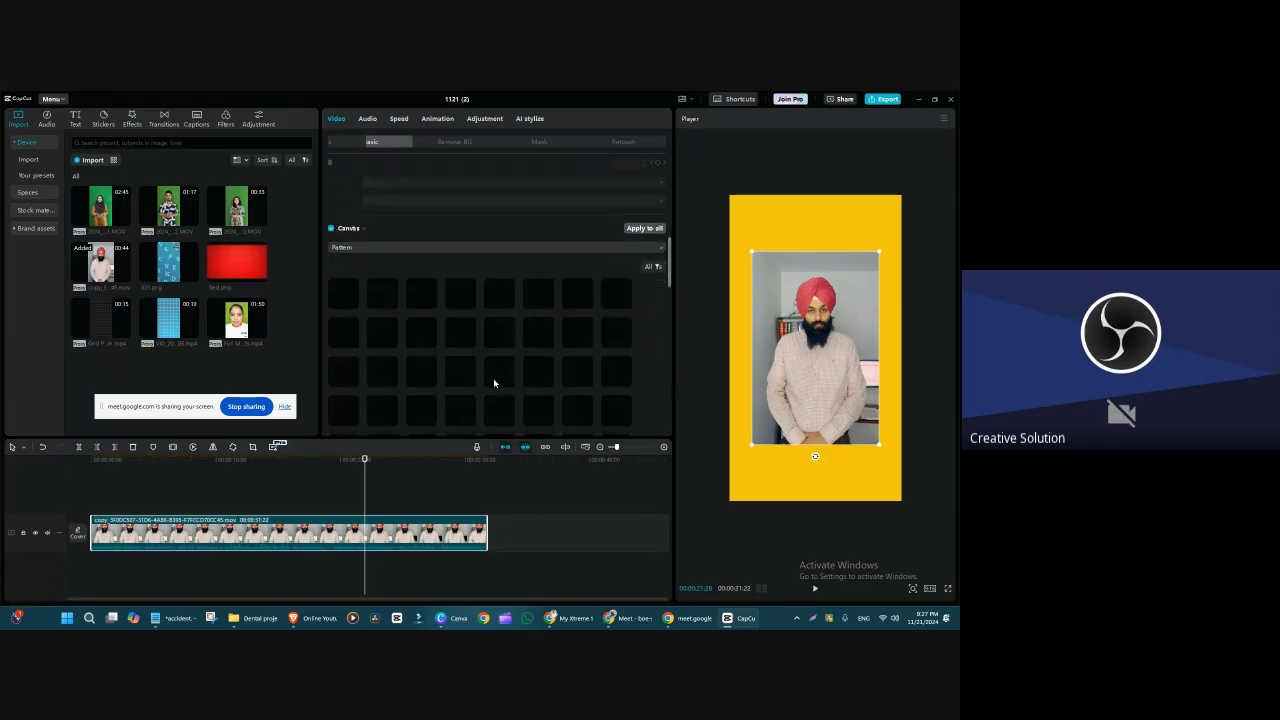
scroll(487, 381, "up", 2)
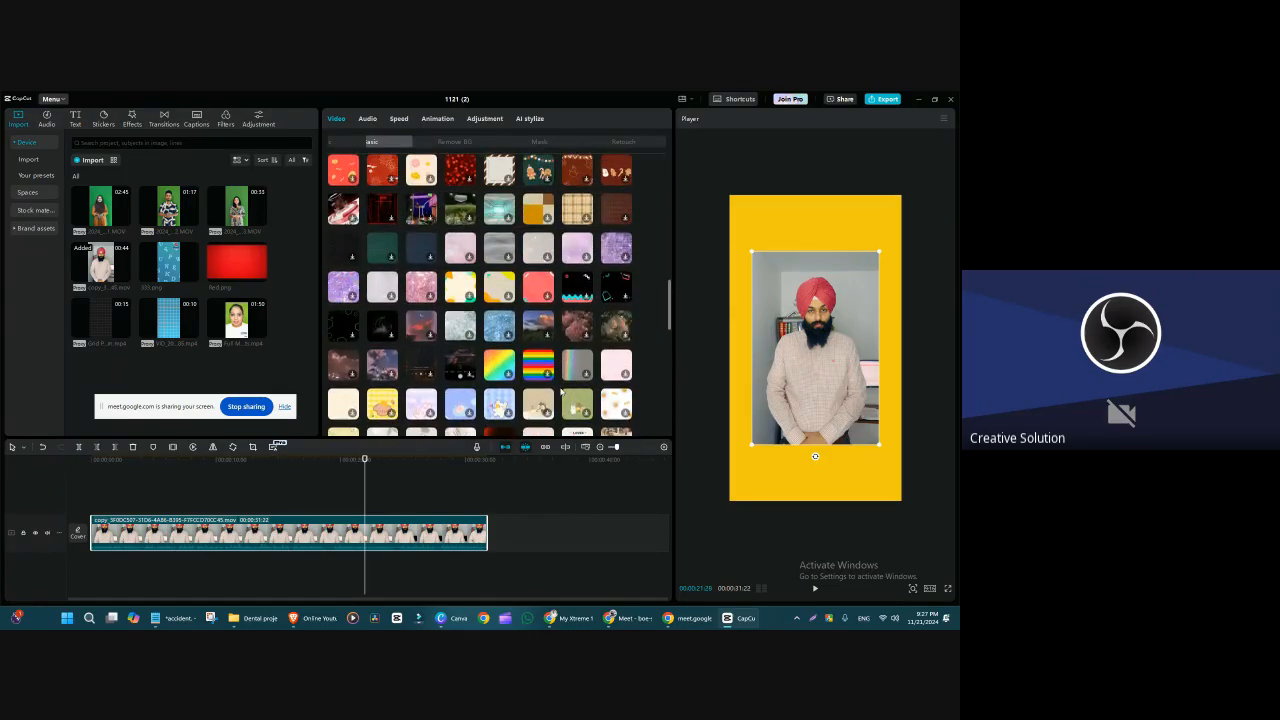
left_click(537, 367)
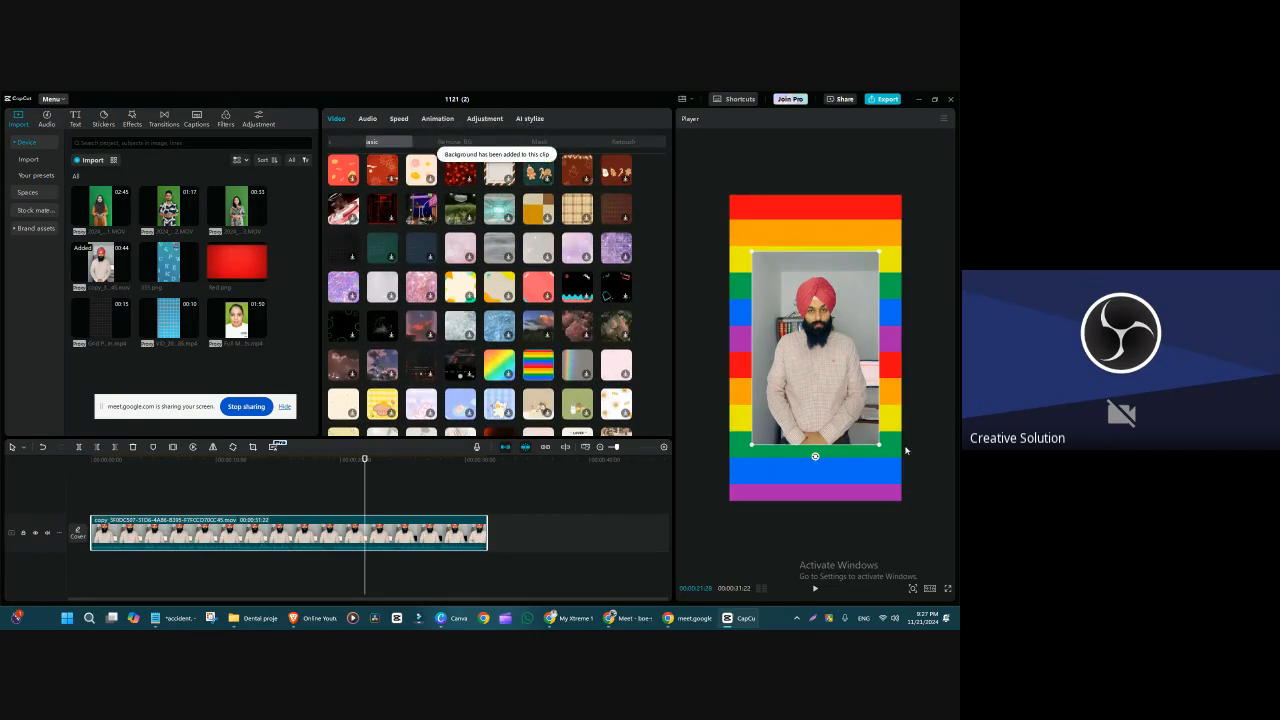
left_click_drag(880, 447, 907, 478)
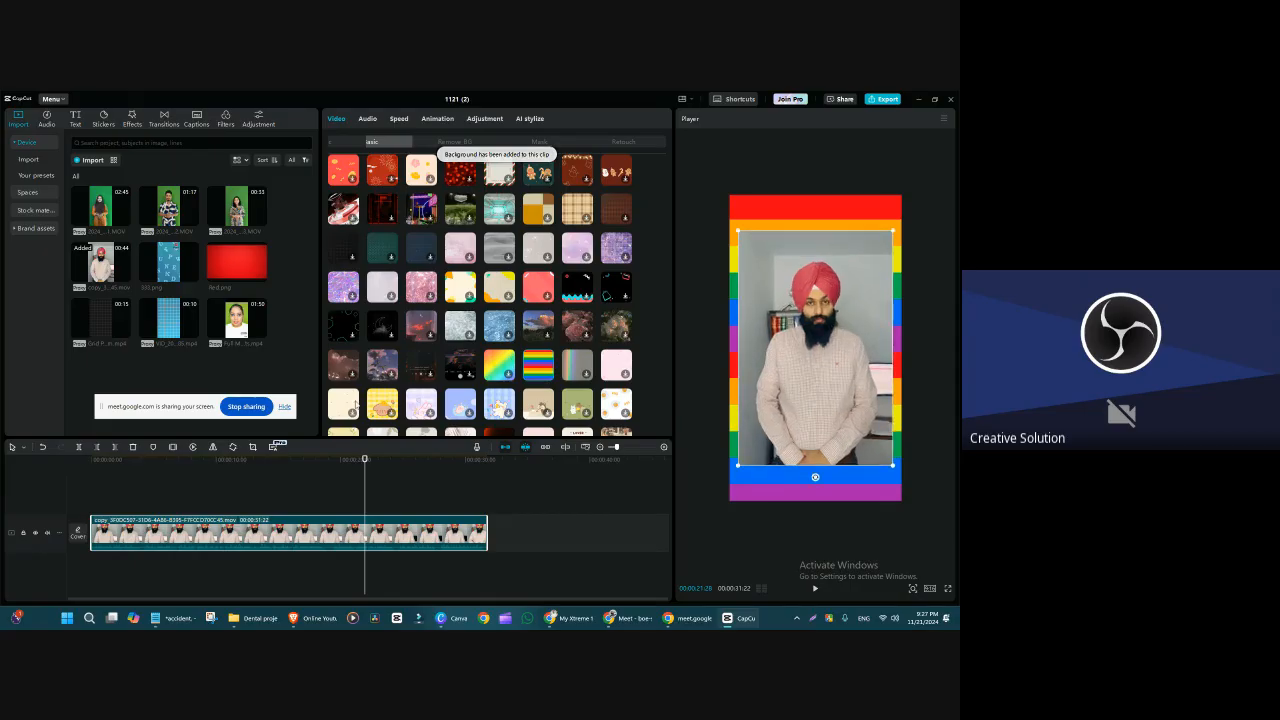
Step: Try other Canvas patterns, including the grey rainbow-light, cream-and-orange, dotted coral and grey water designs
left_click(343, 404)
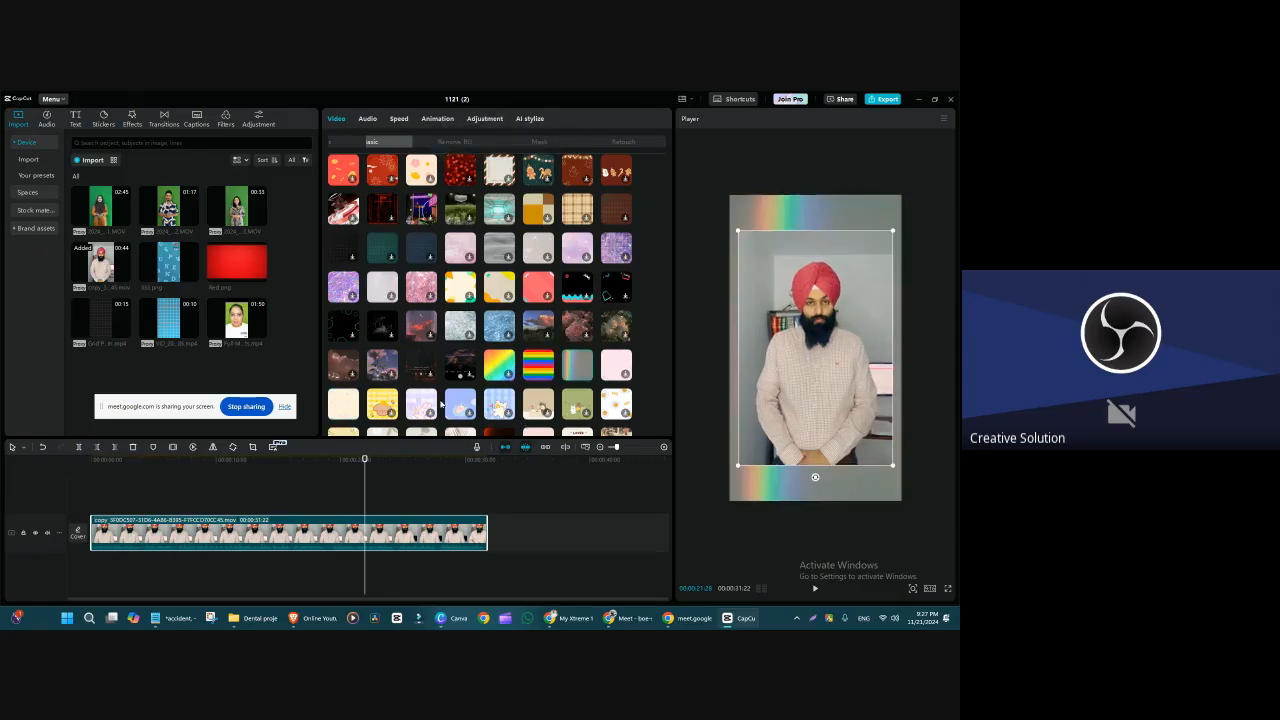
left_click(490, 281)
scroll(500, 320, "up", 8)
scroll(501, 340, "down", 10)
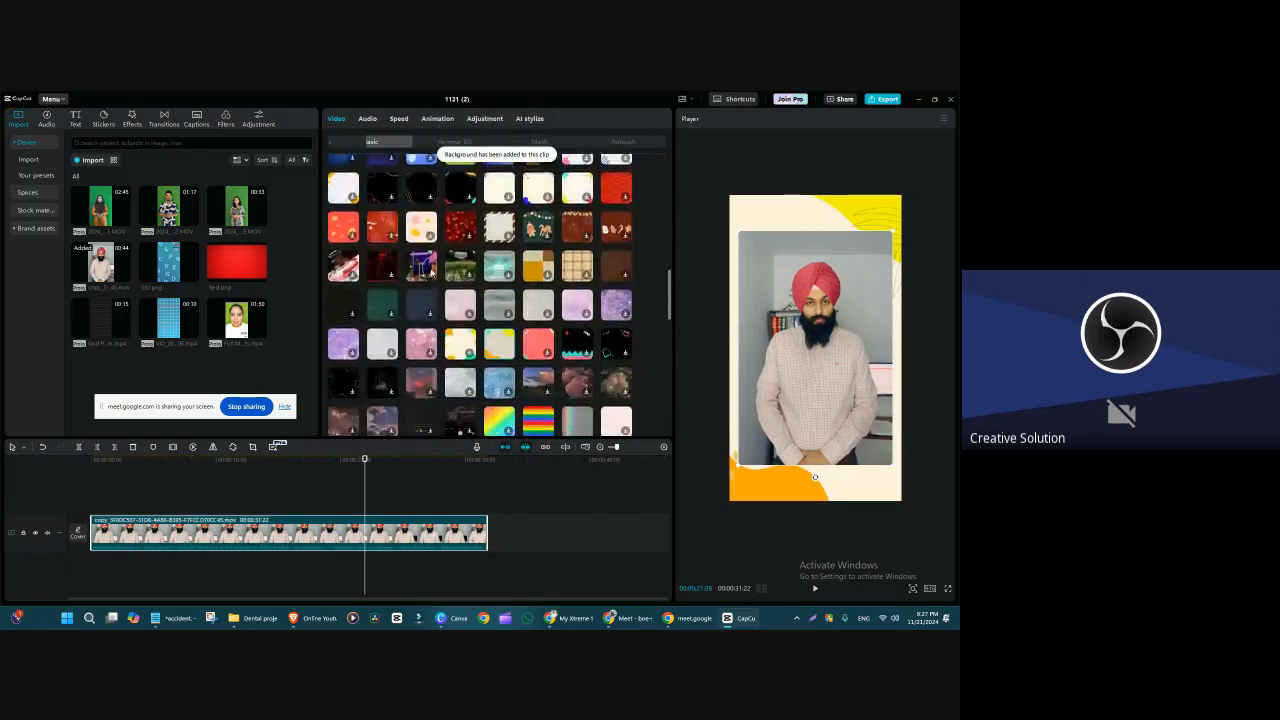
left_click(548, 301)
left_click(472, 350)
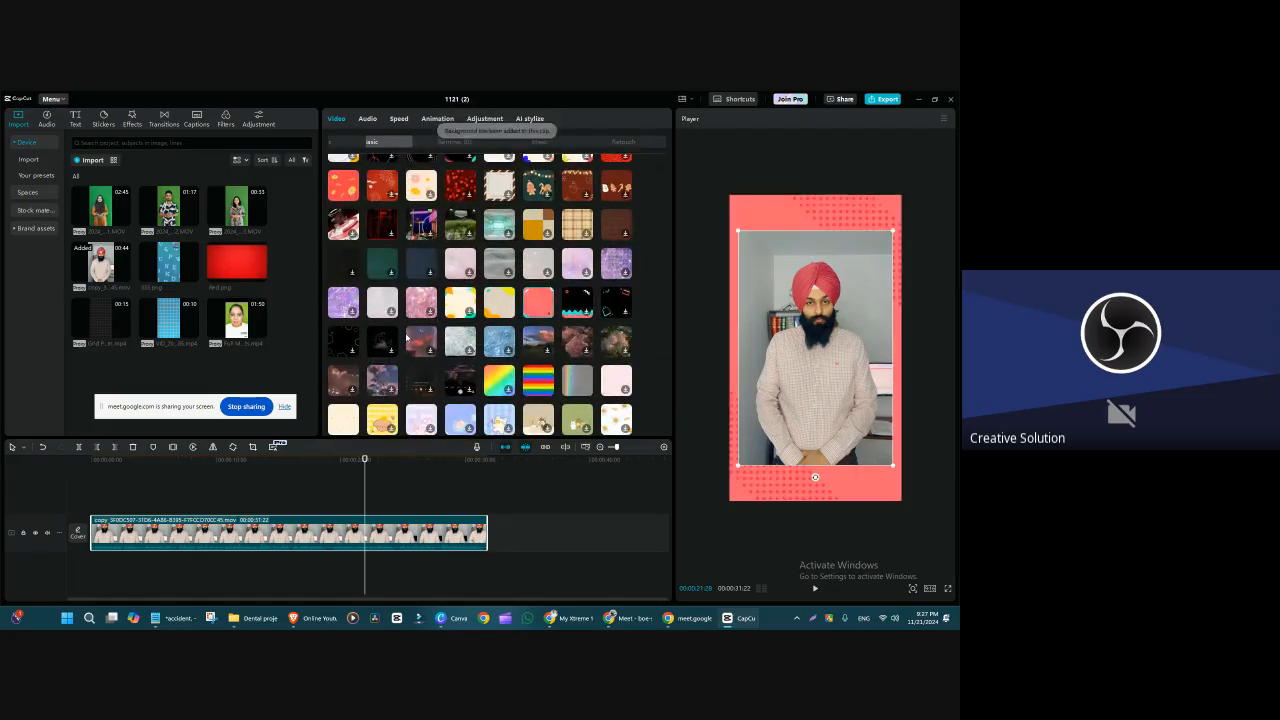
left_click(501, 269)
scroll(536, 330, "up", 15)
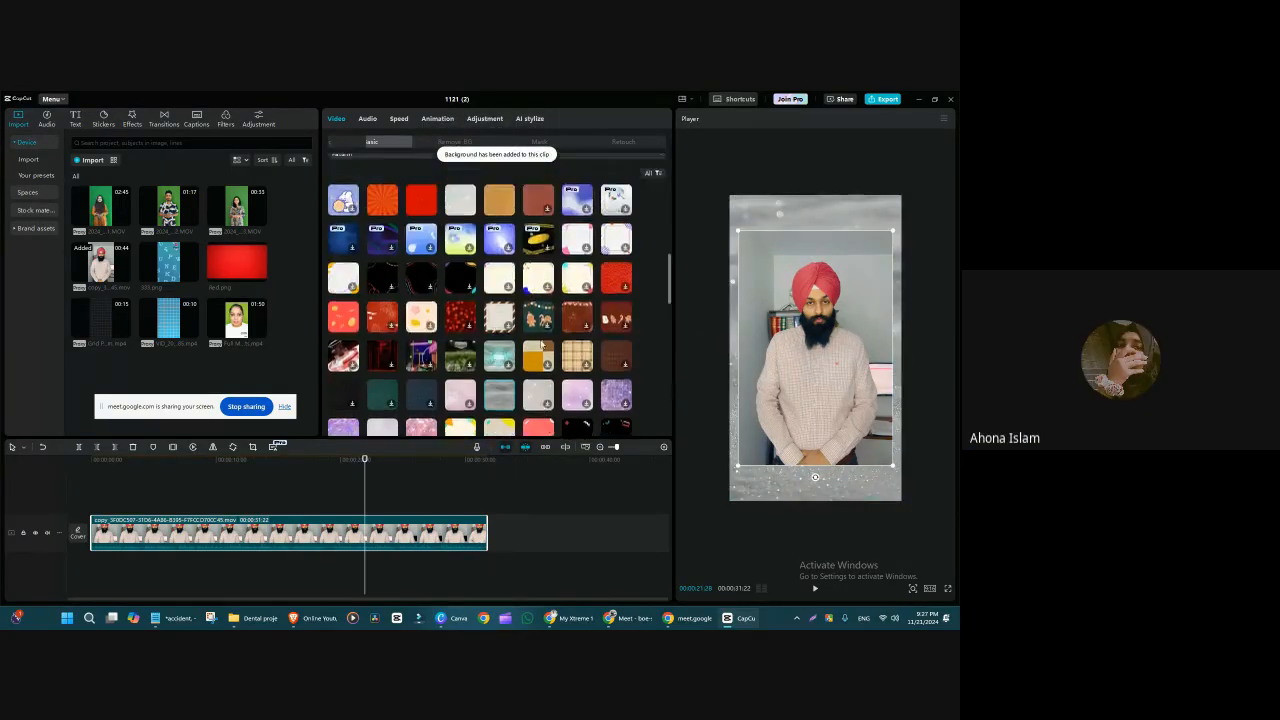
Step: Apply the red Halloween pattern with moon and bats, near the end of the pattern collection, as the Canvas background
left_click(334, 141)
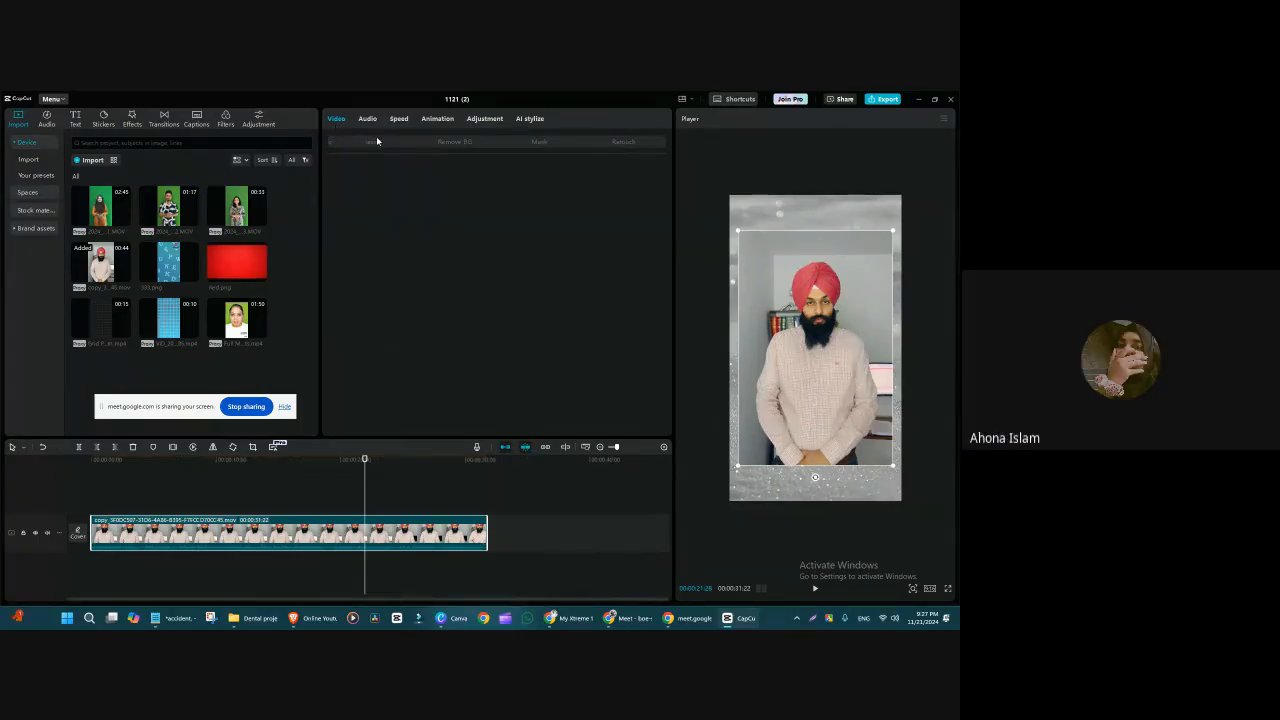
left_click(375, 141)
scroll(438, 357, "down", 15)
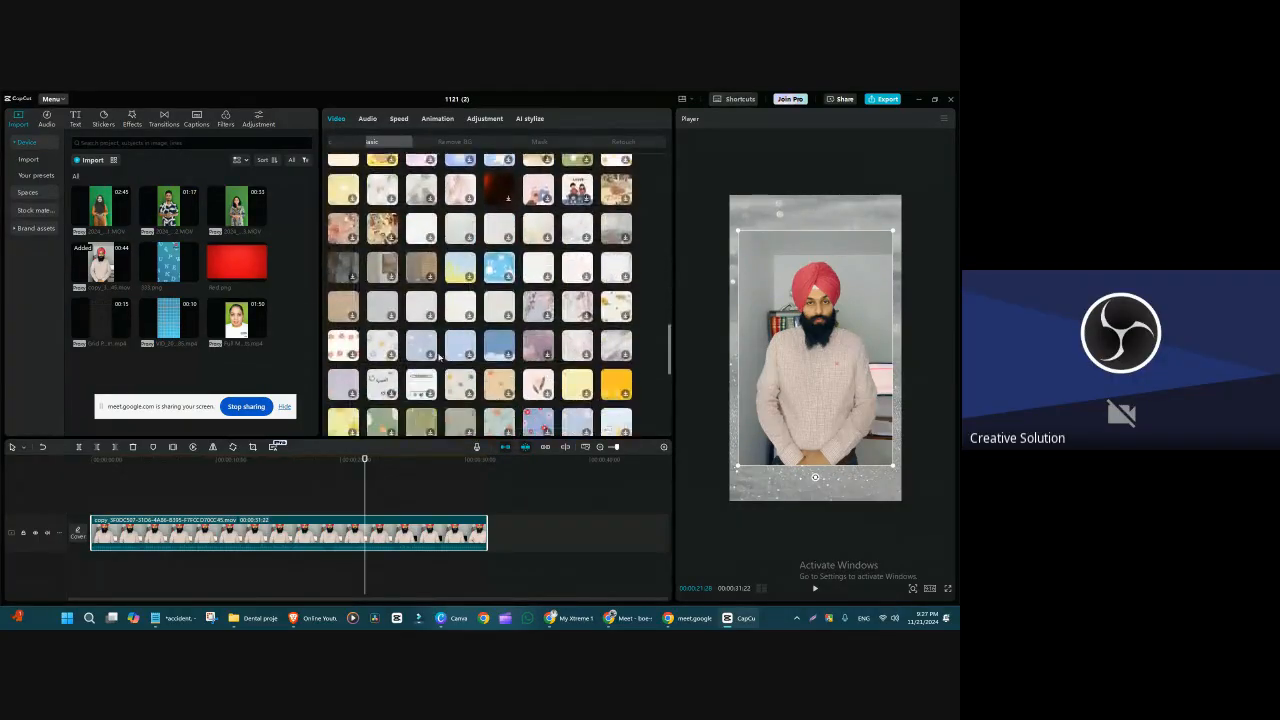
scroll(439, 358, "down", 8)
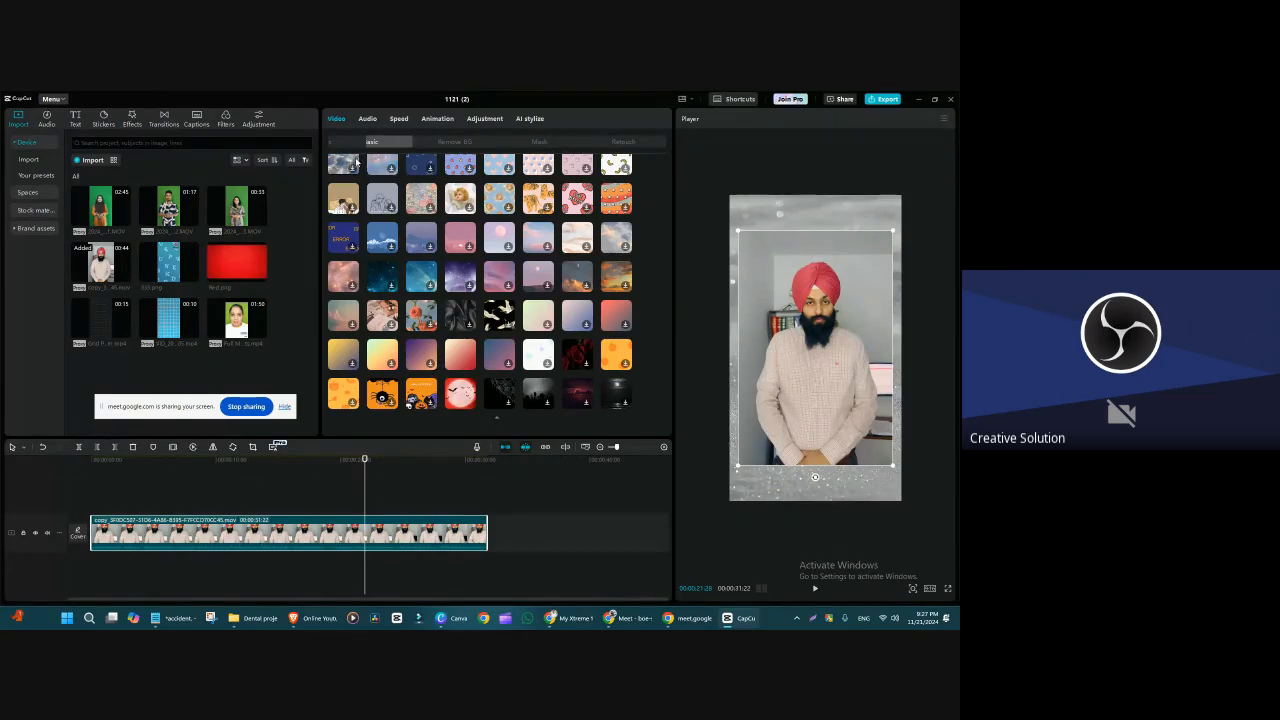
left_click(347, 145)
left_click(372, 141)
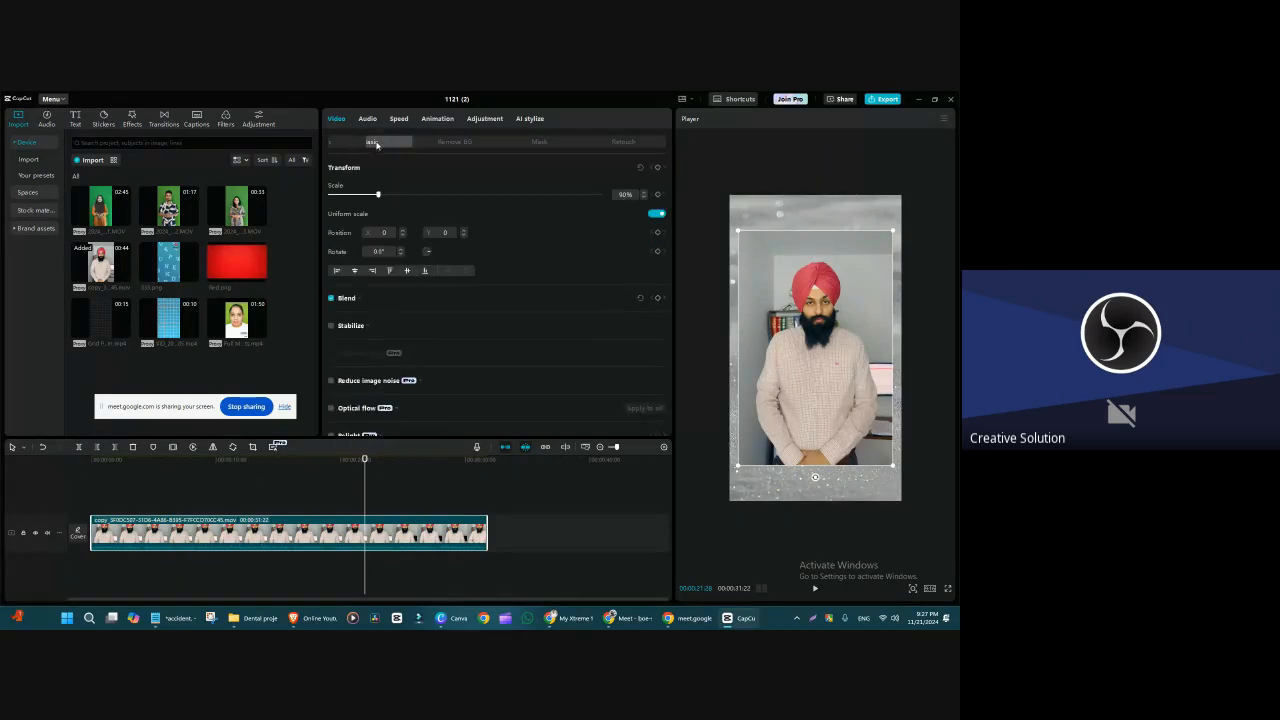
scroll(422, 305, "down", 5)
scroll(422, 305, "down", 10)
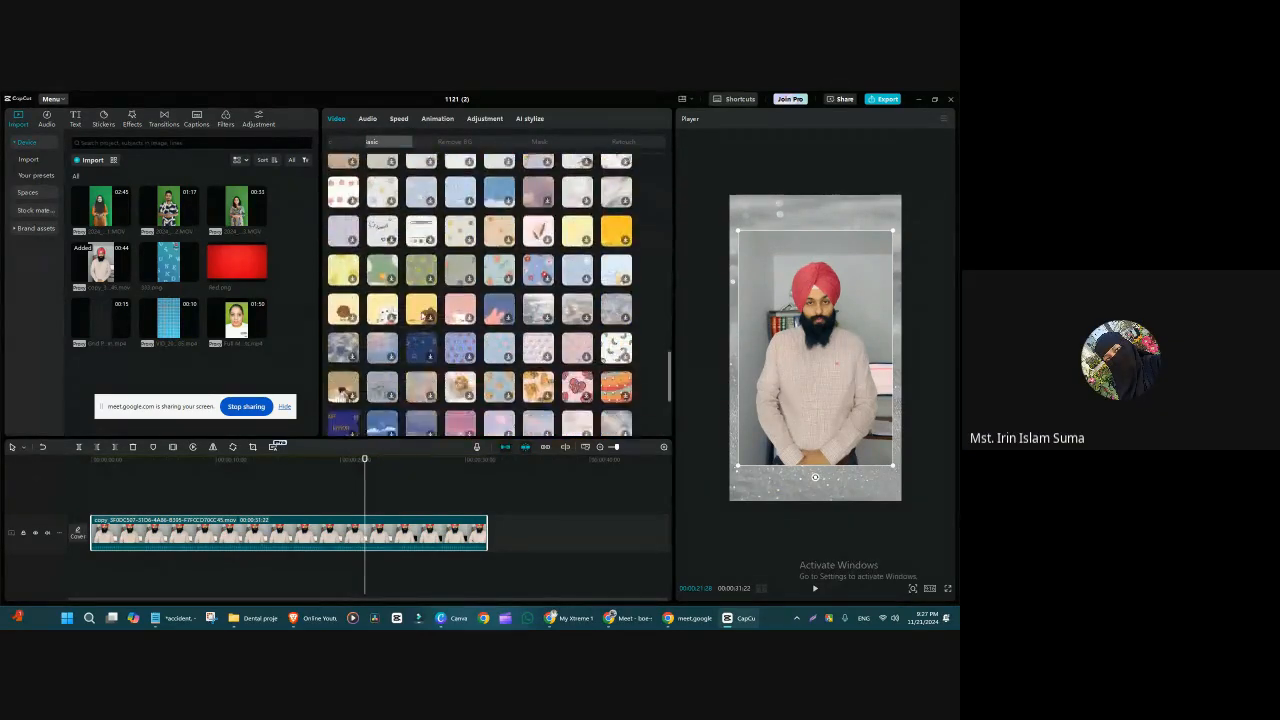
left_click(460, 394)
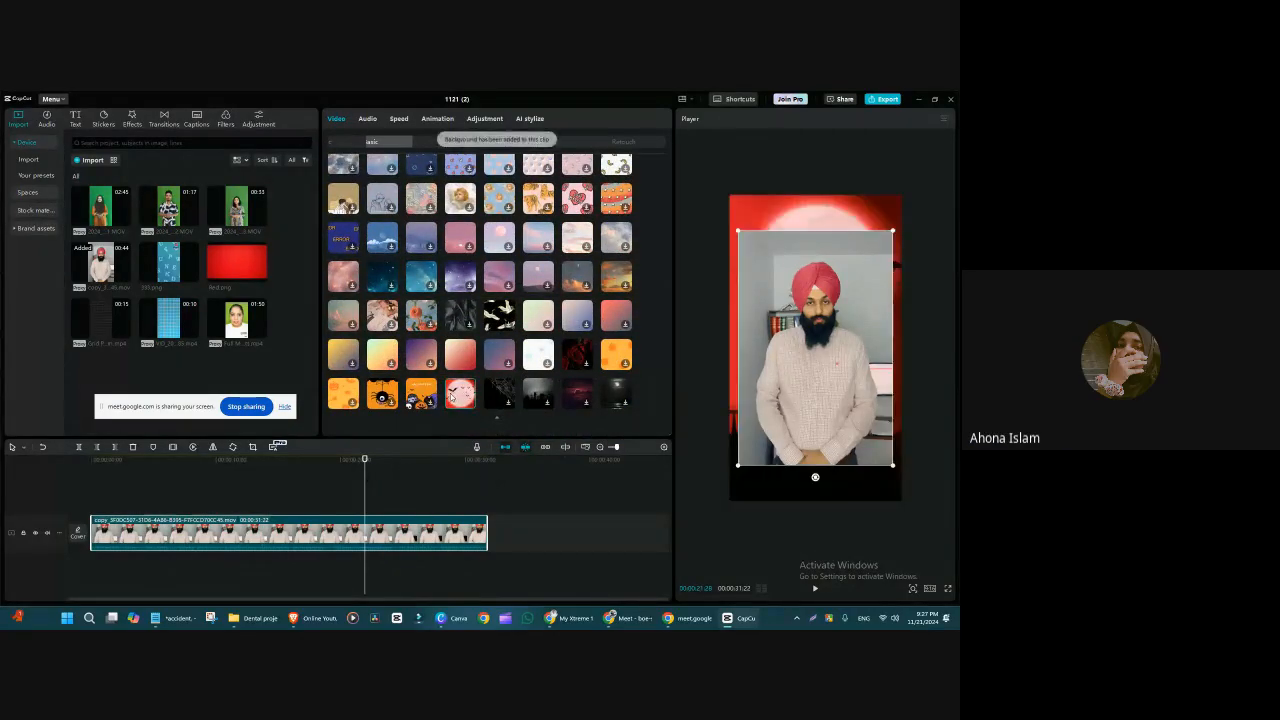
Step: Shrink the man's clip to a small picture below the moon and remove its background with Auto removal
left_click_drag(893, 468, 822, 398)
left_click(452, 141)
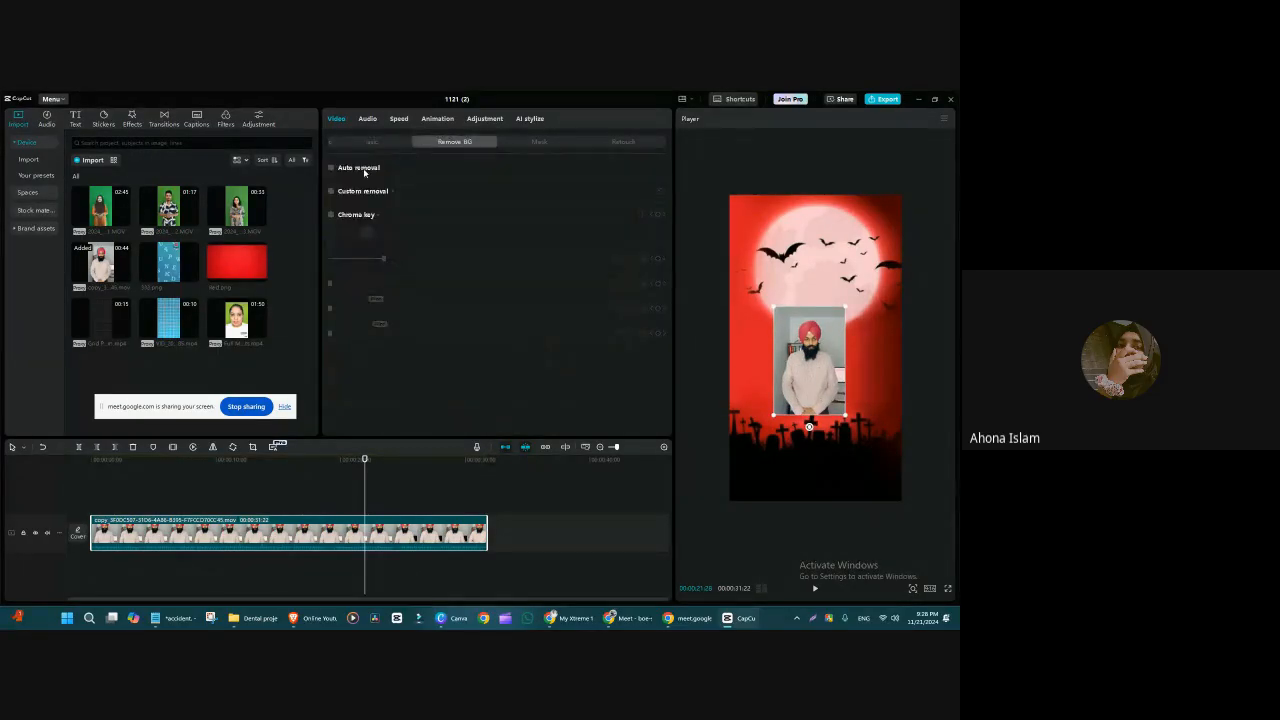
left_click(331, 168)
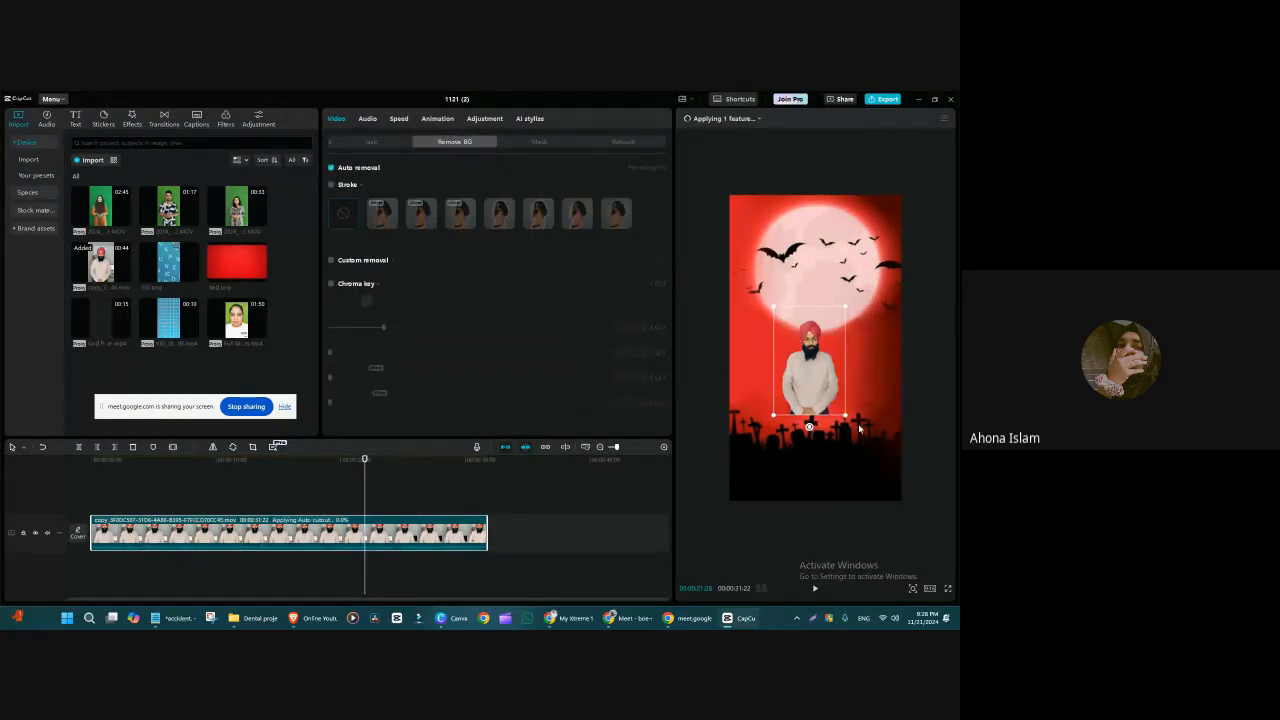
Step: Enlarge the man's cutout beyond the frame's width, centre it along the frame's lower edge and deselect it
left_click_drag(847, 415, 953, 533)
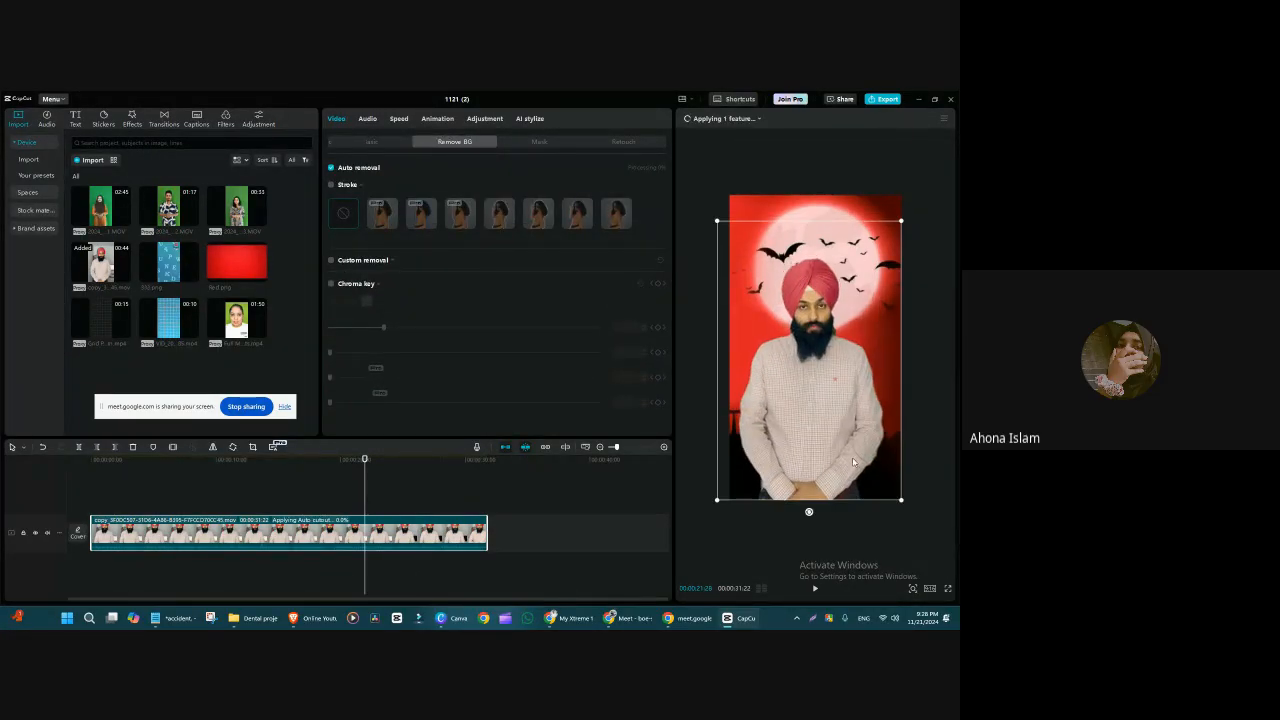
left_click_drag(853, 460, 862, 457)
left_click(946, 391)
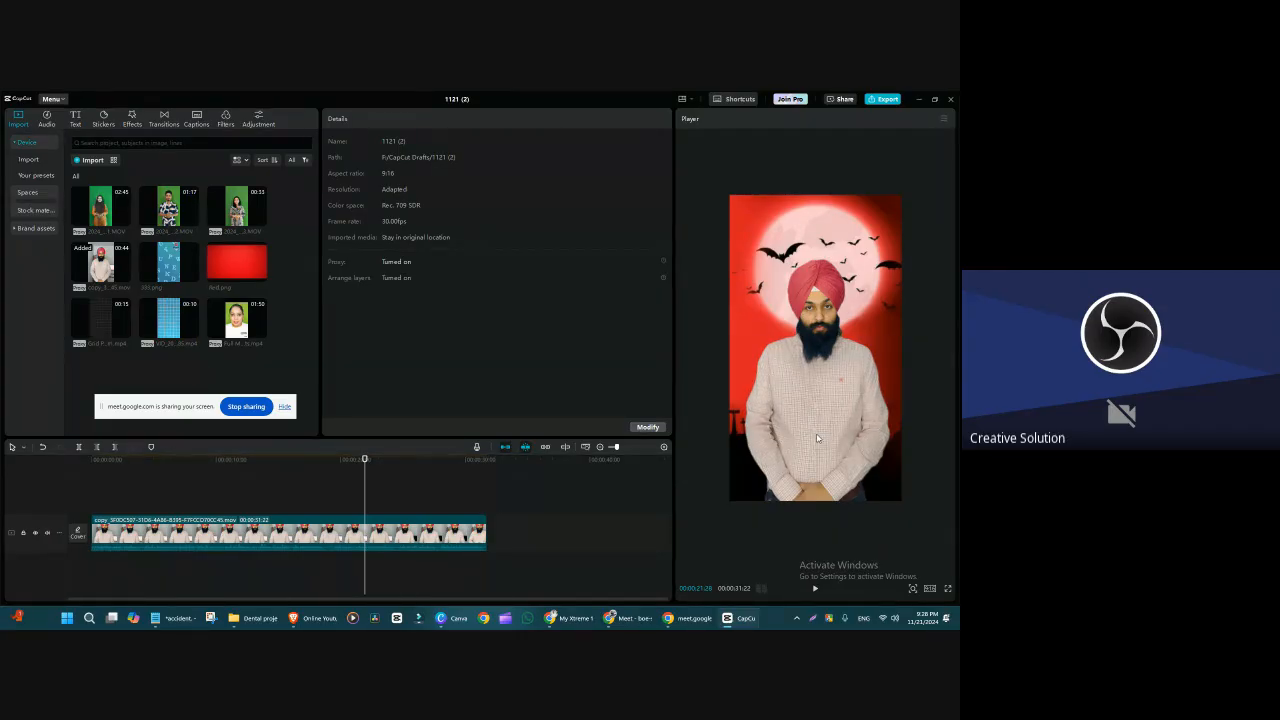
left_click(816, 435)
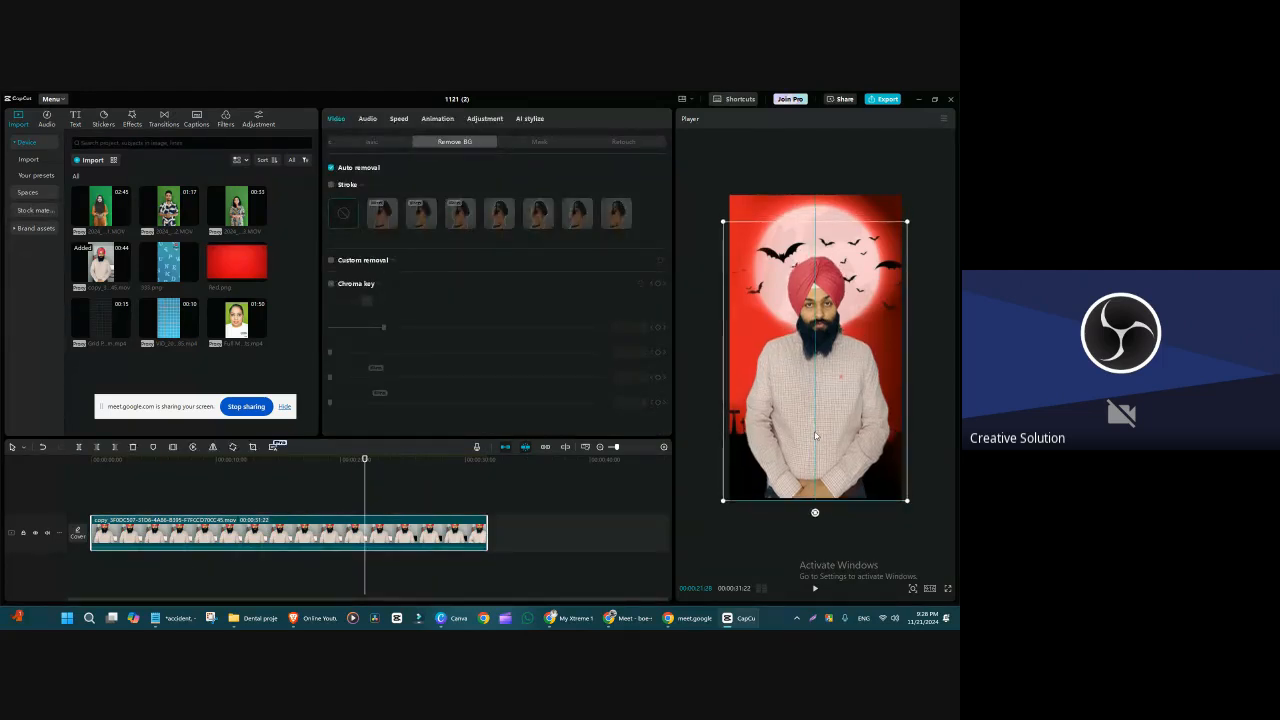
left_click_drag(815, 435, 814, 438)
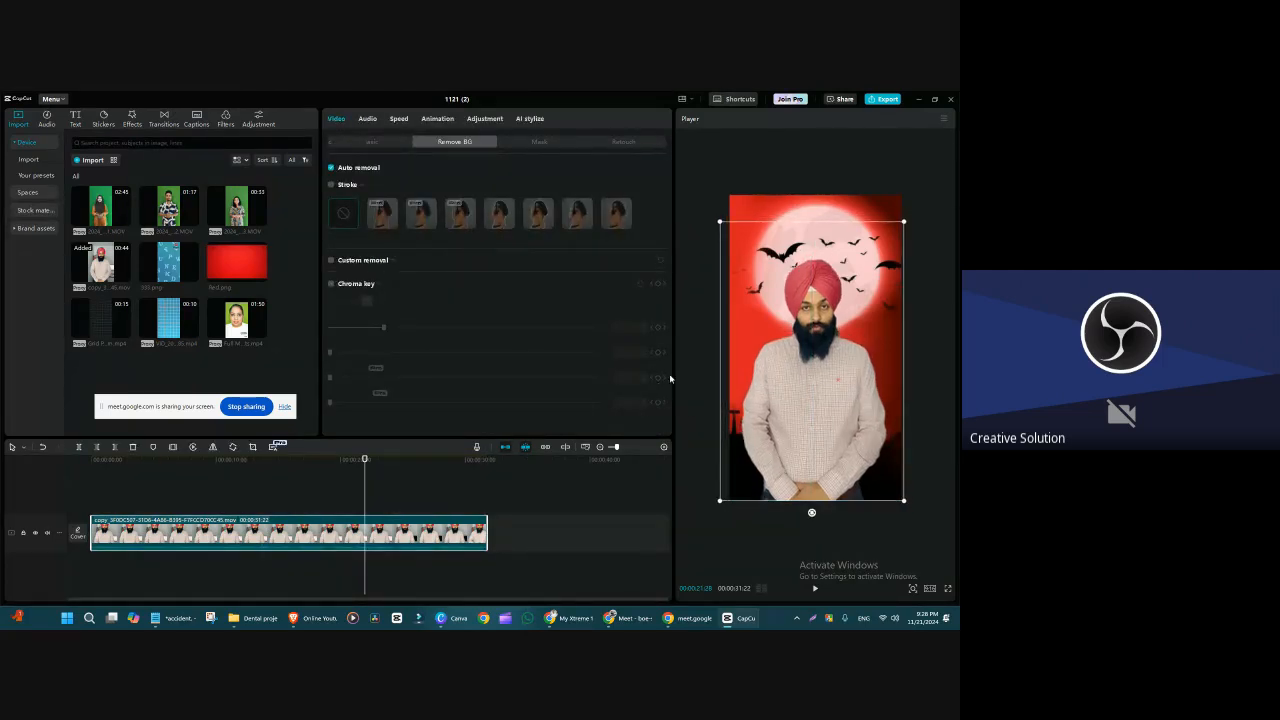
left_click(702, 272)
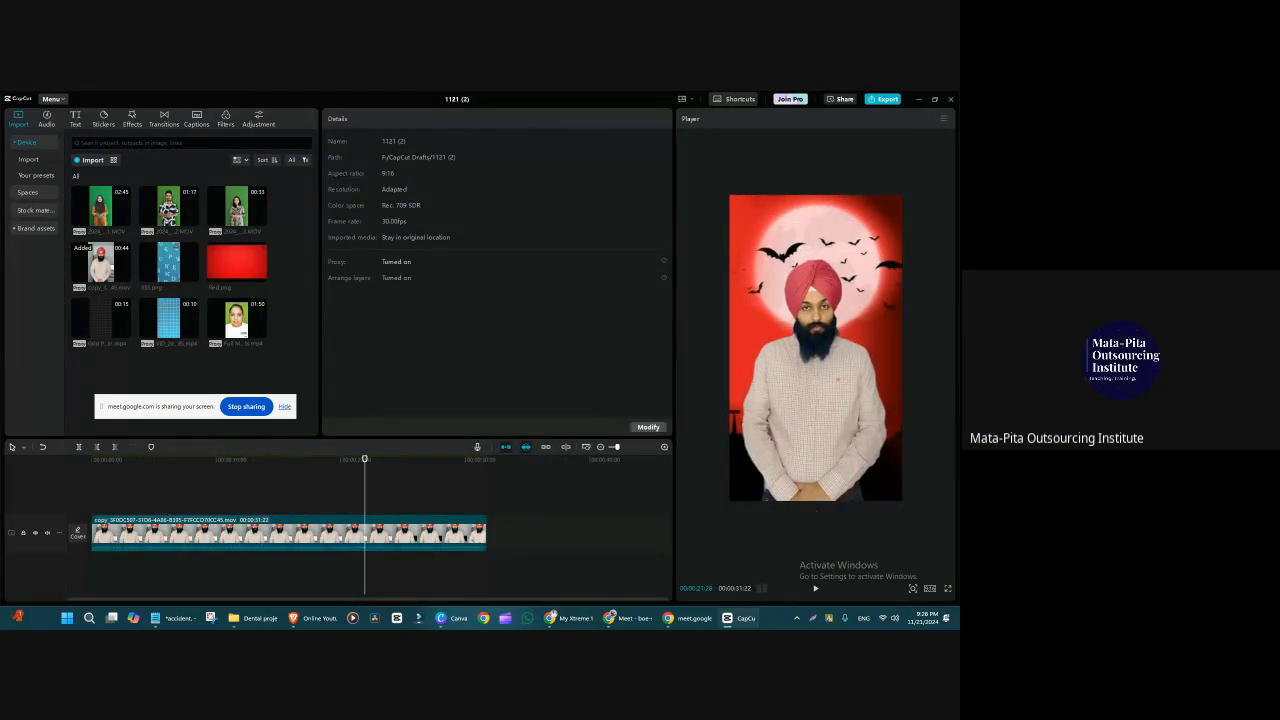